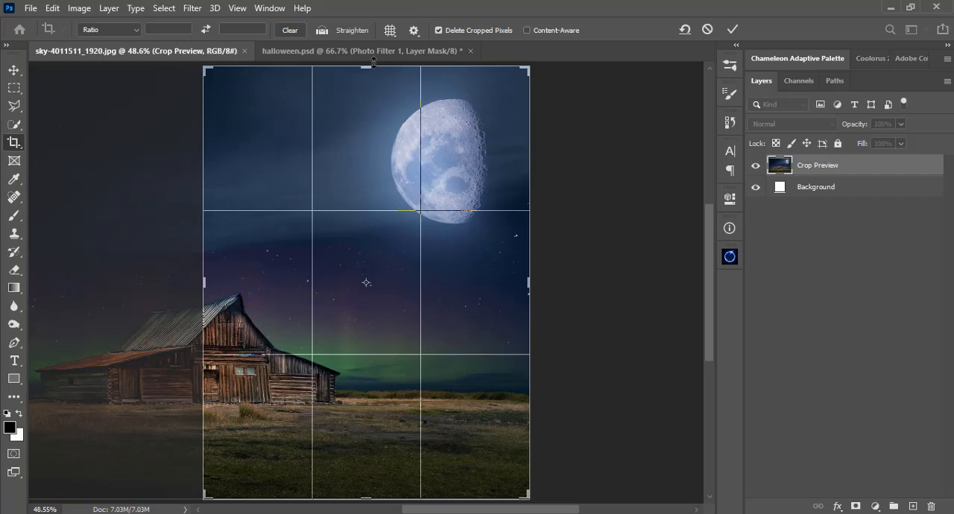
Reduce the crop frame's height to about 1217 px from the upper edge and apply the crop.
{"action": "left_click_drag", "start_coordinate": [372, 61], "coordinate": [371, 73]}
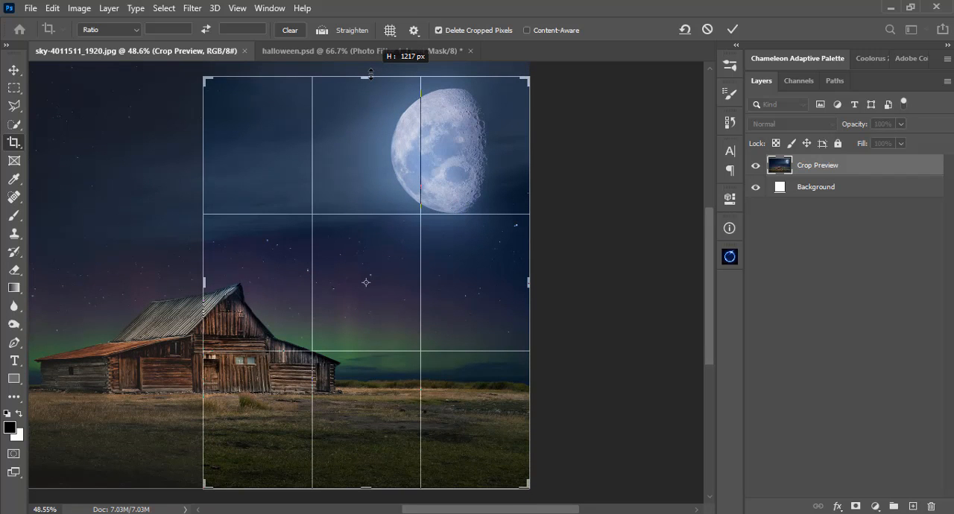
{"action": "left_click_drag", "start_coordinate": [371, 73], "coordinate": [371, 74]}
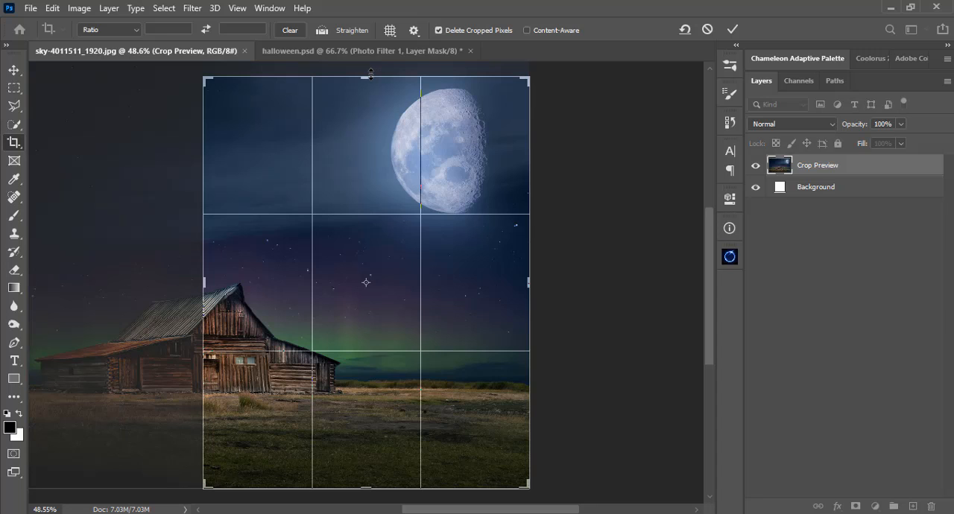
{"action": "key", "text": "Return"}
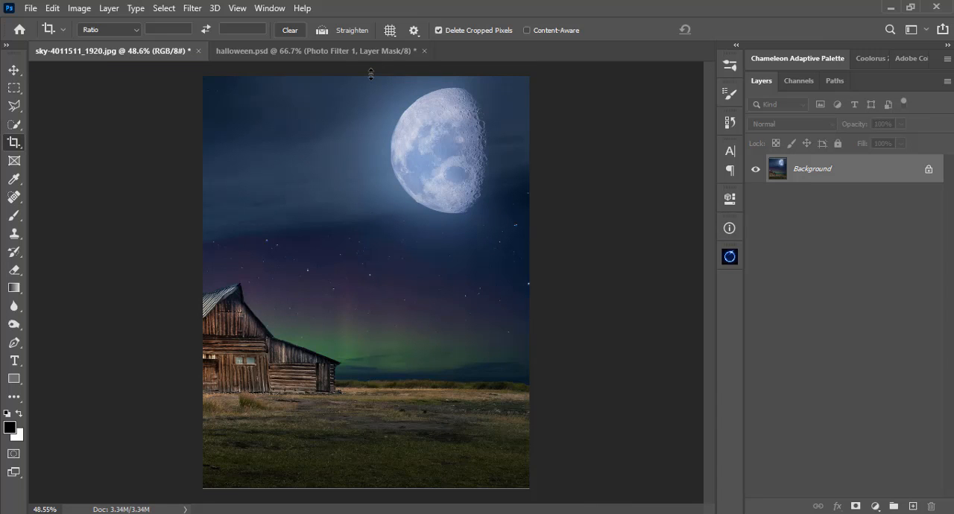
Duplicate the Background layer, scale the copy to about 124% and position it at about X 370 px, Y 489 px.
{"action": "key", "text": "v"}
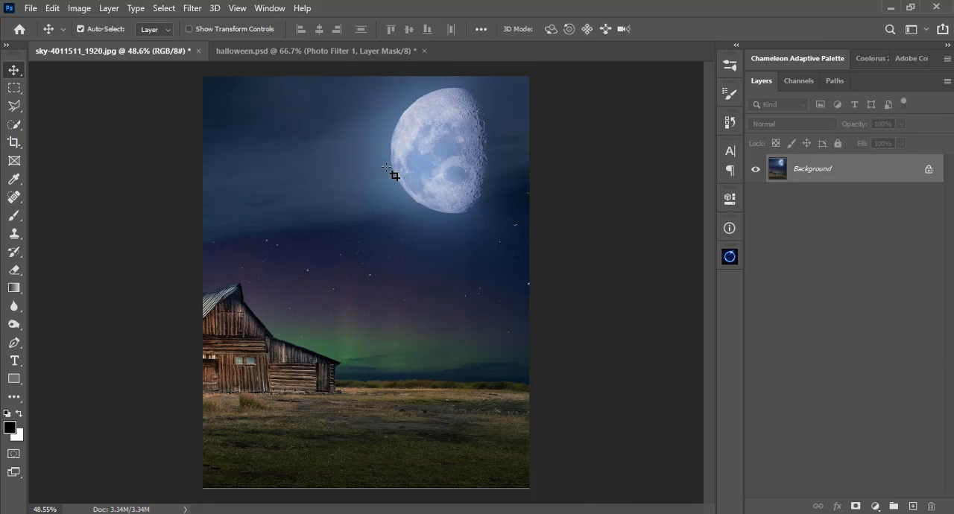
{"action": "key", "text": "ctrl+j"}
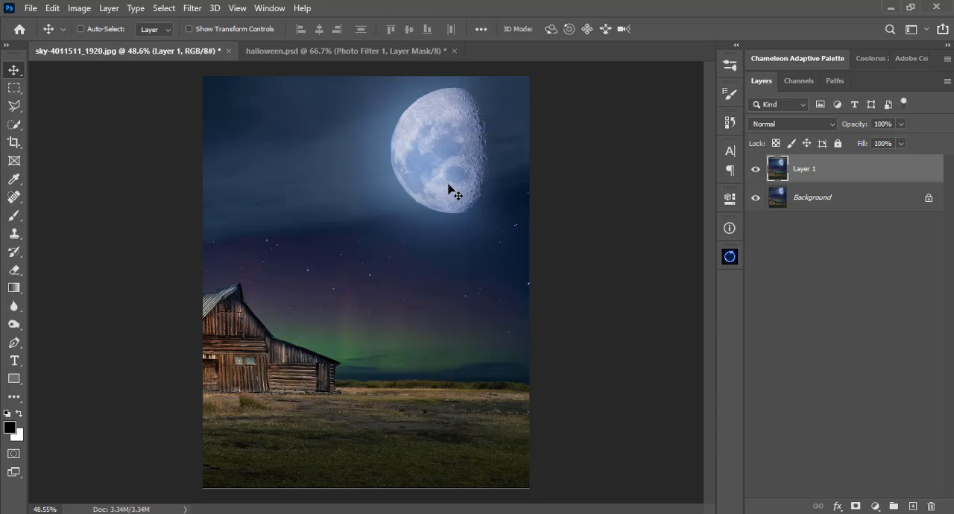
{"action": "key", "text": "ctrl"}
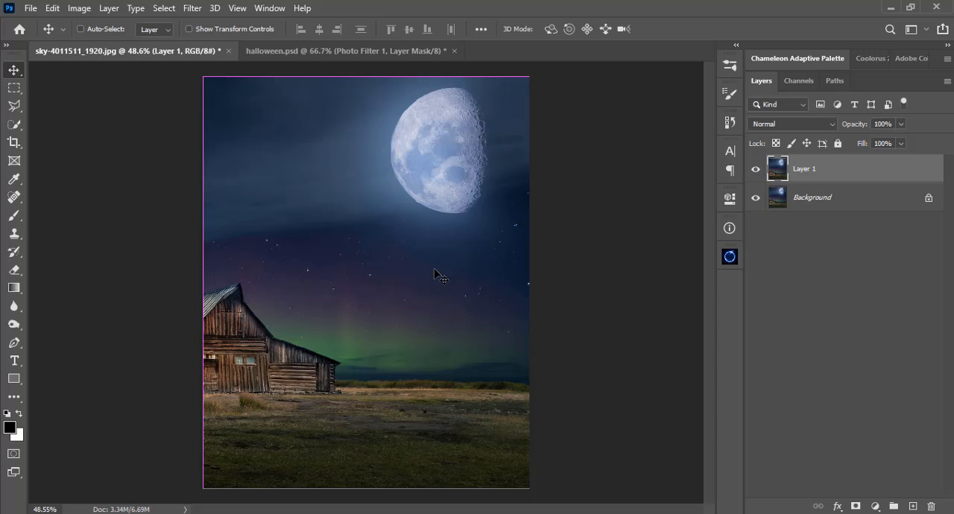
{"action": "key", "text": "ctrl+t"}
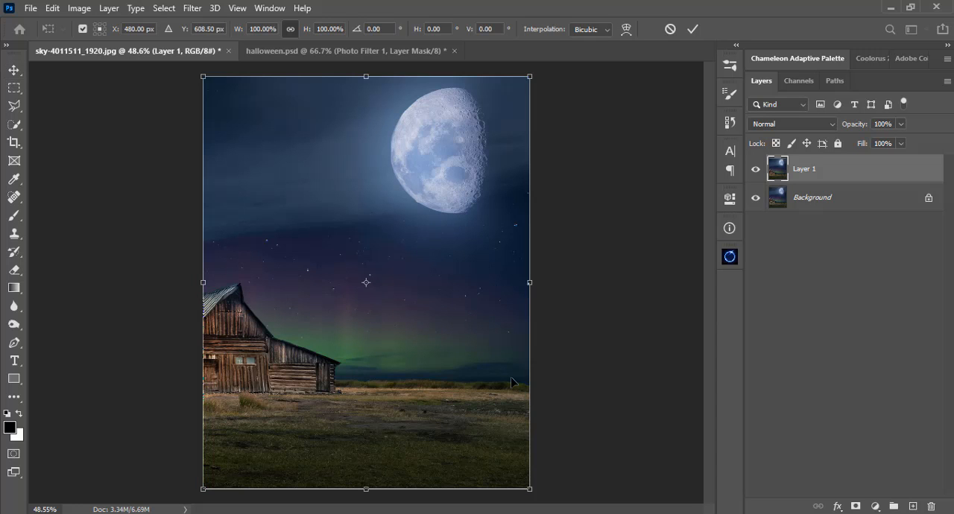
{"action": "left_click_drag", "start_coordinate": [475, 413], "coordinate": [474, 364]}
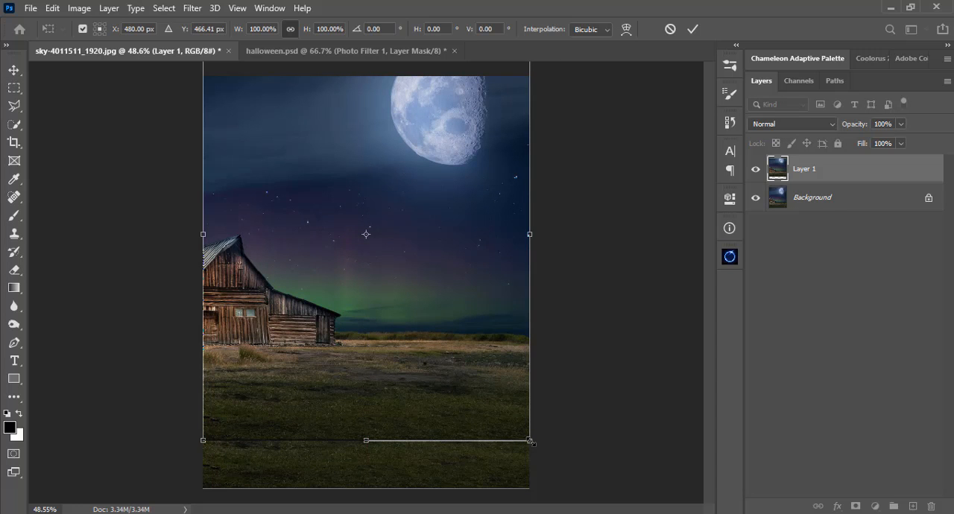
{"action": "left_click_drag", "start_coordinate": [531, 442], "coordinate": [593, 475]}
{"action": "left_click_drag", "start_coordinate": [491, 423], "coordinate": [449, 422]}
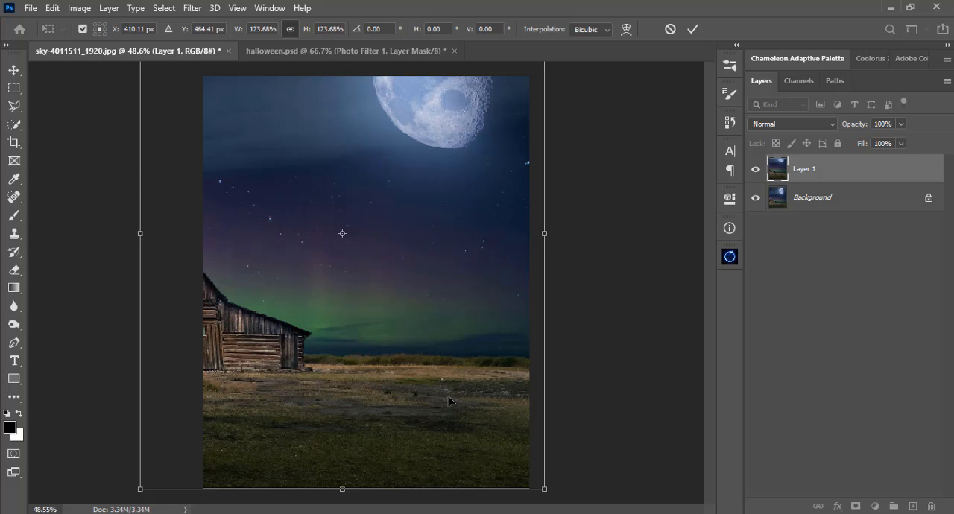
{"action": "left_click_drag", "start_coordinate": [449, 403], "coordinate": [439, 409]}
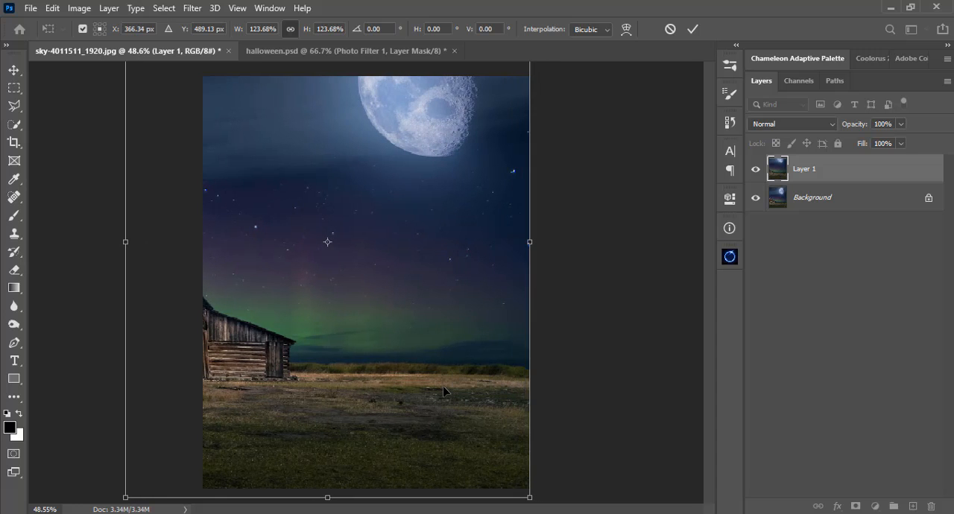
{"action": "key", "text": "Right"}
{"action": "key", "text": "Right"}
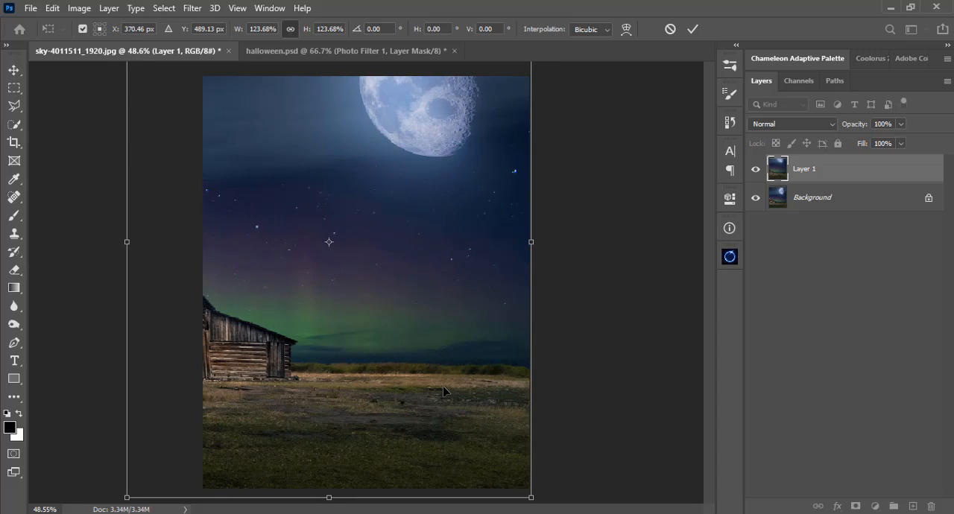
{"action": "key", "text": "Return"}
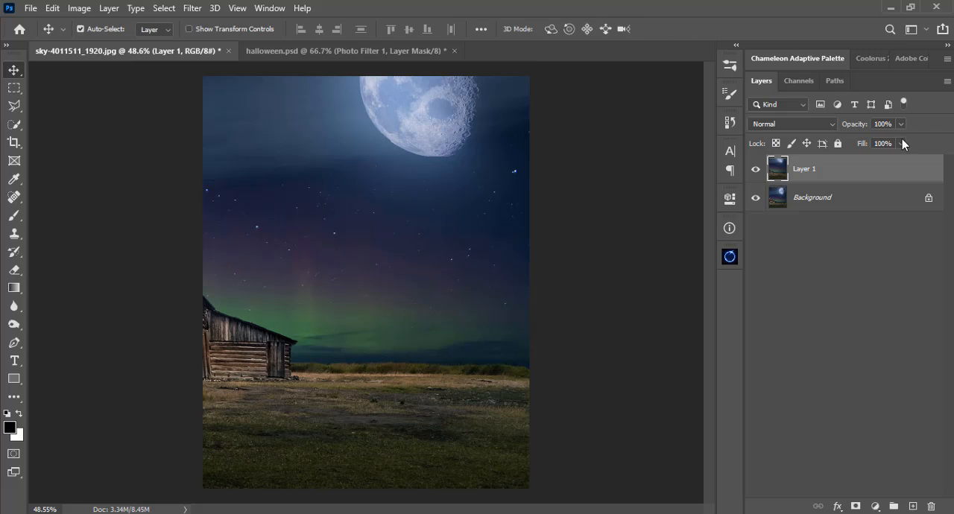
Convert Layer 1 to a smart object and place it in a new group.
{"action": "right_click", "coordinate": [867, 172]}
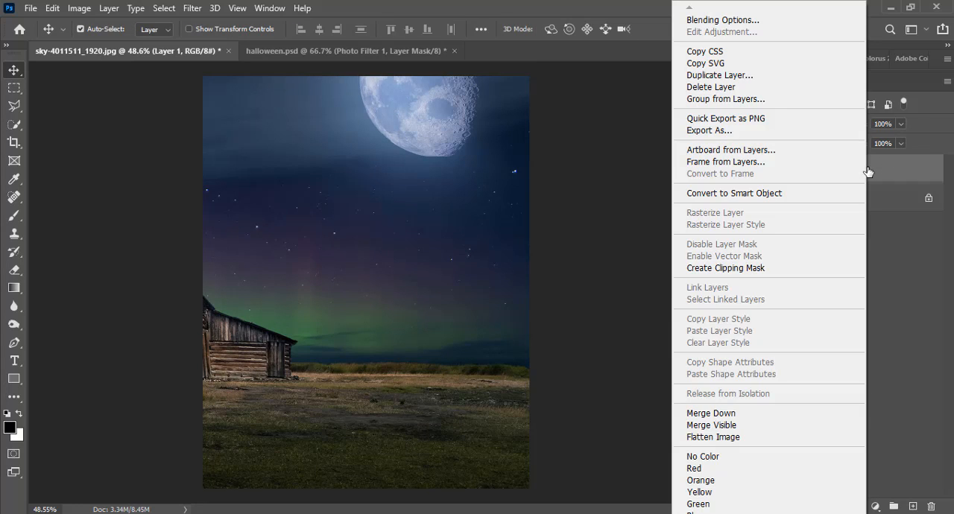
{"action": "left_click", "coordinate": [775, 195]}
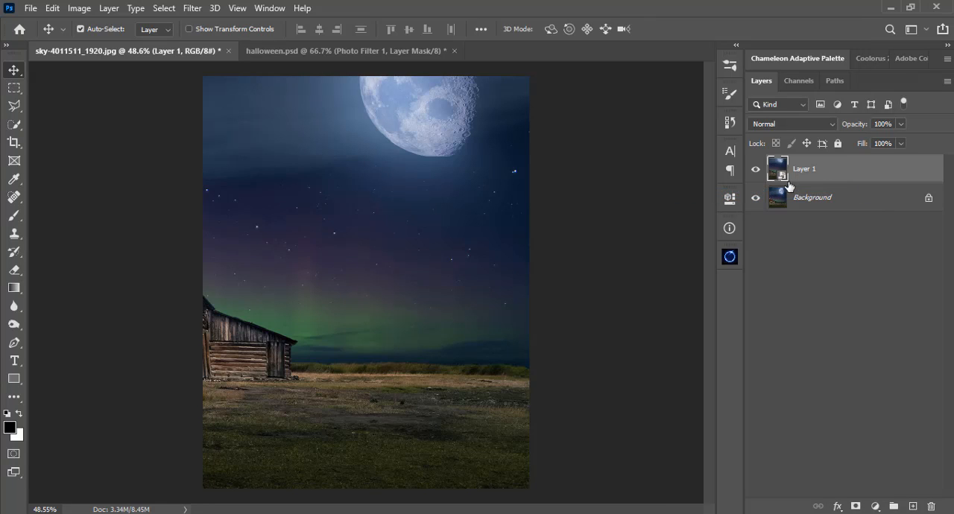
{"action": "key", "text": "ctrl+g"}
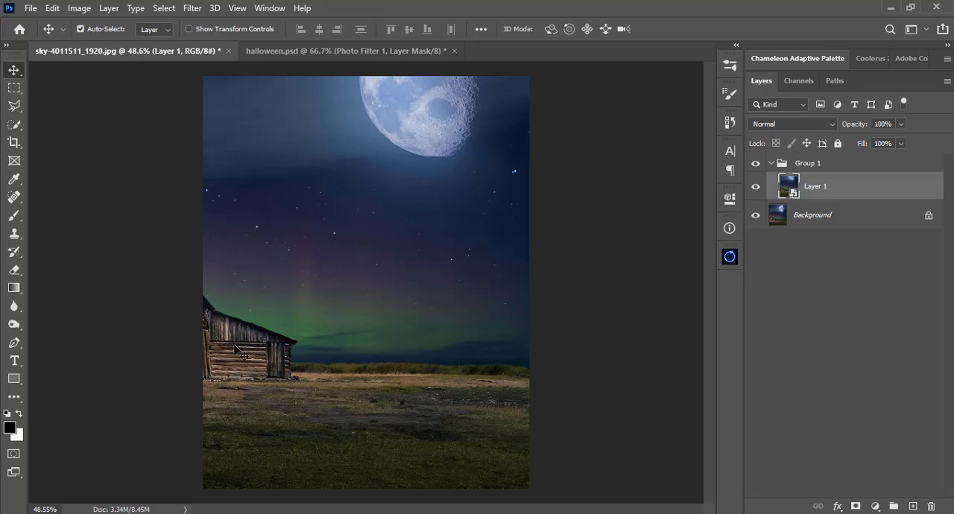
Start a Pen path just outside the image beside the barn and run it across the barn's lower wall.
{"action": "key", "text": "p"}
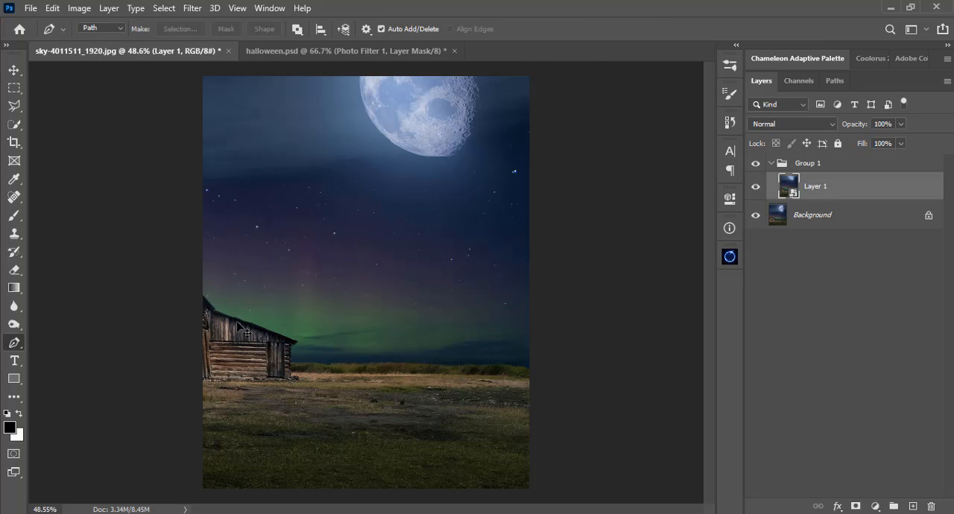
{"action": "key", "text": "ctrl+plus"}
{"action": "key", "text": "ctrl+plus"}
{"action": "key", "text": "ctrl+plus"}
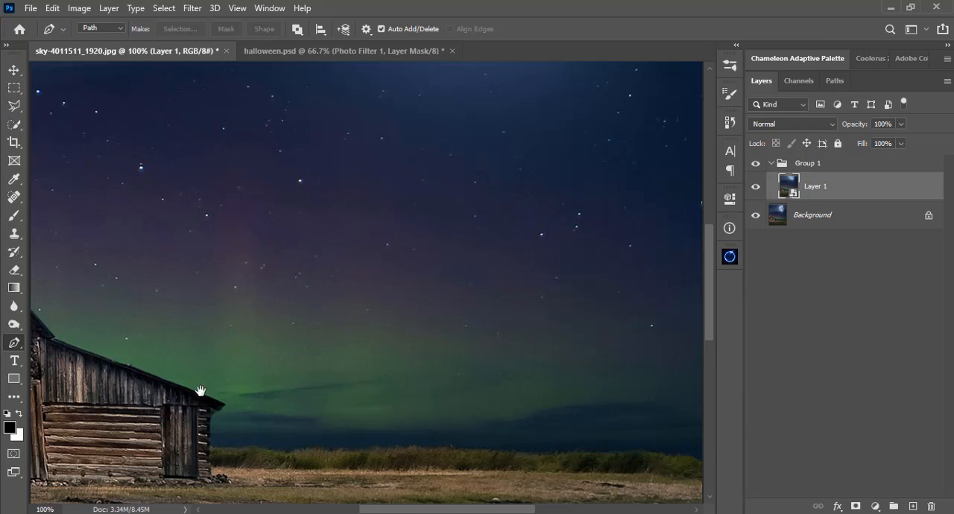
{"action": "left_click_drag", "start_coordinate": [198, 390], "coordinate": [358, 390]}
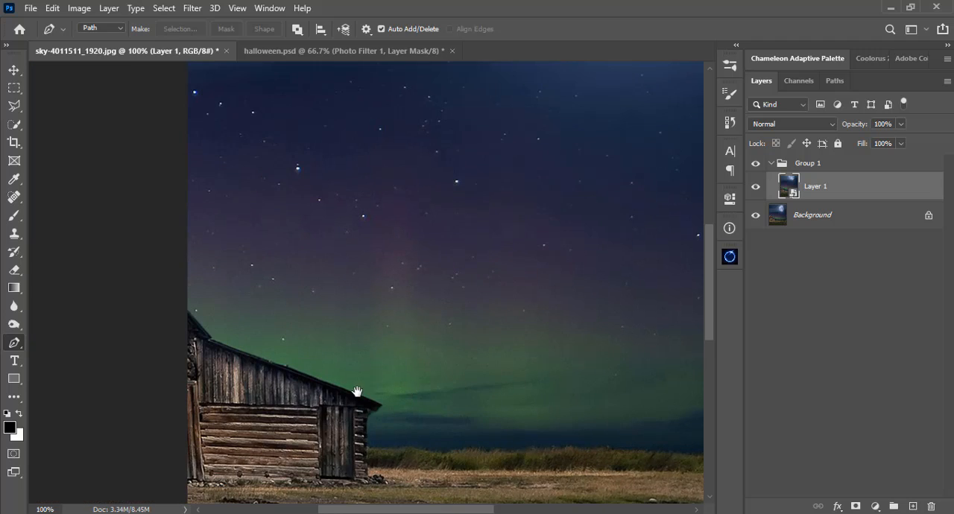
{"action": "left_click", "coordinate": [188, 279]}
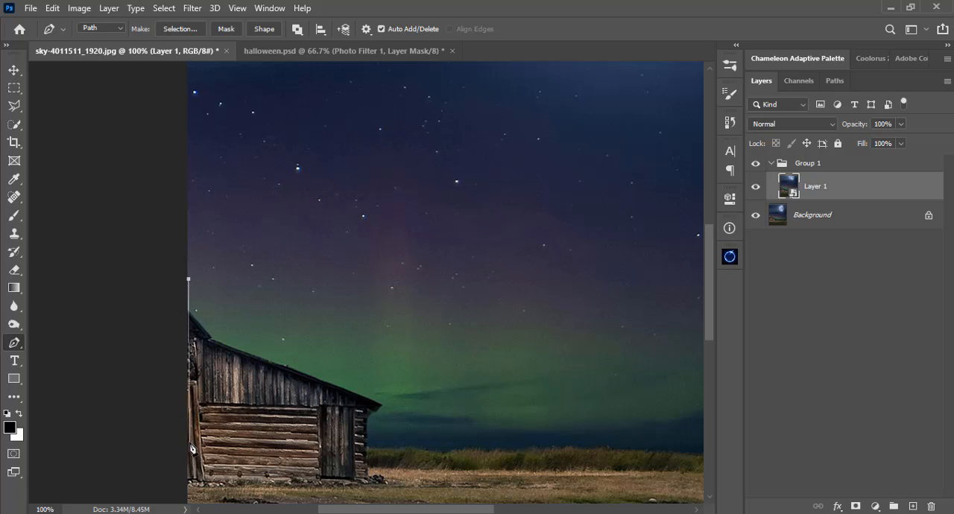
{"action": "key", "text": "ctrl+z"}
{"action": "left_click", "coordinate": [165, 291]}
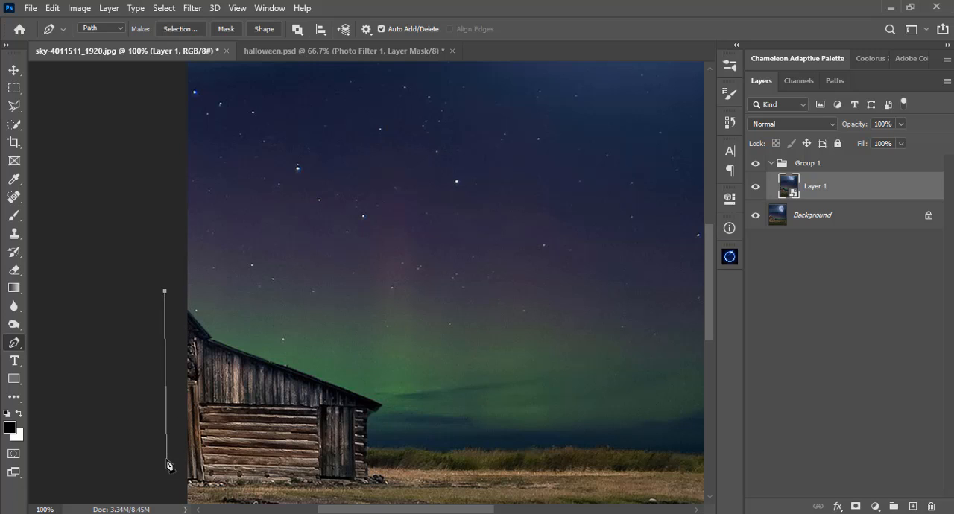
{"action": "left_click", "coordinate": [167, 457]}
{"action": "left_click", "coordinate": [184, 461]}
{"action": "left_click", "coordinate": [243, 461]}
{"action": "left_click", "coordinate": [317, 460]}
{"action": "left_click", "coordinate": [350, 458]}
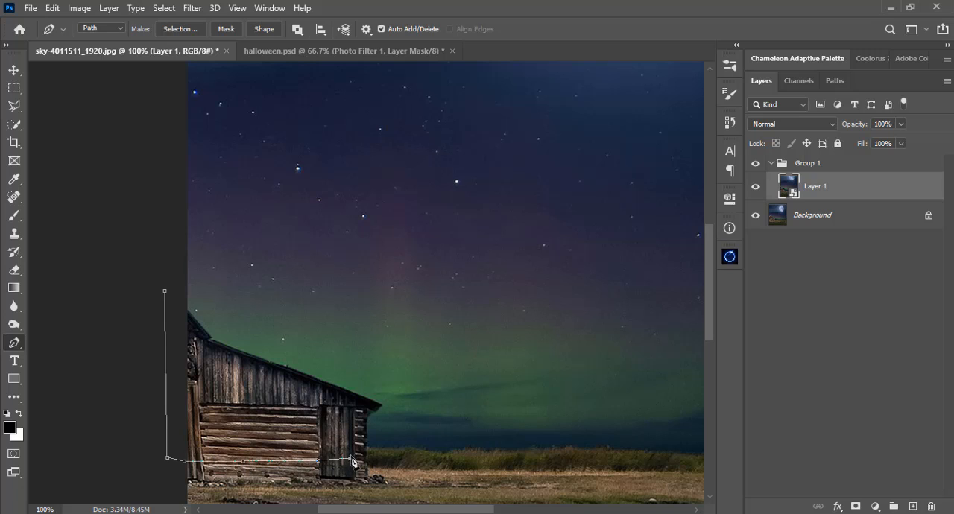
Continue the path along the uneven top of the grass at the horizon to the image's far edge.
{"action": "left_click", "coordinate": [368, 449]}
{"action": "left_click", "coordinate": [380, 452]}
{"action": "left_click", "coordinate": [398, 449]}
{"action": "left_click", "coordinate": [409, 449]}
{"action": "left_click", "coordinate": [422, 452]}
{"action": "left_click", "coordinate": [434, 453]}
{"action": "left_click", "coordinate": [445, 453]}
{"action": "left_click", "coordinate": [456, 452]}
{"action": "left_click", "coordinate": [468, 450]}
{"action": "left_click", "coordinate": [479, 451]}
{"action": "left_click", "coordinate": [491, 451]}
{"action": "left_click", "coordinate": [530, 452]}
{"action": "left_click_drag", "start_coordinate": [539, 454], "coordinate": [377, 459]}
{"action": "left_click", "coordinate": [383, 457]}
{"action": "left_click", "coordinate": [408, 454]}
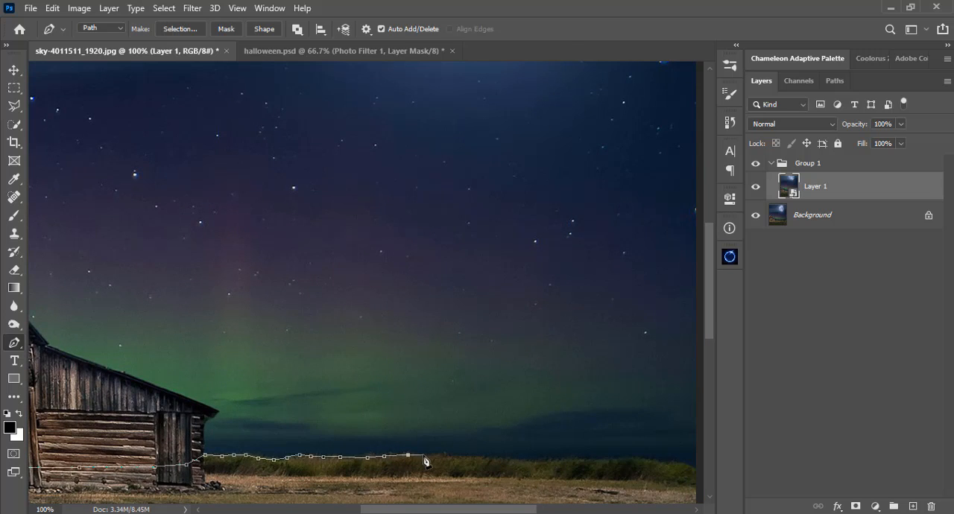
{"action": "left_click", "coordinate": [424, 455]}
{"action": "left_click", "coordinate": [456, 458]}
{"action": "left_click", "coordinate": [500, 459]}
{"action": "left_click", "coordinate": [511, 460]}
{"action": "left_click", "coordinate": [532, 460]}
{"action": "left_click", "coordinate": [553, 460]}
{"action": "left_click_drag", "start_coordinate": [567, 463], "coordinate": [386, 456]}
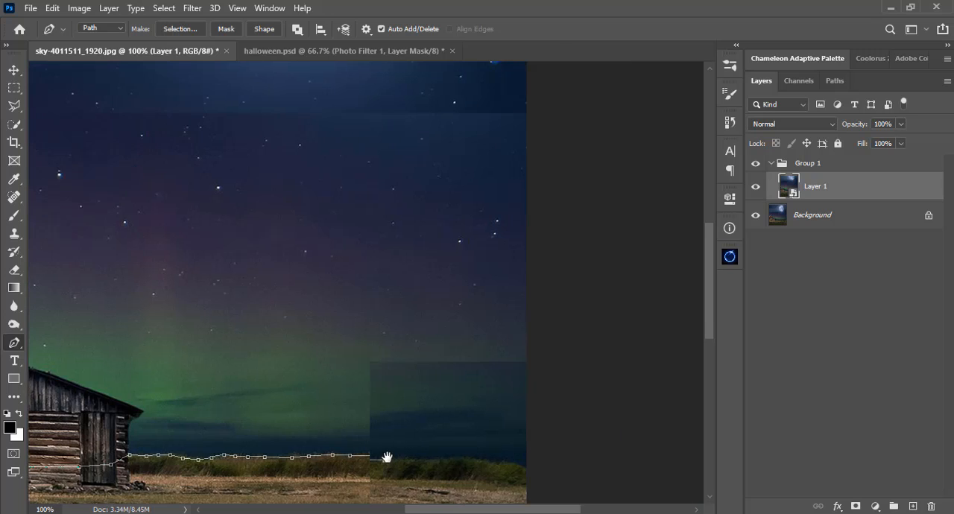
{"action": "left_click", "coordinate": [412, 459]}
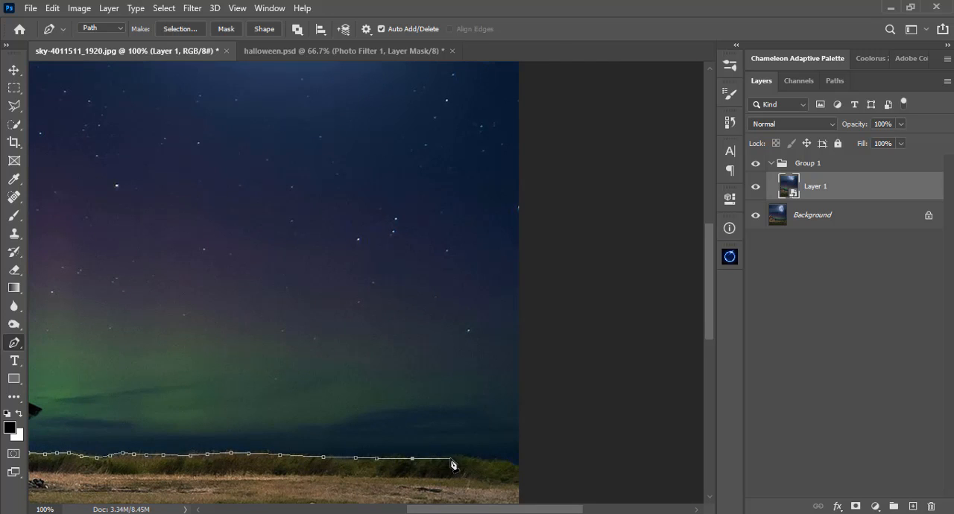
{"action": "left_click", "coordinate": [451, 456]}
{"action": "left_click", "coordinate": [477, 458]}
{"action": "left_click", "coordinate": [502, 464]}
{"action": "left_click", "coordinate": [518, 466]}
Close the path around the outside of the canvas so it encloses the sky and the upper barn.
{"action": "left_click_drag", "start_coordinate": [543, 160], "coordinate": [544, 375]}
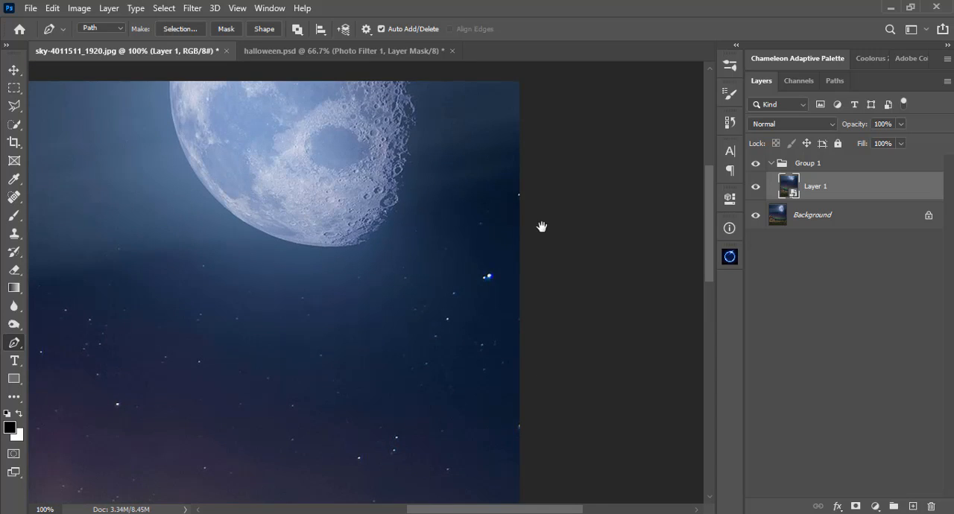
{"action": "left_click_drag", "start_coordinate": [541, 227], "coordinate": [545, 334]}
{"action": "left_click", "coordinate": [539, 202]}
{"action": "key", "text": "ctrl+0"}
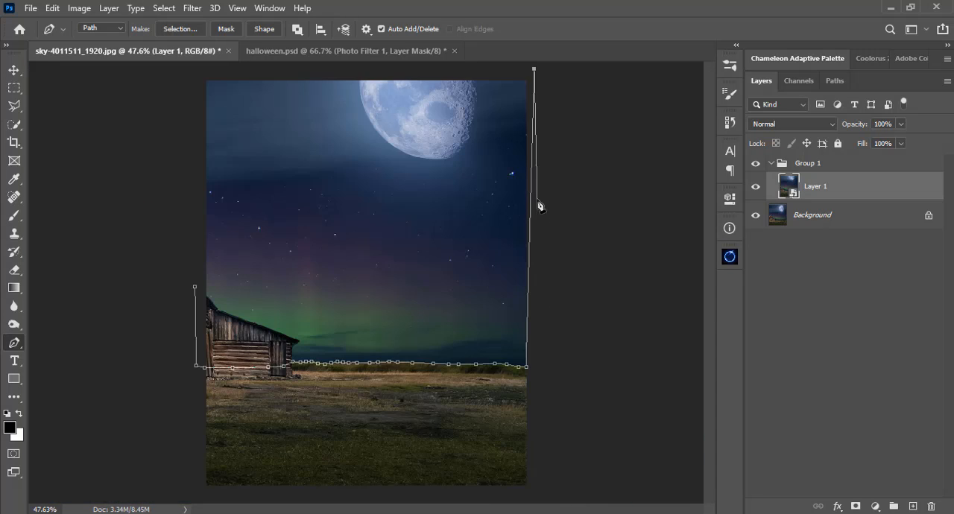
{"action": "left_click", "coordinate": [195, 76]}
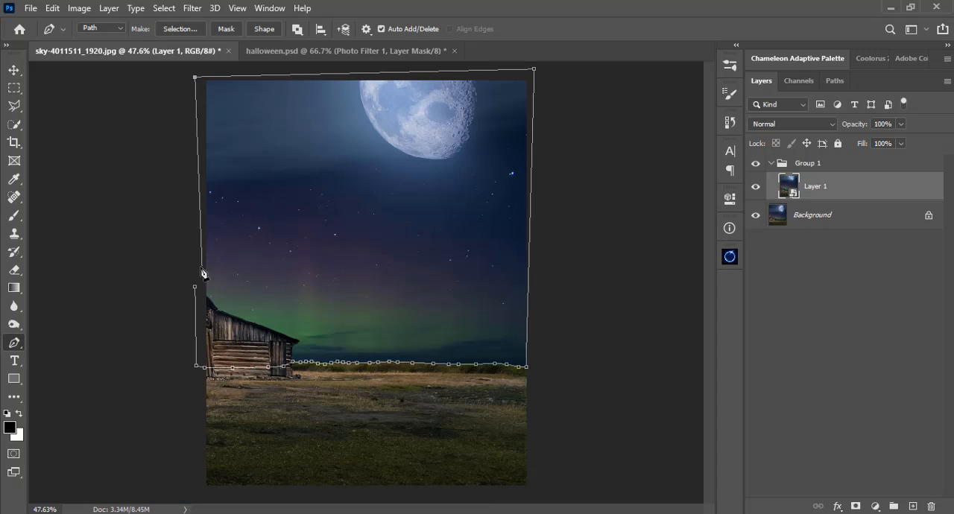
{"action": "left_click", "coordinate": [195, 287]}
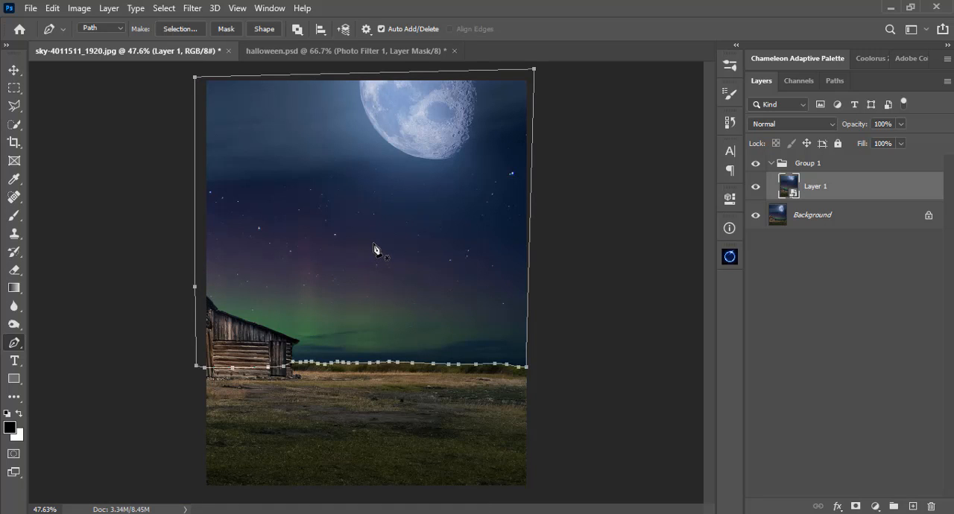
Turn the path into a selection and mask Layer 1 with it to hide the ground.
{"action": "key", "text": "ctrl+Return"}
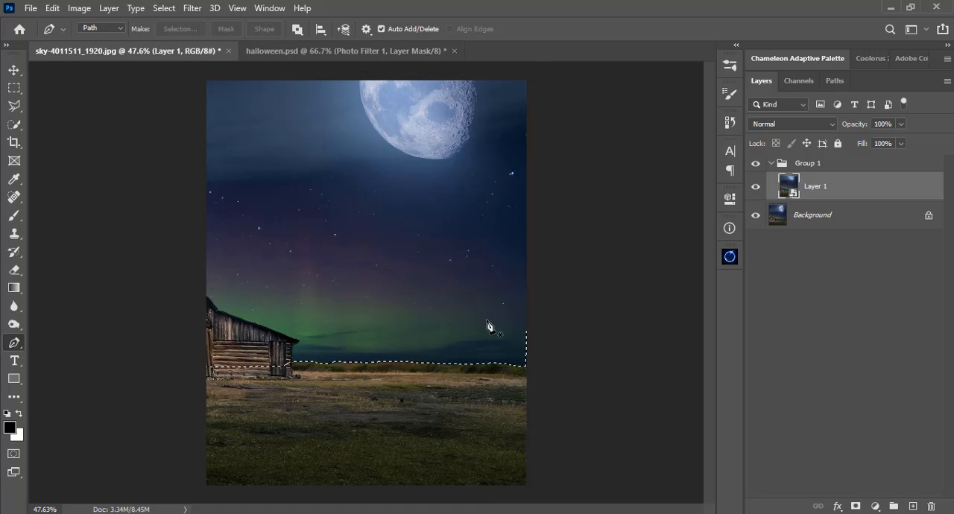
{"action": "key", "text": "v"}
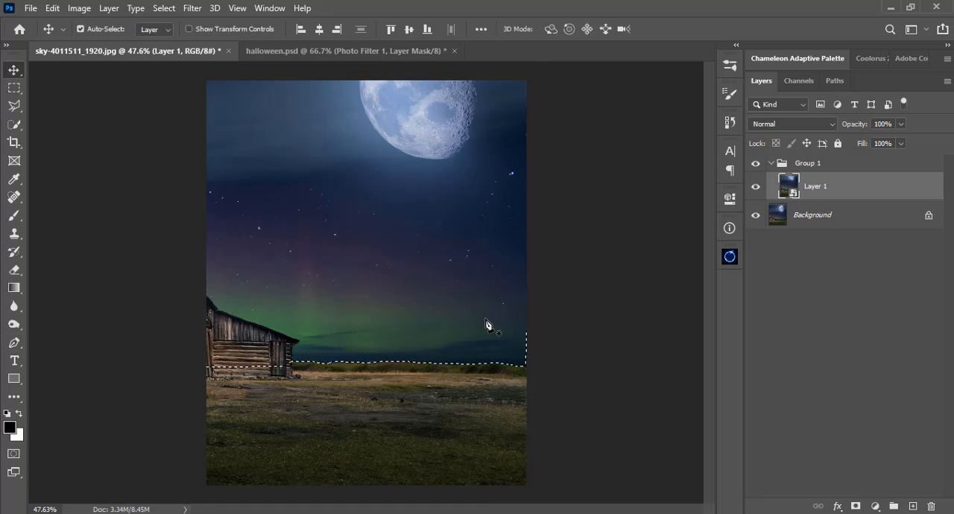
{"action": "left_click", "coordinate": [856, 507]}
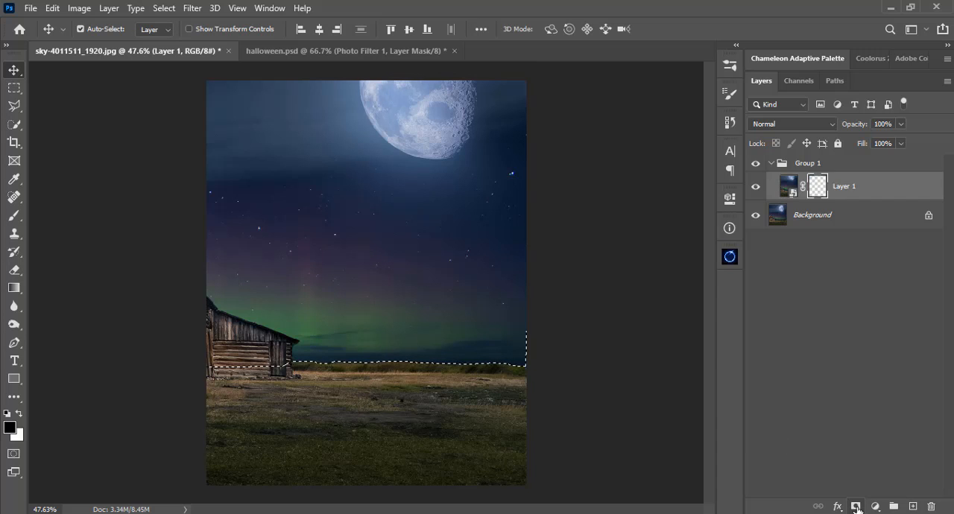
Add a white (ffffff) Solid Color fill layer directly above the Background layer, beneath Group 1.
{"action": "left_click", "coordinate": [824, 218]}
{"action": "left_click", "coordinate": [770, 163]}
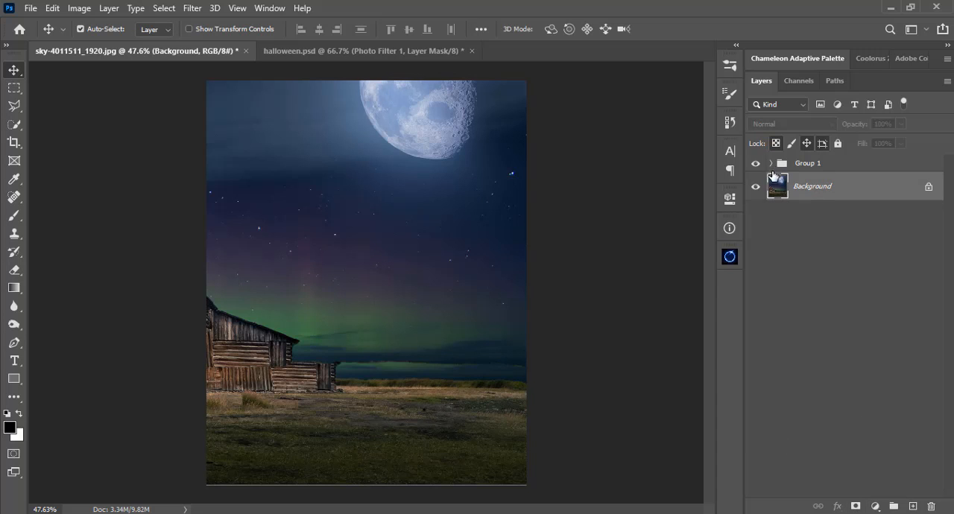
{"action": "left_click", "coordinate": [877, 506]}
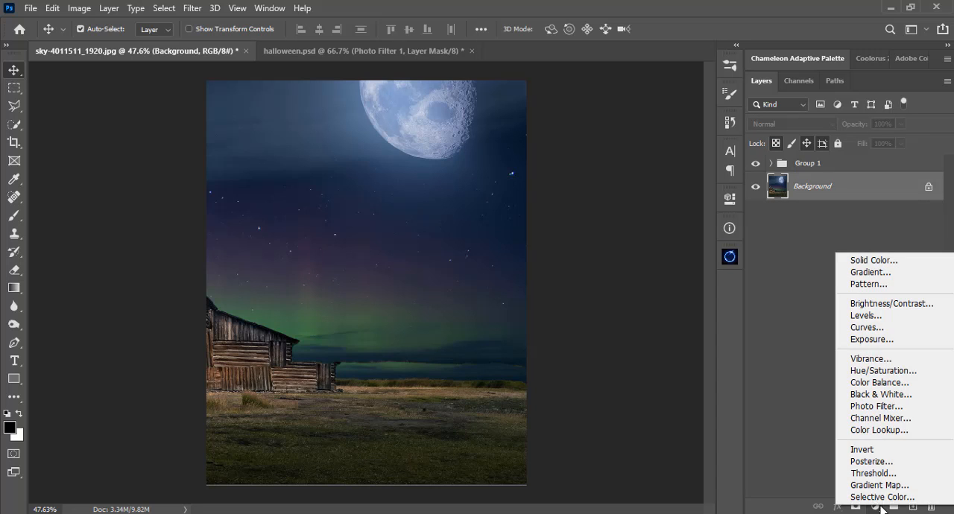
{"action": "left_click", "coordinate": [882, 259]}
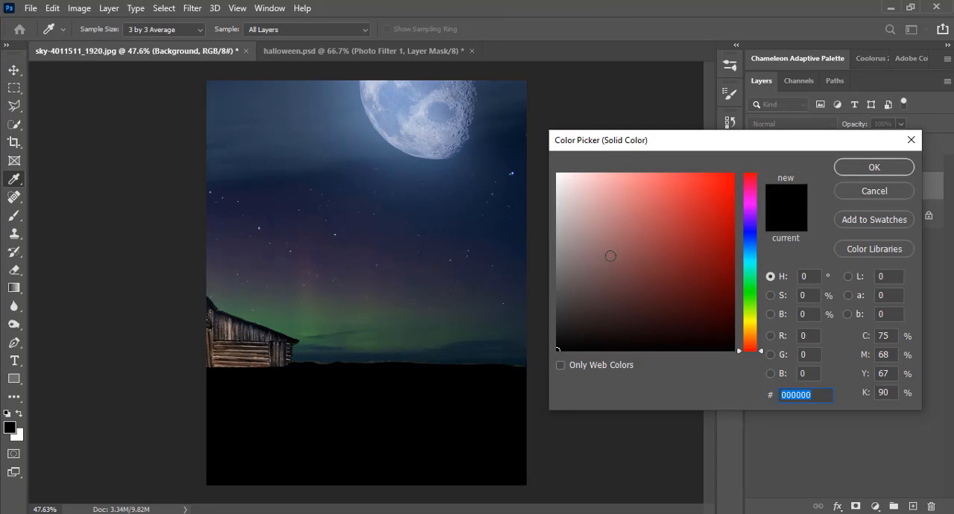
{"action": "left_click_drag", "start_coordinate": [611, 256], "coordinate": [529, 142]}
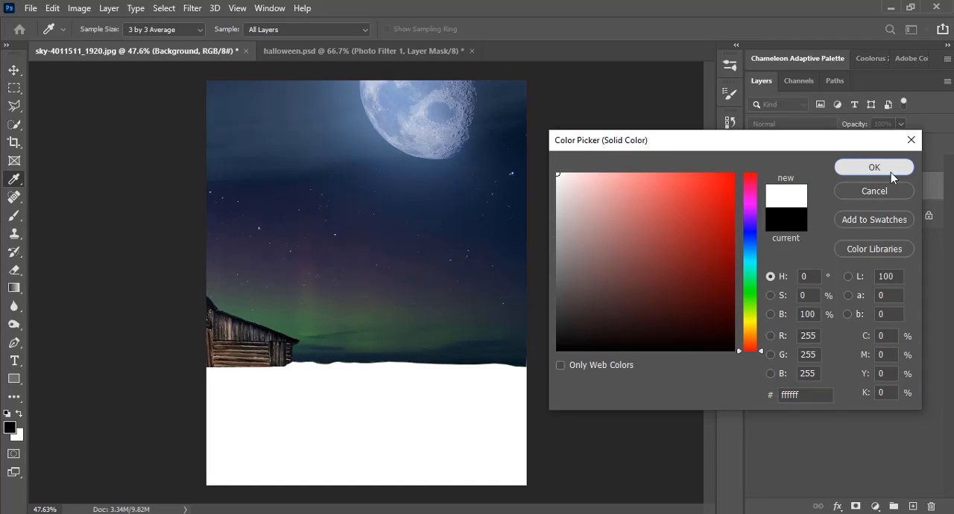
{"action": "left_click", "coordinate": [890, 172]}
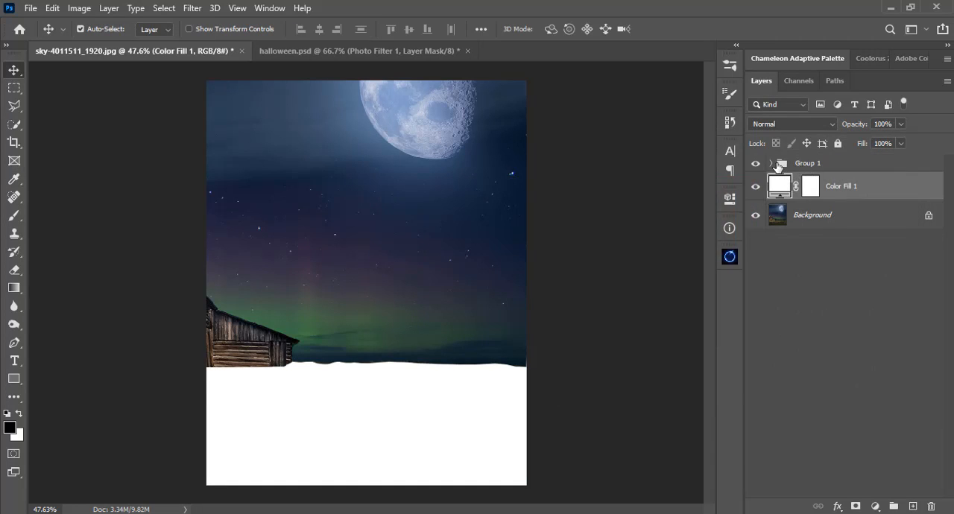
Invert the mask of Layer 1 inside Group 1 so the ground shows instead of the sky.
{"action": "left_click", "coordinate": [775, 166]}
{"action": "left_click", "coordinate": [773, 164]}
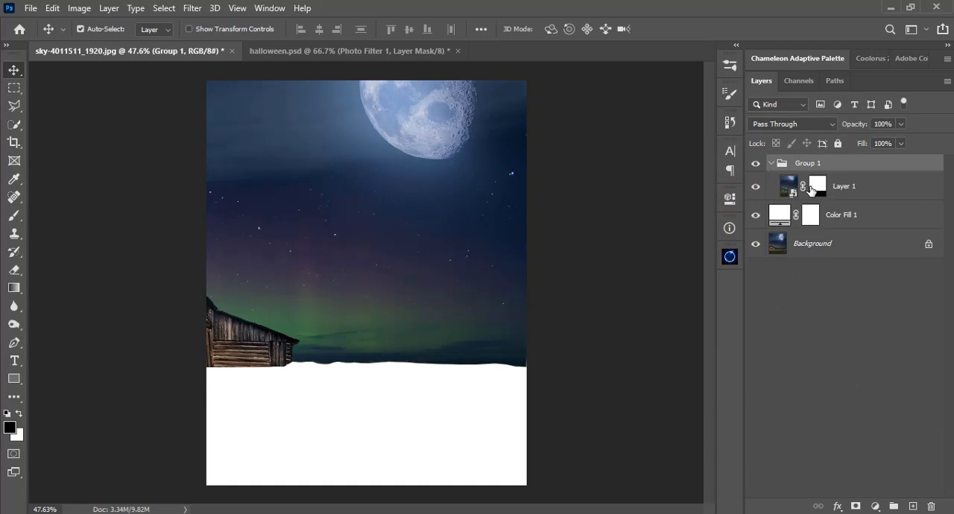
{"action": "left_click", "coordinate": [813, 190]}
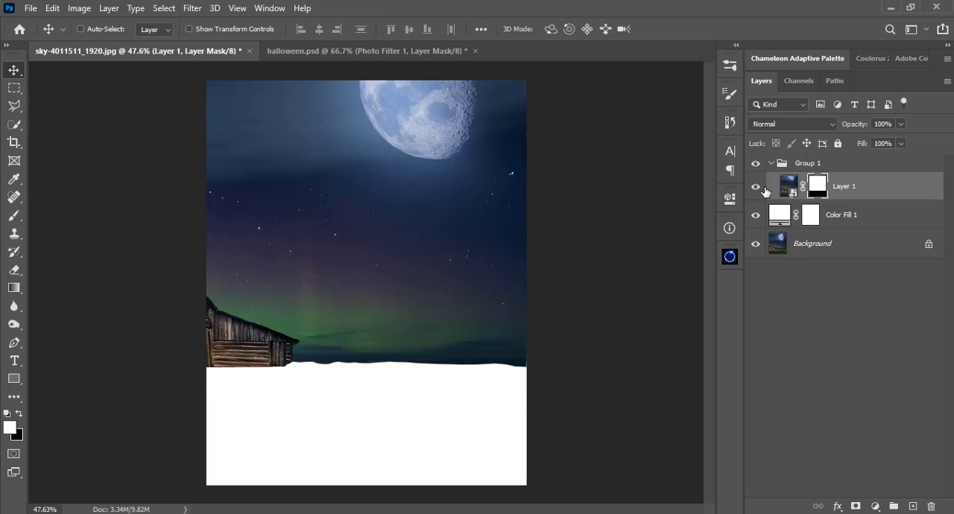
{"action": "key", "text": "ctrl+i"}
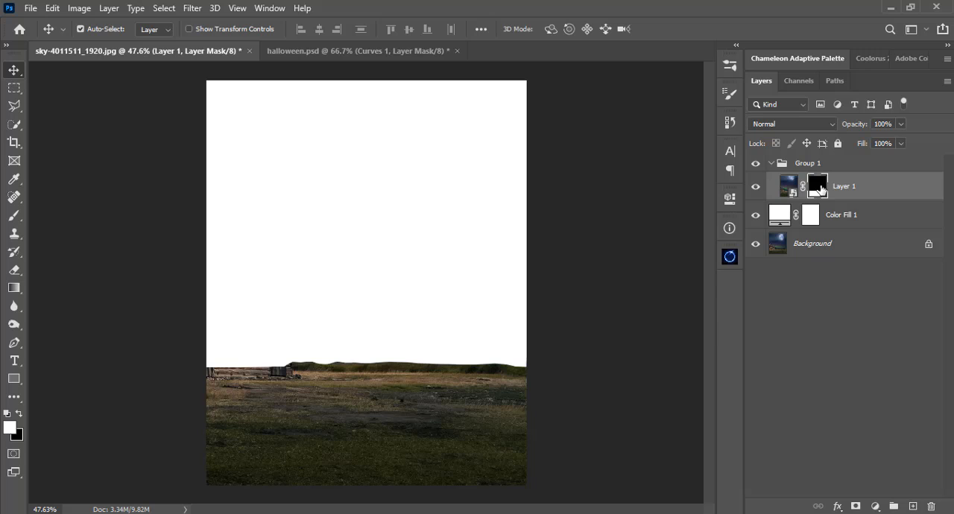
Load Layer 1's mask as a selection, subtract the part containing the barn, and copy the remaining ground to a new layer.
{"action": "left_click", "coordinate": [820, 188], "text": "ctrl"}
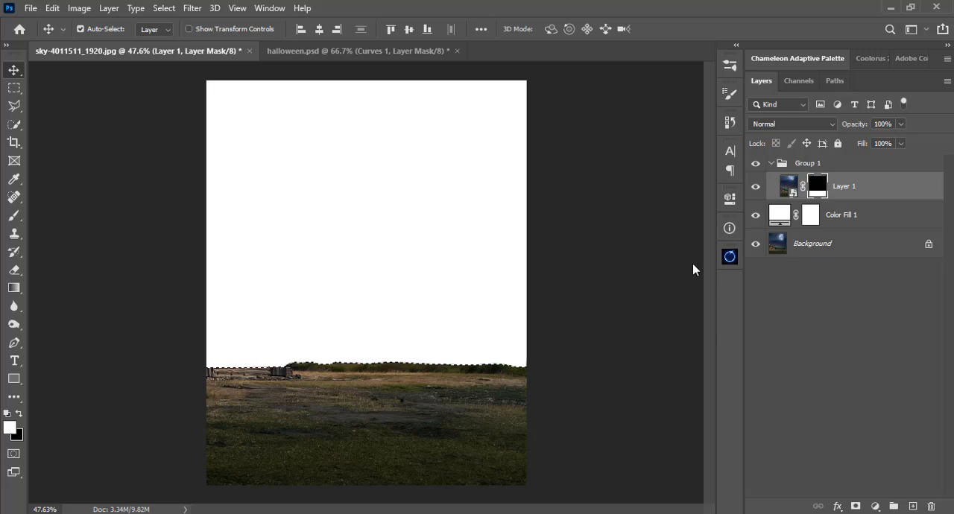
{"action": "left_click", "coordinate": [18, 109]}
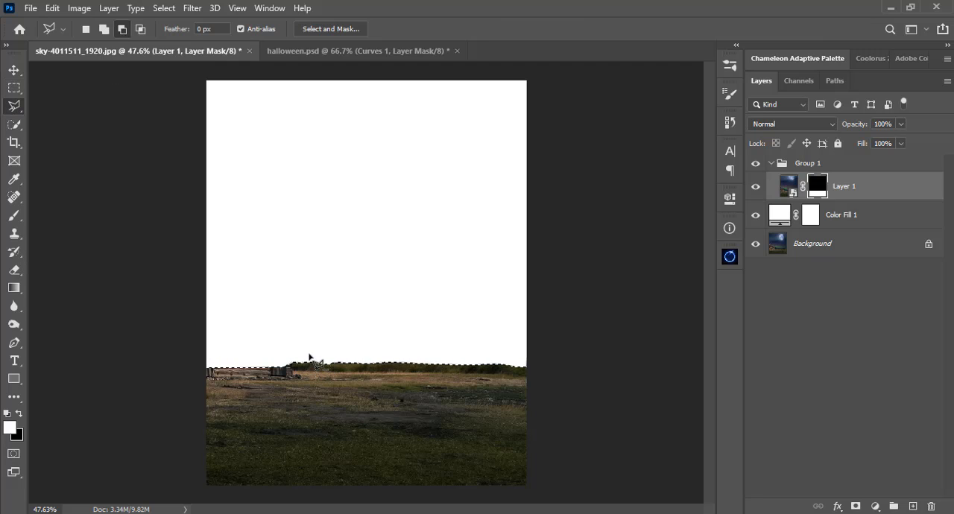
{"action": "mouse_move", "coordinate": [309, 354]}
{"action": "left_mouse_down"}
{"action": "mouse_move", "coordinate": [308, 489]}
{"action": "mouse_move", "coordinate": [219, 483]}
{"action": "mouse_move", "coordinate": [202, 483]}
{"action": "mouse_move", "coordinate": [201, 493]}
{"action": "mouse_move", "coordinate": [187, 404]}
{"action": "mouse_move", "coordinate": [196, 359]}
{"action": "mouse_move", "coordinate": [308, 355]}
{"action": "left_mouse_up"}
{"action": "left_click", "coordinate": [788, 185]}
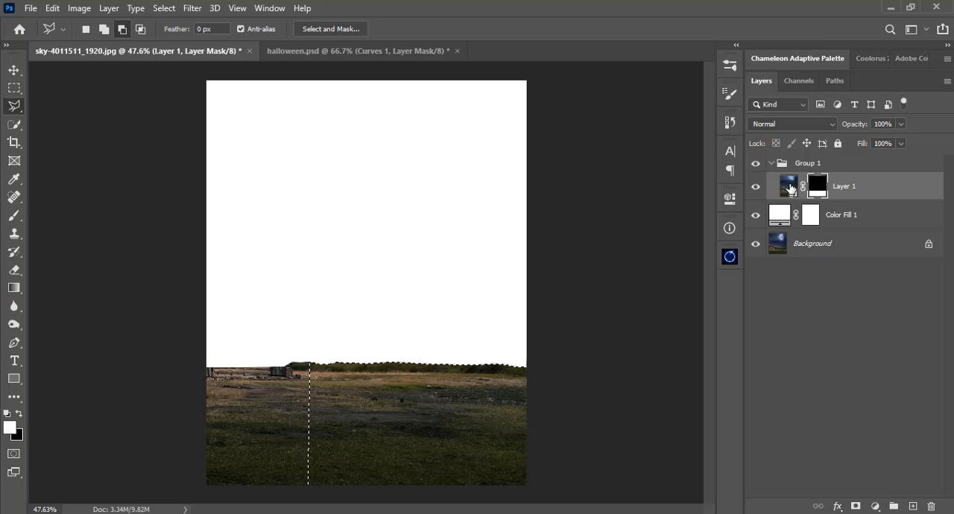
{"action": "key", "text": "ctrl+j"}
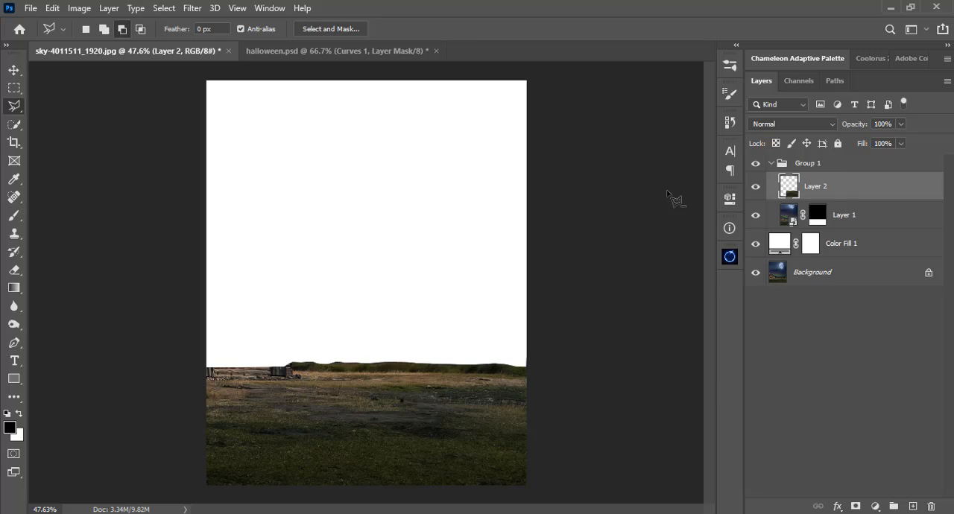
Crop the document to its existing canvas bounds, deleting the pixels outside them.
{"action": "key", "text": "c"}
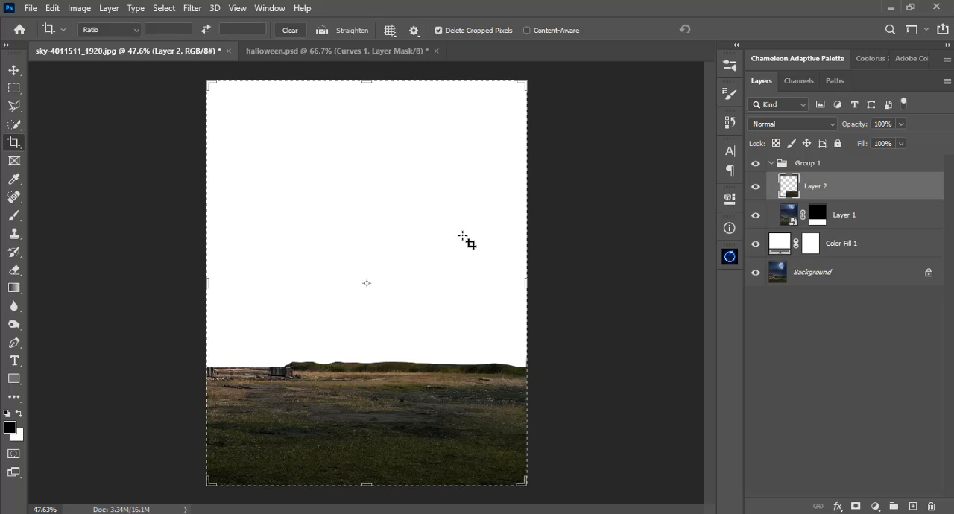
{"action": "key", "text": "Return"}
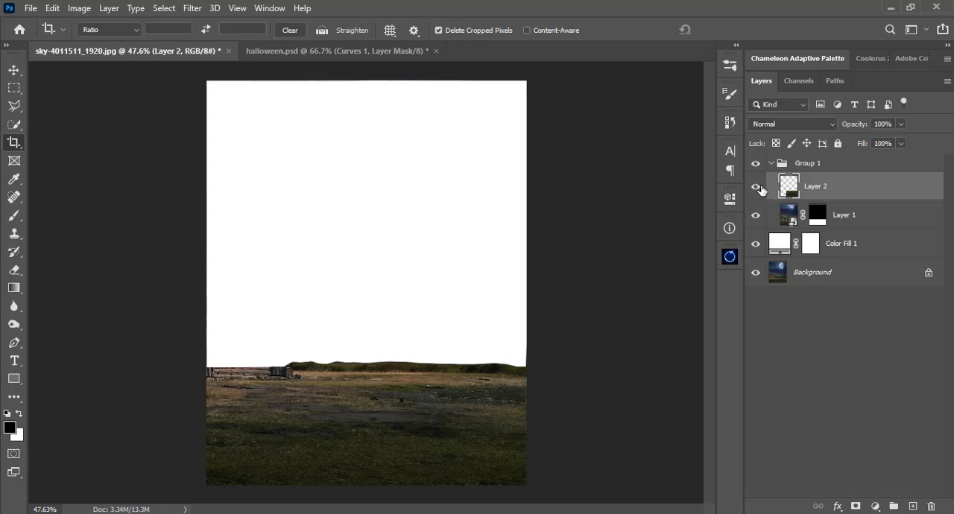
{"action": "key", "text": "v"}
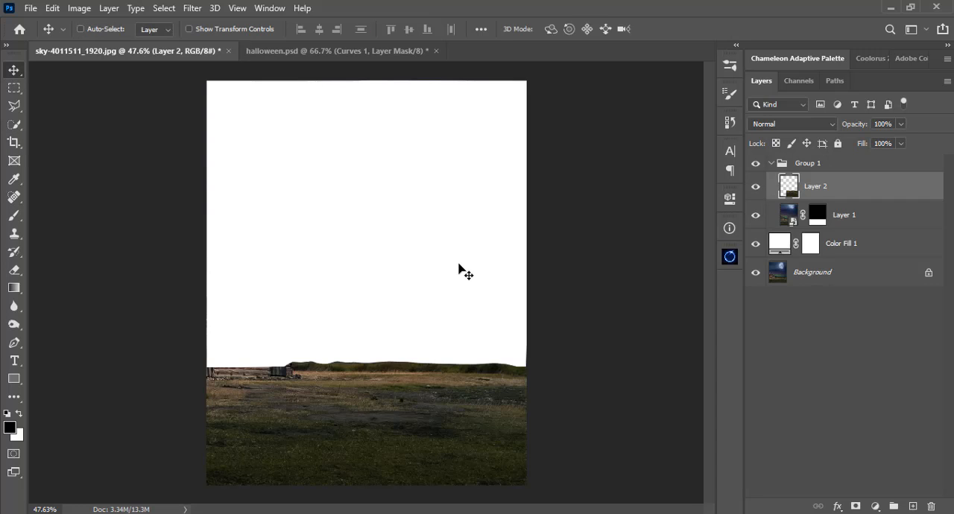
Free Transform the copied ground on Layer 2, flipping it horizontally and moving it over the barn remains.
{"action": "key", "text": "ctrl+t"}
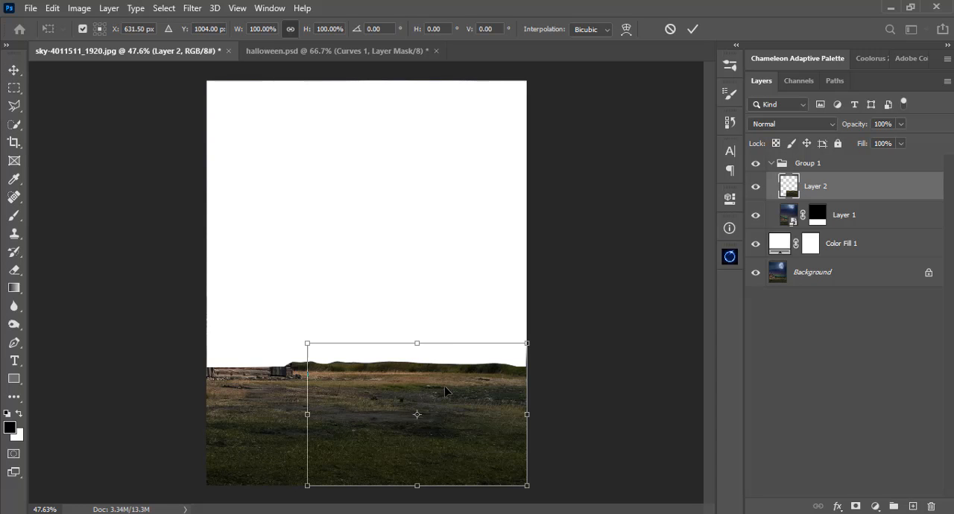
{"action": "left_click_drag", "start_coordinate": [444, 386], "coordinate": [336, 391]}
{"action": "right_click", "coordinate": [337, 391]}
{"action": "left_click", "coordinate": [378, 365]}
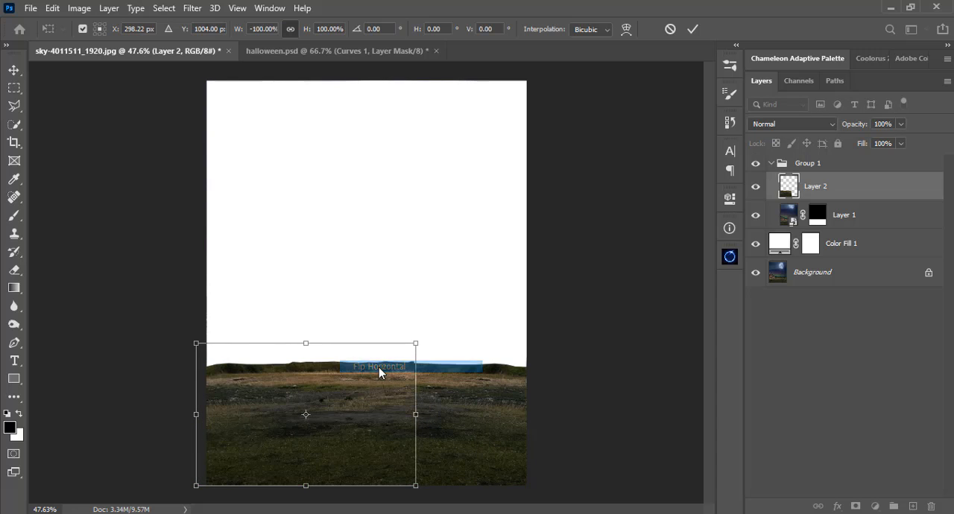
{"action": "left_click_drag", "start_coordinate": [440, 397], "coordinate": [440, 398]}
{"action": "left_click_drag", "start_coordinate": [374, 396], "coordinate": [320, 395]}
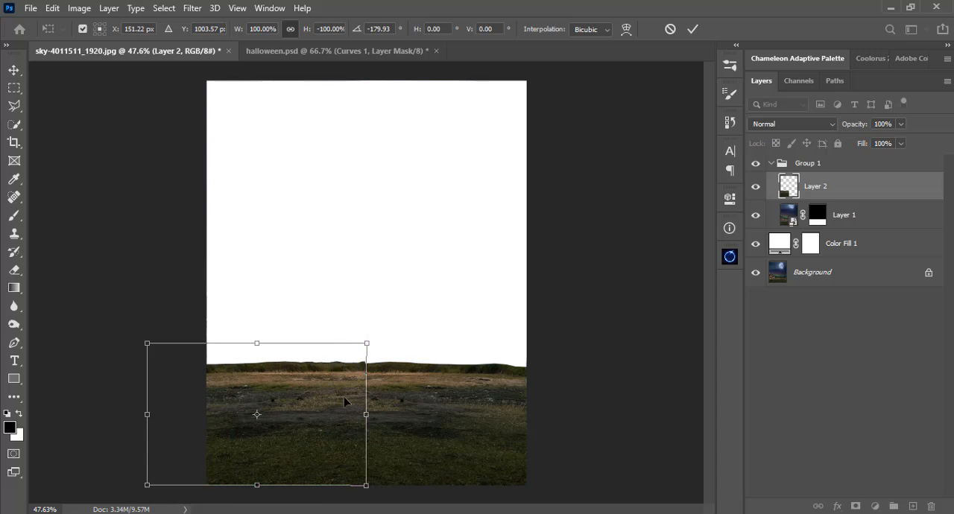
Shift and slightly rotate the flipped ground until its grass line meets the original horizon, and apply the transform.
{"action": "key", "text": "ctrl+plus"}
{"action": "key", "text": "ctrl+plus"}
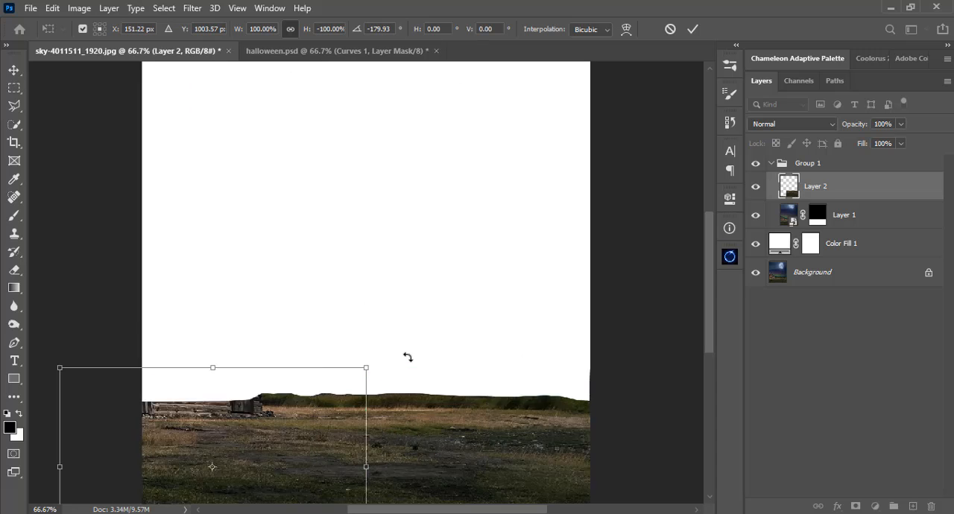
{"action": "key", "text": "space"}
{"action": "left_click_drag", "start_coordinate": [405, 397], "coordinate": [469, 281]}
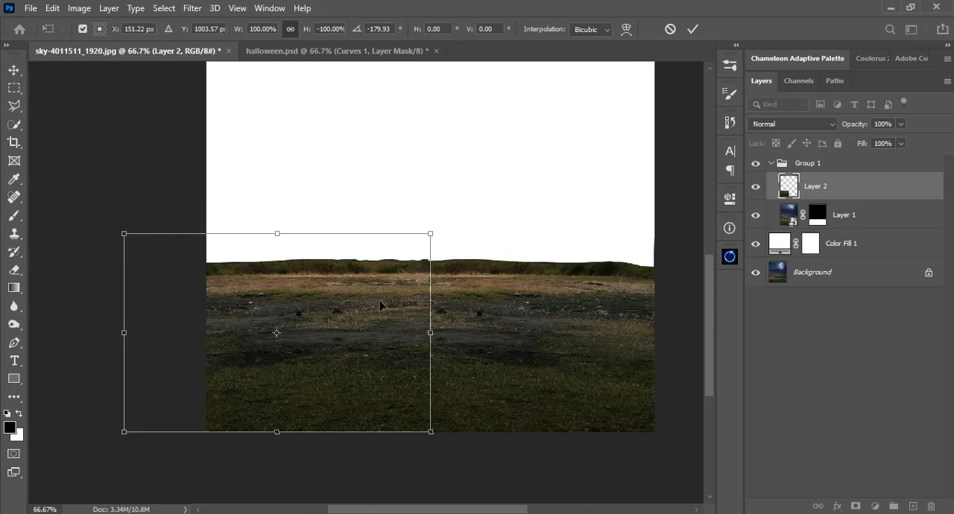
{"action": "left_click_drag", "start_coordinate": [380, 305], "coordinate": [339, 302]}
{"action": "left_click_drag", "start_coordinate": [436, 322], "coordinate": [439, 325]}
{"action": "left_click_drag", "start_coordinate": [333, 322], "coordinate": [333, 319]}
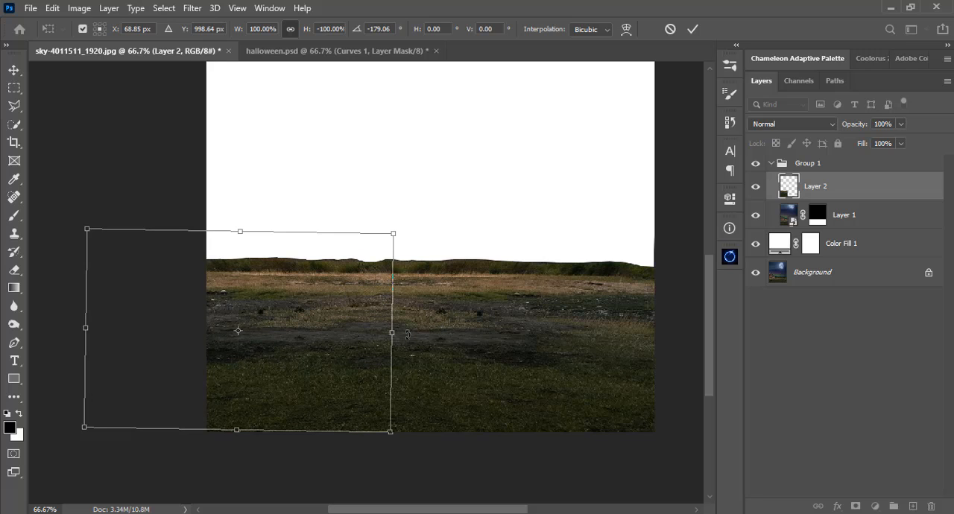
{"action": "left_click_drag", "start_coordinate": [408, 334], "coordinate": [409, 334]}
{"action": "left_click_drag", "start_coordinate": [342, 336], "coordinate": [365, 335]}
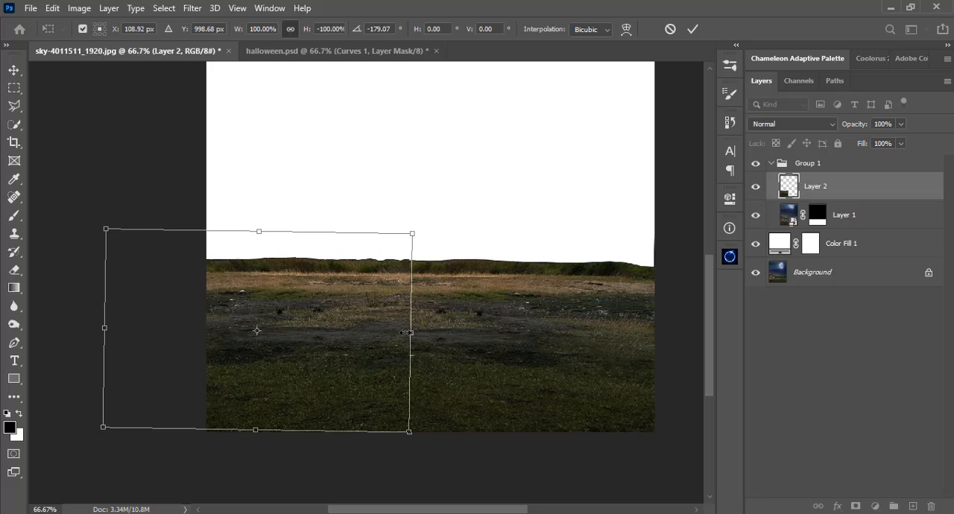
{"action": "key", "text": "Return"}
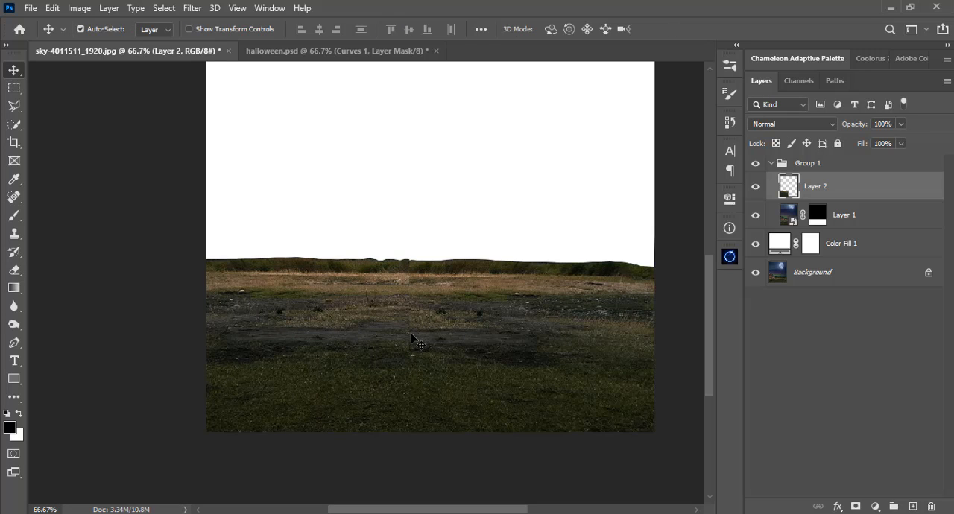
Add a layer mask to Layer 2 and set up a soft brush of 77 px with 0% hardness.
{"action": "left_click", "coordinate": [856, 506]}
{"action": "key", "text": "b"}
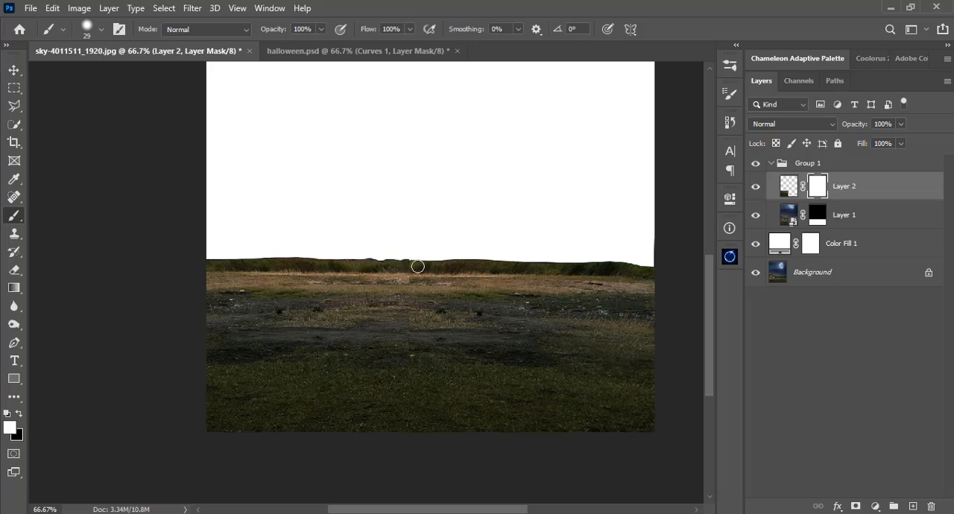
{"action": "right_click", "coordinate": [412, 195]}
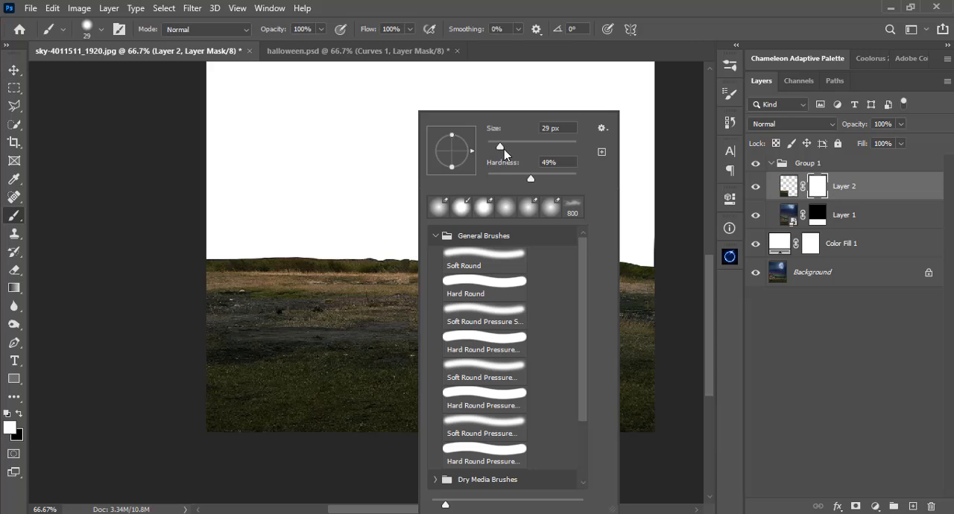
{"action": "left_click_drag", "start_coordinate": [509, 179], "coordinate": [464, 181]}
{"action": "left_click", "coordinate": [520, 144]}
{"action": "left_click", "coordinate": [545, 4]}
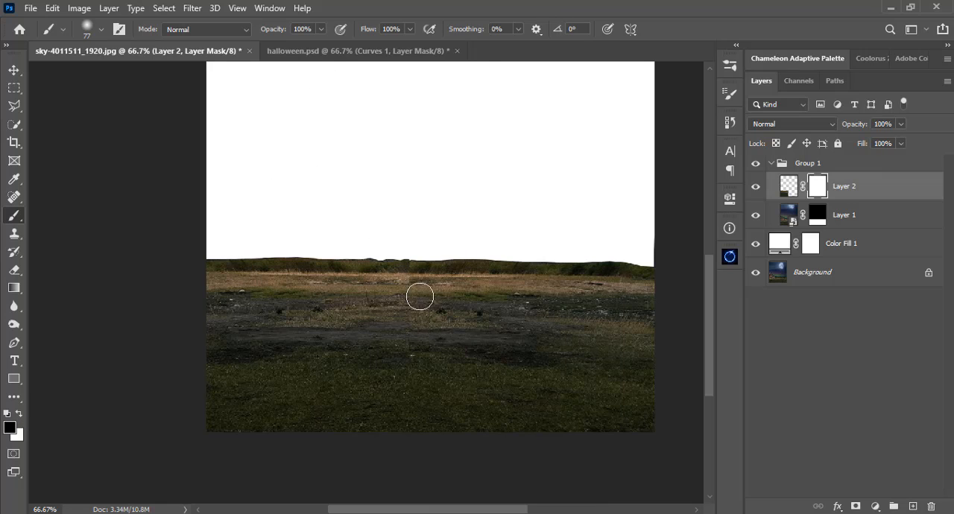
Paint black on Layer 2's mask along the vertical seam, enlarging the brush to 114 px for the lower grass.
{"action": "mouse_move", "coordinate": [408, 249]}
{"action": "left_mouse_down"}
{"action": "mouse_move", "coordinate": [385, 241]}
{"action": "mouse_move", "coordinate": [418, 250]}
{"action": "left_mouse_up"}
{"action": "right_click", "coordinate": [452, 273]}
{"action": "left_click", "coordinate": [574, 147]}
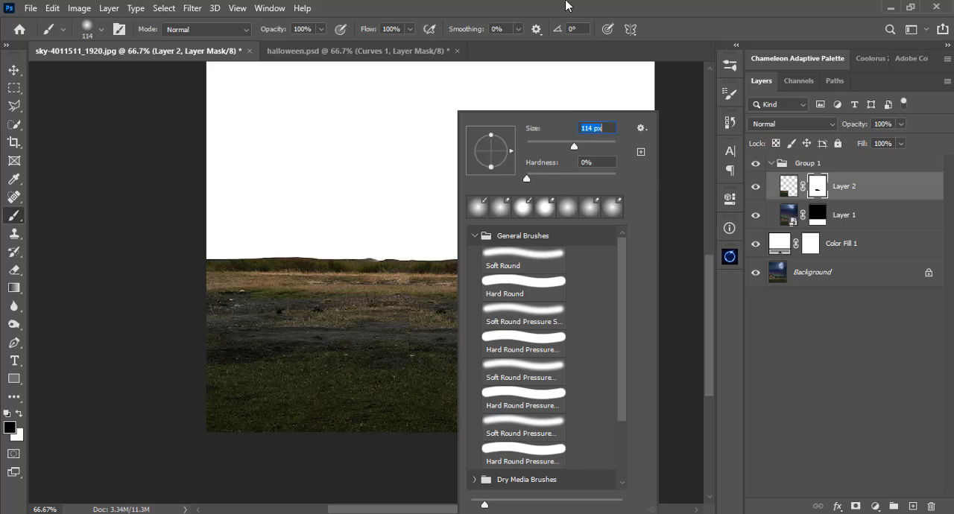
{"action": "left_click", "coordinate": [566, 5]}
{"action": "left_click_drag", "start_coordinate": [439, 328], "coordinate": [427, 340]}
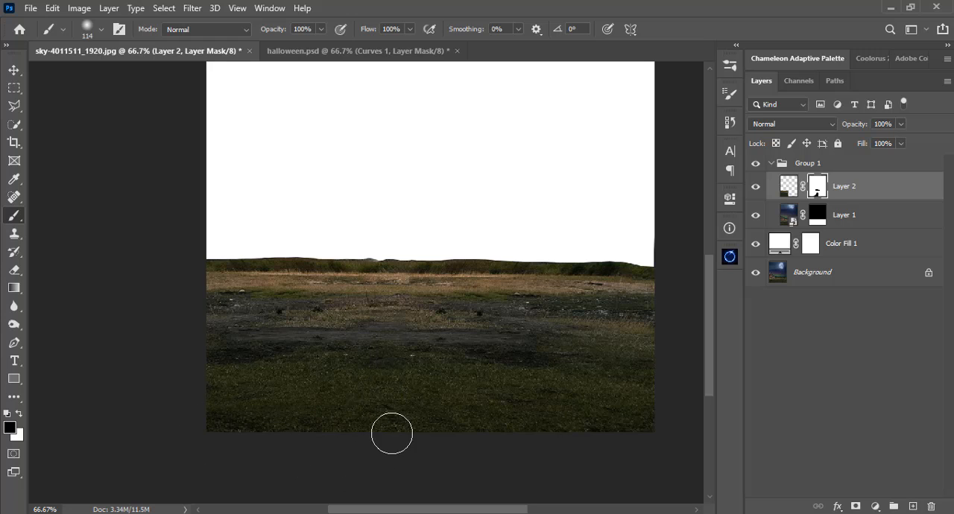
Lower the brush opacity to 17% and softly blend the remaining ground transitions on Layer 2's mask.
{"action": "left_click", "coordinate": [320, 30]}
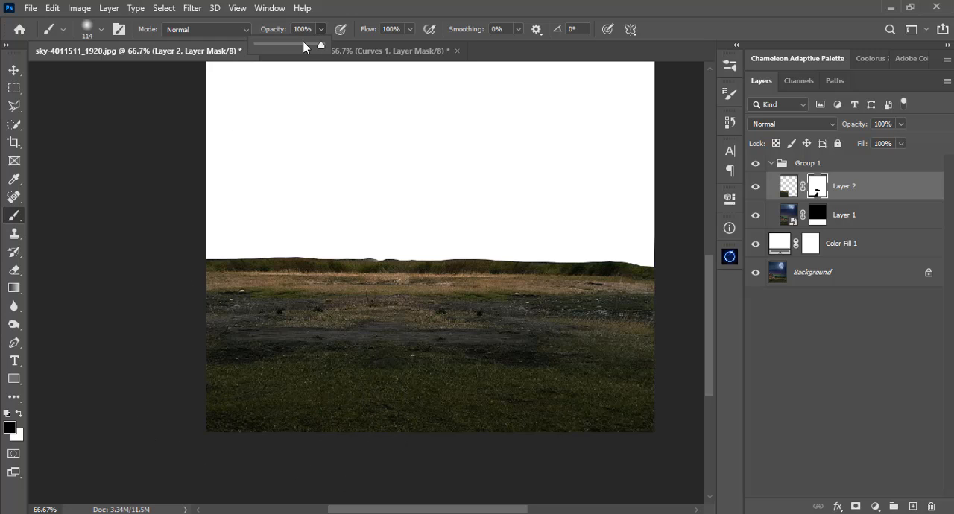
{"action": "mouse_move", "coordinate": [324, 43]}
{"action": "left_mouse_down"}
{"action": "mouse_move", "coordinate": [263, 42]}
{"action": "mouse_move", "coordinate": [273, 45]}
{"action": "left_mouse_up"}
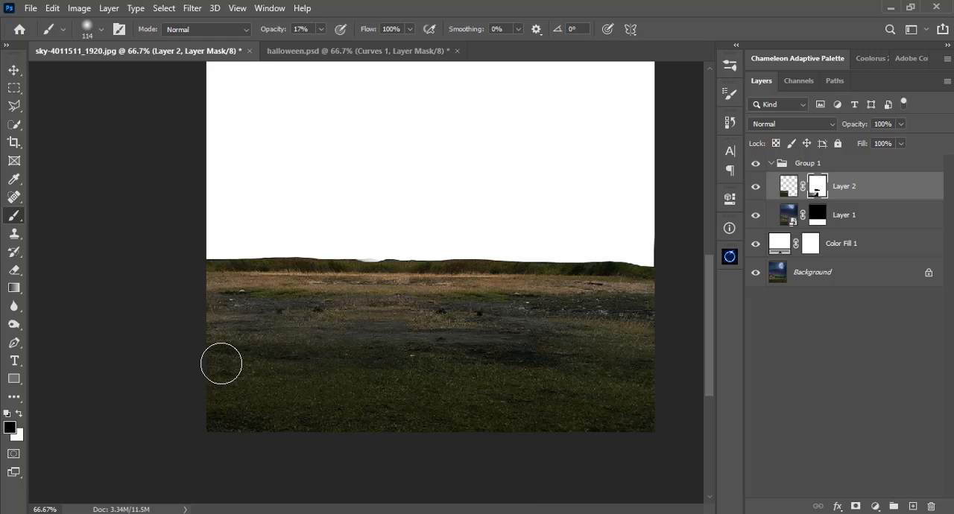
{"action": "scroll", "coordinate": [221, 363], "scroll_direction": "down", "scroll_amount": 2}
{"action": "key", "text": "v"}
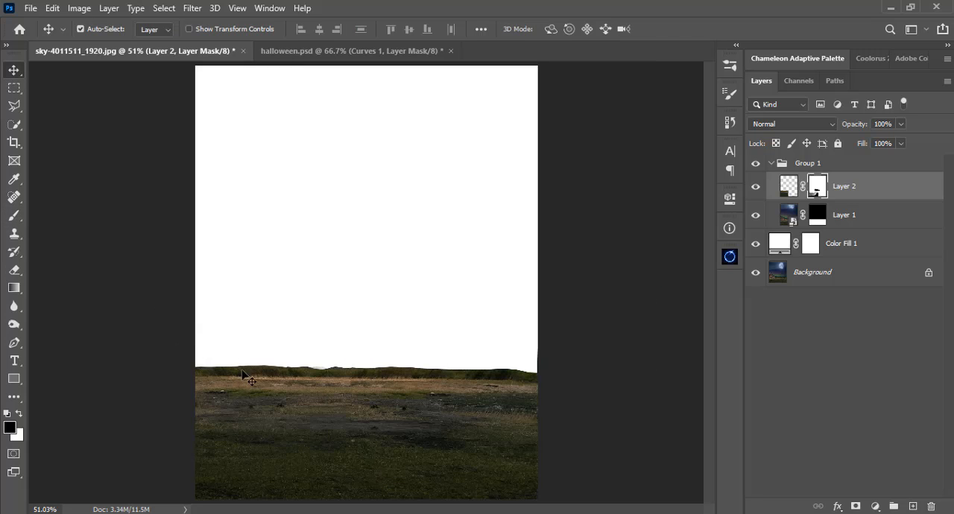
Collapse Group 1 and add a Curves adjustment layer above it, clipped to the group.
{"action": "left_click", "coordinate": [770, 164]}
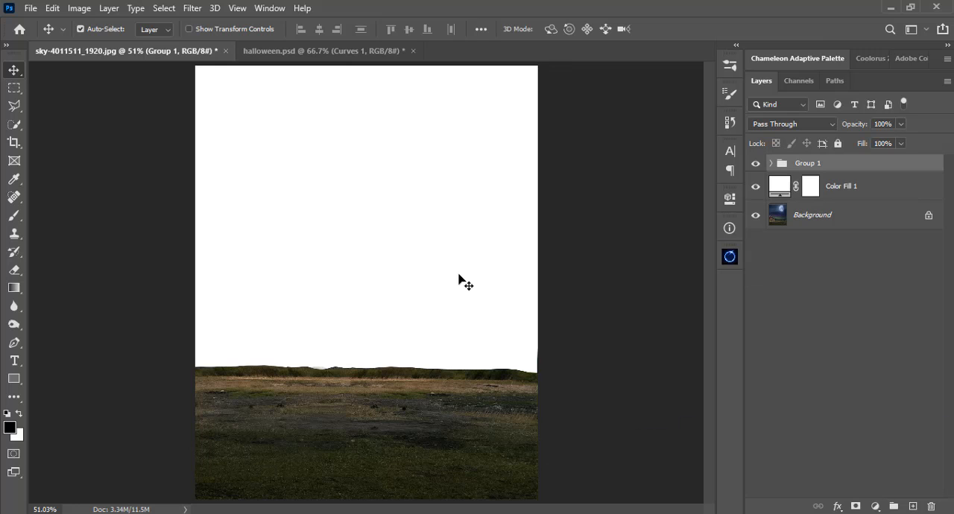
{"action": "left_click", "coordinate": [874, 507]}
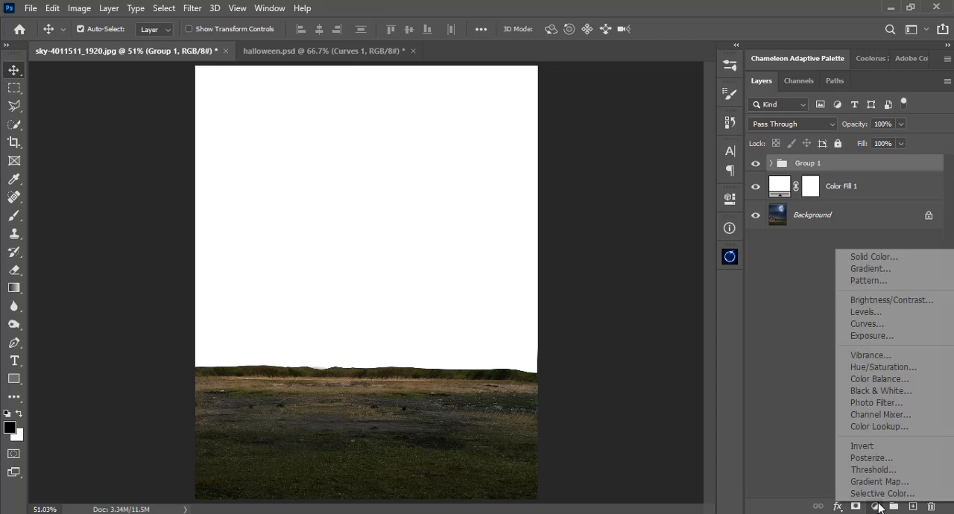
{"action": "left_click", "coordinate": [869, 328]}
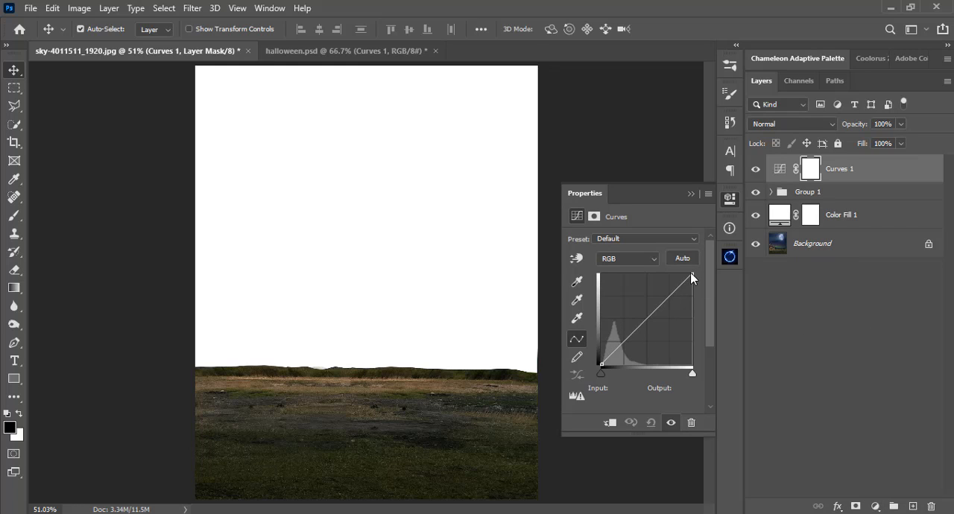
{"action": "left_click", "coordinate": [611, 423]}
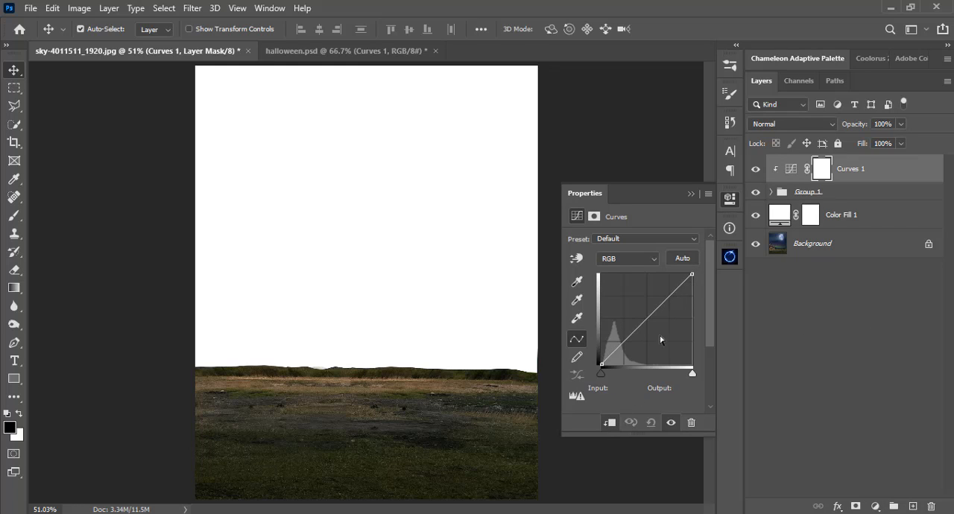
Darken the ground with the Curves 1 RGB curve, lowering the white point and pulling down points around inputs 37 and 138.
{"action": "left_click_drag", "start_coordinate": [692, 276], "coordinate": [694, 269]}
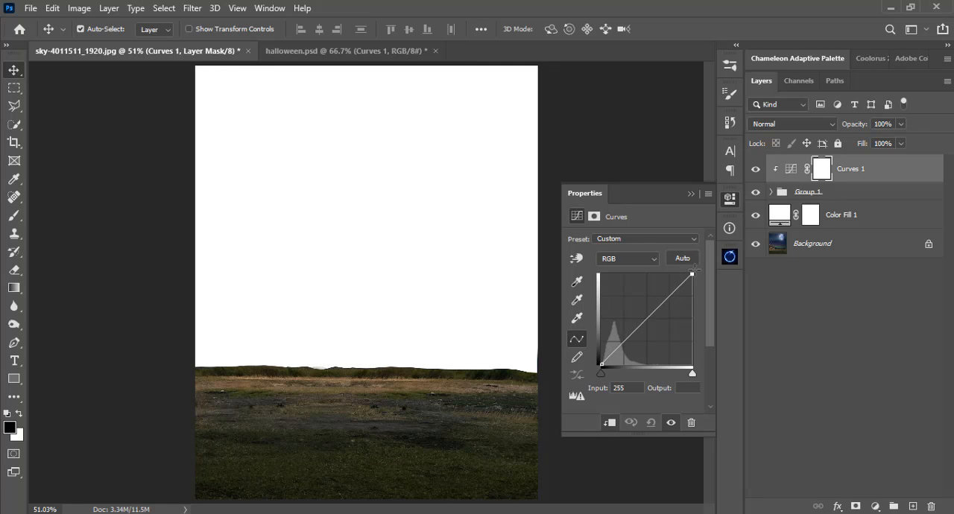
{"action": "left_click", "coordinate": [648, 319]}
{"action": "left_click", "coordinate": [627, 342]}
{"action": "left_click", "coordinate": [619, 350]}
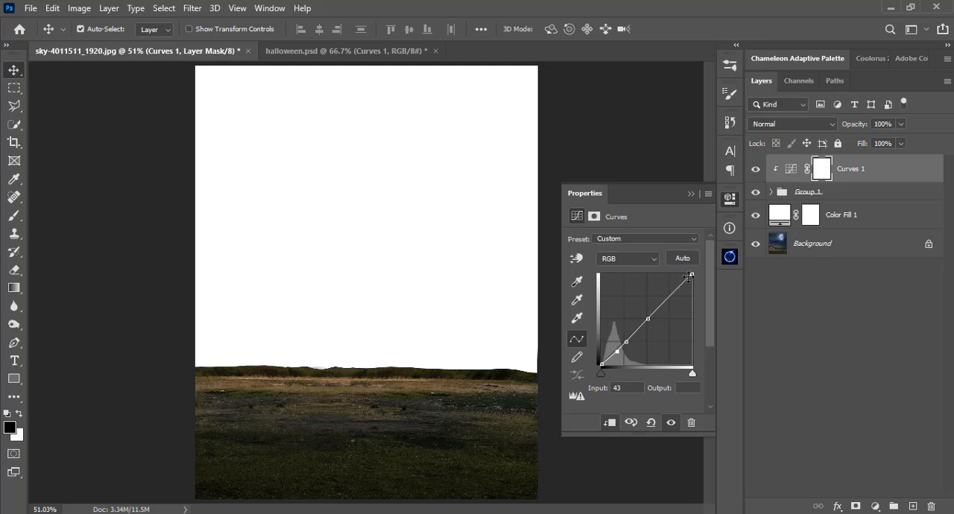
{"action": "left_click_drag", "start_coordinate": [691, 276], "coordinate": [693, 290]}
{"action": "left_click_drag", "start_coordinate": [650, 324], "coordinate": [617, 355]}
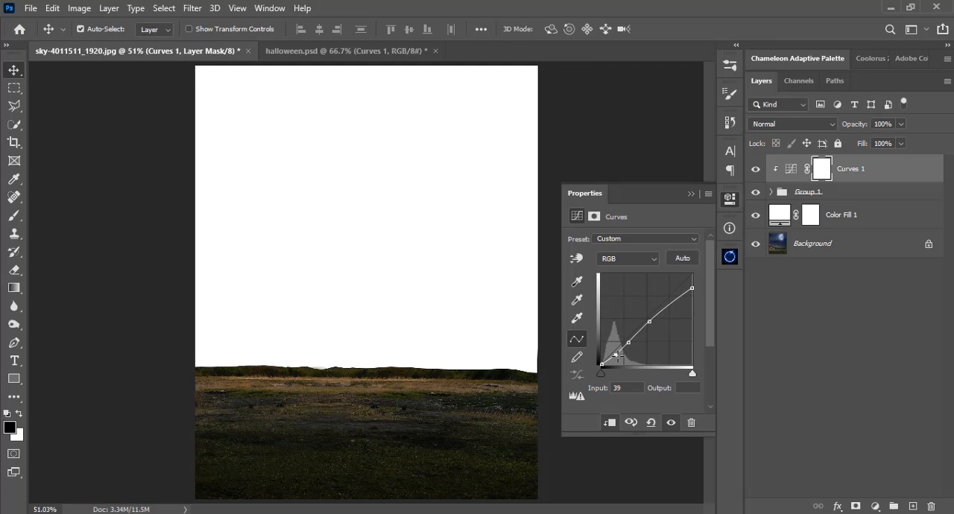
{"action": "left_click", "coordinate": [651, 322]}
{"action": "left_click_drag", "start_coordinate": [651, 322], "coordinate": [650, 322]}
Lower the Curves 1 Red curve around input 174 and the Green curve around input 154 to tint the ground blue.
{"action": "left_click", "coordinate": [639, 255]}
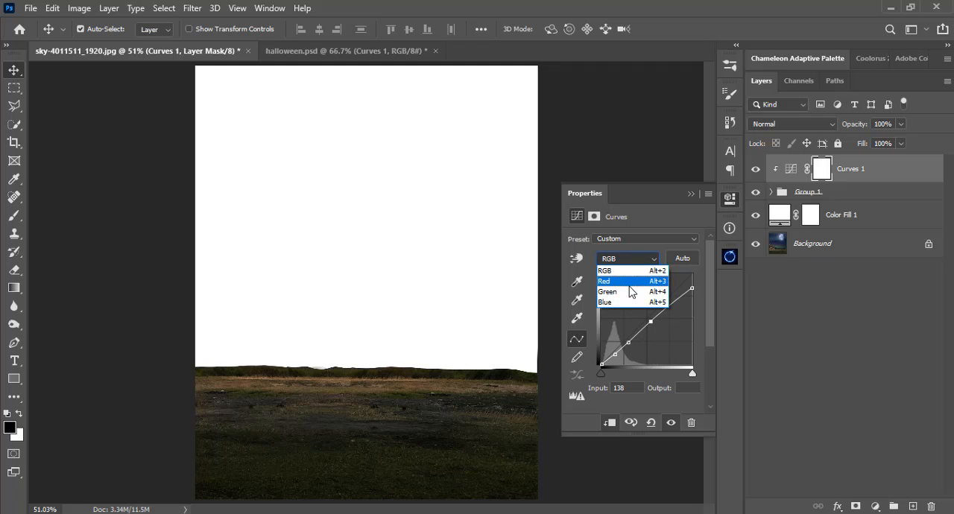
{"action": "left_click", "coordinate": [630, 286]}
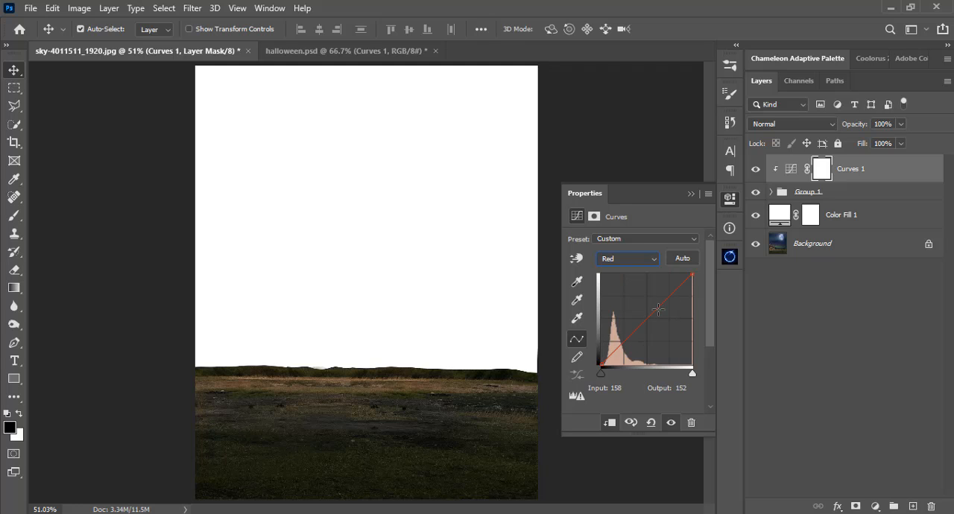
{"action": "left_click_drag", "start_coordinate": [657, 309], "coordinate": [662, 316]}
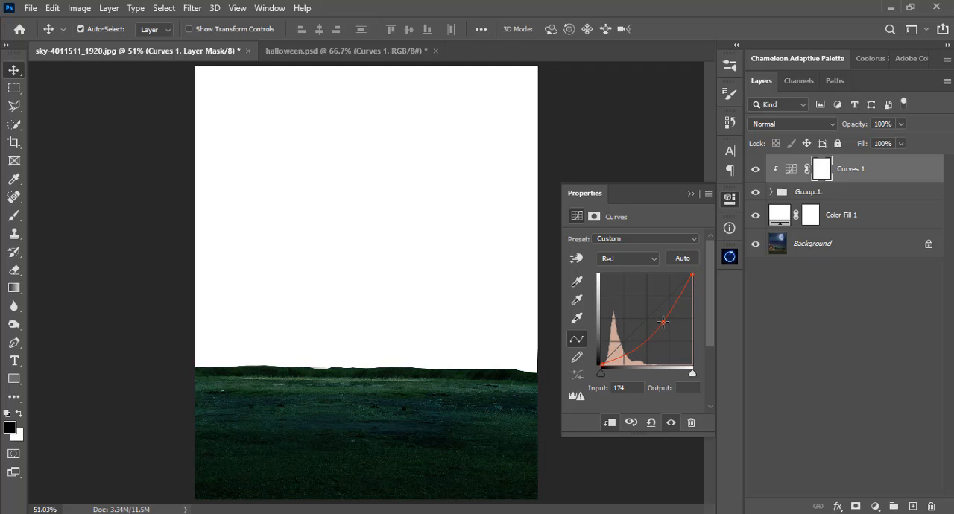
{"action": "left_click", "coordinate": [622, 259]}
{"action": "left_click", "coordinate": [639, 296]}
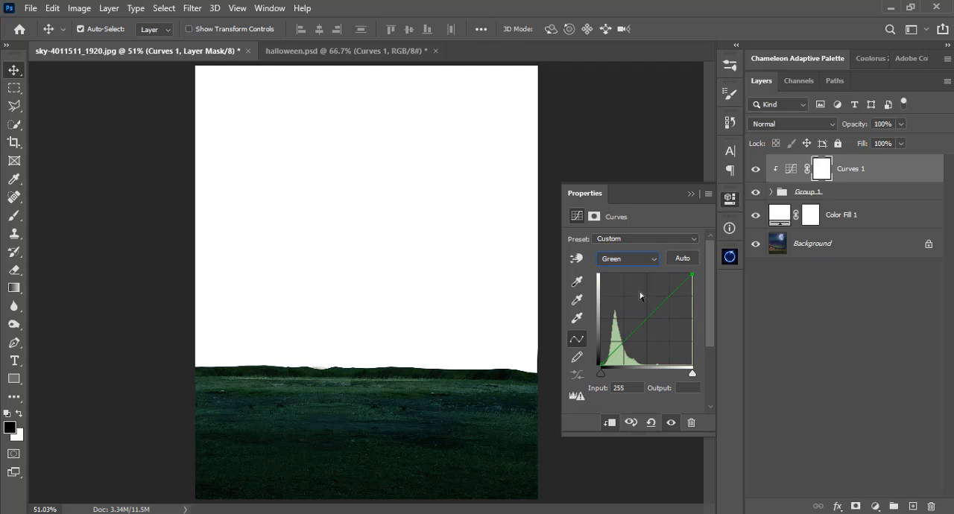
{"action": "left_click_drag", "start_coordinate": [648, 317], "coordinate": [656, 323]}
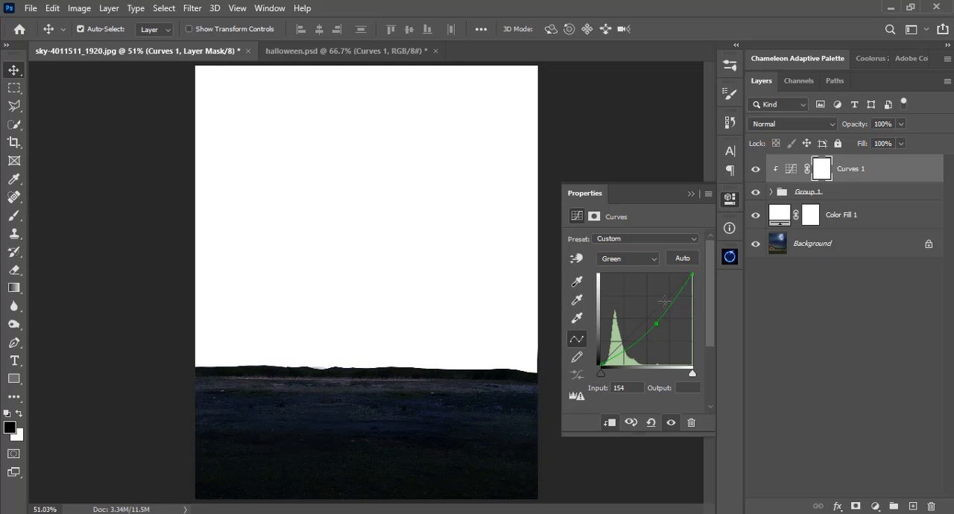
{"action": "left_click", "coordinate": [690, 195]}
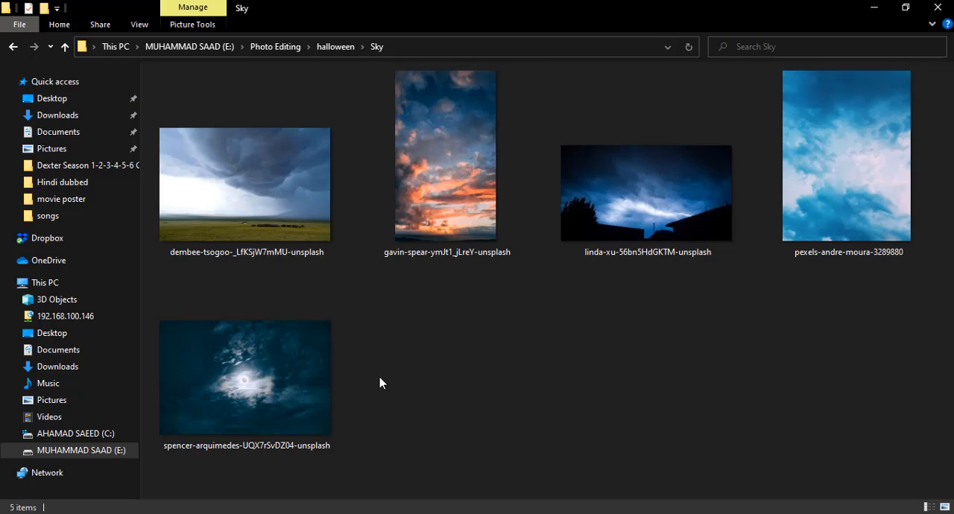
Place the moonlit cloud photo from the Sky folder, scaled to 7.45%, with the moon in the canvas's upper right.
{"action": "left_click", "coordinate": [267, 366]}
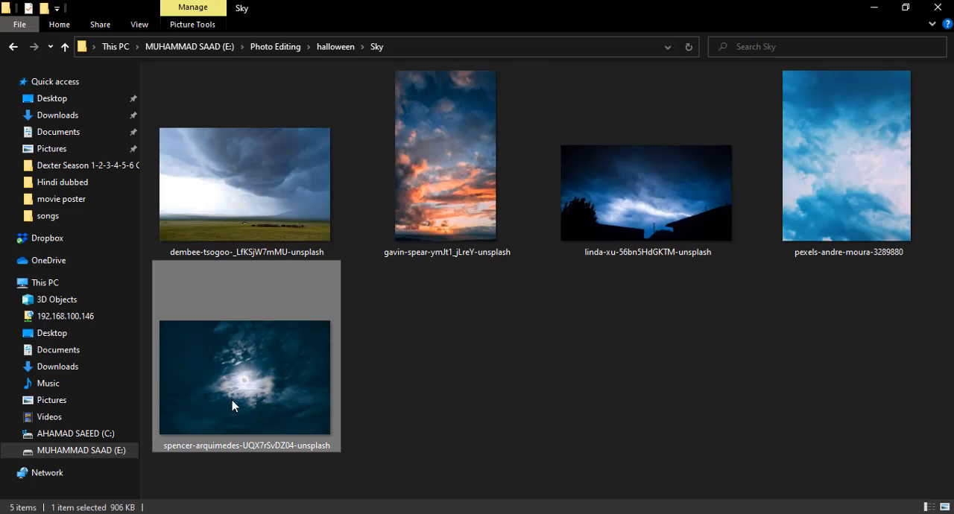
{"action": "left_click_drag", "start_coordinate": [214, 366], "coordinate": [288, 302]}
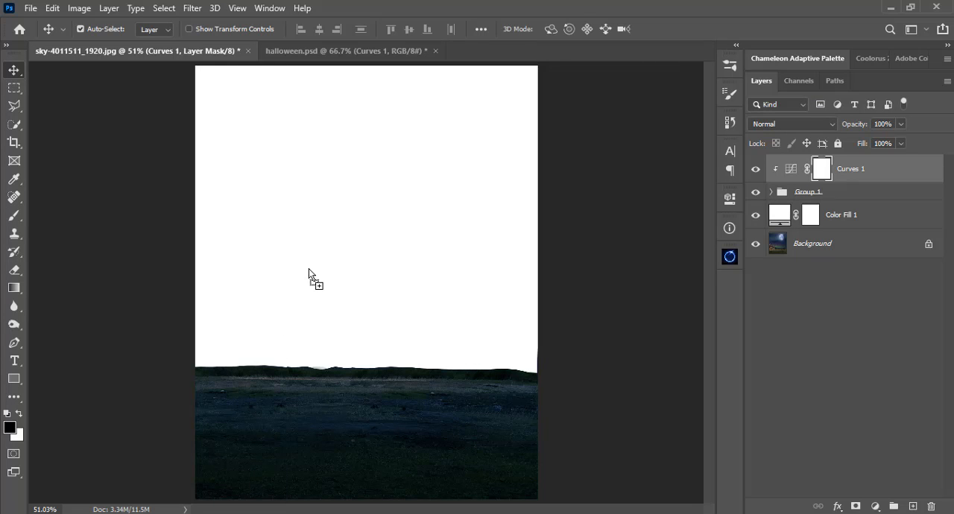
{"action": "left_click_drag", "start_coordinate": [308, 269], "coordinate": [309, 268]}
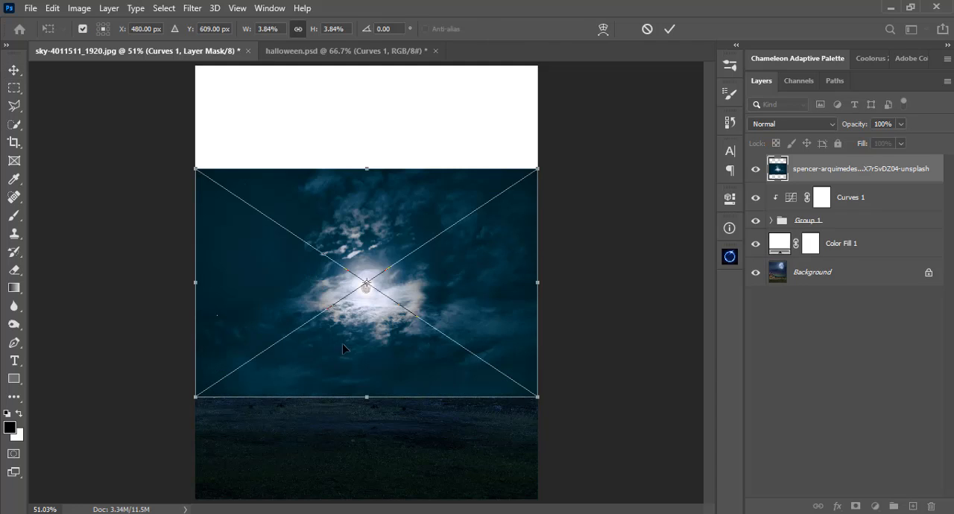
{"action": "left_click_drag", "start_coordinate": [379, 295], "coordinate": [363, 238]}
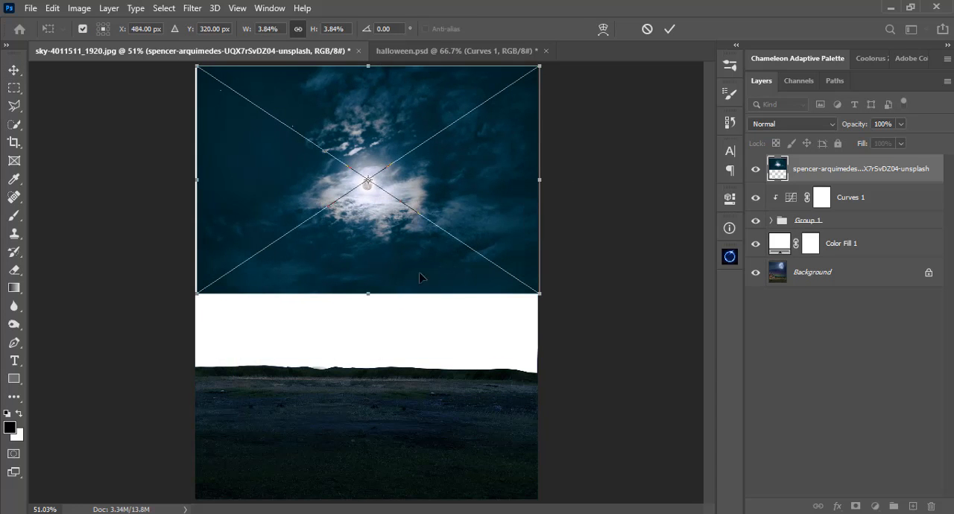
{"action": "left_click_drag", "start_coordinate": [534, 288], "coordinate": [673, 432]}
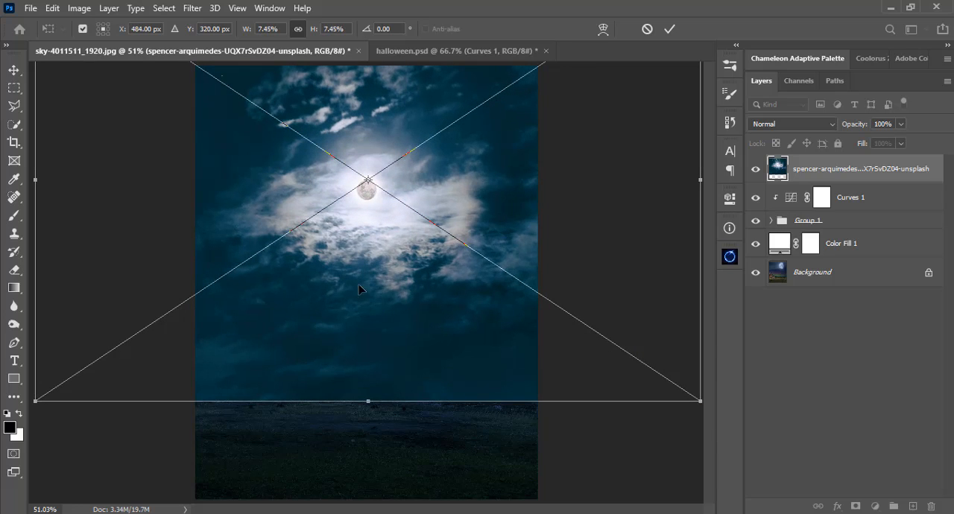
{"action": "left_click_drag", "start_coordinate": [356, 234], "coordinate": [457, 202]}
{"action": "key", "text": "Return"}
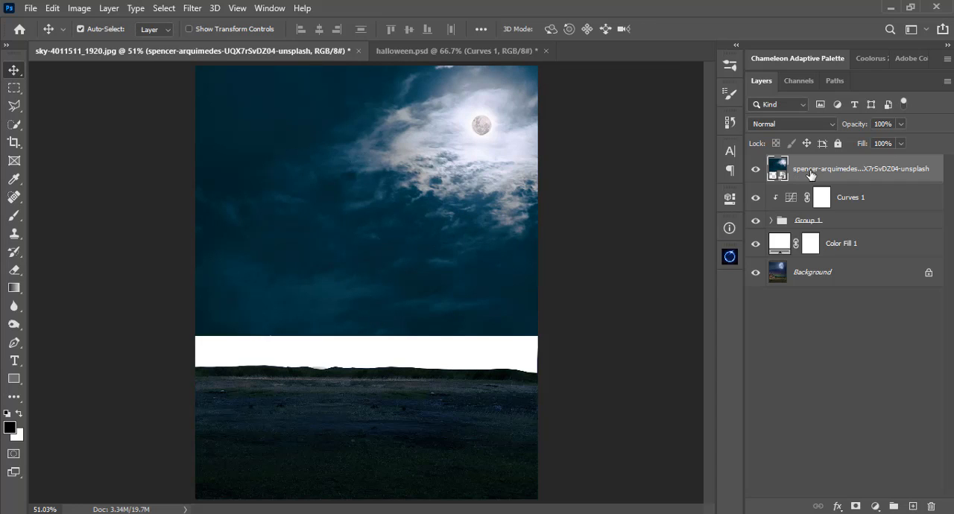
Move the moonlit cloud layer below Group 1 and rename it "sky".
{"action": "left_click_drag", "start_coordinate": [810, 173], "coordinate": [810, 232]}
{"action": "double_click", "coordinate": [810, 216]}
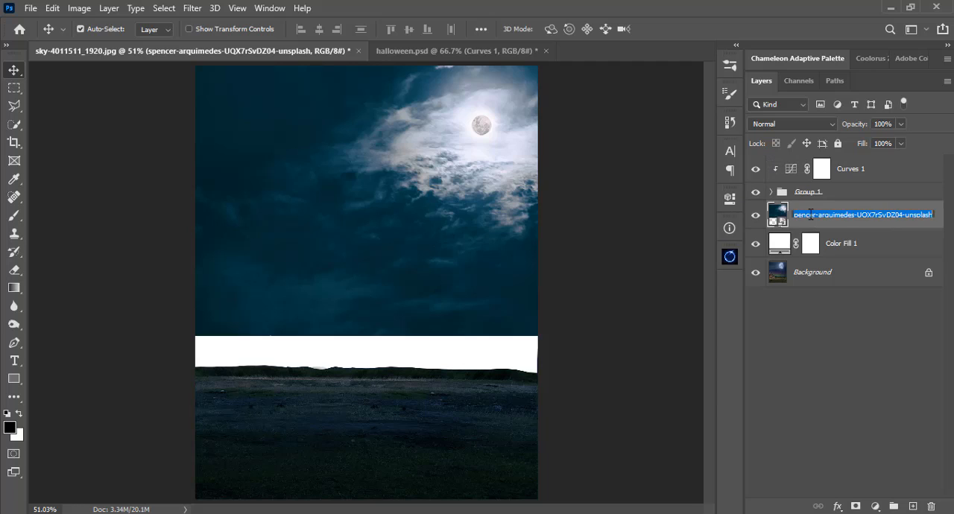
{"action": "type", "text": "sky"}
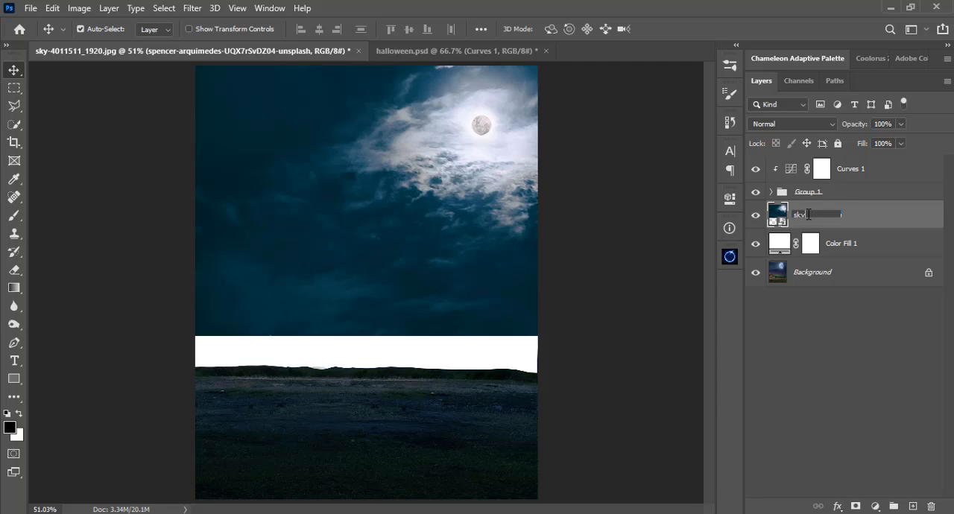
{"action": "key", "text": "Return"}
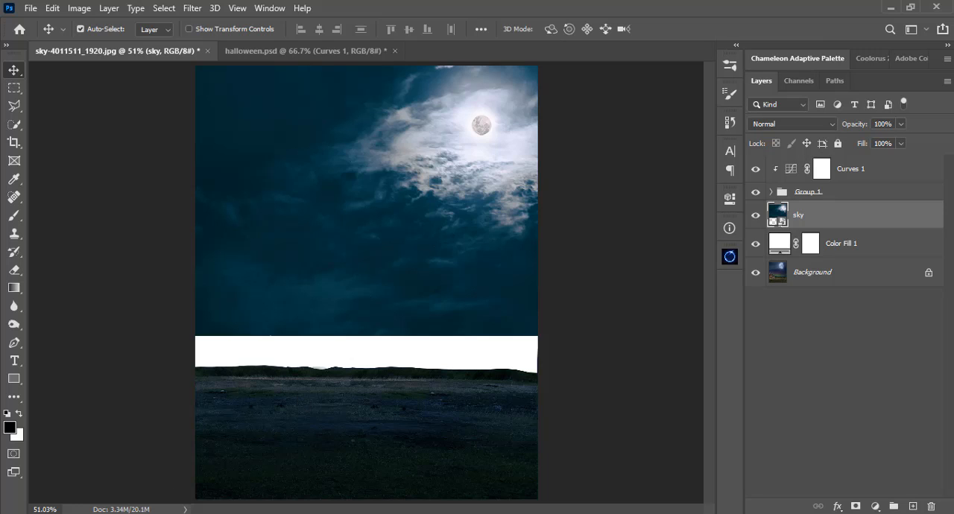
Place the mountain valley photo above the sky layer, scaled to 17.21% and rotated 0.28°, with its grass meeting the ground's horizon.
{"action": "left_click_drag", "start_coordinate": [368, 281], "coordinate": [368, 281]}
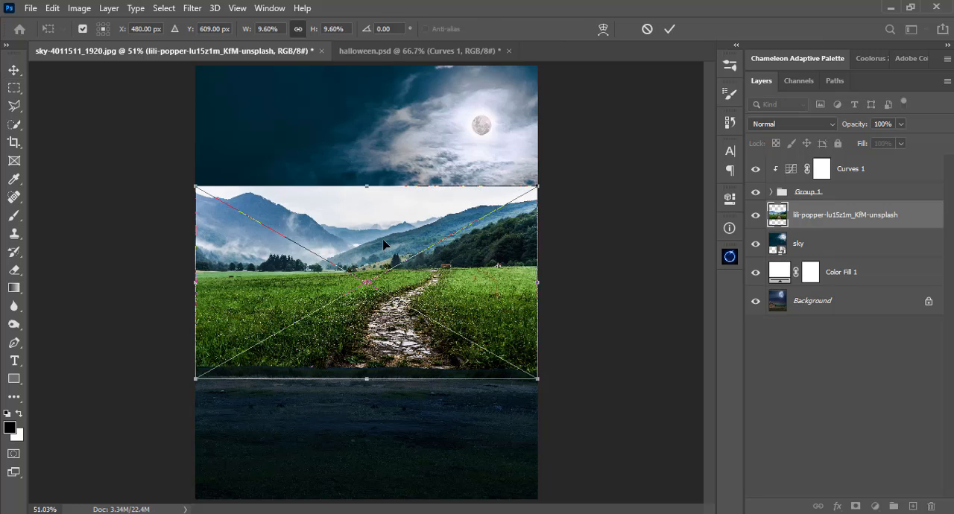
{"action": "left_click_drag", "start_coordinate": [383, 244], "coordinate": [389, 289]}
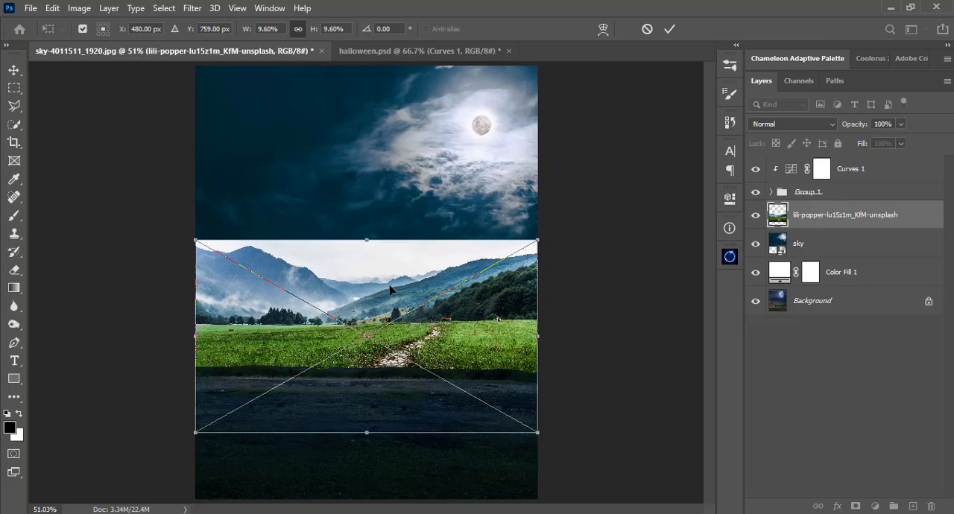
{"action": "left_click_drag", "start_coordinate": [539, 432], "coordinate": [662, 483]}
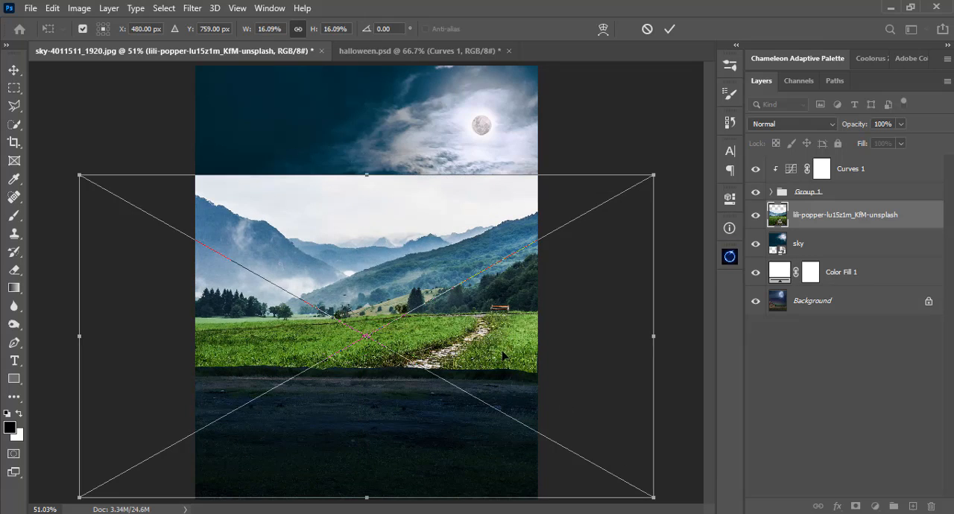
{"action": "left_click_drag", "start_coordinate": [491, 343], "coordinate": [518, 376]}
{"action": "left_click_drag", "start_coordinate": [691, 361], "coordinate": [692, 362]}
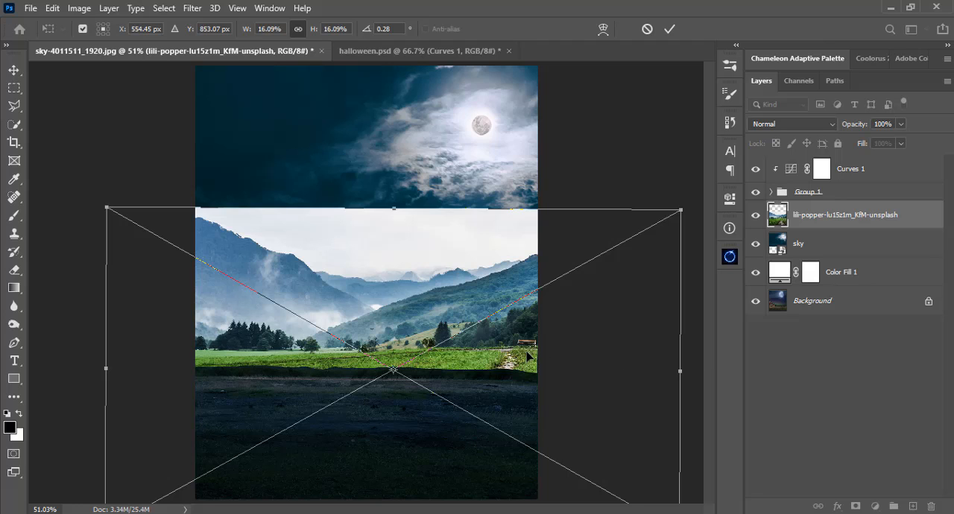
{"action": "mouse_move", "coordinate": [527, 355]}
{"action": "left_mouse_down"}
{"action": "mouse_move", "coordinate": [538, 362]}
{"action": "mouse_move", "coordinate": [541, 353]}
{"action": "left_mouse_up"}
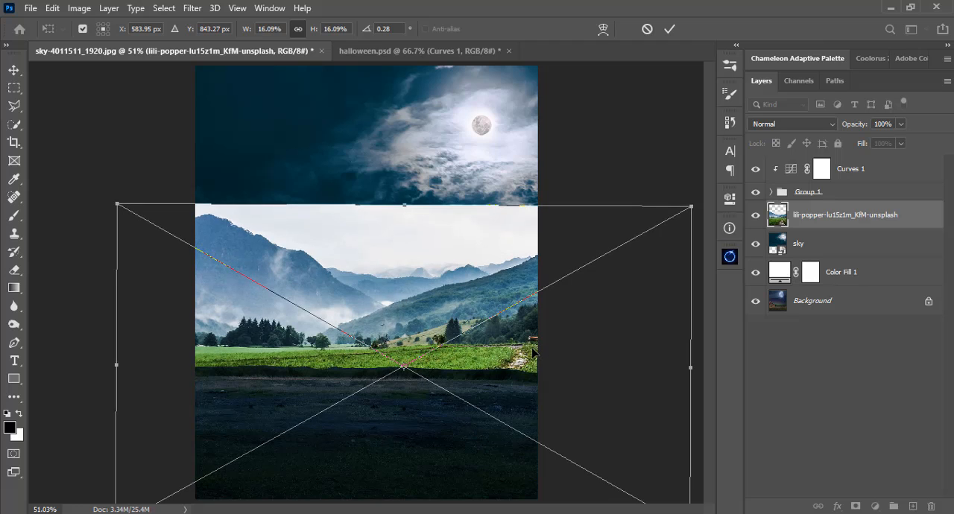
{"action": "left_click_drag", "start_coordinate": [117, 202], "coordinate": [97, 193]}
{"action": "left_click_drag", "start_coordinate": [356, 262], "coordinate": [390, 265]}
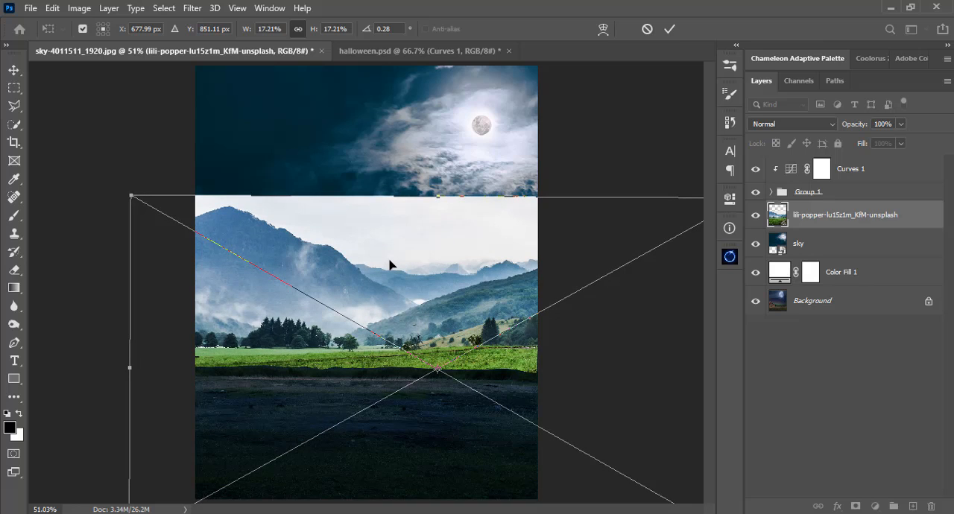
{"action": "key", "text": "Return"}
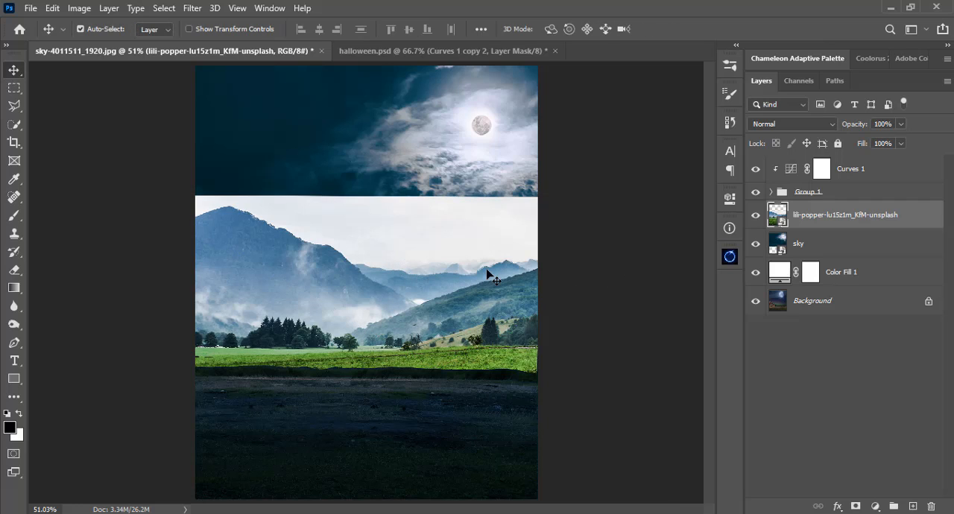
Add a Curves adjustment clipped to the mountain photo, lower its RGB white point by about half, lift blacks slightly and darken midtones around input 160.
{"action": "left_click", "coordinate": [876, 507]}
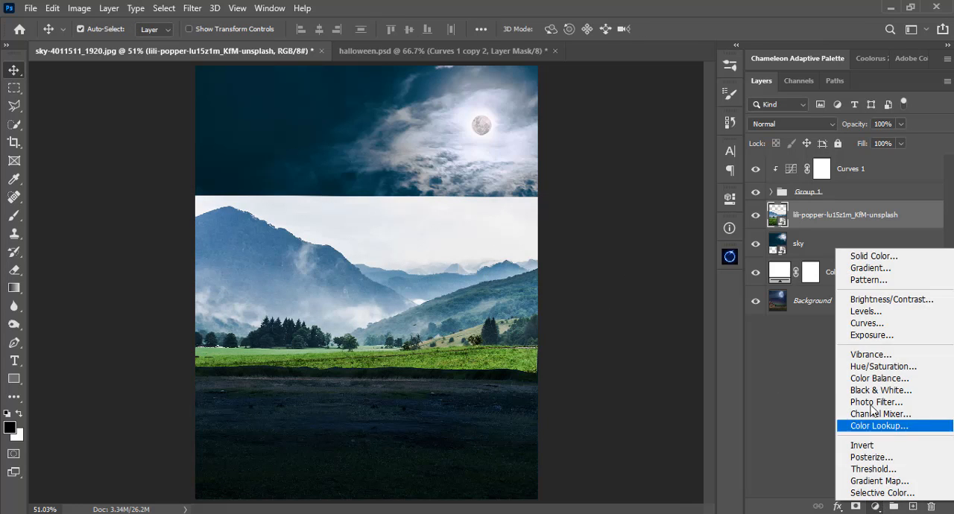
{"action": "left_click", "coordinate": [866, 323]}
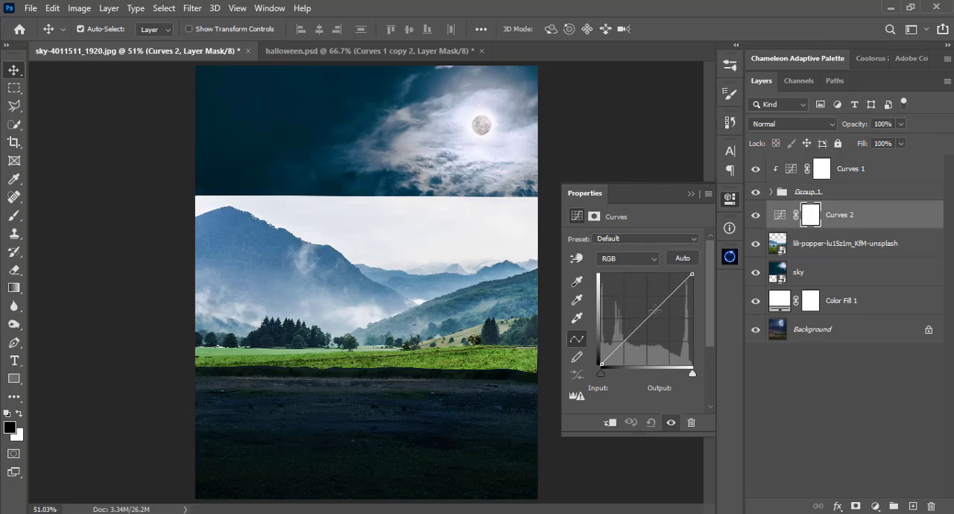
{"action": "left_click", "coordinate": [610, 422]}
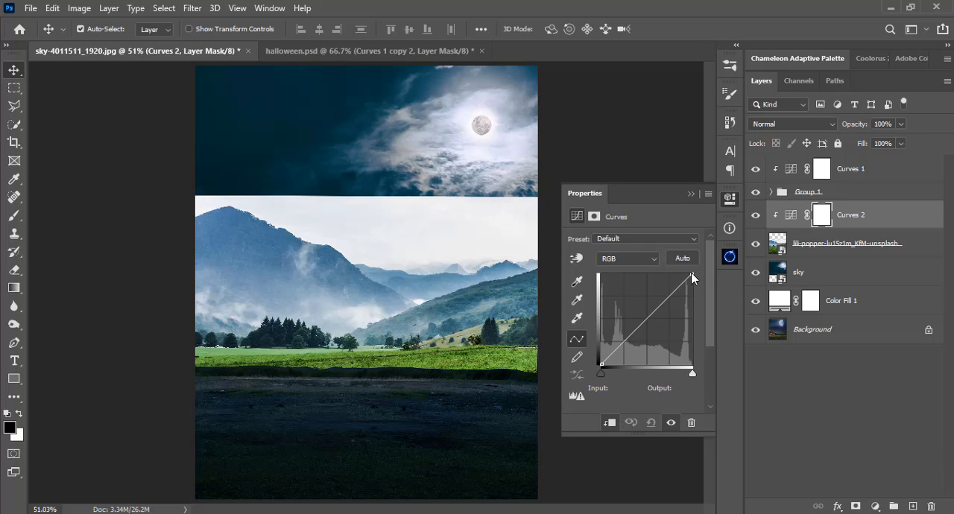
{"action": "left_click_drag", "start_coordinate": [691, 275], "coordinate": [692, 320]}
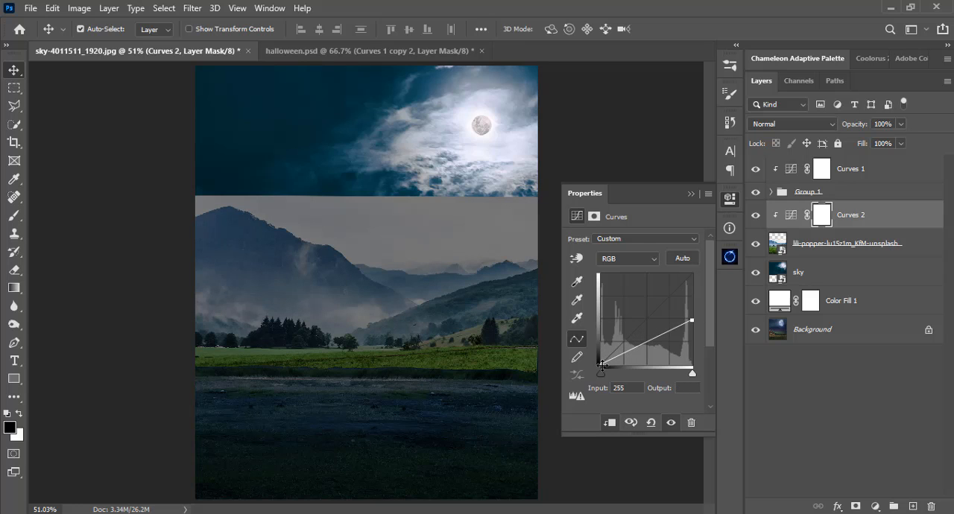
{"action": "left_click_drag", "start_coordinate": [602, 365], "coordinate": [599, 363]}
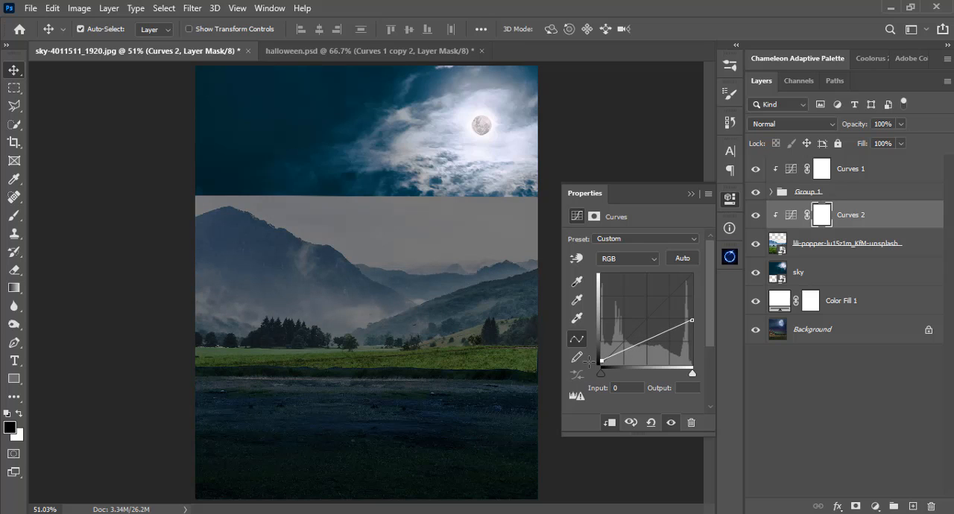
{"action": "mouse_move", "coordinate": [656, 340]}
{"action": "left_mouse_down"}
{"action": "mouse_move", "coordinate": [631, 357]}
{"action": "mouse_move", "coordinate": [659, 348]}
{"action": "mouse_move", "coordinate": [616, 360]}
{"action": "mouse_move", "coordinate": [659, 347]}
{"action": "left_mouse_up"}
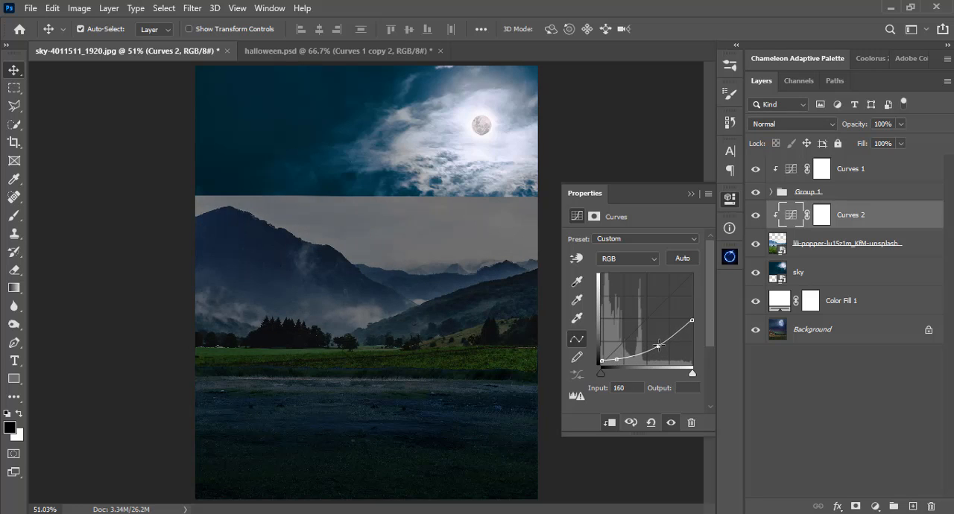
Lower the white points and midtones of the Curves 2 Red and Green curves, placing the Red midtone point at input 174.
{"action": "left_click", "coordinate": [627, 260]}
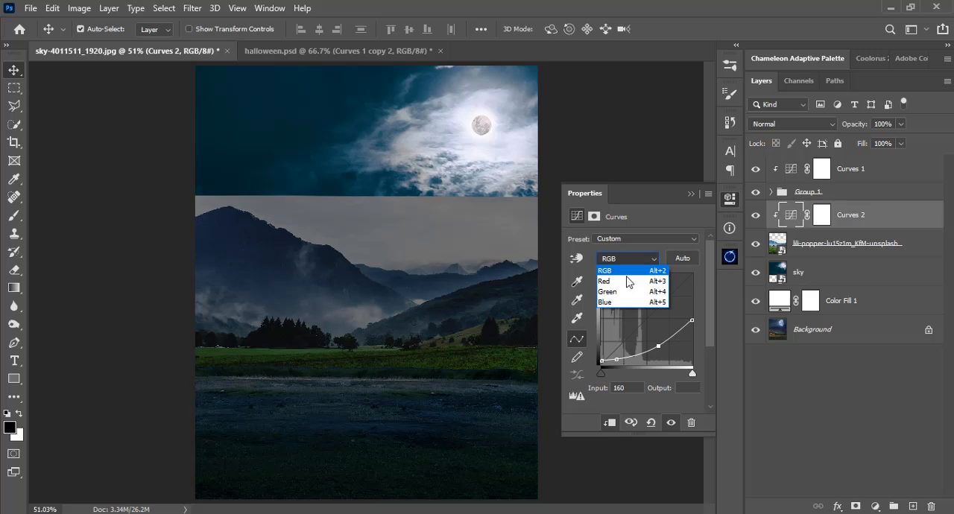
{"action": "left_click", "coordinate": [628, 279]}
{"action": "left_click_drag", "start_coordinate": [691, 275], "coordinate": [663, 344]}
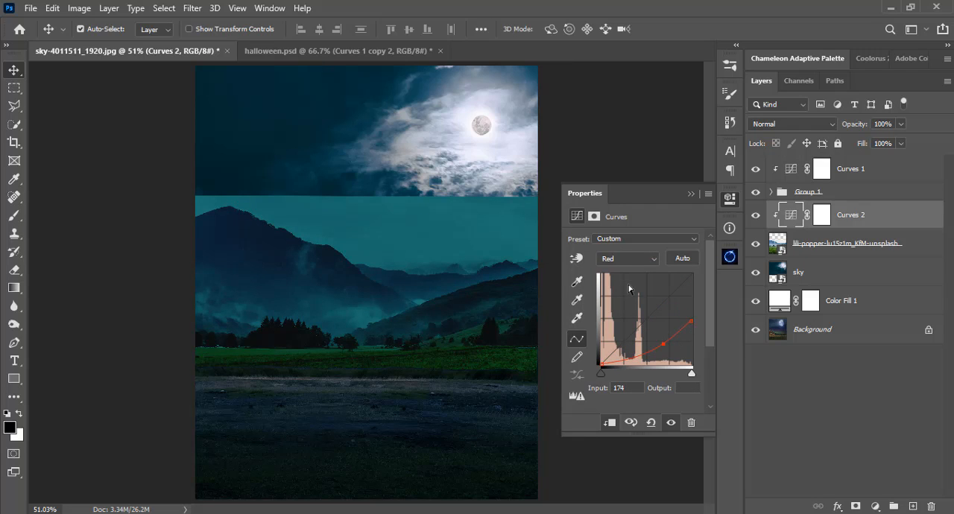
{"action": "left_click", "coordinate": [626, 261]}
{"action": "left_click", "coordinate": [630, 291]}
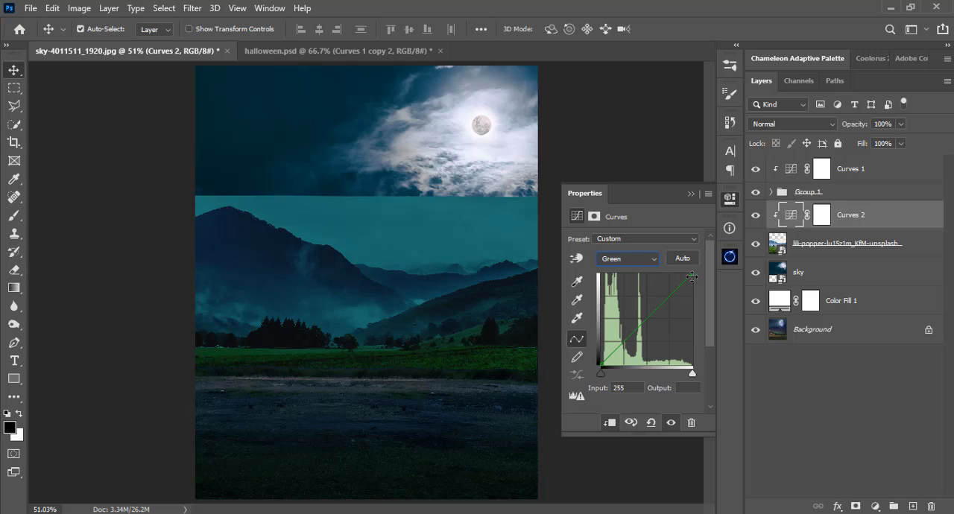
{"action": "left_click_drag", "start_coordinate": [692, 273], "coordinate": [694, 325]}
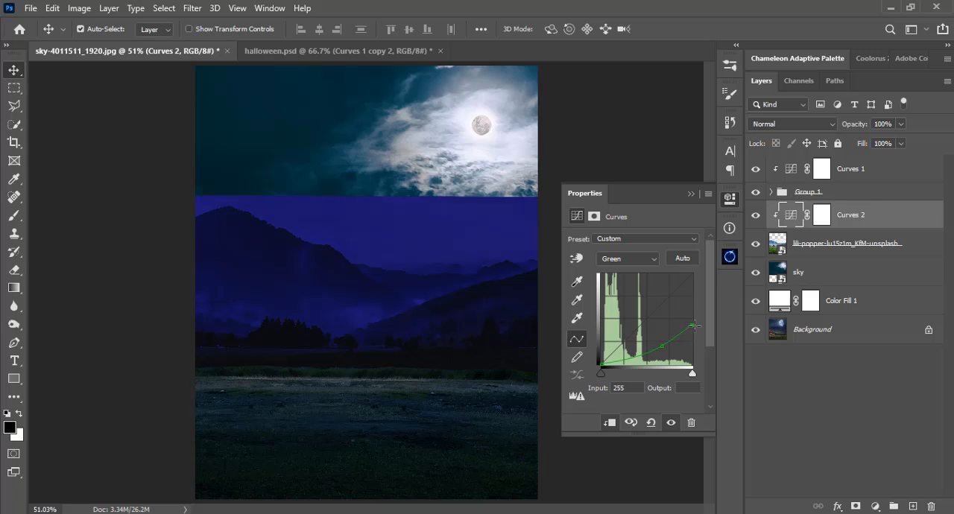
Lower the white point of the Curves 2 Blue curve and slightly raise the RGB curve's midtones and white point.
{"action": "left_click", "coordinate": [628, 259]}
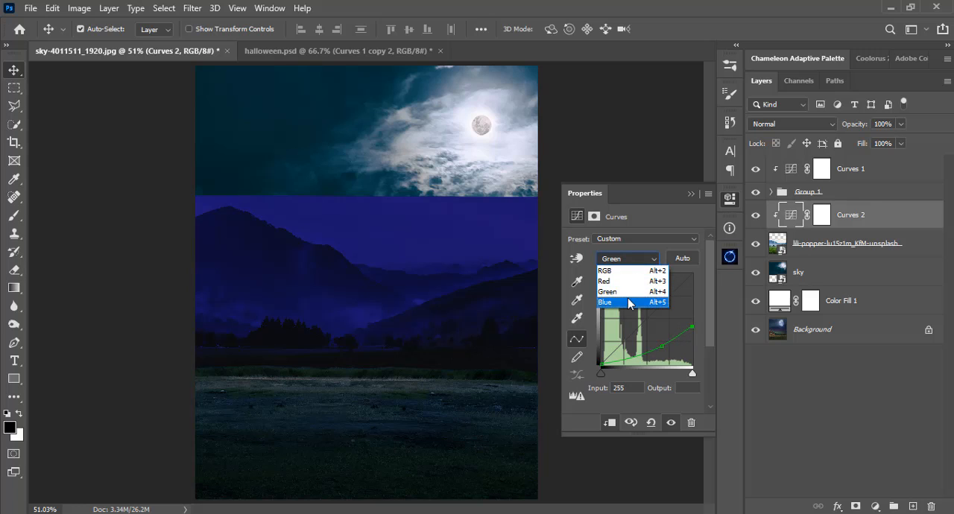
{"action": "left_click", "coordinate": [617, 298]}
{"action": "left_click_drag", "start_coordinate": [694, 276], "coordinate": [693, 312]}
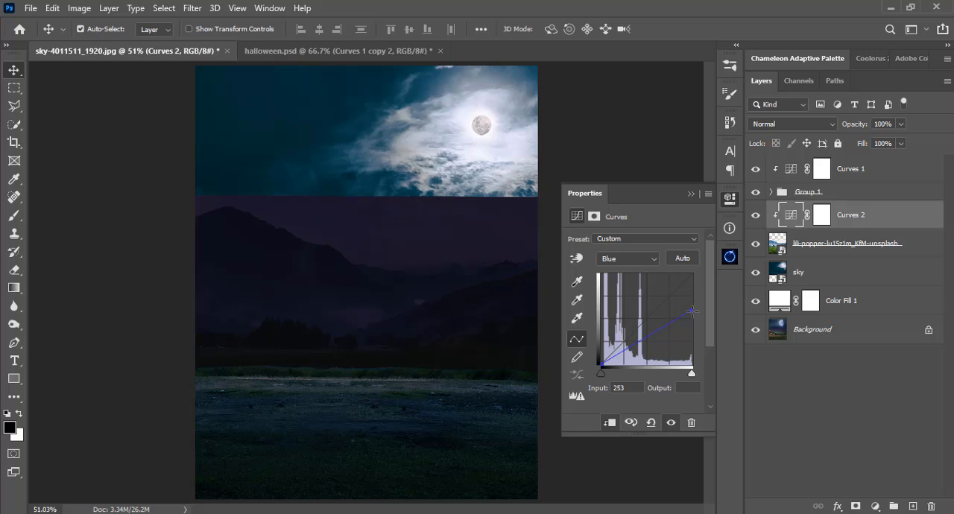
{"action": "left_click", "coordinate": [616, 262]}
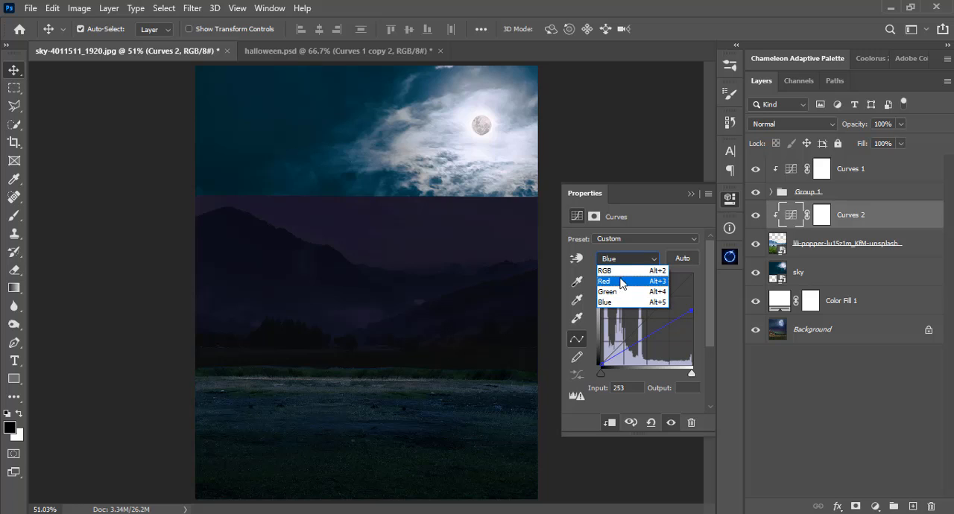
{"action": "left_click", "coordinate": [623, 271]}
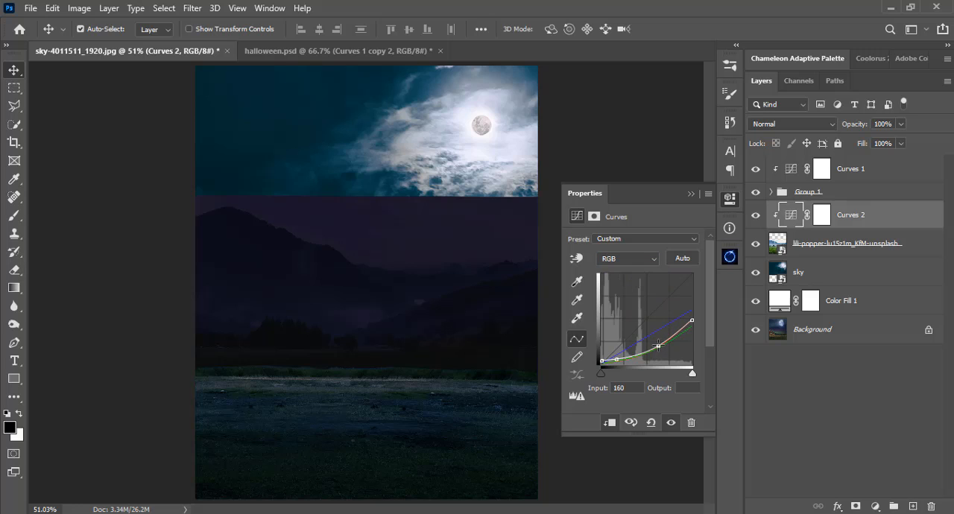
{"action": "left_click_drag", "start_coordinate": [660, 347], "coordinate": [617, 358]}
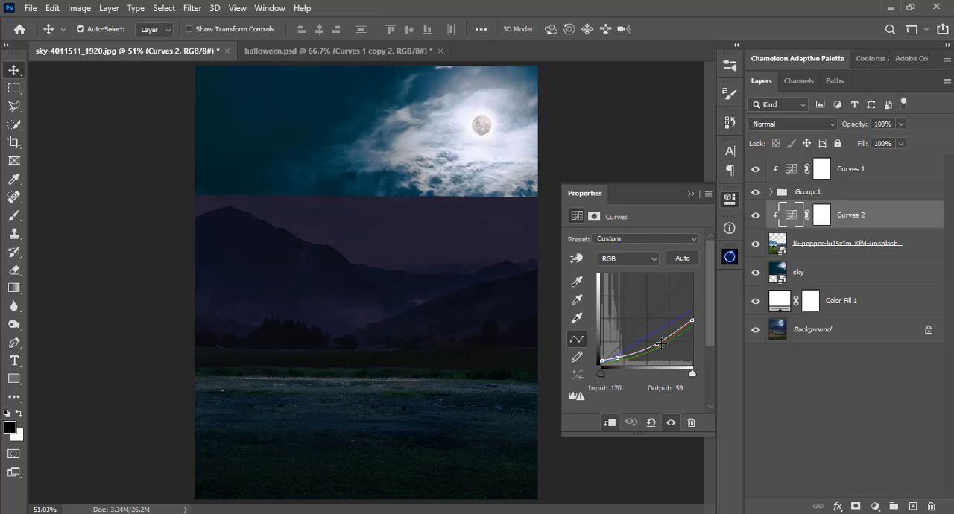
{"action": "left_click_drag", "start_coordinate": [657, 345], "coordinate": [692, 315]}
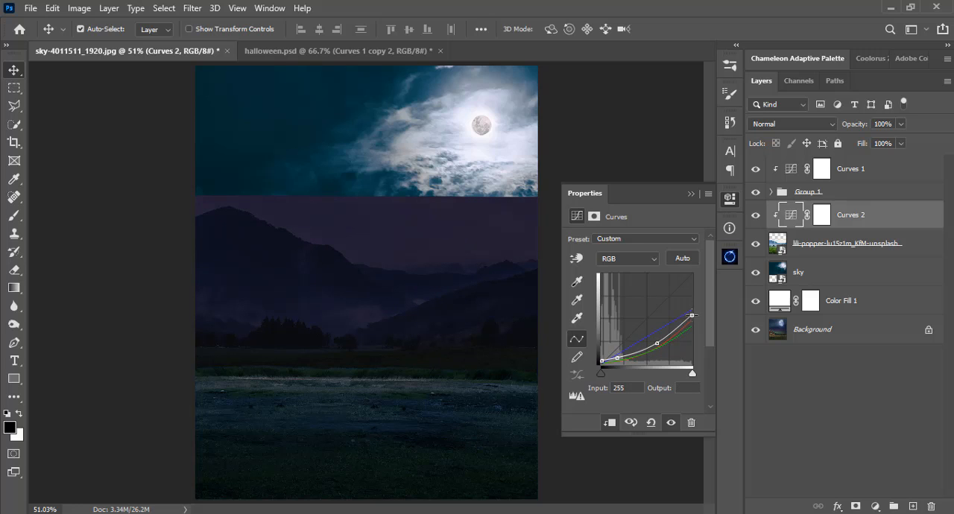
Raise the Curves 2 Green and Blue white points slightly and place the Green midtone point at input 164.
{"action": "left_click", "coordinate": [640, 258]}
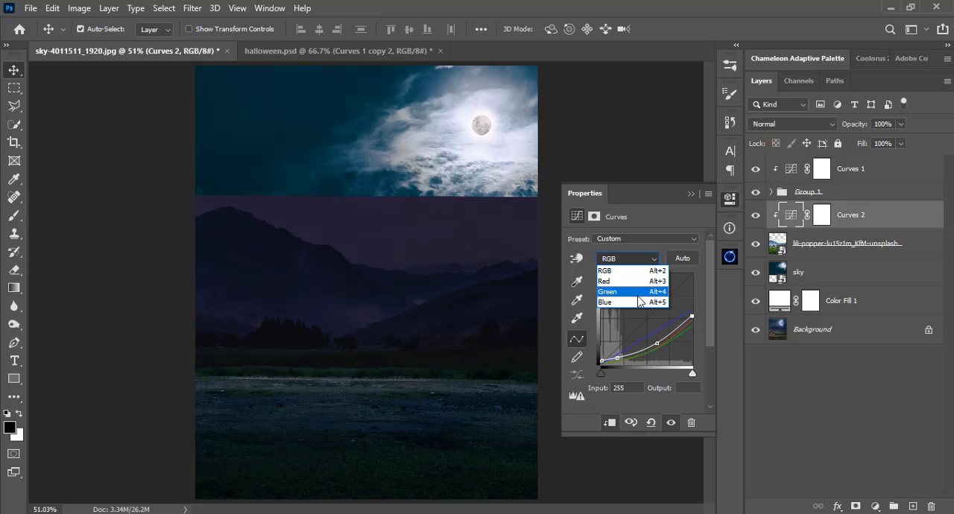
{"action": "left_click", "coordinate": [637, 297]}
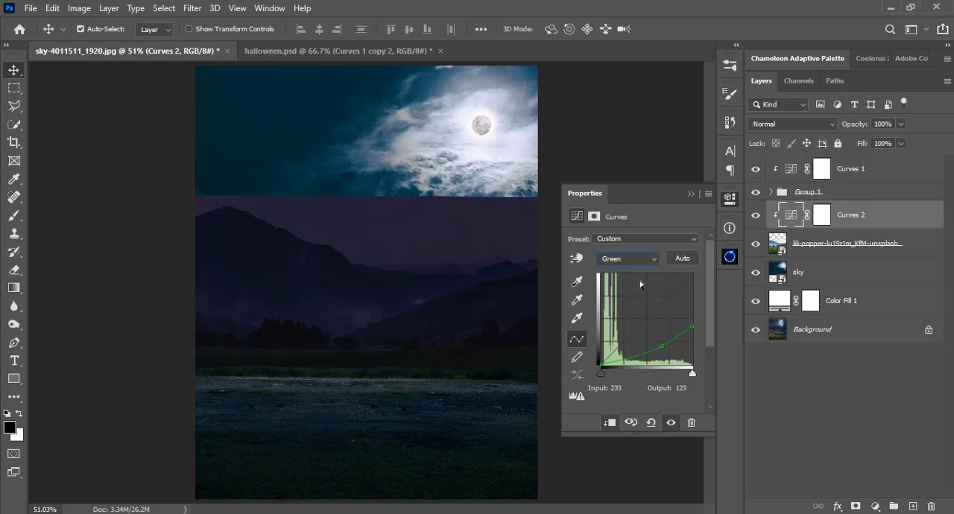
{"action": "left_click_drag", "start_coordinate": [692, 326], "coordinate": [691, 318]}
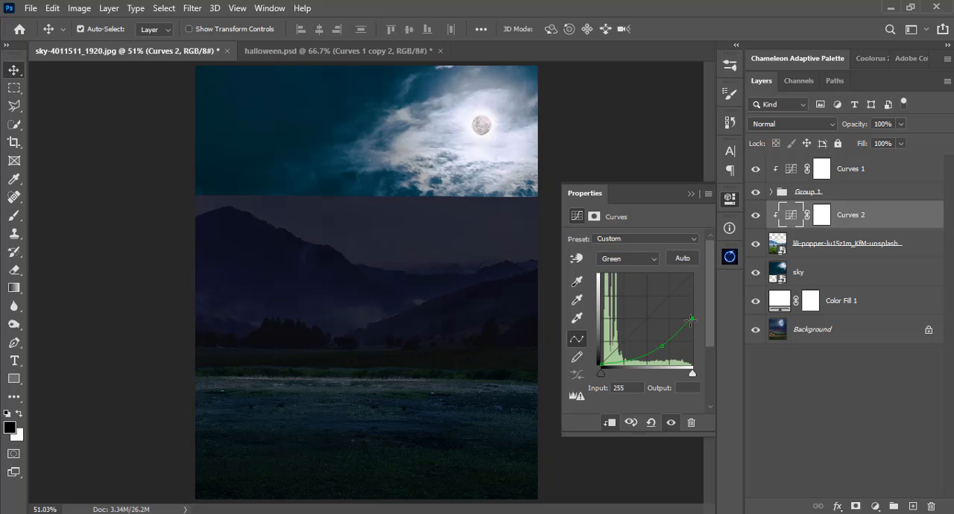
{"action": "left_click_drag", "start_coordinate": [661, 345], "coordinate": [659, 346]}
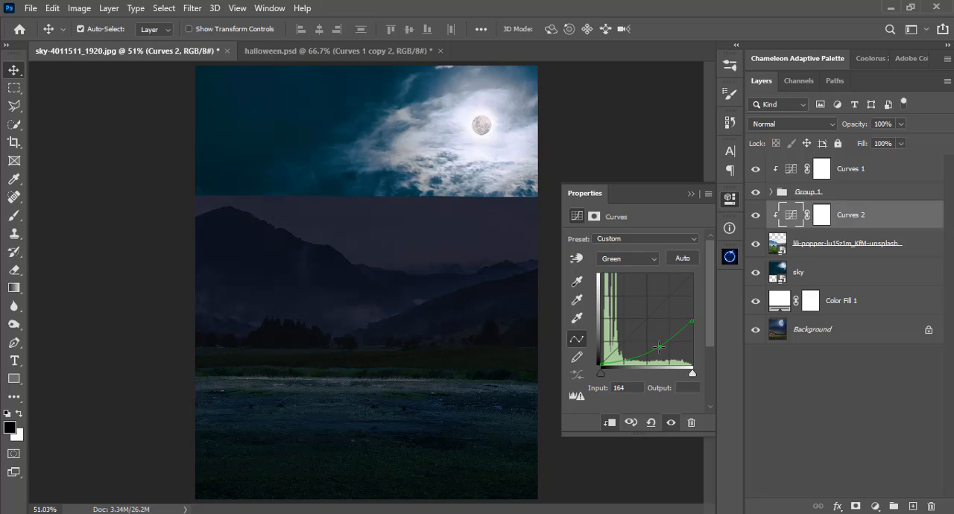
{"action": "left_click", "coordinate": [630, 259]}
{"action": "left_click", "coordinate": [638, 300]}
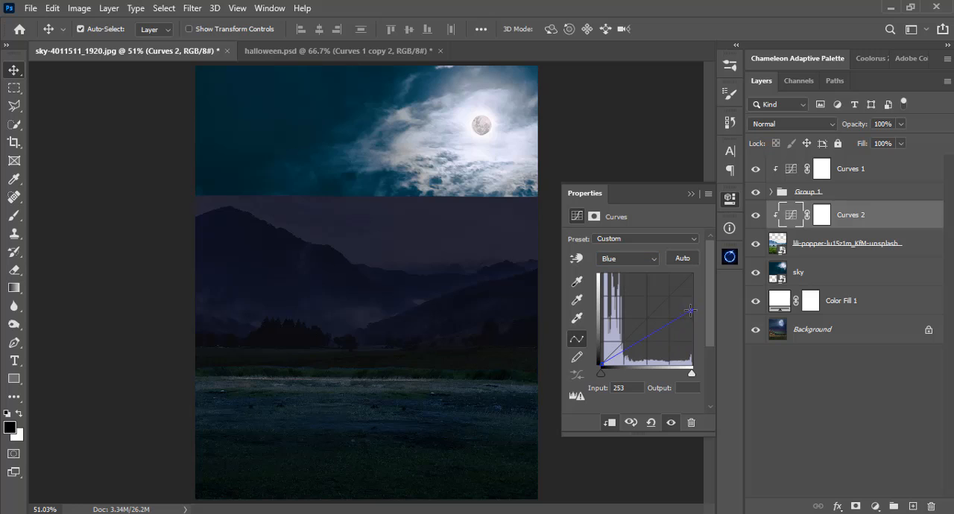
{"action": "left_click_drag", "start_coordinate": [691, 311], "coordinate": [691, 298]}
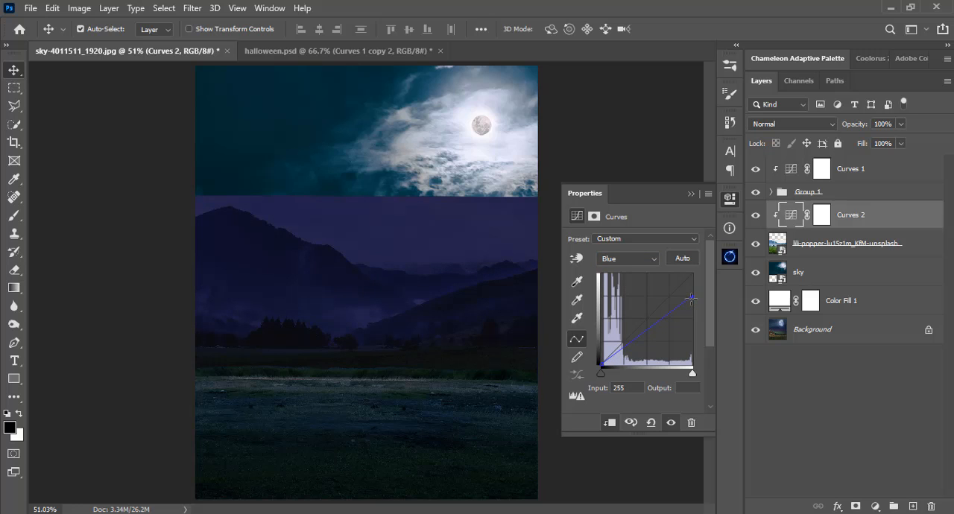
Raise the midtones and white points of the Curves 2 Green and Red curves slightly.
{"action": "left_click", "coordinate": [629, 260]}
{"action": "left_click", "coordinate": [628, 294]}
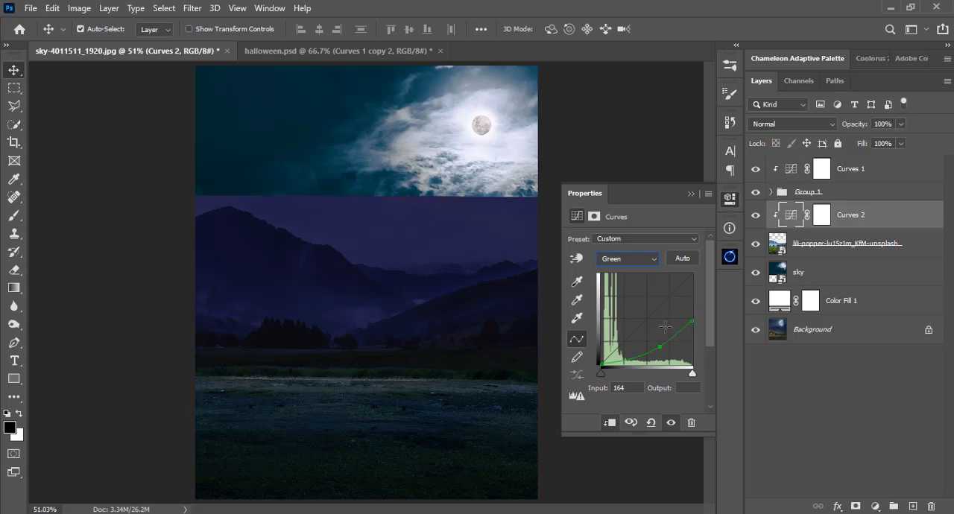
{"action": "left_click_drag", "start_coordinate": [658, 343], "coordinate": [693, 313]}
{"action": "left_click_drag", "start_coordinate": [658, 341], "coordinate": [659, 340]}
{"action": "left_click", "coordinate": [632, 259]}
{"action": "left_click", "coordinate": [635, 271]}
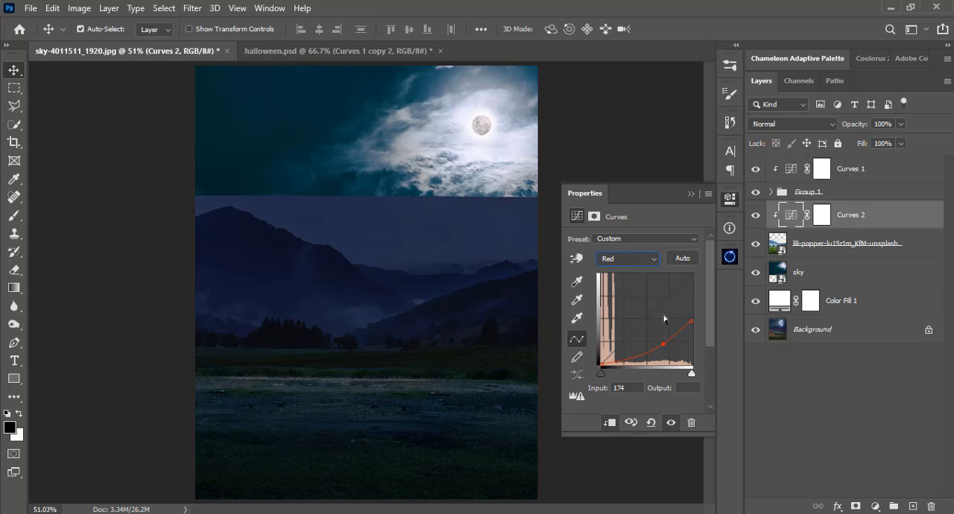
{"action": "left_click_drag", "start_coordinate": [663, 344], "coordinate": [690, 313]}
{"action": "left_click_drag", "start_coordinate": [658, 341], "coordinate": [660, 344]}
{"action": "left_click", "coordinate": [690, 194]}
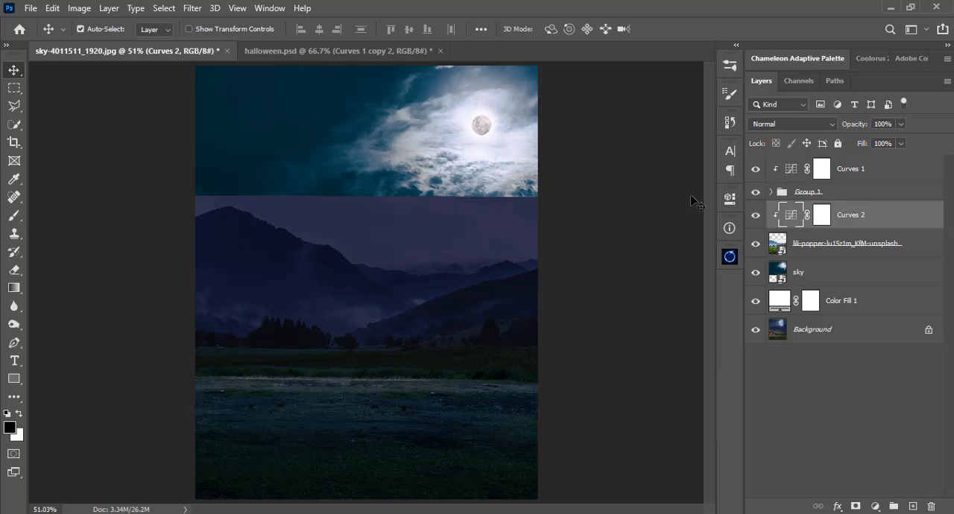
{"action": "key", "text": "ctrl+minus"}
{"action": "key", "text": "ctrl+minus"}
{"action": "key", "text": "ctrl+minus"}
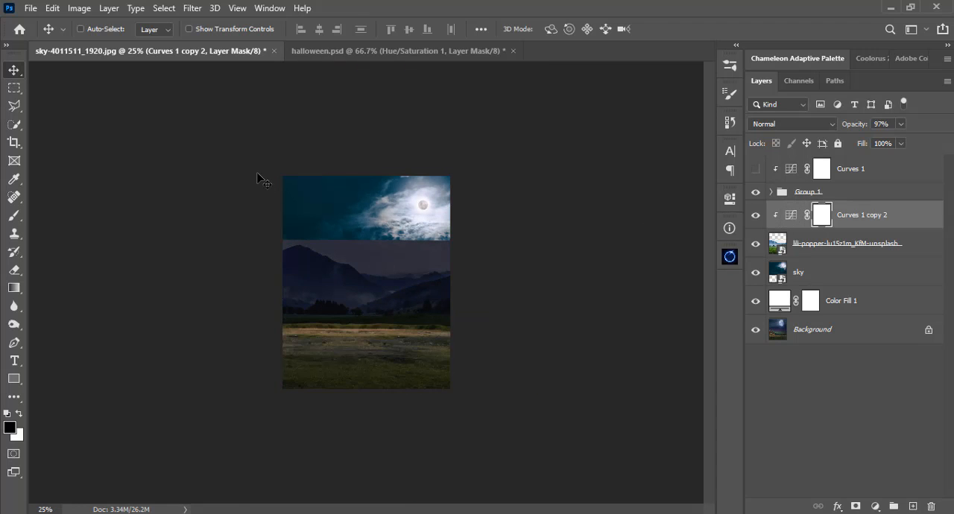
{"action": "key", "text": "ctrl+0"}
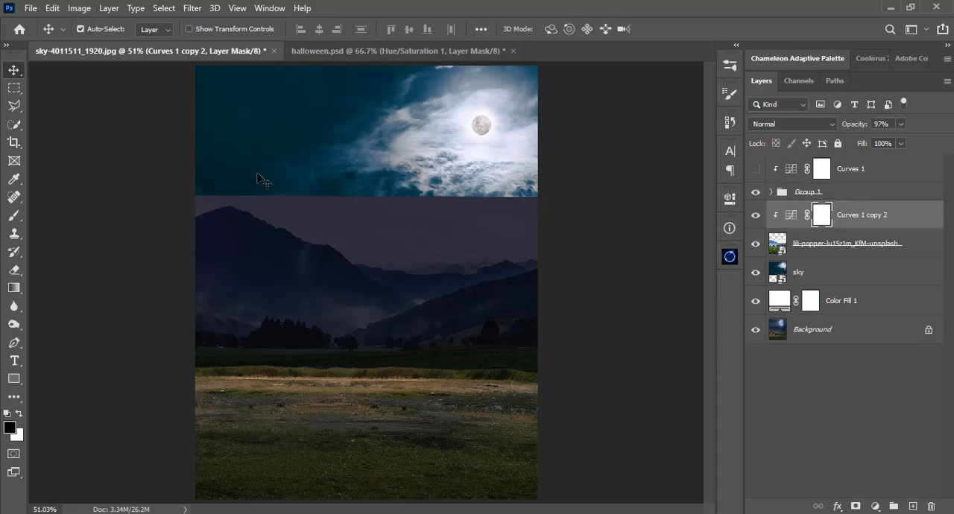
Add a Hue/Saturation adjustment clipped to the mountain photo, with the Greens saturation at -62 and lightness at +44.
{"action": "left_click", "coordinate": [874, 507]}
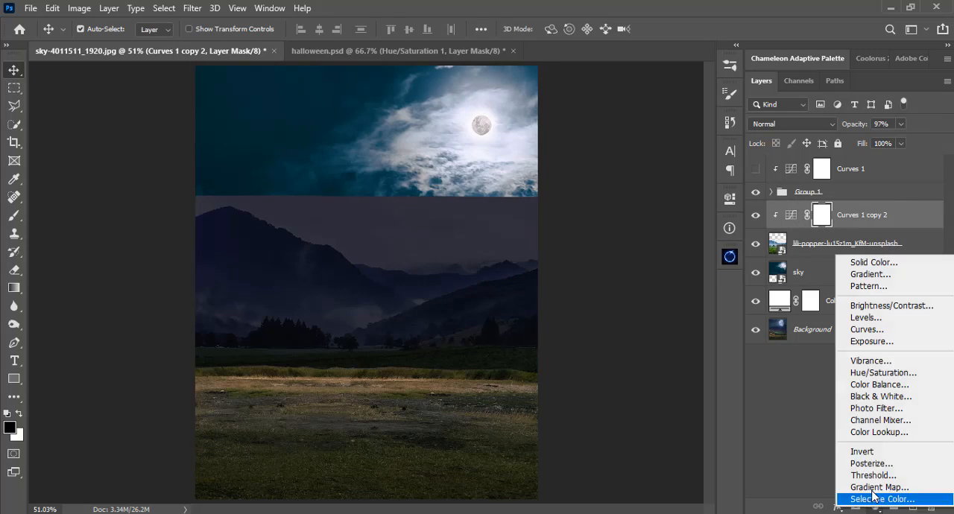
{"action": "left_click", "coordinate": [842, 370]}
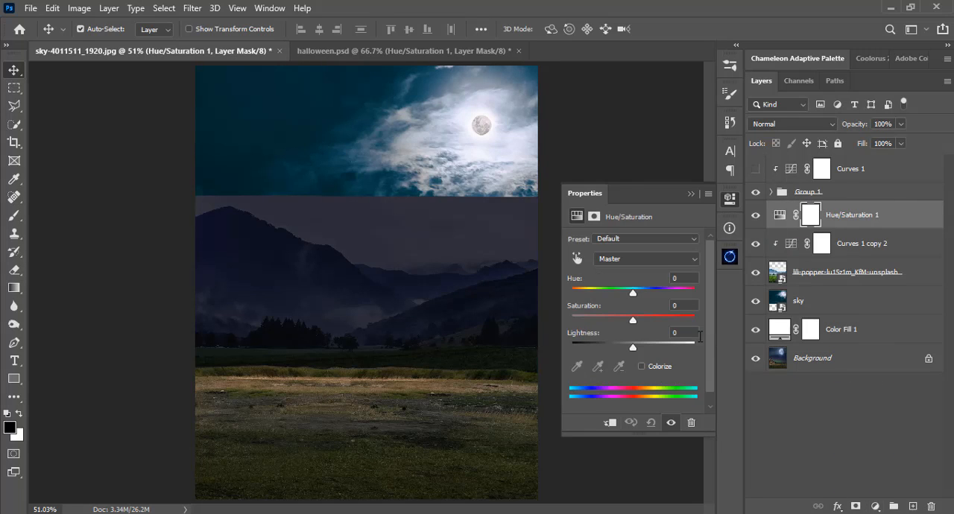
{"action": "left_click", "coordinate": [627, 261]}
{"action": "left_click", "coordinate": [630, 272]}
{"action": "left_click", "coordinate": [628, 261]}
{"action": "left_click", "coordinate": [625, 303]}
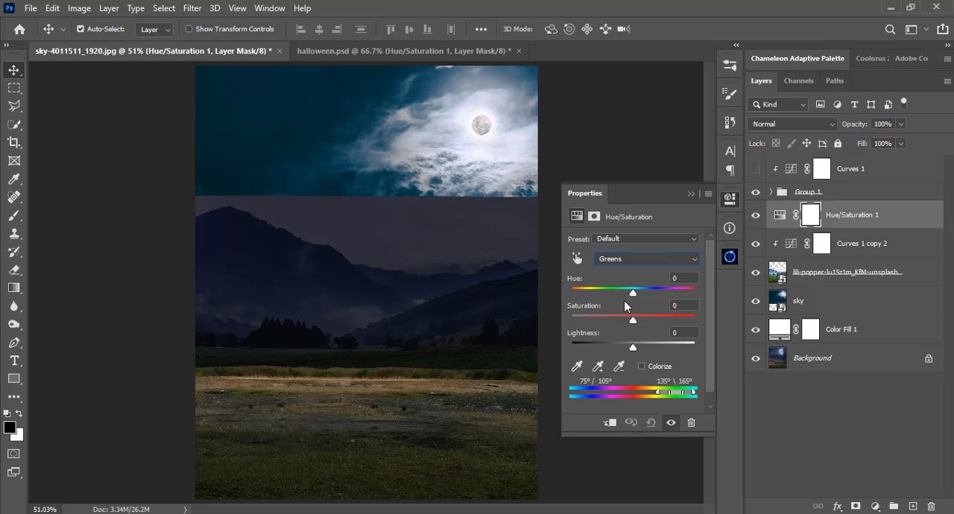
{"action": "left_click_drag", "start_coordinate": [637, 320], "coordinate": [593, 320]}
{"action": "left_click_drag", "start_coordinate": [592, 322], "coordinate": [590, 322]}
{"action": "left_click_drag", "start_coordinate": [635, 347], "coordinate": [664, 345]}
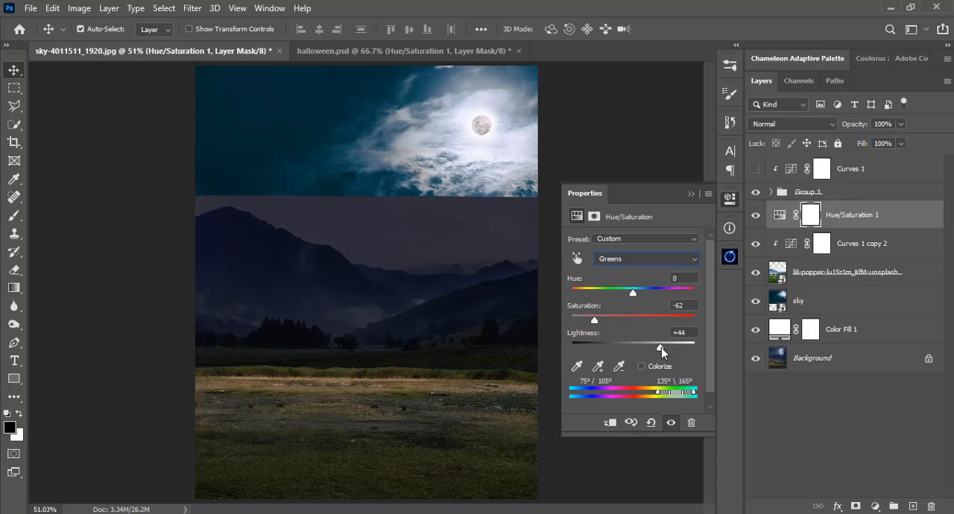
{"action": "left_click", "coordinate": [691, 195]}
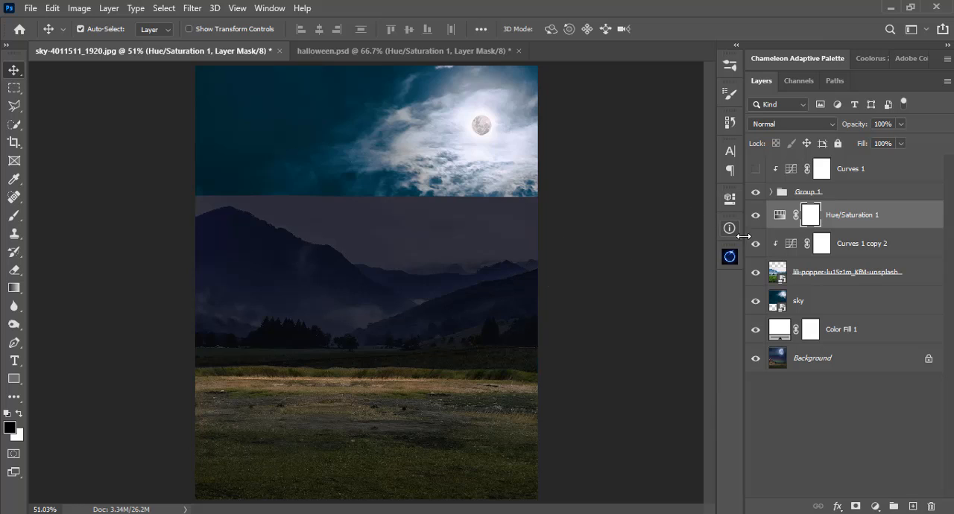
{"action": "left_click", "coordinate": [786, 227], "text": "alt"}
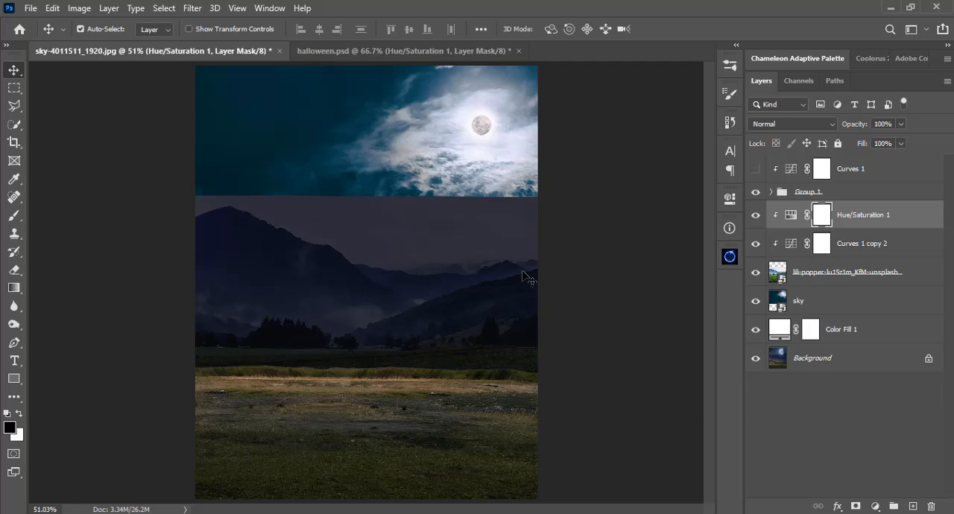
Make the Curves 1 layer visible and group the mountain photo with its Curves and Hue/Saturation adjustments.
{"action": "left_click", "coordinate": [757, 171]}
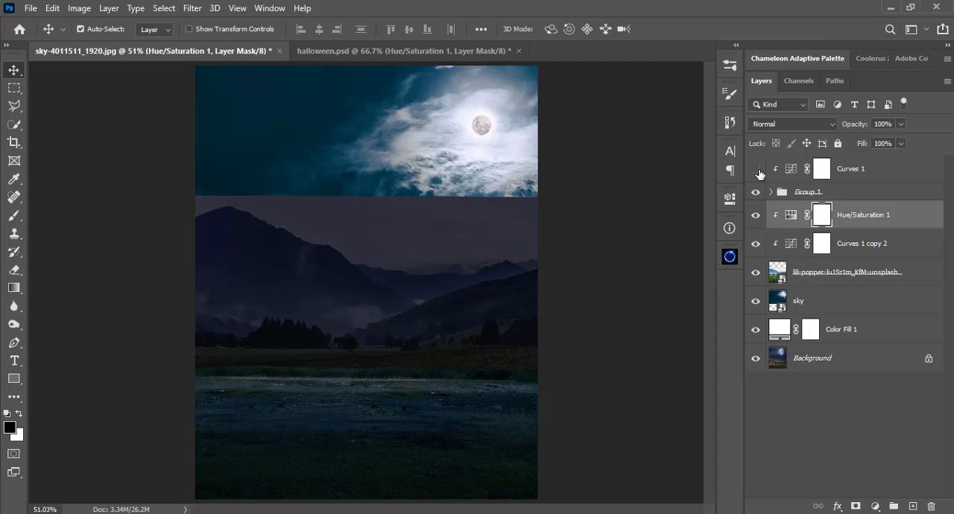
{"action": "left_click", "coordinate": [758, 170]}
{"action": "left_click", "coordinate": [757, 171]}
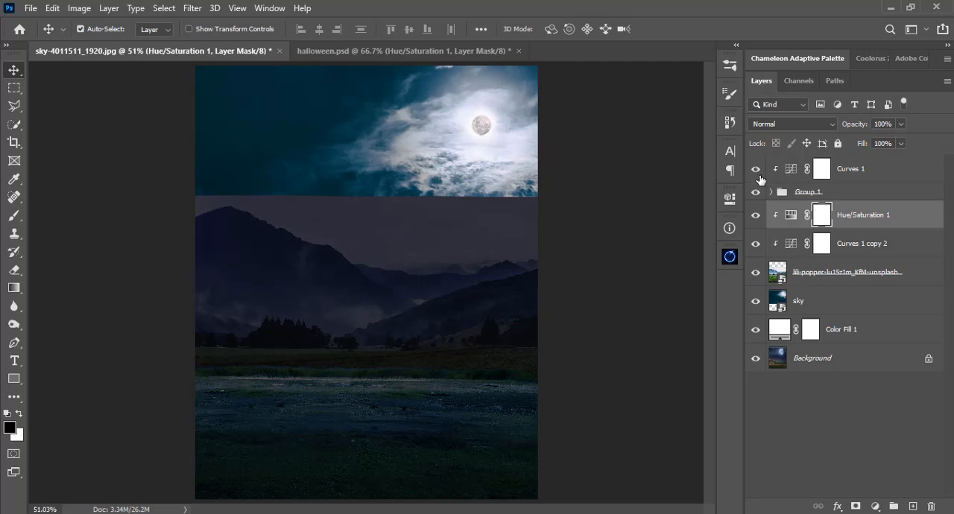
{"action": "left_click", "coordinate": [840, 281], "text": "shift"}
{"action": "key", "text": "ctrl+g"}
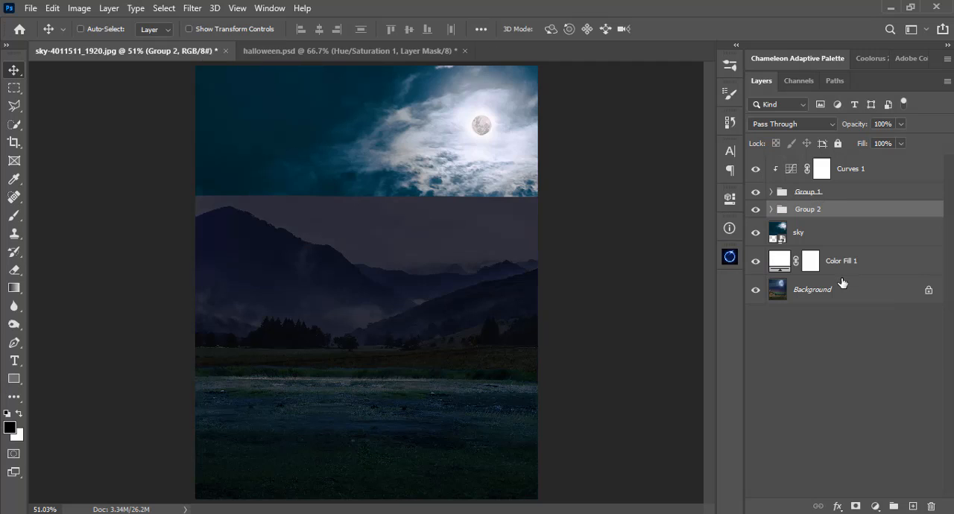
Expand Group 2 and add a layer mask to the mountain photo.
{"action": "left_click", "coordinate": [770, 210]}
{"action": "left_click", "coordinate": [770, 209]}
{"action": "left_click", "coordinate": [771, 211]}
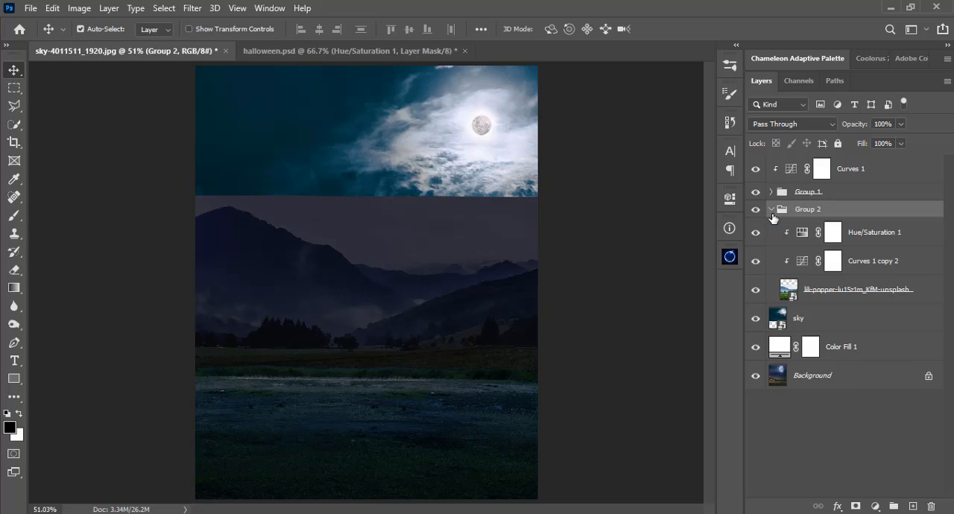
{"action": "left_click", "coordinate": [803, 295]}
{"action": "left_click", "coordinate": [856, 506]}
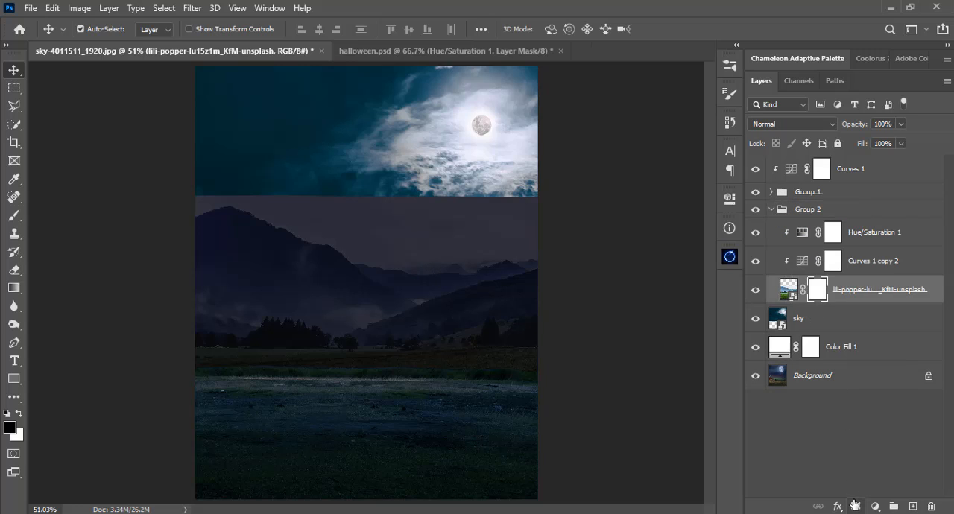
Mask out the mountain photo's sky above the ridge with a black 114 px brush at 100% opacity and 84% hardness.
{"action": "key", "text": "b"}
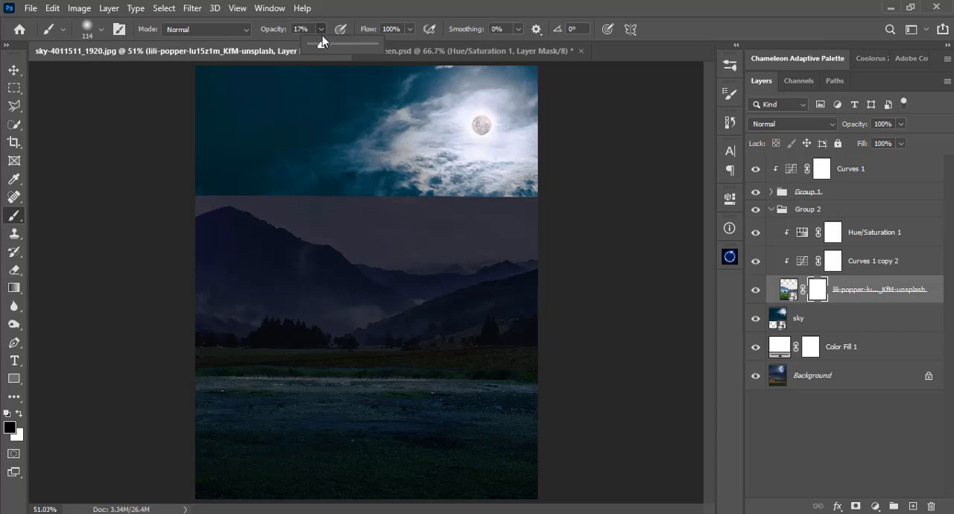
{"action": "key", "text": "0"}
{"action": "right_click", "coordinate": [418, 95]}
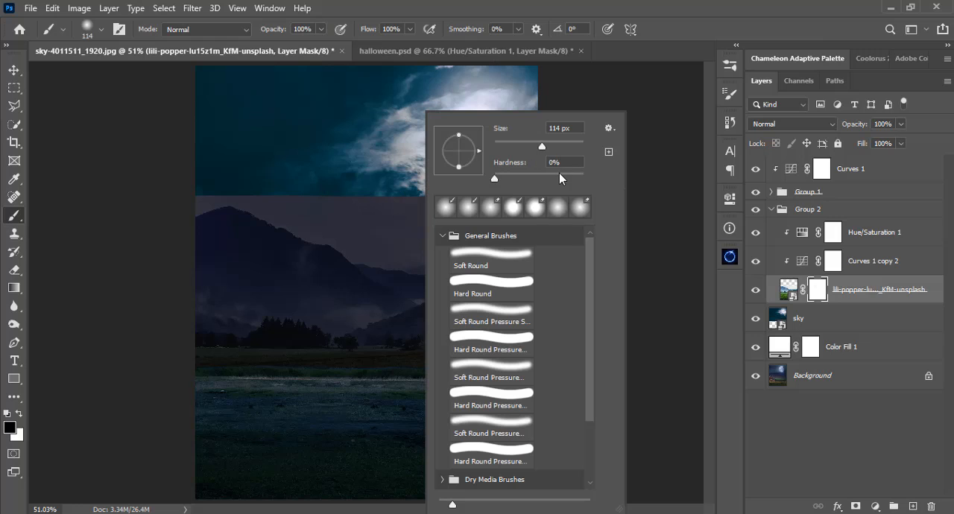
{"action": "key", "text": "Return"}
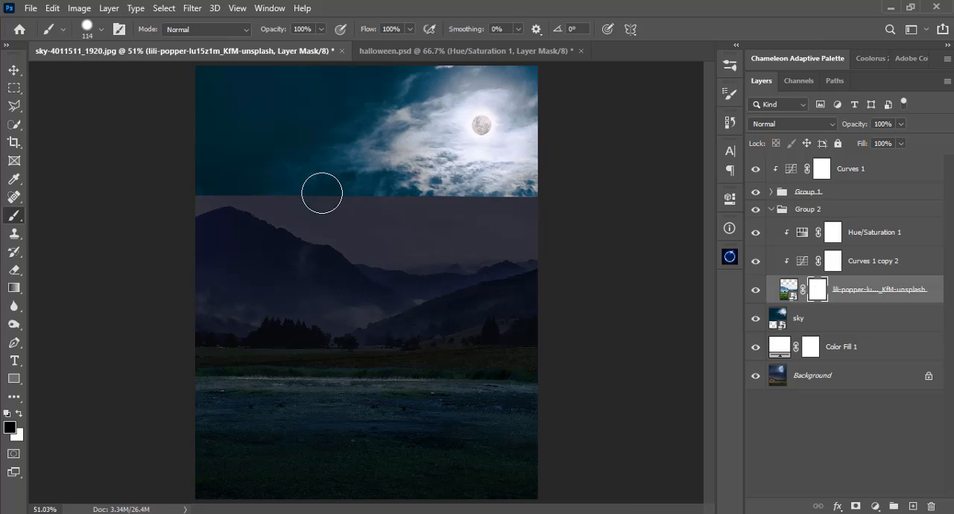
{"action": "mouse_move", "coordinate": [322, 193]}
{"action": "left_mouse_down"}
{"action": "mouse_move", "coordinate": [312, 191]}
{"action": "mouse_move", "coordinate": [467, 213]}
{"action": "mouse_move", "coordinate": [536, 206]}
{"action": "mouse_move", "coordinate": [510, 228]}
{"action": "mouse_move", "coordinate": [443, 230]}
{"action": "mouse_move", "coordinate": [383, 225]}
{"action": "mouse_move", "coordinate": [233, 172]}
{"action": "mouse_move", "coordinate": [179, 194]}
{"action": "left_mouse_up"}
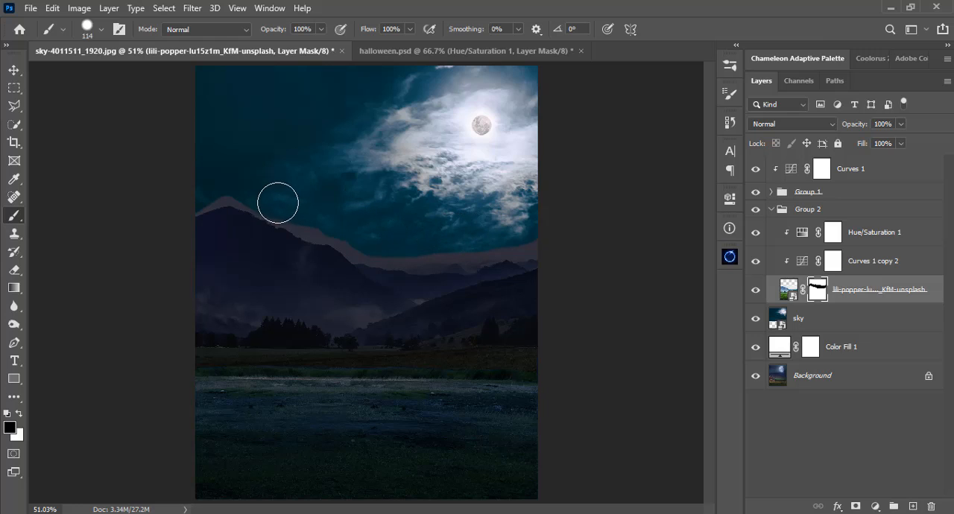
{"action": "mouse_move", "coordinate": [278, 203]}
{"action": "left_mouse_down"}
{"action": "mouse_move", "coordinate": [232, 181]}
{"action": "mouse_move", "coordinate": [202, 187]}
{"action": "left_mouse_up"}
Convert Layer 1 and Layer 2 in Group 1 into one smart object and add a layer mask to it.
{"action": "left_click", "coordinate": [770, 211]}
{"action": "left_click", "coordinate": [770, 191]}
{"action": "left_click", "coordinate": [768, 246]}
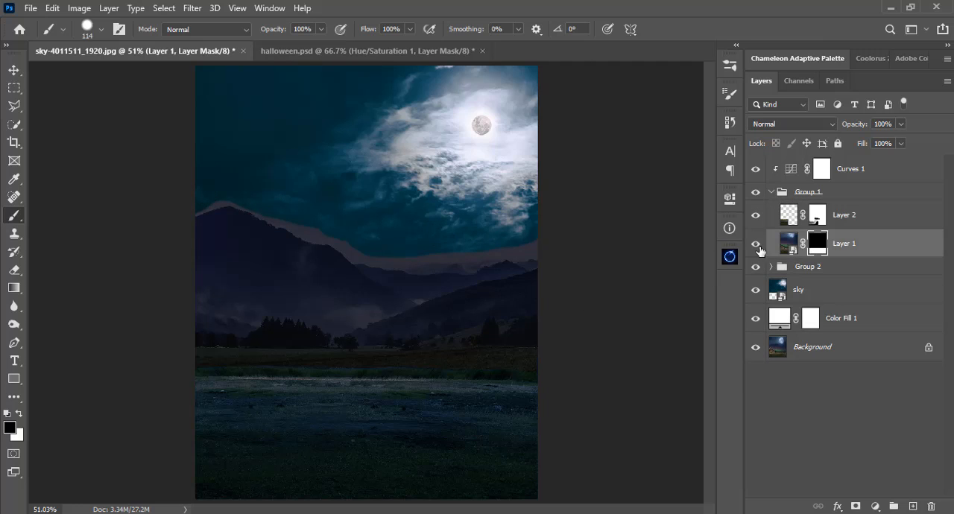
{"action": "left_click", "coordinate": [757, 245]}
{"action": "left_click", "coordinate": [756, 246]}
{"action": "right_click", "coordinate": [864, 224]}
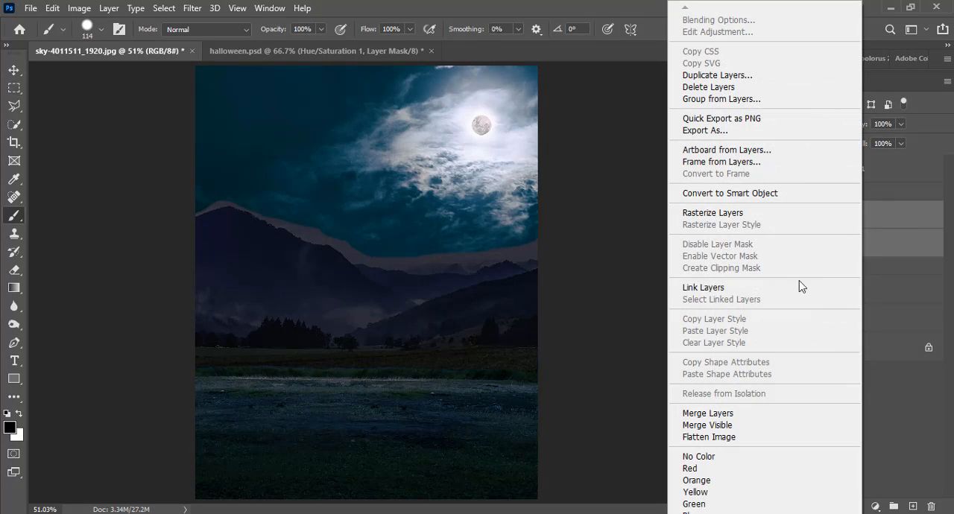
{"action": "left_click", "coordinate": [730, 193]}
{"action": "left_click", "coordinate": [856, 506]}
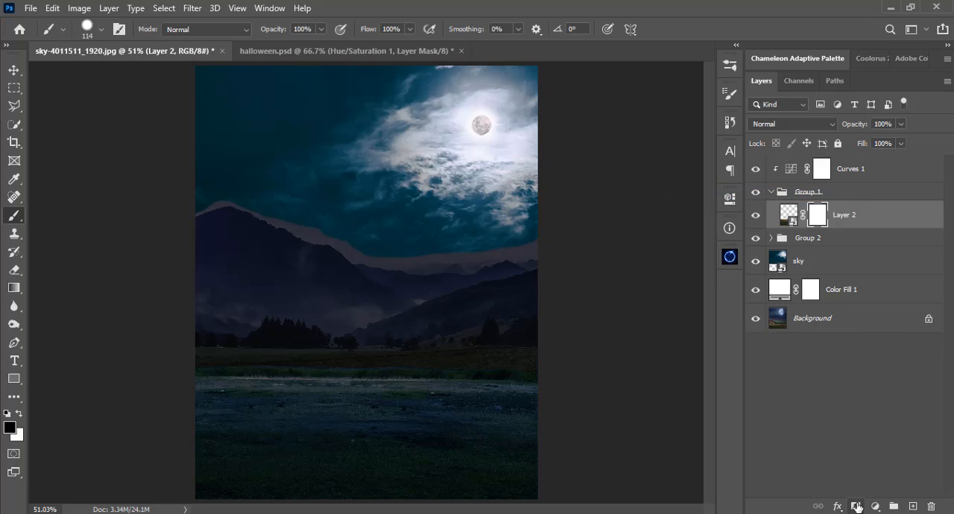
Mask out the ground's far upper edge on Layer 2's mask with a black 114 px brush at 29% hardness.
{"action": "right_click", "coordinate": [405, 246]}
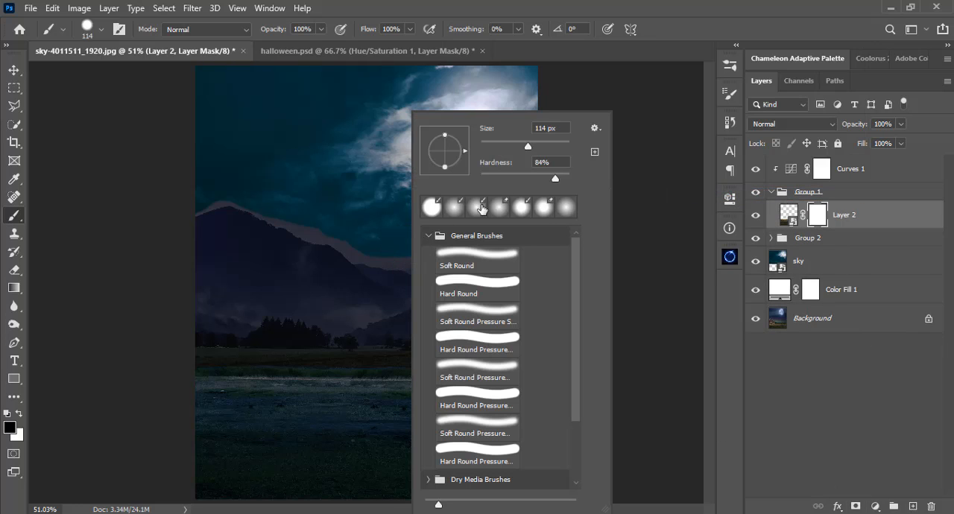
{"action": "left_click_drag", "start_coordinate": [526, 177], "coordinate": [520, 179]}
{"action": "left_click", "coordinate": [443, 6]}
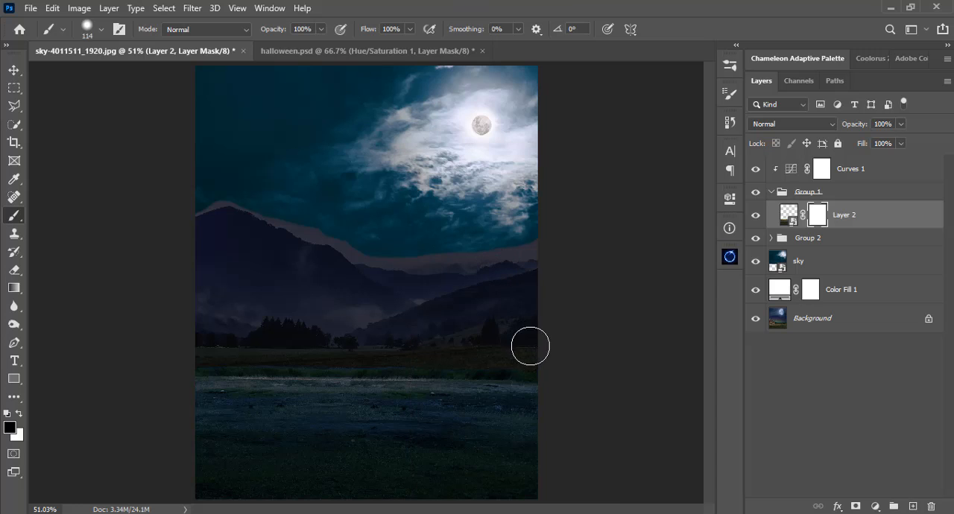
{"action": "right_click", "coordinate": [436, 190]}
{"action": "left_click_drag", "start_coordinate": [542, 184], "coordinate": [533, 181]}
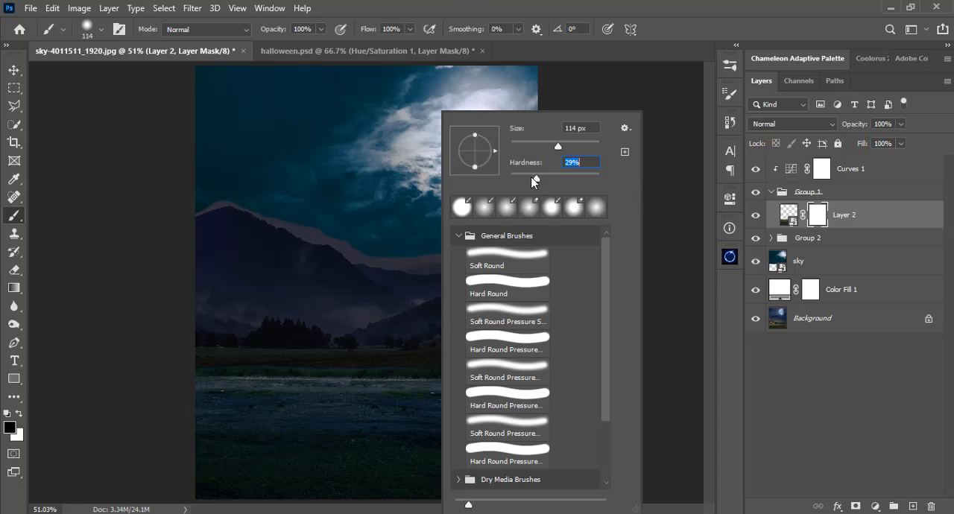
{"action": "left_click", "coordinate": [538, 6]}
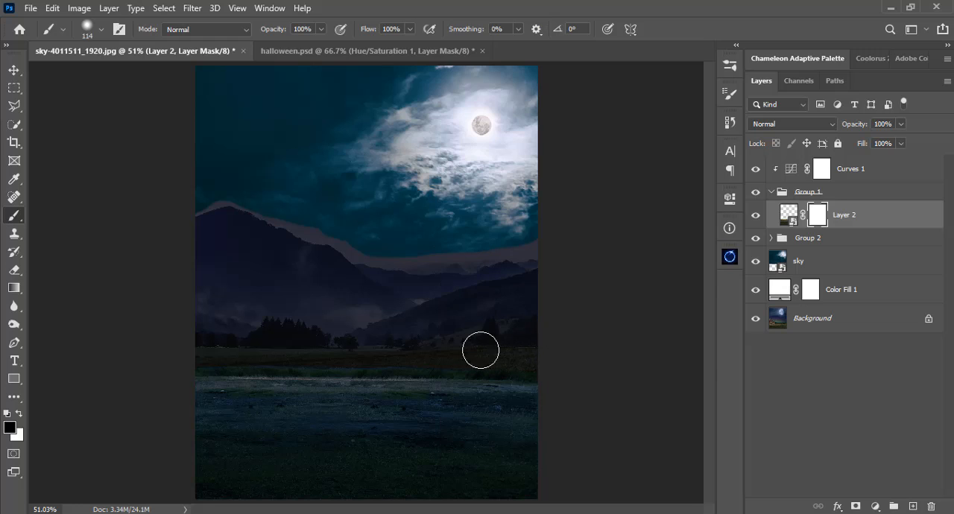
{"action": "mouse_move", "coordinate": [479, 350]}
{"action": "left_mouse_down"}
{"action": "mouse_move", "coordinate": [511, 351]}
{"action": "mouse_move", "coordinate": [315, 347]}
{"action": "mouse_move", "coordinate": [385, 350]}
{"action": "mouse_move", "coordinate": [326, 353]}
{"action": "mouse_move", "coordinate": [183, 340]}
{"action": "mouse_move", "coordinate": [263, 347]}
{"action": "mouse_move", "coordinate": [186, 351]}
{"action": "mouse_move", "coordinate": [366, 345]}
{"action": "mouse_move", "coordinate": [541, 359]}
{"action": "mouse_move", "coordinate": [192, 345]}
{"action": "mouse_move", "coordinate": [471, 345]}
{"action": "mouse_move", "coordinate": [474, 355]}
{"action": "mouse_move", "coordinate": [553, 355]}
{"action": "mouse_move", "coordinate": [437, 337]}
{"action": "mouse_move", "coordinate": [449, 335]}
{"action": "mouse_move", "coordinate": [533, 360]}
{"action": "left_mouse_up"}
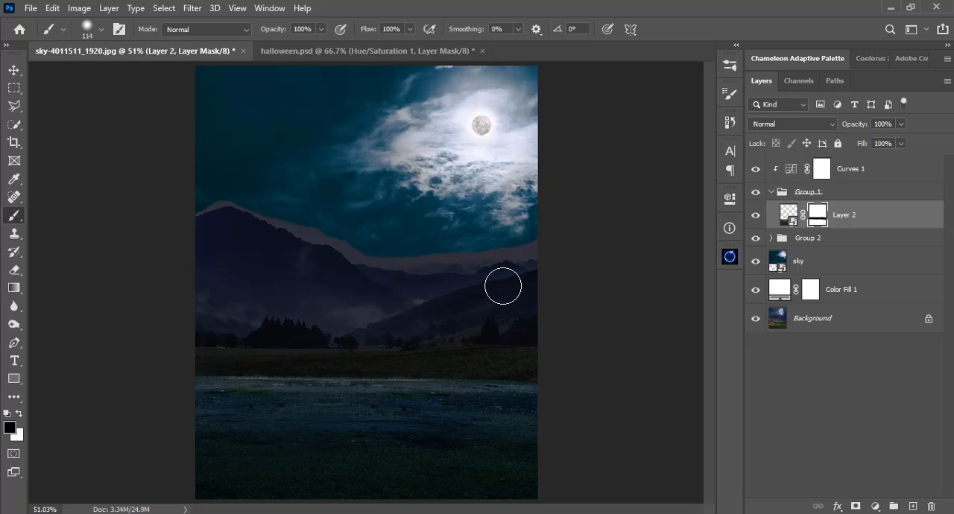
Place the haunted house image halloween-2691540_1920 in the composite and move its layer above Curves 1.
{"action": "key", "text": "v"}
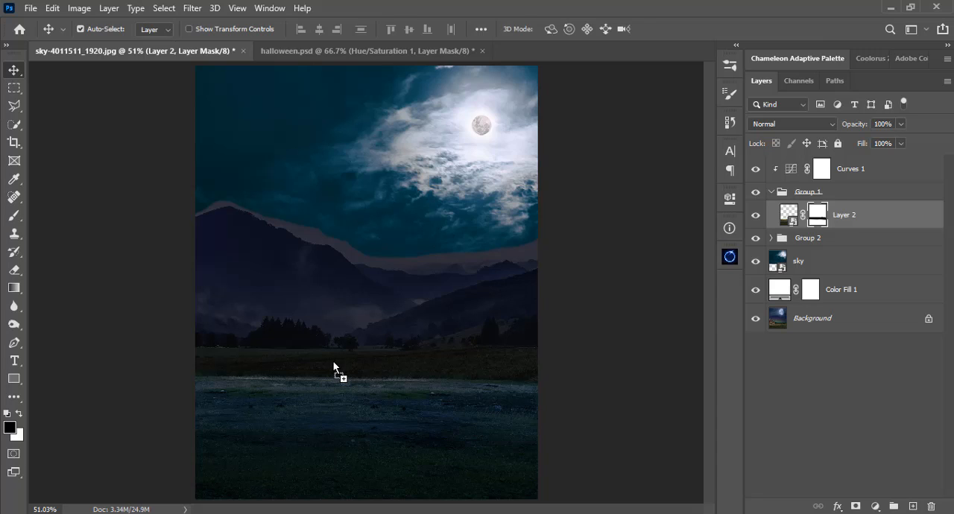
{"action": "left_click_drag", "start_coordinate": [333, 367], "coordinate": [326, 361]}
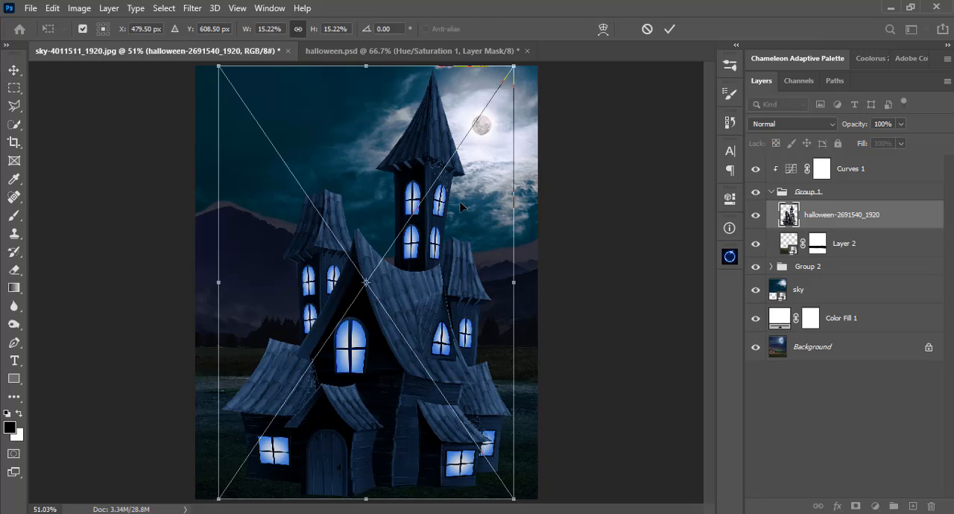
{"action": "key", "text": "Return"}
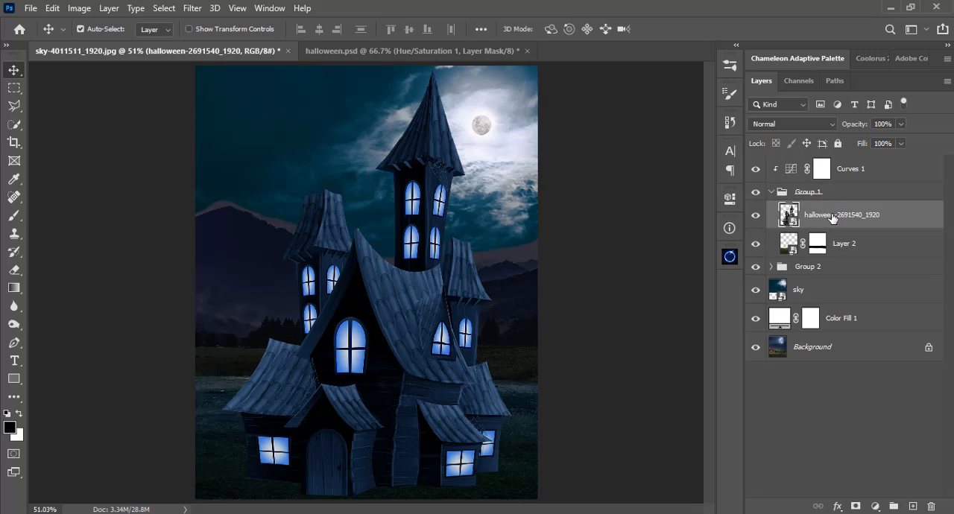
{"action": "left_click_drag", "start_coordinate": [832, 217], "coordinate": [825, 167]}
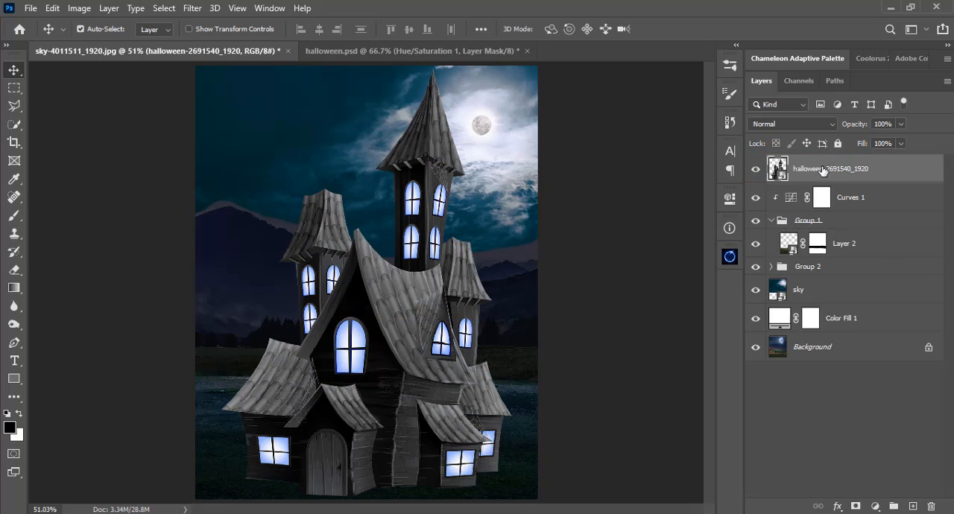
Group the haunted house layer and name the group "house".
{"action": "key", "text": "ctrl+g"}
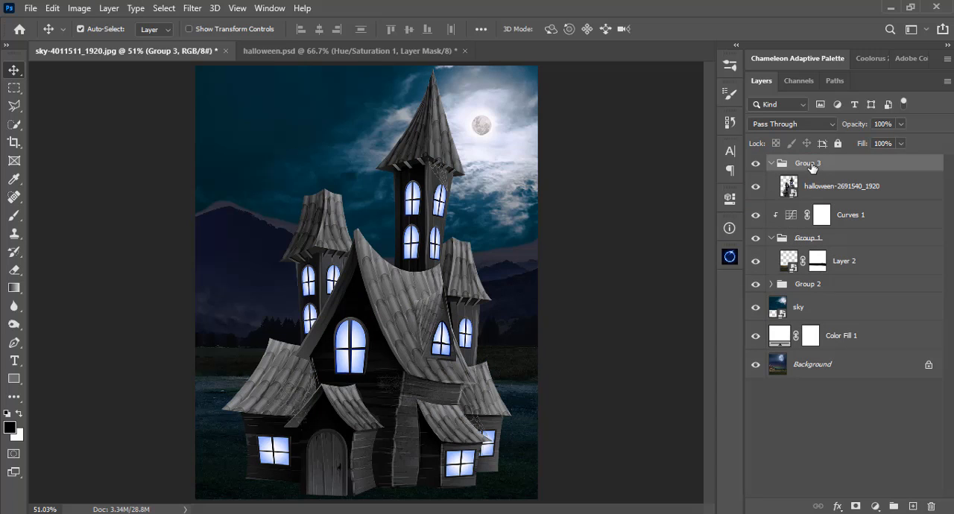
{"action": "double_click", "coordinate": [809, 163]}
{"action": "type", "text": "House"}
{"action": "key", "text": "Return"}
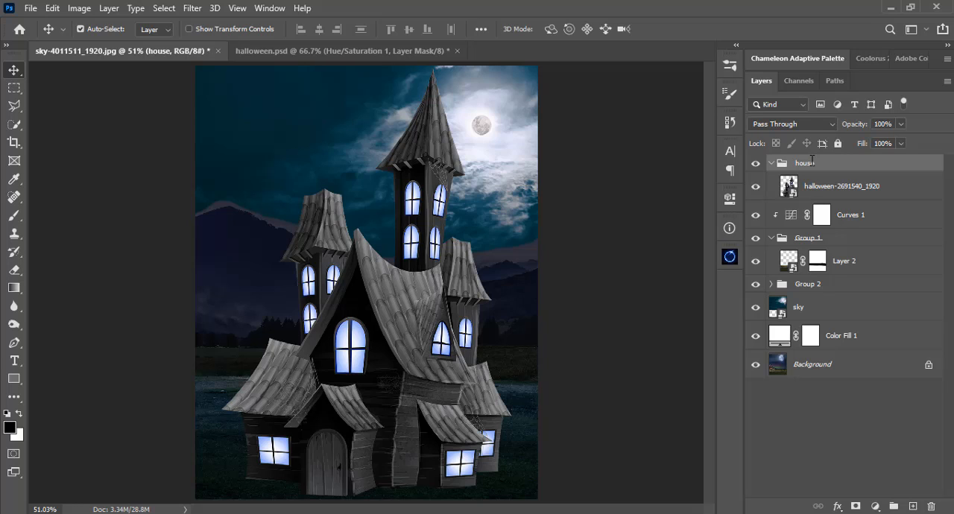
{"action": "double_click", "coordinate": [811, 163]}
Scale the haunted house to 7.24% and position it on the ground at X 497.13 px, Y 626.22 px.
{"action": "left_click", "coordinate": [435, 287]}
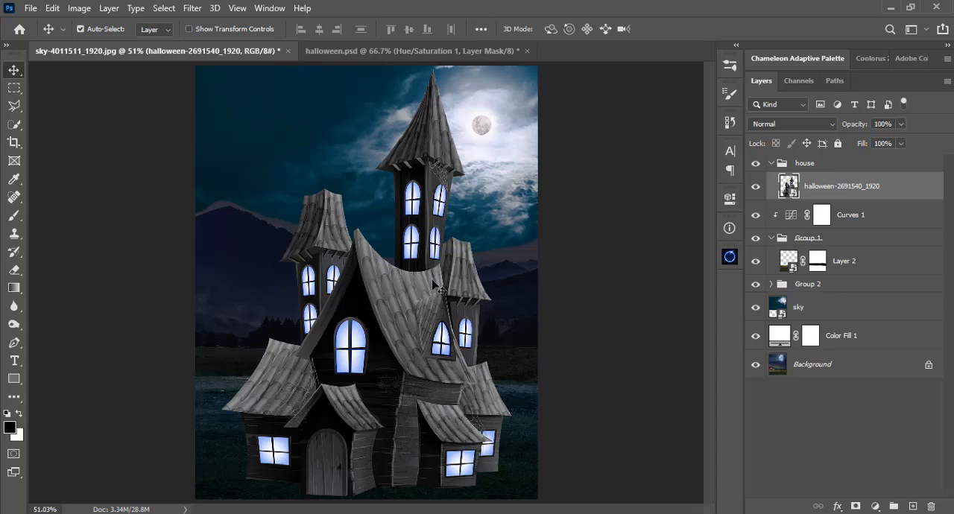
{"action": "key", "text": "ctrl+t"}
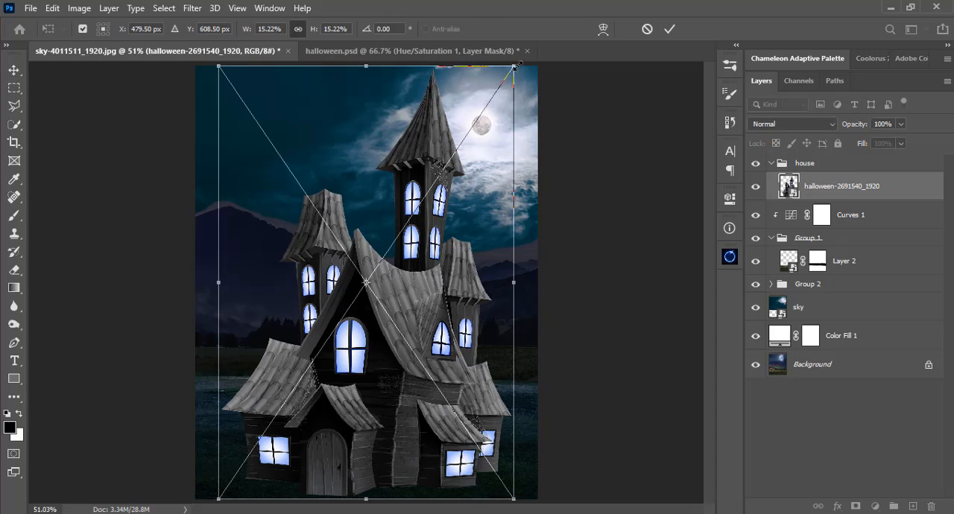
{"action": "left_click_drag", "start_coordinate": [514, 66], "coordinate": [437, 178]}
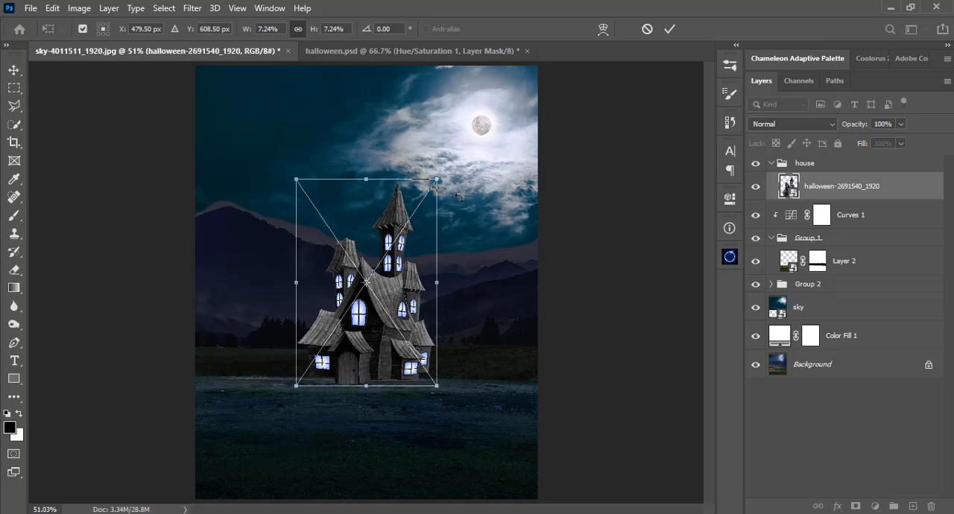
{"action": "mouse_move", "coordinate": [374, 335]}
{"action": "left_mouse_down"}
{"action": "mouse_move", "coordinate": [384, 351]}
{"action": "mouse_move", "coordinate": [380, 333]}
{"action": "left_mouse_up"}
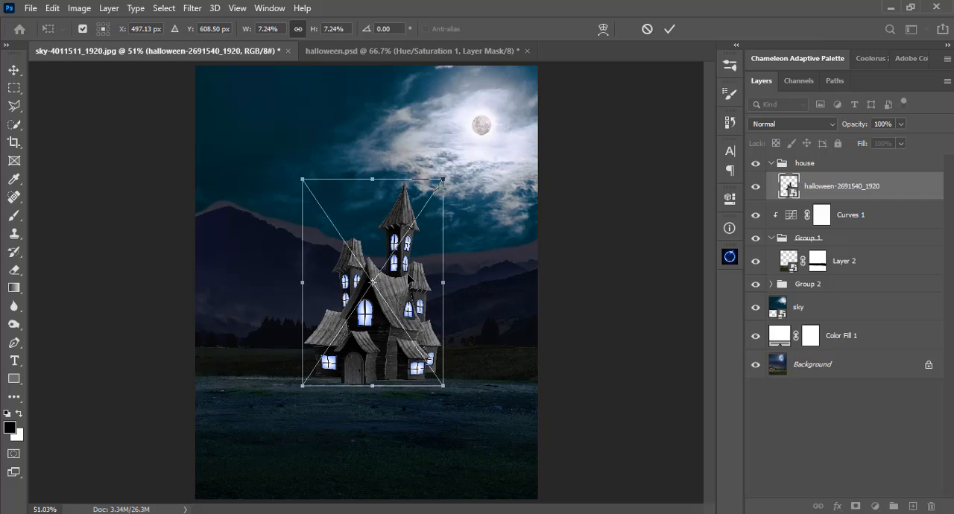
{"action": "key", "text": "Down"}
{"action": "key", "text": "Down"}
{"action": "key", "text": "Down"}
{"action": "key", "text": "Down"}
{"action": "key", "text": "Down"}
{"action": "key", "text": "Down"}
{"action": "key", "text": "Down"}
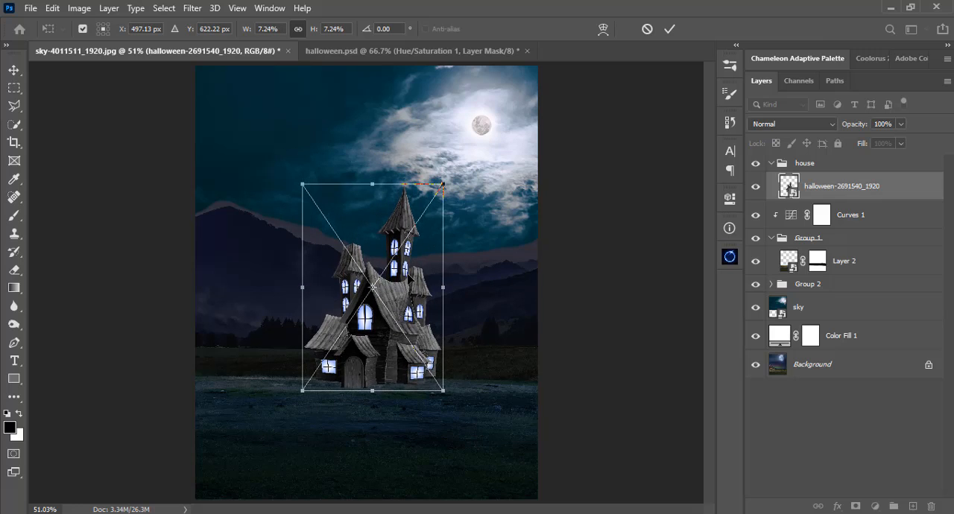
{"action": "key", "text": "Return"}
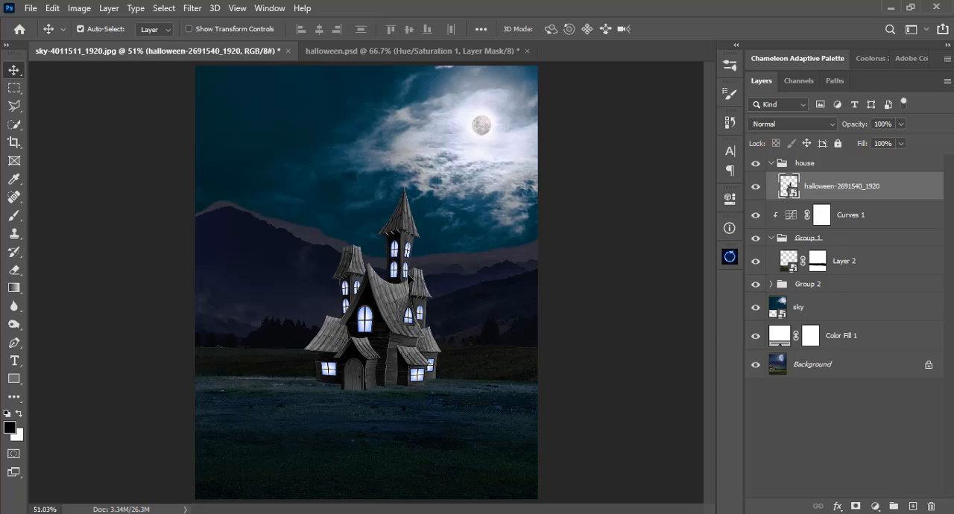
Enlarge the haunted house to 8.14%, settle its base on the ground and shift it slightly left.
{"action": "key", "text": "ctrl+t"}
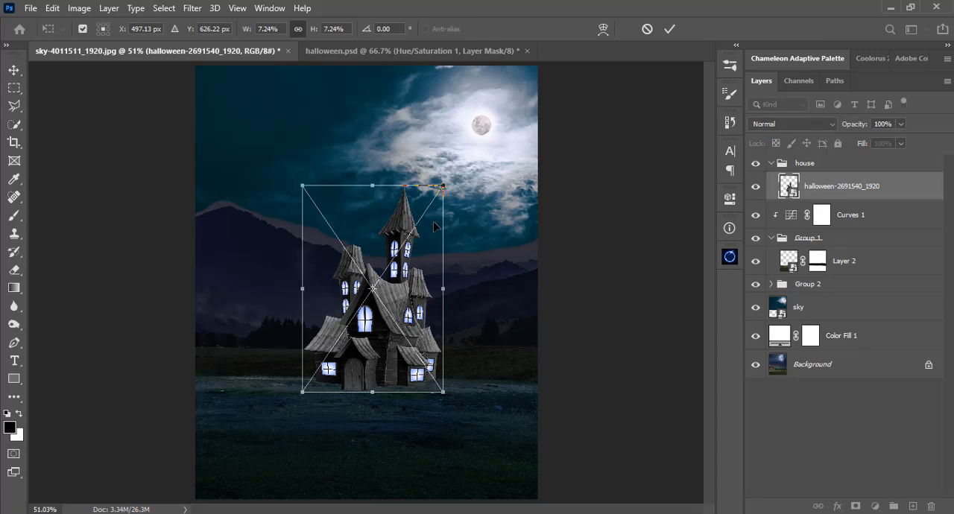
{"action": "left_click_drag", "start_coordinate": [443, 187], "coordinate": [451, 174]}
{"action": "left_click_drag", "start_coordinate": [377, 341], "coordinate": [378, 325]}
{"action": "key", "text": "Down"}
{"action": "key", "text": "Down"}
{"action": "key", "text": "Down"}
{"action": "key", "text": "Down"}
{"action": "key", "text": "Down"}
{"action": "key", "text": "Down"}
{"action": "key", "text": "Down"}
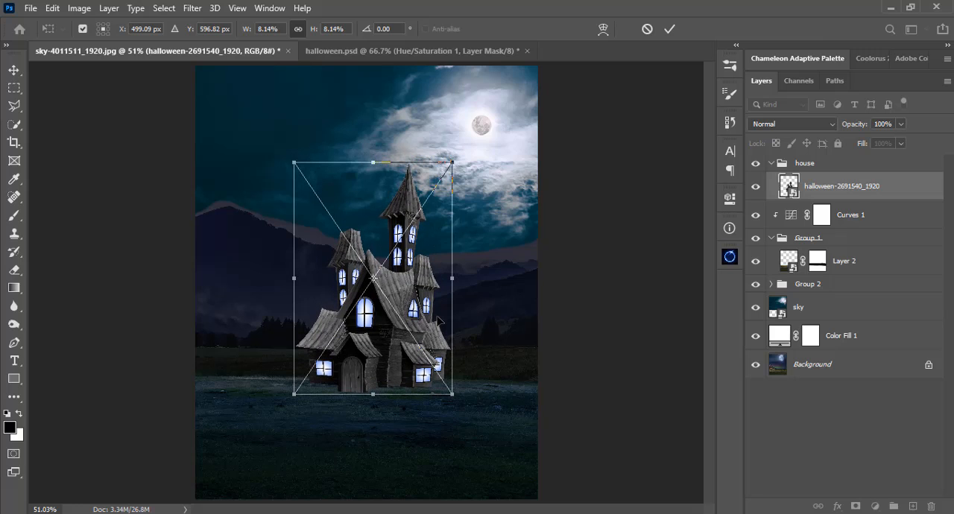
{"action": "key", "text": "Return"}
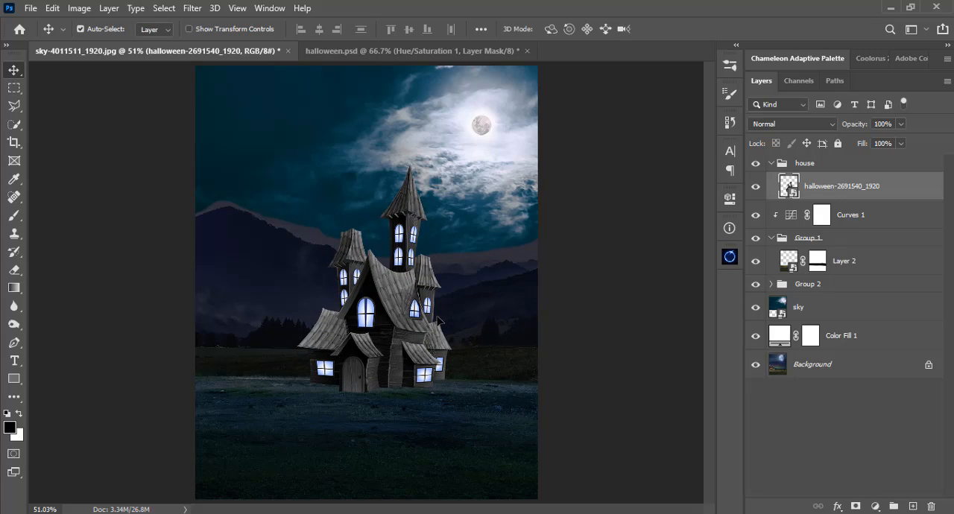
{"action": "left_click_drag", "start_coordinate": [425, 316], "coordinate": [418, 317]}
Scale the ground on Layer 2 to 106.69% and move it up to Y 456.53 px.
{"action": "left_click", "coordinate": [435, 456]}
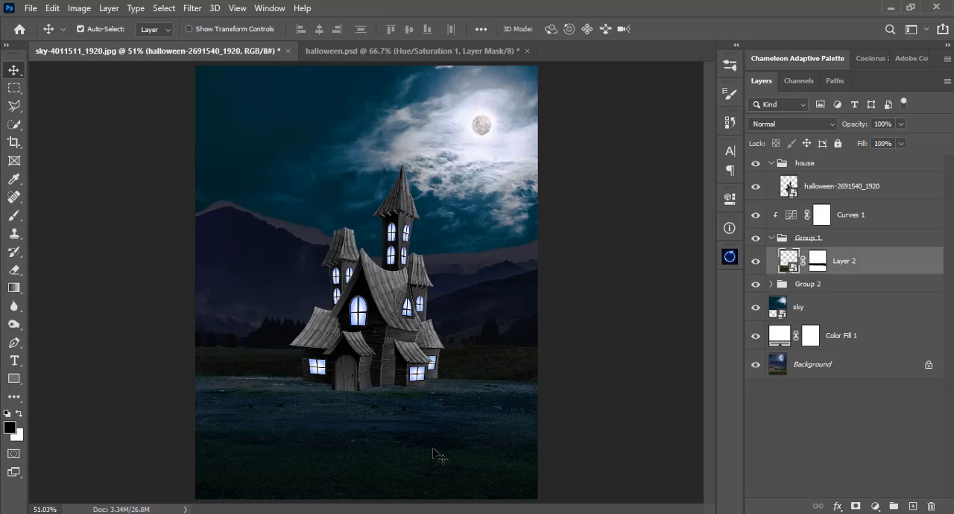
{"action": "key", "text": "ctrl+t"}
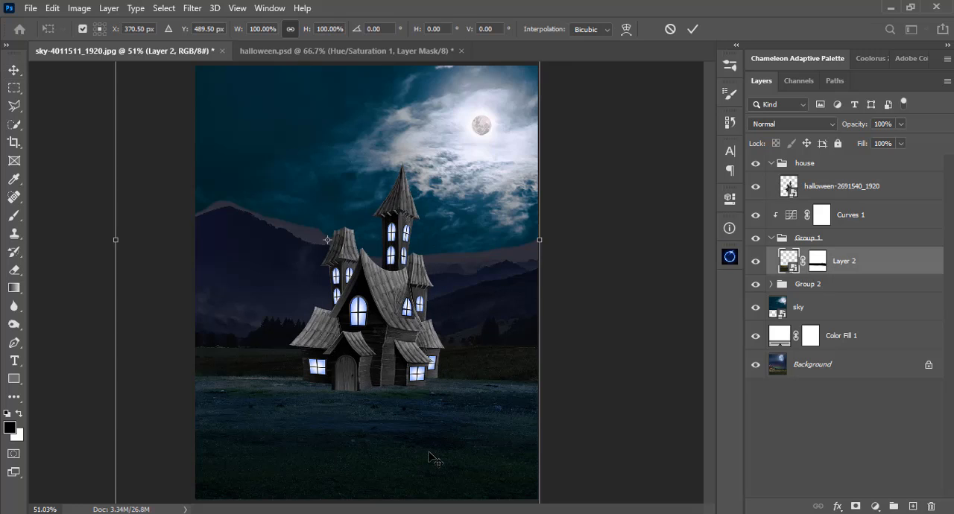
{"action": "key", "text": "ctrl+minus"}
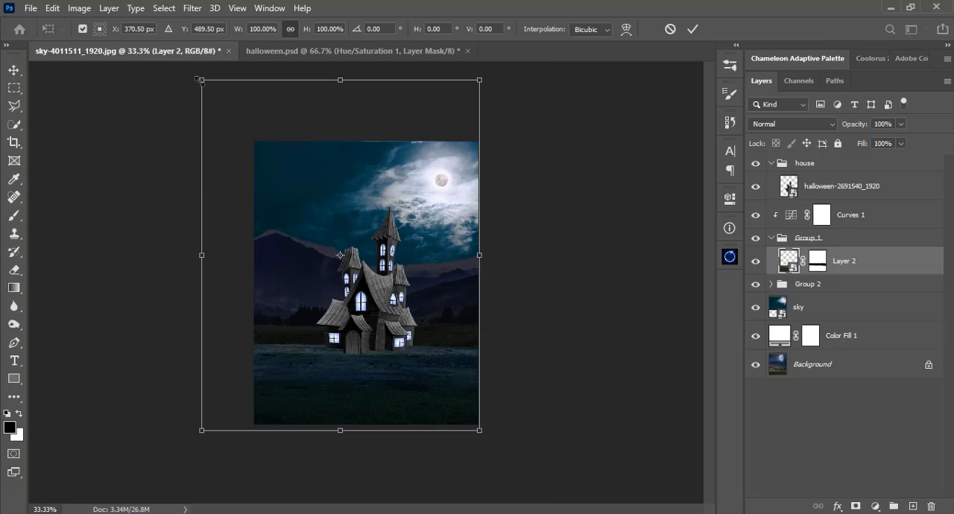
{"action": "left_click_drag", "start_coordinate": [200, 79], "coordinate": [192, 68]}
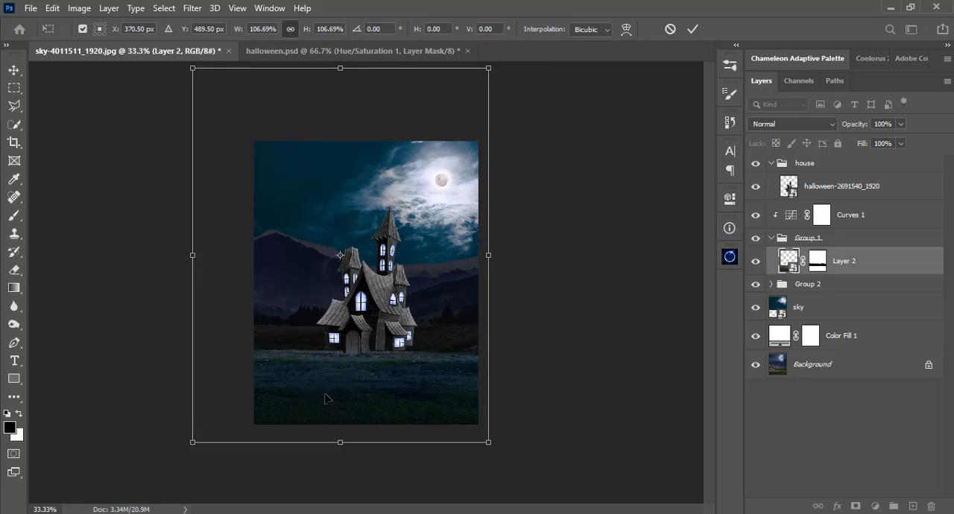
{"action": "left_click_drag", "start_coordinate": [341, 387], "coordinate": [383, 376]}
{"action": "key", "text": "ctrl+plus"}
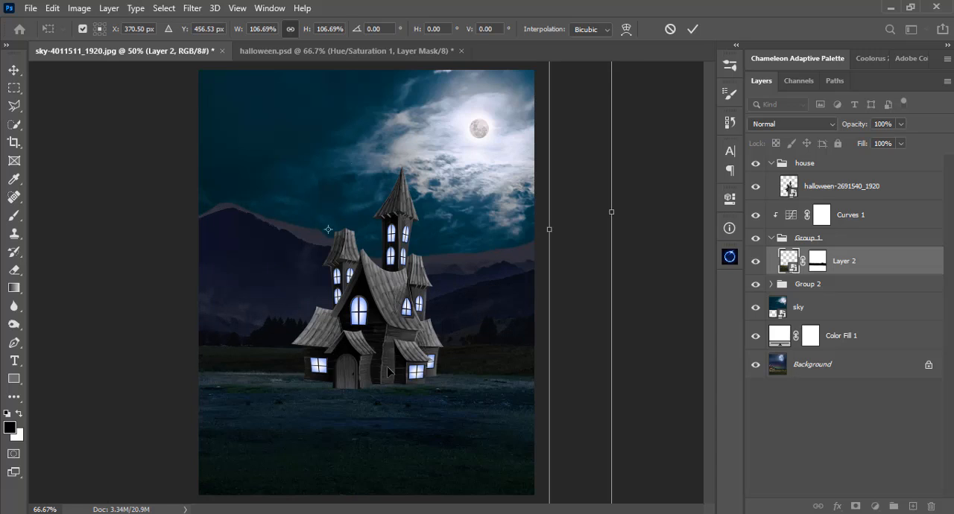
{"action": "key", "text": "ctrl+plus"}
{"action": "key", "text": "Return"}
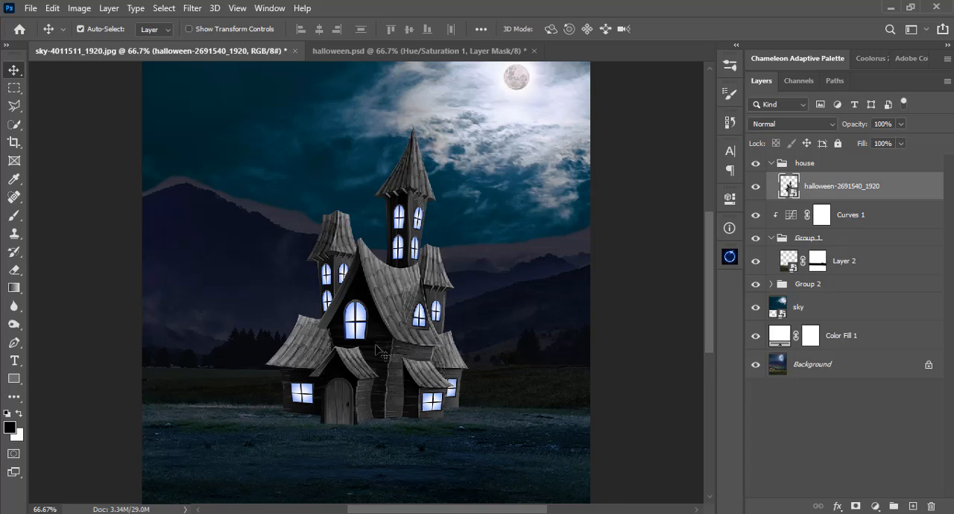
Shift the haunted house slightly right on the ground, close to the middle of the scene.
{"action": "left_click", "coordinate": [386, 357]}
{"action": "key", "text": "ctrl+minus"}
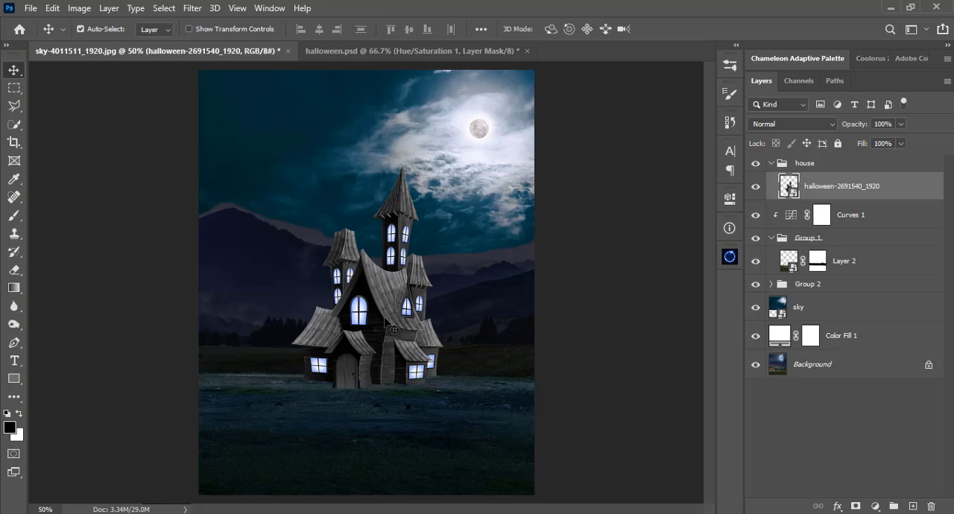
{"action": "left_click_drag", "start_coordinate": [381, 320], "coordinate": [388, 321]}
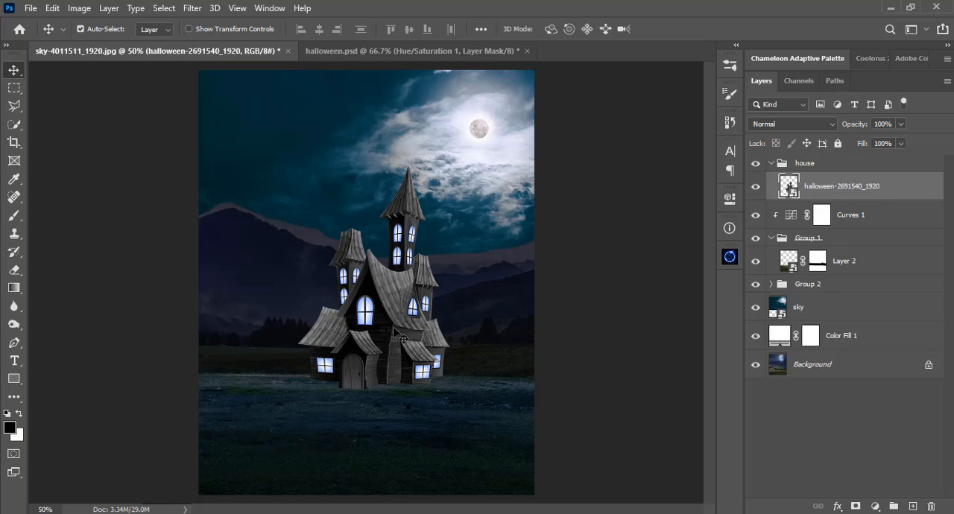
{"action": "left_click_drag", "start_coordinate": [391, 325], "coordinate": [393, 329]}
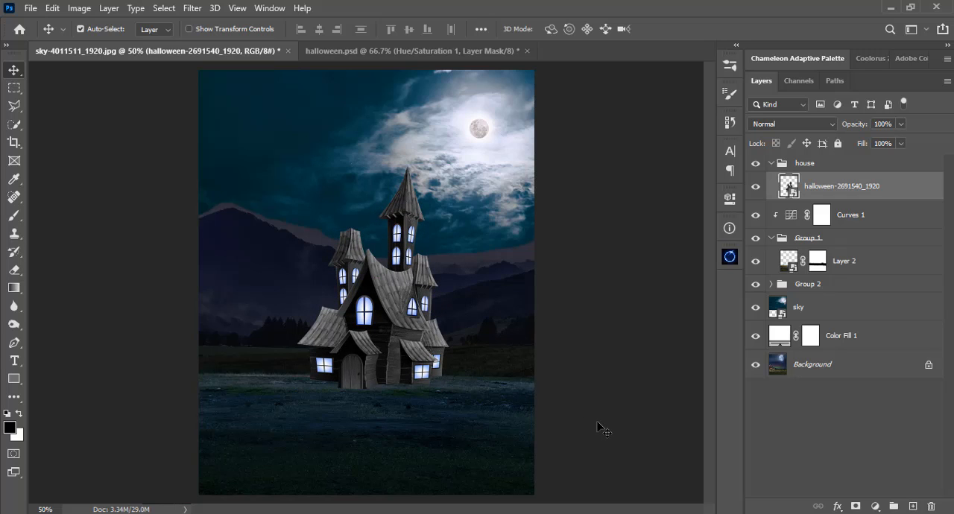
Duplicate Curves 1 above the haunted house inside the house group and clip the copy to the house layer.
{"action": "left_click", "coordinate": [777, 166]}
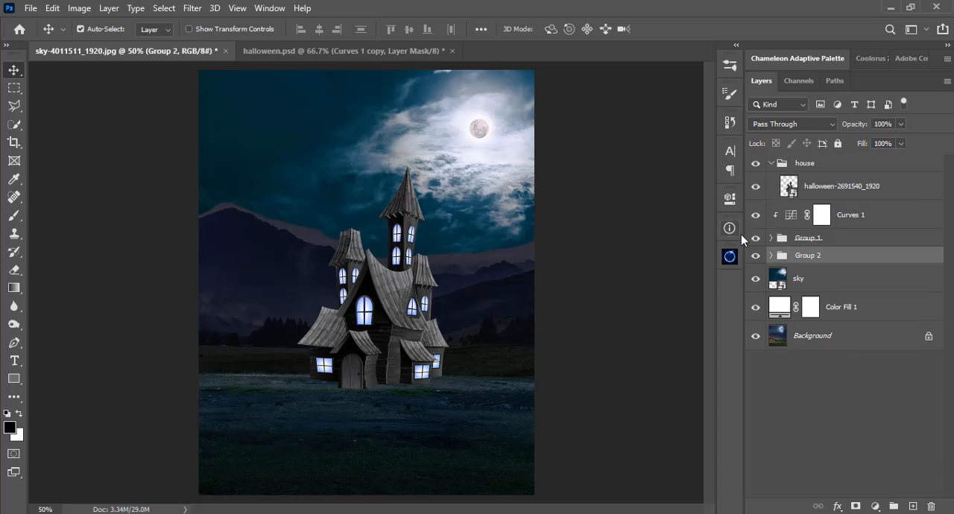
{"action": "left_click", "coordinate": [837, 224]}
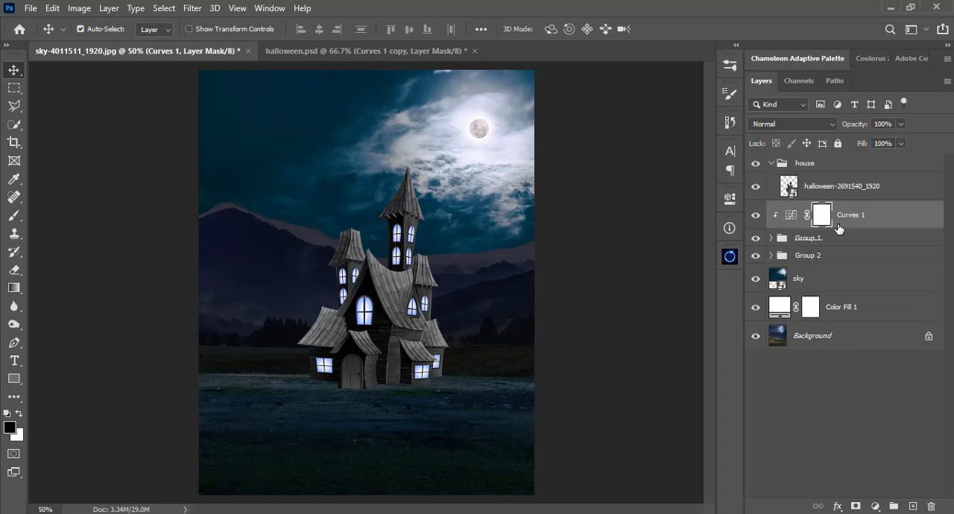
{"action": "left_click_drag", "start_coordinate": [862, 221], "coordinate": [862, 182]}
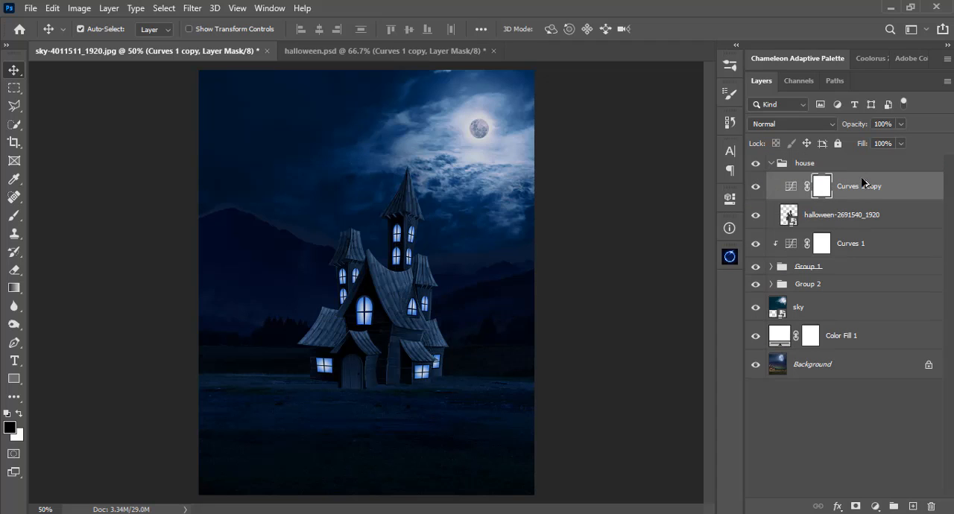
{"action": "left_click", "coordinate": [792, 196], "text": "alt"}
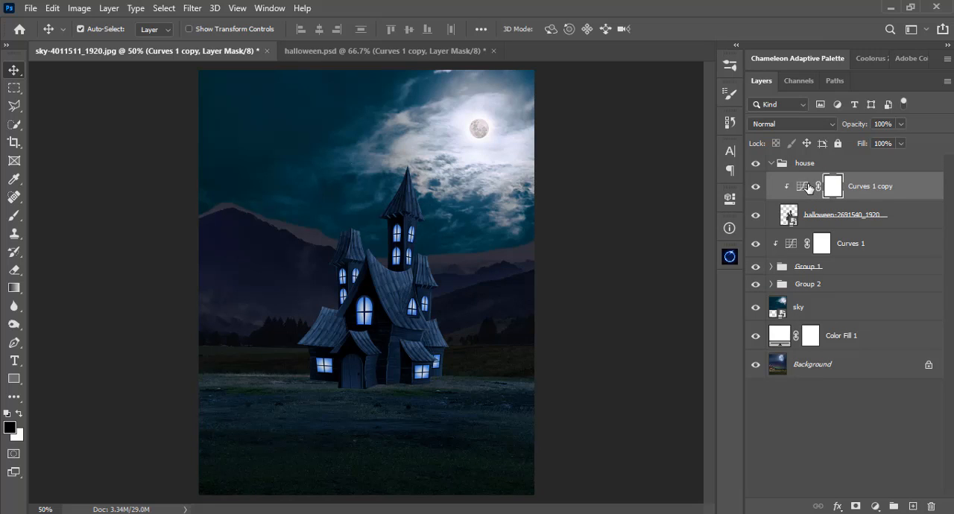
Raise the midtones of the red channel curve in Curves 1 copy at input 148.
{"action": "double_click", "coordinate": [801, 186]}
{"action": "left_click", "coordinate": [633, 258]}
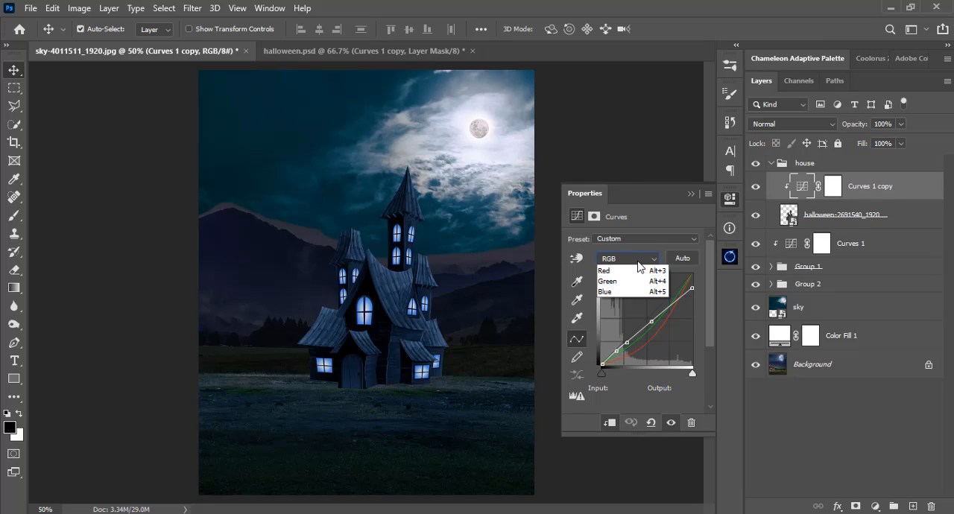
{"action": "left_click", "coordinate": [637, 273]}
{"action": "mouse_move", "coordinate": [660, 315]}
{"action": "left_mouse_down"}
{"action": "mouse_move", "coordinate": [662, 328]}
{"action": "mouse_move", "coordinate": [655, 320]}
{"action": "left_mouse_up"}
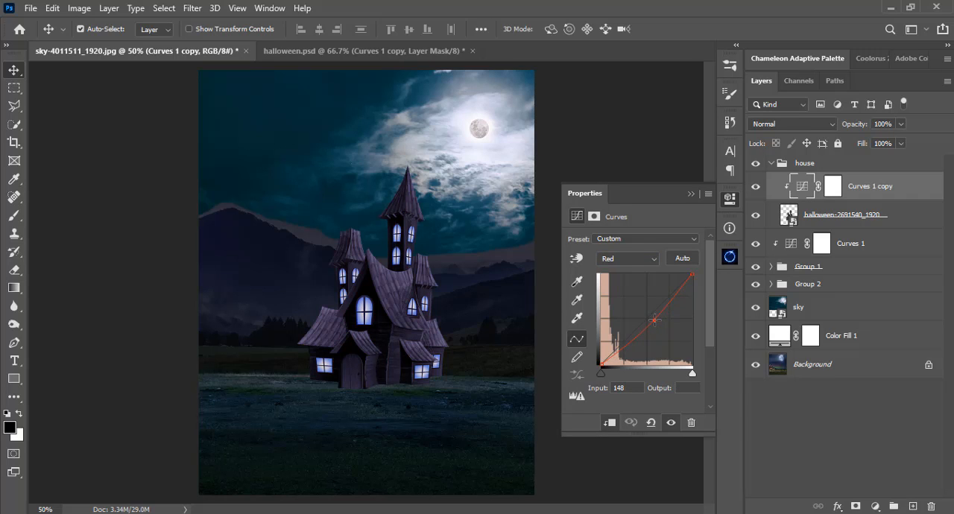
Raise the midtones of the green channel curve in Curves 1 copy at input 150.
{"action": "left_click", "coordinate": [629, 259]}
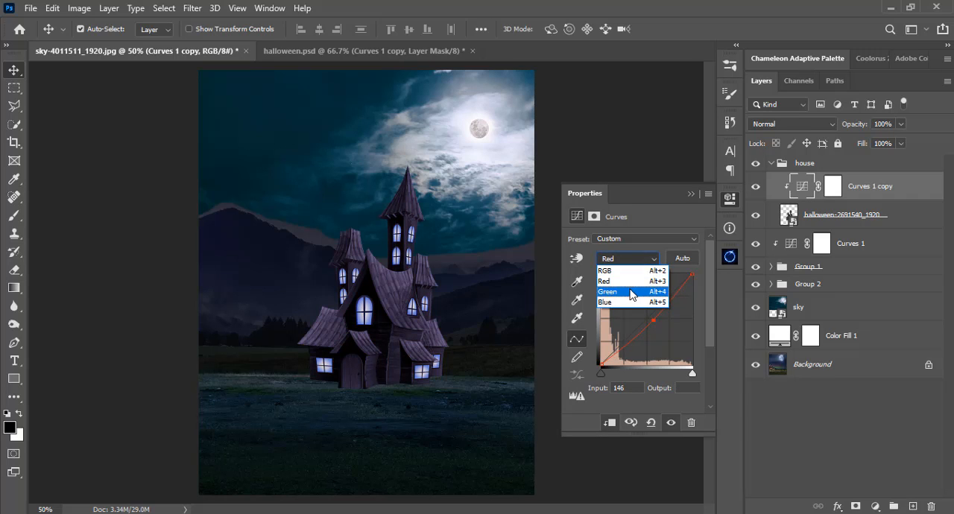
{"action": "left_click", "coordinate": [632, 290]}
{"action": "left_click_drag", "start_coordinate": [664, 318], "coordinate": [654, 316]}
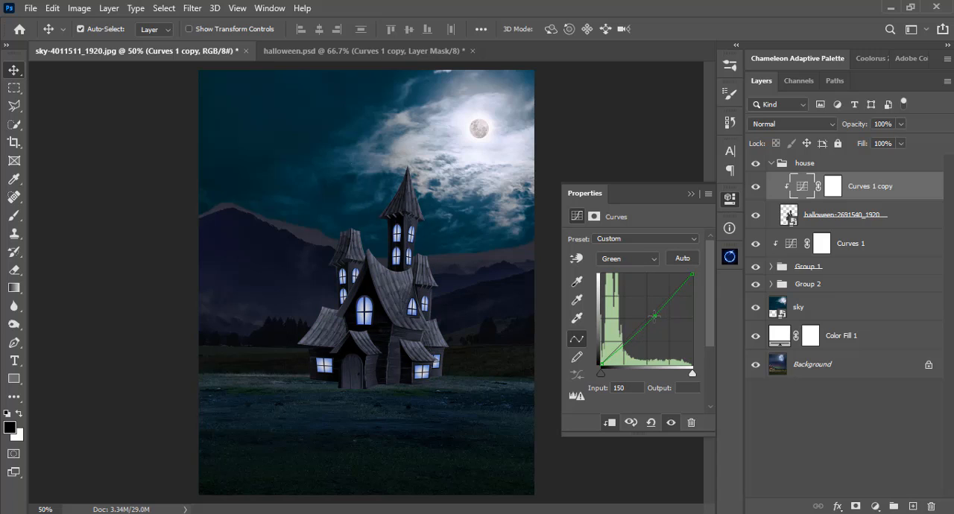
{"action": "left_click", "coordinate": [693, 193]}
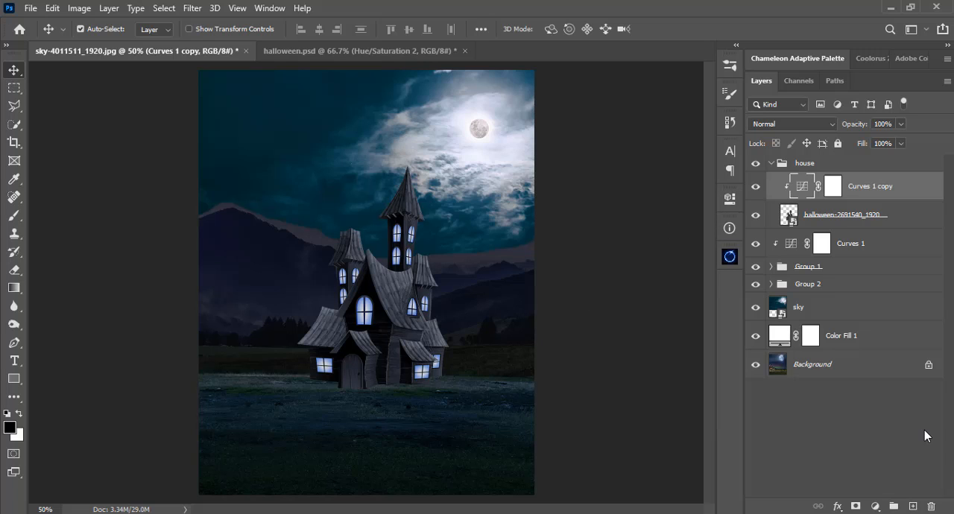
Add a Hue/Saturation adjustment layer above Curves 1 copy and clip it to the house.
{"action": "left_click", "coordinate": [874, 507]}
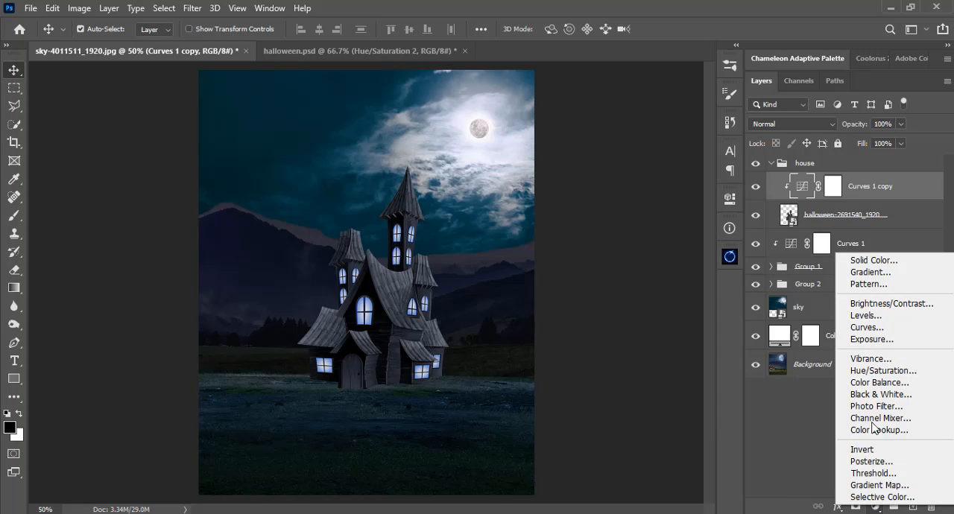
{"action": "left_click", "coordinate": [875, 370]}
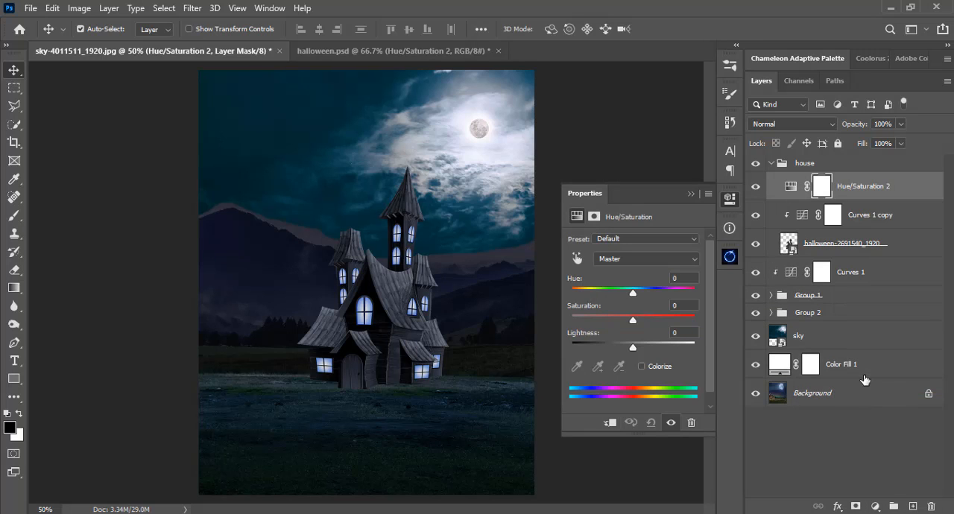
{"action": "left_click", "coordinate": [610, 422]}
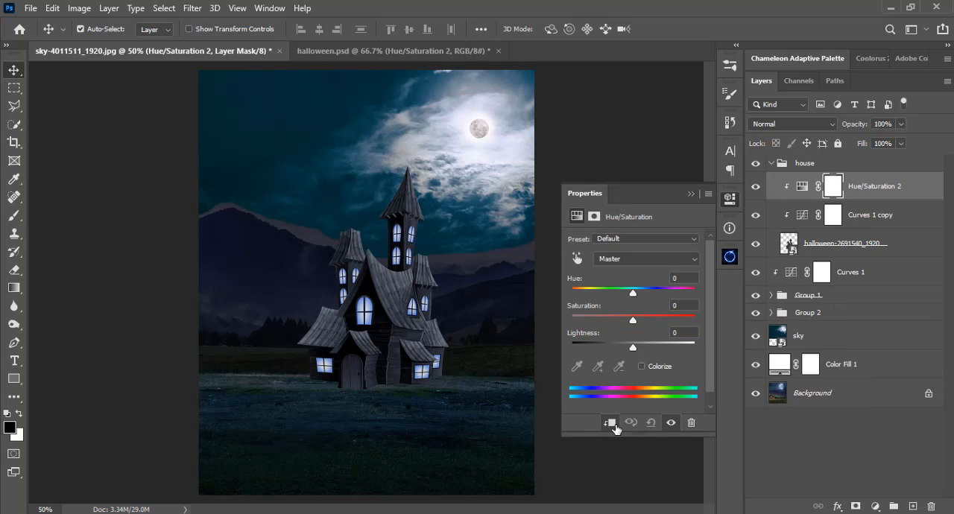
Colorize the house with Hue/Saturation 2 at hue 45, saturation 74 and lightness +68.
{"action": "left_click_drag", "start_coordinate": [632, 293], "coordinate": [585, 297]}
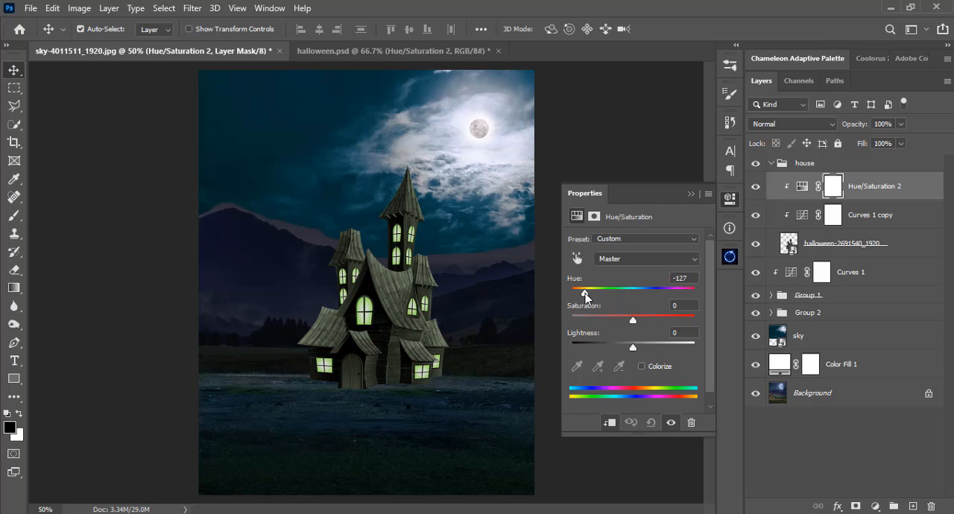
{"action": "left_click", "coordinate": [642, 367]}
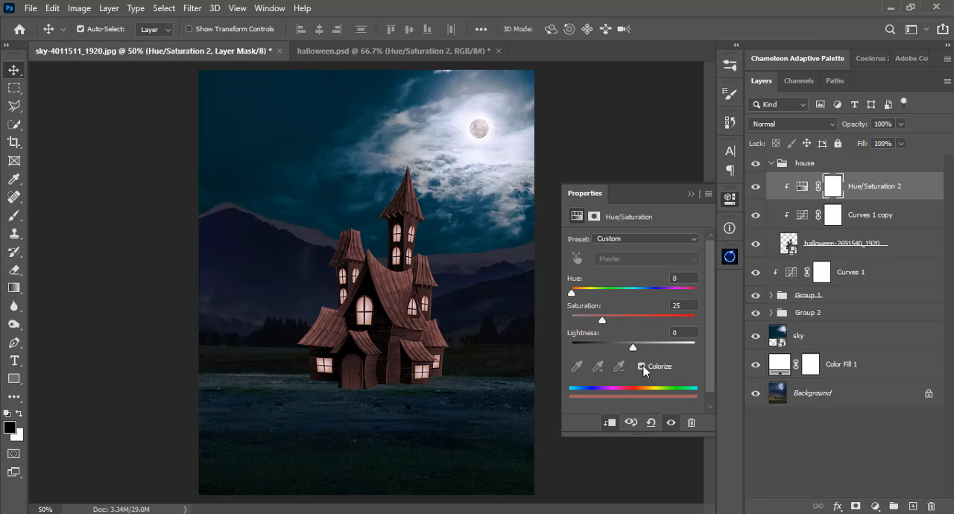
{"action": "left_click_drag", "start_coordinate": [571, 296], "coordinate": [590, 295]}
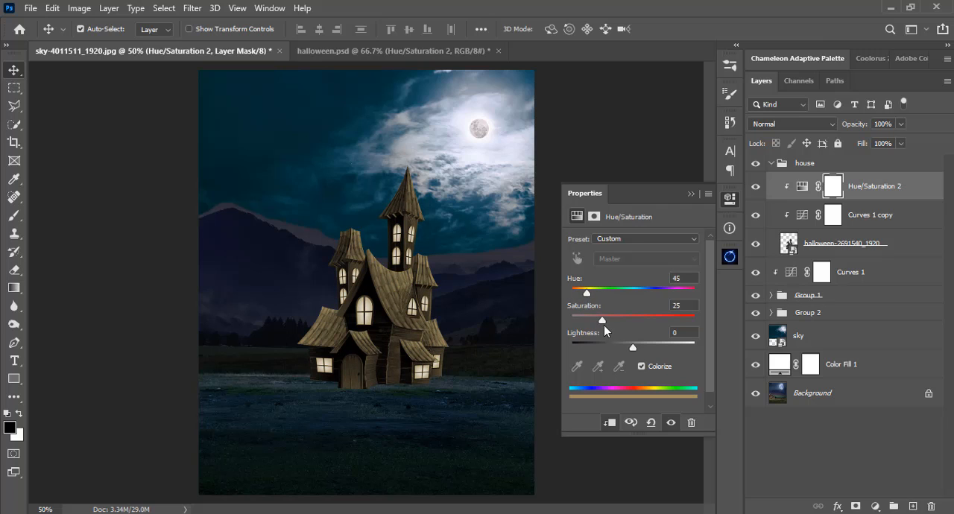
{"action": "left_click_drag", "start_coordinate": [603, 320], "coordinate": [666, 325]}
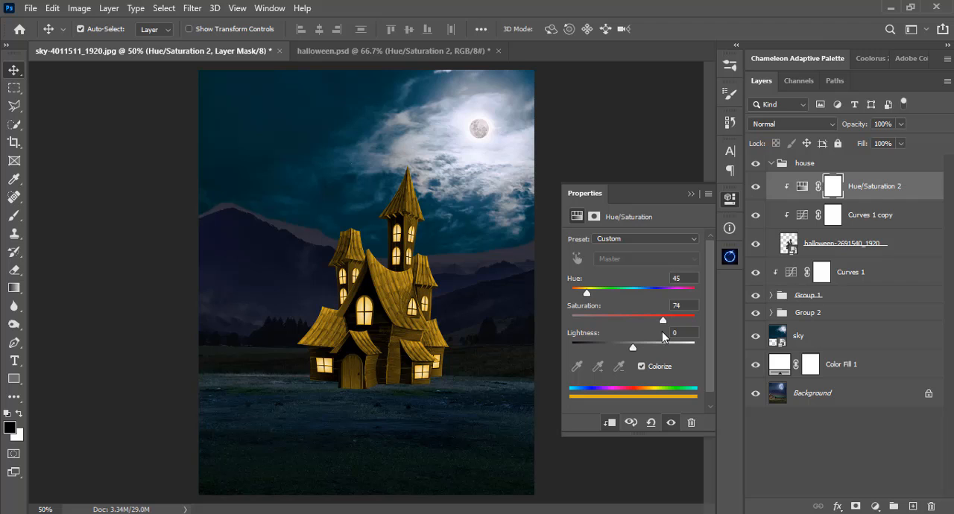
{"action": "left_click_drag", "start_coordinate": [637, 347], "coordinate": [674, 350]}
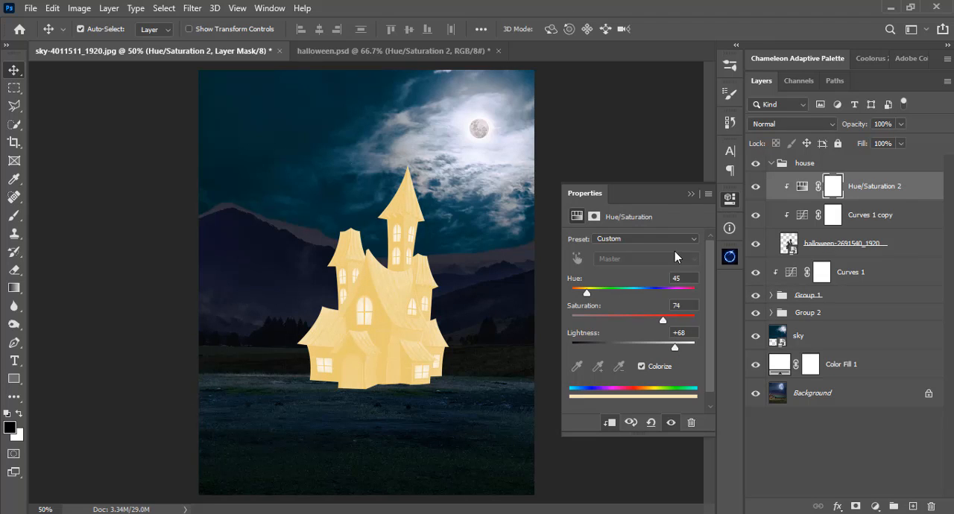
{"action": "left_click", "coordinate": [691, 194]}
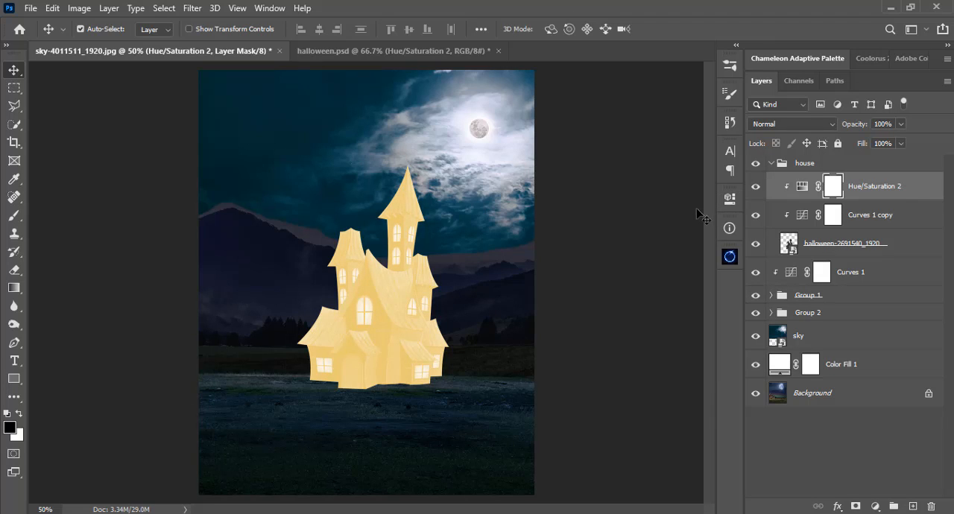
Keep Hue/Saturation 2 clipped to the house, set its blend mode to Overlay and invert its mask to black.
{"action": "left_click", "coordinate": [802, 197], "text": "alt"}
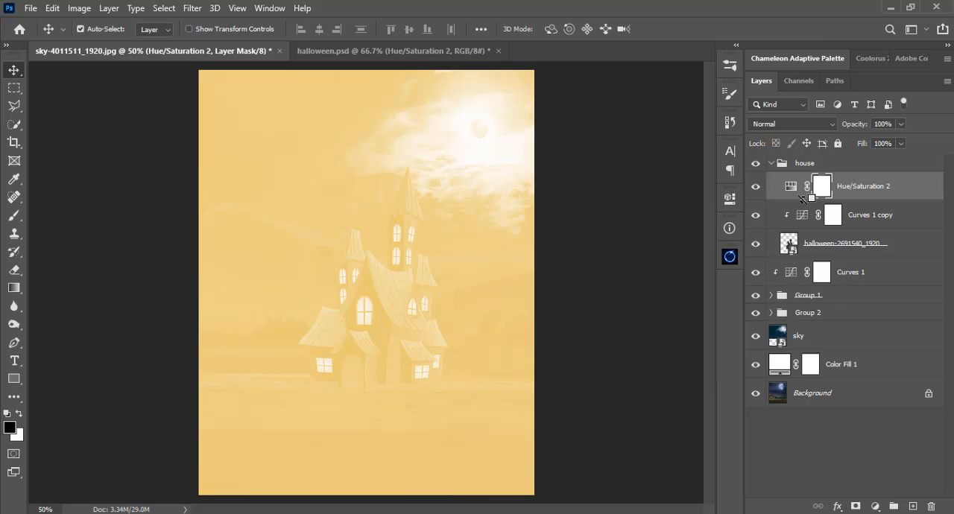
{"action": "left_click", "coordinate": [804, 197], "text": "alt"}
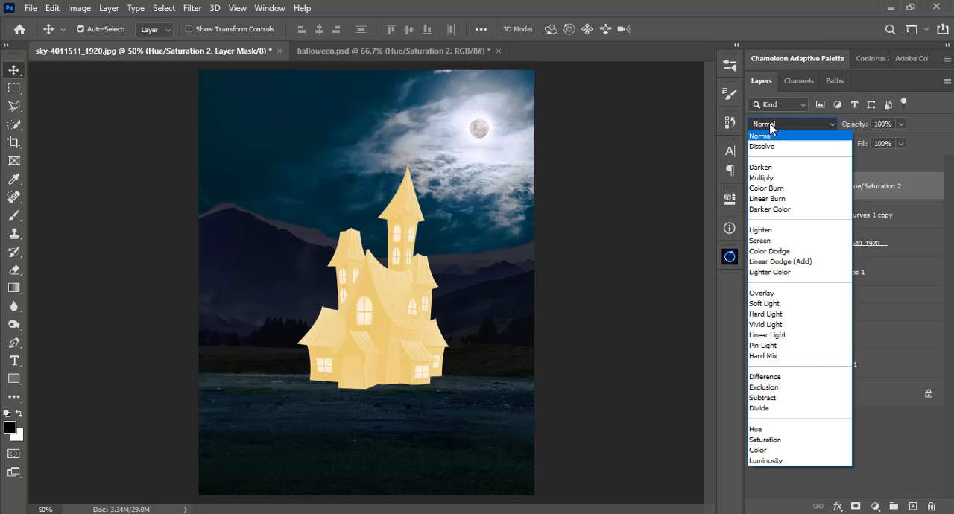
{"action": "left_click", "coordinate": [776, 294]}
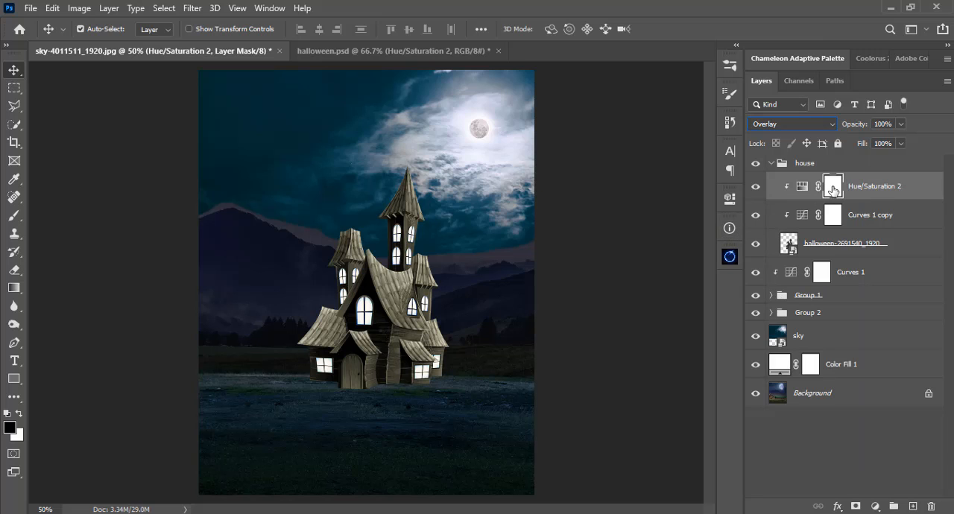
{"action": "key", "text": "ctrl+i"}
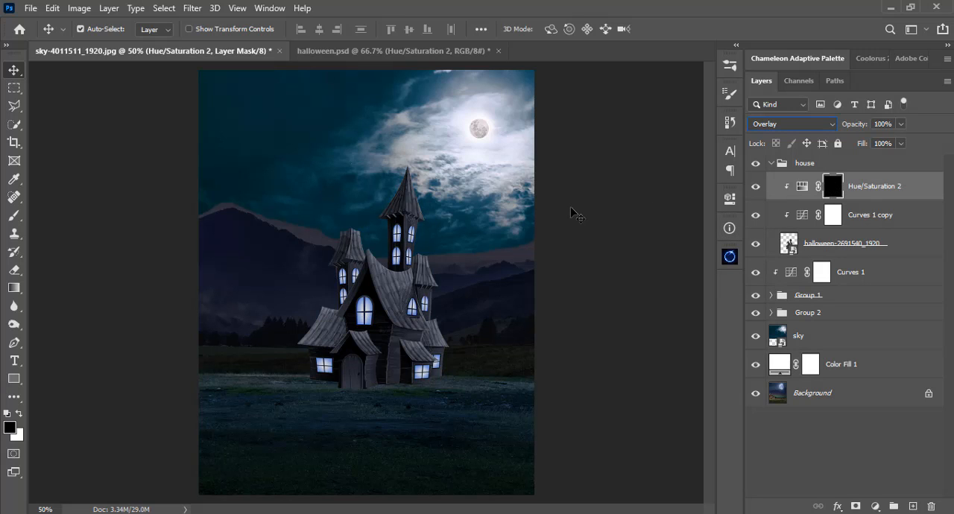
Set up the Brush tool at 18 px with 19% hardness for painting on the house windows.
{"action": "key", "text": "ctrl+plus"}
{"action": "key", "text": "ctrl+plus"}
{"action": "key", "text": "ctrl+plus"}
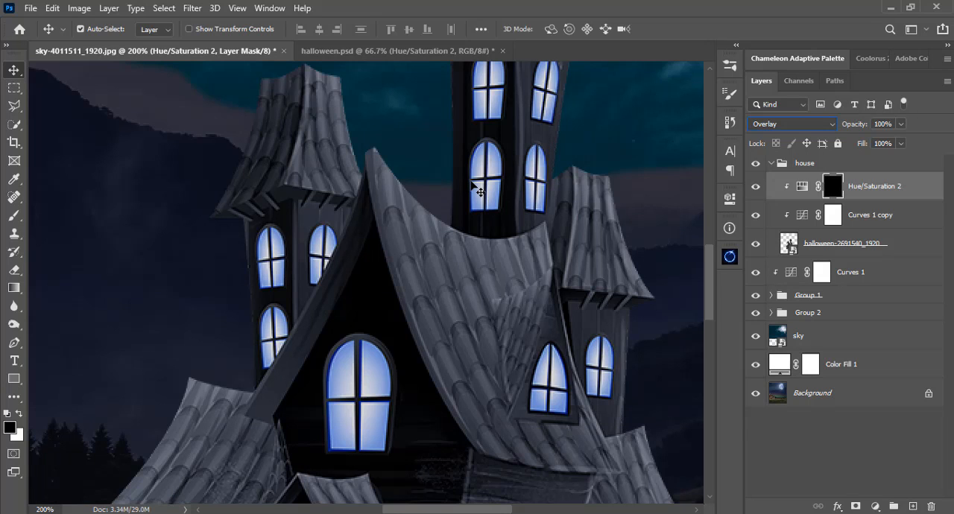
{"action": "left_click", "coordinate": [14, 215]}
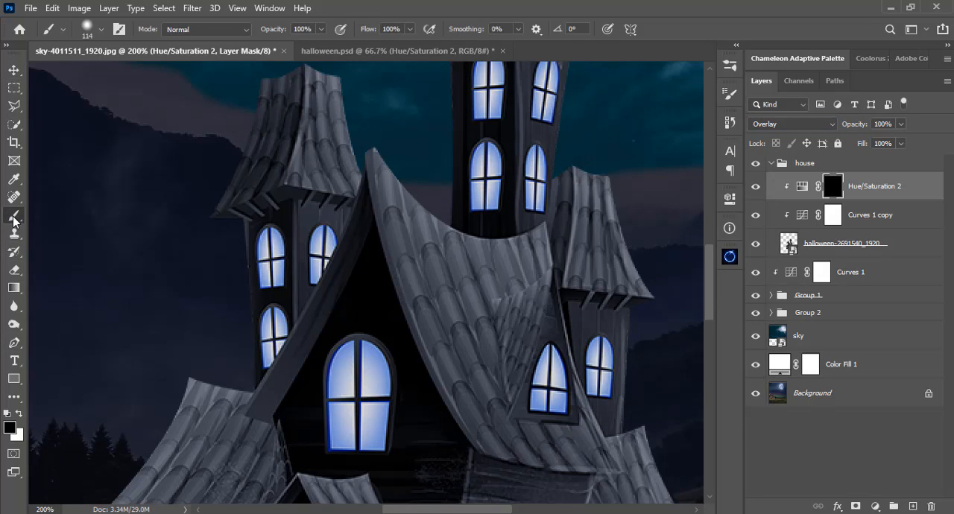
{"action": "right_click", "coordinate": [340, 189]}
{"action": "left_click", "coordinate": [425, 180]}
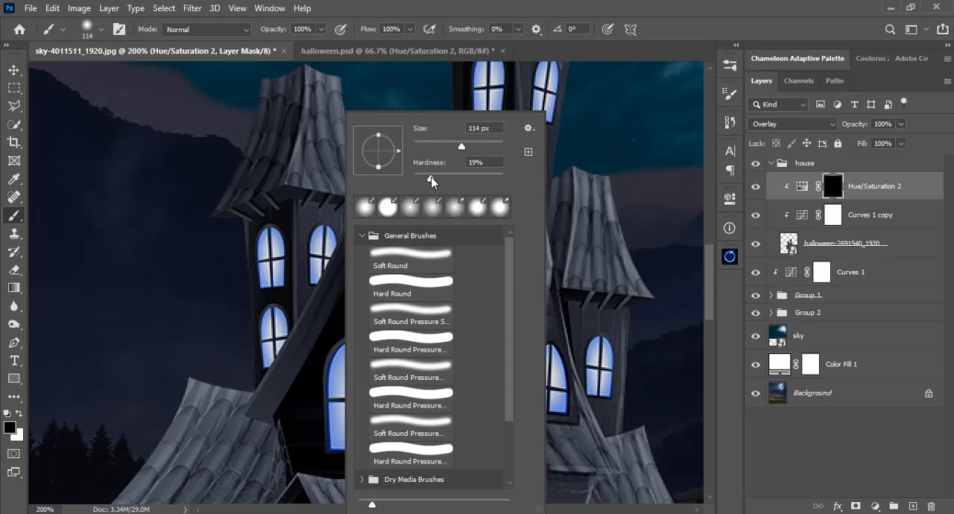
{"action": "left_click_drag", "start_coordinate": [440, 143], "coordinate": [430, 145]}
{"action": "key", "text": "Return"}
{"action": "right_click", "coordinate": [493, 187]}
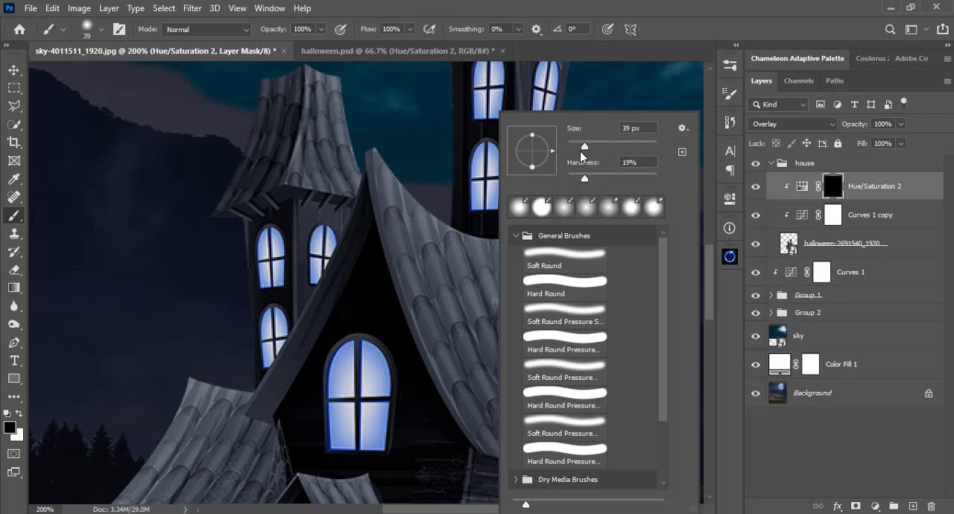
{"action": "left_click_drag", "start_coordinate": [578, 145], "coordinate": [574, 145]}
{"action": "key", "text": "Return"}
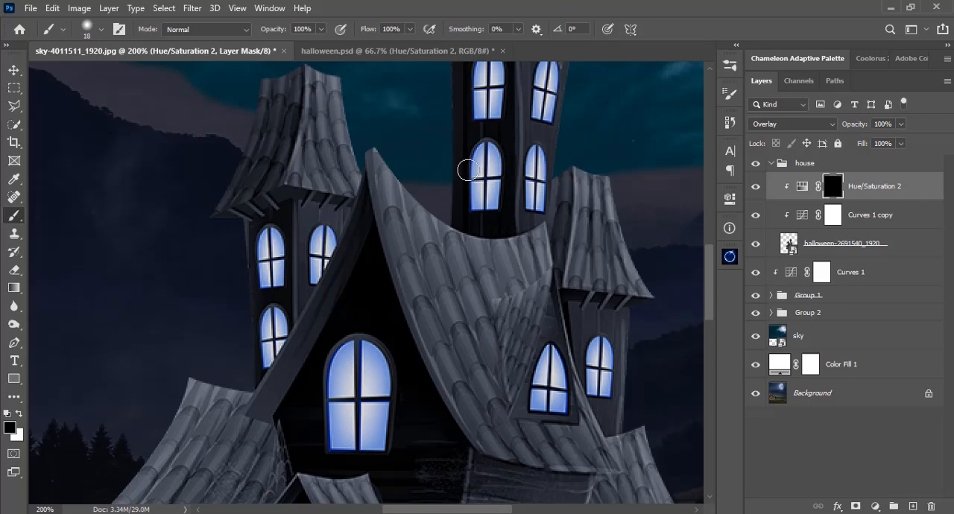
Paint white on the Hue/Saturation 2 mask over the left panes of the central tower's lower-left window.
{"action": "key", "text": "x"}
{"action": "mouse_move", "coordinate": [475, 177]}
{"action": "left_mouse_down"}
{"action": "mouse_move", "coordinate": [481, 166]}
{"action": "mouse_move", "coordinate": [483, 196]}
{"action": "mouse_move", "coordinate": [482, 170]}
{"action": "left_mouse_up"}
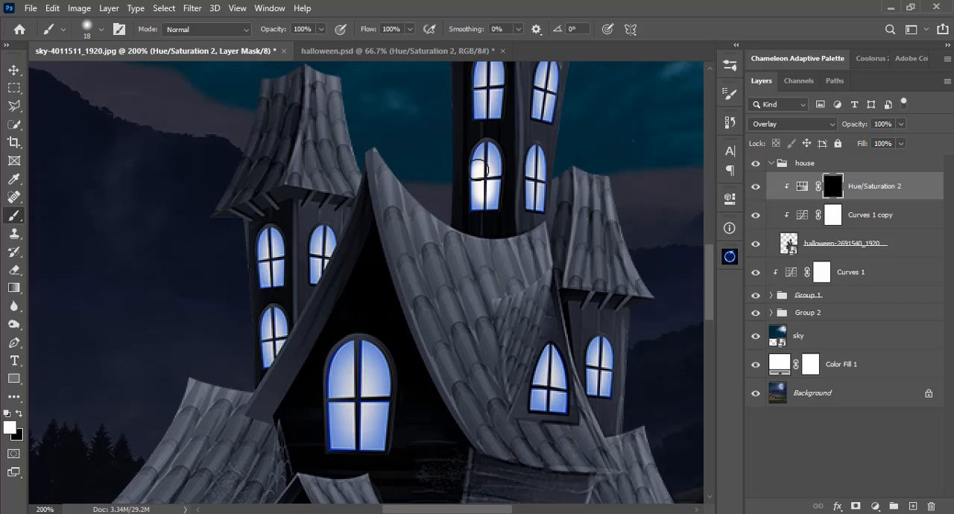
{"action": "key", "text": "ctrl+plus"}
{"action": "key", "text": "ctrl+plus"}
{"action": "left_click_drag", "start_coordinate": [541, 136], "coordinate": [463, 317]}
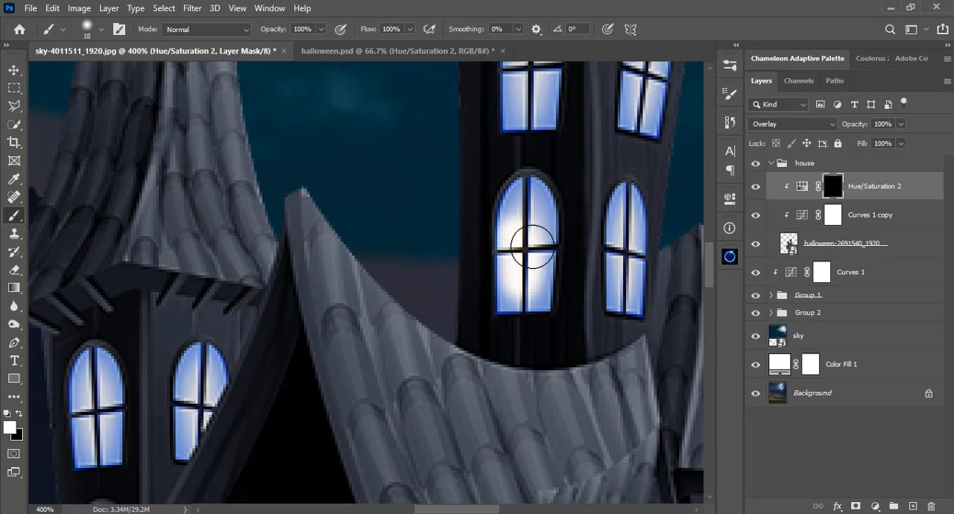
Set the brush hardness to 29% and paint the rest of the tower's lower-left window, reducing the brush to 9 px.
{"action": "right_click", "coordinate": [533, 246]}
{"action": "left_click", "coordinate": [631, 177]}
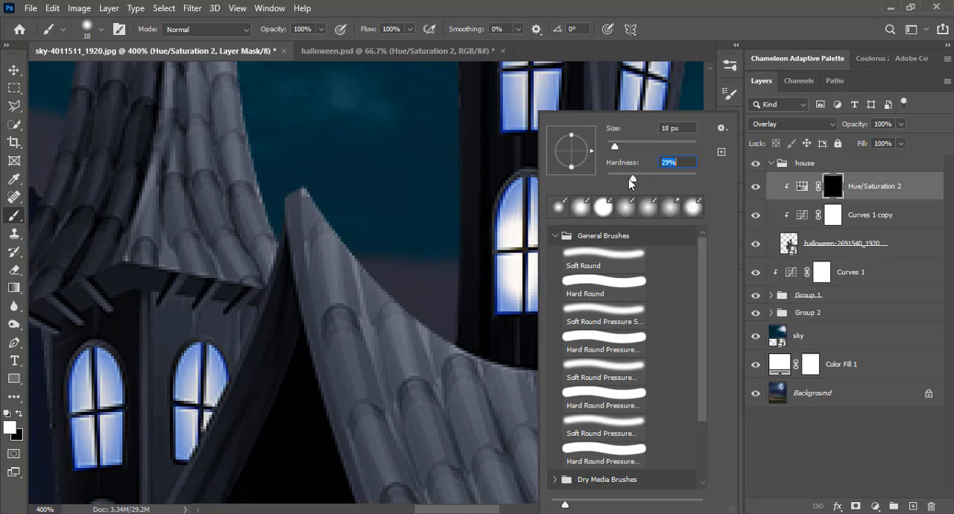
{"action": "left_click", "coordinate": [618, 4]}
{"action": "left_click_drag", "start_coordinate": [527, 203], "coordinate": [527, 285]}
{"action": "right_click", "coordinate": [527, 285]}
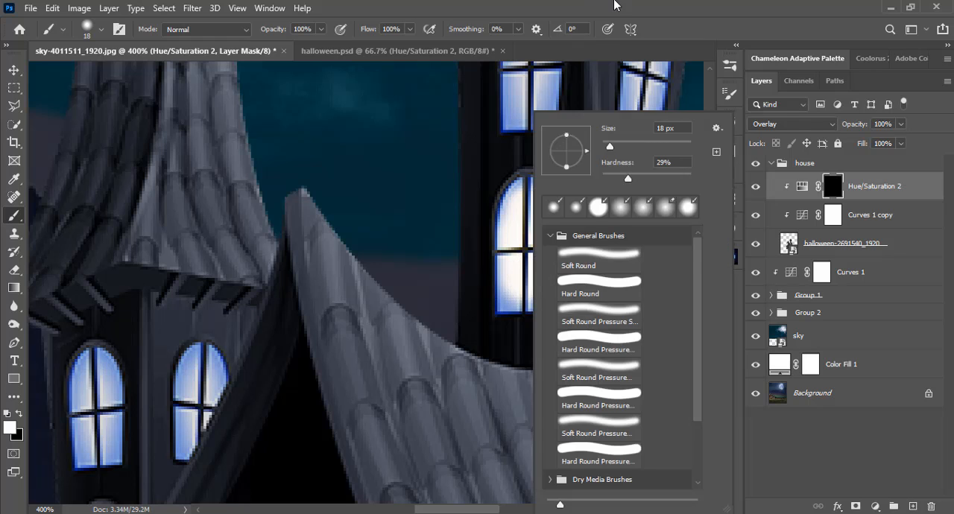
{"action": "left_click", "coordinate": [617, 6]}
{"action": "key", "text": "bracketleft"}
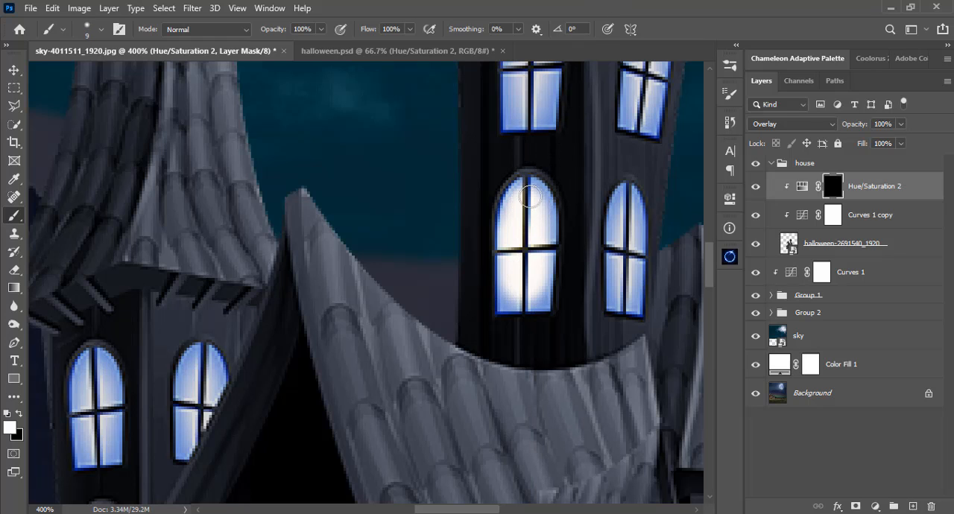
{"action": "left_click_drag", "start_coordinate": [530, 193], "coordinate": [540, 294]}
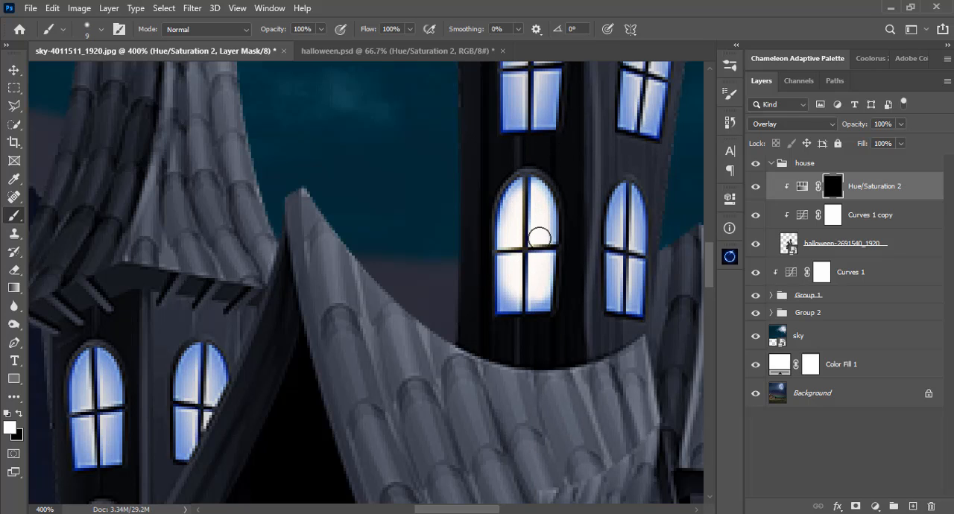
Reduce the brush to 4 px and paint the remaining edges and corners of the tower's lower-left window on the mask.
{"action": "key", "text": "bracketleft"}
{"action": "key", "text": "bracketleft"}
{"action": "key", "text": "bracketleft"}
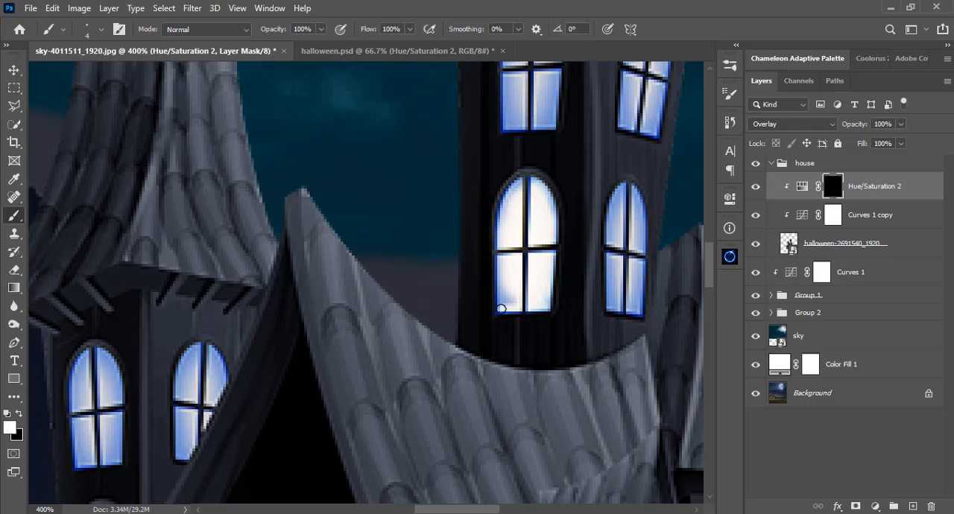
{"action": "mouse_move", "coordinate": [501, 309]}
{"action": "left_mouse_down"}
{"action": "mouse_move", "coordinate": [505, 207]}
{"action": "mouse_move", "coordinate": [509, 190]}
{"action": "mouse_move", "coordinate": [524, 185]}
{"action": "left_mouse_up"}
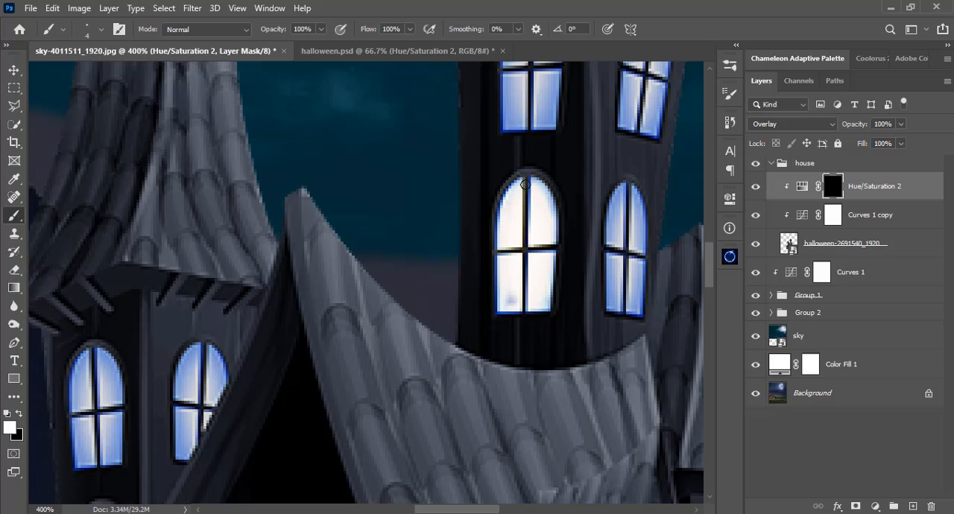
{"action": "left_click_drag", "start_coordinate": [500, 268], "coordinate": [498, 303]}
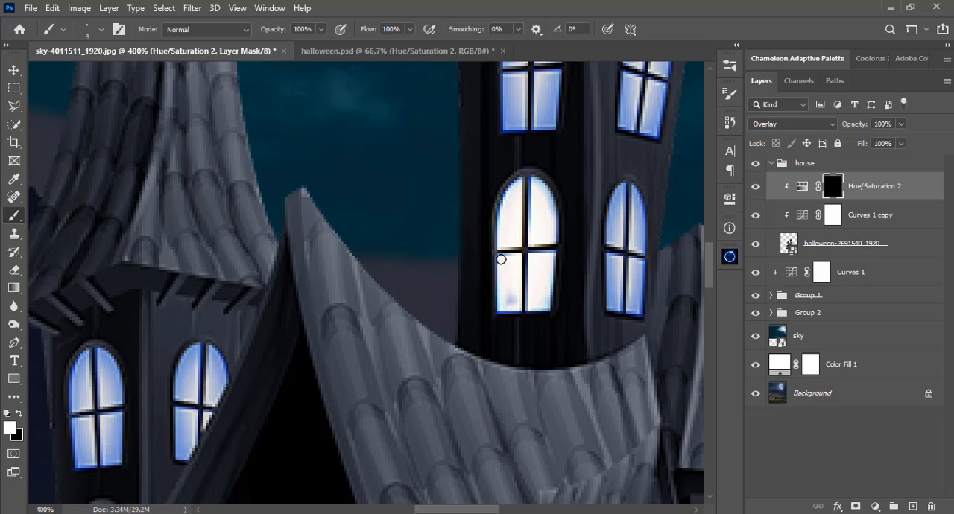
{"action": "mouse_move", "coordinate": [539, 189]}
{"action": "left_mouse_down"}
{"action": "mouse_move", "coordinate": [547, 217]}
{"action": "mouse_move", "coordinate": [549, 196]}
{"action": "mouse_move", "coordinate": [547, 303]}
{"action": "left_mouse_up"}
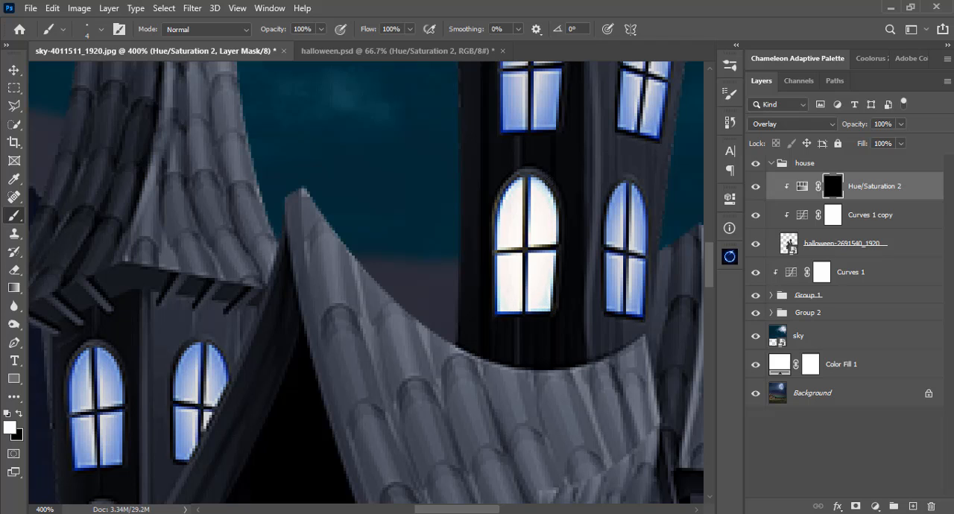
Paint white on the Hue/Saturation 2 mask over the panes and edges of the central tower's upper-left window.
{"action": "left_click_drag", "start_coordinate": [544, 130], "coordinate": [545, 280]}
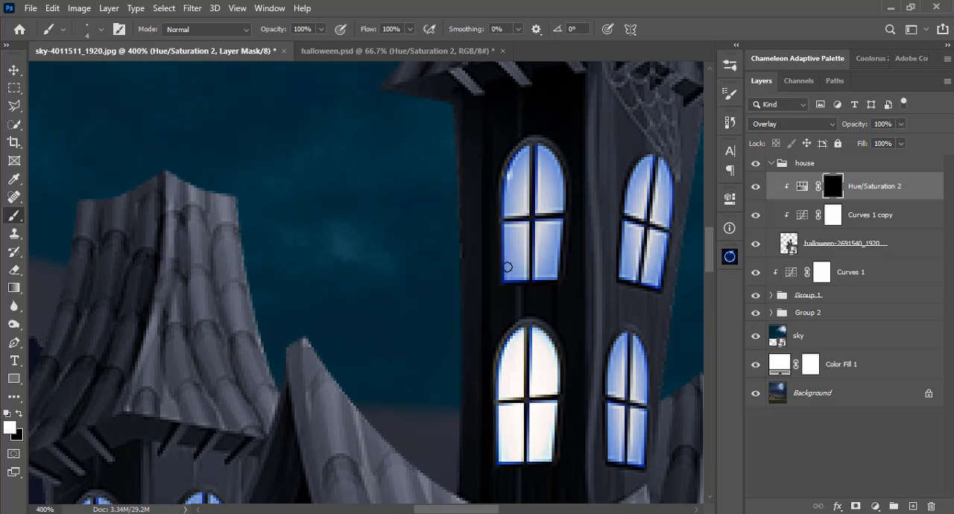
{"action": "left_click_drag", "start_coordinate": [506, 270], "coordinate": [507, 275]}
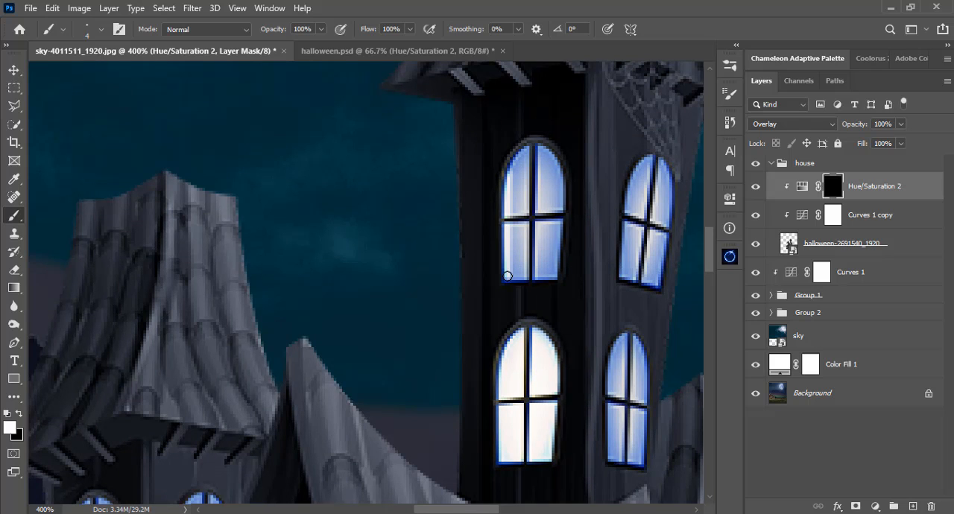
{"action": "left_click", "coordinate": [552, 277], "text": "shift"}
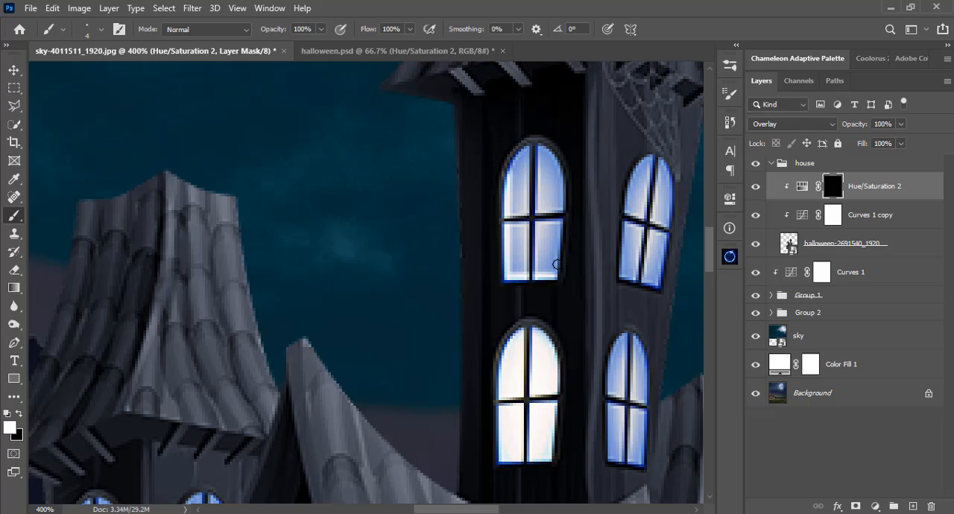
{"action": "left_click", "coordinate": [560, 173], "text": "shift"}
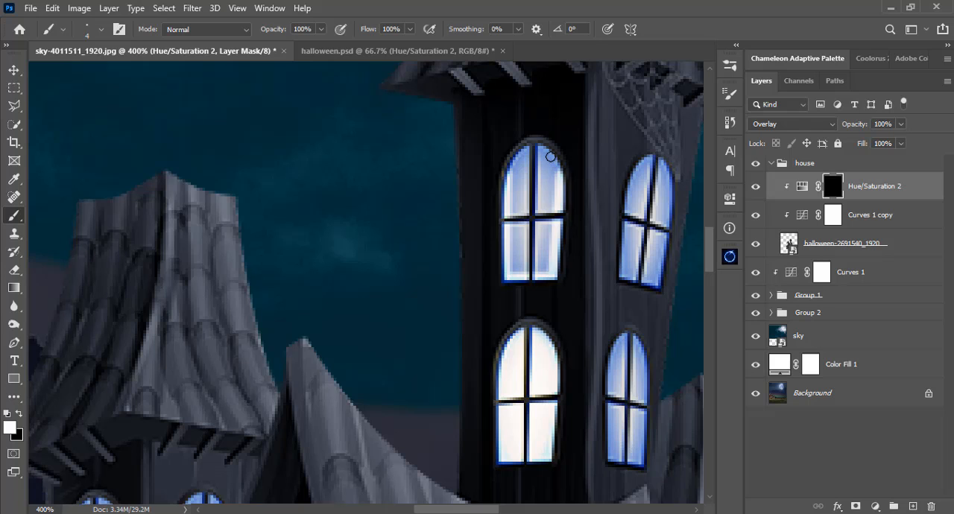
{"action": "left_click", "coordinate": [549, 154], "text": "shift"}
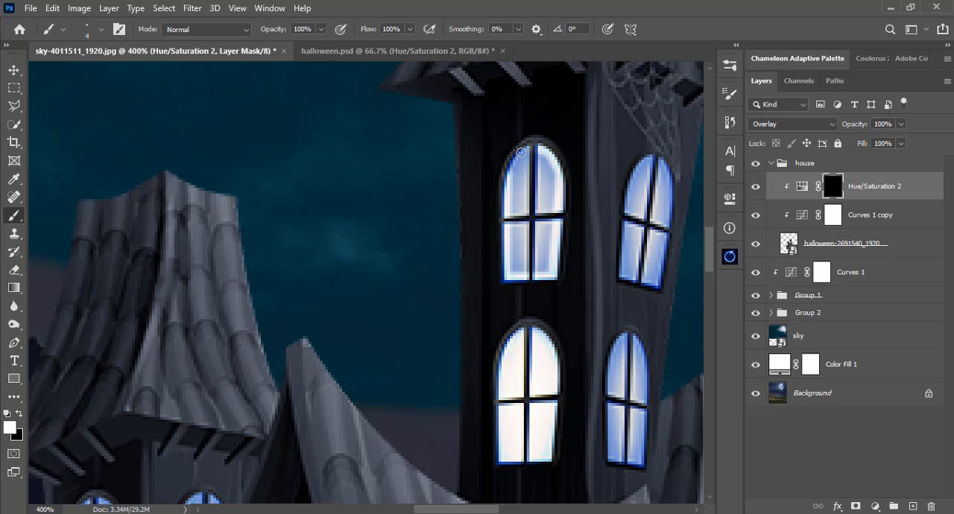
{"action": "mouse_move", "coordinate": [511, 170]}
{"action": "left_mouse_down"}
{"action": "mouse_move", "coordinate": [542, 240]}
{"action": "mouse_move", "coordinate": [547, 187]}
{"action": "mouse_move", "coordinate": [539, 264]}
{"action": "left_mouse_up"}
Paint the central tower's two right-hand windows on the mask, reducing the brush to 3 px for the edges.
{"action": "mouse_move", "coordinate": [631, 189]}
{"action": "left_mouse_down"}
{"action": "mouse_move", "coordinate": [647, 281]}
{"action": "mouse_move", "coordinate": [668, 213]}
{"action": "mouse_move", "coordinate": [659, 161]}
{"action": "mouse_move", "coordinate": [628, 231]}
{"action": "mouse_move", "coordinate": [660, 198]}
{"action": "mouse_move", "coordinate": [655, 167]}
{"action": "mouse_move", "coordinate": [639, 258]}
{"action": "mouse_move", "coordinate": [653, 174]}
{"action": "left_mouse_up"}
{"action": "key", "text": "]"}
{"action": "key", "text": "]"}
{"action": "key", "text": "]"}
{"action": "key", "text": "]"}
{"action": "key", "text": "]"}
{"action": "key", "text": "["}
{"action": "key", "text": "["}
{"action": "key", "text": "["}
{"action": "key", "text": "["}
{"action": "key", "text": "["}
{"action": "mouse_move", "coordinate": [642, 356]}
{"action": "left_mouse_down"}
{"action": "mouse_move", "coordinate": [612, 225]}
{"action": "mouse_move", "coordinate": [584, 257]}
{"action": "mouse_move", "coordinate": [609, 266]}
{"action": "mouse_move", "coordinate": [580, 328]}
{"action": "mouse_move", "coordinate": [603, 213]}
{"action": "left_mouse_up"}
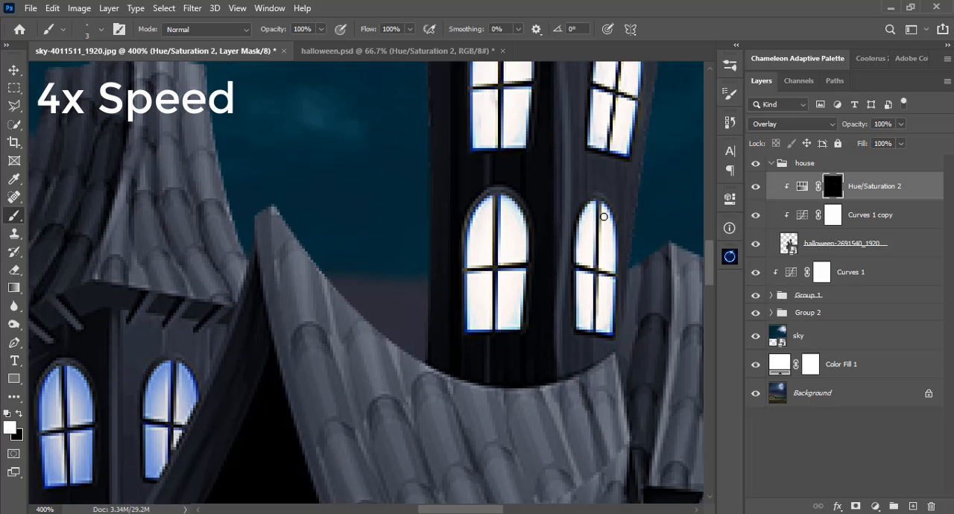
Paint the left tower's upper-left and lower windows white on the mask, using a brush as small as 2 px for the edges.
{"action": "left_click_drag", "start_coordinate": [268, 387], "coordinate": [556, 225]}
{"action": "mouse_move", "coordinate": [334, 224]}
{"action": "left_mouse_down"}
{"action": "mouse_move", "coordinate": [377, 317]}
{"action": "mouse_move", "coordinate": [332, 224]}
{"action": "mouse_move", "coordinate": [338, 254]}
{"action": "mouse_move", "coordinate": [353, 217]}
{"action": "mouse_move", "coordinate": [375, 292]}
{"action": "left_mouse_up"}
{"action": "key", "text": "]"}
{"action": "key", "text": "]"}
{"action": "key", "text": "]"}
{"action": "mouse_move", "coordinate": [371, 295]}
{"action": "left_mouse_down"}
{"action": "mouse_move", "coordinate": [343, 226]}
{"action": "mouse_move", "coordinate": [364, 175]}
{"action": "left_mouse_up"}
{"action": "mouse_move", "coordinate": [343, 283]}
{"action": "left_mouse_down"}
{"action": "mouse_move", "coordinate": [340, 264]}
{"action": "mouse_move", "coordinate": [377, 298]}
{"action": "left_mouse_up"}
{"action": "key", "text": "["}
{"action": "key", "text": "["}
{"action": "key", "text": "["}
{"action": "key", "text": "["}
{"action": "mouse_move", "coordinate": [333, 254]}
{"action": "left_mouse_down"}
{"action": "mouse_move", "coordinate": [341, 363]}
{"action": "mouse_move", "coordinate": [377, 304]}
{"action": "left_mouse_up"}
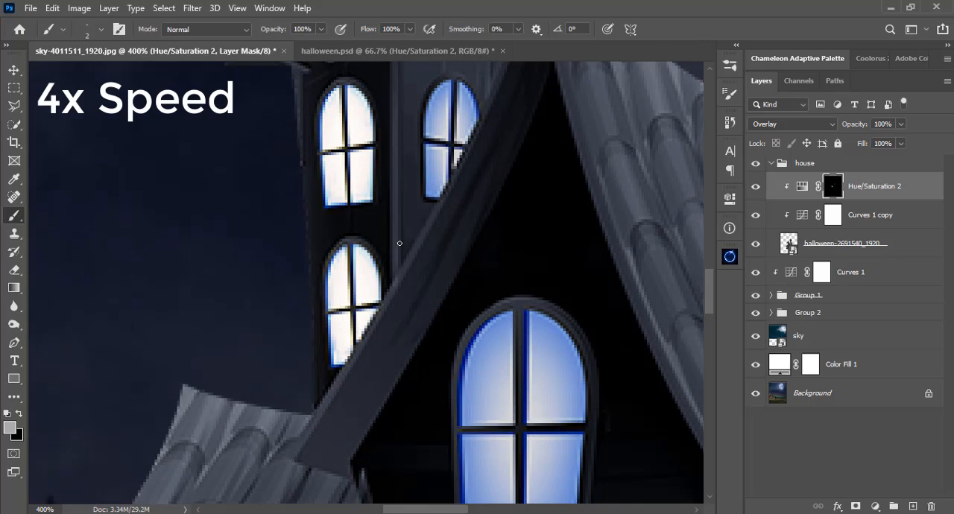
Paint the left tower's upper-right window and the large arched gable window on the mask.
{"action": "key", "text": "]"}
{"action": "mouse_move", "coordinate": [452, 134]}
{"action": "left_mouse_down"}
{"action": "mouse_move", "coordinate": [343, 335]}
{"action": "mouse_move", "coordinate": [367, 273]}
{"action": "mouse_move", "coordinate": [353, 260]}
{"action": "mouse_move", "coordinate": [386, 273]}
{"action": "left_mouse_up"}
{"action": "key", "text": "]"}
{"action": "key", "text": "]"}
{"action": "left_click_drag", "start_coordinate": [370, 440], "coordinate": [400, 120]}
{"action": "mouse_move", "coordinate": [418, 186]}
{"action": "left_mouse_down"}
{"action": "mouse_move", "coordinate": [446, 366]}
{"action": "mouse_move", "coordinate": [437, 168]}
{"action": "mouse_move", "coordinate": [505, 355]}
{"action": "mouse_move", "coordinate": [450, 164]}
{"action": "mouse_move", "coordinate": [472, 331]}
{"action": "mouse_move", "coordinate": [486, 181]}
{"action": "mouse_move", "coordinate": [490, 243]}
{"action": "left_mouse_up"}
Paint the house's ground-floor left window on the mask with a 15 px brush, using a smaller brush for its edges.
{"action": "key", "text": "]"}
{"action": "key", "text": "]"}
{"action": "key", "text": "]"}
{"action": "key", "text": "]"}
{"action": "key", "text": "]"}
{"action": "key", "text": "]"}
{"action": "left_click_drag", "start_coordinate": [298, 496], "coordinate": [459, 67]}
{"action": "mouse_move", "coordinate": [336, 267]}
{"action": "left_mouse_down"}
{"action": "mouse_move", "coordinate": [270, 230]}
{"action": "mouse_move", "coordinate": [353, 265]}
{"action": "mouse_move", "coordinate": [324, 274]}
{"action": "left_mouse_up"}
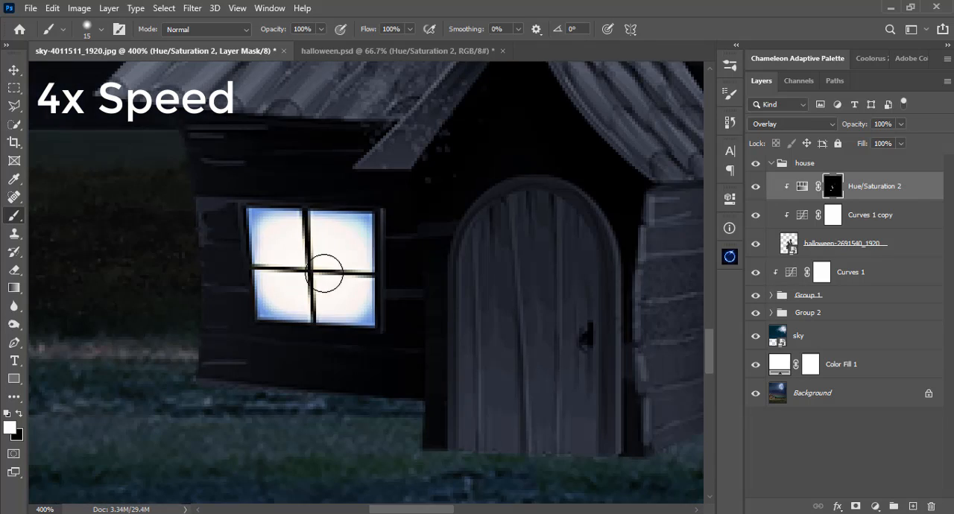
{"action": "key", "text": "["}
{"action": "key", "text": "["}
{"action": "key", "text": "["}
{"action": "key", "text": "["}
{"action": "key", "text": "["}
{"action": "key", "text": "["}
{"action": "mouse_move", "coordinate": [367, 306]}
{"action": "left_mouse_down"}
{"action": "mouse_move", "coordinate": [366, 215]}
{"action": "mouse_move", "coordinate": [368, 266]}
{"action": "left_mouse_up"}
Paint the front-right ground-floor window white on the mask.
{"action": "left_click_drag", "start_coordinate": [256, 263], "coordinate": [96, 262]}
{"action": "left_click_drag", "start_coordinate": [634, 268], "coordinate": [115, 263]}
{"action": "mouse_move", "coordinate": [375, 265]}
{"action": "left_mouse_down"}
{"action": "mouse_move", "coordinate": [388, 356]}
{"action": "mouse_move", "coordinate": [392, 274]}
{"action": "mouse_move", "coordinate": [382, 347]}
{"action": "mouse_move", "coordinate": [403, 343]}
{"action": "mouse_move", "coordinate": [388, 296]}
{"action": "mouse_move", "coordinate": [445, 282]}
{"action": "left_mouse_up"}
Paint the rear ground-floor window partly hidden behind the right roof on the mask, adjusting the brush size for its edges.
{"action": "left_click_drag", "start_coordinate": [546, 235], "coordinate": [346, 357]}
{"action": "key", "text": "]"}
{"action": "key", "text": "]"}
{"action": "key", "text": "]"}
{"action": "key", "text": "]"}
{"action": "key", "text": "]"}
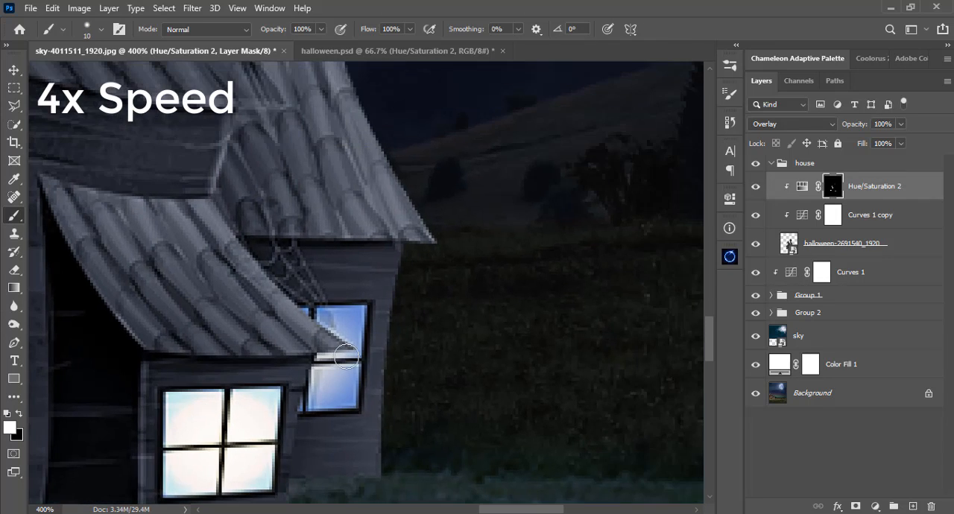
{"action": "key", "text": "["}
{"action": "key", "text": "["}
{"action": "key", "text": "["}
{"action": "key", "text": "["}
{"action": "key", "text": "["}
{"action": "key", "text": "["}
{"action": "mouse_move", "coordinate": [321, 310]}
{"action": "left_mouse_down"}
{"action": "mouse_move", "coordinate": [353, 402]}
{"action": "mouse_move", "coordinate": [314, 375]}
{"action": "mouse_move", "coordinate": [328, 316]}
{"action": "mouse_move", "coordinate": [357, 336]}
{"action": "mouse_move", "coordinate": [318, 402]}
{"action": "mouse_move", "coordinate": [330, 382]}
{"action": "left_mouse_up"}
{"action": "left_click_drag", "start_coordinate": [332, 307], "coordinate": [361, 307]}
Paint the pointed attic window and the right tower's arched window on the mask, enlarging the brush to 7 px.
{"action": "key", "text": "ctrl+minus"}
{"action": "left_click_drag", "start_coordinate": [231, 97], "coordinate": [414, 451]}
{"action": "left_click_drag", "start_coordinate": [359, 315], "coordinate": [377, 402]}
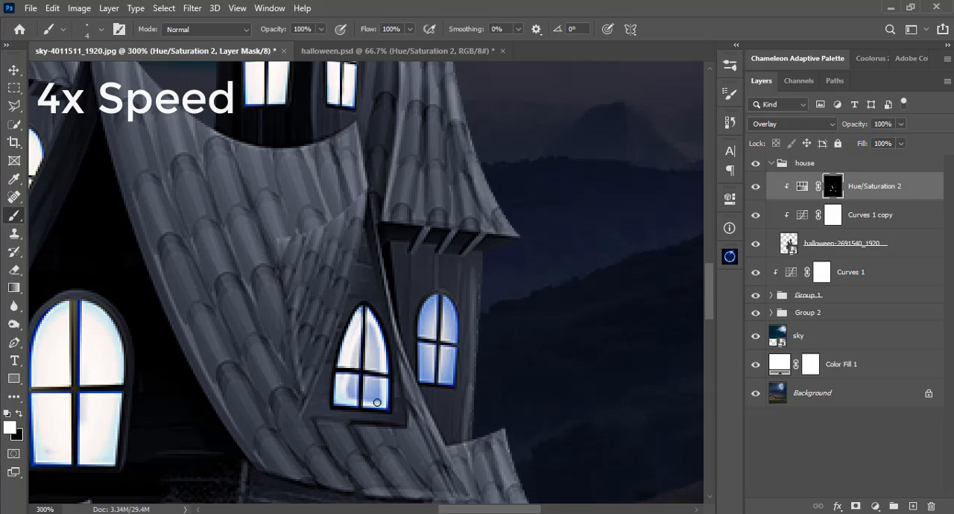
{"action": "mouse_move", "coordinate": [422, 316]}
{"action": "left_mouse_down"}
{"action": "mouse_move", "coordinate": [451, 381]}
{"action": "mouse_move", "coordinate": [445, 300]}
{"action": "mouse_move", "coordinate": [429, 305]}
{"action": "mouse_move", "coordinate": [430, 349]}
{"action": "mouse_move", "coordinate": [423, 316]}
{"action": "mouse_move", "coordinate": [430, 368]}
{"action": "mouse_move", "coordinate": [441, 307]}
{"action": "mouse_move", "coordinate": [447, 376]}
{"action": "mouse_move", "coordinate": [428, 376]}
{"action": "mouse_move", "coordinate": [432, 333]}
{"action": "left_mouse_up"}
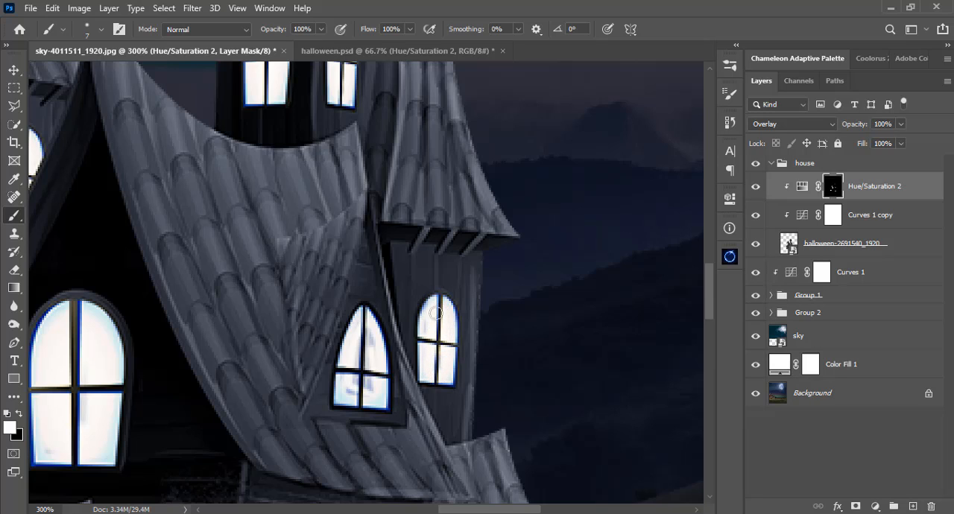
{"action": "mouse_move", "coordinate": [364, 348]}
{"action": "left_mouse_down"}
{"action": "mouse_move", "coordinate": [365, 377]}
{"action": "mouse_move", "coordinate": [353, 388]}
{"action": "mouse_move", "coordinate": [375, 385]}
{"action": "mouse_move", "coordinate": [370, 328]}
{"action": "mouse_move", "coordinate": [351, 382]}
{"action": "mouse_move", "coordinate": [366, 362]}
{"action": "mouse_move", "coordinate": [374, 386]}
{"action": "left_mouse_up"}
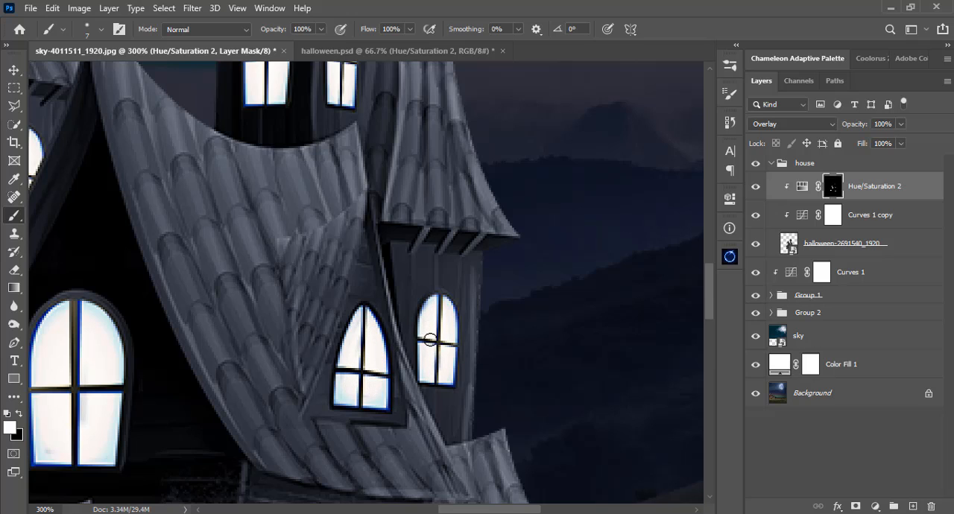
Add an Exposure adjustment clipped to the house with Exposure set to -2.73.
{"action": "key", "text": "ctrl+0"}
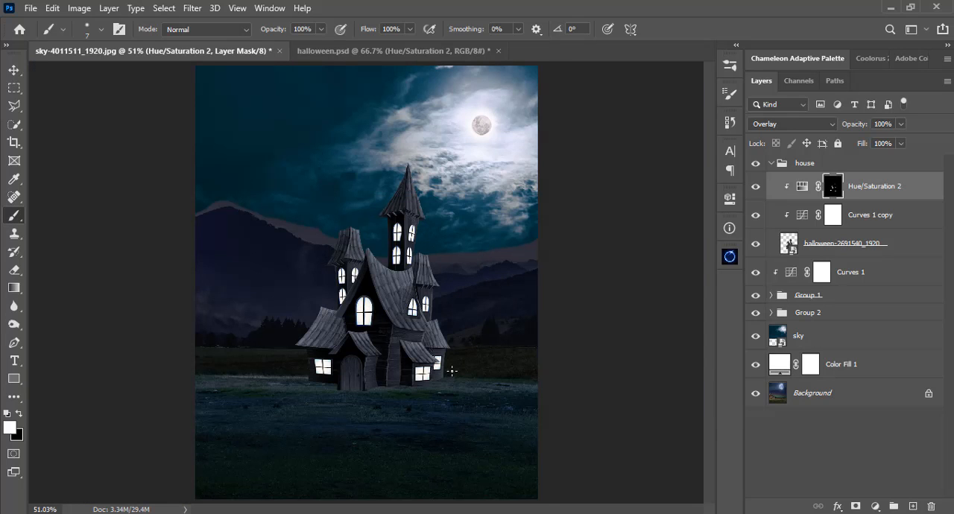
{"action": "key", "text": "v"}
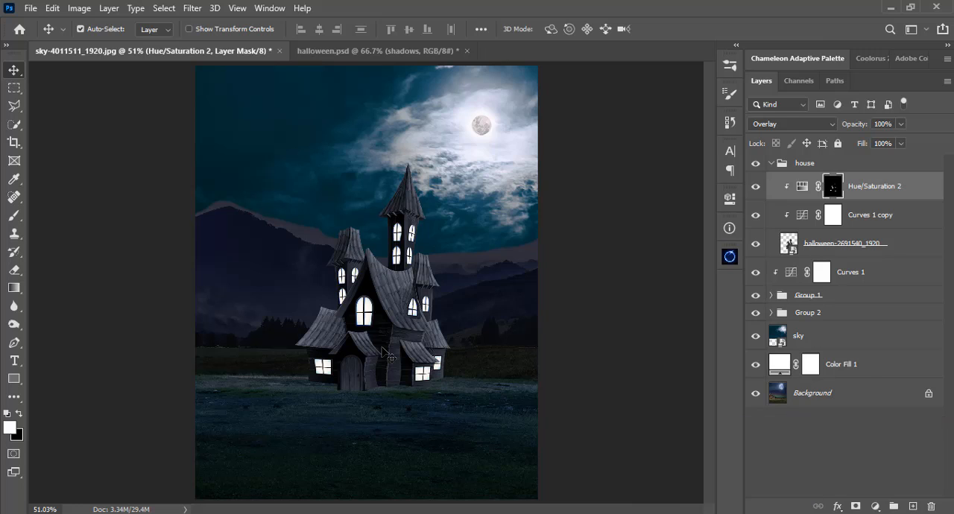
{"action": "left_click", "coordinate": [875, 507]}
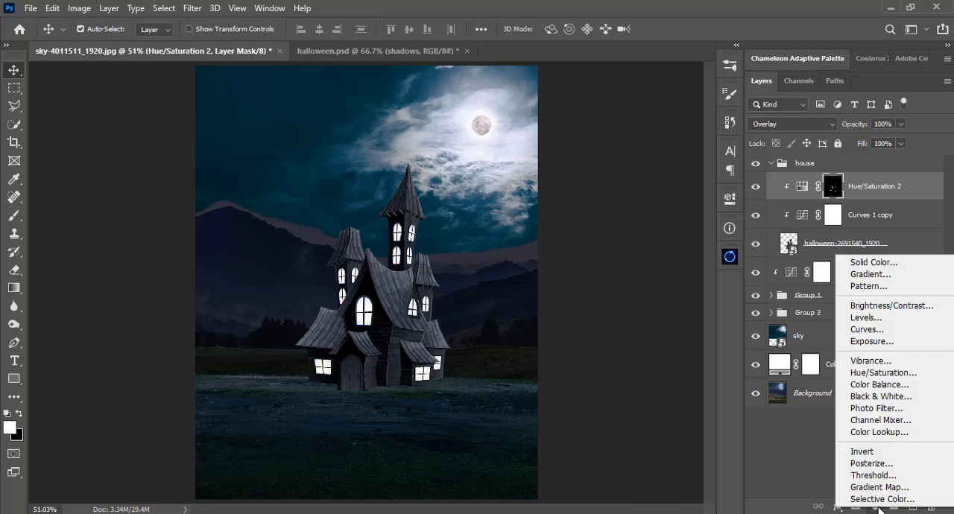
{"action": "left_click", "coordinate": [880, 343]}
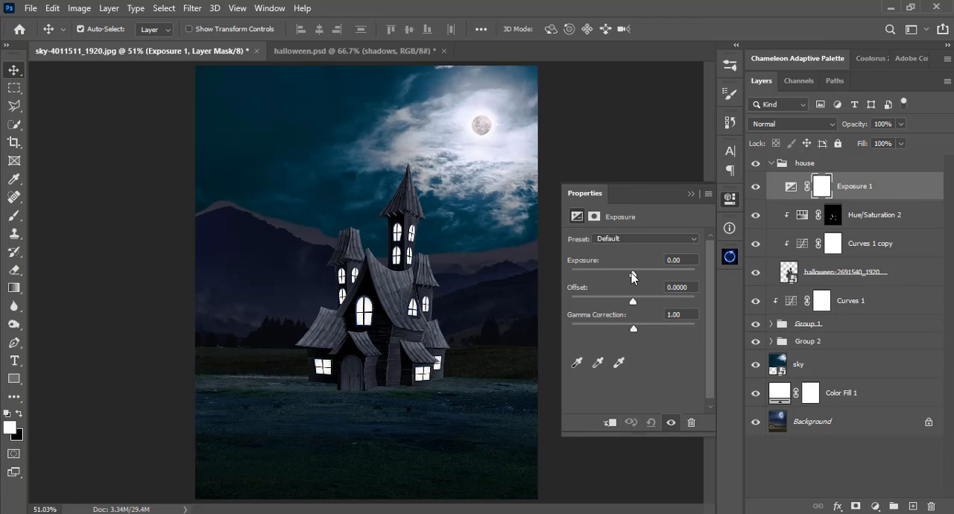
{"action": "left_click_drag", "start_coordinate": [632, 277], "coordinate": [623, 275]}
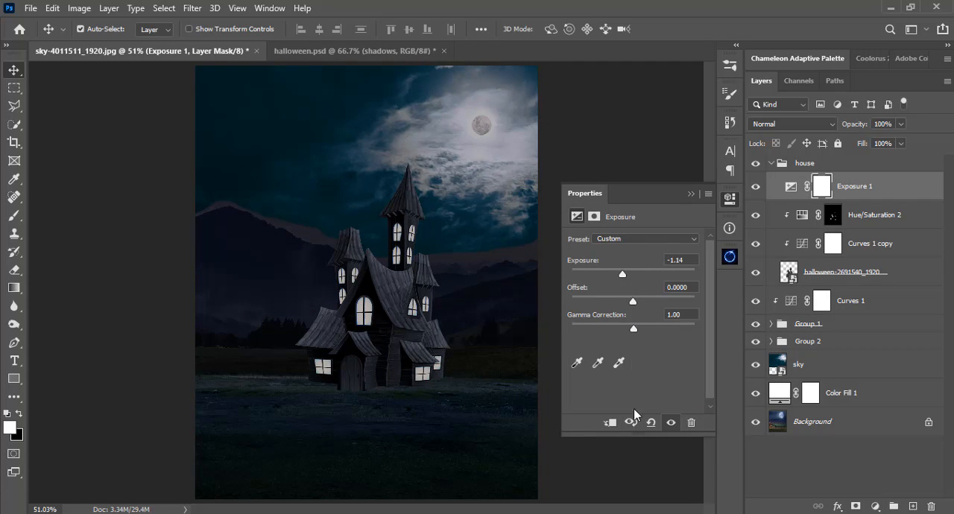
{"action": "left_click", "coordinate": [611, 423]}
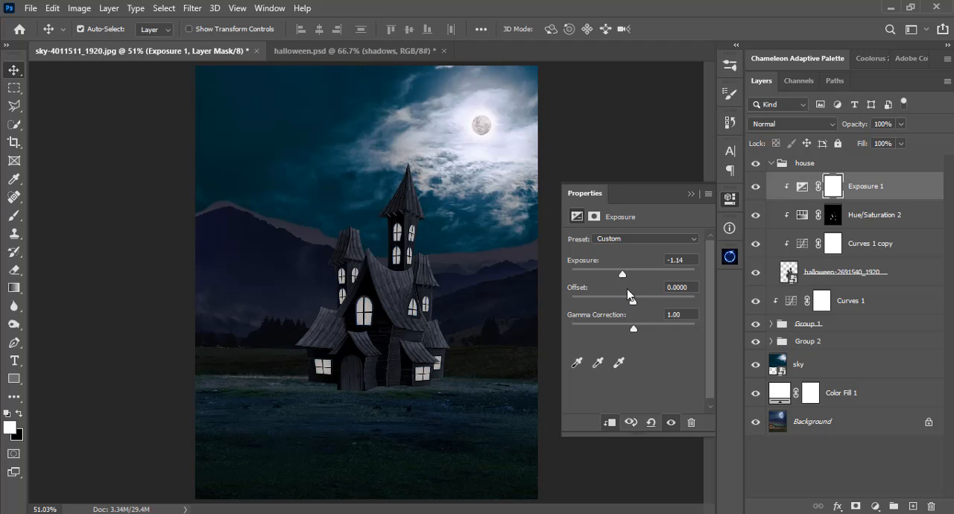
{"action": "left_click_drag", "start_coordinate": [623, 275], "coordinate": [610, 276]}
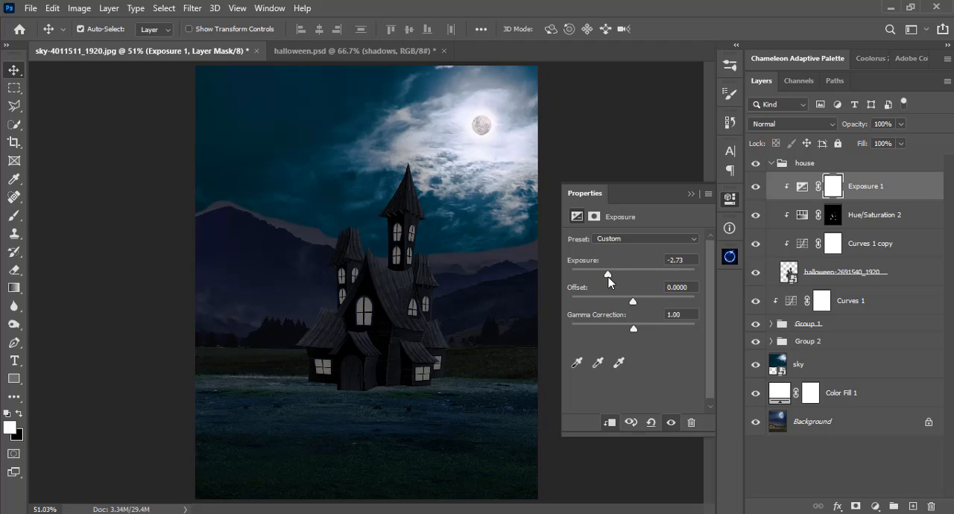
{"action": "left_click", "coordinate": [690, 193]}
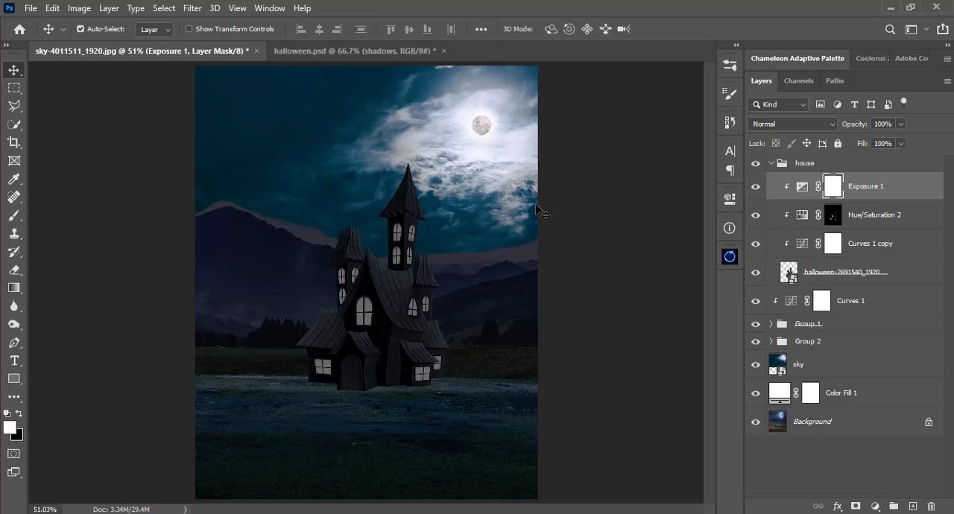
Invert the Exposure adjustment's mask to black and rename the layer "shadows".
{"action": "key", "text": "ctrl+i"}
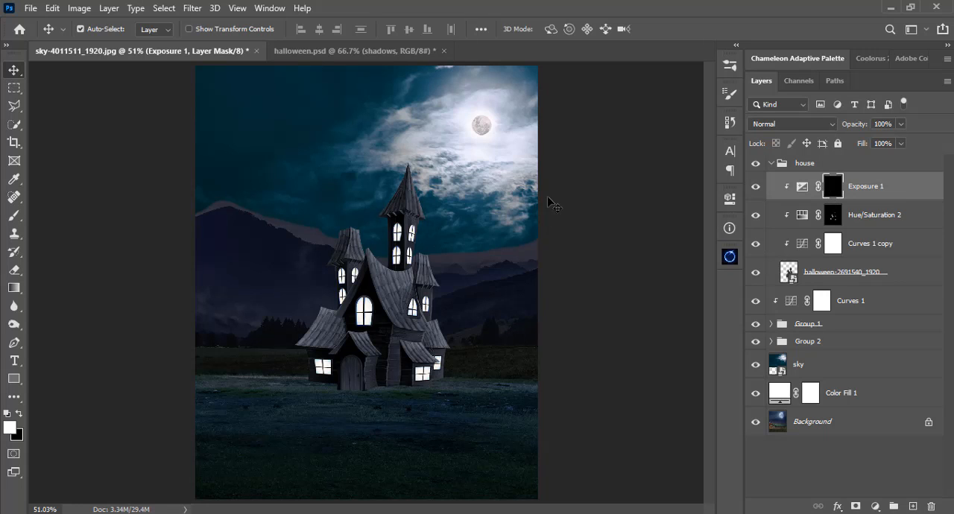
{"action": "double_click", "coordinate": [868, 189]}
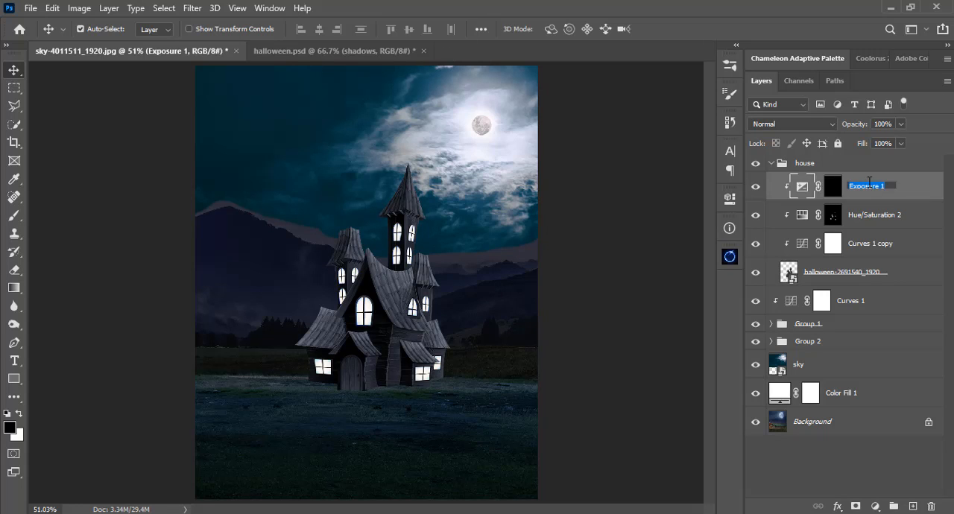
{"action": "type", "text": "shadows"}
{"action": "key", "text": "Return"}
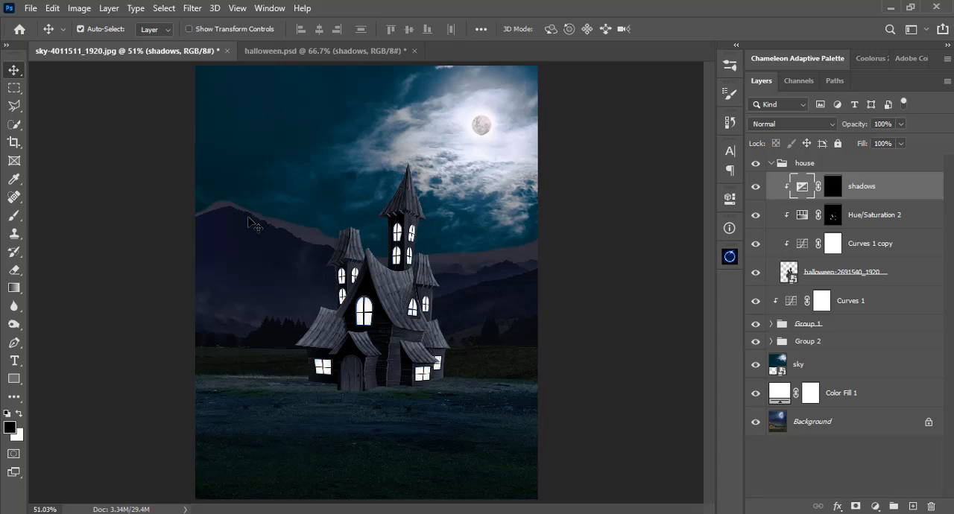
Activate the shadows layer mask and set up a white brush at 25 px, 0% hardness and 100% opacity for the central tower roof.
{"action": "scroll", "coordinate": [251, 222], "scroll_direction": "up", "scroll_amount": 4}
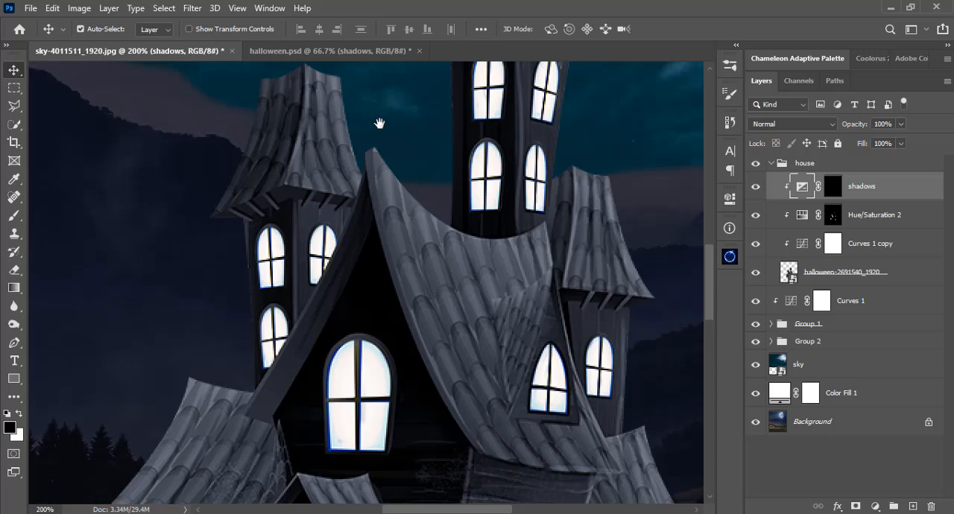
{"action": "left_click_drag", "start_coordinate": [379, 123], "coordinate": [358, 341]}
{"action": "key", "text": "b"}
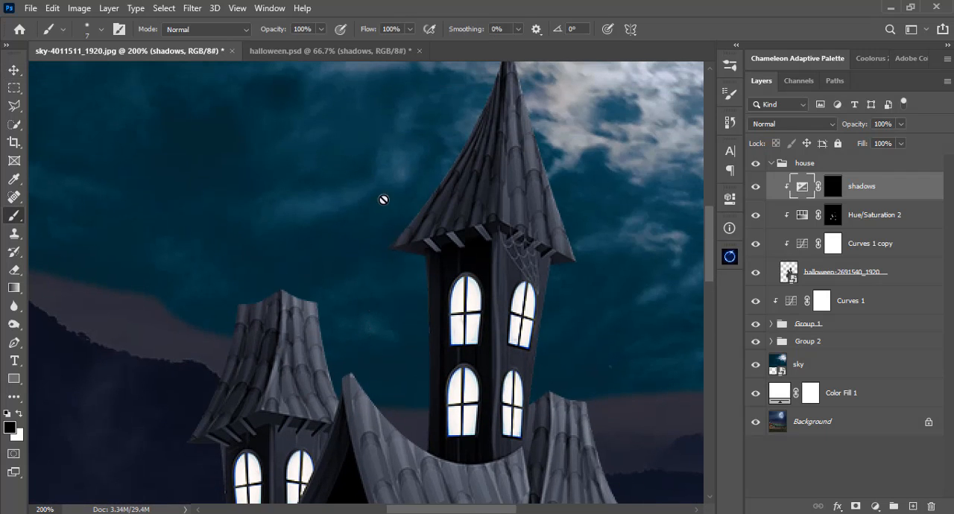
{"action": "scroll", "coordinate": [581, 239], "scroll_direction": "up", "scroll_amount": 2}
{"action": "left_click", "coordinate": [832, 188]}
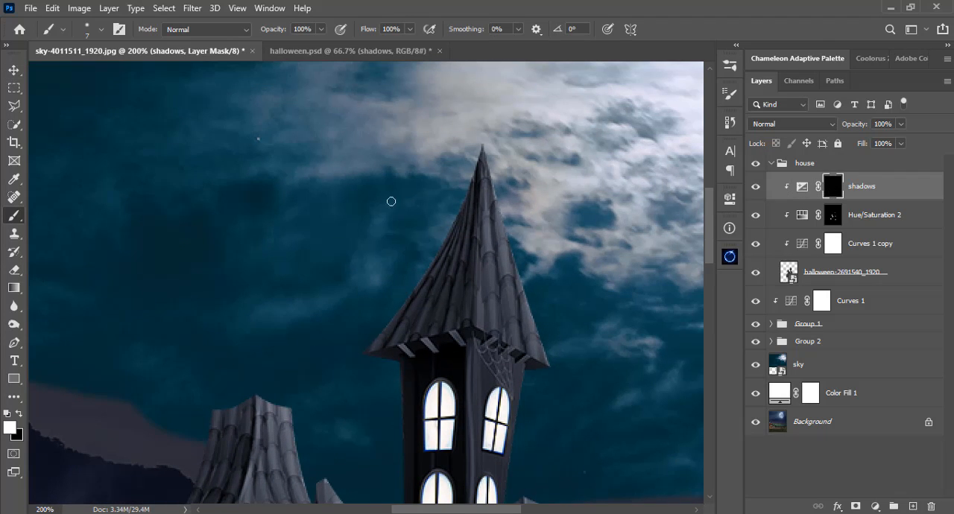
{"action": "key", "text": "x"}
{"action": "right_click", "coordinate": [385, 174]}
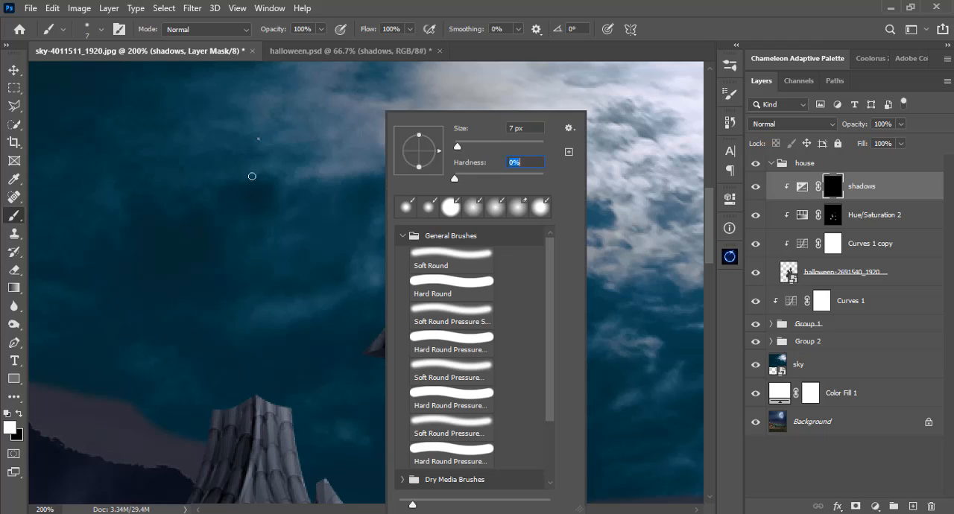
{"action": "left_click", "coordinate": [320, 30]}
{"action": "left_click", "coordinate": [391, 8]}
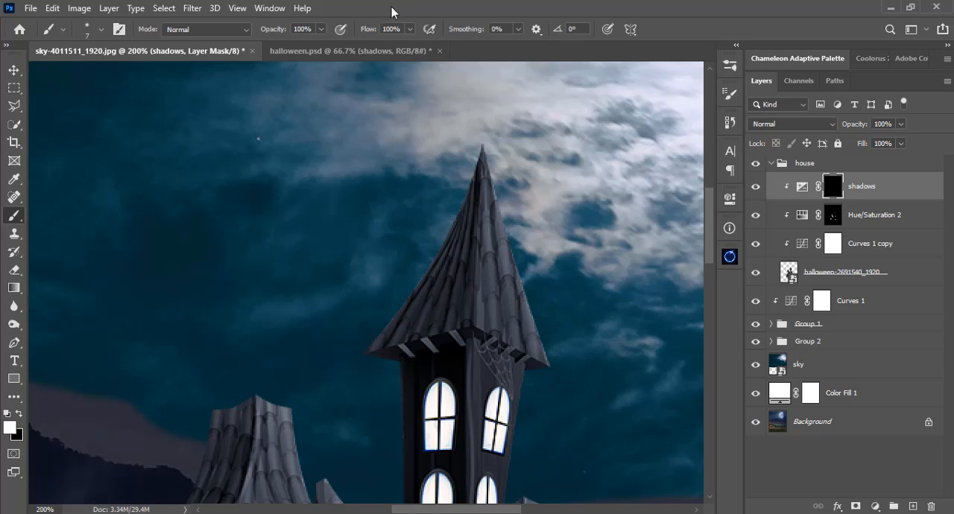
{"action": "right_click", "coordinate": [448, 252]}
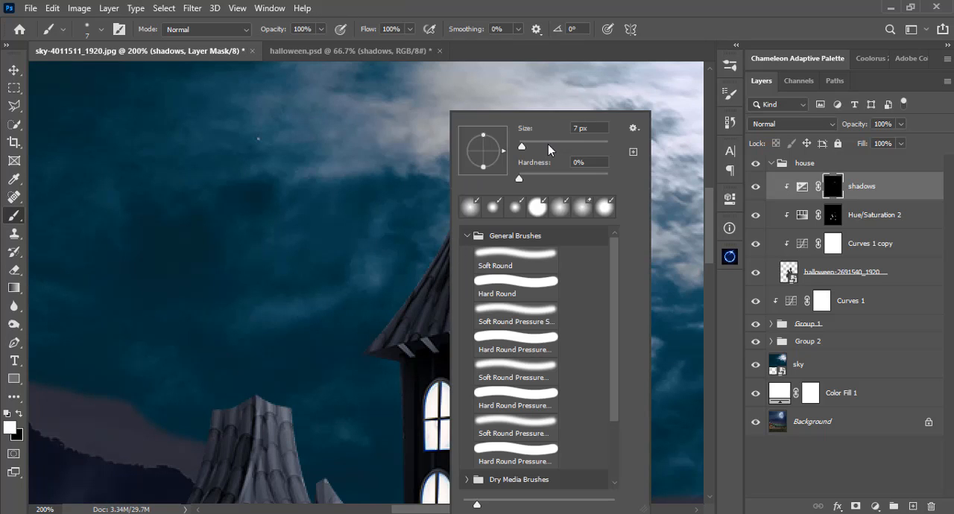
{"action": "left_click_drag", "start_coordinate": [523, 146], "coordinate": [533, 146]}
{"action": "left_click", "coordinate": [564, 9]}
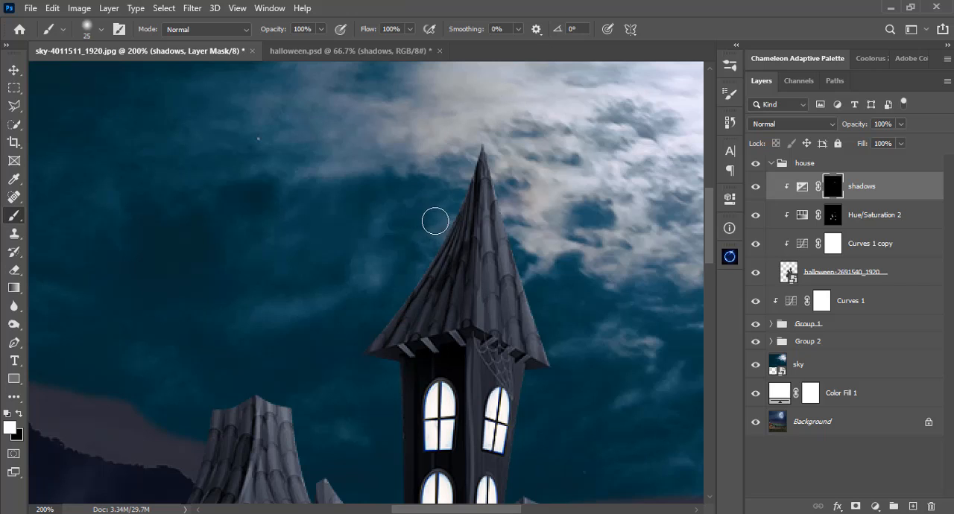
Paint white on the shadows mask along the left side of the central tower's roof, up to its tip.
{"action": "left_click_drag", "start_coordinate": [453, 221], "coordinate": [365, 332]}
{"action": "left_click_drag", "start_coordinate": [427, 266], "coordinate": [375, 323]}
{"action": "mouse_move", "coordinate": [436, 287]}
{"action": "left_mouse_down"}
{"action": "mouse_move", "coordinate": [375, 328]}
{"action": "mouse_move", "coordinate": [360, 320]}
{"action": "left_mouse_up"}
{"action": "left_click_drag", "start_coordinate": [455, 268], "coordinate": [408, 296]}
{"action": "left_click_drag", "start_coordinate": [449, 244], "coordinate": [394, 291]}
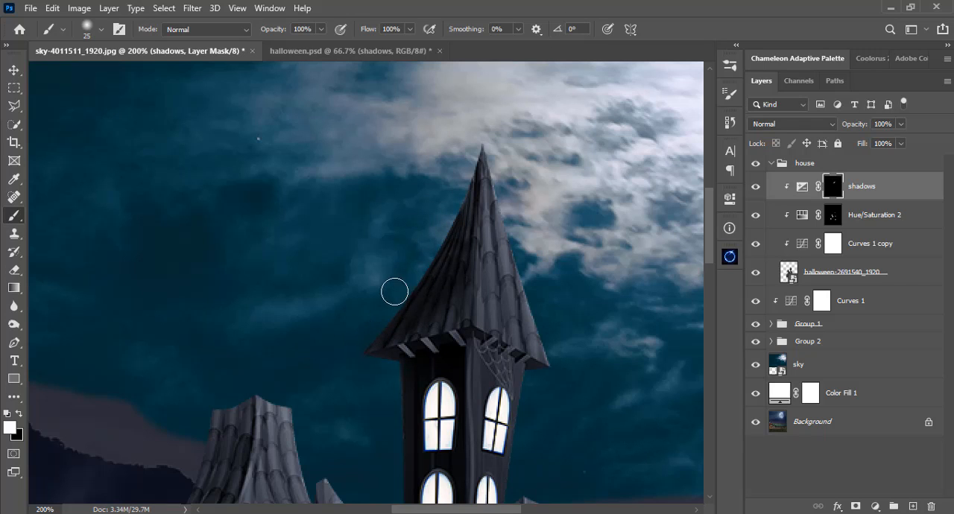
{"action": "mouse_move", "coordinate": [462, 194]}
{"action": "left_mouse_down"}
{"action": "mouse_move", "coordinate": [435, 313]}
{"action": "mouse_move", "coordinate": [414, 331]}
{"action": "left_mouse_up"}
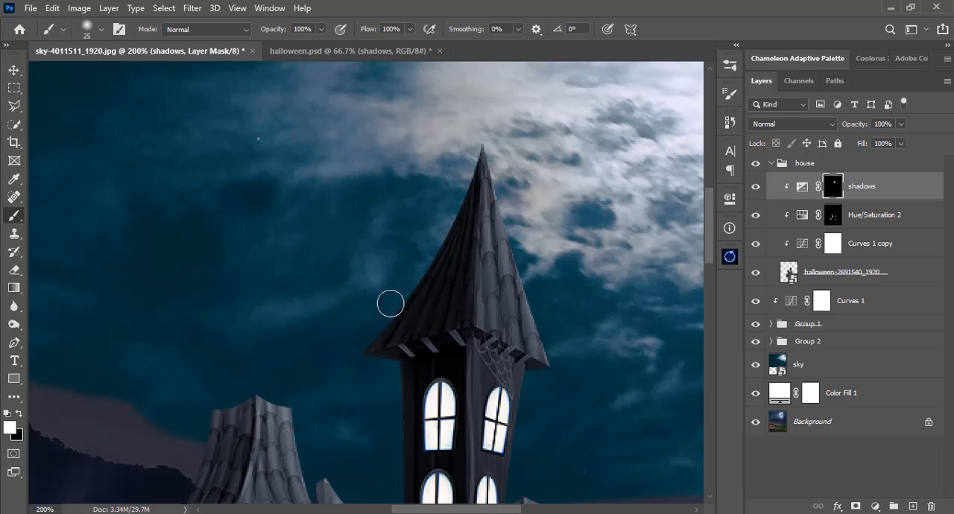
{"action": "left_click_drag", "start_coordinate": [467, 154], "coordinate": [469, 172]}
{"action": "left_click_drag", "start_coordinate": [474, 138], "coordinate": [464, 168]}
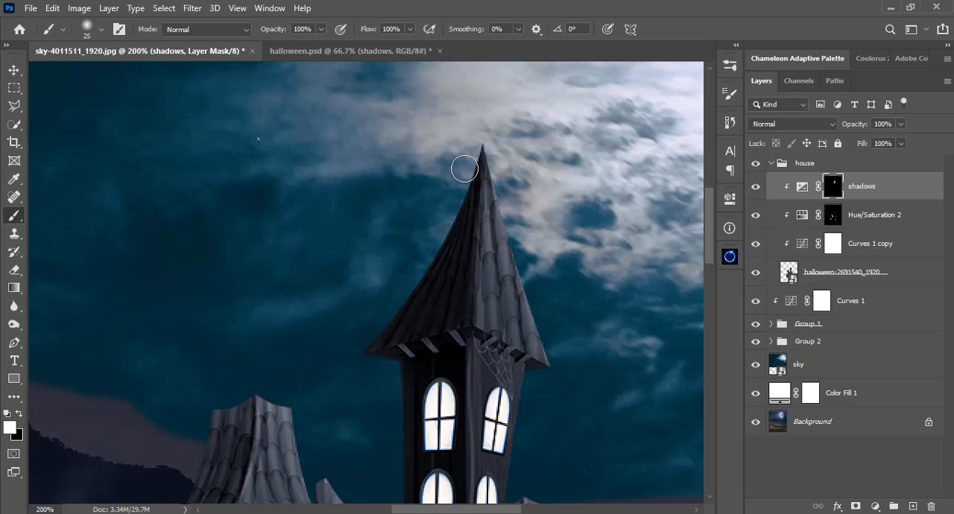
Reduce the brush opacity to 19%.
{"action": "left_click", "coordinate": [320, 30]}
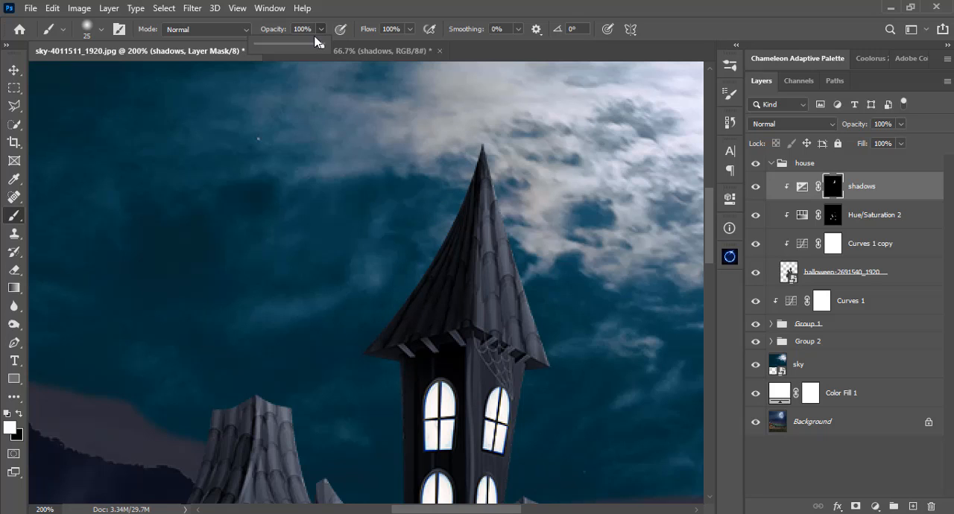
{"action": "left_click", "coordinate": [269, 44]}
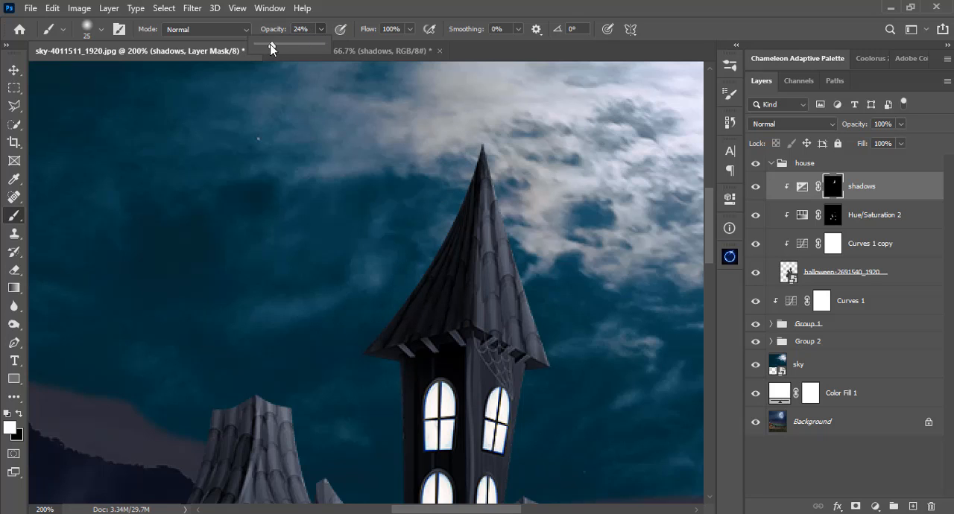
{"action": "left_click", "coordinate": [472, 3]}
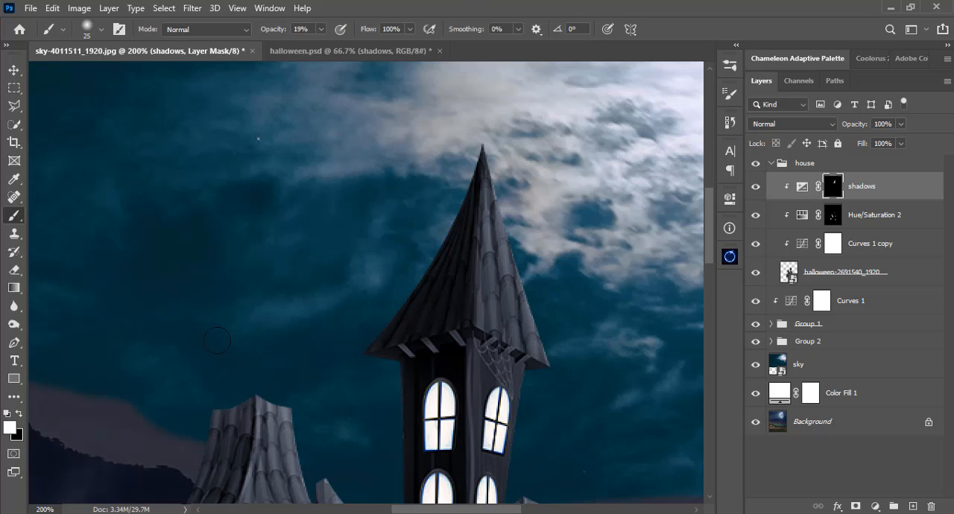
Soften the shadow on the left edge of the central tower's roof with a black brush at 44 px.
{"action": "left_click", "coordinate": [20, 415]}
{"action": "right_click", "coordinate": [333, 262]}
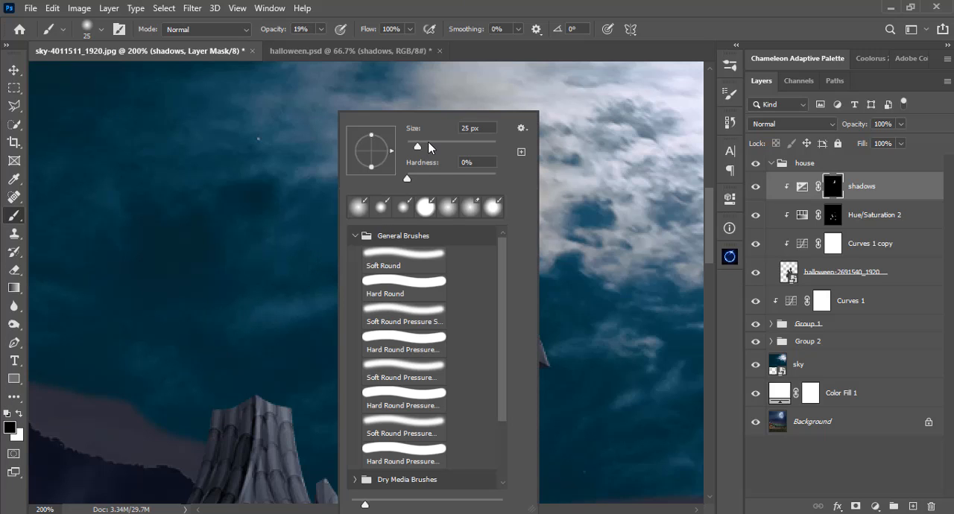
{"action": "left_click", "coordinate": [427, 146]}
{"action": "left_click", "coordinate": [439, 1]}
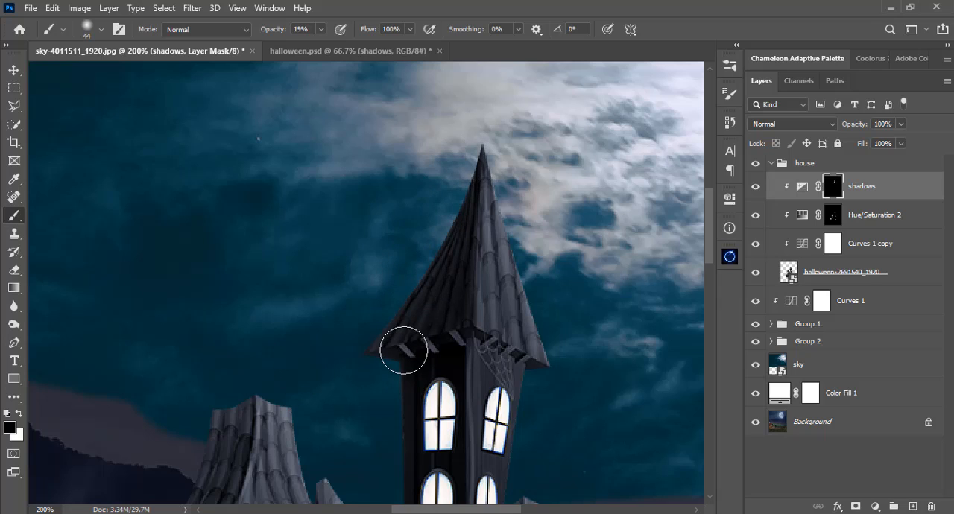
Paint white on the shadows mask beneath the central tower's eaves, using a 10 px brush at 100% opacity.
{"action": "left_click_drag", "start_coordinate": [321, 29], "coordinate": [475, 55]}
{"action": "key", "text": "x"}
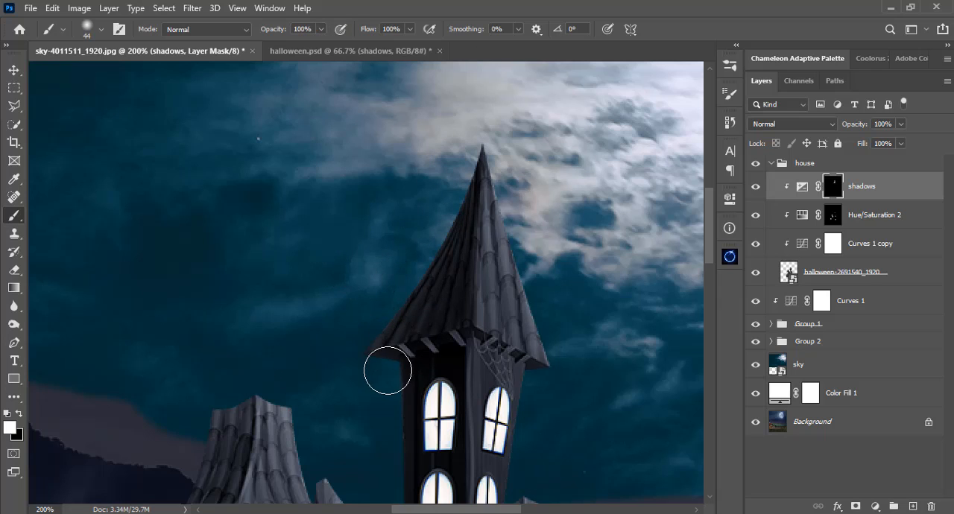
{"action": "right_click", "coordinate": [389, 369]}
{"action": "left_click", "coordinate": [470, 145]}
{"action": "left_click", "coordinate": [511, 3]}
{"action": "left_click_drag", "start_coordinate": [390, 319], "coordinate": [391, 282]}
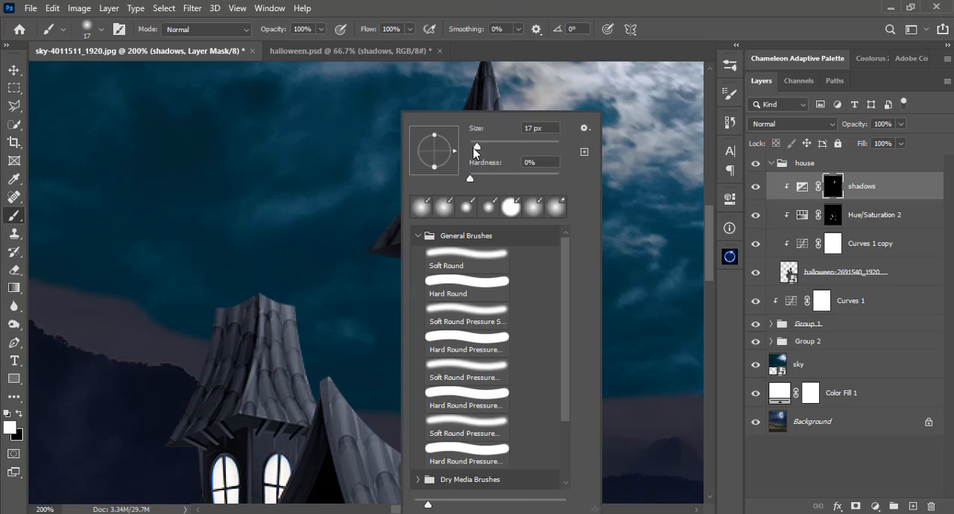
{"action": "left_click", "coordinate": [473, 147]}
{"action": "key", "text": "Return"}
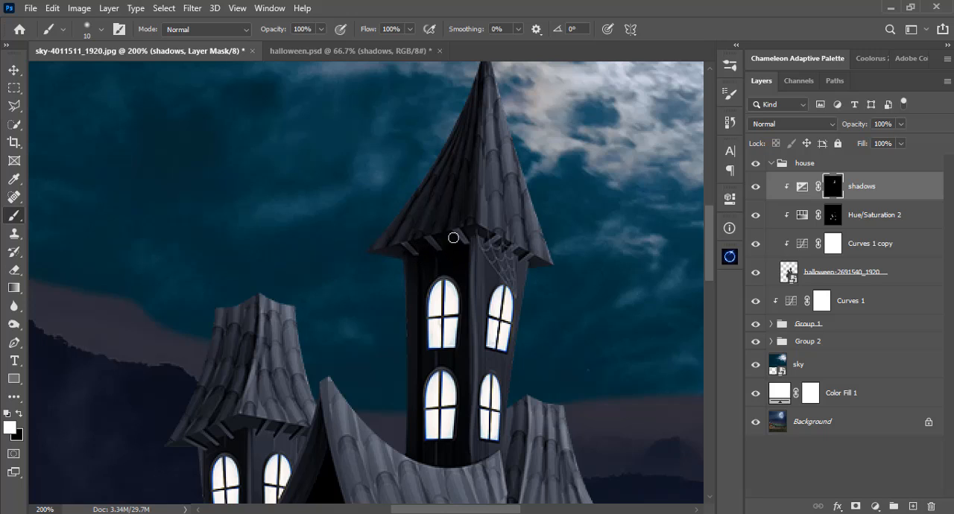
{"action": "left_click_drag", "start_coordinate": [455, 231], "coordinate": [469, 247]}
{"action": "left_click_drag", "start_coordinate": [398, 243], "coordinate": [383, 257]}
Paint a shadow down the left side of the left tower's roof with a 30 px white brush.
{"action": "left_click_drag", "start_coordinate": [332, 350], "coordinate": [410, 293]}
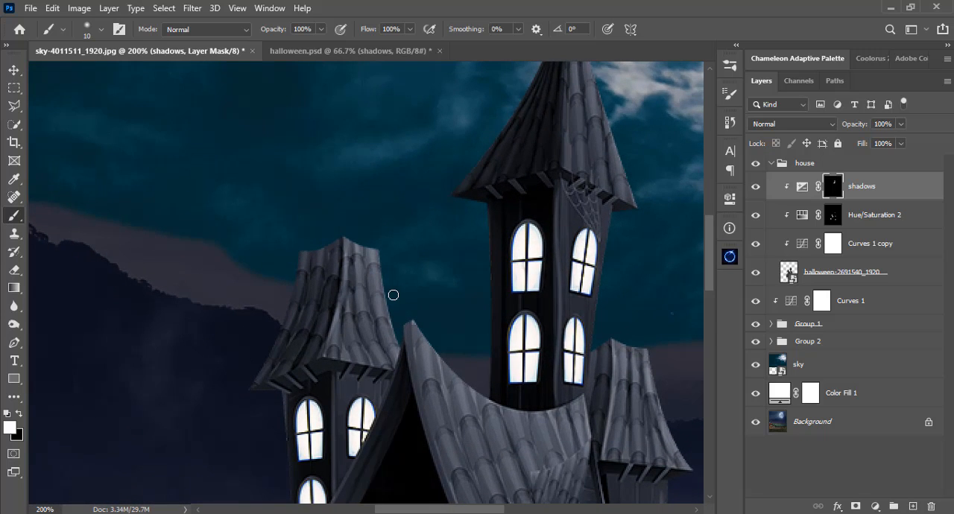
{"action": "key", "text": "]"}
{"action": "key", "text": "]"}
{"action": "key", "text": "]"}
{"action": "mouse_move", "coordinate": [315, 260]}
{"action": "left_mouse_down"}
{"action": "mouse_move", "coordinate": [277, 321]}
{"action": "mouse_move", "coordinate": [308, 284]}
{"action": "mouse_move", "coordinate": [269, 322]}
{"action": "mouse_move", "coordinate": [296, 345]}
{"action": "mouse_move", "coordinate": [319, 308]}
{"action": "mouse_move", "coordinate": [276, 347]}
{"action": "left_mouse_up"}
Paint a shadow along the left edge of the right tower's roof with a smaller white brush.
{"action": "left_click_drag", "start_coordinate": [445, 437], "coordinate": [342, 261]}
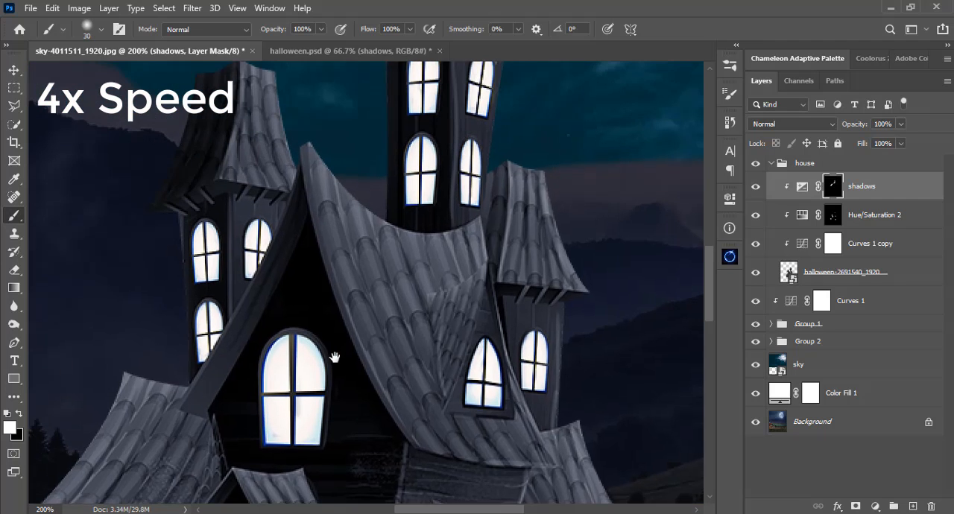
{"action": "key", "text": "["}
{"action": "key", "text": "["}
{"action": "key", "text": "["}
{"action": "key", "text": "["}
{"action": "mouse_move", "coordinate": [498, 206]}
{"action": "left_mouse_down"}
{"action": "mouse_move", "coordinate": [496, 228]}
{"action": "mouse_move", "coordinate": [488, 226]}
{"action": "left_mouse_up"}
Paint a shadow over the house's lower-left roof, finishing its narrow edges with an 8 px white brush.
{"action": "key", "text": "]"}
{"action": "key", "text": "]"}
{"action": "mouse_move", "coordinate": [293, 395]}
{"action": "left_mouse_down"}
{"action": "mouse_move", "coordinate": [379, 215]}
{"action": "mouse_move", "coordinate": [486, 237]}
{"action": "left_mouse_up"}
{"action": "key", "text": "]"}
{"action": "mouse_move", "coordinate": [391, 282]}
{"action": "left_mouse_down"}
{"action": "mouse_move", "coordinate": [357, 359]}
{"action": "mouse_move", "coordinate": [248, 348]}
{"action": "mouse_move", "coordinate": [333, 209]}
{"action": "mouse_move", "coordinate": [246, 336]}
{"action": "mouse_move", "coordinate": [365, 286]}
{"action": "mouse_move", "coordinate": [401, 290]}
{"action": "mouse_move", "coordinate": [343, 364]}
{"action": "mouse_move", "coordinate": [375, 275]}
{"action": "mouse_move", "coordinate": [360, 279]}
{"action": "mouse_move", "coordinate": [393, 266]}
{"action": "mouse_move", "coordinate": [349, 264]}
{"action": "mouse_move", "coordinate": [320, 223]}
{"action": "left_mouse_up"}
{"action": "key", "text": "["}
{"action": "key", "text": "["}
{"action": "key", "text": "["}
{"action": "key", "text": "["}
{"action": "key", "text": "["}
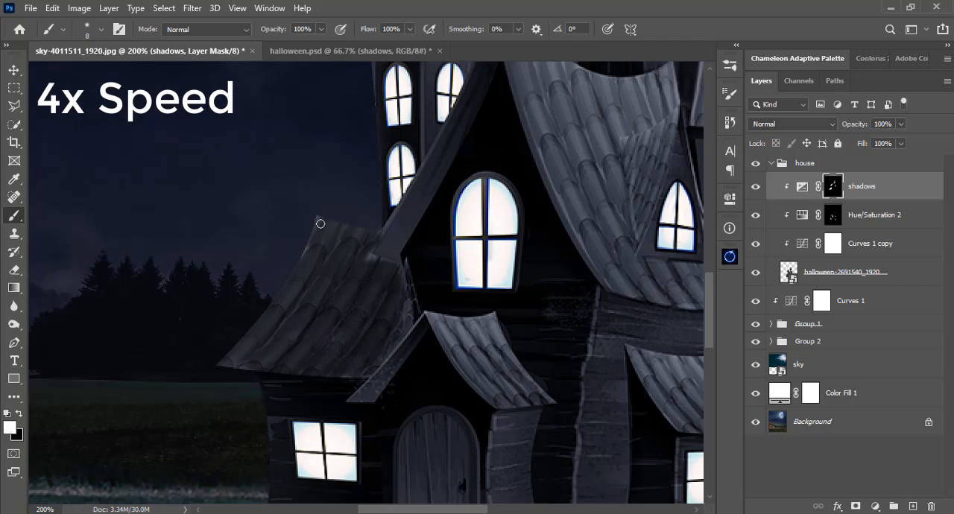
{"action": "mouse_move", "coordinate": [399, 303]}
{"action": "left_mouse_down"}
{"action": "mouse_move", "coordinate": [373, 364]}
{"action": "mouse_move", "coordinate": [409, 262]}
{"action": "mouse_move", "coordinate": [409, 271]}
{"action": "left_mouse_up"}
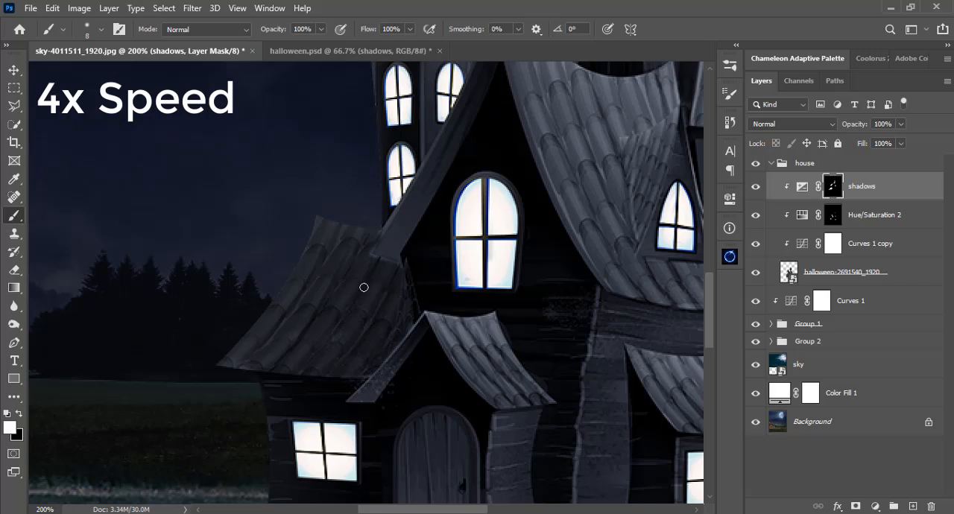
Paint a shadow on the left slope of the small dormer roof beside the right tower.
{"action": "left_click_drag", "start_coordinate": [532, 339], "coordinate": [185, 364]}
{"action": "left_click_drag", "start_coordinate": [363, 217], "coordinate": [484, 352]}
{"action": "mouse_move", "coordinate": [415, 309]}
{"action": "left_mouse_down"}
{"action": "mouse_move", "coordinate": [419, 294]}
{"action": "mouse_move", "coordinate": [413, 376]}
{"action": "mouse_move", "coordinate": [404, 260]}
{"action": "mouse_move", "coordinate": [440, 276]}
{"action": "mouse_move", "coordinate": [401, 313]}
{"action": "mouse_move", "coordinate": [410, 389]}
{"action": "left_mouse_up"}
{"action": "scroll", "coordinate": [431, 340], "scroll_direction": "up", "scroll_amount": 2}
Set up a black brush at 31 px and 18% opacity for softening the painted shadows.
{"action": "right_click", "coordinate": [349, 298]}
{"action": "left_click", "coordinate": [321, 29]}
{"action": "left_click_drag", "start_coordinate": [424, 147], "coordinate": [490, 146]}
{"action": "left_click", "coordinate": [270, 44]}
{"action": "right_click", "coordinate": [407, 260]}
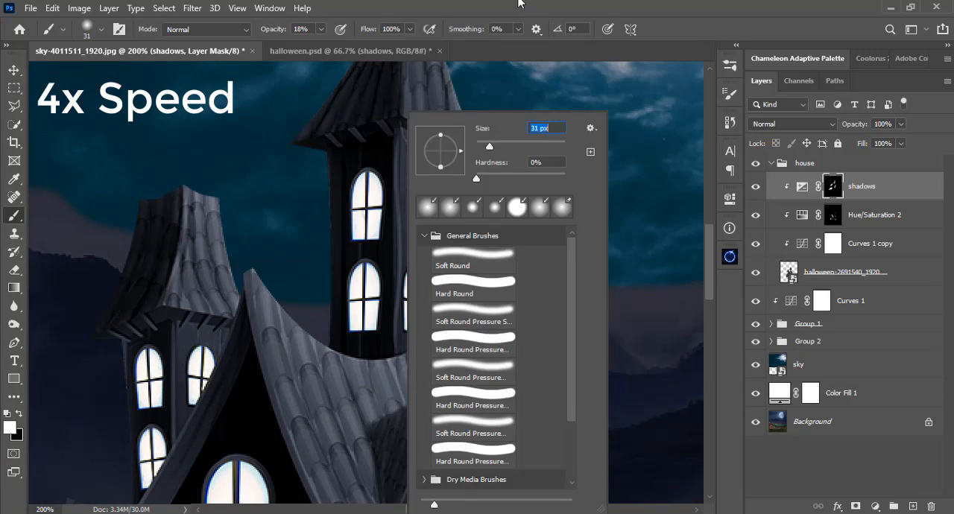
{"action": "left_click", "coordinate": [520, 2]}
{"action": "key", "text": "x"}
{"action": "scroll", "coordinate": [417, 328], "scroll_direction": "down", "scroll_amount": 3}
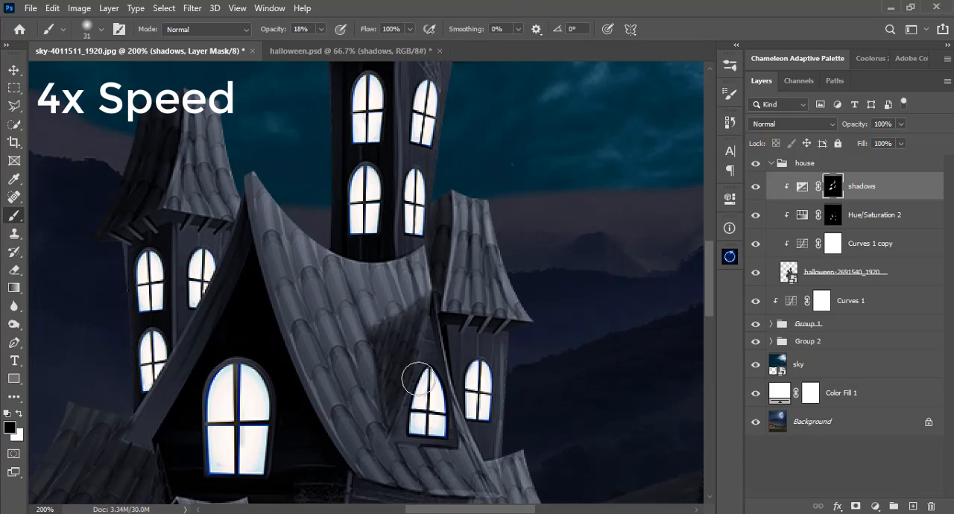
Soften the shadows on the left tower's roof and the lower-left roof with the black brush, enlarging it from 35 to 70 px.
{"action": "key", "text": "bracketright"}
{"action": "key", "text": "bracketright"}
{"action": "key", "text": "bracketright"}
{"action": "key", "text": "bracketright"}
{"action": "key", "text": "bracketleft"}
{"action": "key", "text": "bracketleft"}
{"action": "key", "text": "bracketleft"}
{"action": "key", "text": "bracketleft"}
{"action": "key", "text": "bracketleft"}
{"action": "left_click_drag", "start_coordinate": [127, 196], "coordinate": [334, 301]}
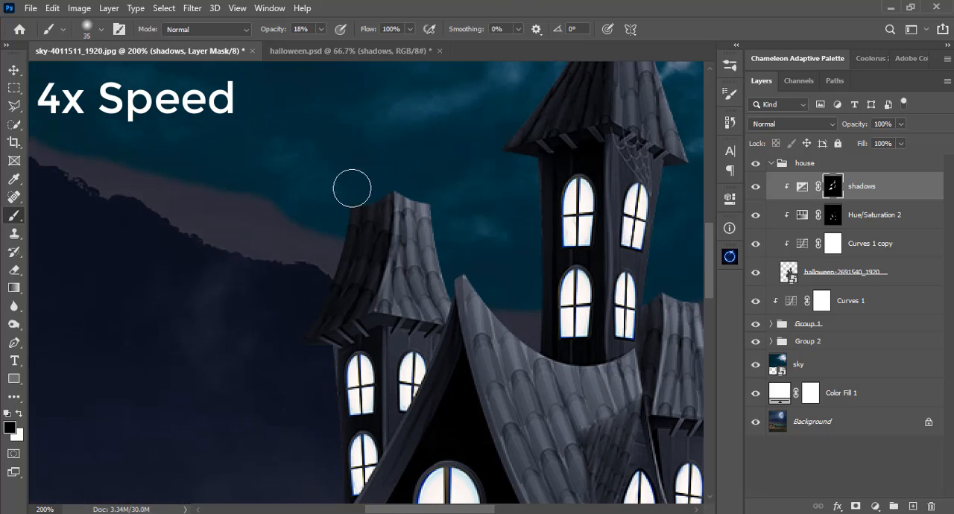
{"action": "left_click_drag", "start_coordinate": [327, 435], "coordinate": [424, 155]}
{"action": "key", "text": "bracketright"}
{"action": "key", "text": "bracketright"}
{"action": "key", "text": "bracketright"}
{"action": "key", "text": "bracketright"}
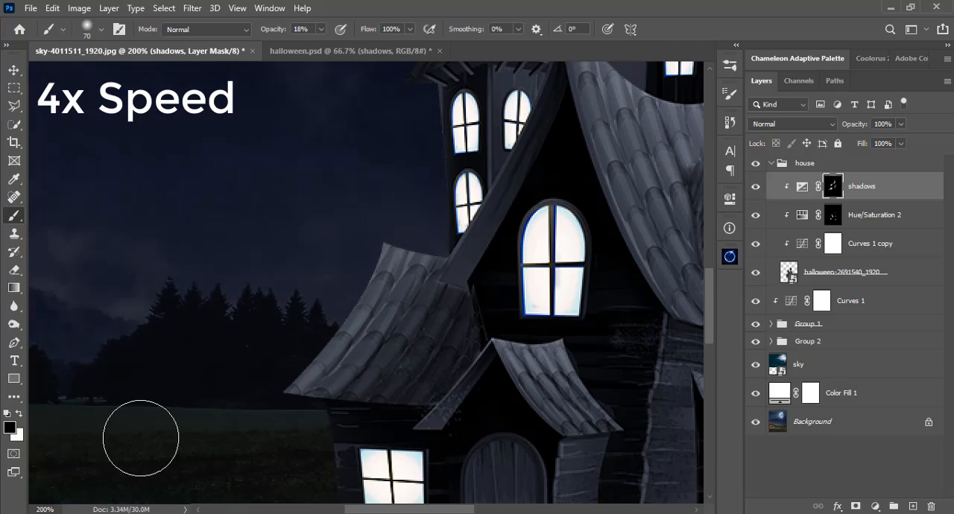
Paint white at 100% opacity with a fine brush under the eaves on the left side of the left tower.
{"action": "key", "text": "x"}
{"action": "left_click_drag", "start_coordinate": [410, 343], "coordinate": [356, 345]}
{"action": "left_click_drag", "start_coordinate": [390, 127], "coordinate": [410, 331]}
{"action": "key", "text": "bracketleft"}
{"action": "key", "text": "bracketleft"}
{"action": "key", "text": "bracketleft"}
{"action": "key", "text": "bracketleft"}
{"action": "key", "text": "bracketleft"}
{"action": "left_click", "coordinate": [321, 30]}
{"action": "left_click_drag", "start_coordinate": [318, 44], "coordinate": [373, 45]}
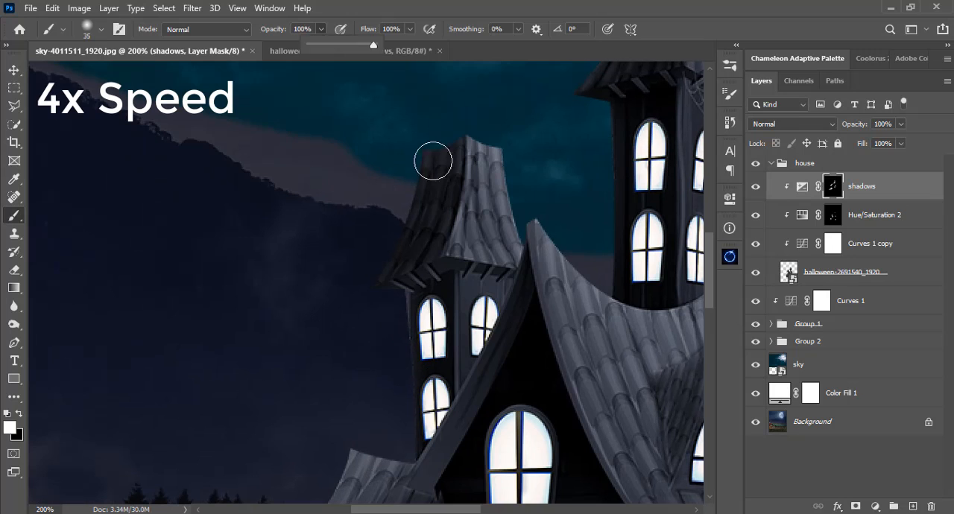
{"action": "right_click", "coordinate": [439, 160]}
{"action": "left_click_drag", "start_coordinate": [520, 147], "coordinate": [511, 146]}
{"action": "mouse_move", "coordinate": [414, 280]}
{"action": "left_mouse_down"}
{"action": "mouse_move", "coordinate": [430, 288]}
{"action": "mouse_move", "coordinate": [409, 301]}
{"action": "left_mouse_up"}
Fit the whole image in view and compare the house with and without the shadows layer.
{"action": "mouse_move", "coordinate": [643, 348]}
{"action": "left_mouse_down"}
{"action": "mouse_move", "coordinate": [392, 239]}
{"action": "mouse_move", "coordinate": [385, 316]}
{"action": "left_mouse_up"}
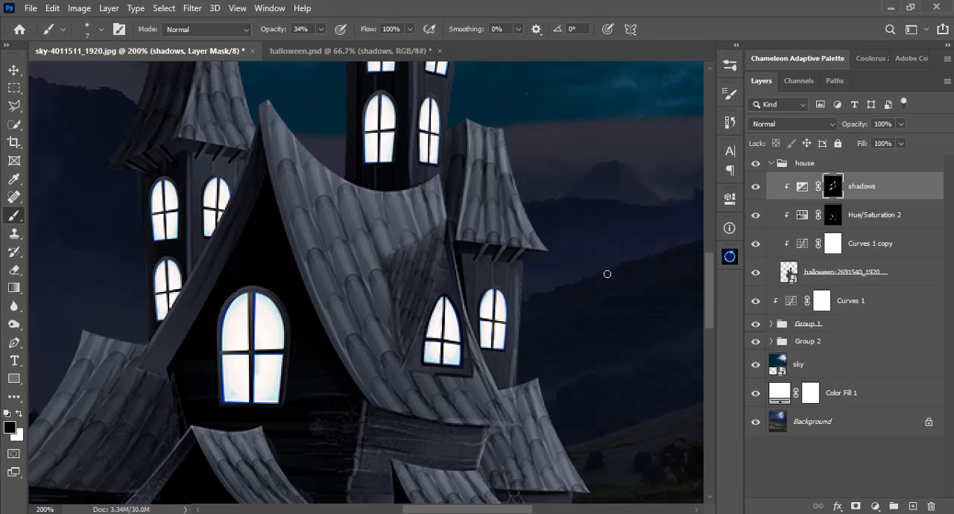
{"action": "left_click_drag", "start_coordinate": [509, 203], "coordinate": [544, 328]}
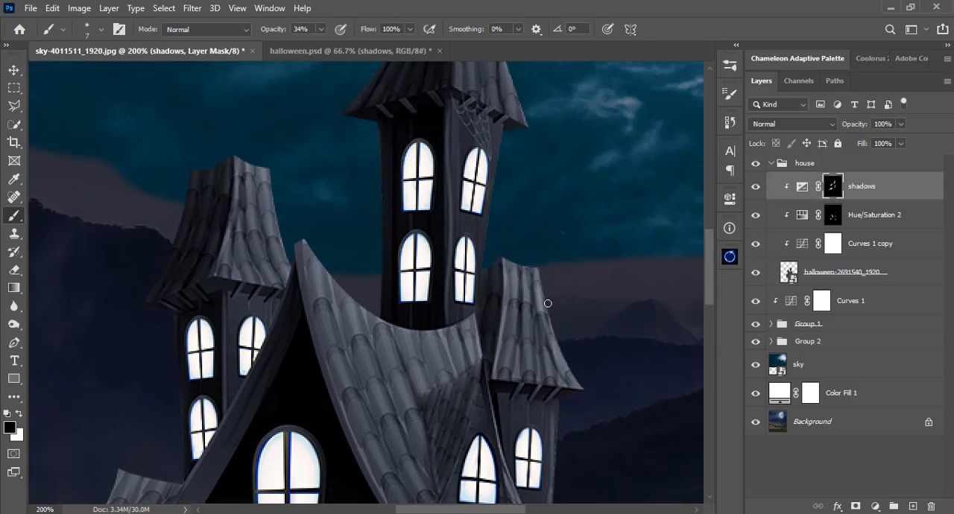
{"action": "key", "text": "ctrl+0"}
{"action": "left_click", "coordinate": [759, 189]}
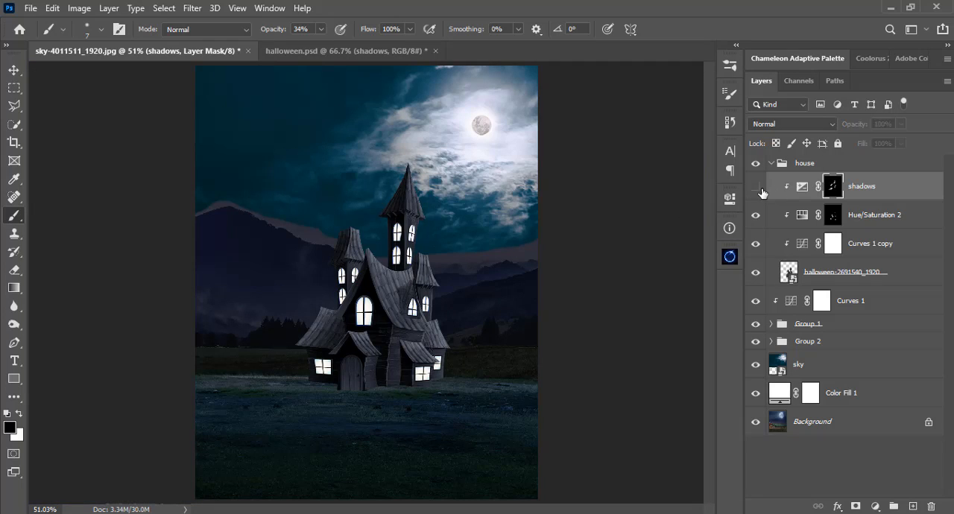
{"action": "left_click", "coordinate": [759, 189]}
{"action": "left_click", "coordinate": [760, 190]}
{"action": "left_click", "coordinate": [761, 189]}
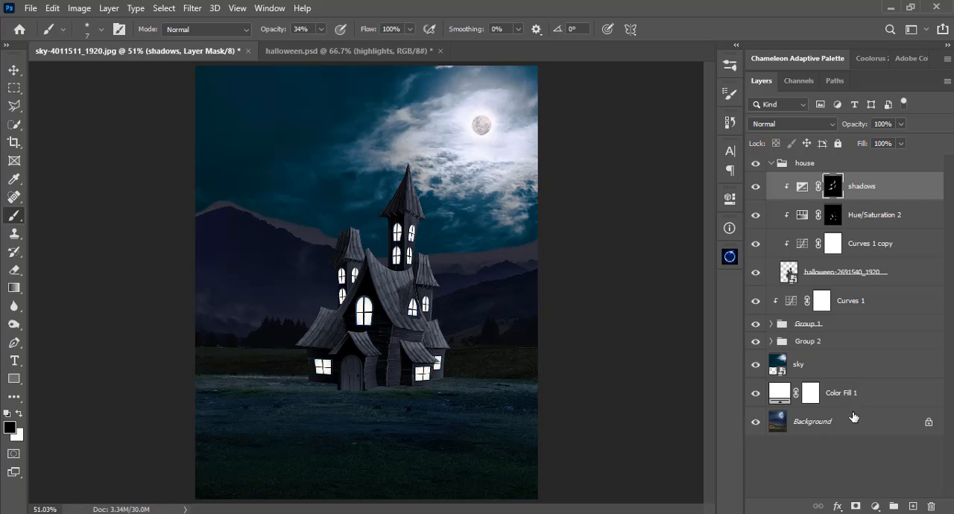
Add an Exposure adjustment above the shadows layer, clip it to the house, and set exposure to +1.74 and offset to +0.0170.
{"action": "left_click", "coordinate": [874, 506]}
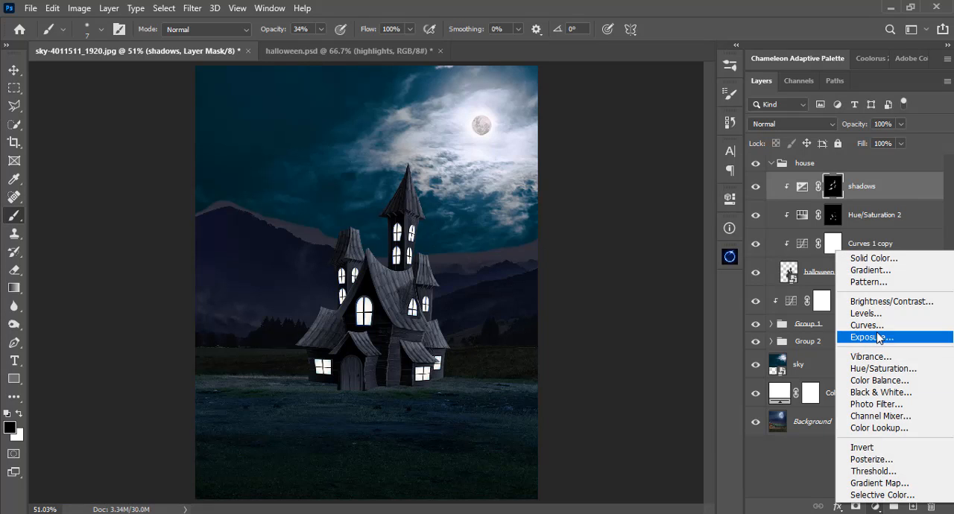
{"action": "left_click", "coordinate": [878, 335]}
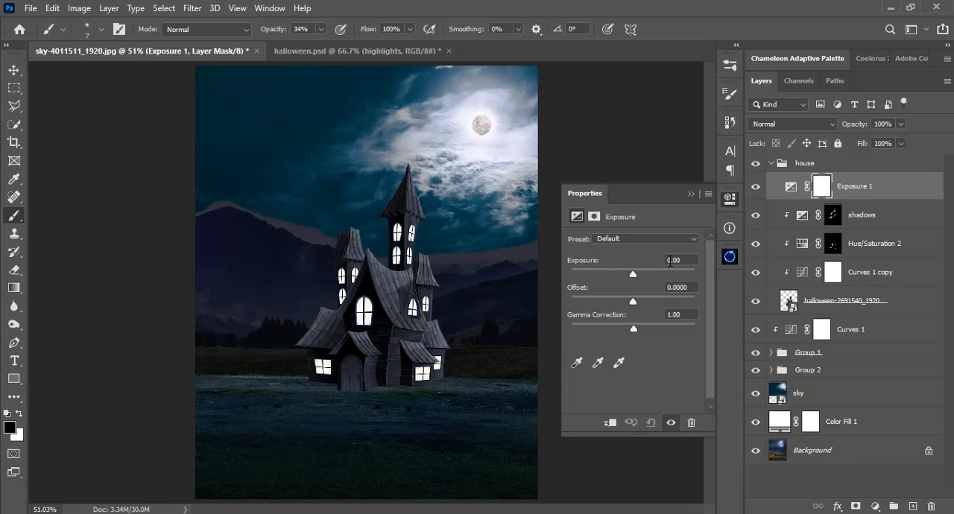
{"action": "left_click", "coordinate": [610, 422]}
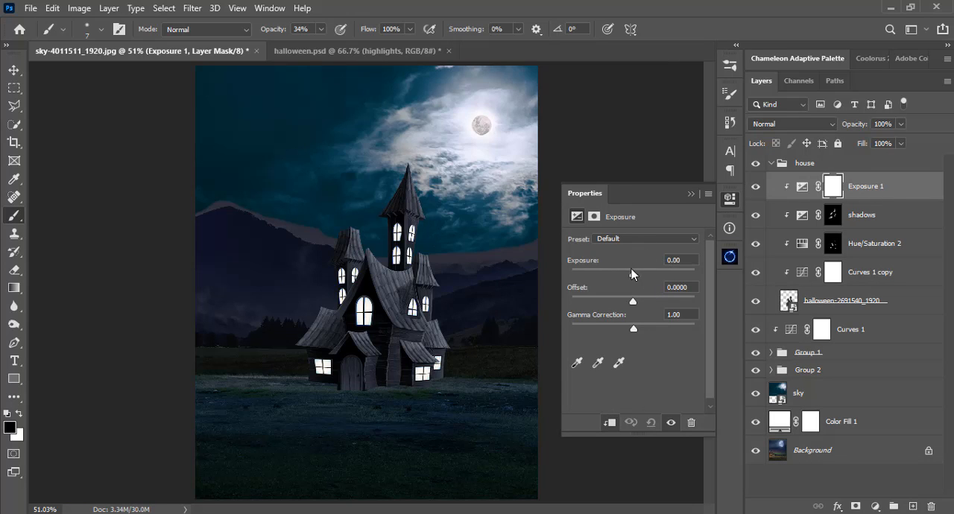
{"action": "mouse_move", "coordinate": [632, 276]}
{"action": "left_mouse_down"}
{"action": "mouse_move", "coordinate": [648, 273]}
{"action": "mouse_move", "coordinate": [623, 279]}
{"action": "mouse_move", "coordinate": [649, 282]}
{"action": "left_mouse_up"}
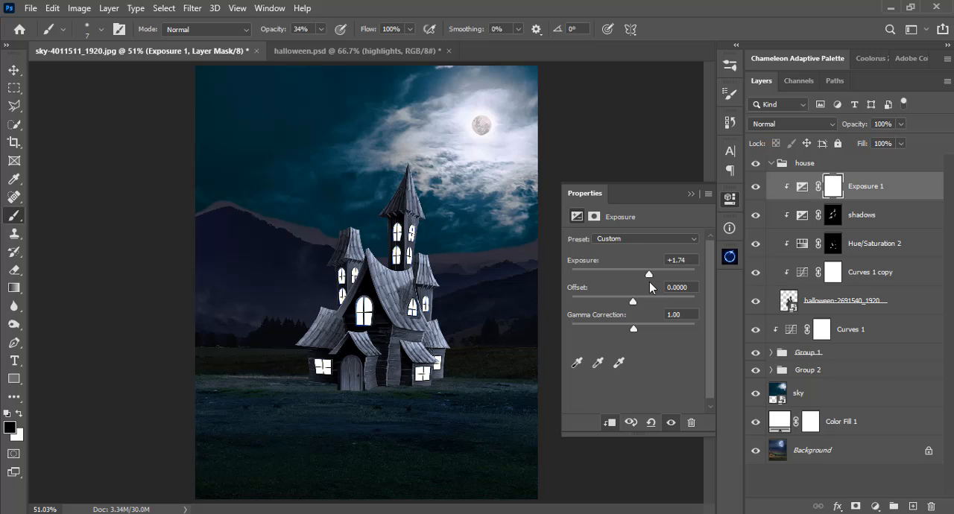
{"action": "left_click_drag", "start_coordinate": [634, 302], "coordinate": [636, 302]}
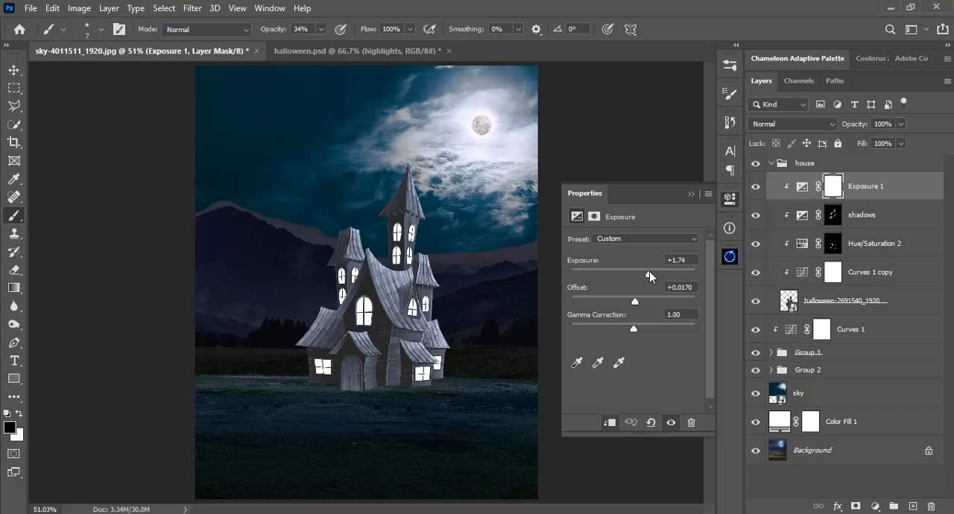
Set the new Exposure adjustment's exposure to +1.44 and gamma correction to 1.27.
{"action": "left_click_drag", "start_coordinate": [649, 272], "coordinate": [647, 272]}
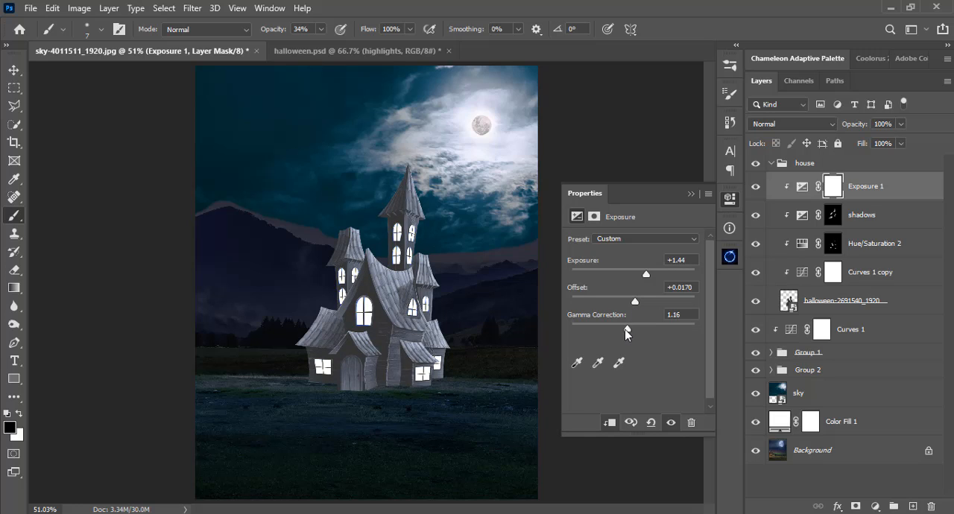
{"action": "left_click_drag", "start_coordinate": [627, 330], "coordinate": [625, 328]}
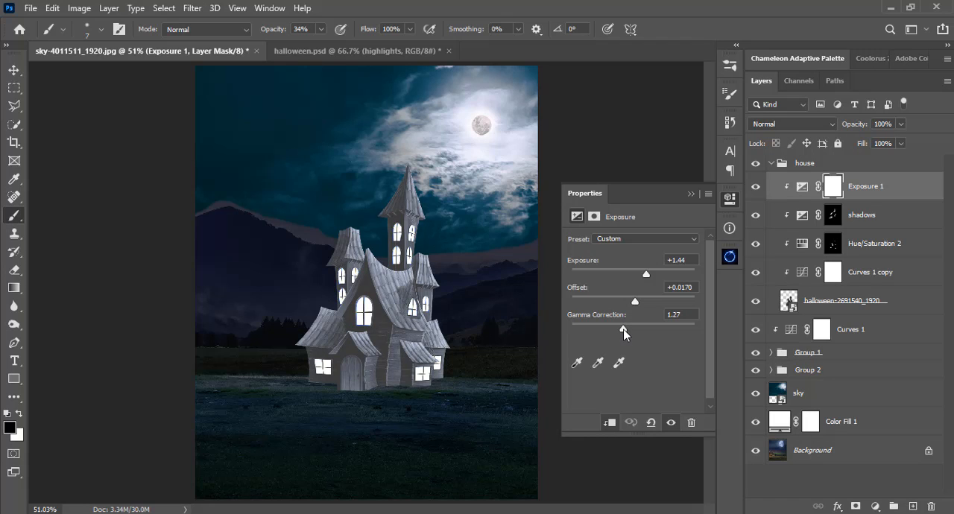
{"action": "left_click", "coordinate": [690, 195]}
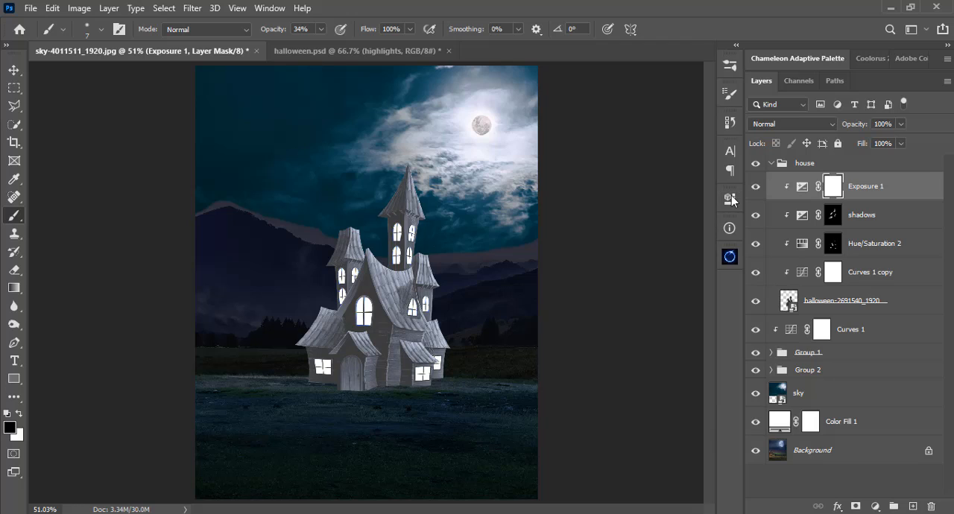
Rename the new Exposure layer as highlights and invert its mask to black.
{"action": "double_click", "coordinate": [866, 186]}
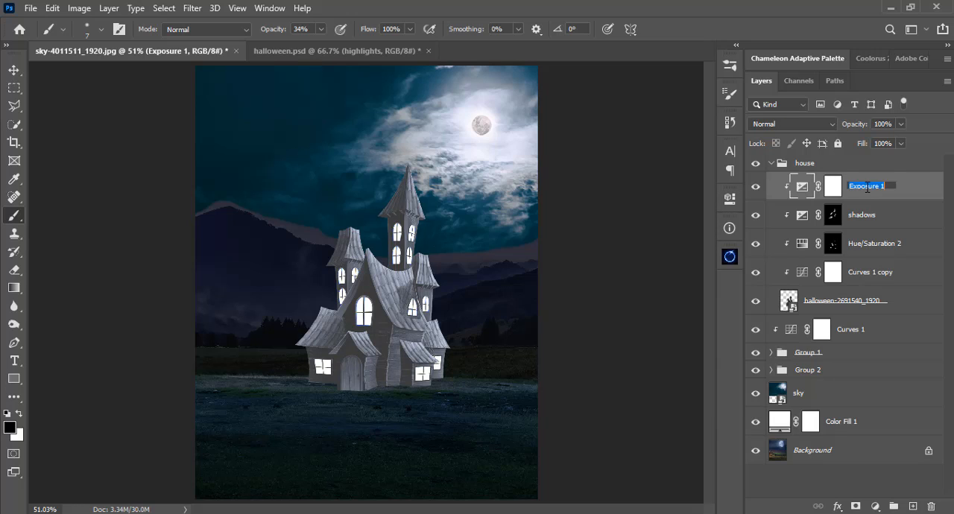
{"action": "type", "text": "H"}
{"action": "key", "text": "Return"}
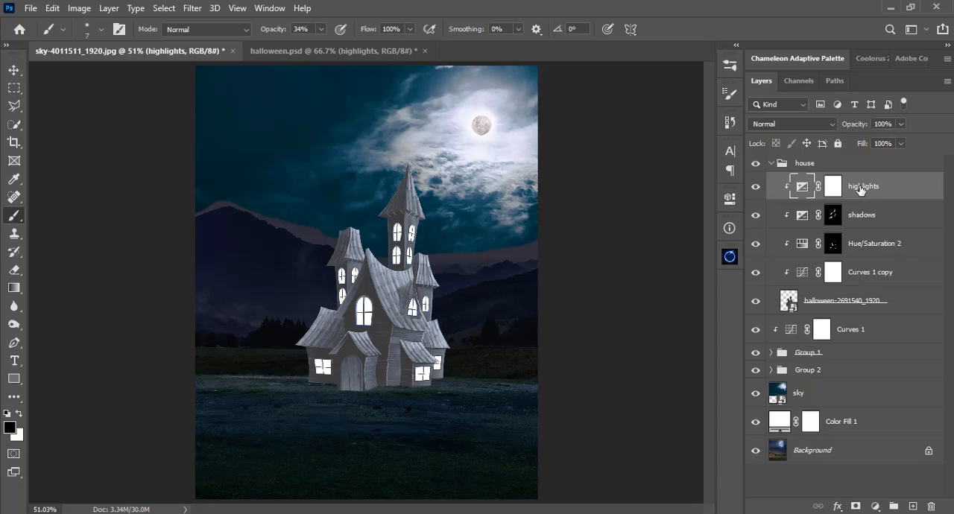
{"action": "left_click", "coordinate": [832, 186]}
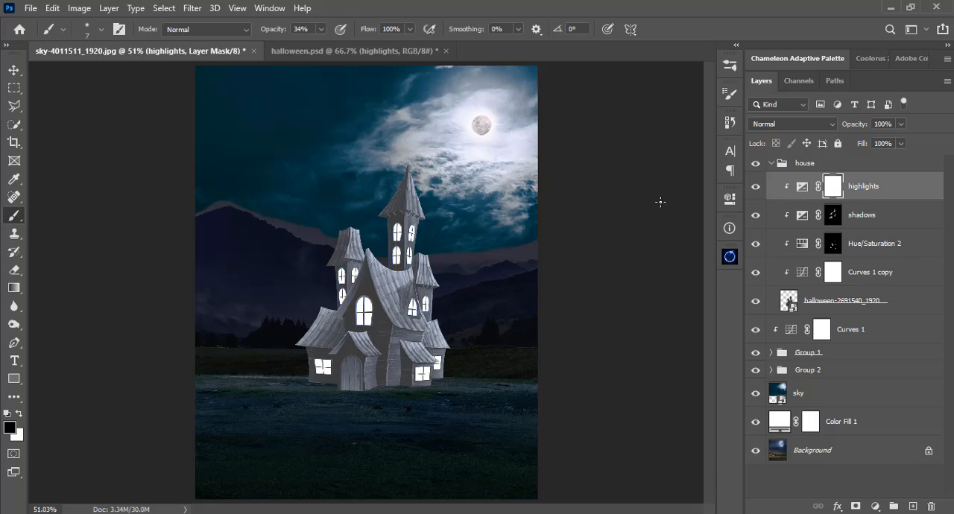
{"action": "key", "text": "ctrl+i"}
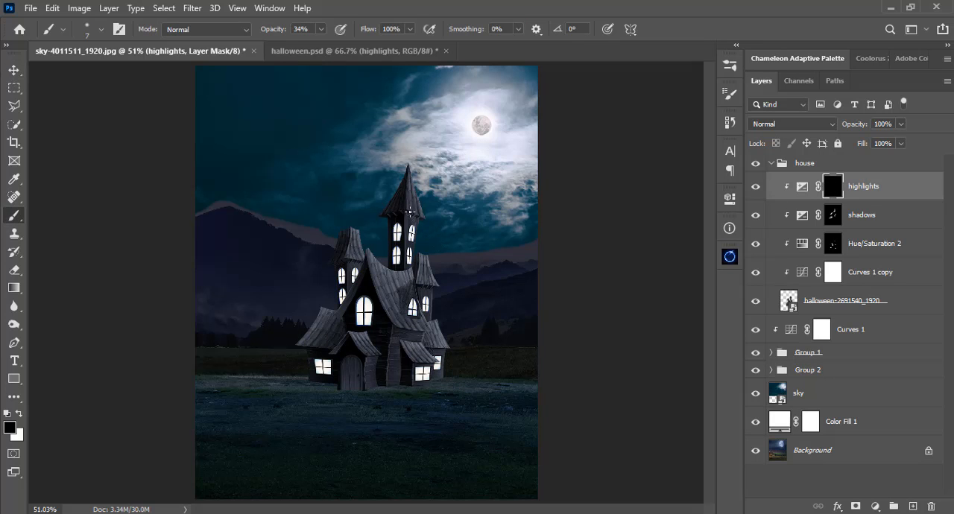
Paint white at 100% opacity with a 39 px soft brush down the moonlit right side of the tall tower's roof.
{"action": "key", "text": "ctrl+plus"}
{"action": "key", "text": "ctrl+plus"}
{"action": "key", "text": "ctrl+plus"}
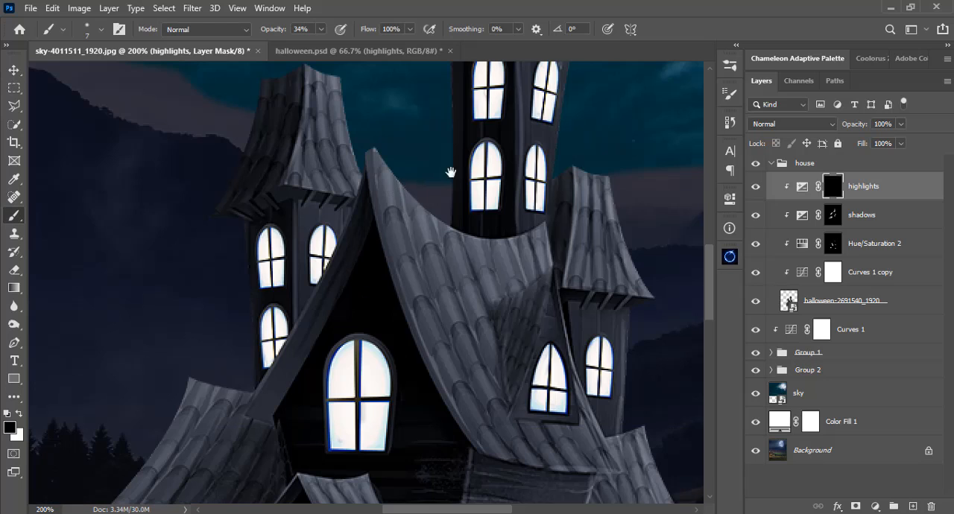
{"action": "left_click_drag", "start_coordinate": [450, 172], "coordinate": [336, 381]}
{"action": "left_click_drag", "start_coordinate": [399, 242], "coordinate": [396, 322]}
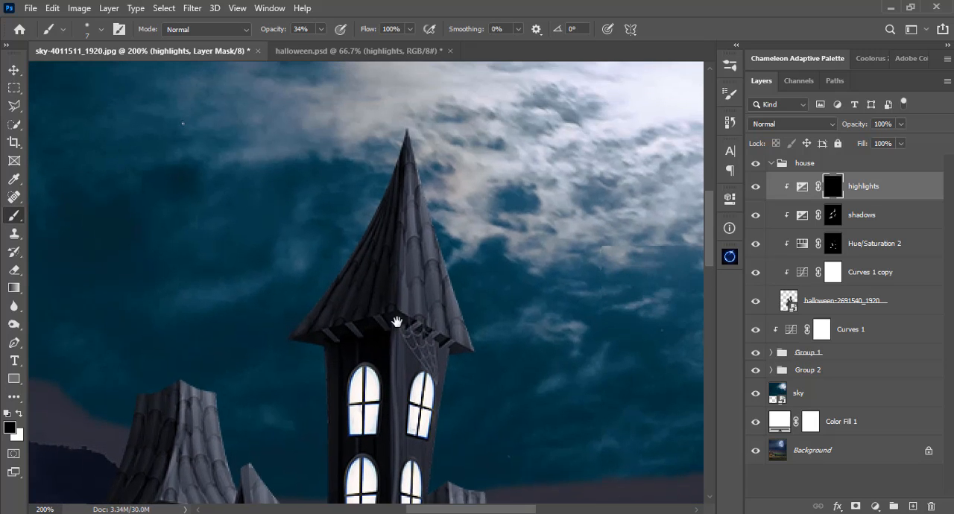
{"action": "right_click", "coordinate": [410, 189]}
{"action": "left_click", "coordinate": [322, 28]}
{"action": "left_click", "coordinate": [321, 29]}
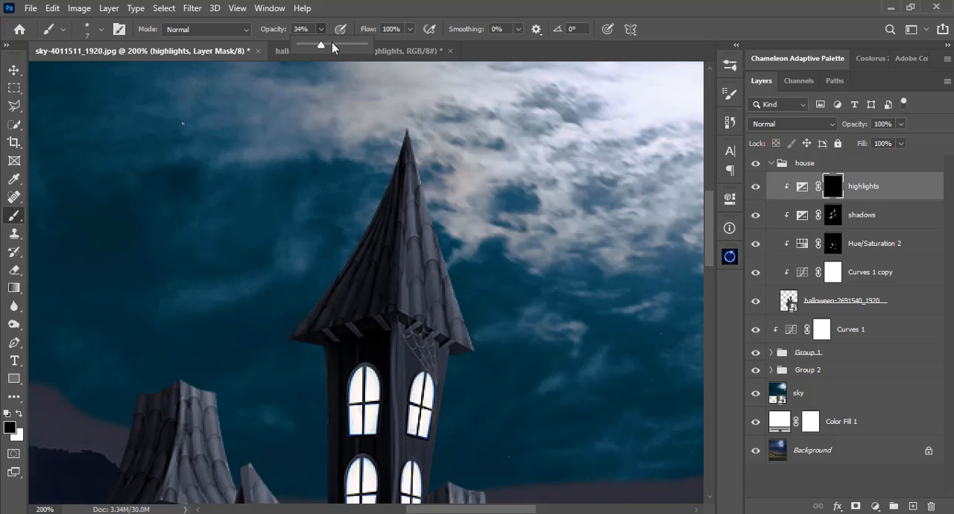
{"action": "right_click", "coordinate": [463, 163]}
{"action": "left_click_drag", "start_coordinate": [541, 147], "coordinate": [563, 147]}
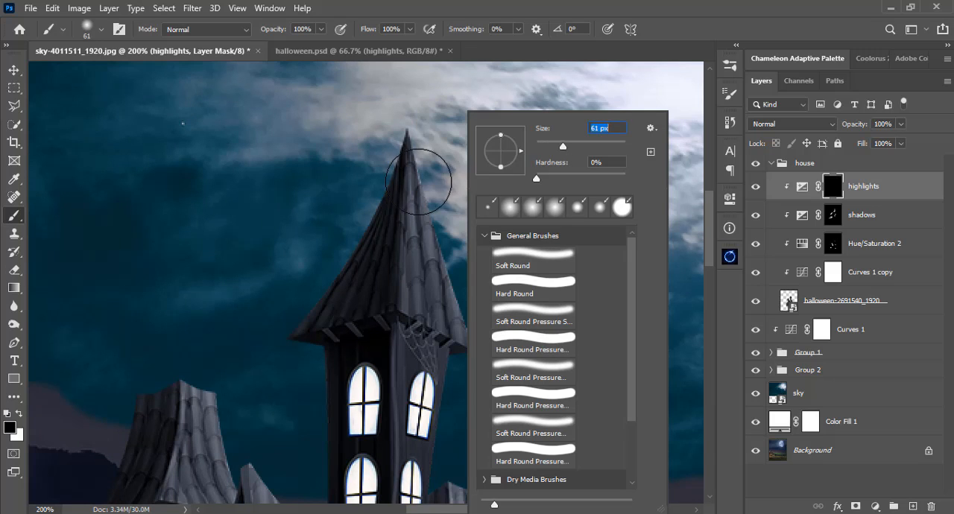
{"action": "left_click", "coordinate": [553, 149]}
{"action": "left_click", "coordinate": [553, 2]}
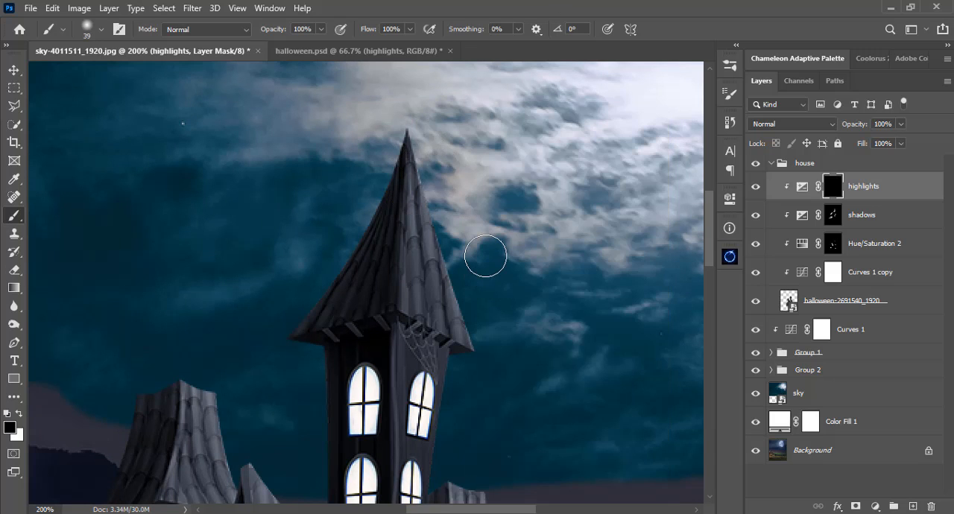
{"action": "left_click", "coordinate": [20, 414]}
{"action": "mouse_move", "coordinate": [425, 149]}
{"action": "left_mouse_down"}
{"action": "mouse_move", "coordinate": [480, 309]}
{"action": "mouse_move", "coordinate": [429, 210]}
{"action": "mouse_move", "coordinate": [449, 277]}
{"action": "mouse_move", "coordinate": [483, 328]}
{"action": "mouse_move", "coordinate": [424, 254]}
{"action": "mouse_move", "coordinate": [477, 323]}
{"action": "mouse_move", "coordinate": [430, 283]}
{"action": "mouse_move", "coordinate": [435, 112]}
{"action": "mouse_move", "coordinate": [443, 163]}
{"action": "mouse_move", "coordinate": [442, 189]}
{"action": "mouse_move", "coordinate": [420, 103]}
{"action": "mouse_move", "coordinate": [455, 239]}
{"action": "left_mouse_up"}
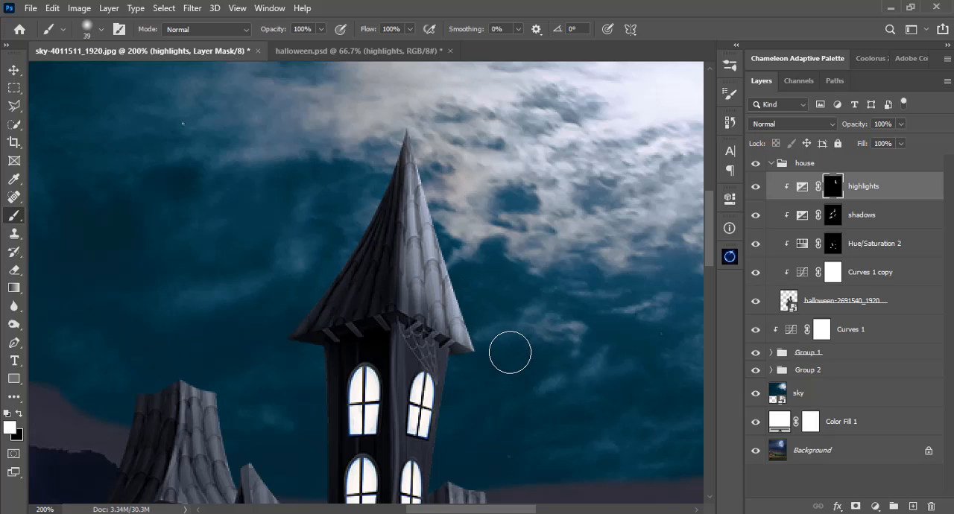
Soften the highlights on the tall tower's roof with repeated black strokes at 18% brush opacity.
{"action": "key", "text": "space"}
{"action": "left_click_drag", "start_coordinate": [500, 356], "coordinate": [494, 318]}
{"action": "mouse_move", "coordinate": [423, 247]}
{"action": "left_mouse_down"}
{"action": "mouse_move", "coordinate": [450, 258]}
{"action": "mouse_move", "coordinate": [423, 253]}
{"action": "mouse_move", "coordinate": [463, 262]}
{"action": "mouse_move", "coordinate": [414, 249]}
{"action": "mouse_move", "coordinate": [428, 117]}
{"action": "mouse_move", "coordinate": [463, 237]}
{"action": "mouse_move", "coordinate": [415, 111]}
{"action": "mouse_move", "coordinate": [516, 213]}
{"action": "left_mouse_up"}
{"action": "key", "text": "space"}
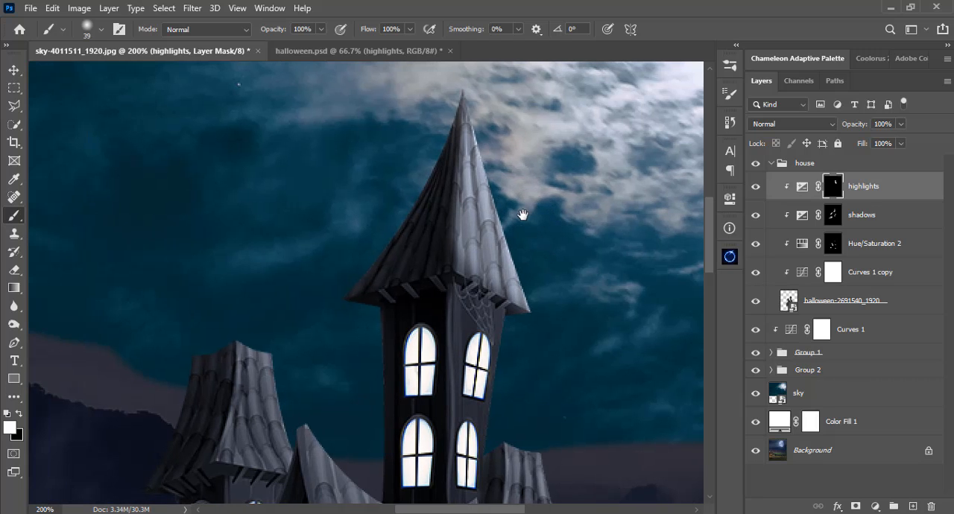
{"action": "left_click", "coordinate": [320, 29]}
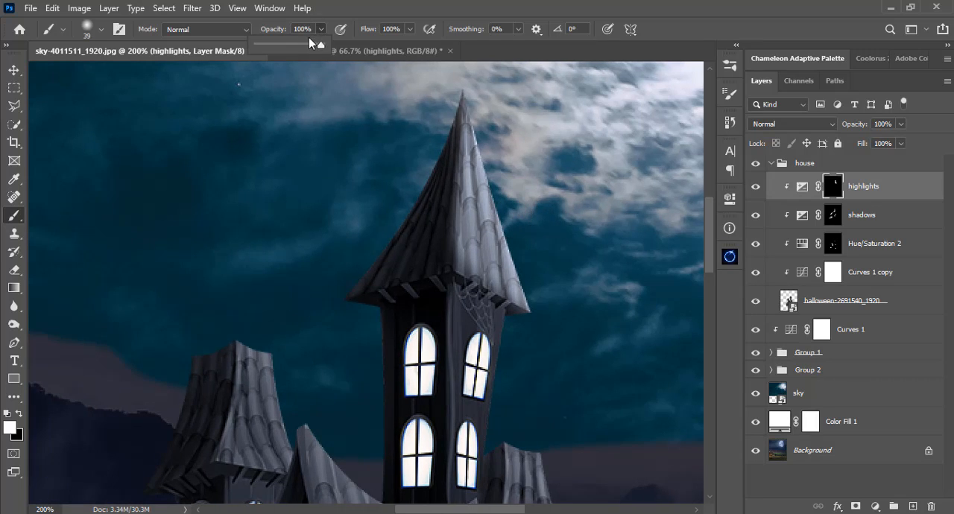
{"action": "left_click", "coordinate": [269, 44]}
{"action": "key", "text": "space"}
{"action": "mouse_move", "coordinate": [485, 213]}
{"action": "left_mouse_down"}
{"action": "mouse_move", "coordinate": [410, 207]}
{"action": "mouse_move", "coordinate": [392, 354]}
{"action": "left_mouse_up"}
{"action": "key", "text": "x"}
{"action": "mouse_move", "coordinate": [363, 202]}
{"action": "left_mouse_down"}
{"action": "mouse_move", "coordinate": [395, 325]}
{"action": "mouse_move", "coordinate": [368, 205]}
{"action": "mouse_move", "coordinate": [417, 359]}
{"action": "left_mouse_up"}
{"action": "left_click_drag", "start_coordinate": [378, 152], "coordinate": [402, 305]}
{"action": "left_click_drag", "start_coordinate": [379, 176], "coordinate": [423, 354]}
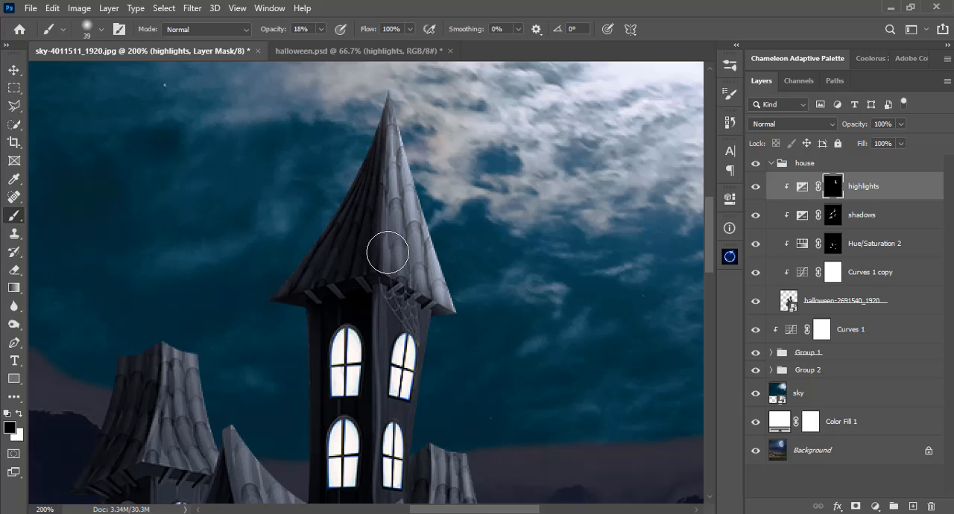
{"action": "left_click_drag", "start_coordinate": [388, 252], "coordinate": [425, 335]}
{"action": "left_click_drag", "start_coordinate": [397, 271], "coordinate": [406, 293]}
{"action": "left_click_drag", "start_coordinate": [382, 157], "coordinate": [425, 364]}
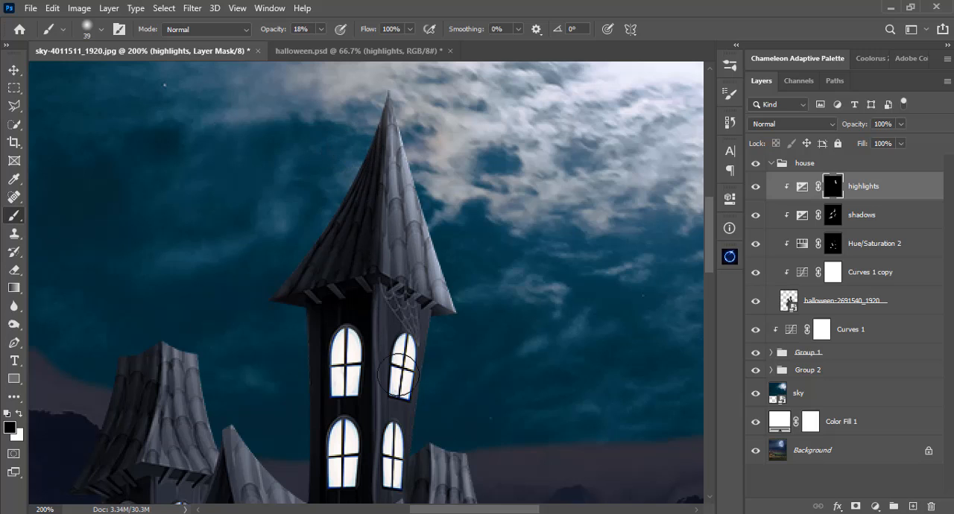
Paint white at 100% opacity with a 14 px brush along the right edge of the tall tower's wall.
{"action": "left_click_drag", "start_coordinate": [405, 372], "coordinate": [389, 243]}
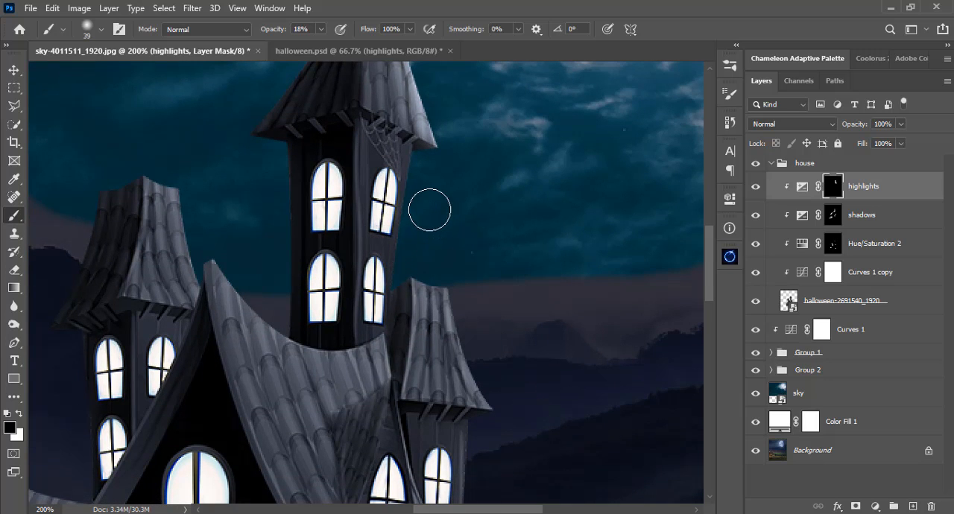
{"action": "key", "text": "x"}
{"action": "left_click", "coordinate": [320, 30]}
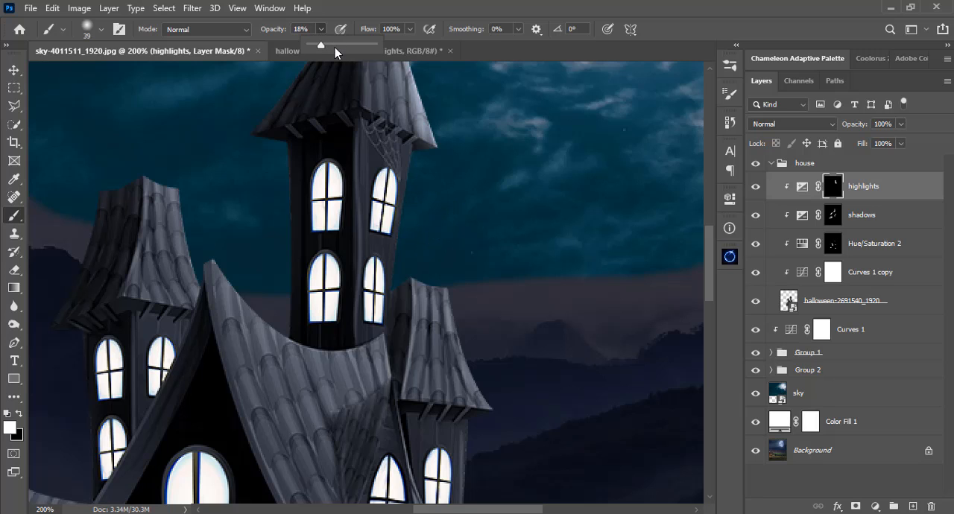
{"action": "left_click_drag", "start_coordinate": [334, 47], "coordinate": [378, 46]}
{"action": "right_click", "coordinate": [488, 149]}
{"action": "left_click_drag", "start_coordinate": [572, 149], "coordinate": [567, 149]}
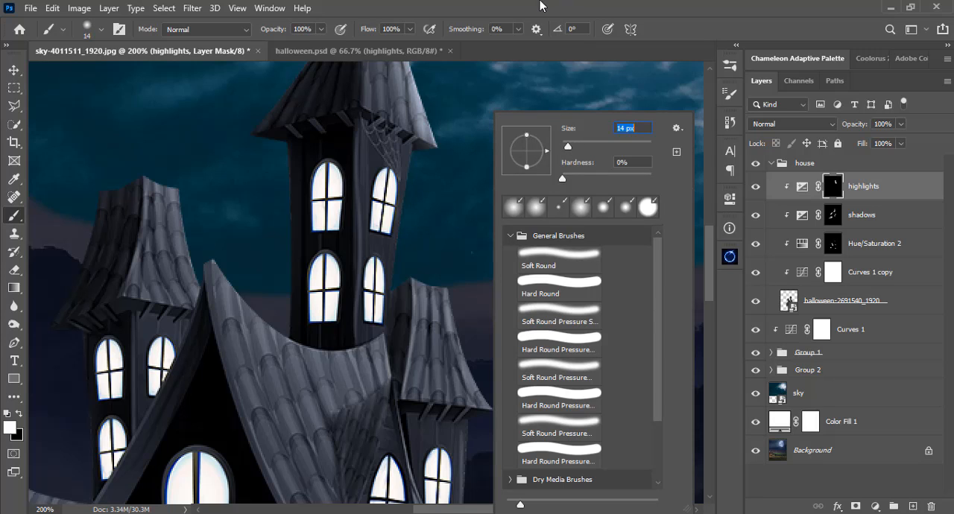
{"action": "left_click", "coordinate": [540, 4]}
{"action": "left_click_drag", "start_coordinate": [415, 179], "coordinate": [404, 265]}
Paint white highlights over the small right tower's roof, starting at 39 px and reducing the brush to 35 px.
{"action": "left_click_drag", "start_coordinate": [462, 307], "coordinate": [429, 217]}
{"action": "right_click", "coordinate": [430, 219]}
{"action": "left_click_drag", "start_coordinate": [462, 137], "coordinate": [469, 137]}
{"action": "key", "text": "Return"}
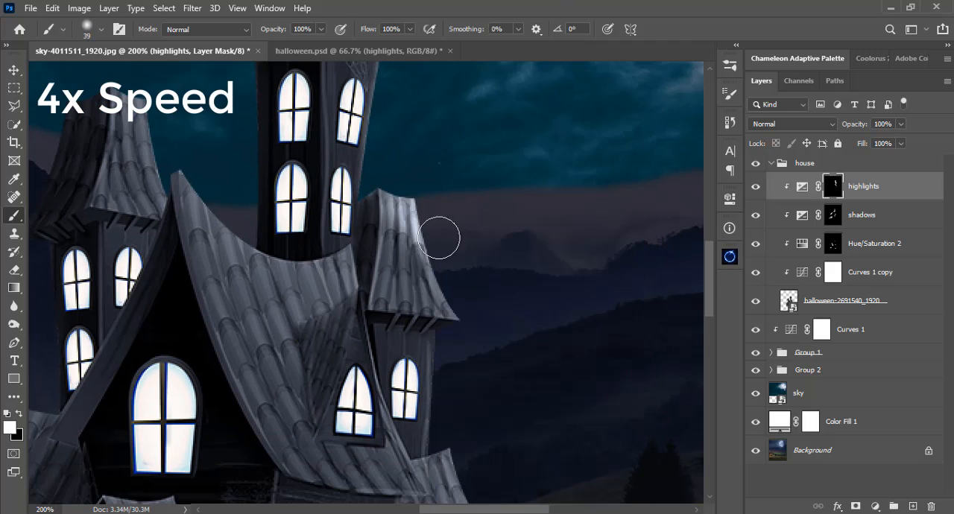
{"action": "mouse_move", "coordinate": [440, 237]}
{"action": "left_mouse_down"}
{"action": "mouse_move", "coordinate": [392, 295]}
{"action": "mouse_move", "coordinate": [451, 317]}
{"action": "left_mouse_up"}
{"action": "key", "text": "bracketleft"}
{"action": "key", "text": "bracketleft"}
{"action": "key", "text": "bracketleft"}
{"action": "key", "text": "bracketright"}
{"action": "key", "text": "bracketright"}
{"action": "key", "text": "bracketright"}
{"action": "key", "text": "bracketright"}
Soften the highlights on the small right tower's roof with black at 18% brush opacity.
{"action": "left_click", "coordinate": [321, 30]}
{"action": "left_click_drag", "start_coordinate": [322, 46], "coordinate": [271, 49]}
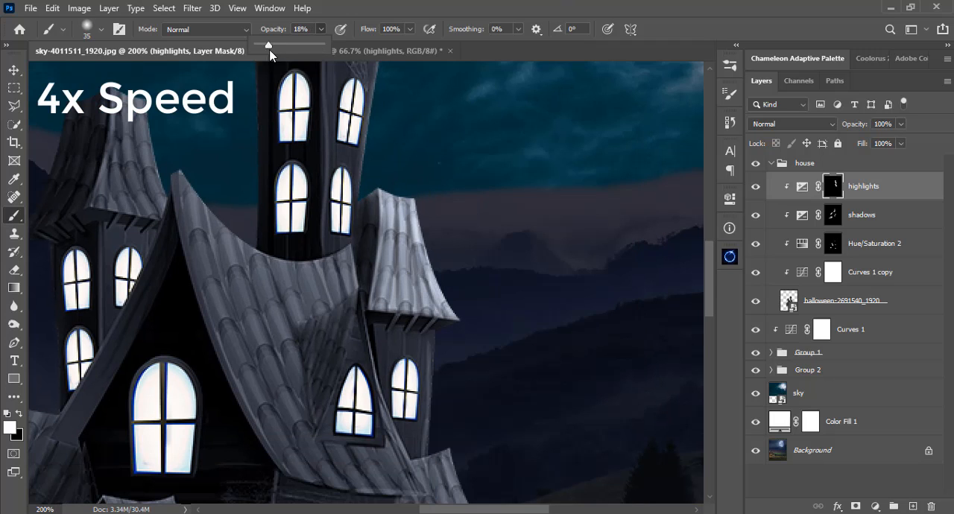
{"action": "key", "text": "x"}
{"action": "mouse_move", "coordinate": [388, 290]}
{"action": "left_mouse_down"}
{"action": "mouse_move", "coordinate": [396, 220]}
{"action": "mouse_move", "coordinate": [422, 287]}
{"action": "left_mouse_up"}
Paint white at 100% opacity over the lower-right roof, starting with an 18 px brush and finishing with 10 px.
{"action": "left_click_drag", "start_coordinate": [499, 405], "coordinate": [481, 261]}
{"action": "right_click", "coordinate": [482, 261]}
{"action": "left_click_drag", "start_coordinate": [550, 137], "coordinate": [541, 137]}
{"action": "key", "text": "Return"}
{"action": "key", "text": "0"}
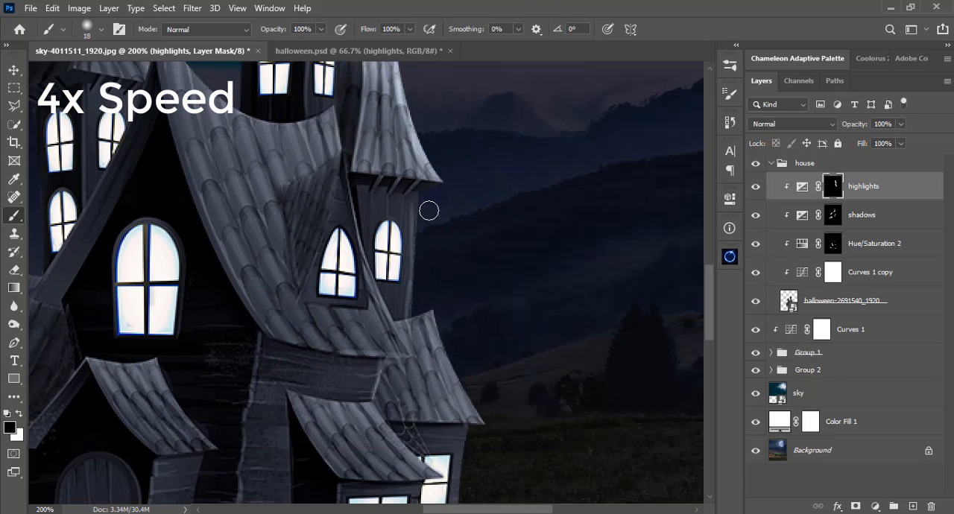
{"action": "key", "text": "x"}
{"action": "mouse_move", "coordinate": [476, 330]}
{"action": "left_mouse_down"}
{"action": "mouse_move", "coordinate": [455, 245]}
{"action": "mouse_move", "coordinate": [455, 327]}
{"action": "left_mouse_up"}
{"action": "key", "text": "bracketleft"}
{"action": "key", "text": "bracketleft"}
{"action": "key", "text": "bracketleft"}
{"action": "mouse_move", "coordinate": [374, 233]}
{"action": "left_mouse_down"}
{"action": "mouse_move", "coordinate": [407, 226]}
{"action": "mouse_move", "coordinate": [427, 313]}
{"action": "left_mouse_up"}
{"action": "key", "text": "bracketright"}
{"action": "key", "text": "bracketright"}
{"action": "mouse_move", "coordinate": [426, 323]}
{"action": "left_mouse_down"}
{"action": "mouse_move", "coordinate": [366, 308]}
{"action": "mouse_move", "coordinate": [393, 281]}
{"action": "left_mouse_up"}
{"action": "key", "text": "bracketleft"}
{"action": "key", "text": "bracketleft"}
{"action": "key", "text": "bracketleft"}
{"action": "mouse_move", "coordinate": [381, 237]}
{"action": "left_mouse_down"}
{"action": "mouse_move", "coordinate": [403, 268]}
{"action": "mouse_move", "coordinate": [360, 300]}
{"action": "mouse_move", "coordinate": [401, 227]}
{"action": "left_mouse_up"}
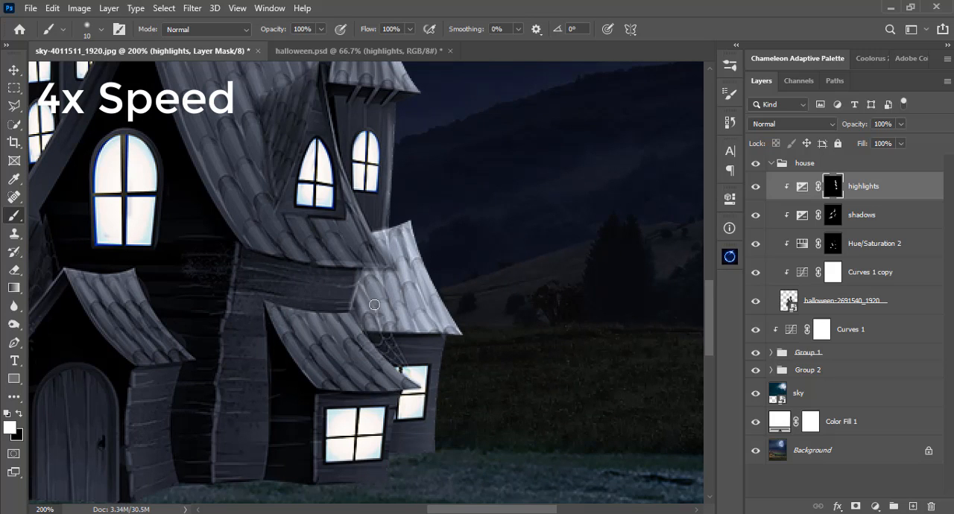
Soften the lower-right roof's highlights with a larger black brush at reduced opacity.
{"action": "left_click", "coordinate": [320, 30]}
{"action": "left_click_drag", "start_coordinate": [321, 47], "coordinate": [267, 48]}
{"action": "right_click", "coordinate": [406, 149]}
{"action": "left_click_drag", "start_coordinate": [490, 143], "coordinate": [499, 143]}
{"action": "key", "text": "x"}
{"action": "mouse_move", "coordinate": [363, 257]}
{"action": "left_mouse_down"}
{"action": "mouse_move", "coordinate": [418, 279]}
{"action": "mouse_move", "coordinate": [443, 331]}
{"action": "left_mouse_up"}
Paint white at 100% opacity along the main roof's curved upper edge, enlarging the brush from 6 to 20 px.
{"action": "mouse_move", "coordinate": [439, 299]}
{"action": "left_mouse_down"}
{"action": "mouse_move", "coordinate": [556, 385]}
{"action": "mouse_move", "coordinate": [624, 512]}
{"action": "left_mouse_up"}
{"action": "left_click", "coordinate": [320, 29]}
{"action": "left_click_drag", "start_coordinate": [268, 47], "coordinate": [324, 46]}
{"action": "right_click", "coordinate": [559, 141]}
{"action": "left_click_drag", "start_coordinate": [642, 145], "coordinate": [632, 146]}
{"action": "type", "text": "6"}
{"action": "key", "text": "Return"}
{"action": "key", "text": "x"}
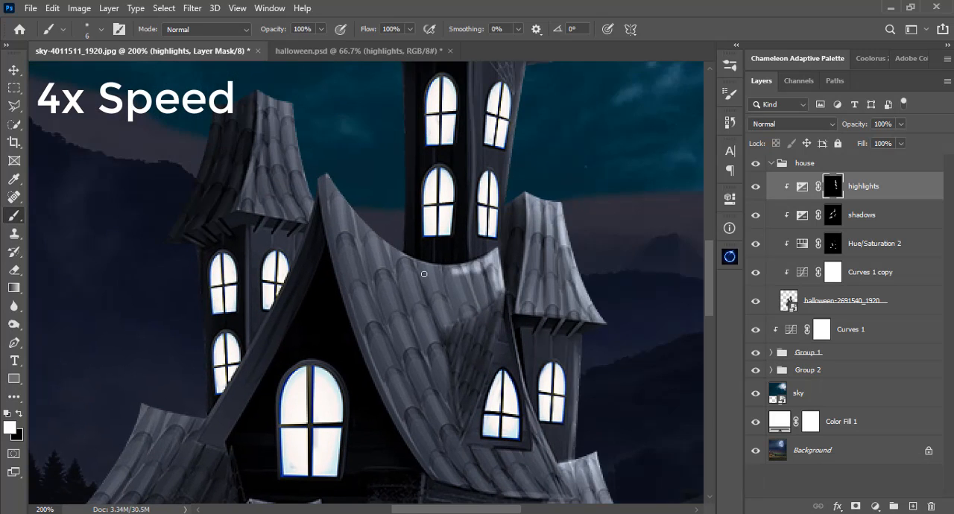
{"action": "key", "text": "bracketright"}
{"action": "key", "text": "bracketright"}
{"action": "key", "text": "bracketright"}
{"action": "key", "text": "bracketright"}
{"action": "key", "text": "bracketright"}
{"action": "key", "text": "bracketright"}
{"action": "key", "text": "bracketright"}
{"action": "mouse_move", "coordinate": [485, 276]}
{"action": "left_mouse_down"}
{"action": "mouse_move", "coordinate": [395, 283]}
{"action": "mouse_move", "coordinate": [477, 287]}
{"action": "left_mouse_up"}
{"action": "key", "text": "bracketleft"}
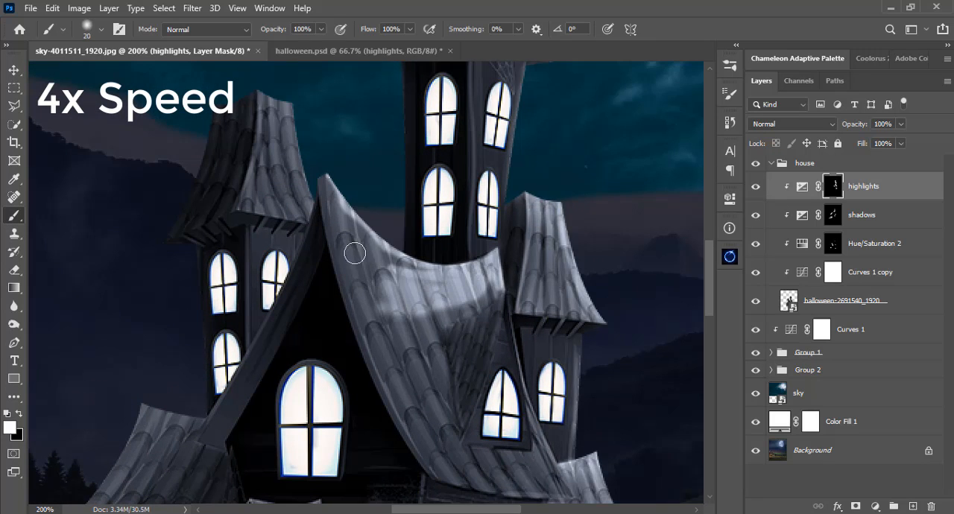
Fill the main roof's tiles with white highlights down its left slope, enlarging the brush to 30 px.
{"action": "left_click_drag", "start_coordinate": [335, 205], "coordinate": [425, 320]}
{"action": "key", "text": "bracketleft"}
{"action": "key", "text": "bracketleft"}
{"action": "left_click_drag", "start_coordinate": [457, 311], "coordinate": [404, 366]}
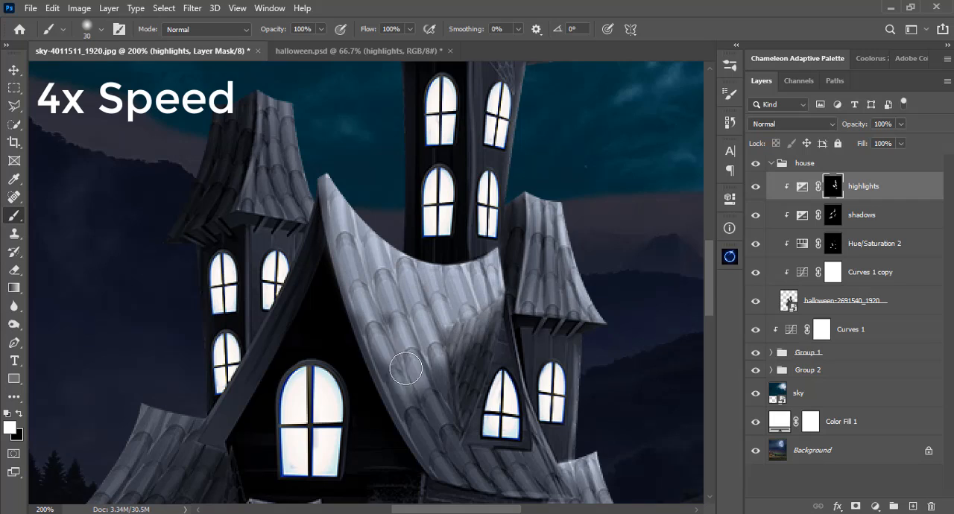
{"action": "left_click_drag", "start_coordinate": [394, 407], "coordinate": [377, 307]}
Paint fine white highlights with a 2 px brush along the main roof's lower edges and the dormer's outline.
{"action": "key", "text": "bracketleft"}
{"action": "key", "text": "bracketleft"}
{"action": "key", "text": "bracketleft"}
{"action": "key", "text": "bracketleft"}
{"action": "key", "text": "bracketleft"}
{"action": "key", "text": "bracketleft"}
{"action": "key", "text": "bracketleft"}
{"action": "key", "text": "bracketleft"}
{"action": "mouse_move", "coordinate": [529, 343]}
{"action": "left_mouse_down"}
{"action": "mouse_move", "coordinate": [468, 392]}
{"action": "mouse_move", "coordinate": [440, 386]}
{"action": "mouse_move", "coordinate": [397, 348]}
{"action": "left_mouse_up"}
{"action": "left_click_drag", "start_coordinate": [330, 201], "coordinate": [404, 355]}
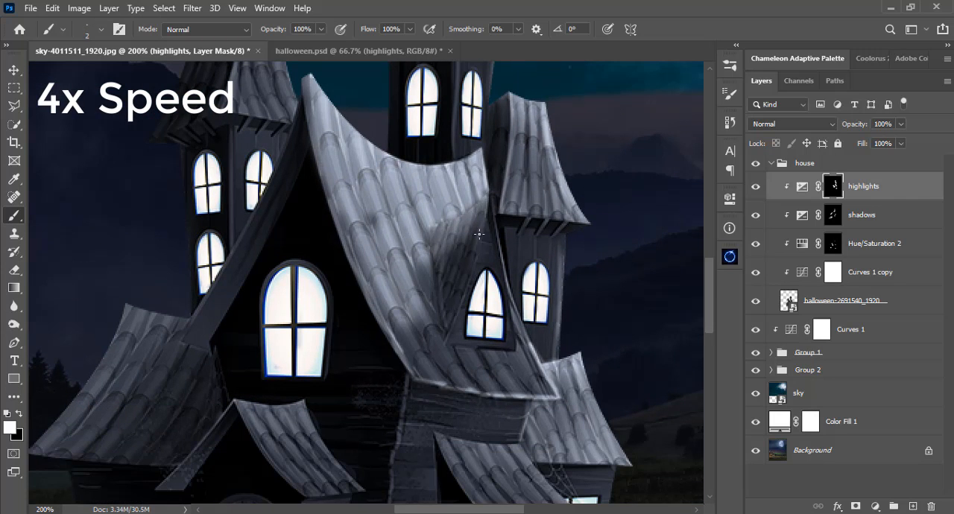
{"action": "left_click_drag", "start_coordinate": [479, 234], "coordinate": [445, 344]}
{"action": "left_click_drag", "start_coordinate": [488, 191], "coordinate": [510, 286]}
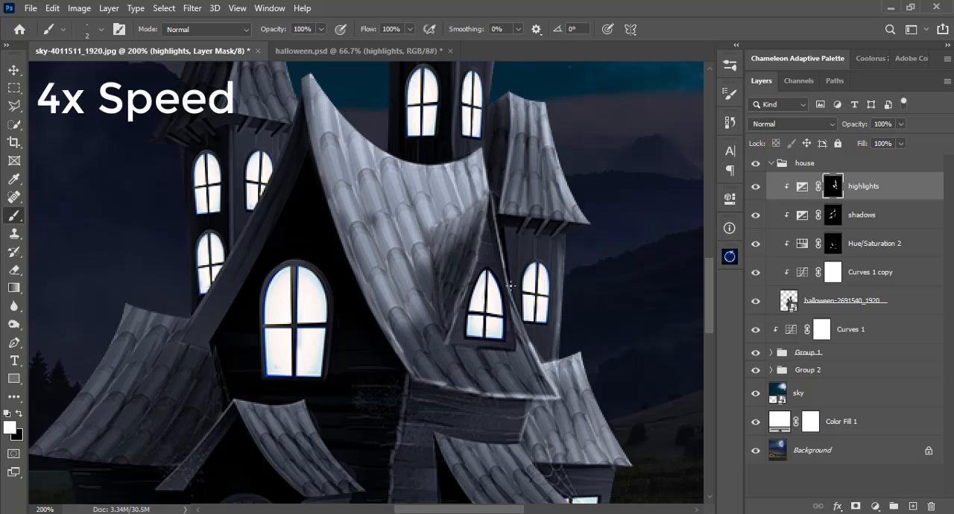
Paint white over the tiles beneath the dormer with an 8 px brush, and brighten the main roof's dark patch with a larger one.
{"action": "key", "text": "bracketright"}
{"action": "key", "text": "bracketright"}
{"action": "key", "text": "bracketright"}
{"action": "key", "text": "bracketright"}
{"action": "key", "text": "bracketright"}
{"action": "key", "text": "bracketright"}
{"action": "mouse_move", "coordinate": [450, 350]}
{"action": "left_mouse_down"}
{"action": "mouse_move", "coordinate": [493, 384]}
{"action": "mouse_move", "coordinate": [535, 385]}
{"action": "mouse_move", "coordinate": [424, 361]}
{"action": "mouse_move", "coordinate": [414, 338]}
{"action": "mouse_move", "coordinate": [519, 359]}
{"action": "left_mouse_up"}
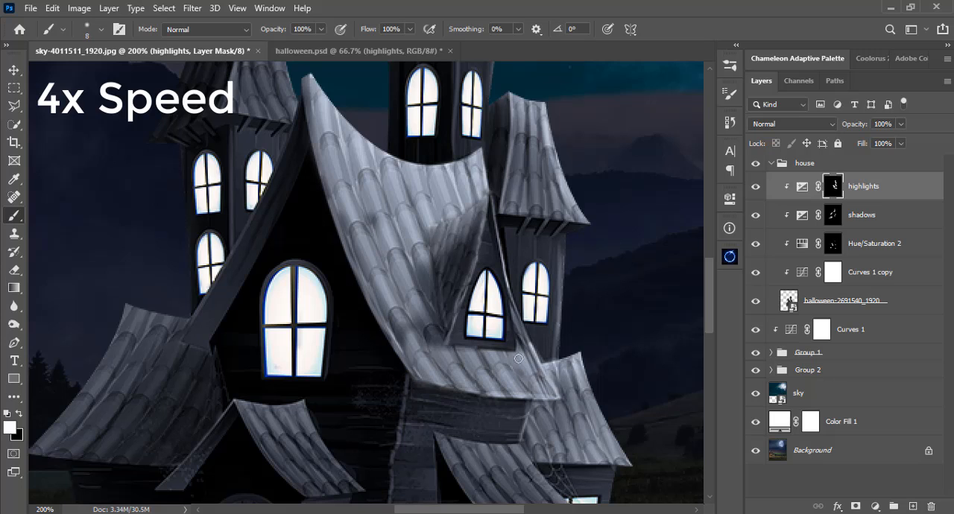
{"action": "key", "text": "bracketright"}
{"action": "key", "text": "bracketright"}
{"action": "key", "text": "bracketright"}
{"action": "key", "text": "bracketright"}
{"action": "key", "text": "bracketright"}
{"action": "key", "text": "bracketright"}
{"action": "left_click_drag", "start_coordinate": [377, 228], "coordinate": [377, 245]}
Soften the main roof's highlights with a 30 px or larger black brush at 16% opacity.
{"action": "left_click_drag", "start_coordinate": [321, 30], "coordinate": [266, 45]}
{"action": "key", "text": "x"}
{"action": "mouse_move", "coordinate": [349, 183]}
{"action": "left_mouse_down"}
{"action": "mouse_move", "coordinate": [438, 253]}
{"action": "mouse_move", "coordinate": [443, 200]}
{"action": "mouse_move", "coordinate": [357, 170]}
{"action": "left_mouse_up"}
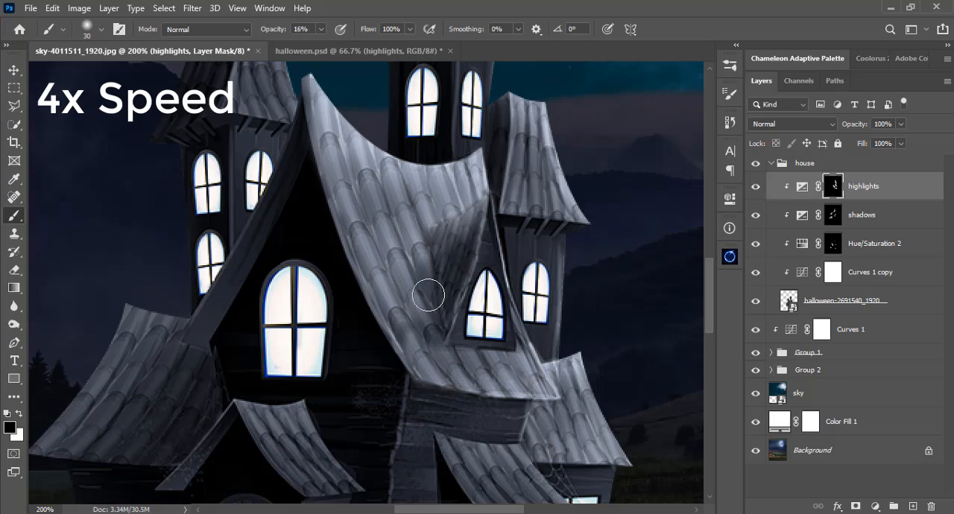
{"action": "mouse_move", "coordinate": [429, 295]}
{"action": "left_mouse_down"}
{"action": "mouse_move", "coordinate": [354, 167]}
{"action": "mouse_move", "coordinate": [370, 251]}
{"action": "mouse_move", "coordinate": [521, 377]}
{"action": "left_mouse_up"}
{"action": "key", "text": "bracketright"}
{"action": "mouse_move", "coordinate": [436, 212]}
{"action": "left_mouse_down"}
{"action": "mouse_move", "coordinate": [383, 221]}
{"action": "mouse_move", "coordinate": [404, 181]}
{"action": "left_mouse_up"}
Paint white at 100% opacity over the small roof above the lower-right front window, enlarging the fine brush past 10 px.
{"action": "scroll", "coordinate": [437, 277], "scroll_direction": "down", "scroll_amount": 5}
{"action": "scroll", "coordinate": [437, 276], "scroll_direction": "right", "scroll_amount": 2}
{"action": "key", "text": "0"}
{"action": "key", "text": "bracketleft"}
{"action": "key", "text": "bracketleft"}
{"action": "key", "text": "bracketleft"}
{"action": "key", "text": "bracketleft"}
{"action": "key", "text": "bracketleft"}
{"action": "key", "text": "bracketleft"}
{"action": "key", "text": "bracketleft"}
{"action": "key", "text": "bracketleft"}
{"action": "key", "text": "x"}
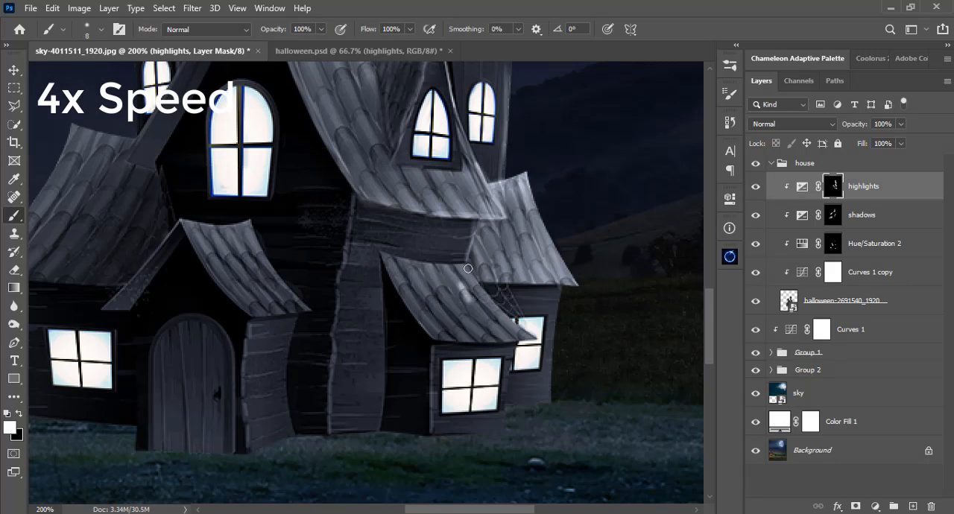
{"action": "key", "text": "bracketleft"}
{"action": "key", "text": "bracketleft"}
{"action": "mouse_move", "coordinate": [468, 268]}
{"action": "left_mouse_down"}
{"action": "mouse_move", "coordinate": [532, 339]}
{"action": "mouse_move", "coordinate": [453, 342]}
{"action": "mouse_move", "coordinate": [383, 258]}
{"action": "mouse_move", "coordinate": [510, 332]}
{"action": "left_mouse_up"}
{"action": "key", "text": "bracketright"}
{"action": "key", "text": "bracketright"}
{"action": "key", "text": "bracketright"}
{"action": "key", "text": "bracketright"}
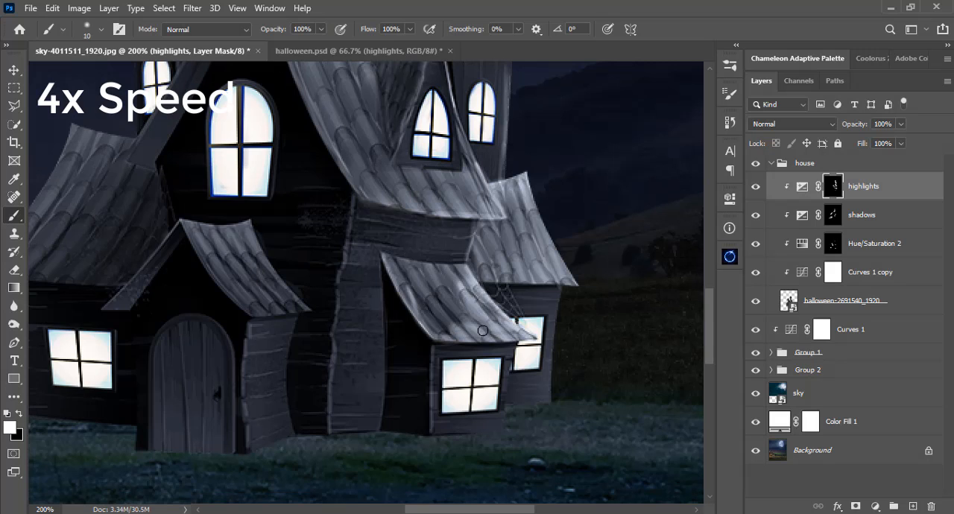
{"action": "key", "text": "bracketright"}
{"action": "key", "text": "bracketright"}
{"action": "mouse_move", "coordinate": [443, 328]}
{"action": "left_mouse_down"}
{"action": "mouse_move", "coordinate": [445, 284]}
{"action": "mouse_move", "coordinate": [466, 264]}
{"action": "left_mouse_up"}
Soften the highlights on the lower-right front window's roof with a 30 px black brush at 19% opacity.
{"action": "left_click_drag", "start_coordinate": [321, 29], "coordinate": [265, 44]}
{"action": "key", "text": "x"}
{"action": "key", "text": "bracketright"}
{"action": "key", "text": "bracketright"}
{"action": "mouse_move", "coordinate": [458, 277]}
{"action": "left_mouse_down"}
{"action": "mouse_move", "coordinate": [392, 288]}
{"action": "mouse_move", "coordinate": [460, 275]}
{"action": "mouse_move", "coordinate": [387, 268]}
{"action": "mouse_move", "coordinate": [480, 316]}
{"action": "left_mouse_up"}
Paint white at 100% opacity over the right face of the left tower's roof, reducing the brush from 30 to 9 px.
{"action": "left_click_drag", "start_coordinate": [127, 228], "coordinate": [345, 484]}
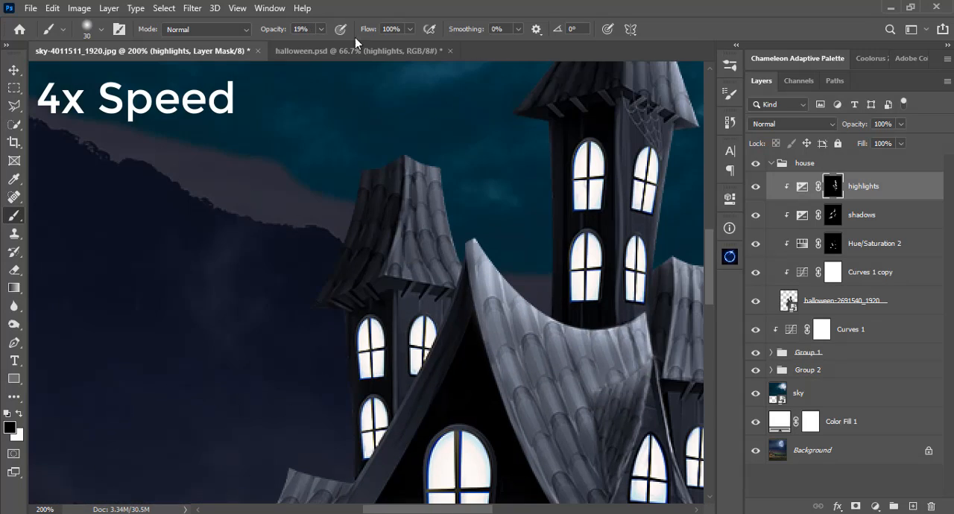
{"action": "key", "text": "x"}
{"action": "left_click_drag", "start_coordinate": [321, 29], "coordinate": [378, 44]}
{"action": "mouse_move", "coordinate": [438, 213]}
{"action": "left_mouse_down"}
{"action": "mouse_move", "coordinate": [425, 171]}
{"action": "mouse_move", "coordinate": [404, 149]}
{"action": "mouse_move", "coordinate": [440, 239]}
{"action": "left_mouse_up"}
{"action": "key", "text": "bracketleft"}
{"action": "key", "text": "bracketleft"}
{"action": "key", "text": "bracketleft"}
{"action": "key", "text": "bracketleft"}
{"action": "key", "text": "bracketleft"}
{"action": "left_click_drag", "start_coordinate": [396, 170], "coordinate": [383, 228]}
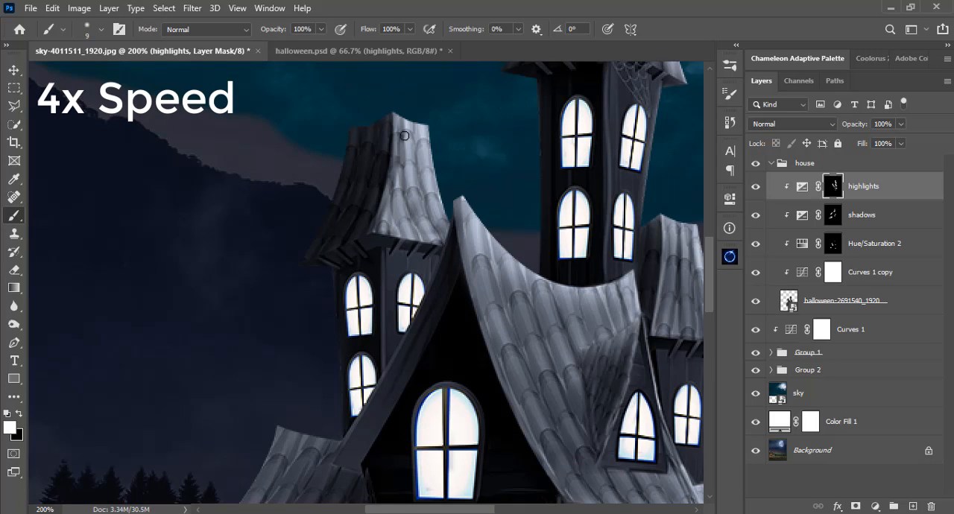
Finish painting white at 100% opacity over the upper right face of the left tower's roof, enlarging the 9 px brush.
{"action": "left_click_drag", "start_coordinate": [404, 136], "coordinate": [395, 173]}
{"action": "key", "text": "bracketright"}
{"action": "key", "text": "bracketright"}
Soften the highlights on the left tower's roof with a 47 px black brush at 15% opacity.
{"action": "left_click_drag", "start_coordinate": [322, 30], "coordinate": [268, 45]}
{"action": "right_click", "coordinate": [410, 128]}
{"action": "right_click", "coordinate": [446, 128]}
{"action": "left_click_drag", "start_coordinate": [439, 146], "coordinate": [454, 148]}
{"action": "key", "text": "x"}
{"action": "left_click_drag", "start_coordinate": [321, 29], "coordinate": [314, 44]}
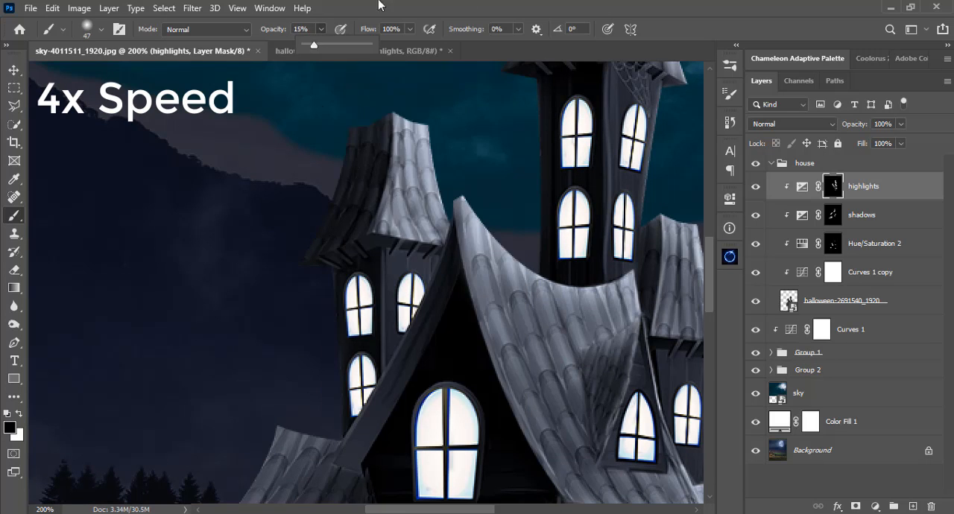
{"action": "mouse_move", "coordinate": [406, 153]}
{"action": "left_mouse_down"}
{"action": "mouse_move", "coordinate": [398, 223]}
{"action": "mouse_move", "coordinate": [432, 223]}
{"action": "left_mouse_up"}
Paint white at 100% opacity over the lower-left roof, starting with a 7 px brush and enlarging it for the wider tiles.
{"action": "mouse_move", "coordinate": [375, 488]}
{"action": "left_mouse_down"}
{"action": "mouse_move", "coordinate": [372, 302]}
{"action": "mouse_move", "coordinate": [478, 288]}
{"action": "left_mouse_up"}
{"action": "left_click_drag", "start_coordinate": [321, 30], "coordinate": [383, 46]}
{"action": "right_click", "coordinate": [477, 212]}
{"action": "left_click_drag", "start_coordinate": [515, 147], "coordinate": [498, 147]}
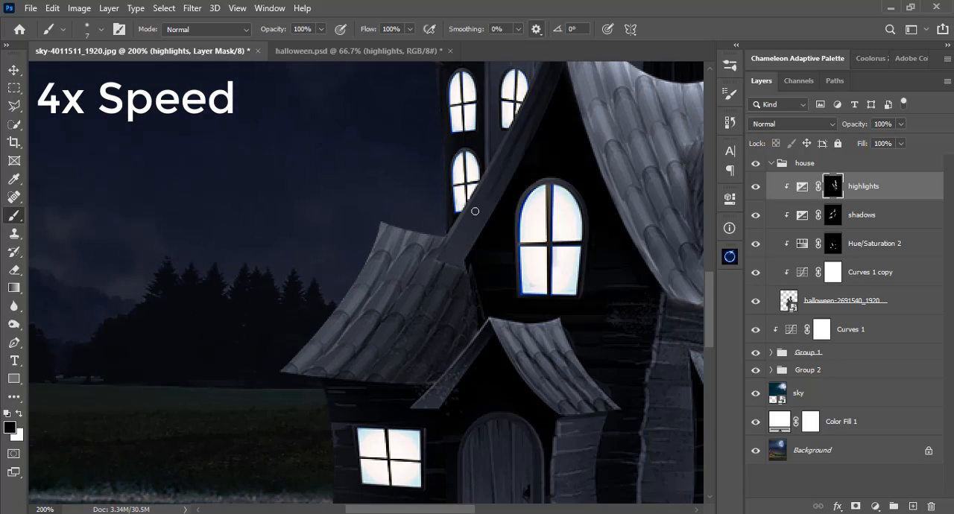
{"action": "key", "text": "x"}
{"action": "mouse_move", "coordinate": [442, 240]}
{"action": "left_mouse_down"}
{"action": "mouse_move", "coordinate": [430, 260]}
{"action": "mouse_move", "coordinate": [411, 233]}
{"action": "left_mouse_up"}
{"action": "key", "text": "bracketright"}
{"action": "key", "text": "bracketright"}
{"action": "key", "text": "bracketright"}
{"action": "key", "text": "bracketright"}
{"action": "key", "text": "bracketright"}
{"action": "key", "text": "bracketright"}
{"action": "key", "text": "bracketright"}
{"action": "key", "text": "bracketright"}
{"action": "key", "text": "bracketright"}
{"action": "key", "text": "bracketright"}
{"action": "mouse_move", "coordinate": [402, 245]}
{"action": "left_mouse_down"}
{"action": "mouse_move", "coordinate": [345, 294]}
{"action": "mouse_move", "coordinate": [358, 334]}
{"action": "left_mouse_up"}
Soften the highlights on the lower-left roof with a 45 px black brush at 16% opacity.
{"action": "key", "text": "x"}
{"action": "left_click_drag", "start_coordinate": [321, 29], "coordinate": [268, 50]}
{"action": "left_click_drag", "start_coordinate": [307, 355], "coordinate": [379, 317]}
{"action": "left_click_drag", "start_coordinate": [417, 246], "coordinate": [320, 346]}
{"action": "left_click_drag", "start_coordinate": [481, 245], "coordinate": [400, 305]}
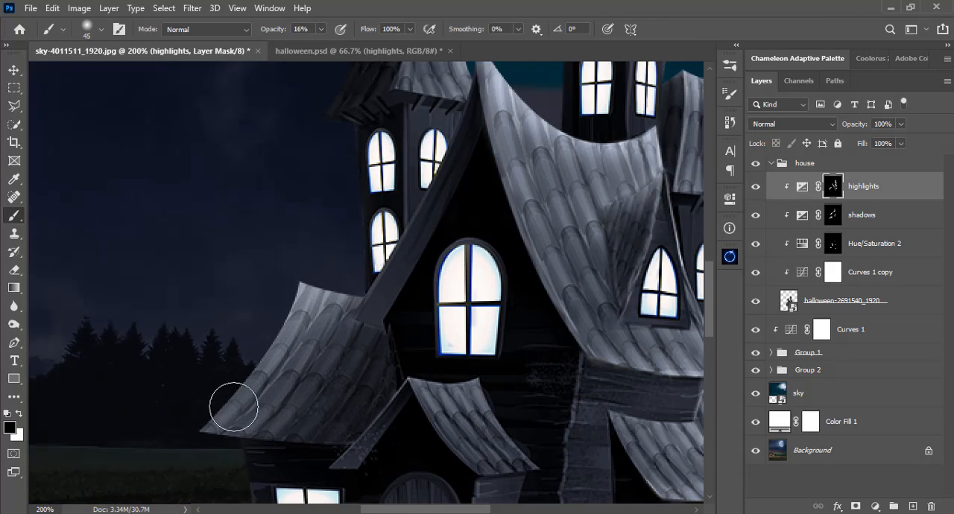
{"action": "mouse_move", "coordinate": [234, 408]}
{"action": "left_mouse_down"}
{"action": "mouse_move", "coordinate": [353, 345]}
{"action": "mouse_move", "coordinate": [249, 415]}
{"action": "mouse_move", "coordinate": [224, 452]}
{"action": "mouse_move", "coordinate": [358, 351]}
{"action": "mouse_move", "coordinate": [357, 326]}
{"action": "mouse_move", "coordinate": [184, 447]}
{"action": "mouse_move", "coordinate": [287, 391]}
{"action": "left_mouse_up"}
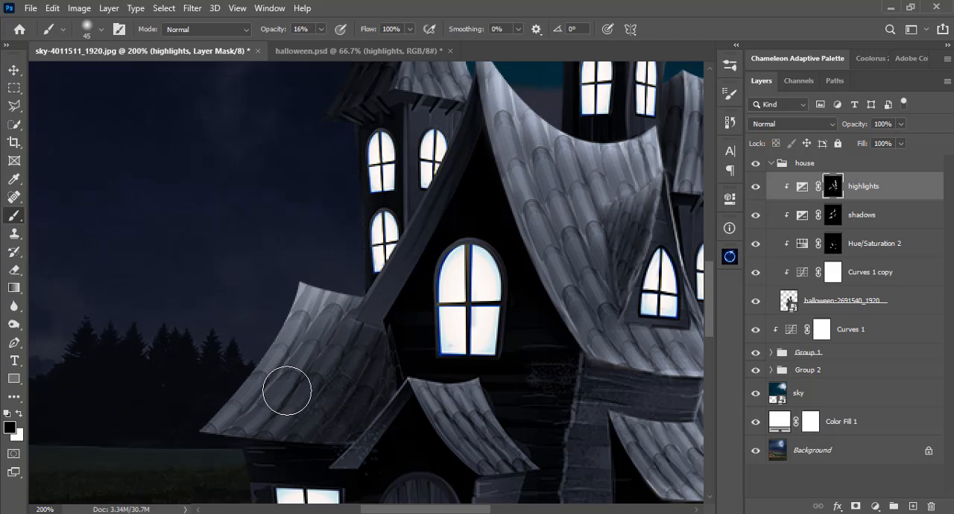
Duplicate the Hue/Saturation 2 layer above the highlights layer and set the copy's blend mode to Normal.
{"action": "key", "text": "ctrl+0"}
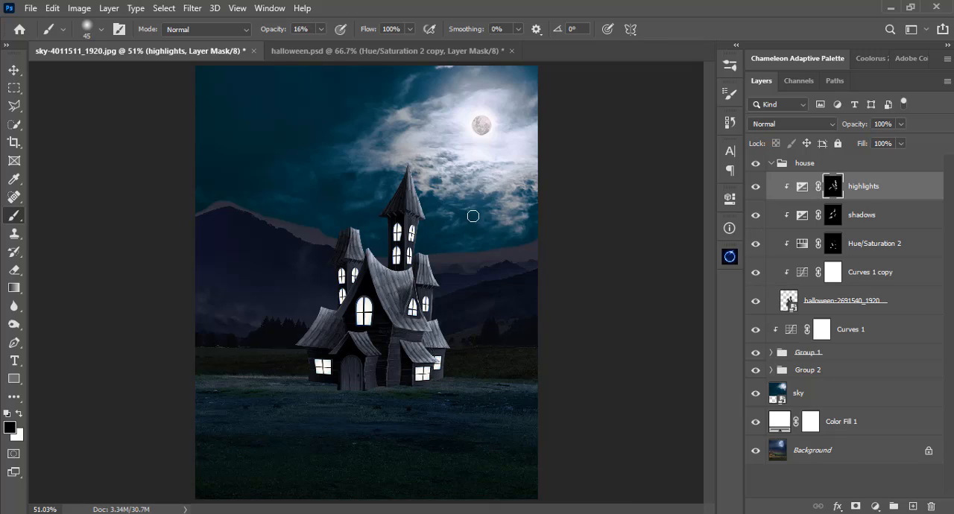
{"action": "left_click", "coordinate": [757, 244]}
{"action": "left_click", "coordinate": [757, 245]}
{"action": "left_click", "coordinate": [756, 245]}
{"action": "left_click", "coordinate": [756, 246]}
{"action": "left_click", "coordinate": [848, 249]}
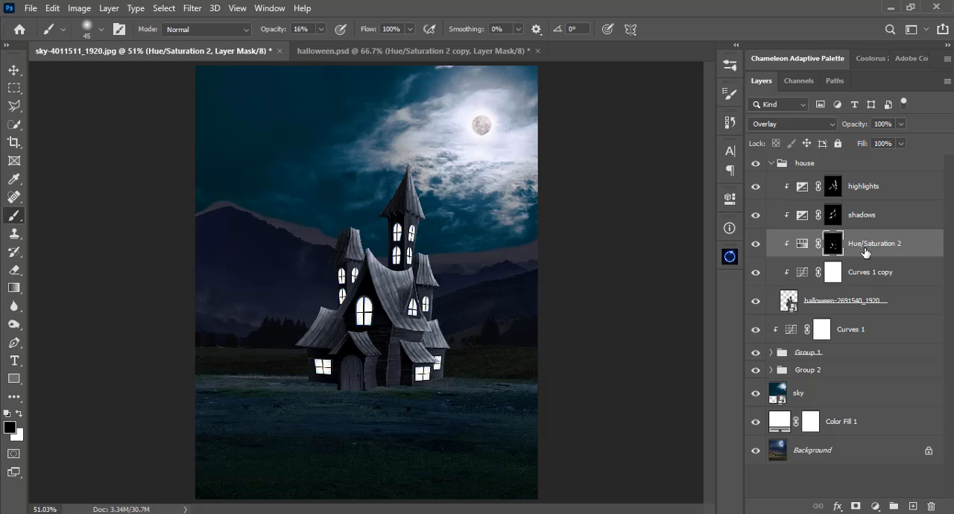
{"action": "left_click_drag", "start_coordinate": [866, 251], "coordinate": [864, 181]}
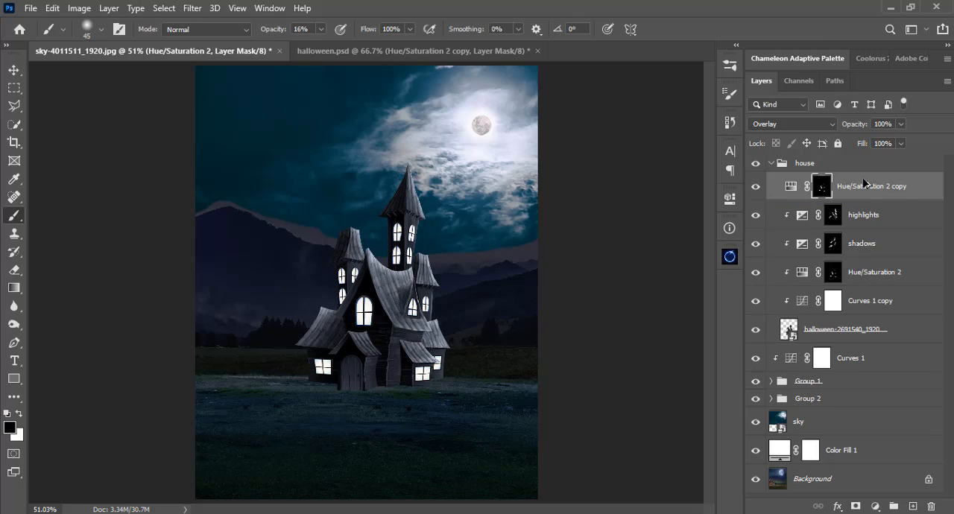
{"action": "left_click", "coordinate": [757, 187]}
{"action": "left_click", "coordinate": [756, 187]}
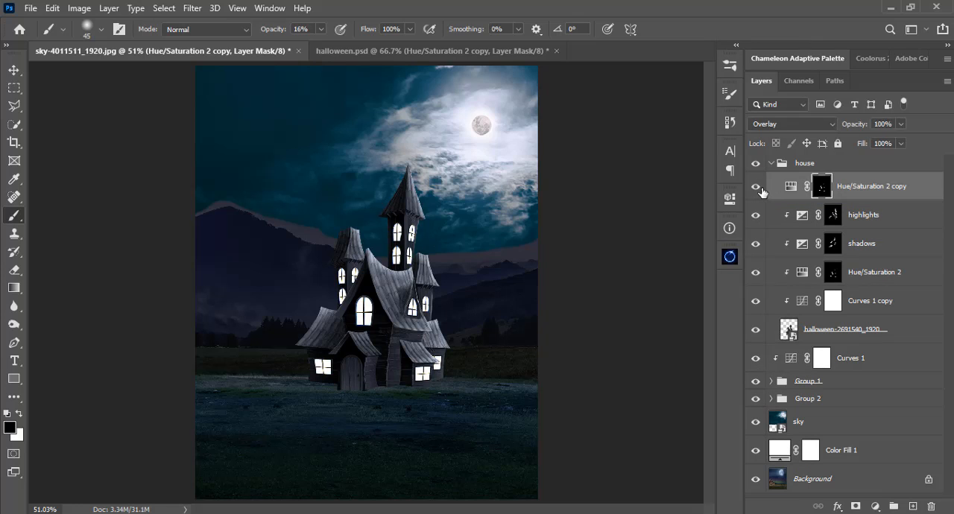
{"action": "left_click", "coordinate": [768, 127]}
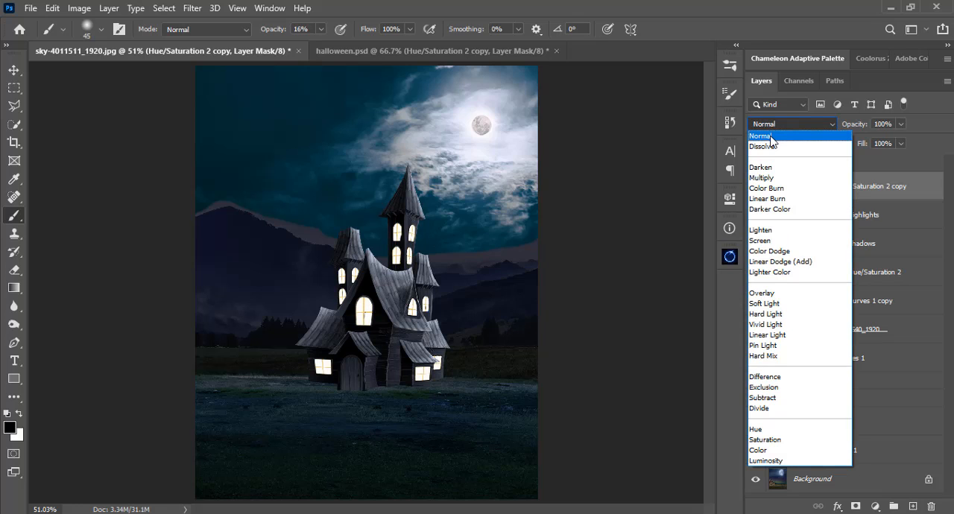
{"action": "left_click", "coordinate": [775, 134]}
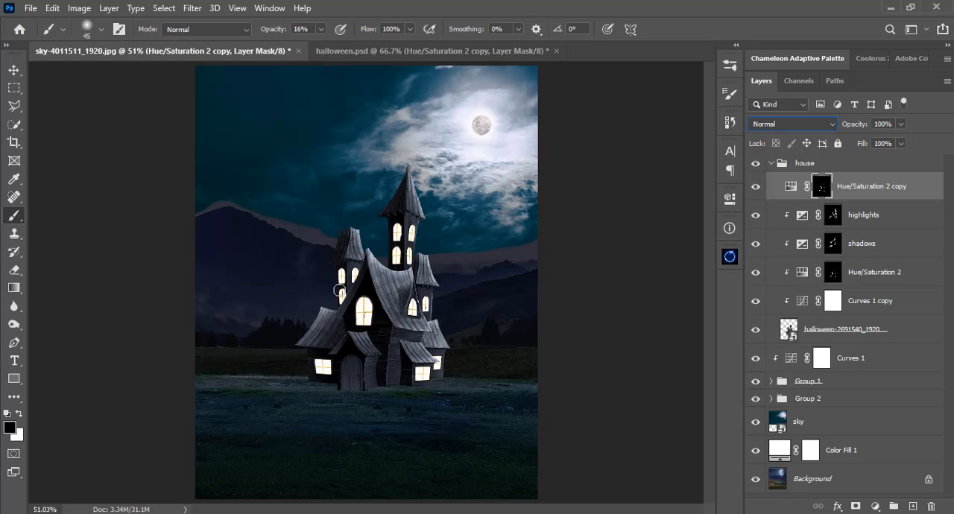
Paint white at 100% opacity on the copy's mask over the large front window, reducing the brush from 25 to 17 px.
{"action": "scroll", "coordinate": [339, 291], "scroll_direction": "up", "scroll_amount": 4}
{"action": "right_click", "coordinate": [417, 384]}
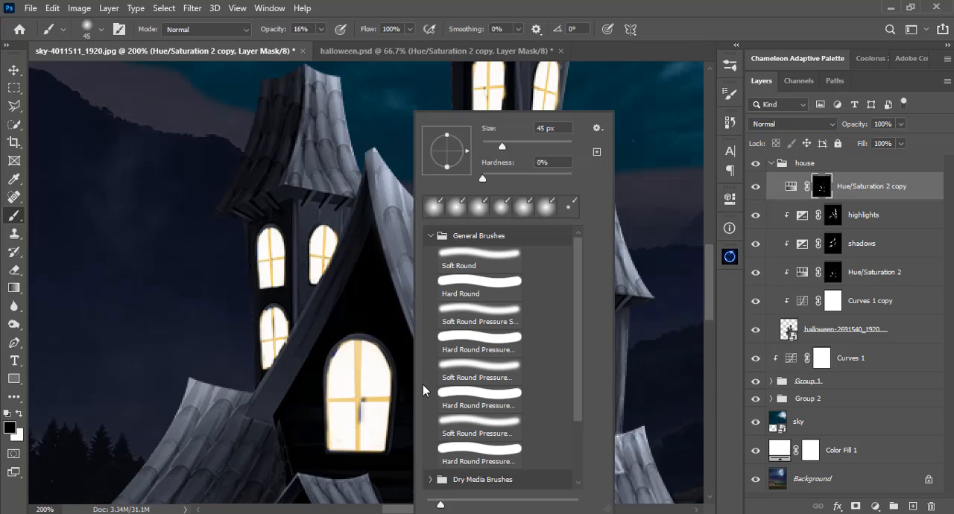
{"action": "key", "text": "Return"}
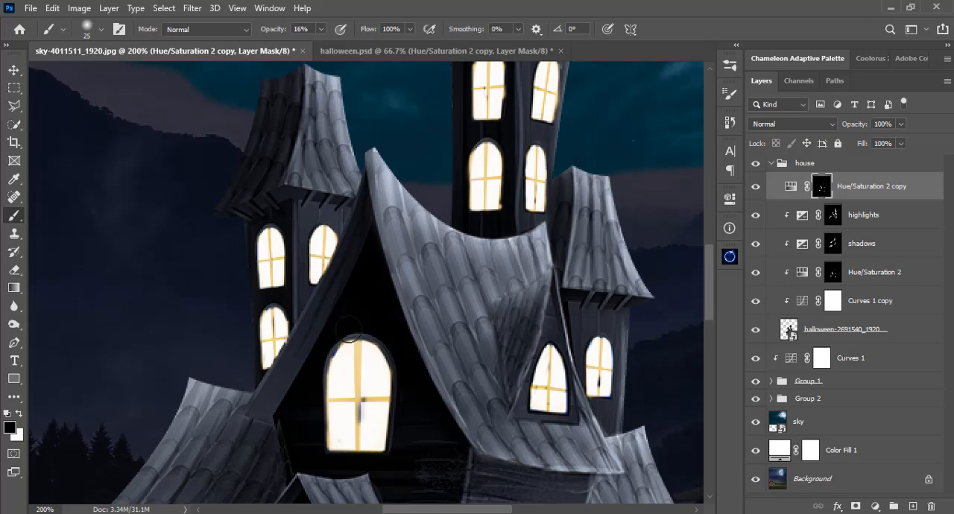
{"action": "mouse_move", "coordinate": [321, 30]}
{"action": "left_mouse_down"}
{"action": "mouse_move", "coordinate": [334, 39]}
{"action": "mouse_move", "coordinate": [477, 24]}
{"action": "left_mouse_up"}
{"action": "key", "text": "x"}
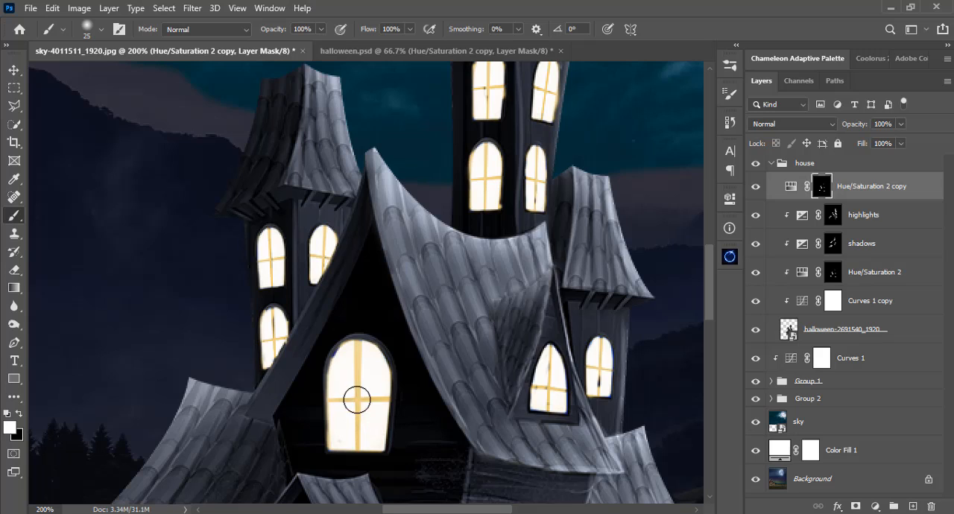
{"action": "right_click", "coordinate": [299, 319]}
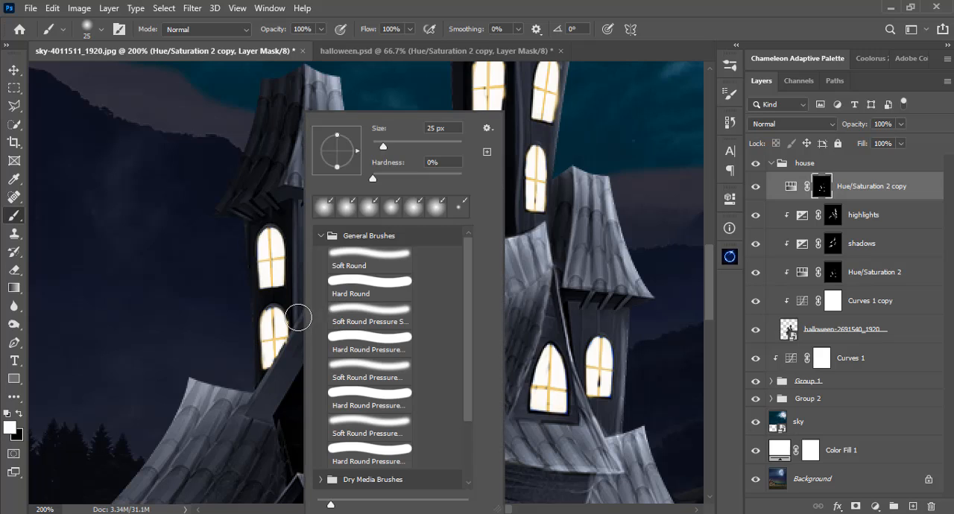
{"action": "left_click", "coordinate": [380, 146]}
{"action": "left_click", "coordinate": [390, 2]}
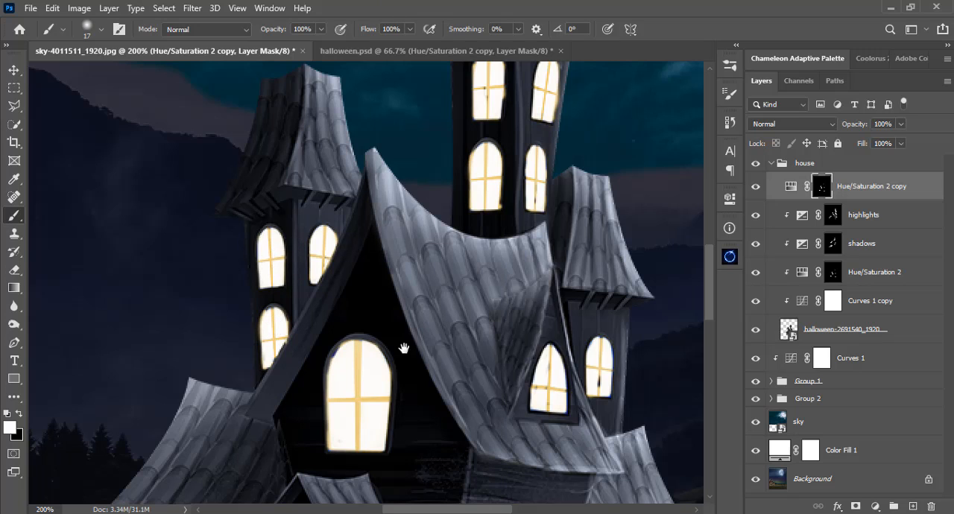
Fill the remaining gaps in the mask over the smaller house and tower windows with a 9 px white brush.
{"action": "left_click_drag", "start_coordinate": [403, 349], "coordinate": [348, 257]}
{"action": "right_click", "coordinate": [611, 274]}
{"action": "left_click_drag", "start_coordinate": [687, 146], "coordinate": [683, 146]}
{"action": "key", "text": "Return"}
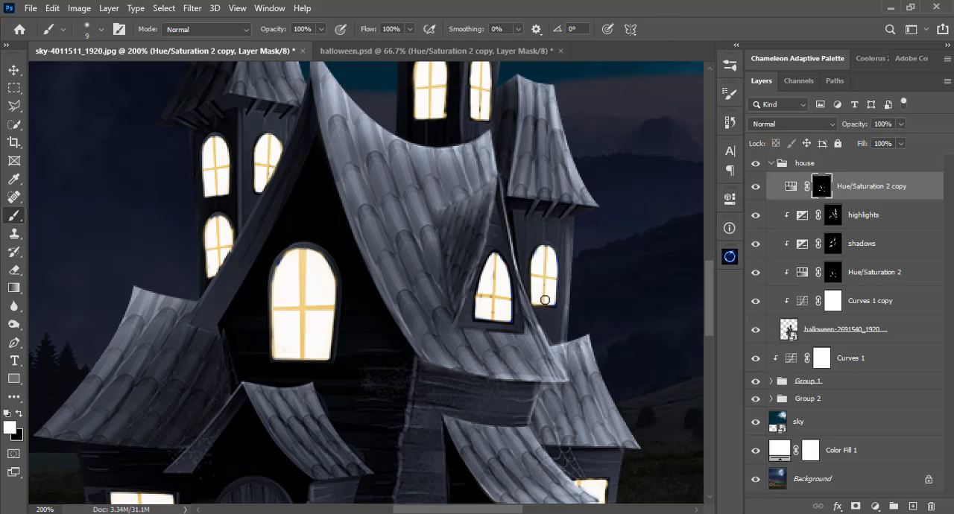
{"action": "scroll", "coordinate": [491, 268], "scroll_direction": "up", "scroll_amount": 3}
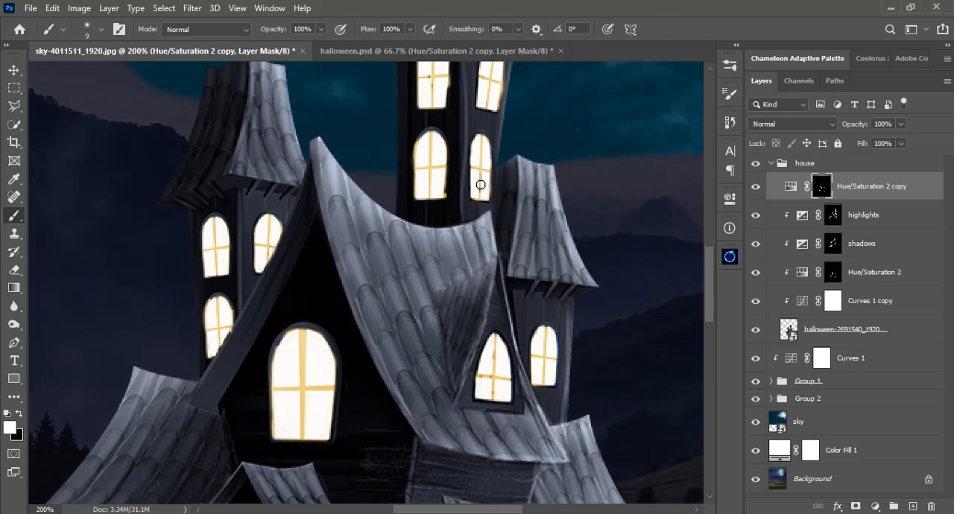
{"action": "scroll", "coordinate": [480, 187], "scroll_direction": "up", "scroll_amount": 4}
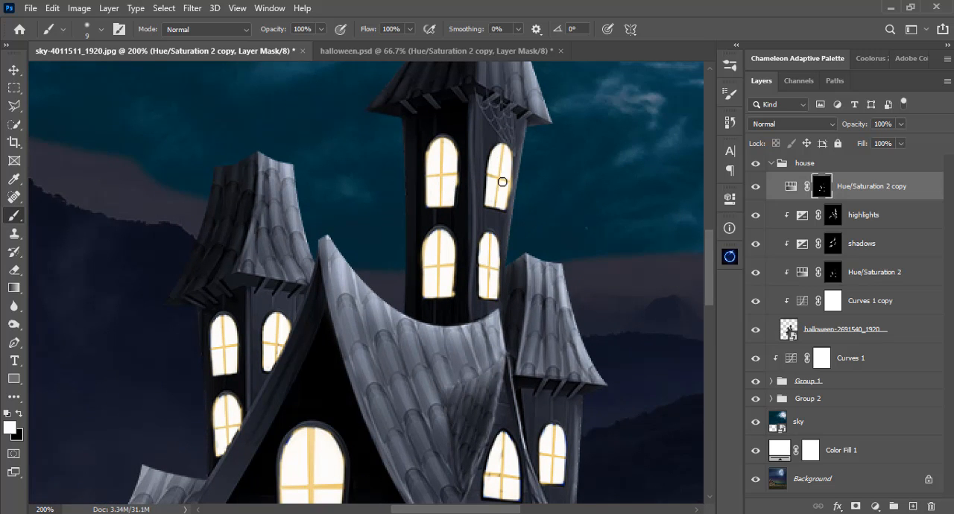
{"action": "scroll", "coordinate": [502, 182], "scroll_direction": "down", "scroll_amount": 12}
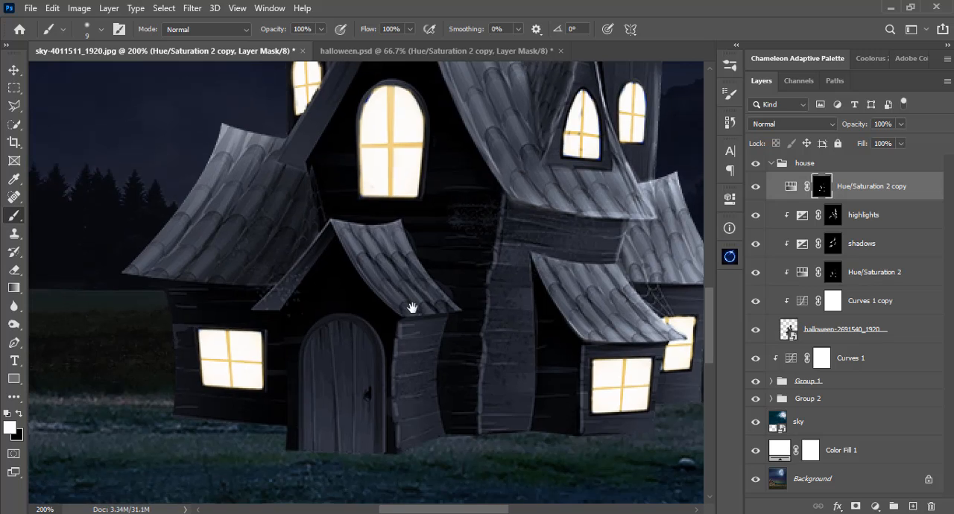
{"action": "left_click_drag", "start_coordinate": [412, 308], "coordinate": [425, 376]}
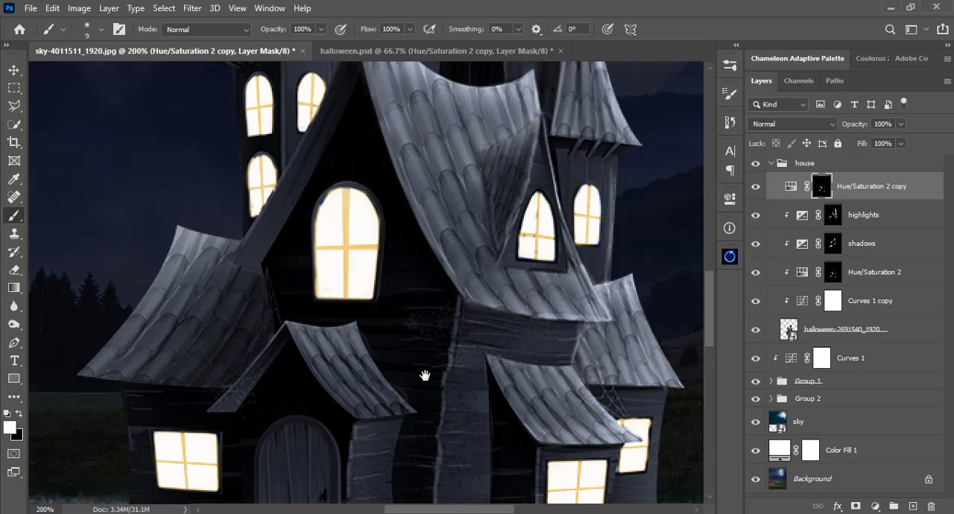
Set the blend mode of the Hue/Saturation 2 copy to Pin Light.
{"action": "left_click", "coordinate": [791, 123]}
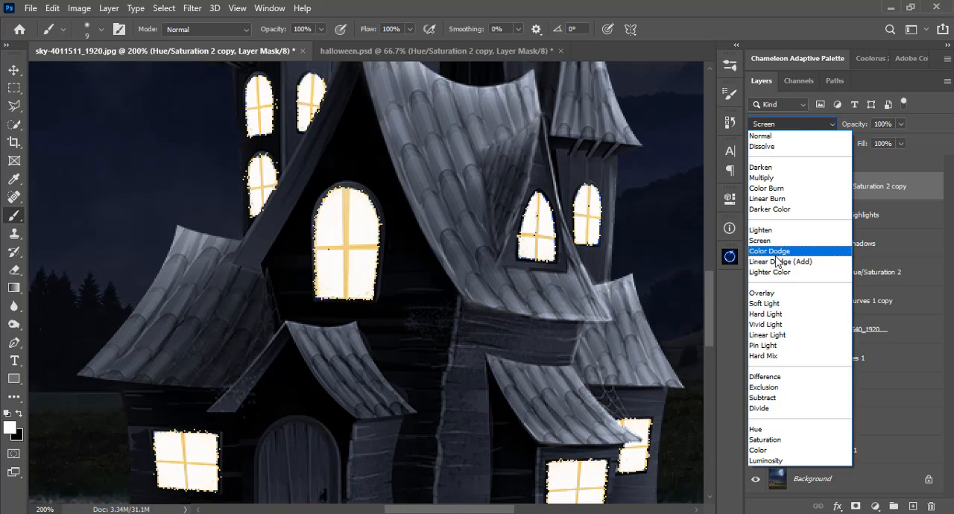
{"action": "left_click", "coordinate": [763, 345]}
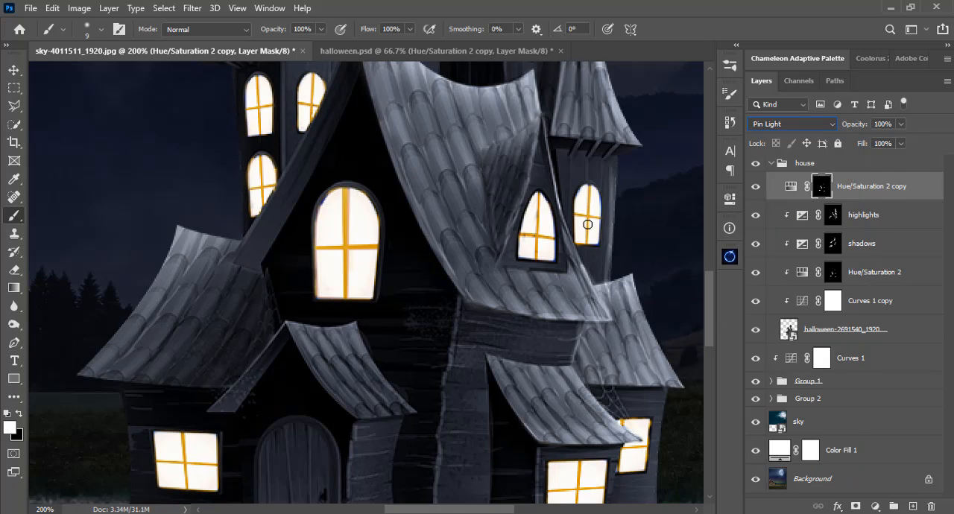
{"action": "key", "text": "ctrl+0"}
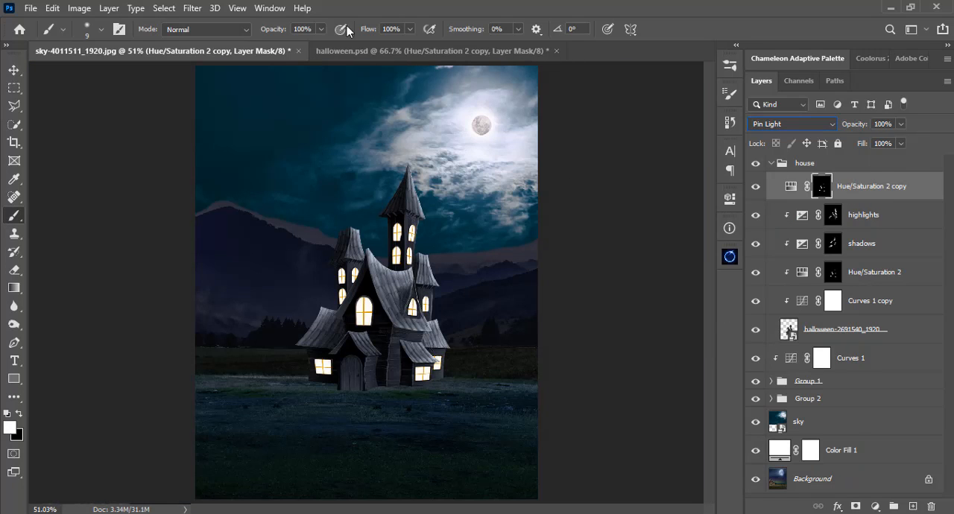
Apply a Gaussian Blur with a 22.2 pixel radius to the Hue/Saturation 2 copy's mask for a window glow.
{"action": "left_click", "coordinate": [192, 8]}
{"action": "mouse_move", "coordinate": [251, 170]}
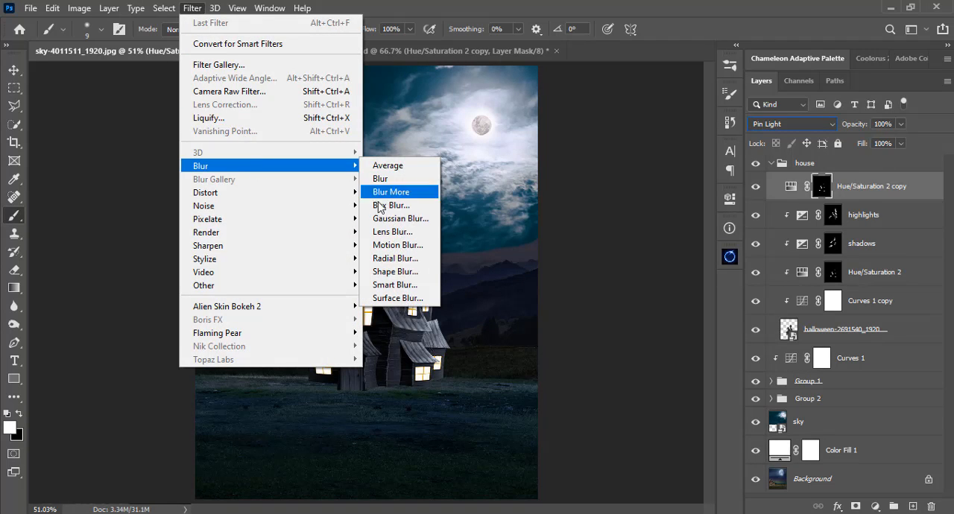
{"action": "left_click", "coordinate": [403, 218]}
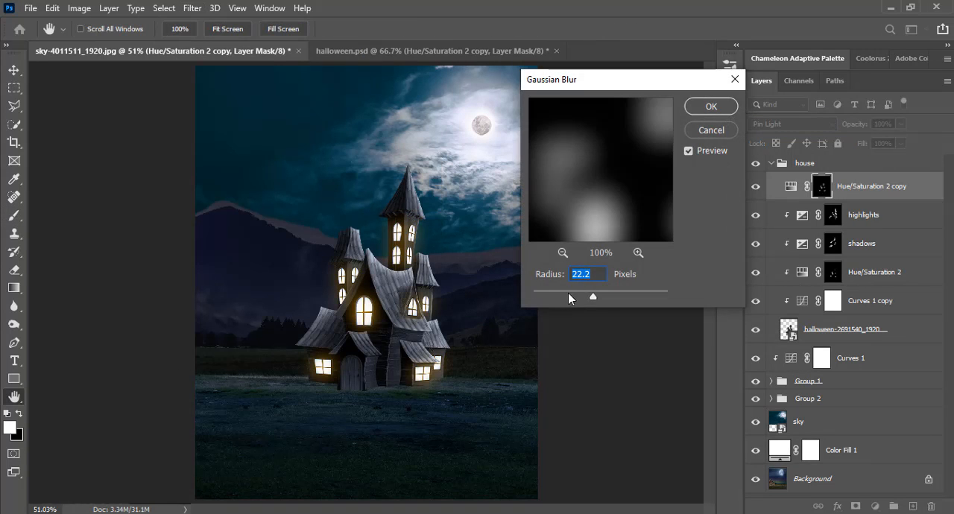
{"action": "left_click", "coordinate": [606, 294]}
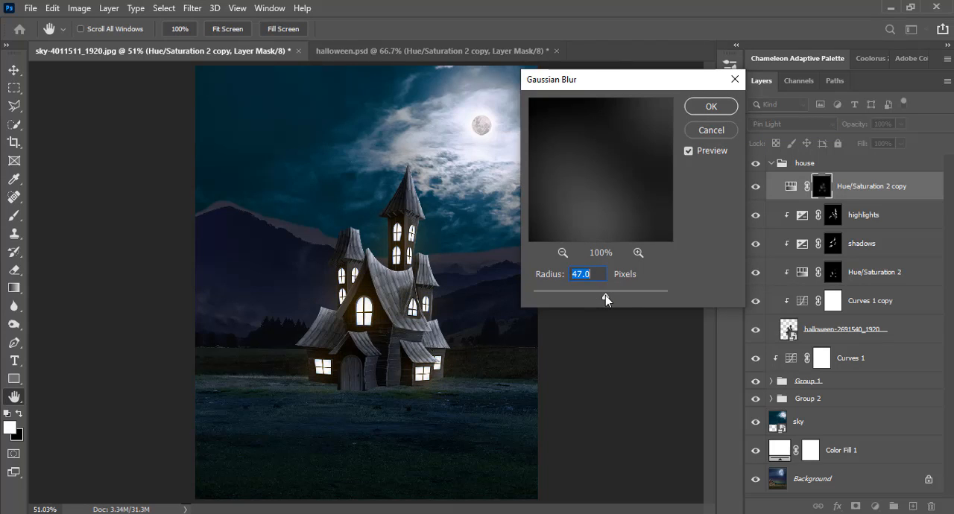
{"action": "left_click_drag", "start_coordinate": [605, 295], "coordinate": [594, 296]}
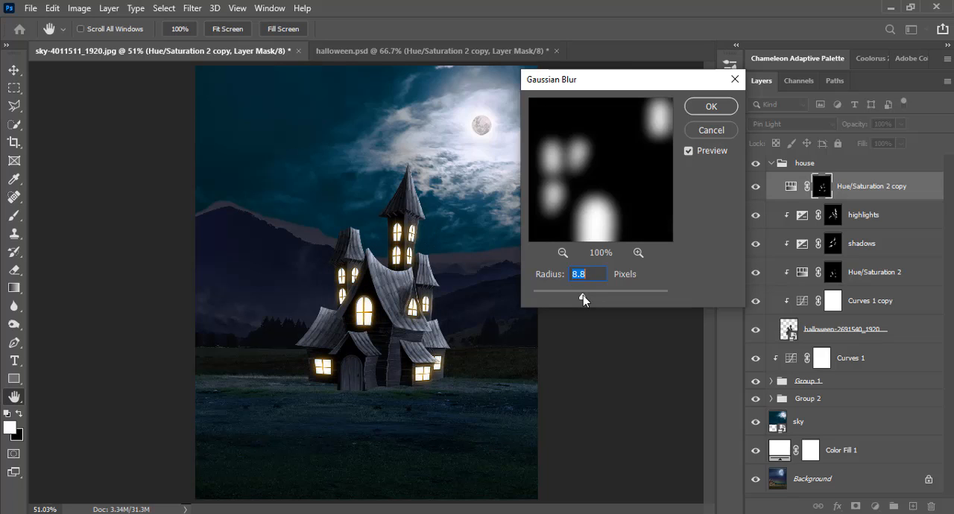
{"action": "left_click", "coordinate": [589, 297]}
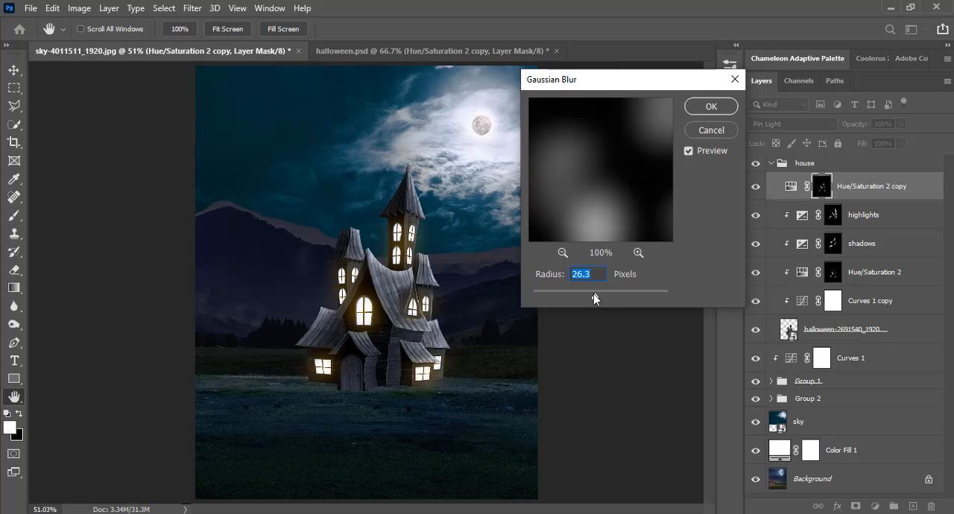
{"action": "left_click", "coordinate": [709, 108]}
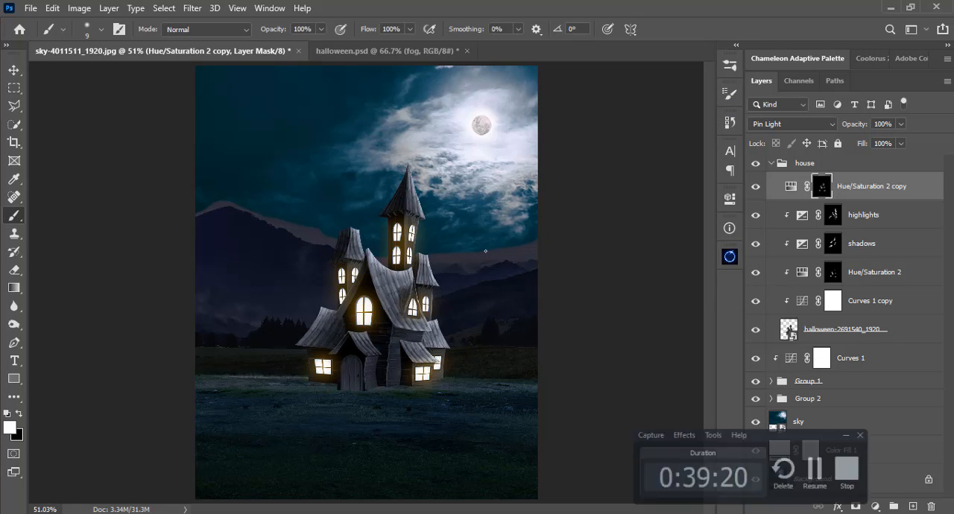
Collapse the house group and compare the scene with and without the house.
{"action": "left_click", "coordinate": [772, 163]}
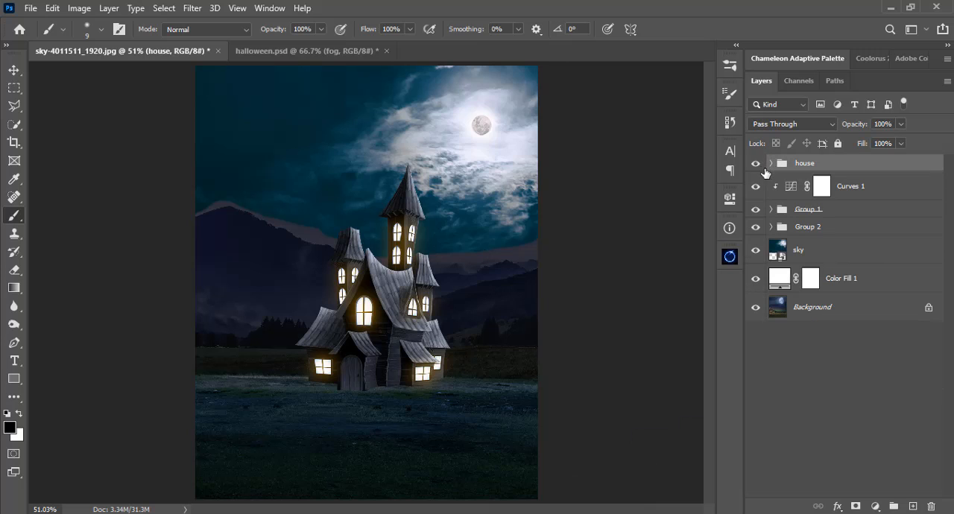
{"action": "left_click", "coordinate": [755, 164]}
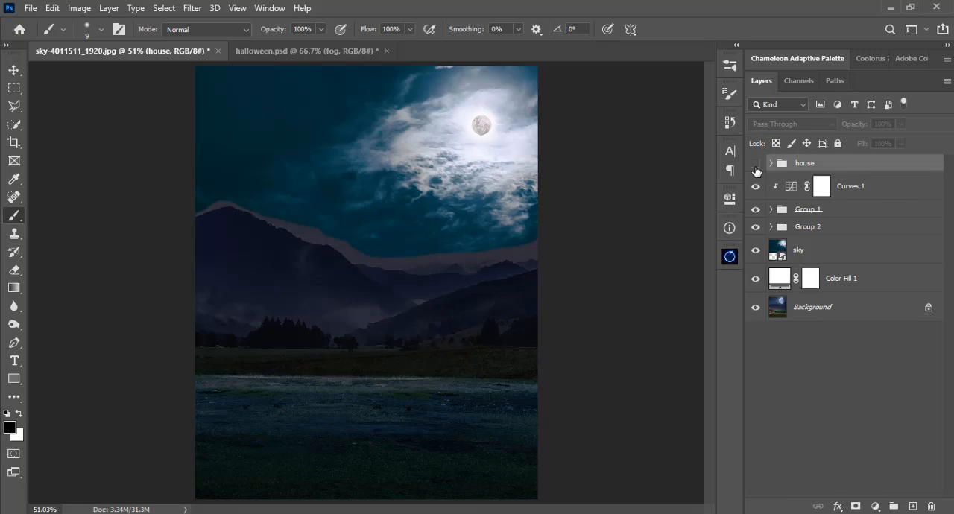
{"action": "left_click", "coordinate": [755, 164]}
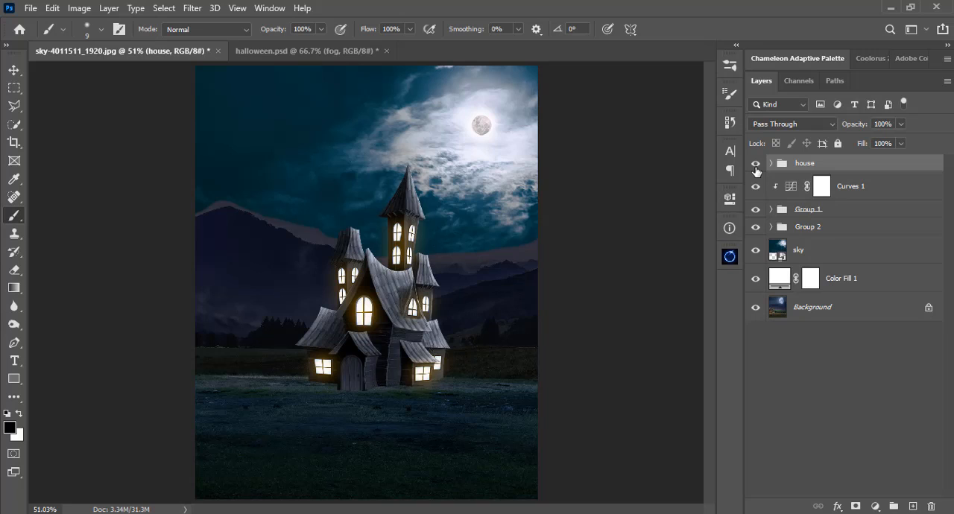
Add a new layer directly above Group 1 and name it "fog".
{"action": "left_click", "coordinate": [790, 212]}
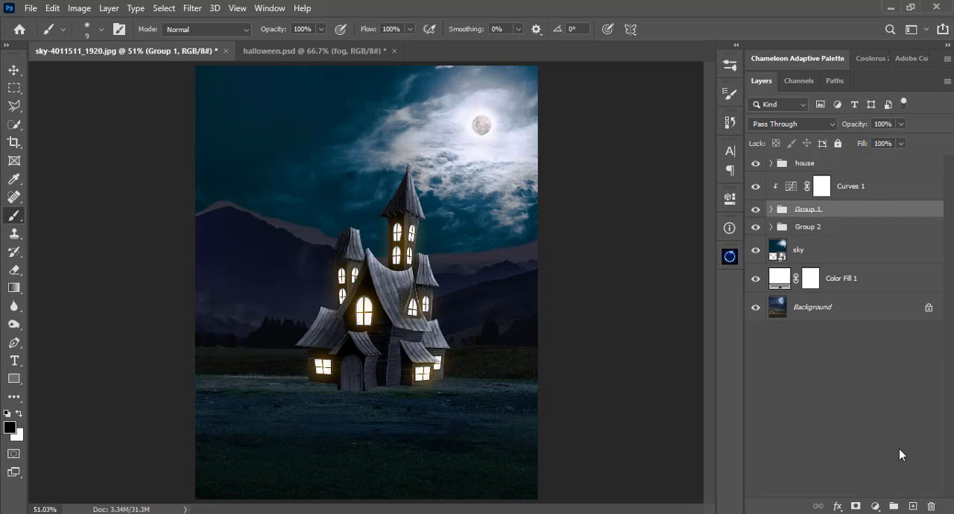
{"action": "left_click", "coordinate": [911, 507]}
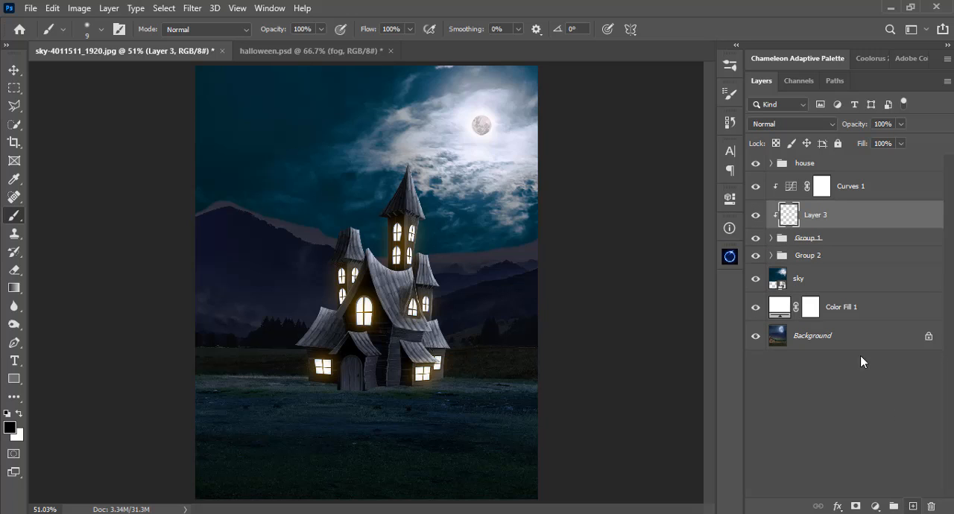
{"action": "double_click", "coordinate": [815, 216]}
{"action": "type", "text": "fog"}
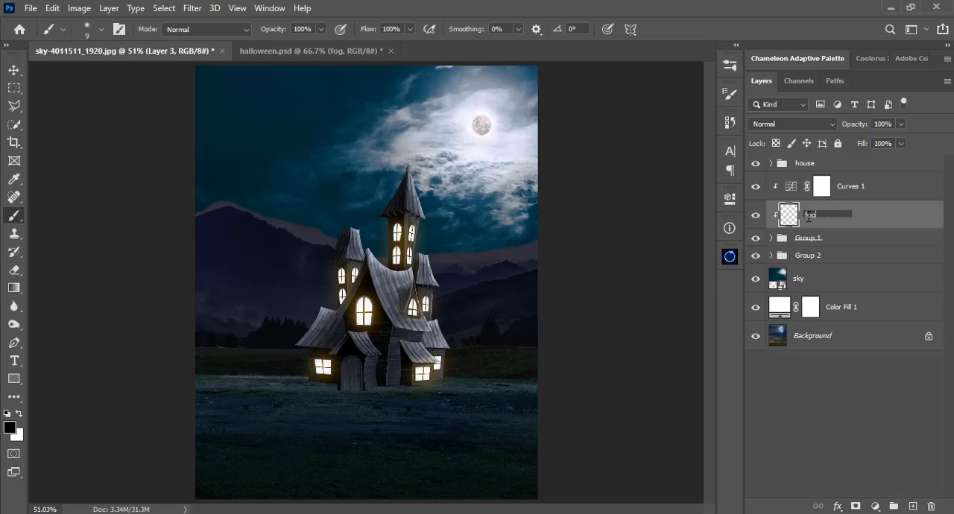
{"action": "key", "text": "Return"}
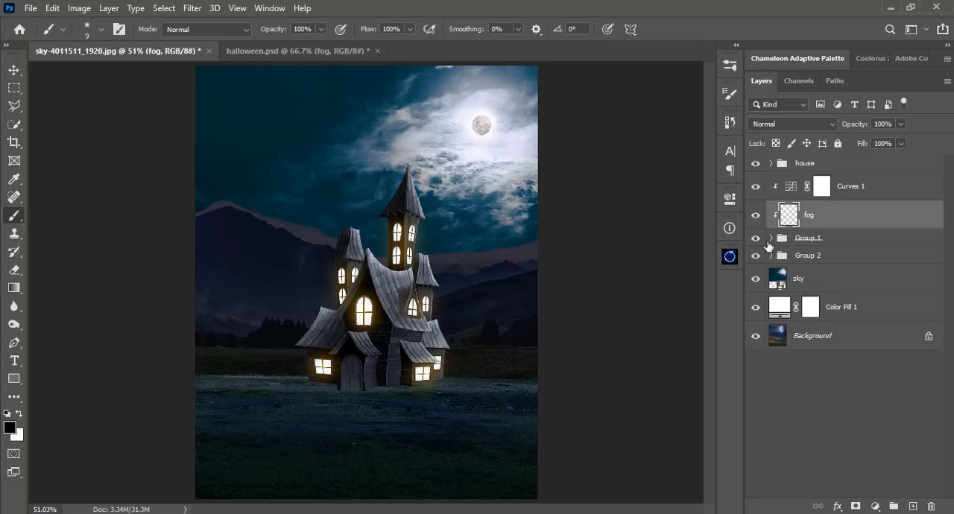
{"action": "left_click", "coordinate": [757, 217]}
{"action": "left_click", "coordinate": [756, 216]}
Choose the dense03 brush from the SS-mist brush set.
{"action": "right_click", "coordinate": [440, 223]}
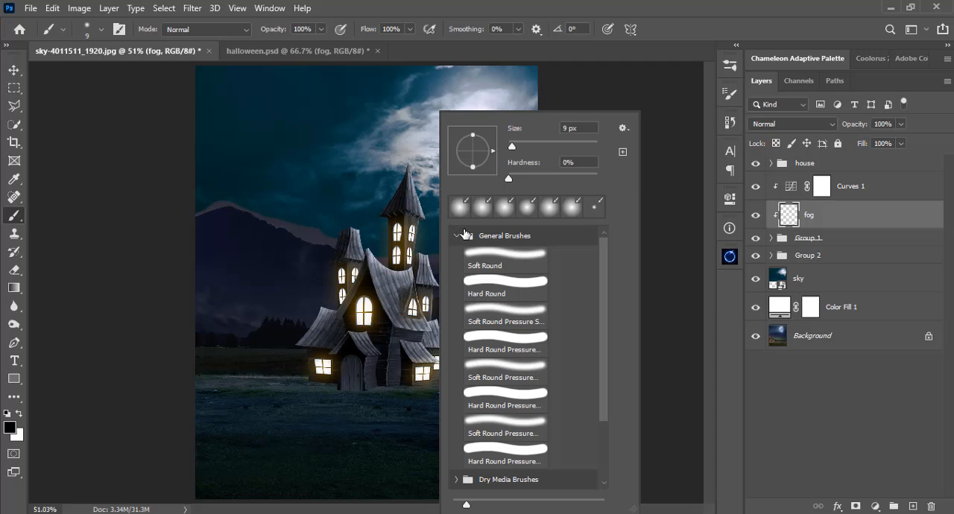
{"action": "left_click", "coordinate": [458, 235]}
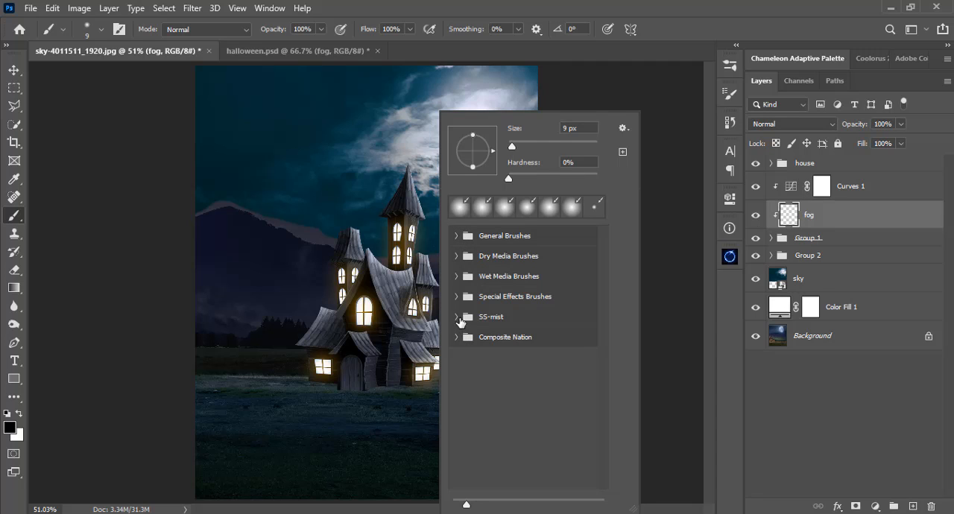
{"action": "left_click", "coordinate": [457, 316]}
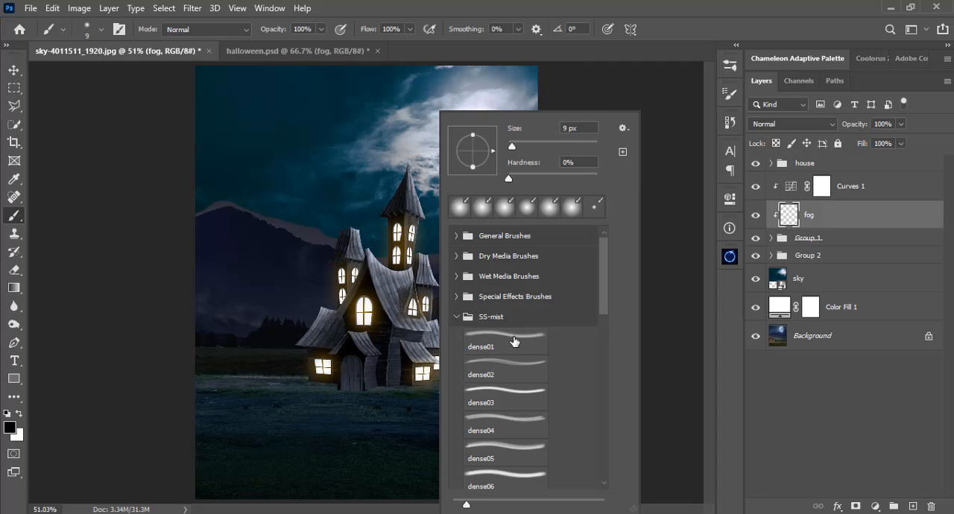
{"action": "left_click", "coordinate": [511, 390]}
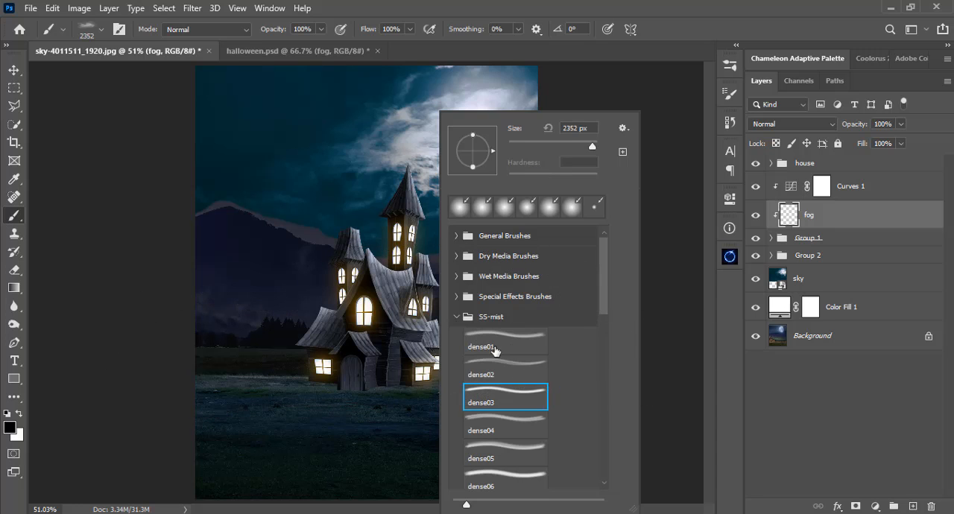
{"action": "left_click", "coordinate": [497, 367]}
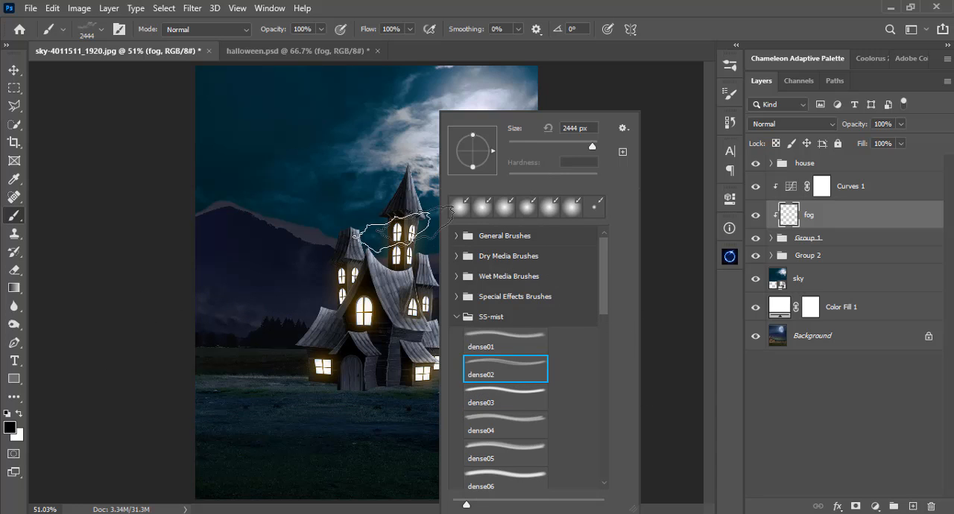
{"action": "left_click", "coordinate": [365, 512]}
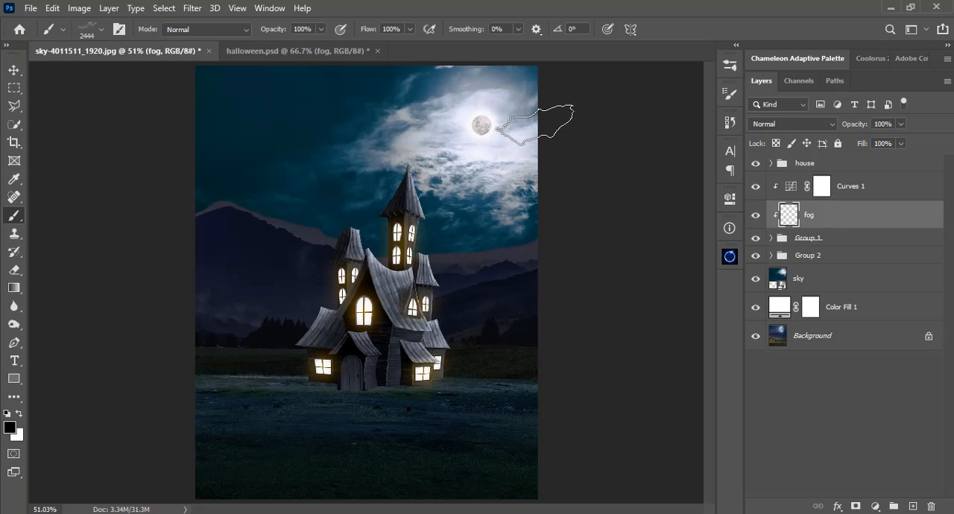
{"action": "right_click", "coordinate": [484, 127]}
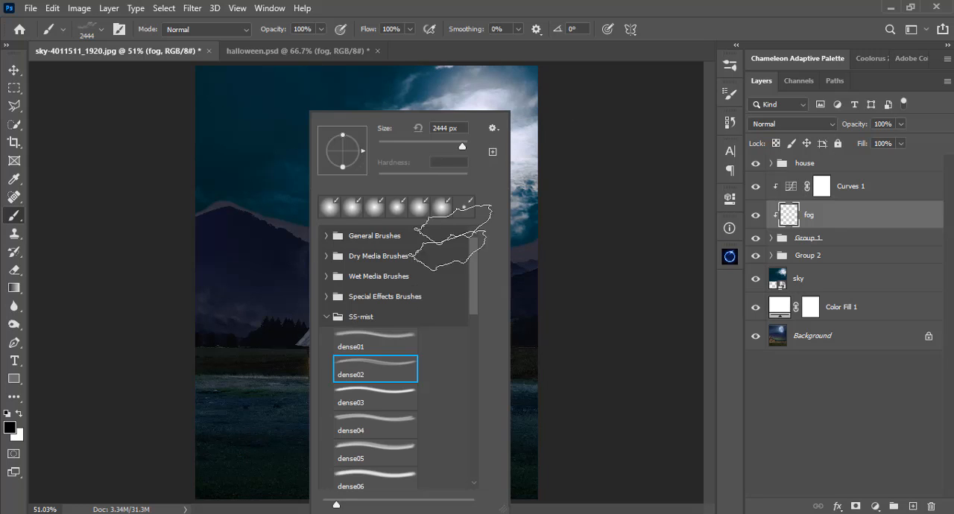
{"action": "left_click", "coordinate": [366, 423]}
{"action": "left_click", "coordinate": [375, 388]}
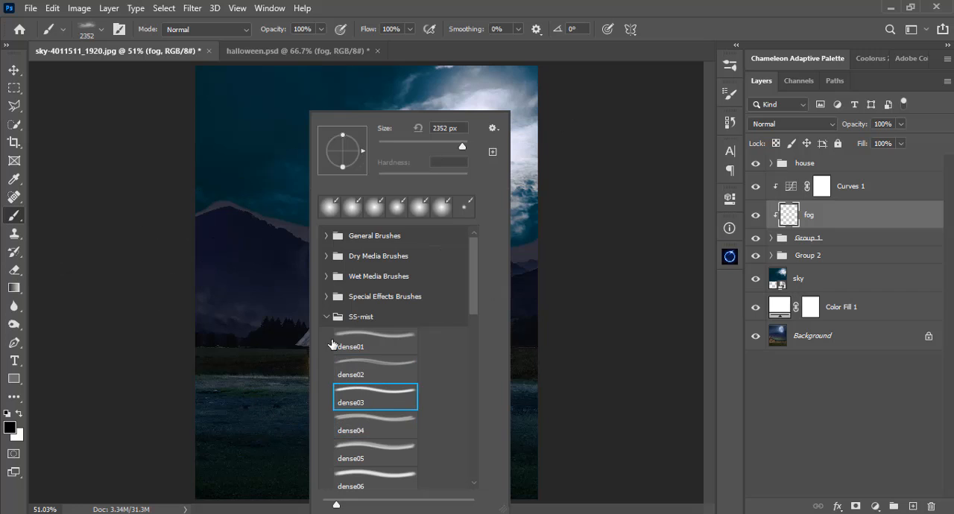
{"action": "key", "text": "Return"}
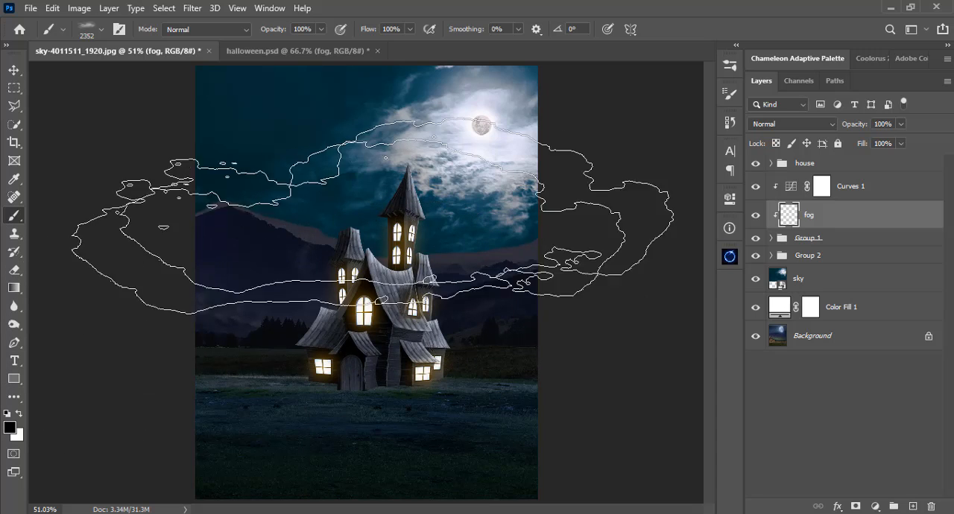
Sample a pale lavender-white from the moonlit clouds as the foreground color for the fog brush.
{"action": "key", "text": "i"}
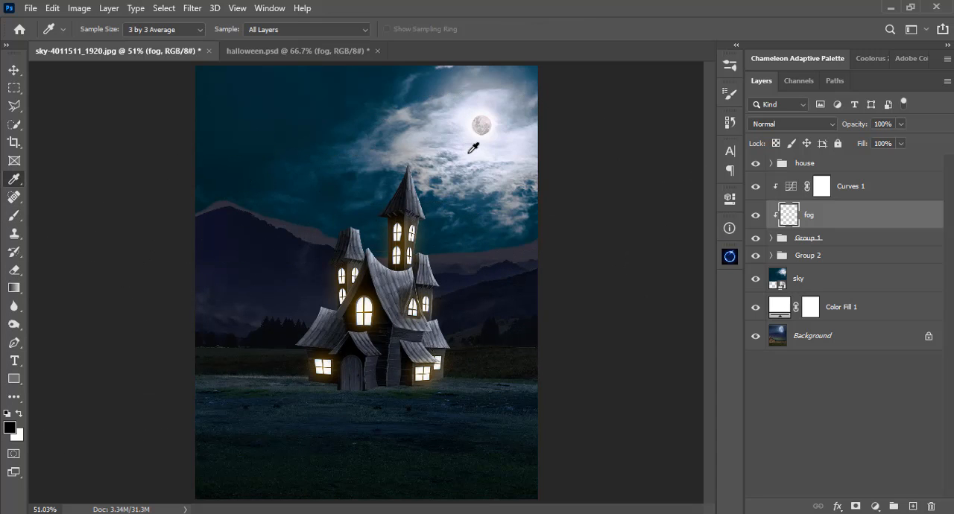
{"action": "left_click", "coordinate": [469, 154]}
{"action": "left_click", "coordinate": [364, 146]}
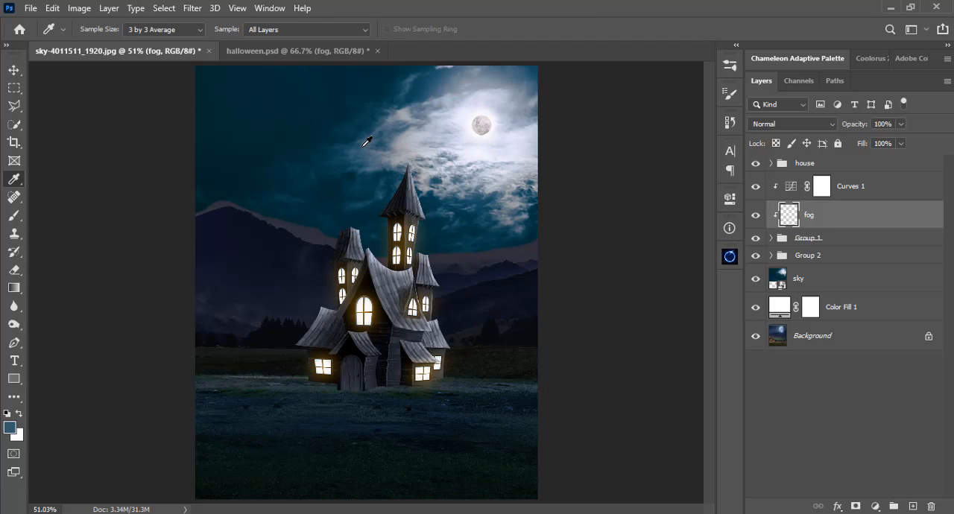
{"action": "left_click", "coordinate": [408, 148]}
{"action": "key", "text": "b"}
Set the mist brush to 37% opacity and a size of 600 px.
{"action": "right_click", "coordinate": [381, 244]}
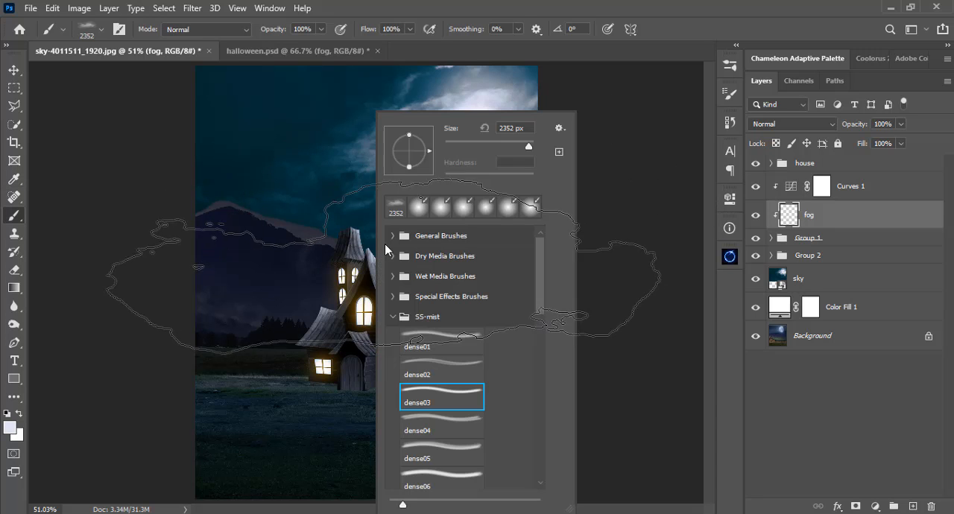
{"action": "left_click", "coordinate": [478, 141]}
{"action": "left_click", "coordinate": [477, 4]}
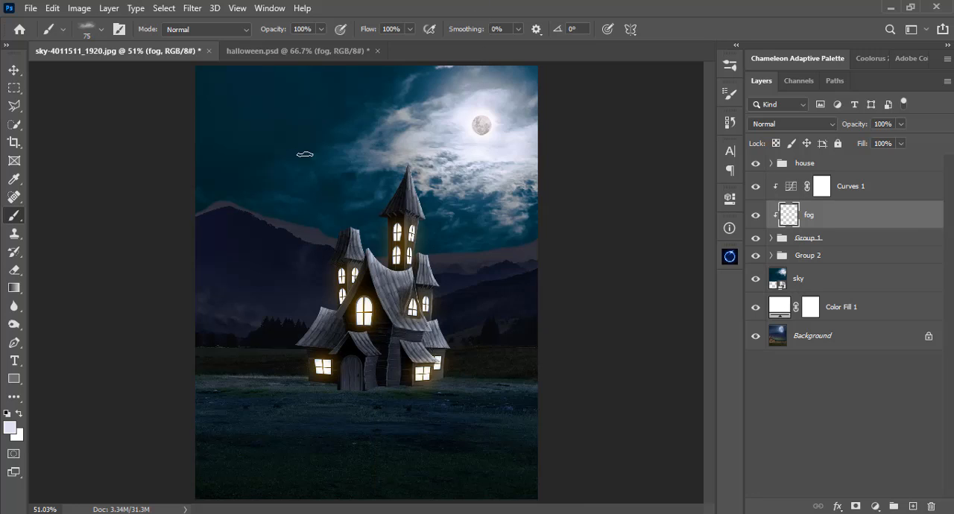
{"action": "left_click", "coordinate": [321, 30]}
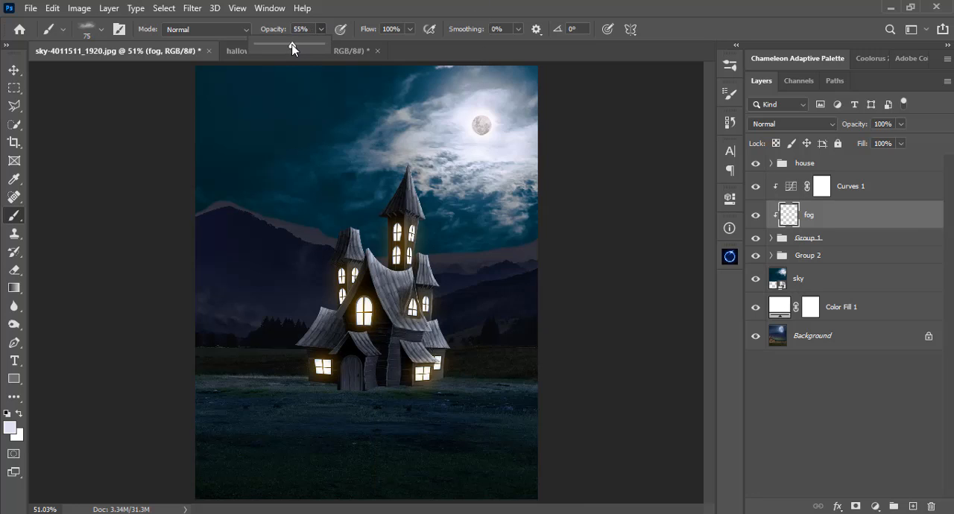
{"action": "left_click_drag", "start_coordinate": [285, 43], "coordinate": [280, 44]}
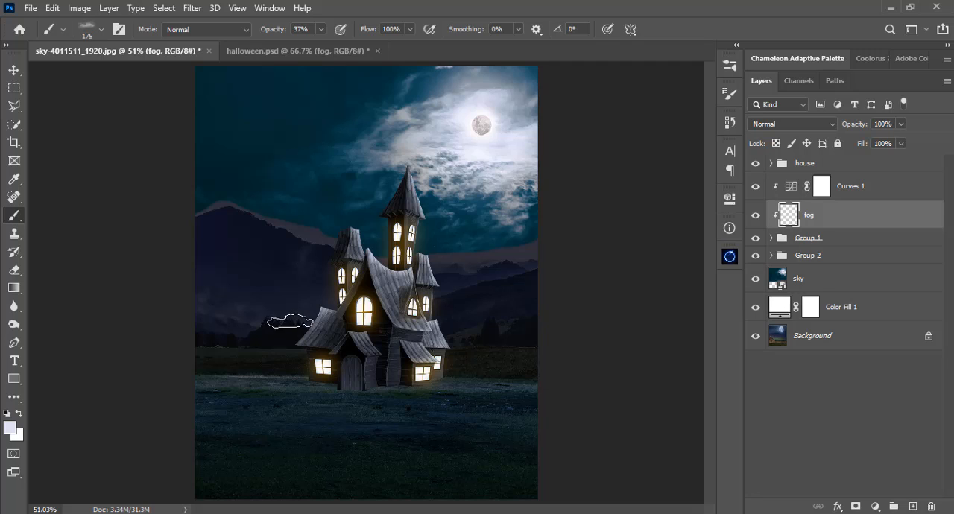
{"action": "key", "text": "bracketright"}
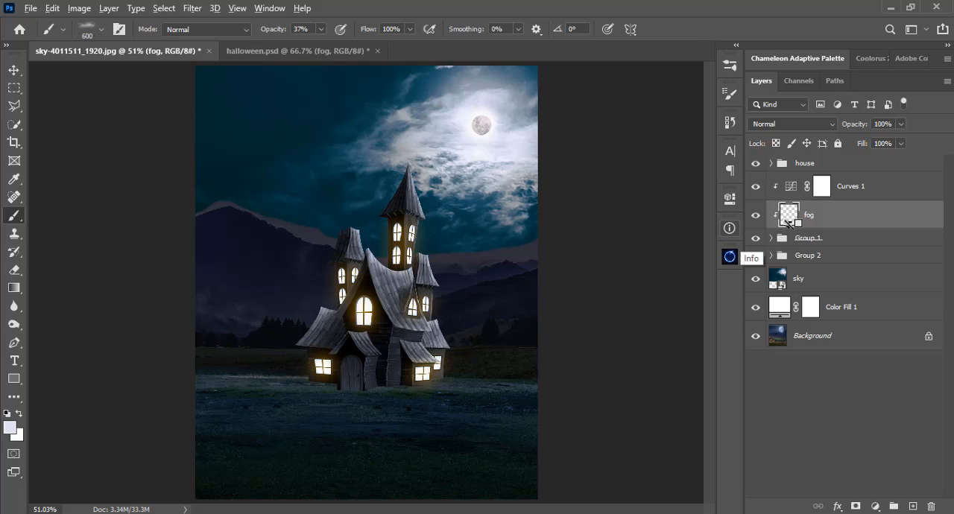
Move the fog layer above the Curves 1 adjustment and release it from the clipping mask.
{"action": "left_click", "coordinate": [786, 222], "text": "alt"}
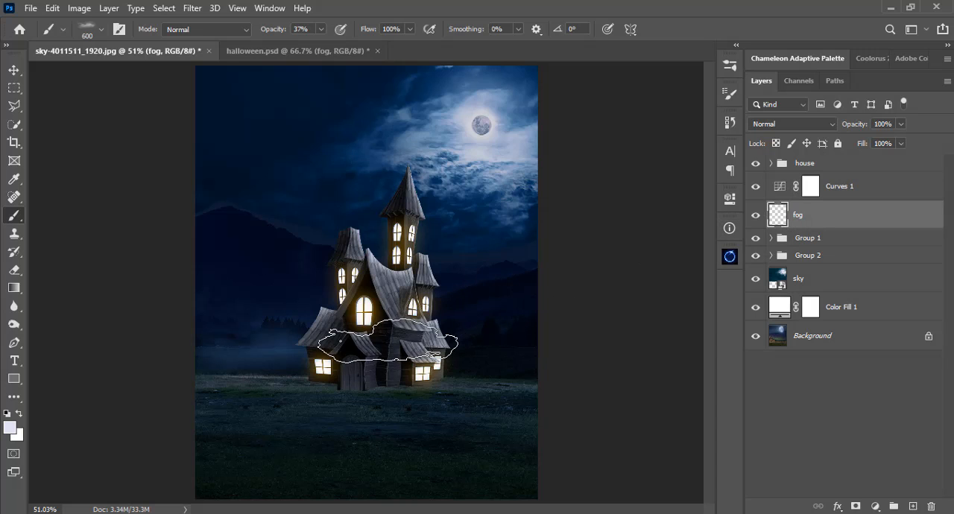
{"action": "key", "text": "ctrl+z"}
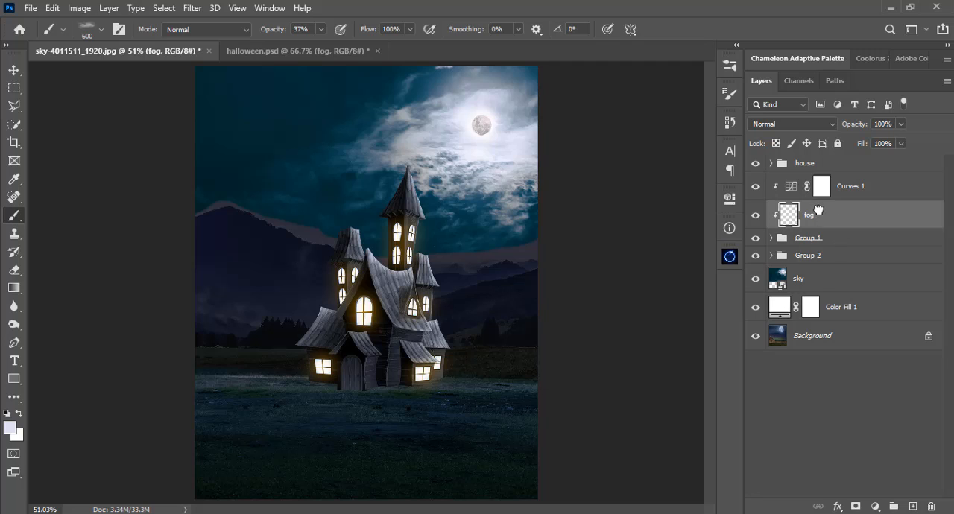
{"action": "left_click_drag", "start_coordinate": [817, 211], "coordinate": [817, 176]}
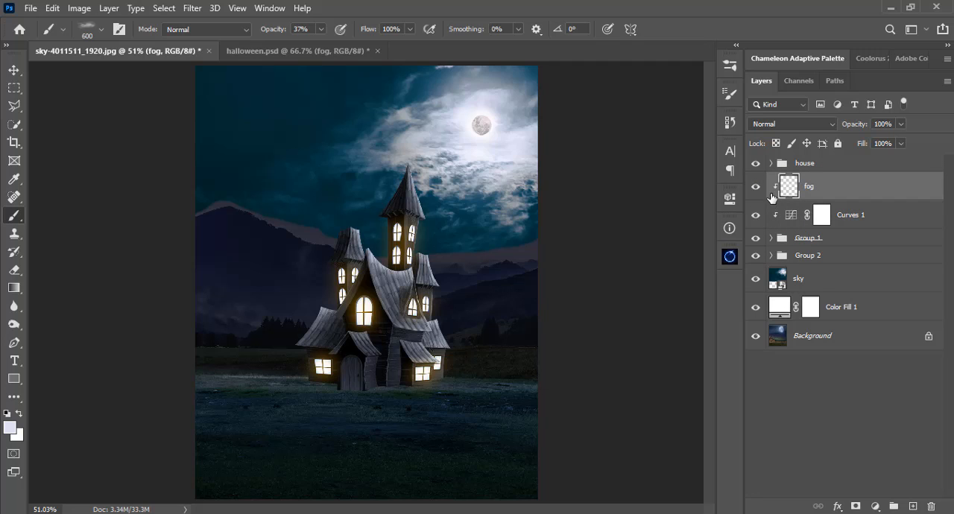
{"action": "left_click", "coordinate": [788, 196], "text": "alt"}
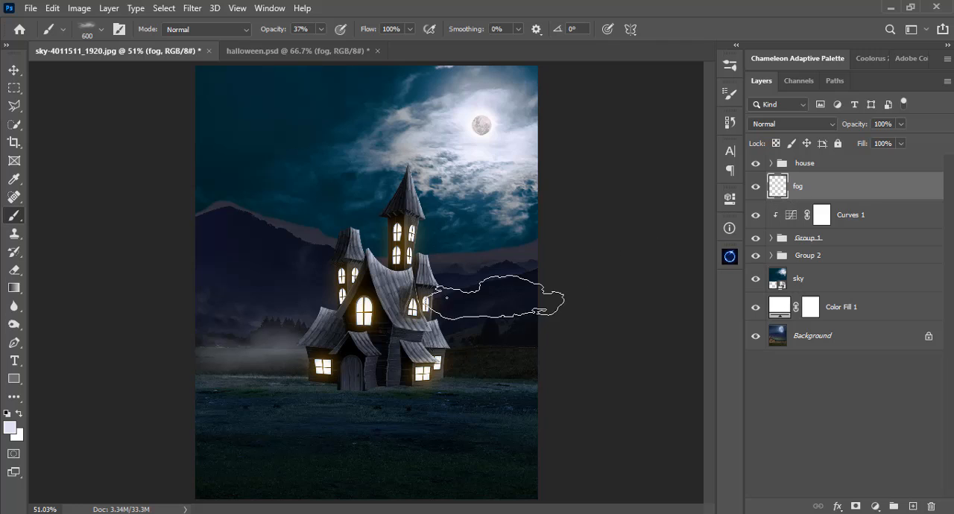
Paint fog behind the house across the distant fields and lower hills on both sides with the 600 px mist brush.
{"action": "left_click_drag", "start_coordinate": [256, 330], "coordinate": [251, 298]}
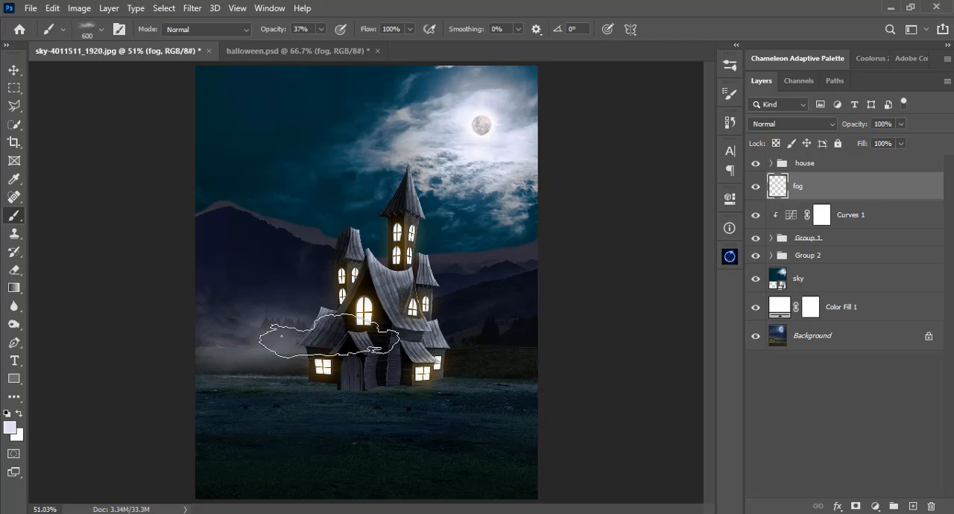
{"action": "mouse_move", "coordinate": [328, 336]}
{"action": "left_mouse_down"}
{"action": "mouse_move", "coordinate": [494, 340]}
{"action": "mouse_move", "coordinate": [504, 349]}
{"action": "mouse_move", "coordinate": [481, 360]}
{"action": "left_mouse_up"}
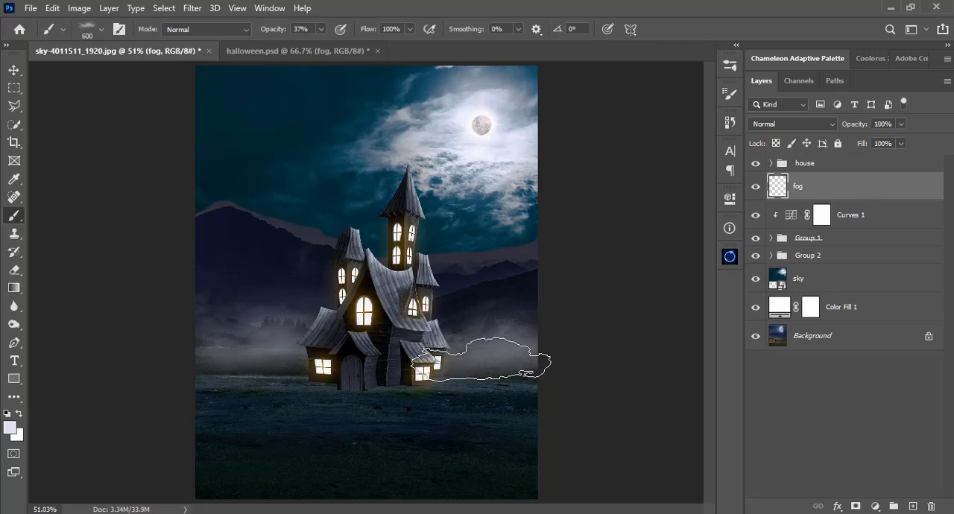
{"action": "left_click", "coordinate": [508, 394]}
{"action": "left_click", "coordinate": [526, 322]}
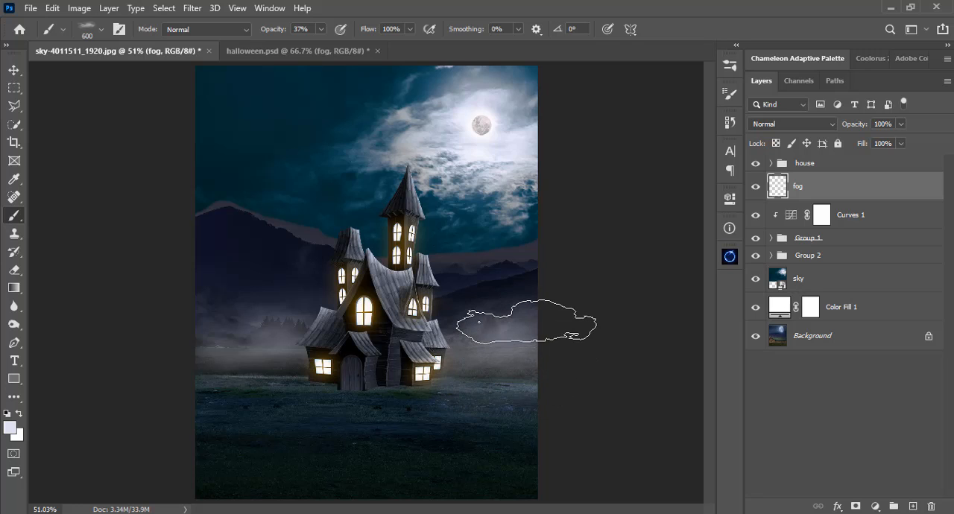
{"action": "left_click_drag", "start_coordinate": [524, 320], "coordinate": [506, 301]}
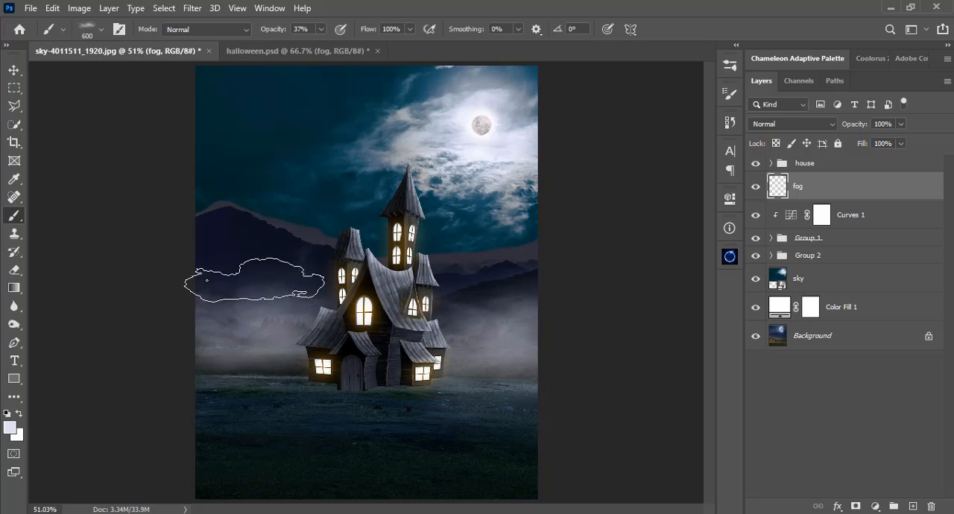
Extend the fog over the foreground grass and up the mountain slopes with the 600 px mist brush.
{"action": "mouse_move", "coordinate": [254, 279]}
{"action": "left_mouse_down"}
{"action": "mouse_move", "coordinate": [253, 382]}
{"action": "mouse_move", "coordinate": [209, 394]}
{"action": "mouse_move", "coordinate": [193, 439]}
{"action": "mouse_move", "coordinate": [191, 429]}
{"action": "mouse_move", "coordinate": [190, 462]}
{"action": "left_mouse_up"}
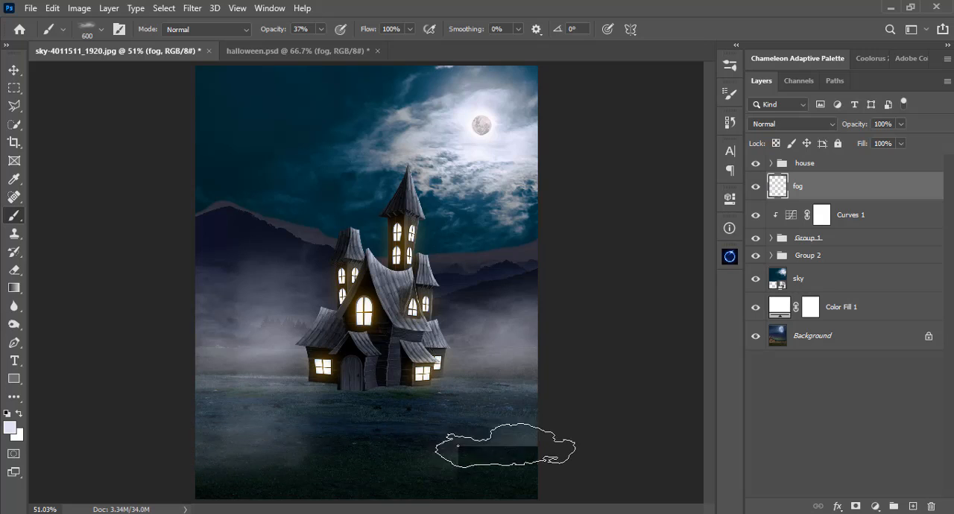
{"action": "left_click", "coordinate": [504, 471]}
{"action": "left_click", "coordinate": [505, 404]}
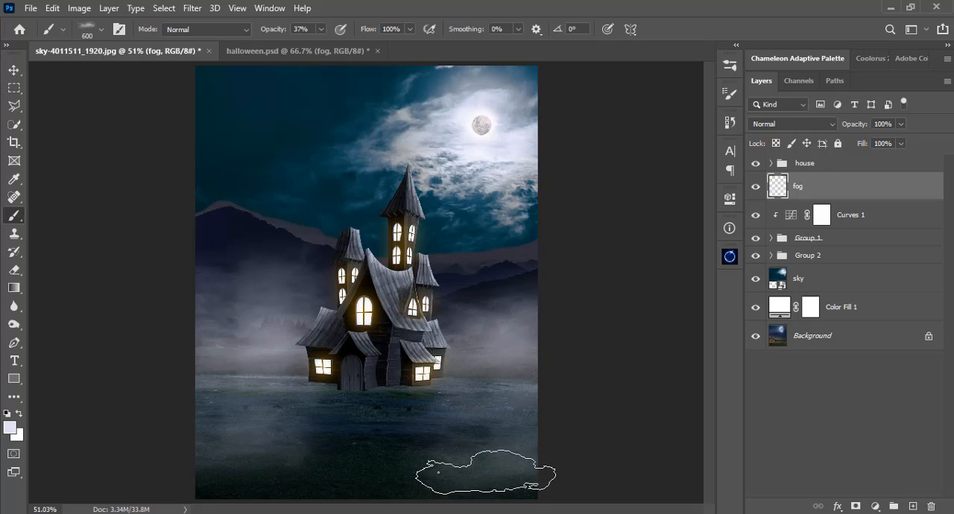
{"action": "left_click", "coordinate": [320, 29]}
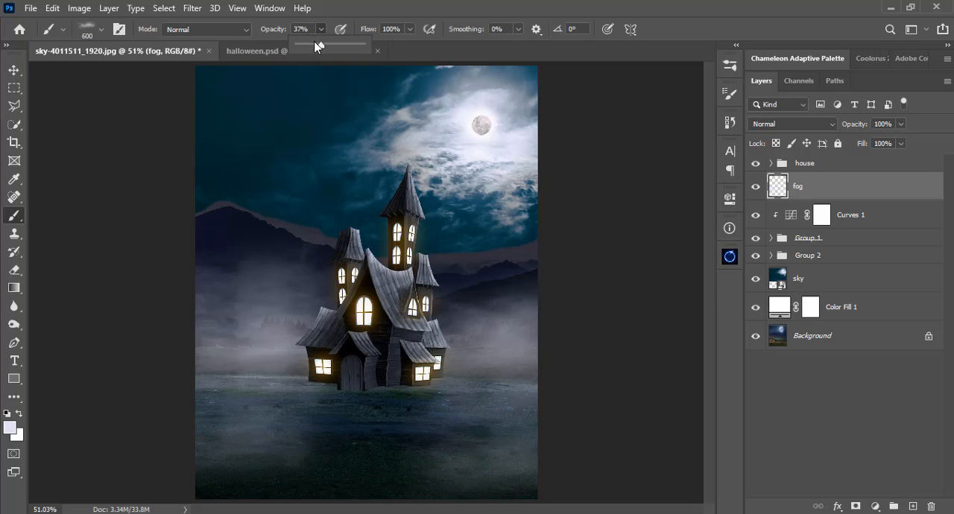
{"action": "left_click", "coordinate": [253, 222]}
{"action": "left_click", "coordinate": [226, 246]}
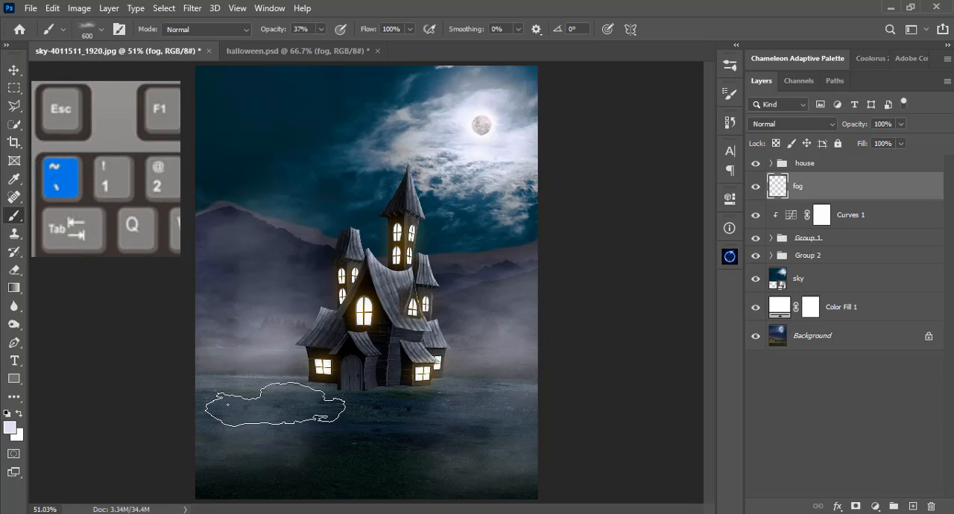
Enlarge the mist brush to 1000 px and even out the fog along the bottom of the foreground grass.
{"action": "left_click", "coordinate": [248, 482]}
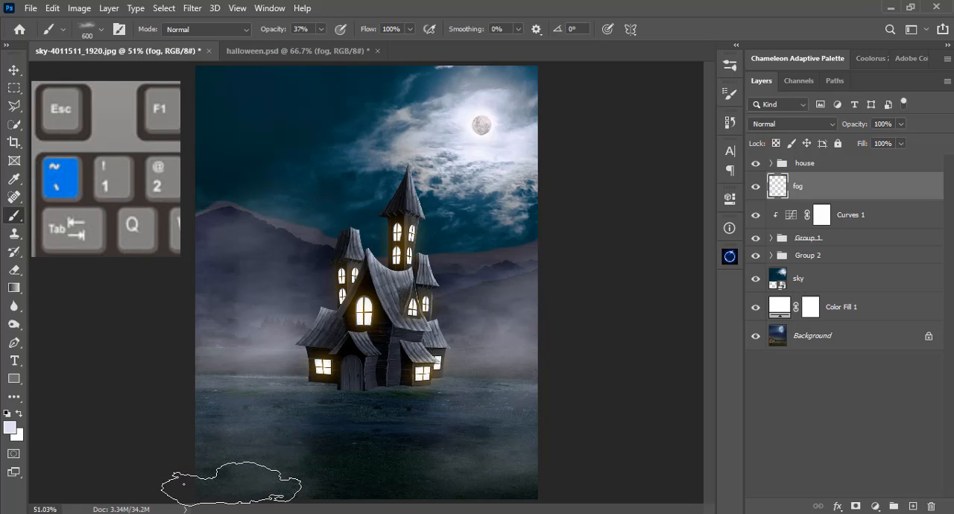
{"action": "key", "text": "bracketright"}
{"action": "key", "text": "bracketright"}
{"action": "key", "text": "bracketright"}
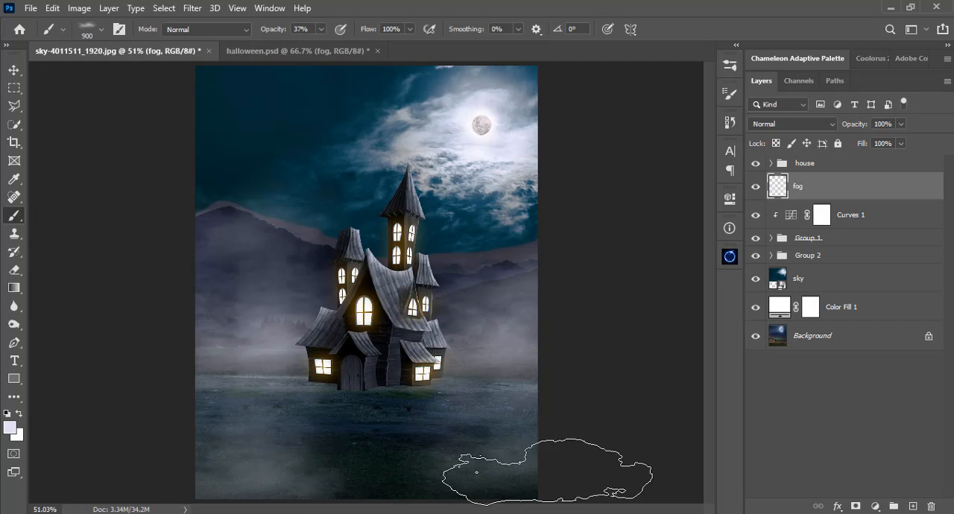
{"action": "key", "text": "bracketright"}
{"action": "left_click", "coordinate": [395, 476]}
{"action": "left_click", "coordinate": [412, 465]}
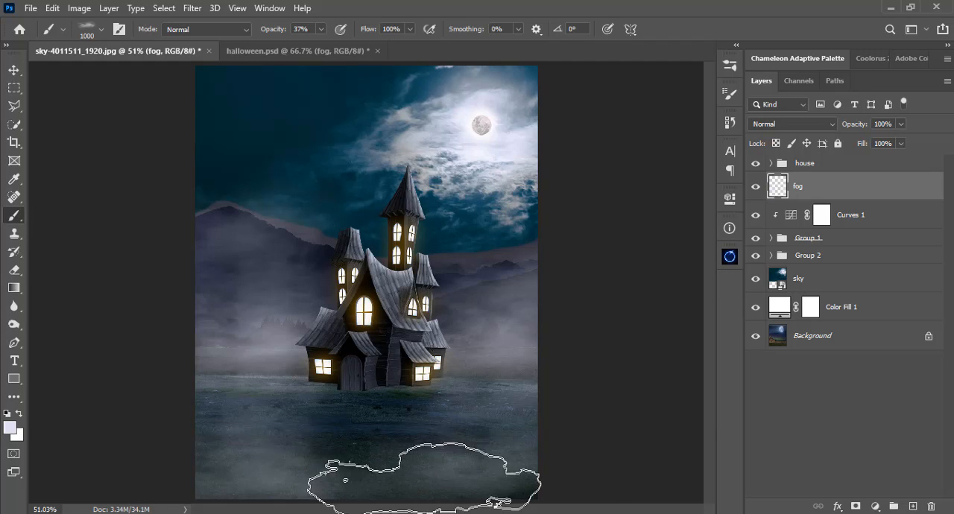
{"action": "key", "text": "bracketleft"}
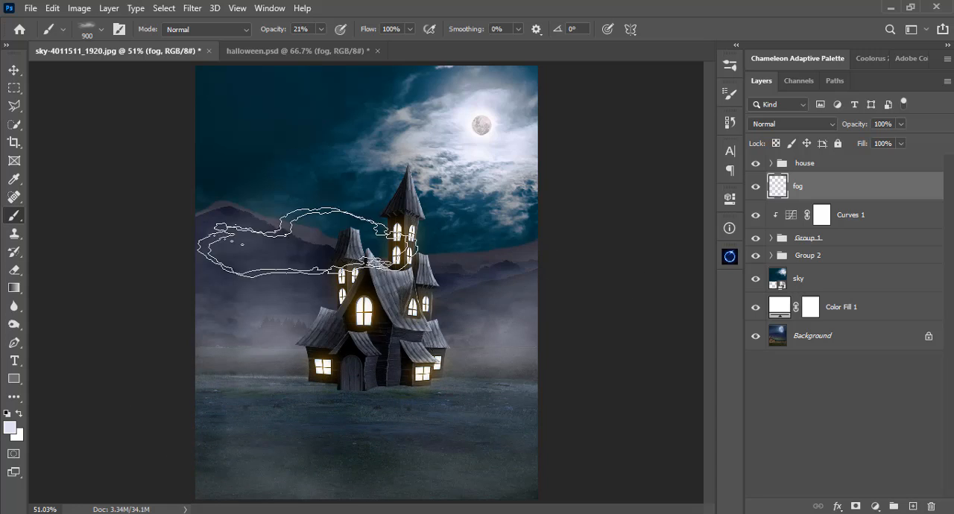
Add a Hue/Saturation adjustment above the fog layer and clip it to the fog.
{"action": "key", "text": "bracketleft"}
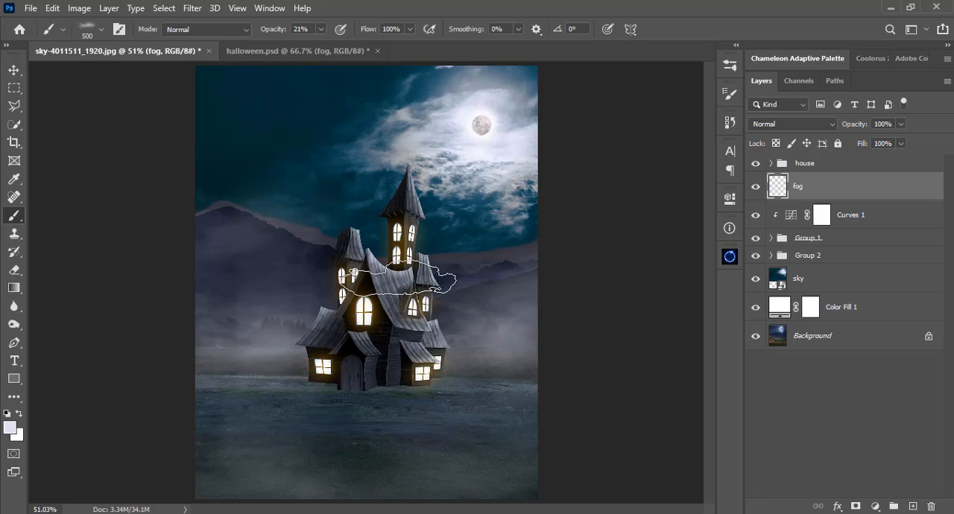
{"action": "key", "text": "v"}
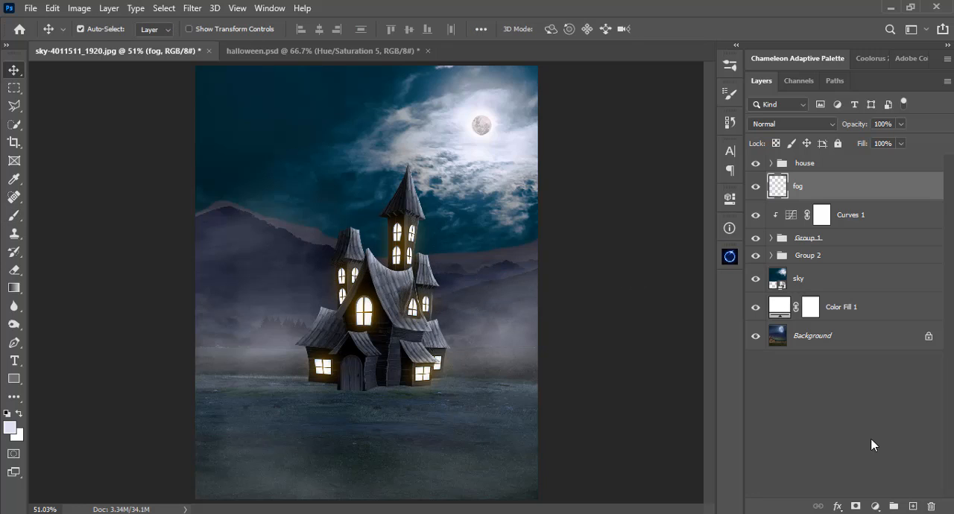
{"action": "left_click", "coordinate": [875, 507]}
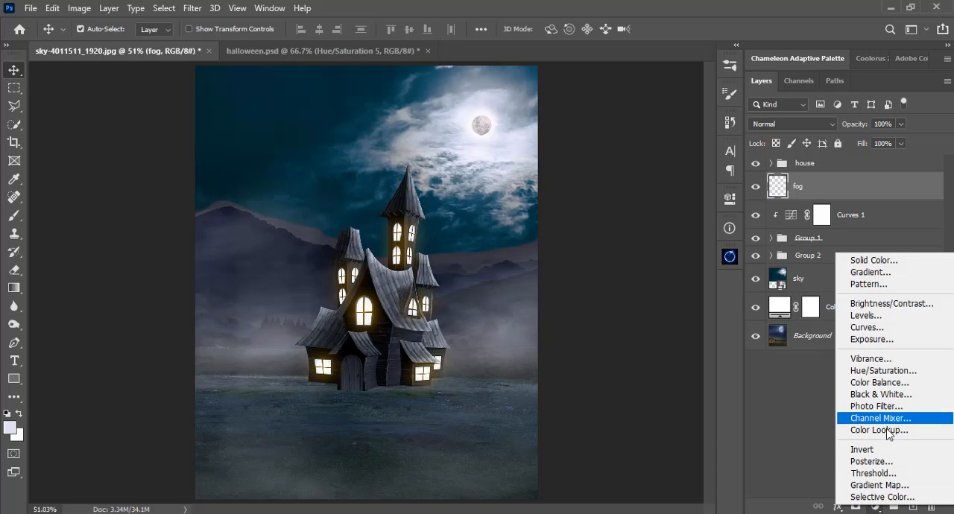
{"action": "left_click", "coordinate": [884, 370]}
{"action": "left_click", "coordinate": [886, 373]}
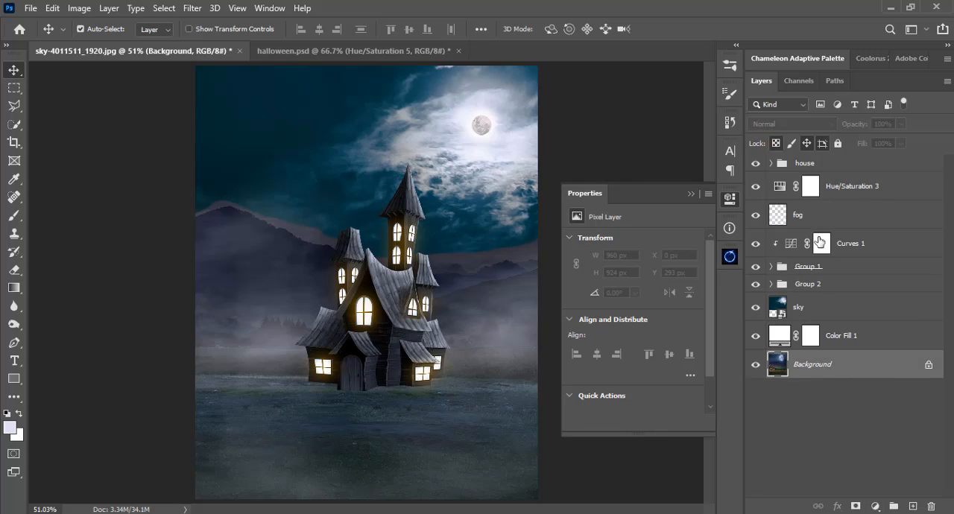
{"action": "left_click", "coordinate": [830, 187]}
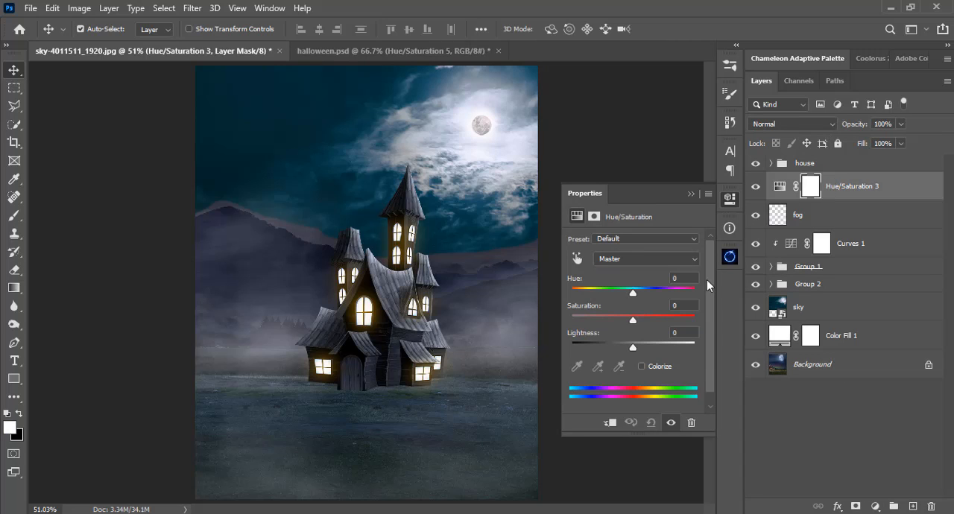
{"action": "left_click", "coordinate": [611, 423]}
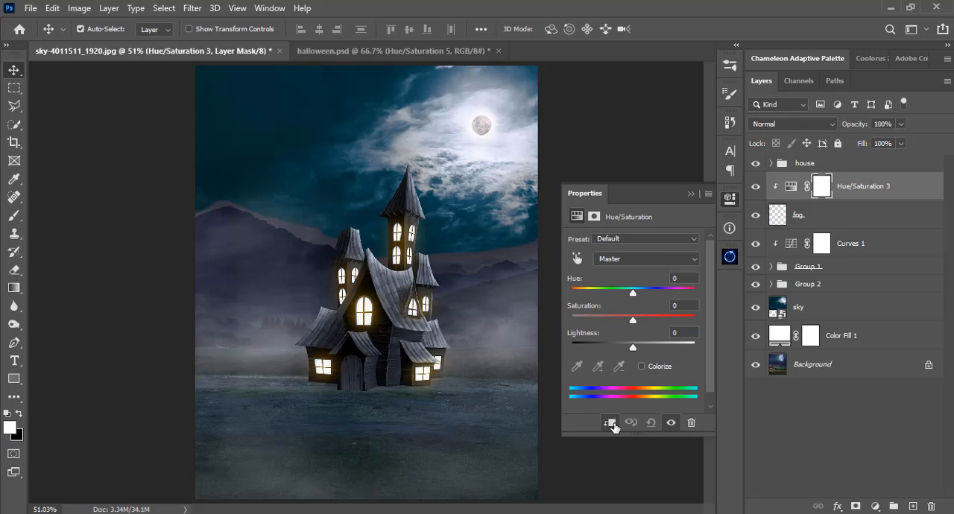
Tint the fog purple with hue +36 and saturation +100, and lower its lightness to about -10.
{"action": "left_click", "coordinate": [631, 294]}
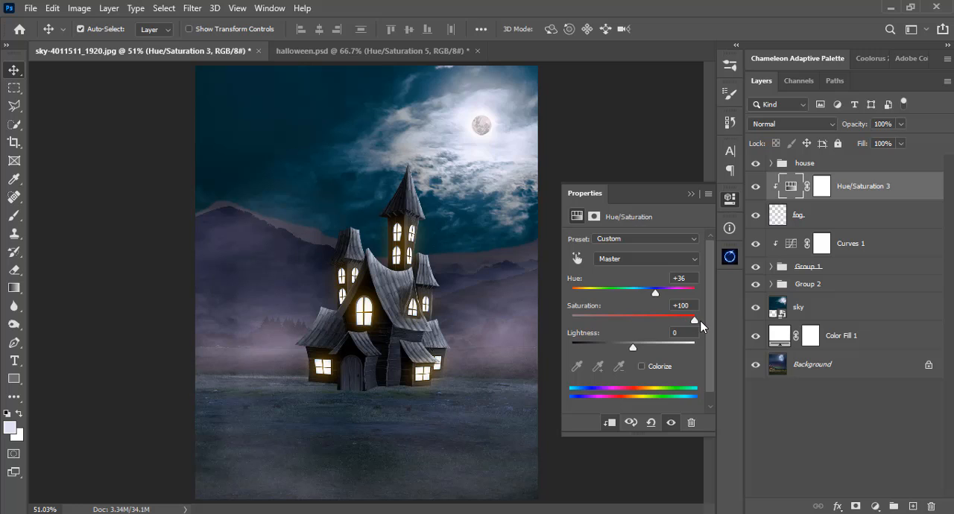
{"action": "left_click", "coordinate": [622, 347]}
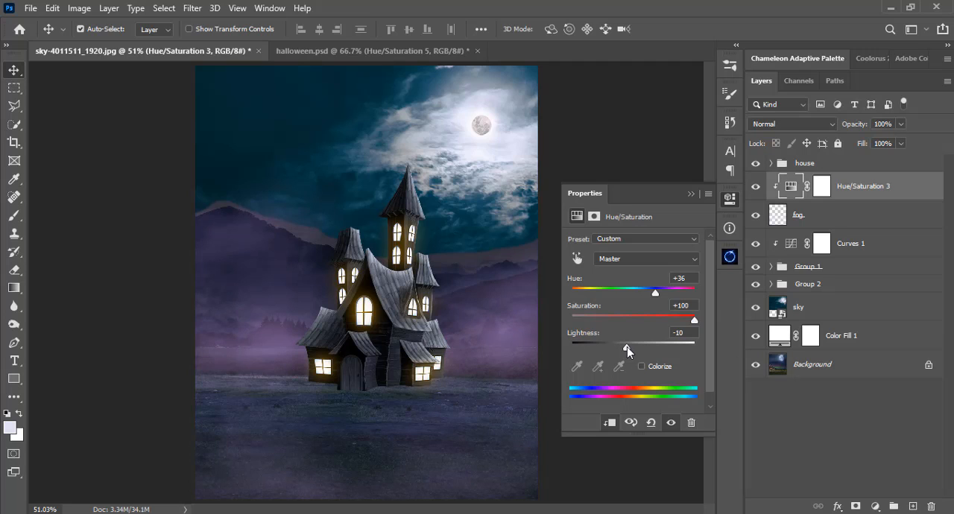
{"action": "left_click_drag", "start_coordinate": [627, 346], "coordinate": [628, 346]}
{"action": "left_click", "coordinate": [690, 195]}
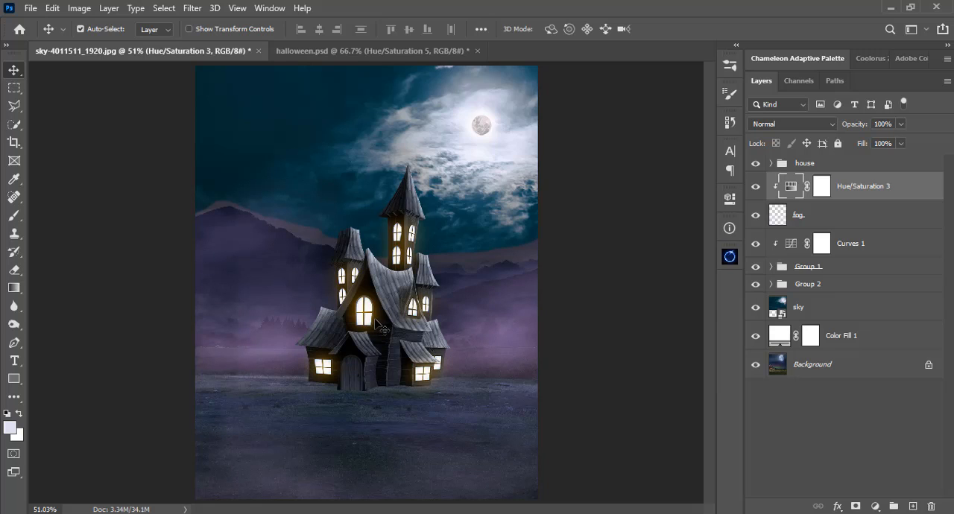
Return to the fog layer and touch up the mist around the house with the 500 px brush.
{"action": "left_click", "coordinate": [823, 187]}
{"action": "key", "text": "b"}
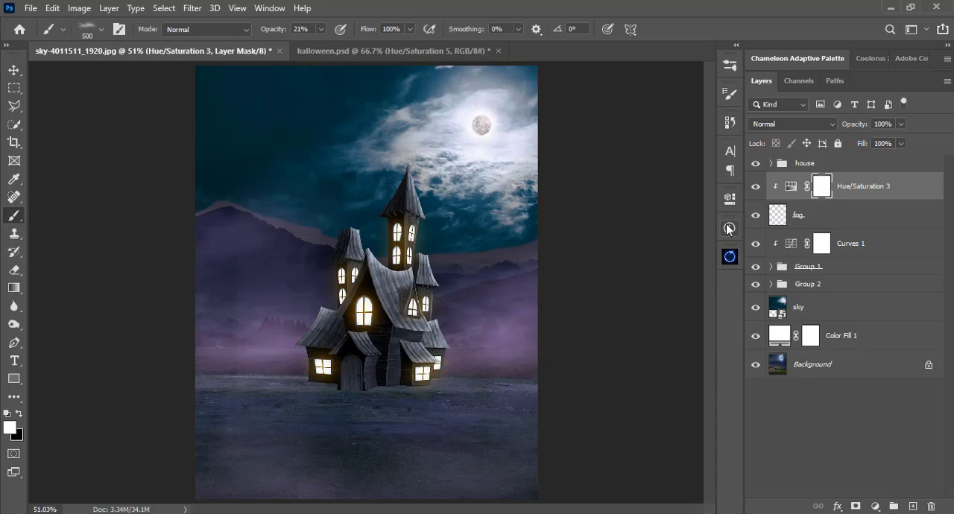
{"action": "left_click", "coordinate": [773, 218]}
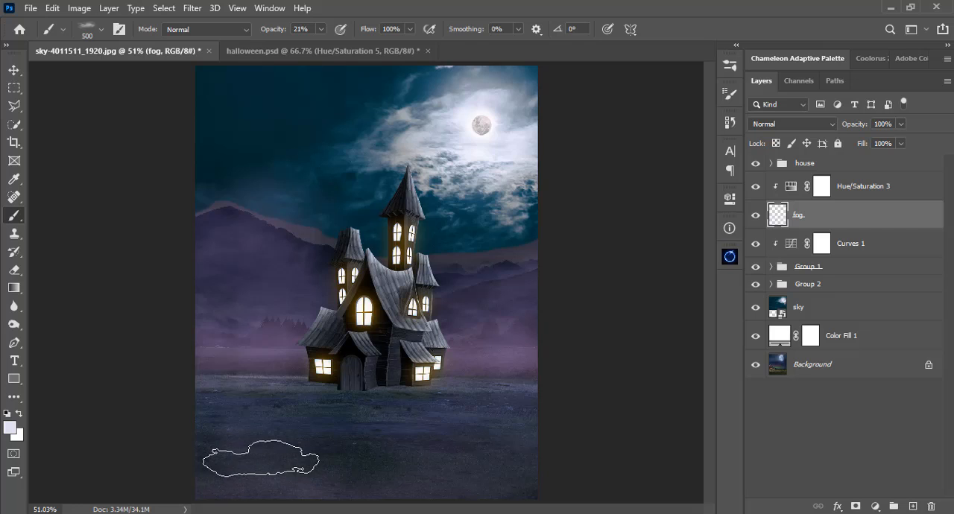
Create a new layer above the house group and set the mist brush to 1000 px at 12% opacity.
{"action": "left_click", "coordinate": [779, 164]}
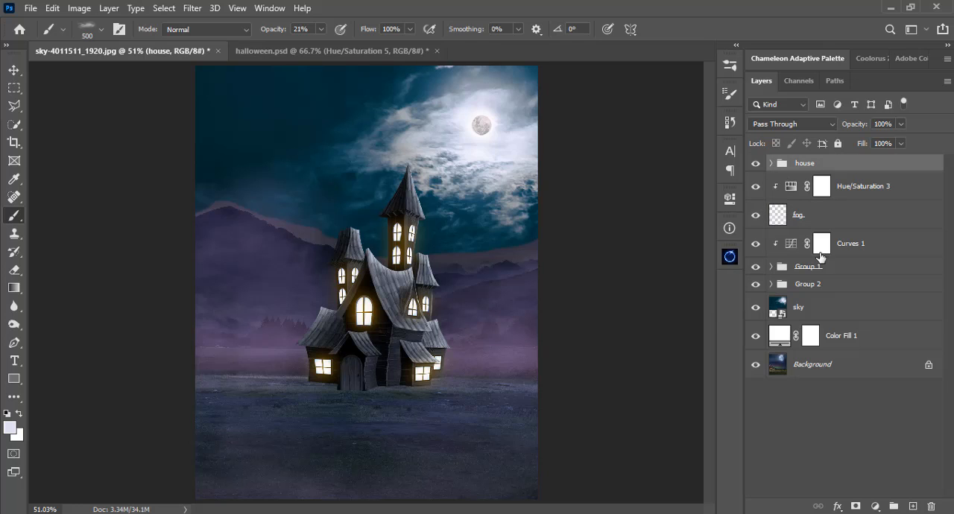
{"action": "left_click", "coordinate": [912, 506]}
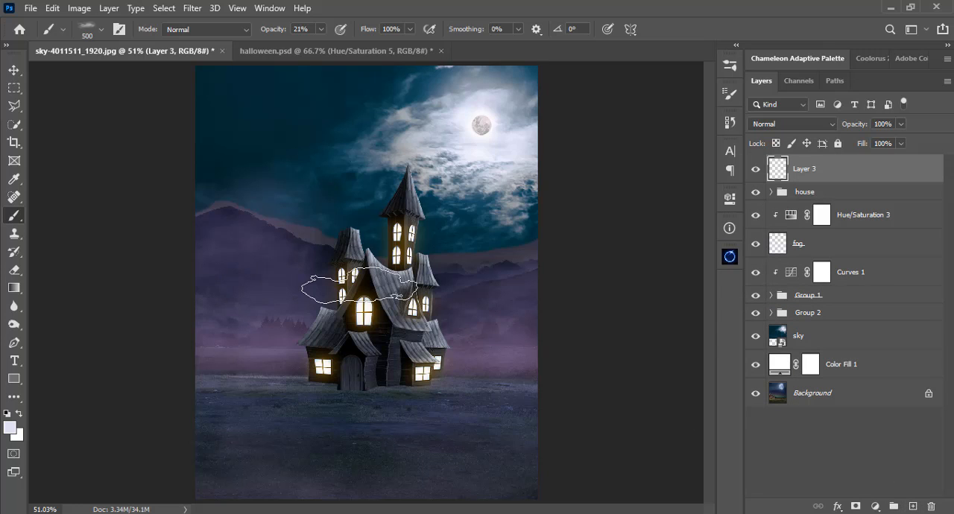
{"action": "key", "text": "bracketright"}
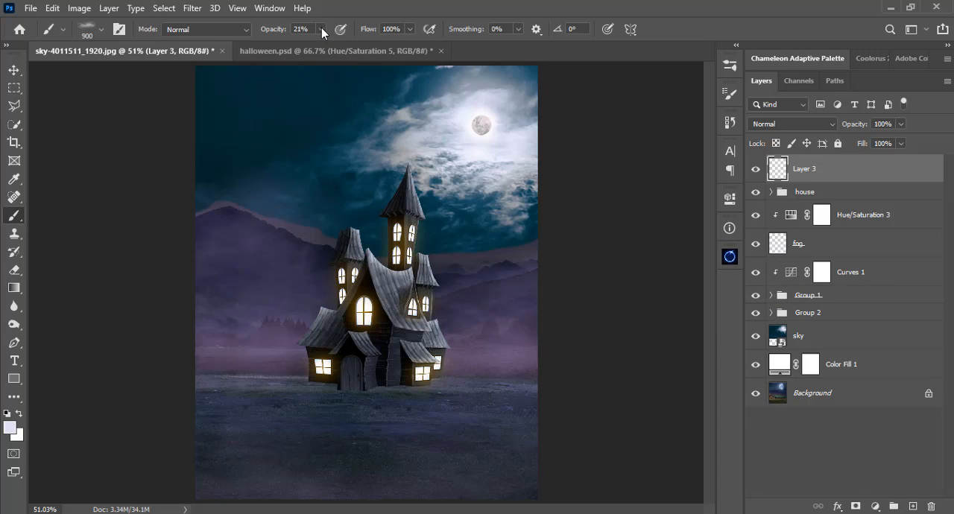
{"action": "left_click", "coordinate": [322, 29]}
{"action": "left_click", "coordinate": [410, 6]}
{"action": "key", "text": "bracketright"}
{"action": "key", "text": "bracketright"}
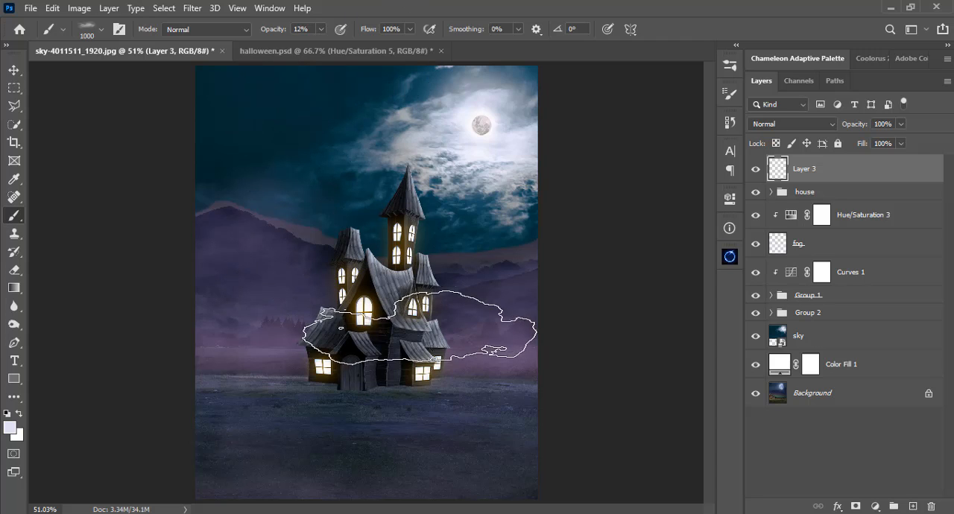
Paint faint mist over the house and around its tower on the new top layer, varying the brush size.
{"action": "left_click", "coordinate": [399, 347]}
{"action": "key", "text": "bracketleft"}
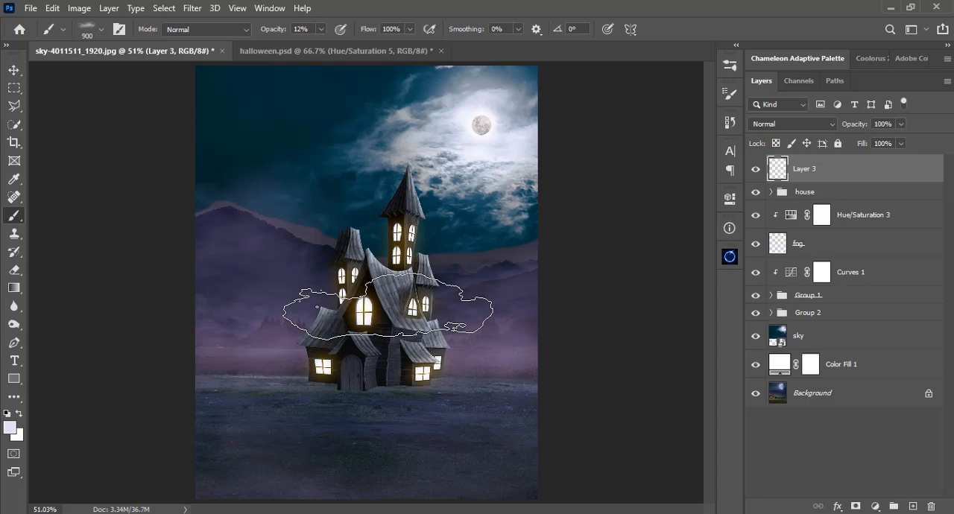
{"action": "left_click", "coordinate": [400, 202]}
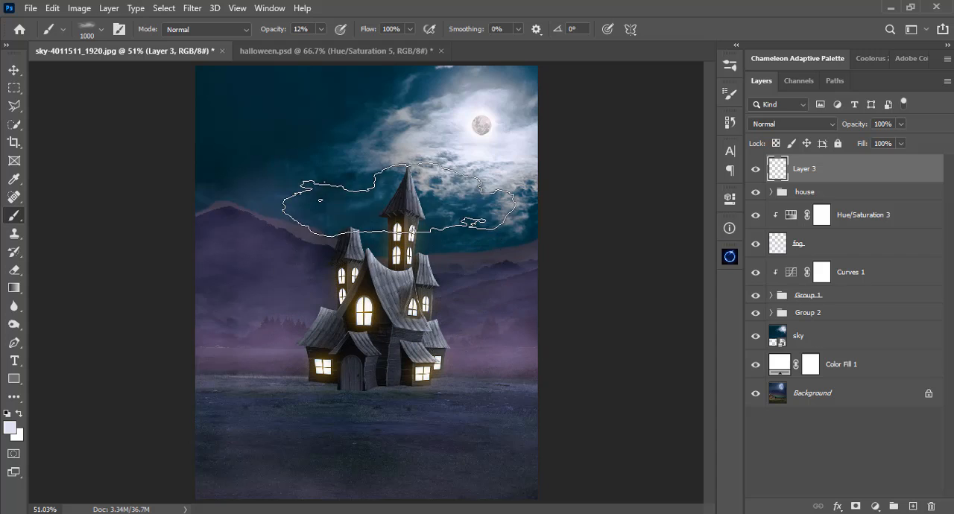
{"action": "key", "text": "bracketleft"}
{"action": "key", "text": "bracketleft"}
{"action": "key", "text": "bracketleft"}
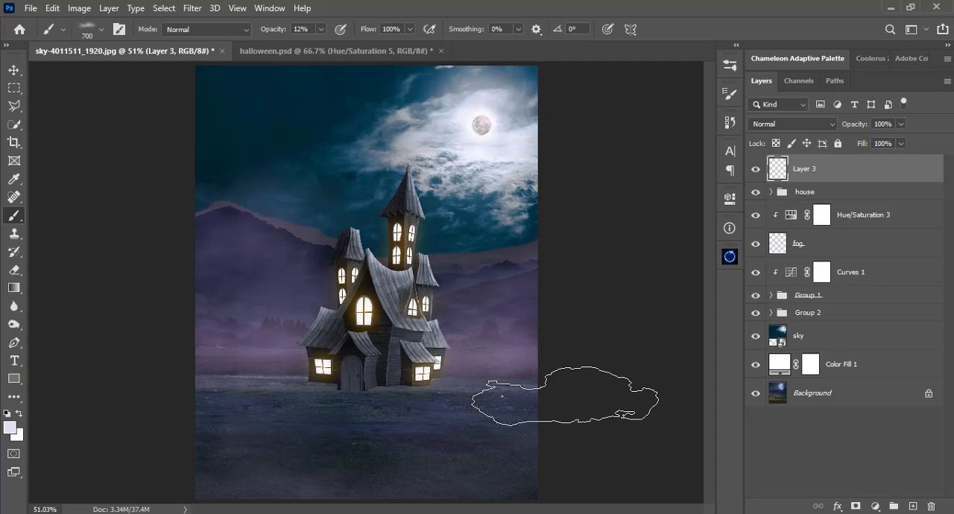
{"action": "key", "text": "bracketleft"}
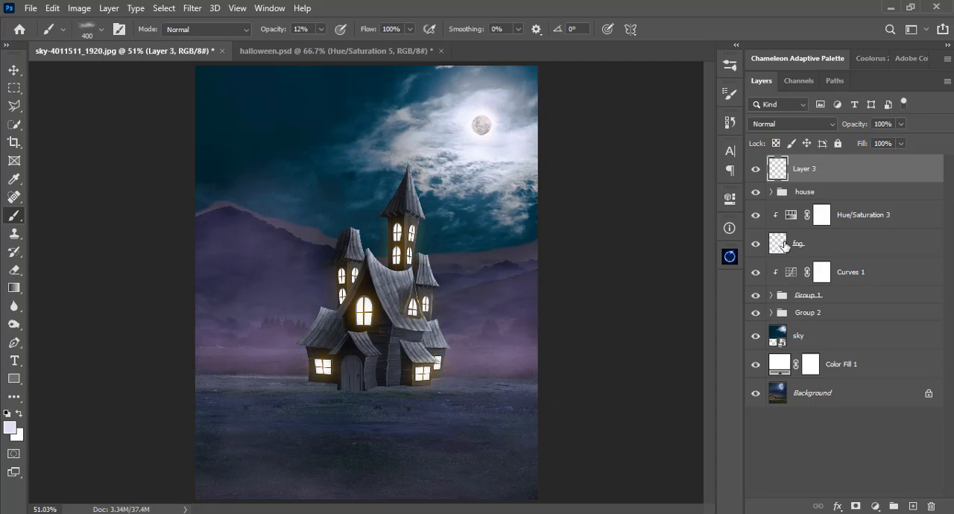
Add more fog to the foreground grass on the fog layer with the mist brush at 400 and 600 px.
{"action": "left_click", "coordinate": [782, 246]}
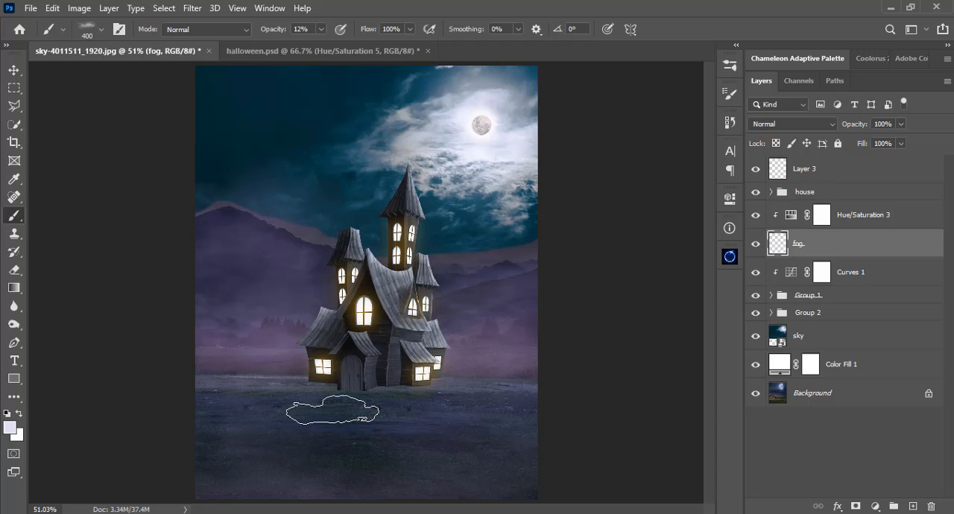
{"action": "key", "text": "bracketright"}
{"action": "key", "text": "bracketright"}
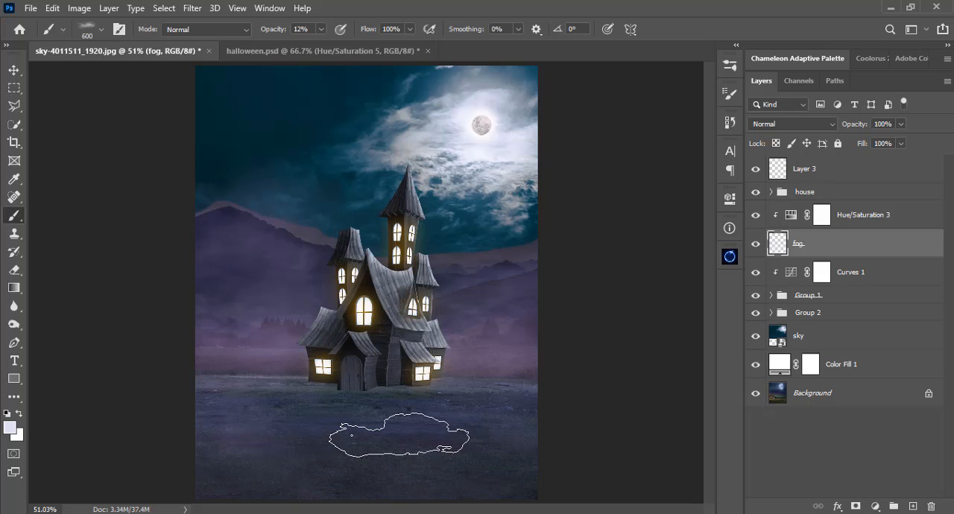
{"action": "key", "text": "v"}
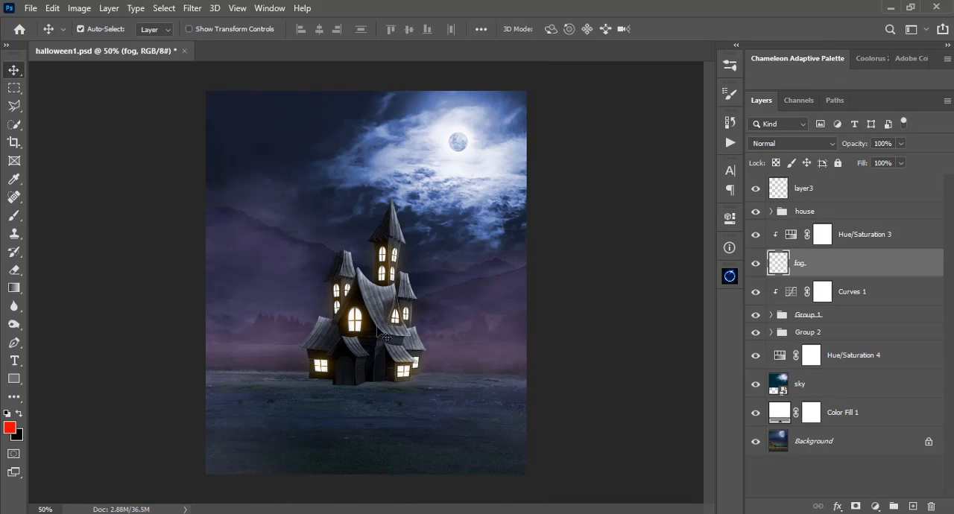
Add a Photo Filter adjustment above the topmost fog layer and set it to Cooling Filter (80).
{"action": "left_click", "coordinate": [804, 213]}
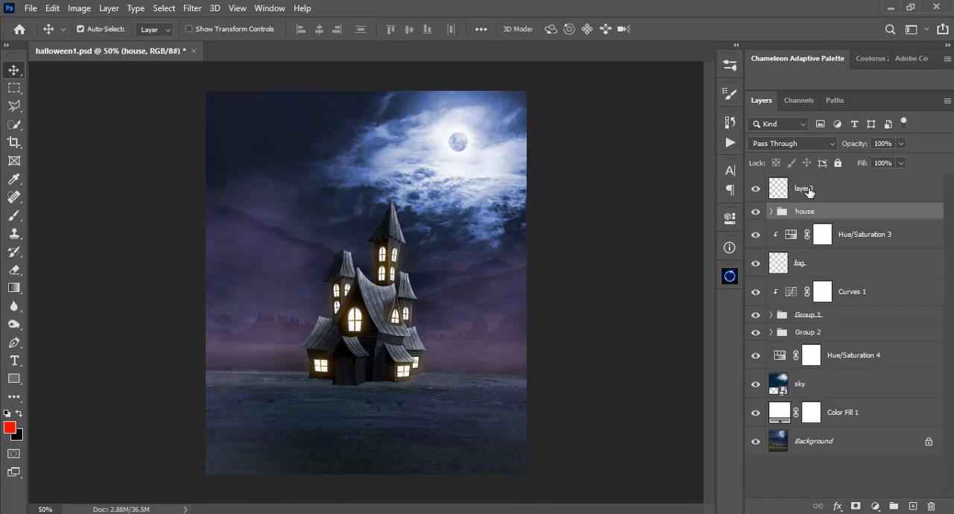
{"action": "left_click", "coordinate": [809, 193]}
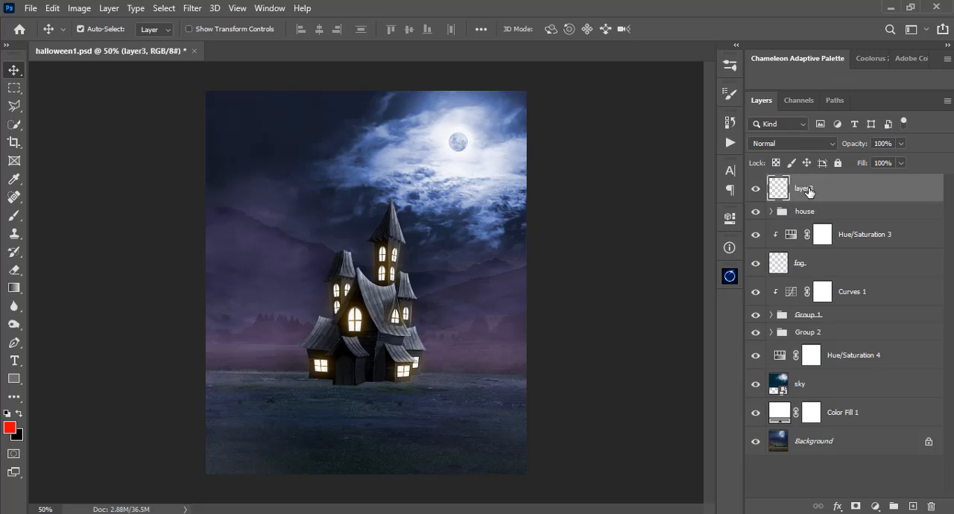
{"action": "left_click", "coordinate": [875, 506]}
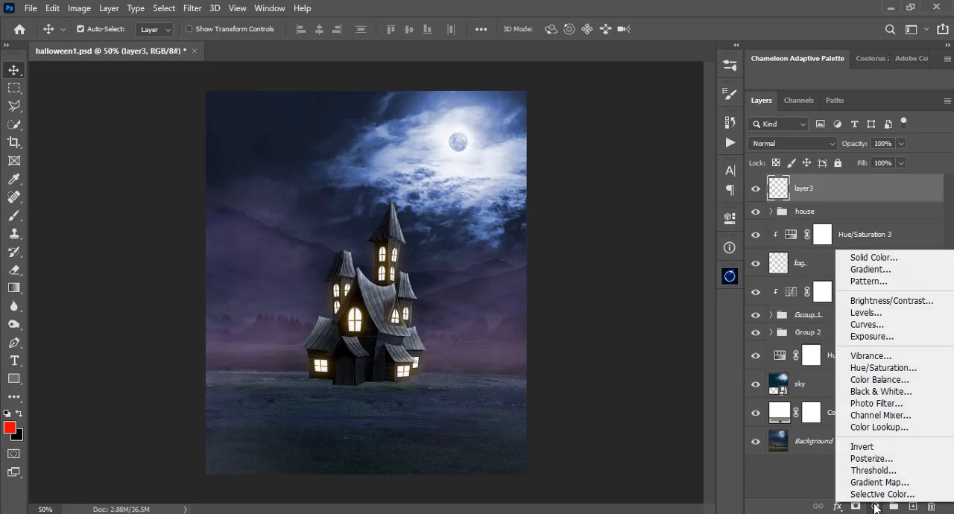
{"action": "left_click", "coordinate": [876, 403]}
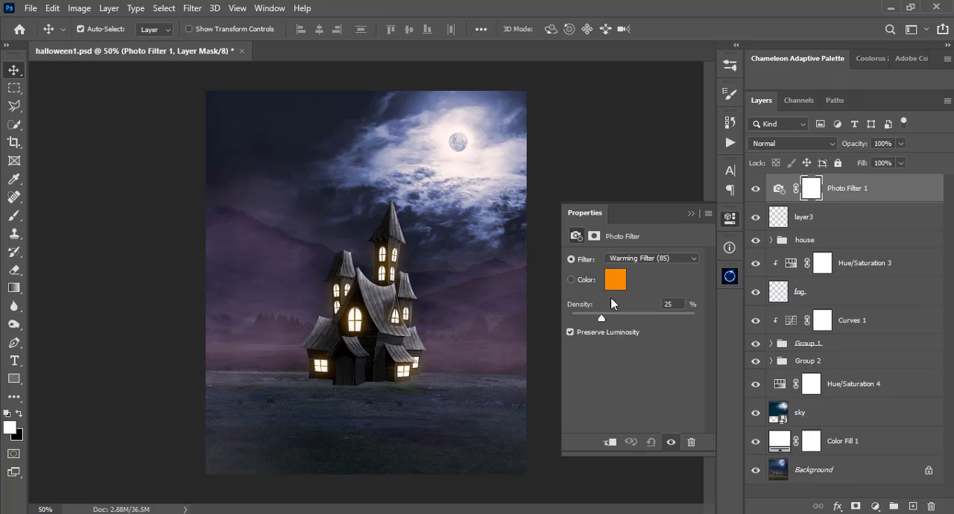
{"action": "left_click", "coordinate": [639, 260]}
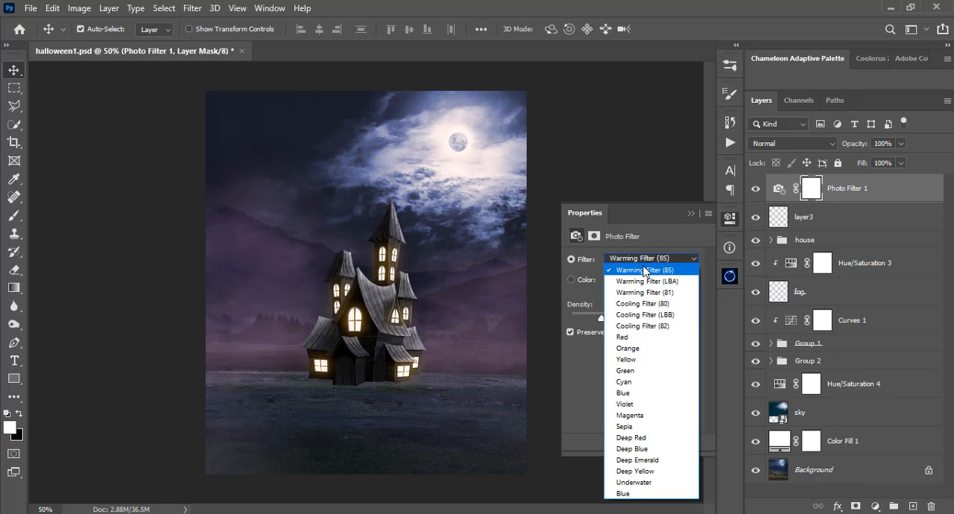
{"action": "left_click", "coordinate": [666, 305]}
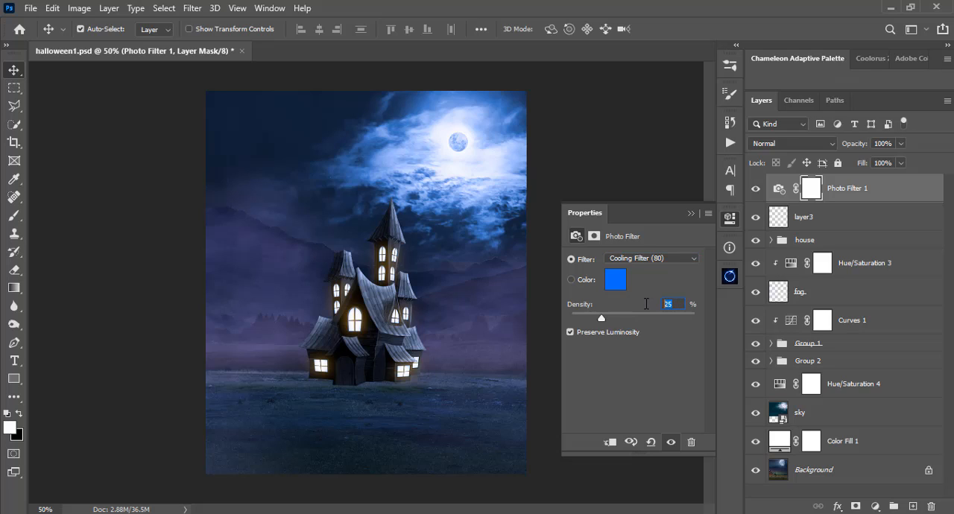
{"action": "double_click", "coordinate": [670, 304]}
{"action": "left_click", "coordinate": [689, 214]}
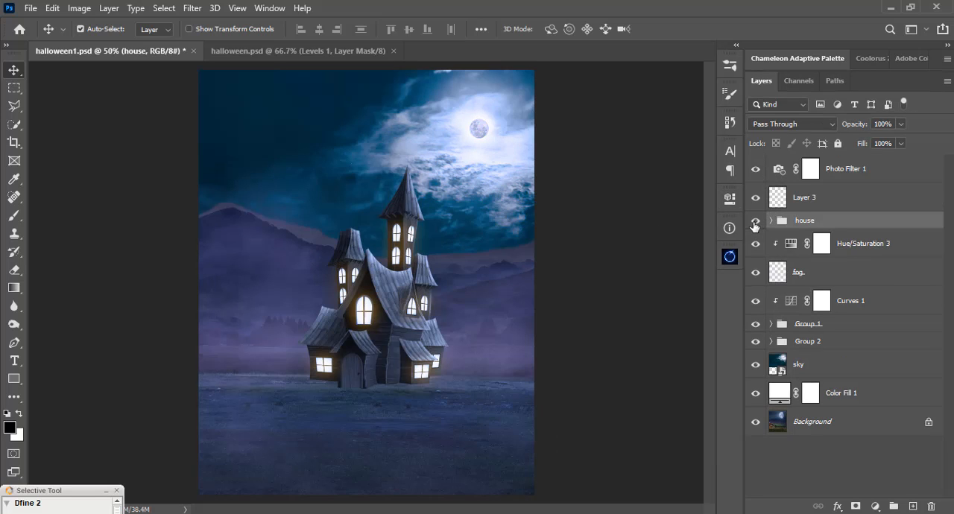
Scale the whole house group down proportionally to 84.47% about its center.
{"action": "left_click", "coordinate": [754, 222]}
{"action": "left_click", "coordinate": [754, 222]}
{"action": "left_click", "coordinate": [754, 222]}
{"action": "left_click", "coordinate": [755, 222]}
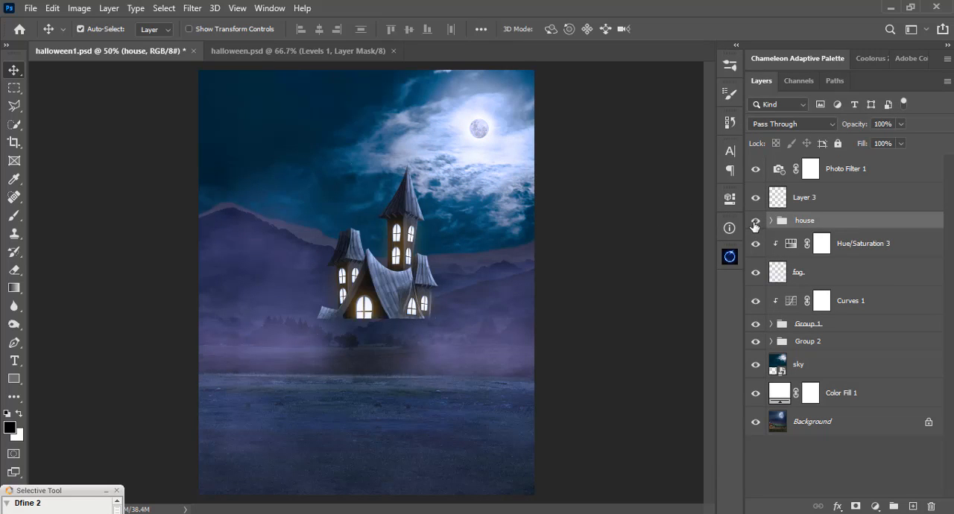
{"action": "key", "text": "ctrl"}
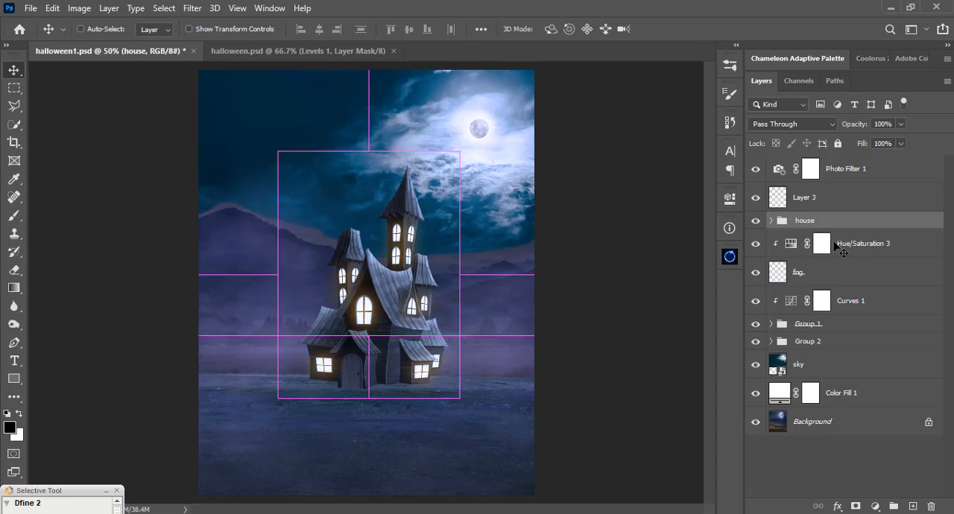
{"action": "key", "text": "ctrl+t"}
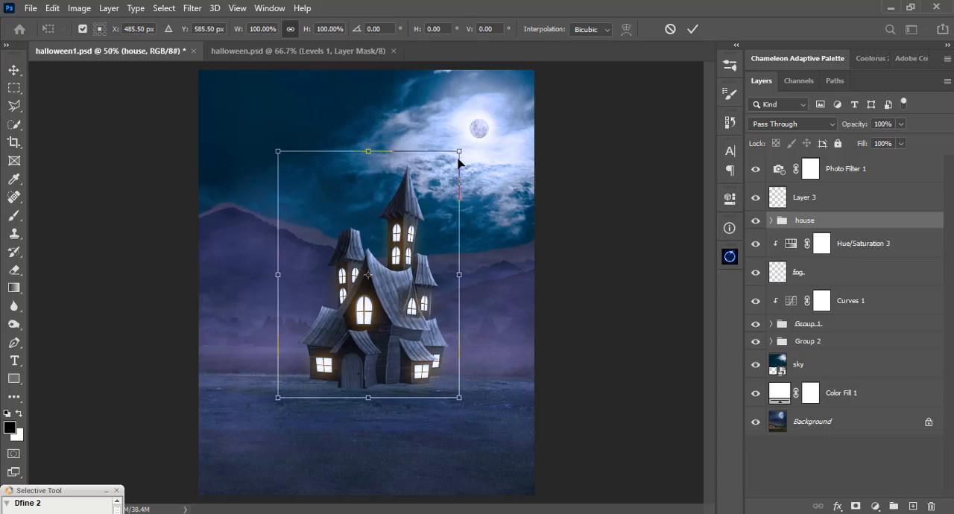
{"action": "left_click_drag", "start_coordinate": [457, 149], "coordinate": [446, 170]}
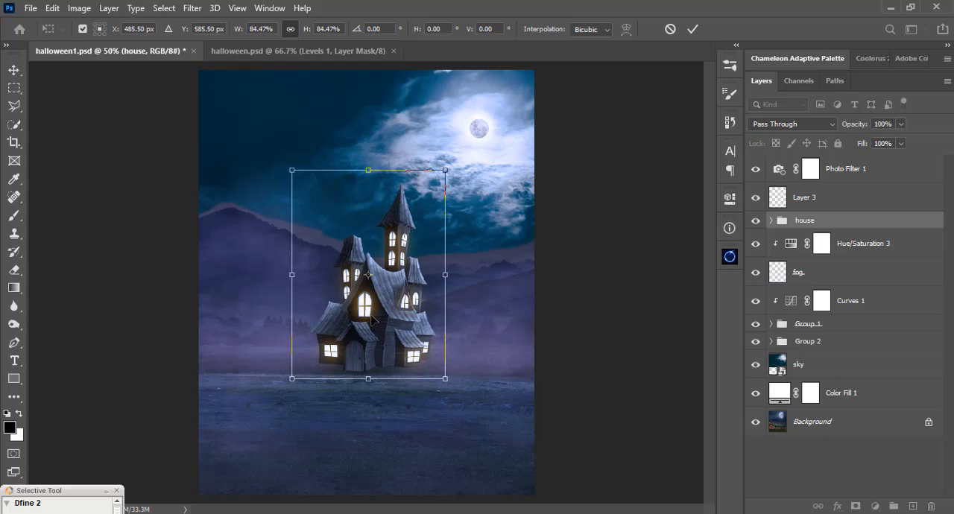
Move the scaled house group down onto the grass, to about X 480 px and Y 635 px, and fine-tune its horizontal position.
{"action": "mouse_move", "coordinate": [371, 314]}
{"action": "left_mouse_down"}
{"action": "mouse_move", "coordinate": [345, 310]}
{"action": "mouse_move", "coordinate": [380, 314]}
{"action": "mouse_move", "coordinate": [377, 305]}
{"action": "mouse_move", "coordinate": [378, 314]}
{"action": "left_mouse_up"}
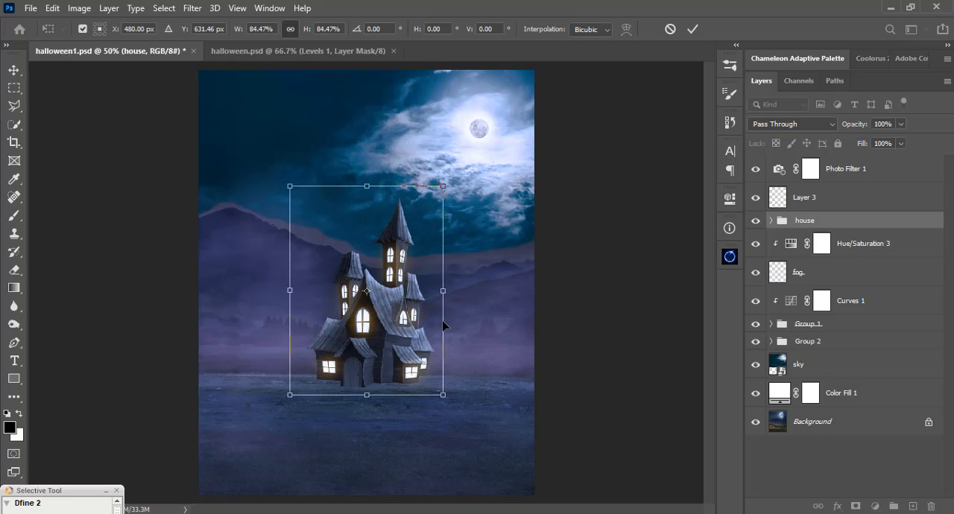
{"action": "key", "text": "Down"}
{"action": "key", "text": "Down"}
{"action": "key", "text": "Down"}
{"action": "key", "text": "Down"}
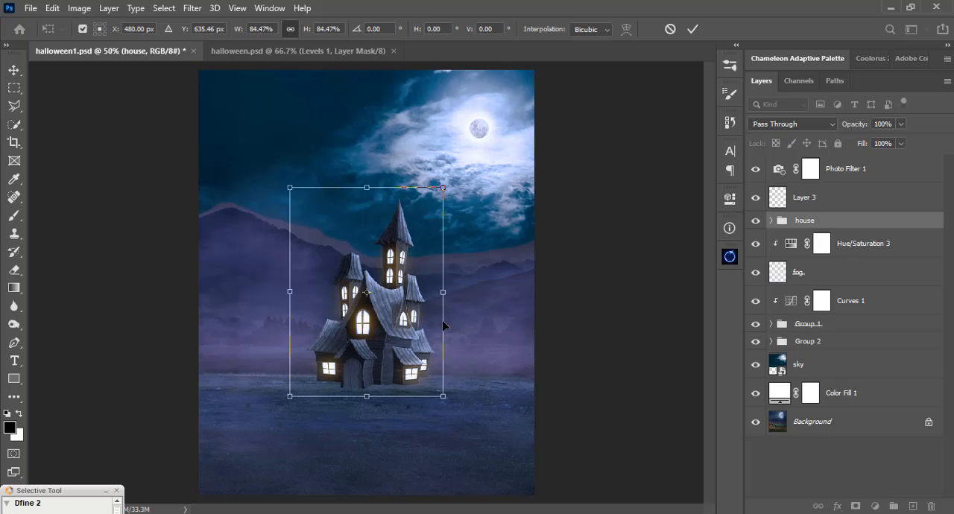
{"action": "key", "text": "Return"}
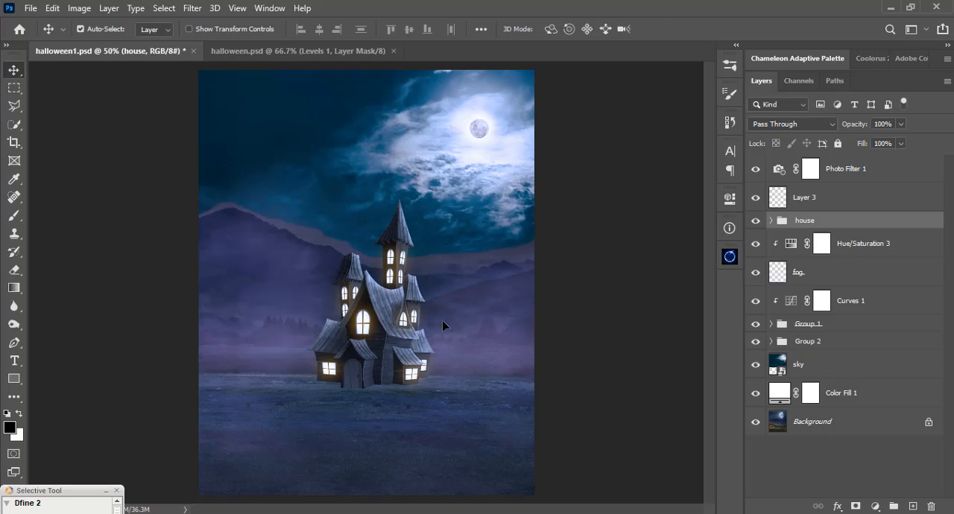
{"action": "key", "text": "Right"}
{"action": "key", "text": "Right"}
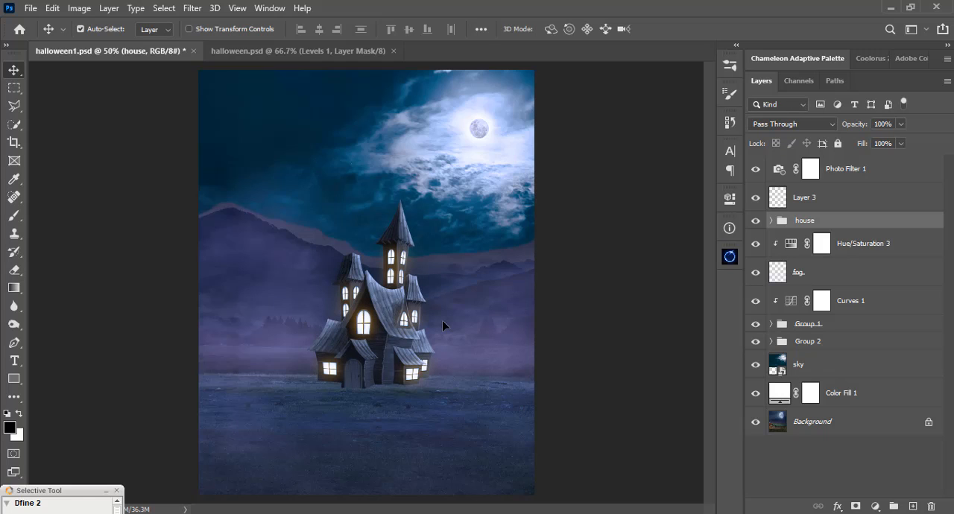
{"action": "key", "text": "Left"}
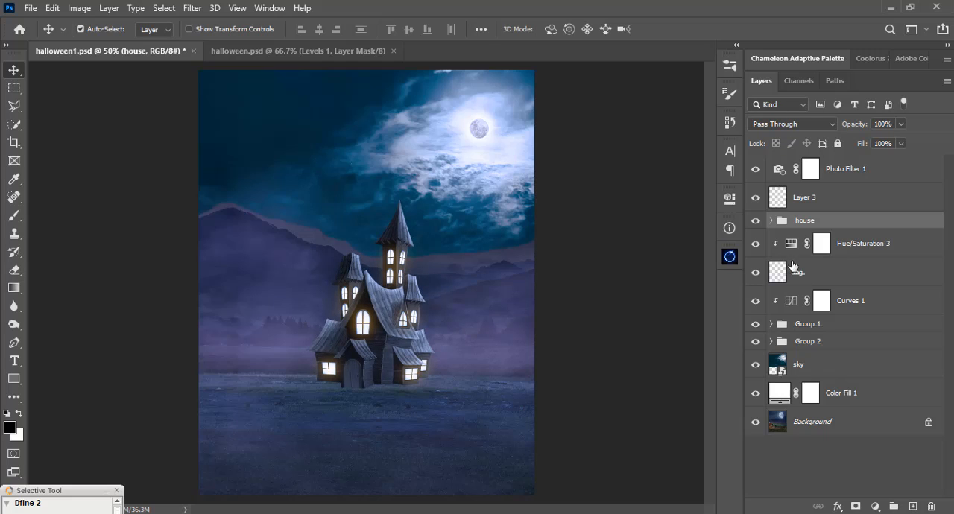
Duplicate the house image layer inside the house group, then rasterize the lower copy and fill its silhouette with black.
{"action": "left_click", "coordinate": [772, 222]}
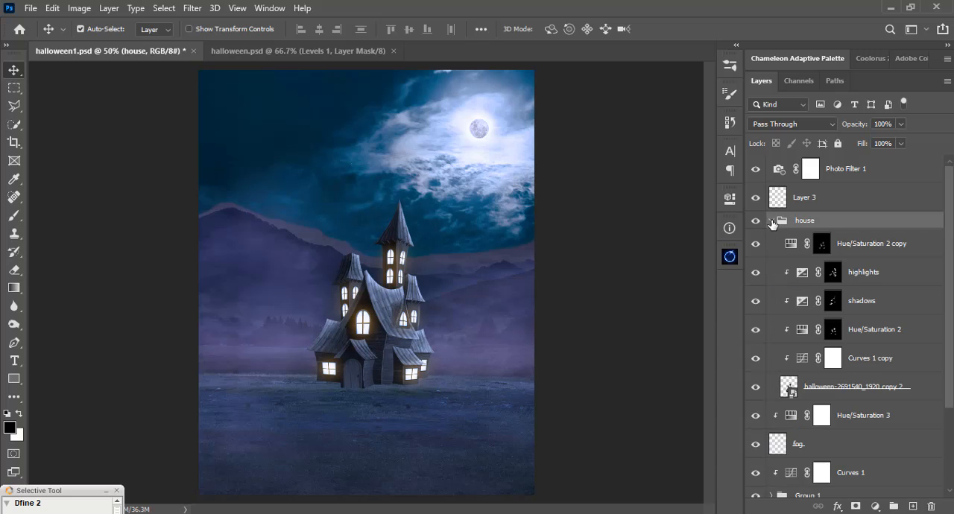
{"action": "left_click", "coordinate": [791, 387]}
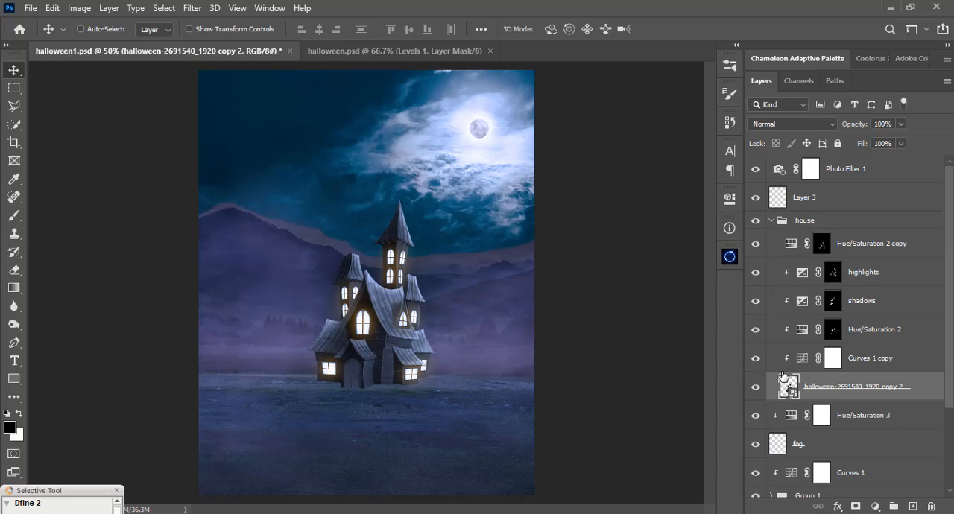
{"action": "key", "text": "ctrl+j"}
{"action": "left_click", "coordinate": [820, 417]}
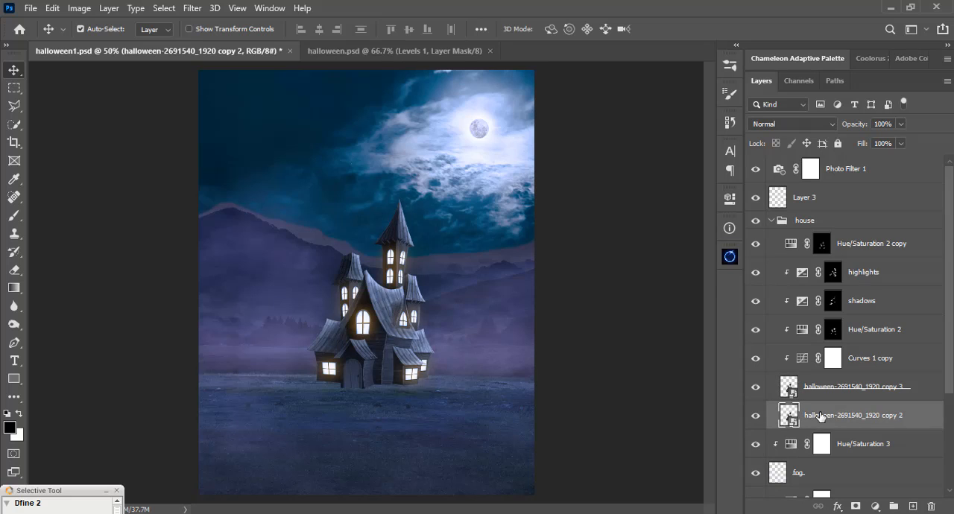
{"action": "right_click", "coordinate": [815, 421]}
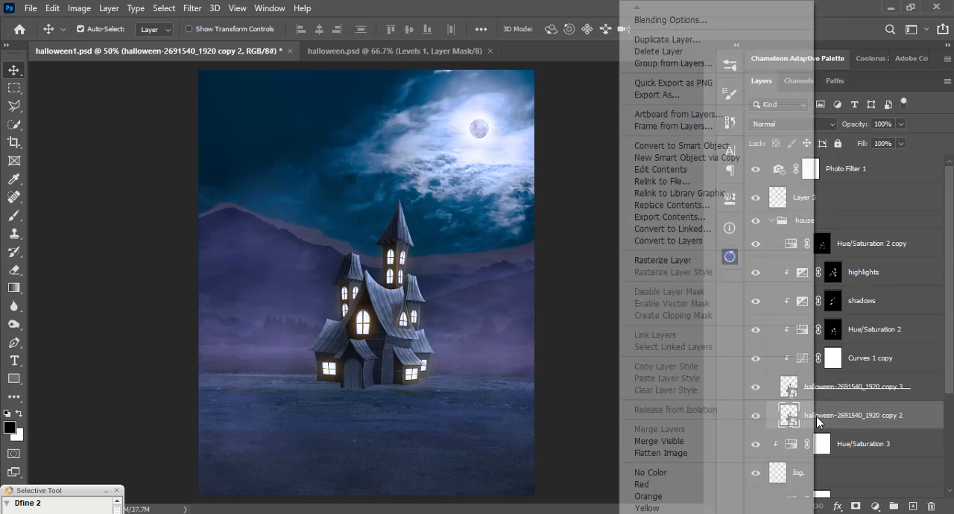
{"action": "left_click", "coordinate": [686, 260]}
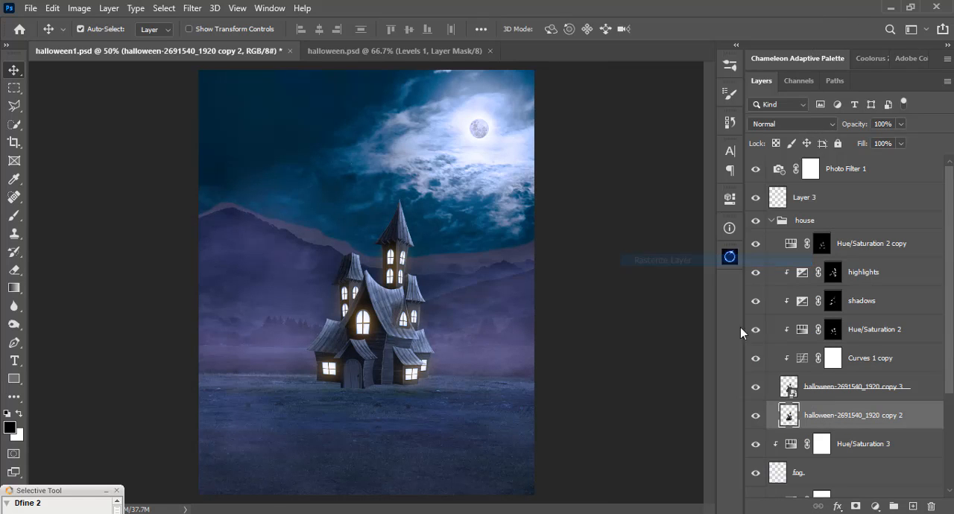
{"action": "left_click", "coordinate": [789, 415], "text": "ctrl"}
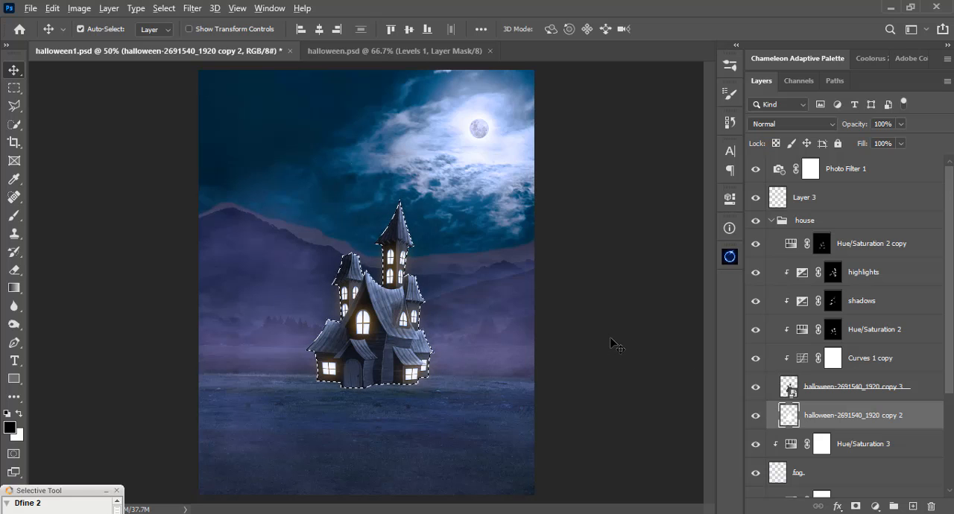
{"action": "key", "text": "ctrl+d"}
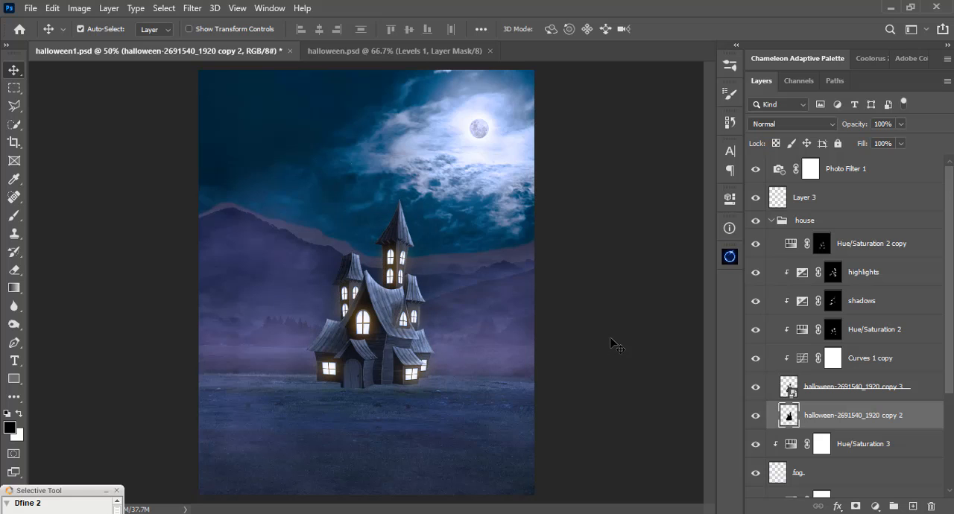
Flip the black silhouette vertically and move it down to Y 1122 px so it meets the base of the house.
{"action": "key", "text": "ctrl+t"}
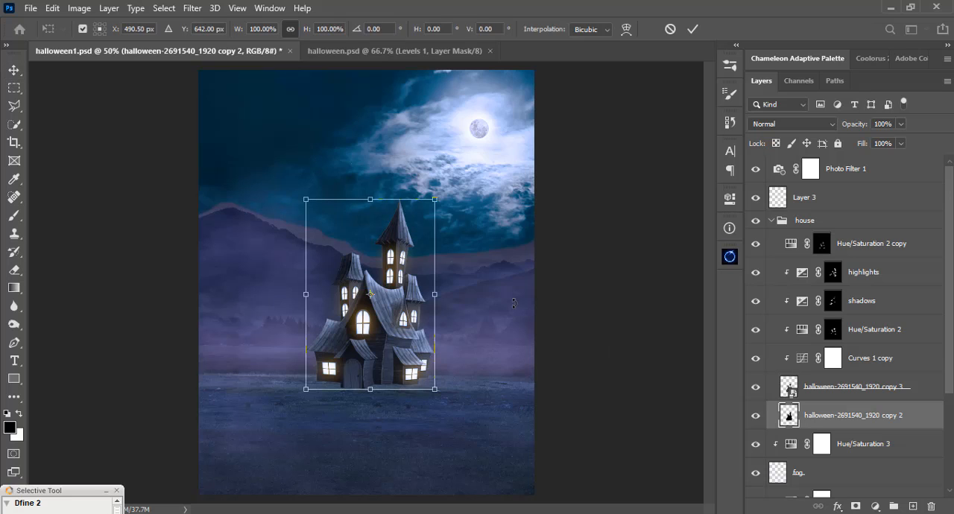
{"action": "right_click", "coordinate": [414, 240]}
{"action": "left_click", "coordinate": [450, 487]}
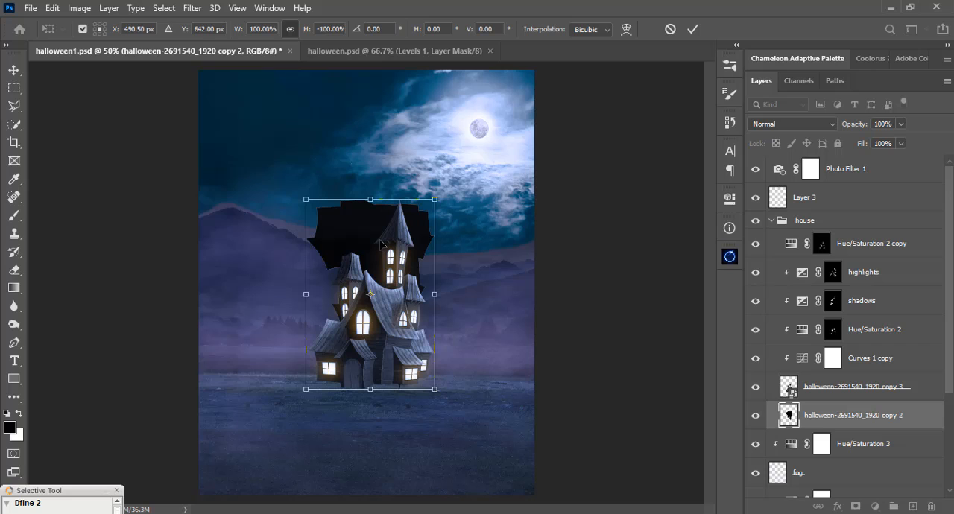
{"action": "left_click_drag", "start_coordinate": [376, 232], "coordinate": [386, 409]}
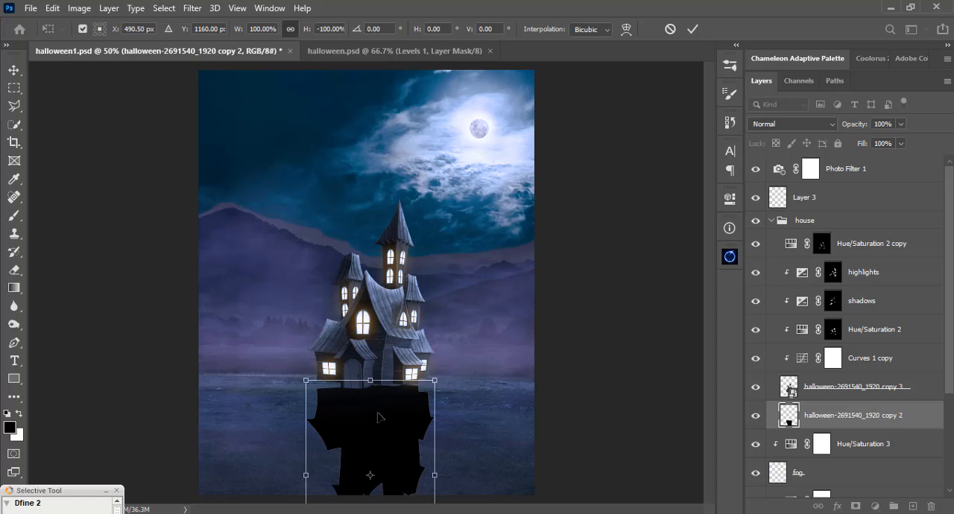
{"action": "left_click_drag", "start_coordinate": [372, 413], "coordinate": [372, 406]}
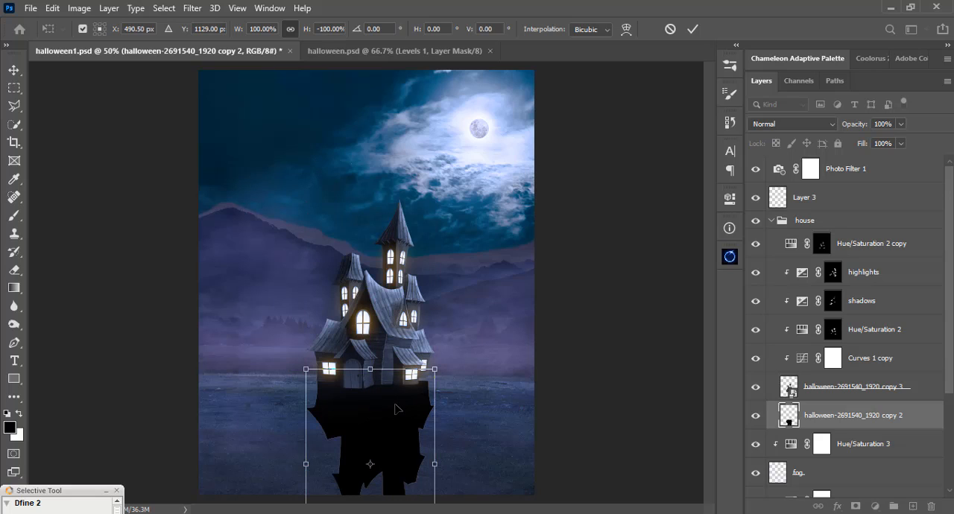
{"action": "left_click_drag", "start_coordinate": [393, 409], "coordinate": [392, 405]}
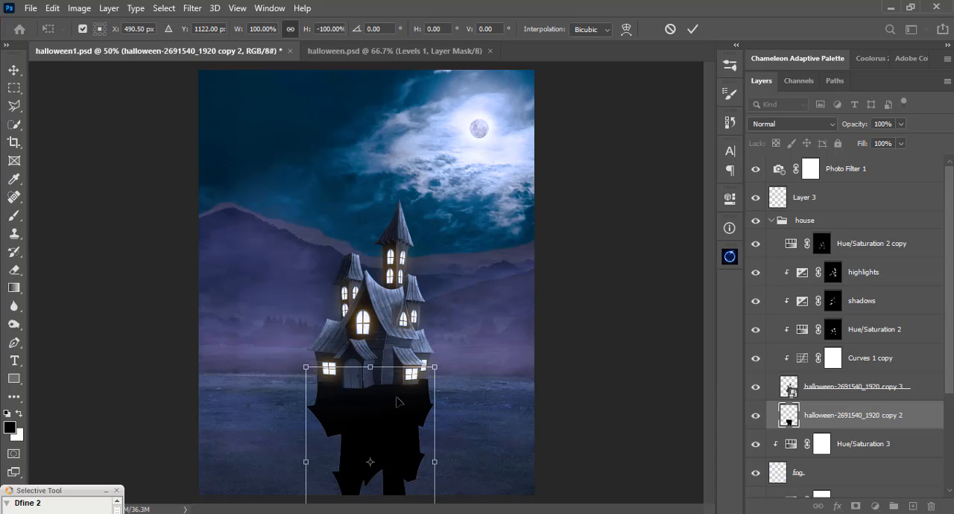
Distort the flipped silhouette into a shortened shadow slanting toward the lower left, with about -56% height and -56° horizontal skew.
{"action": "key", "text": "ctrl+minus"}
{"action": "right_click", "coordinate": [382, 355]}
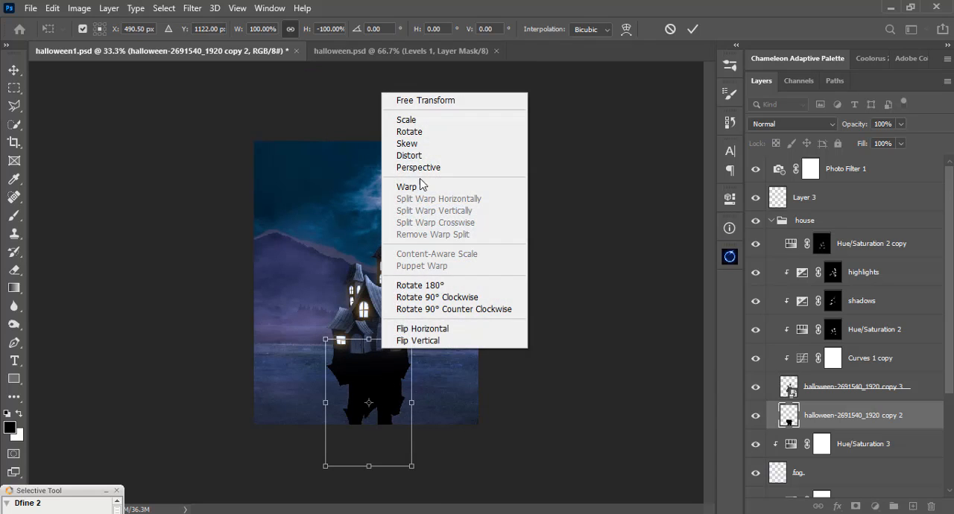
{"action": "left_click", "coordinate": [414, 155]}
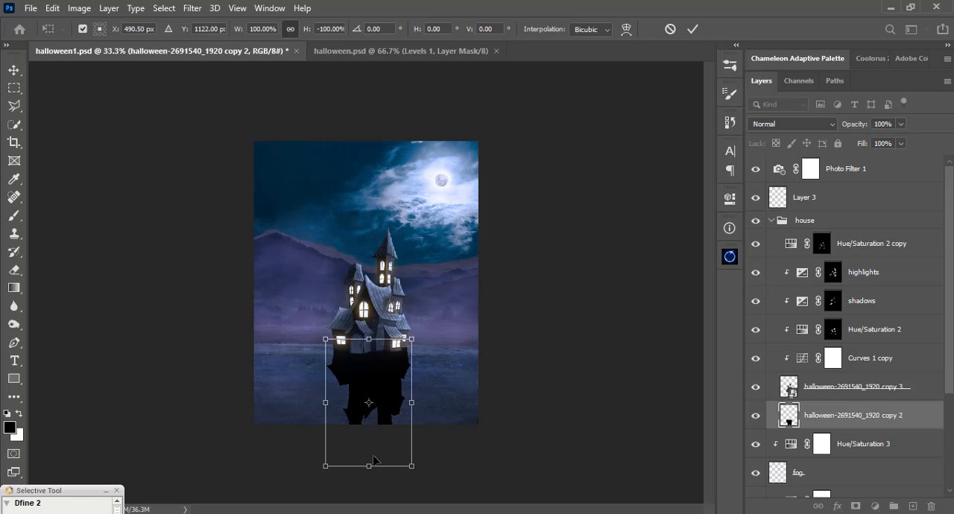
{"action": "left_click_drag", "start_coordinate": [369, 468], "coordinate": [263, 427]}
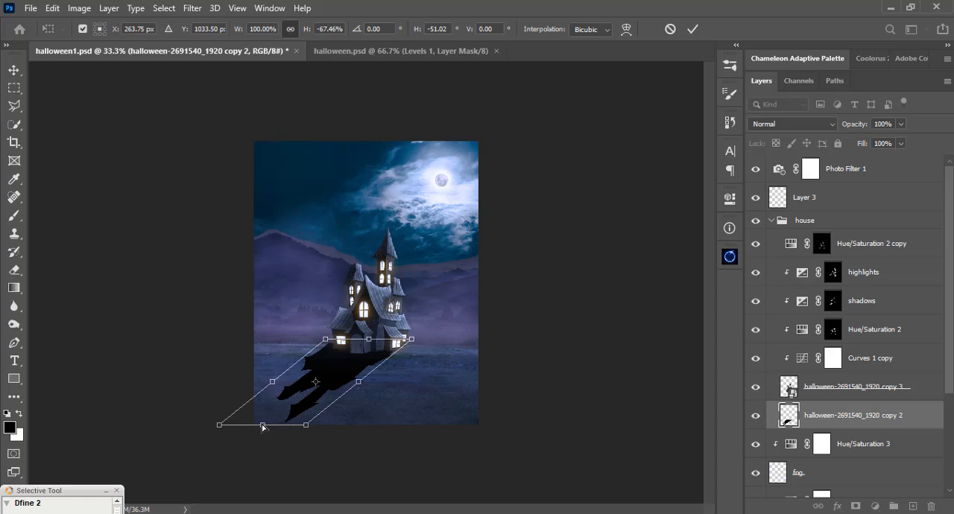
{"action": "left_click_drag", "start_coordinate": [262, 427], "coordinate": [268, 419]}
{"action": "key", "text": "ctrl+plus"}
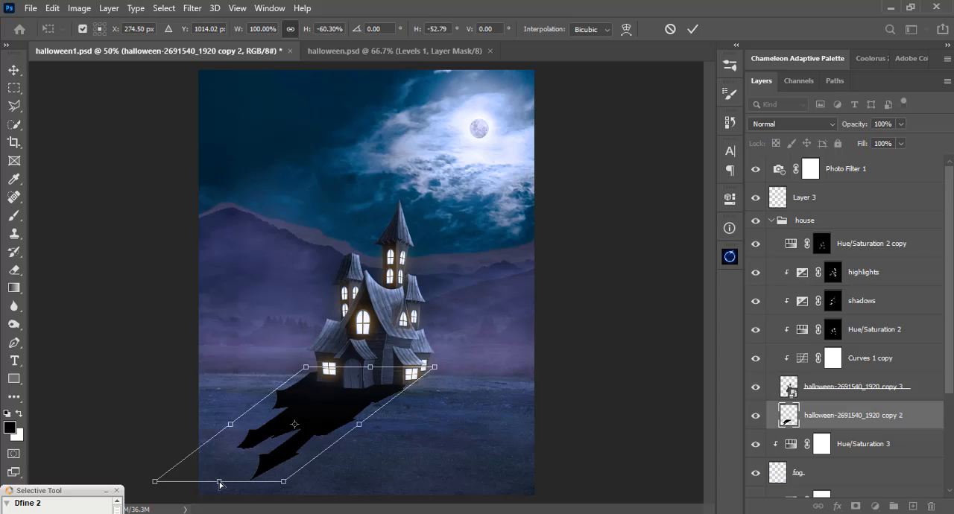
{"action": "mouse_move", "coordinate": [219, 483]}
{"action": "left_mouse_down"}
{"action": "mouse_move", "coordinate": [213, 470]}
{"action": "mouse_move", "coordinate": [211, 477]}
{"action": "left_mouse_up"}
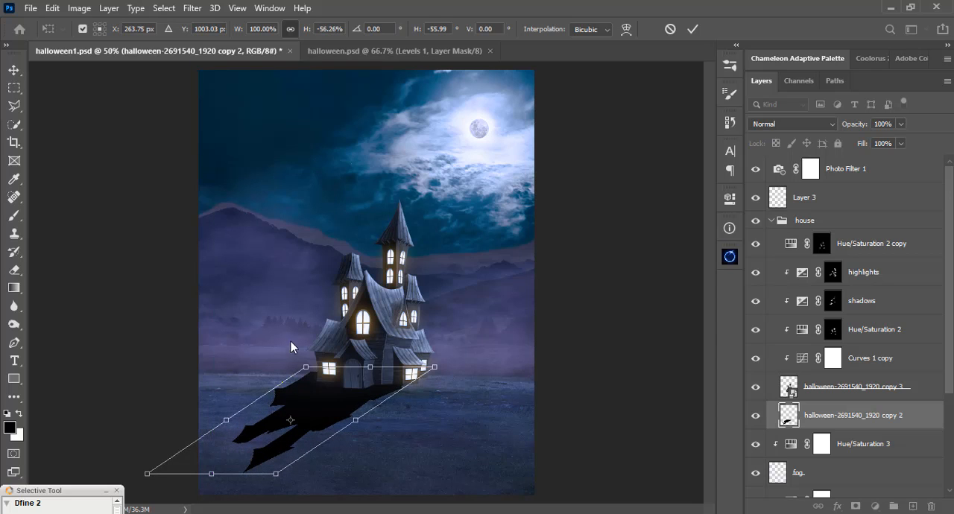
Distort the shadow's individual corners to fit the house base and spread its far end, and apply the transform.
{"action": "left_click_drag", "start_coordinate": [306, 368], "coordinate": [322, 369]}
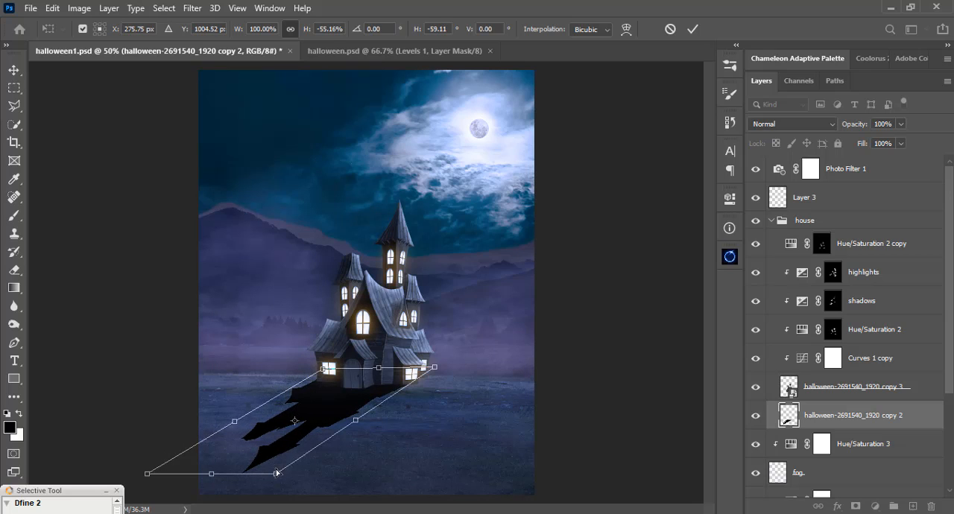
{"action": "left_click_drag", "start_coordinate": [278, 474], "coordinate": [267, 493]}
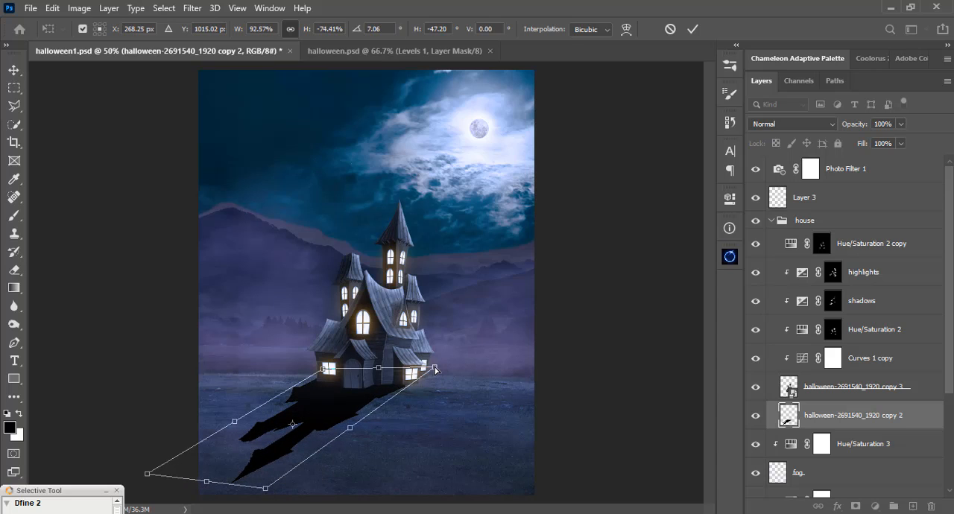
{"action": "left_click_drag", "start_coordinate": [435, 369], "coordinate": [419, 381]}
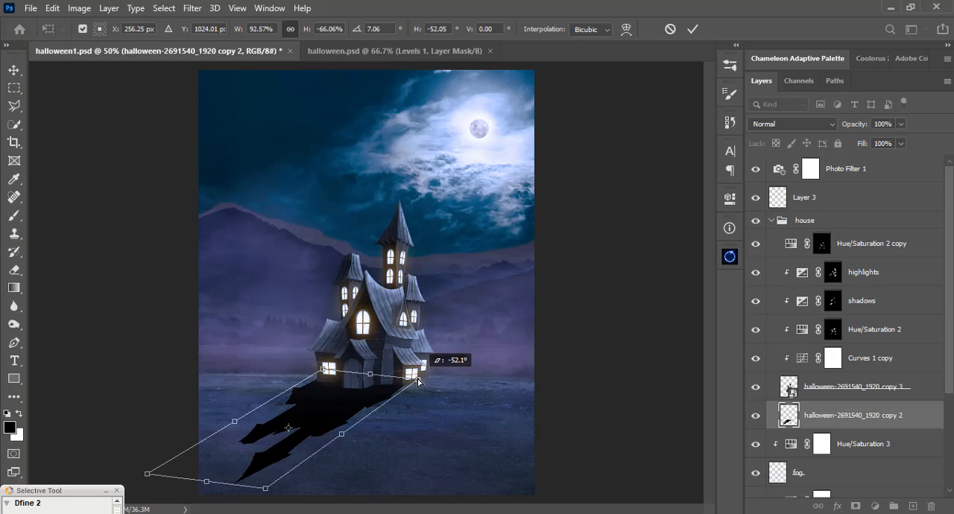
{"action": "left_click_drag", "start_coordinate": [418, 381], "coordinate": [418, 381]}
{"action": "left_click_drag", "start_coordinate": [268, 494], "coordinate": [270, 489]}
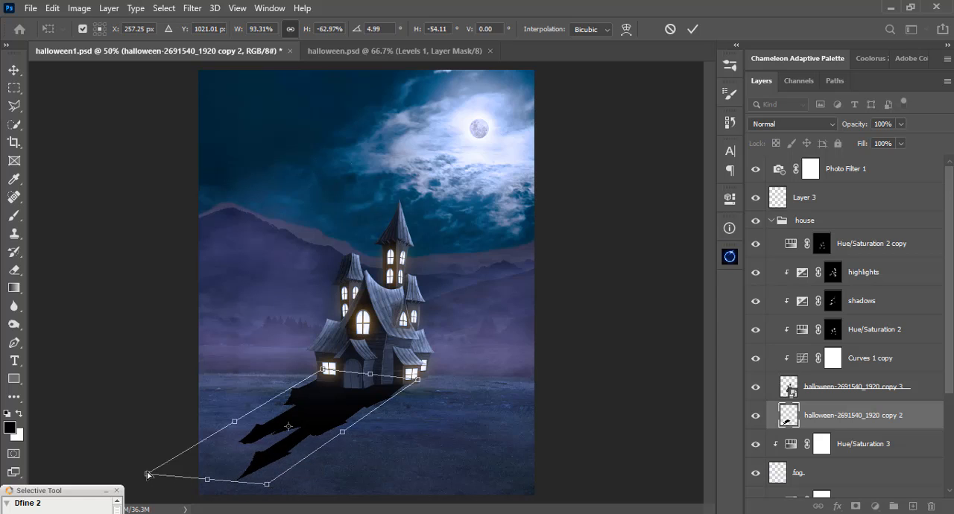
{"action": "left_click_drag", "start_coordinate": [148, 475], "coordinate": [139, 473]}
{"action": "left_click_drag", "start_coordinate": [269, 489], "coordinate": [265, 490]}
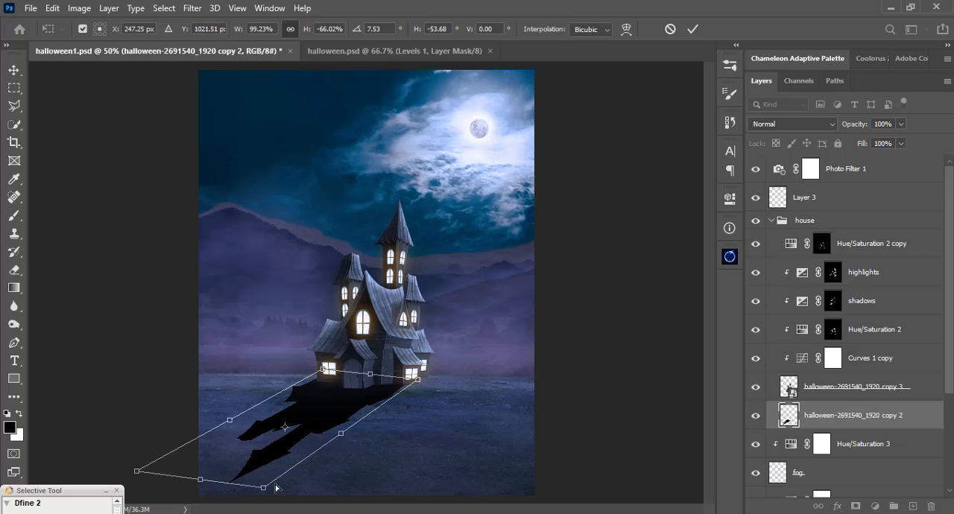
{"action": "key", "text": "Return"}
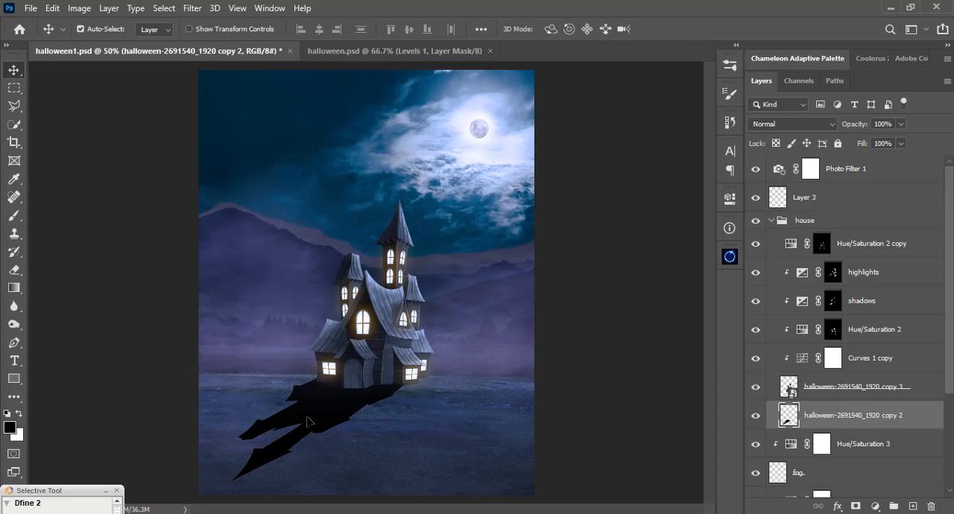
Convert the shadow layer to a smart object and apply a Gaussian Blur with a 9.4 px radius.
{"action": "right_click", "coordinate": [839, 418]}
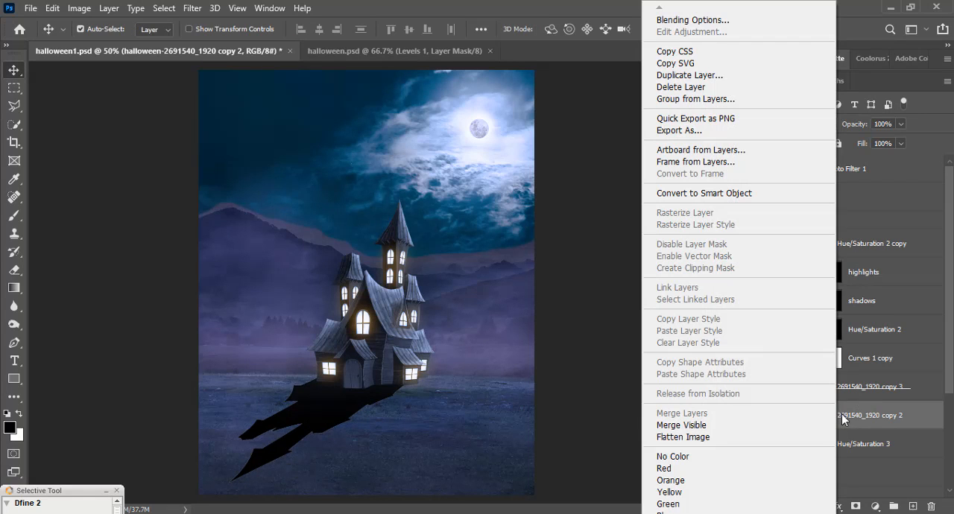
{"action": "left_click", "coordinate": [775, 194]}
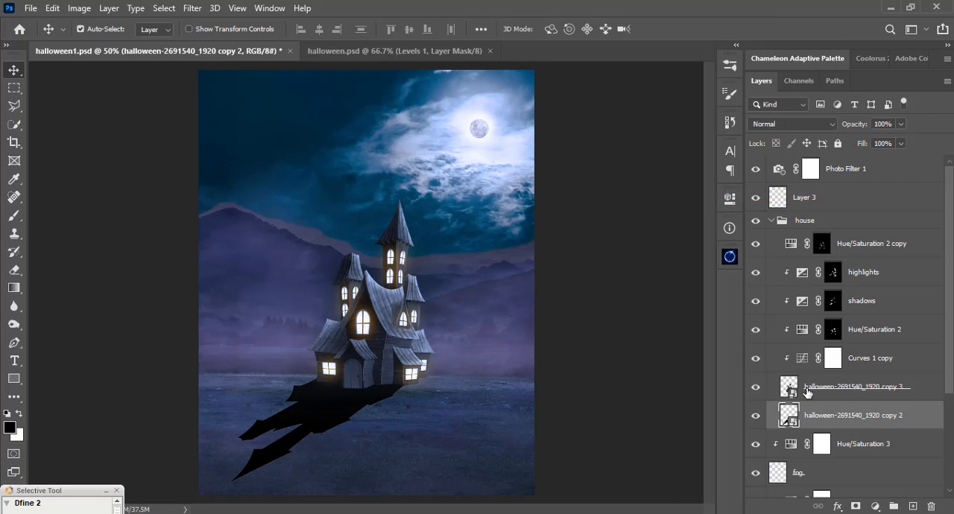
{"action": "left_click", "coordinate": [193, 9]}
{"action": "mouse_move", "coordinate": [331, 168]}
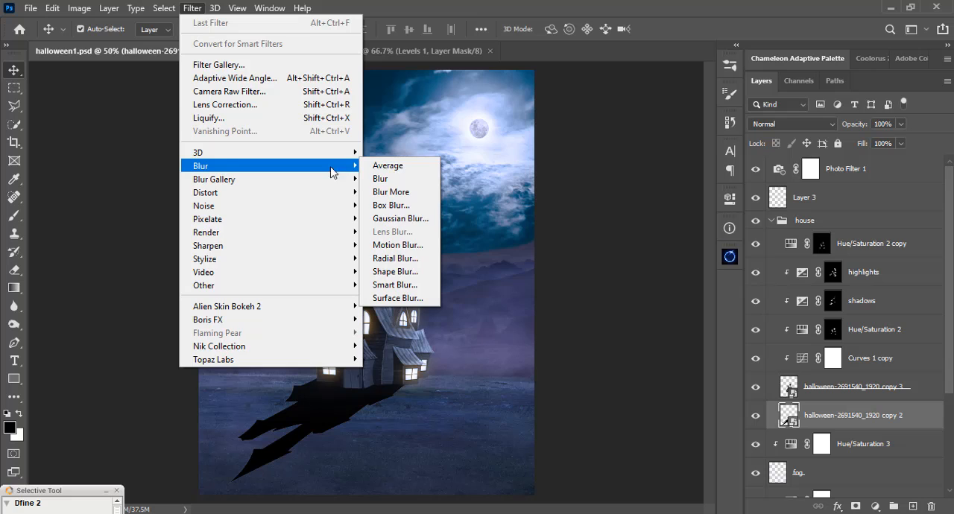
{"action": "left_click", "coordinate": [395, 218]}
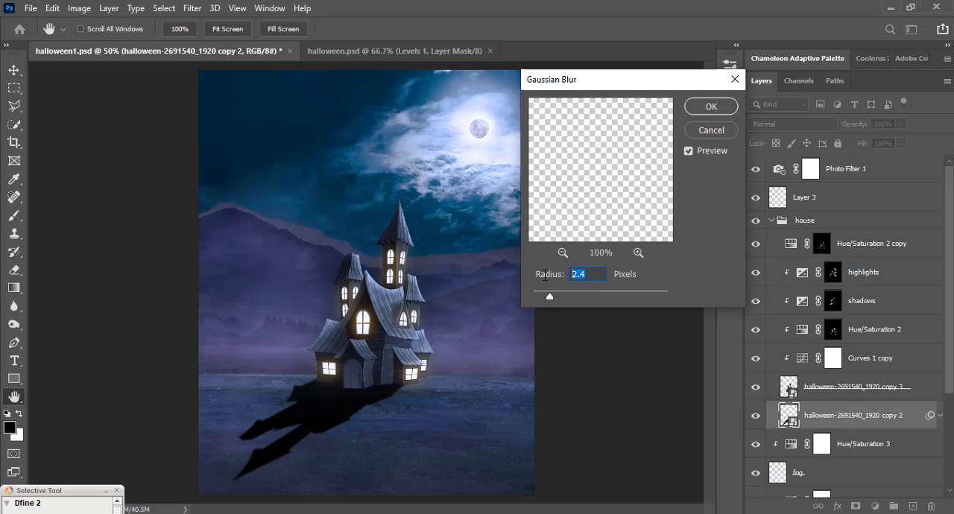
{"action": "type", "text": "9."}
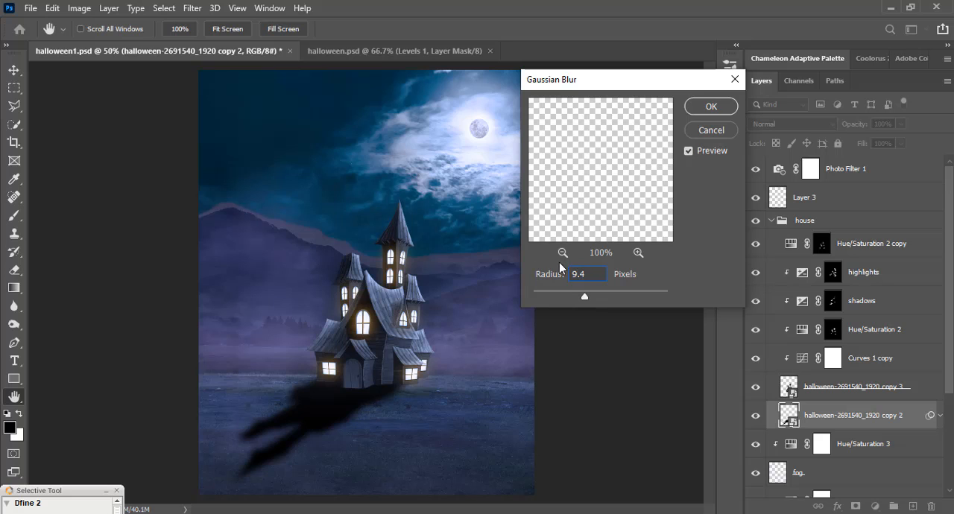
{"action": "left_click", "coordinate": [711, 107]}
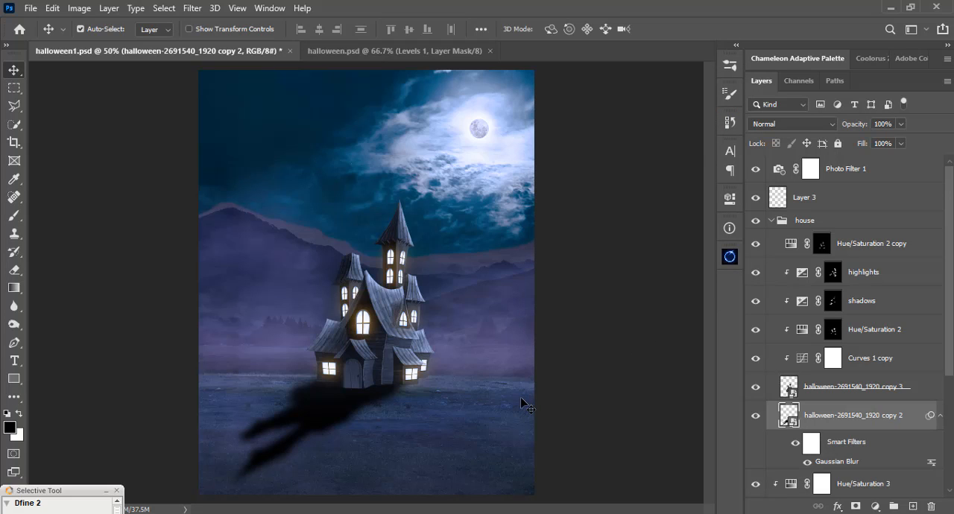
Add a layer mask to the shadow layer and gradually fade the shadow toward its far end with a soft black brush at 12% opacity.
{"action": "left_click", "coordinate": [856, 506]}
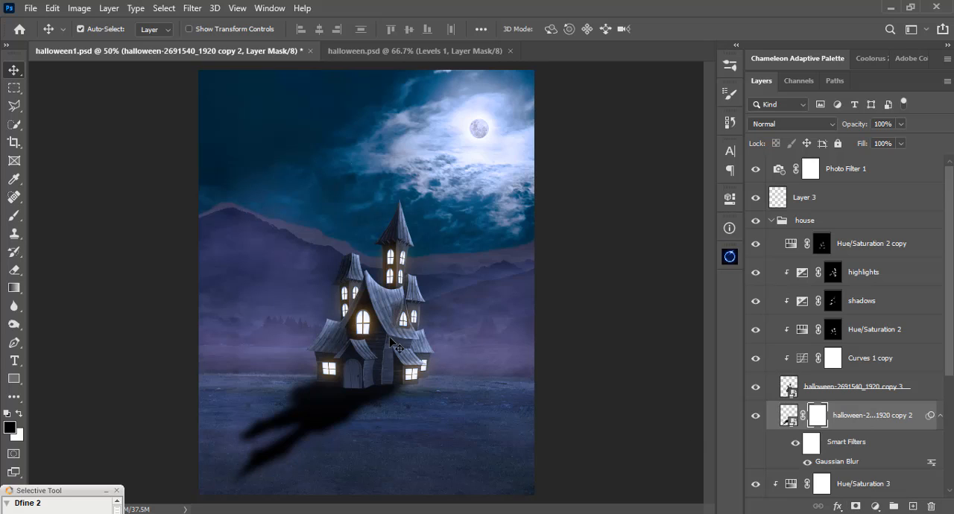
{"action": "key", "text": "b"}
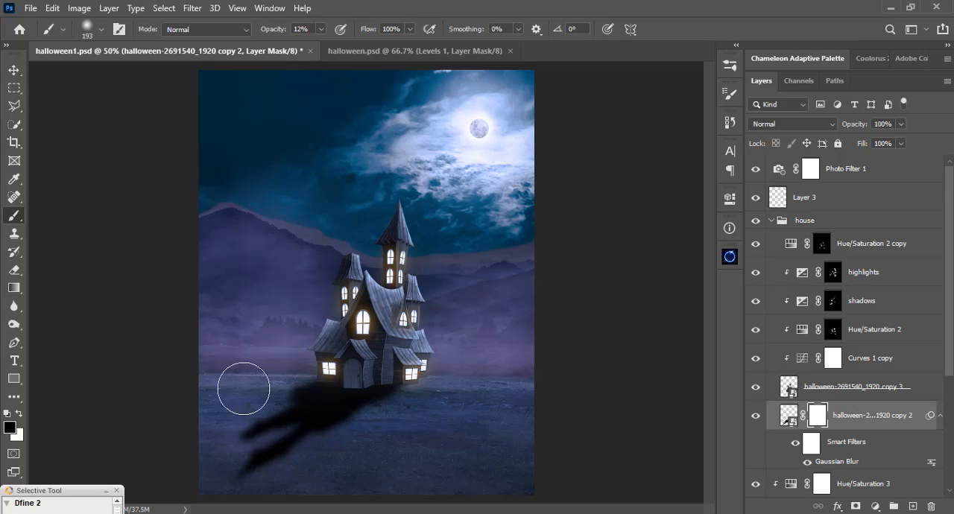
{"action": "left_click_drag", "start_coordinate": [335, 407], "coordinate": [176, 479]}
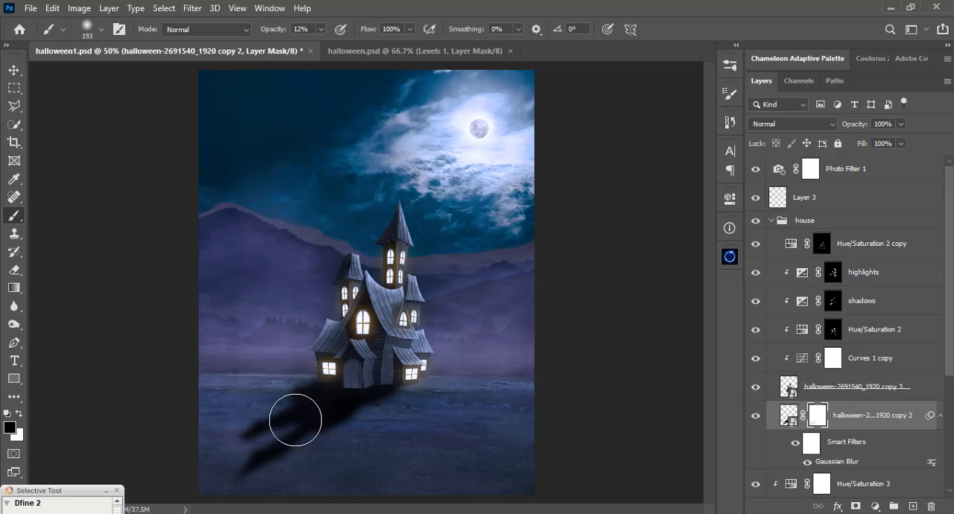
{"action": "left_click_drag", "start_coordinate": [294, 420], "coordinate": [213, 468]}
{"action": "left_click_drag", "start_coordinate": [326, 417], "coordinate": [251, 479]}
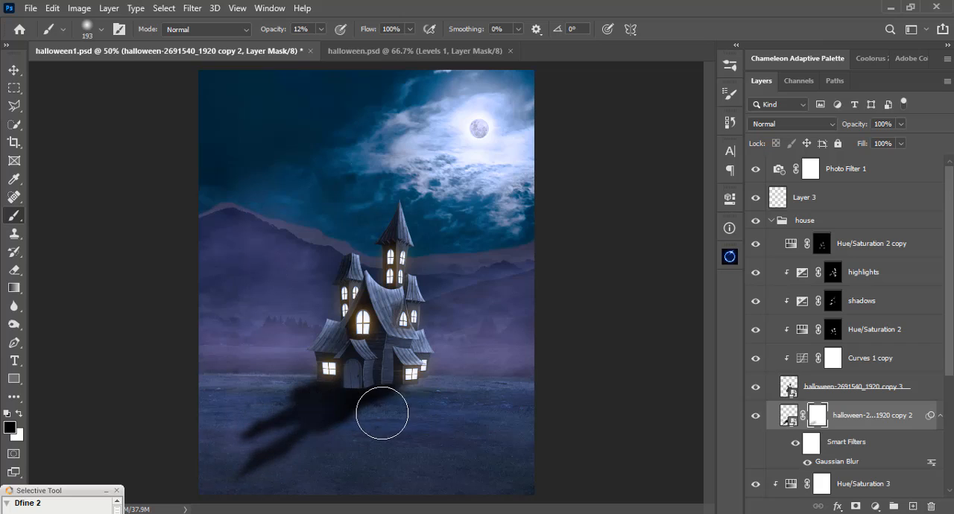
{"action": "left_click_drag", "start_coordinate": [381, 413], "coordinate": [297, 477]}
{"action": "left_click_drag", "start_coordinate": [298, 386], "coordinate": [130, 444]}
{"action": "left_click_drag", "start_coordinate": [391, 394], "coordinate": [282, 472]}
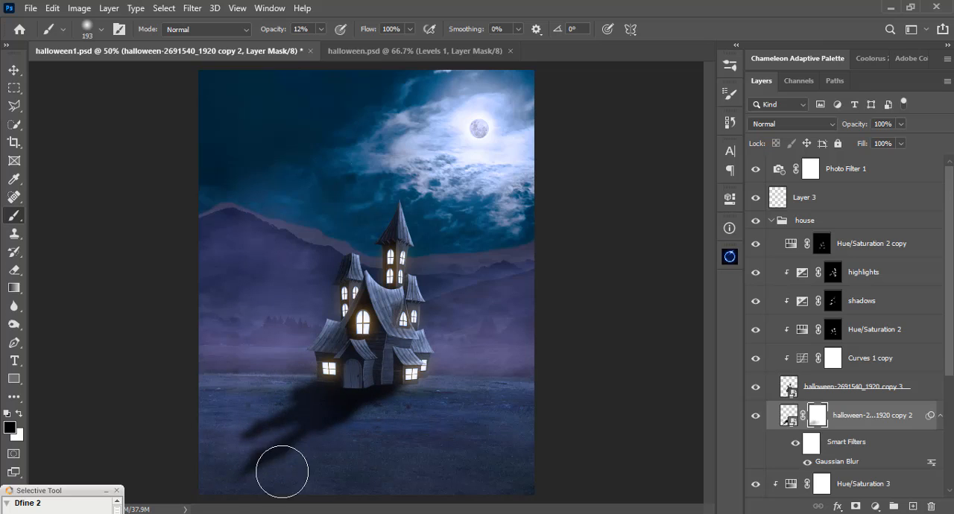
{"action": "mouse_move", "coordinate": [361, 409]}
{"action": "left_mouse_down"}
{"action": "mouse_move", "coordinate": [314, 434]}
{"action": "mouse_move", "coordinate": [266, 436]}
{"action": "mouse_move", "coordinate": [211, 467]}
{"action": "mouse_move", "coordinate": [187, 454]}
{"action": "left_mouse_up"}
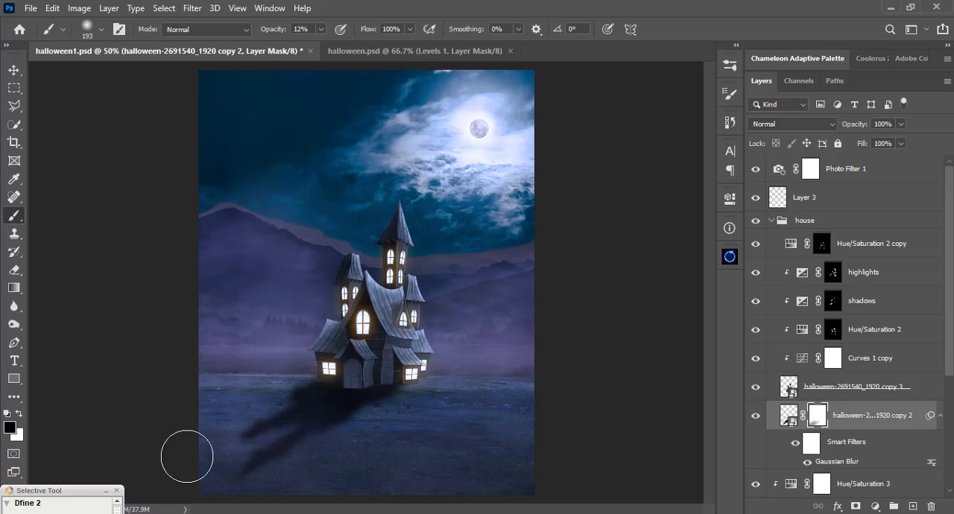
{"action": "left_click_drag", "start_coordinate": [396, 390], "coordinate": [207, 487]}
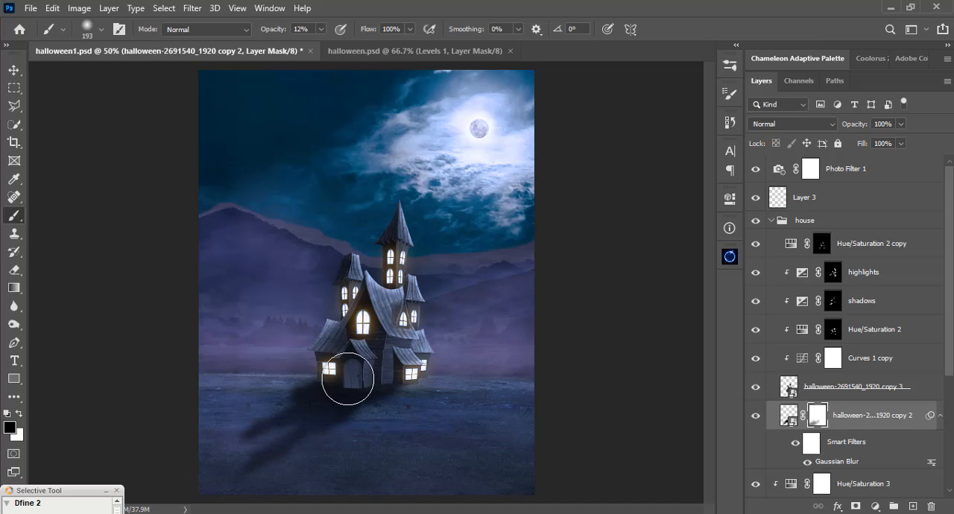
{"action": "left_click_drag", "start_coordinate": [387, 388], "coordinate": [232, 460]}
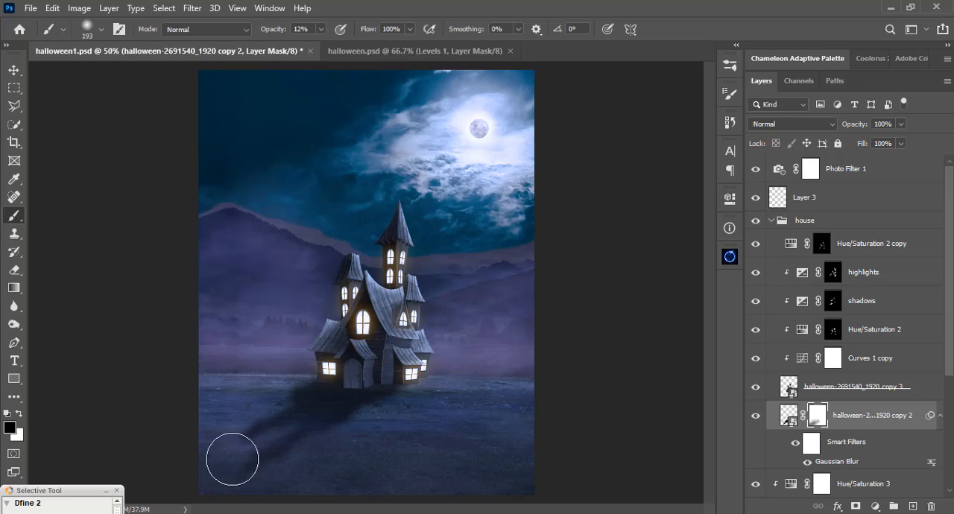
{"action": "left_click_drag", "start_coordinate": [336, 396], "coordinate": [248, 445]}
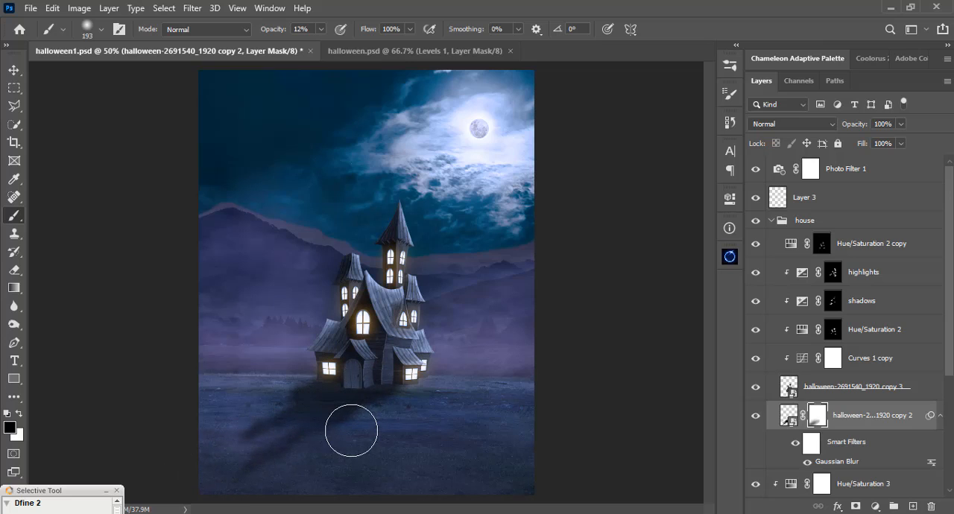
Duplicate the masked shadow layer and set the copy's Gaussian Blur radius to 2.6 px.
{"action": "left_click", "coordinate": [789, 414]}
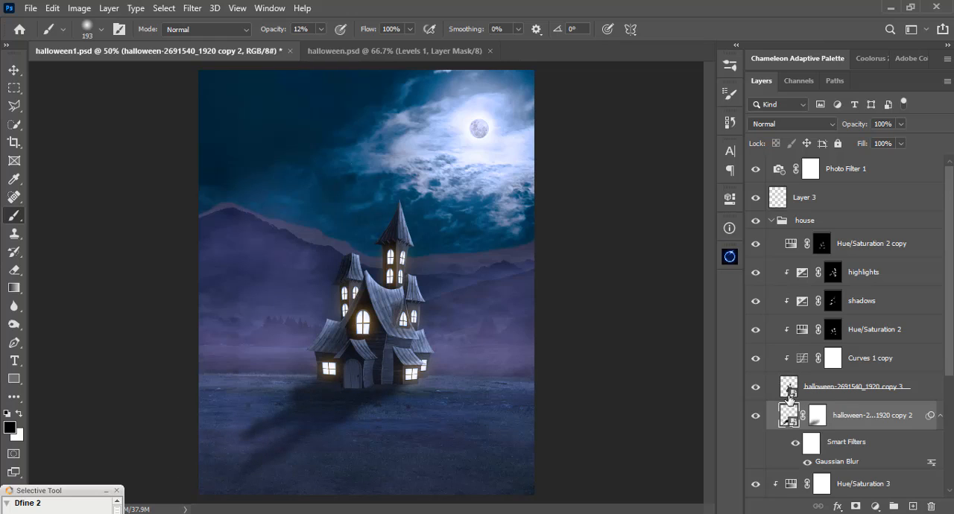
{"action": "key", "text": "ctrl+j"}
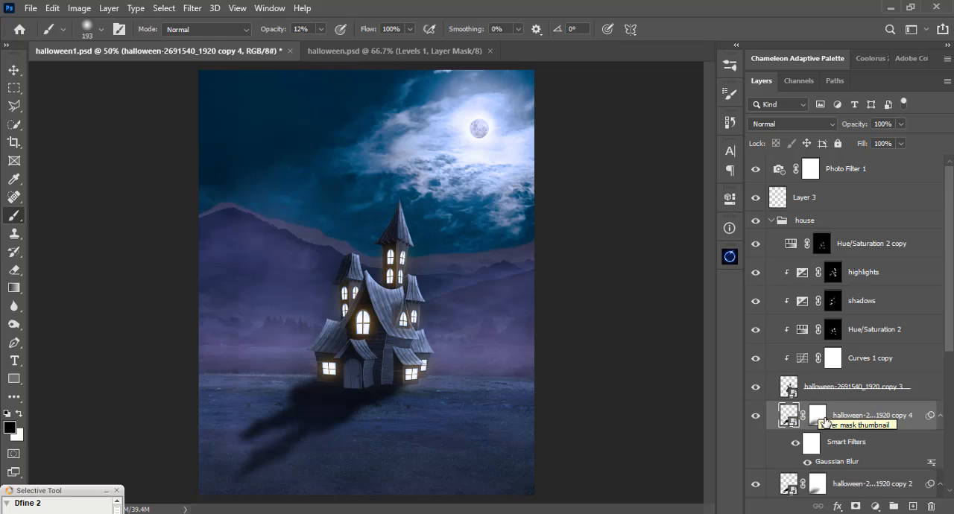
{"action": "double_click", "coordinate": [831, 462]}
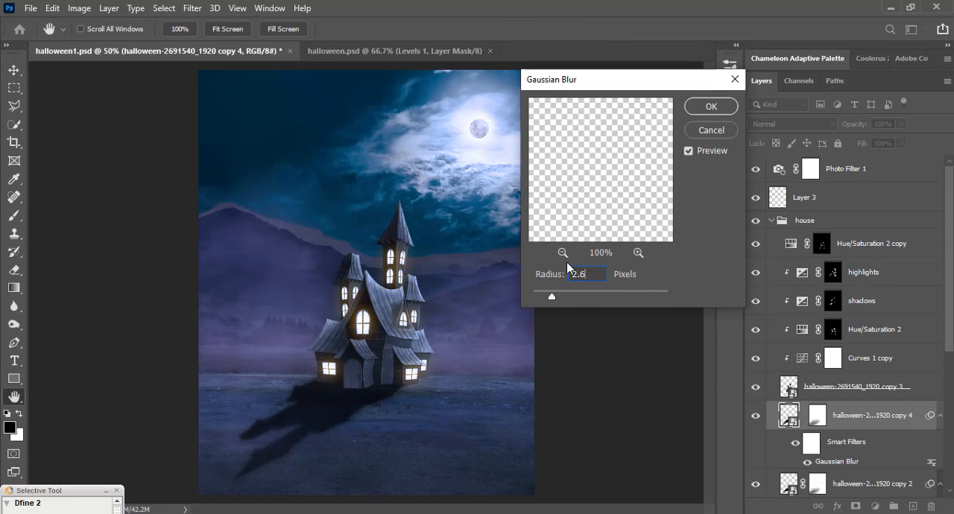
{"action": "left_click", "coordinate": [690, 107]}
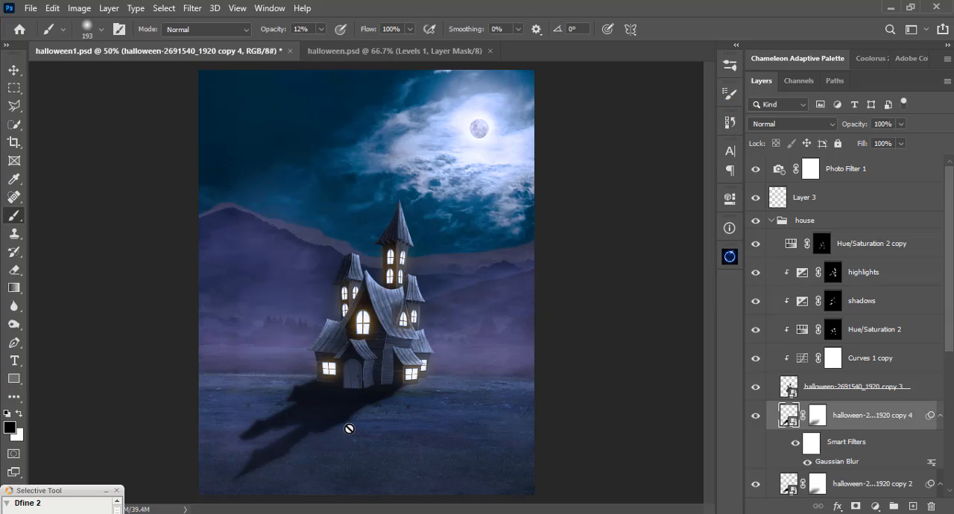
Fade the far end of the shadow further by painting black at 12% opacity on both shadow layers' masks.
{"action": "left_click", "coordinate": [823, 422]}
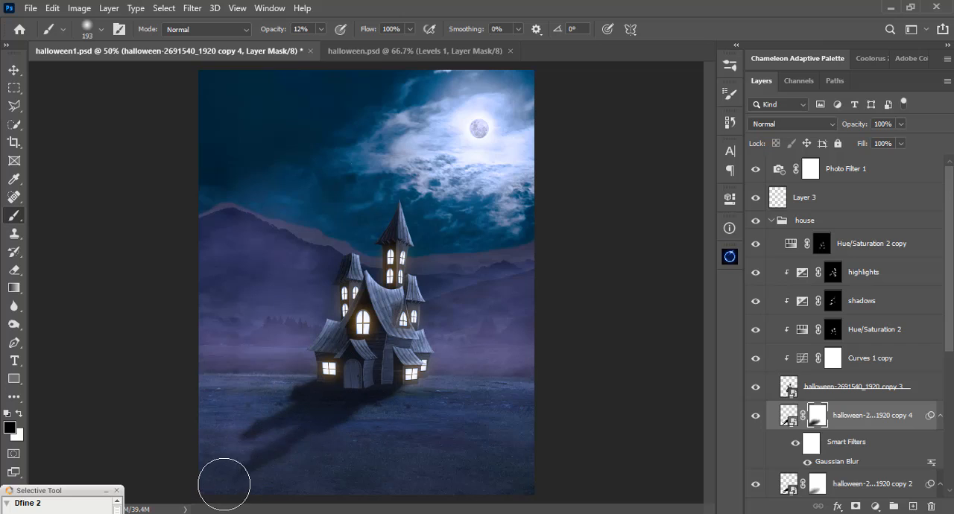
{"action": "left_click", "coordinate": [818, 485]}
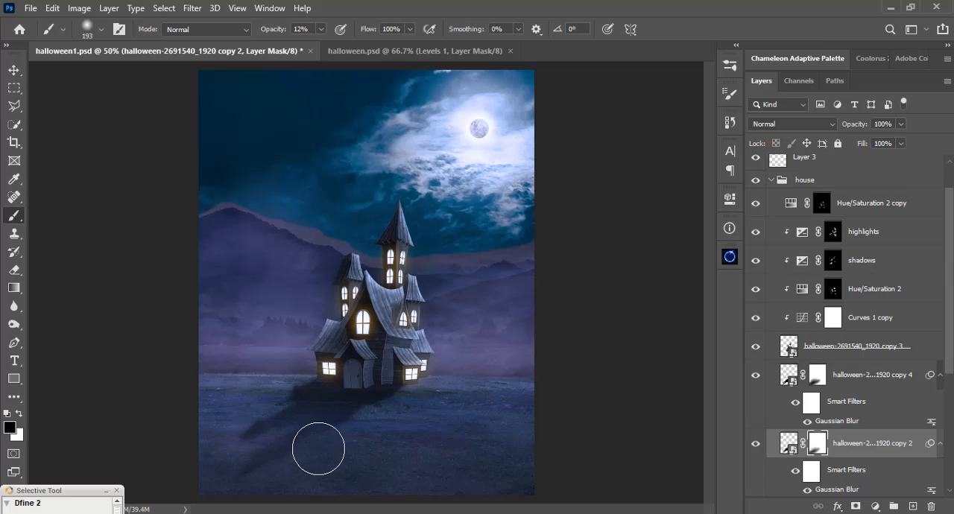
{"action": "left_click_drag", "start_coordinate": [356, 452], "coordinate": [374, 421]}
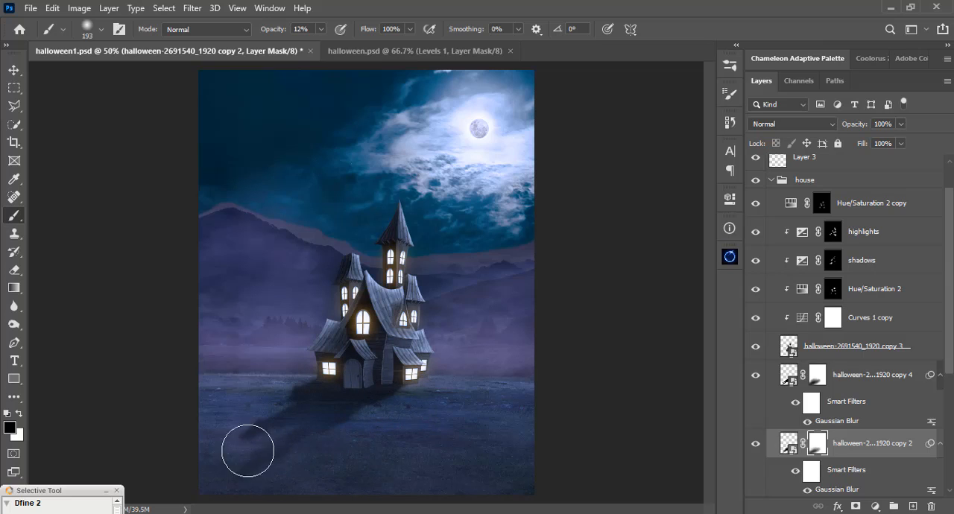
Set the blend mode of the original, blurrier shadow layer to Soft Light.
{"action": "left_click", "coordinate": [788, 447]}
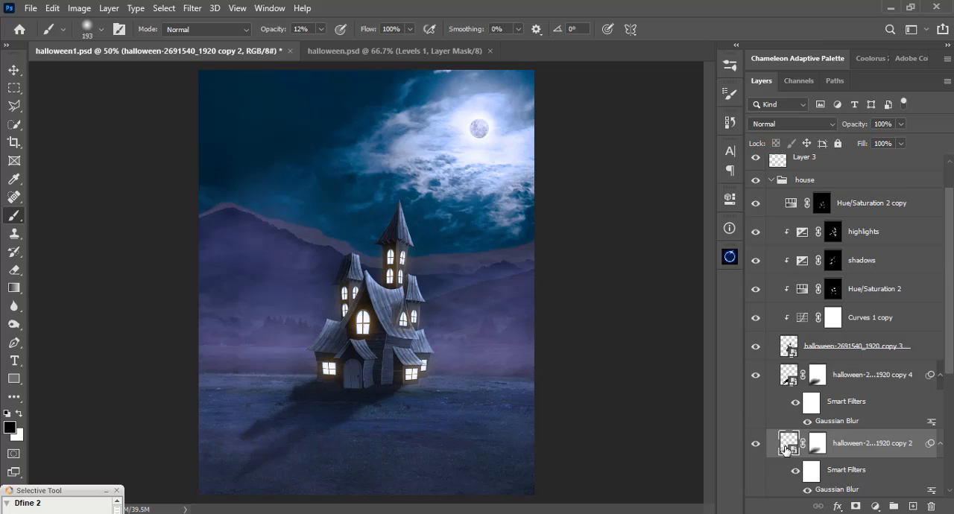
{"action": "left_click", "coordinate": [790, 124]}
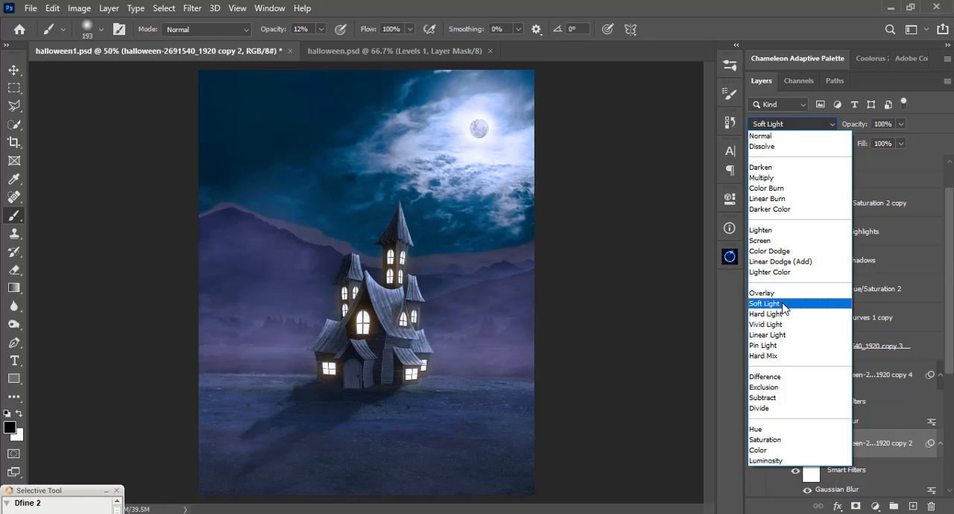
{"action": "left_click", "coordinate": [783, 304]}
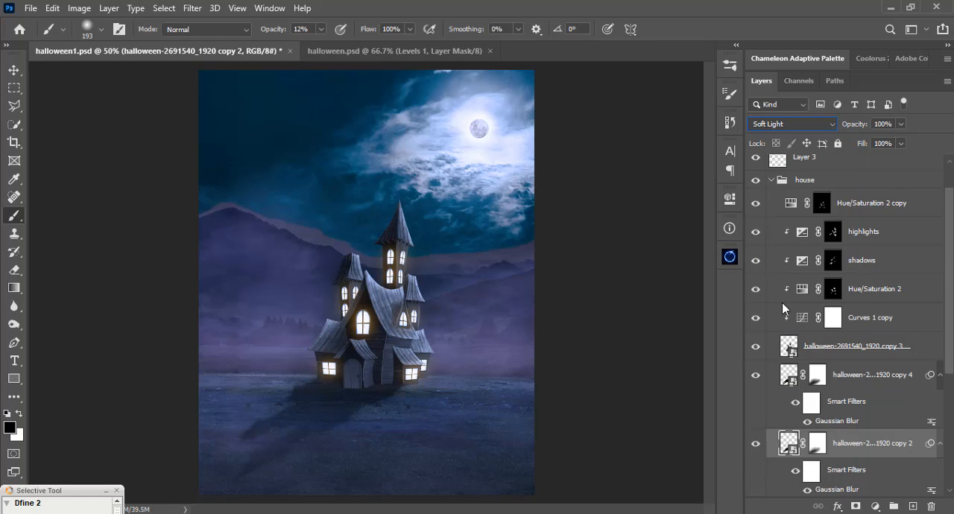
Mask out the sharper shadow copy beside the left base of the house with a black brush at 100% opacity.
{"action": "left_click", "coordinate": [818, 374]}
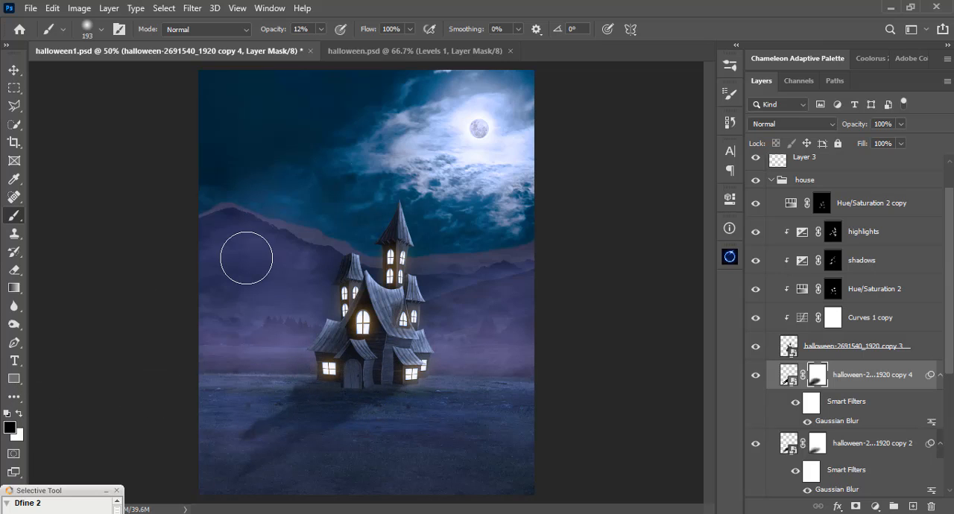
{"action": "left_click", "coordinate": [321, 29]}
{"action": "left_click_drag", "start_coordinate": [325, 43], "coordinate": [383, 49]}
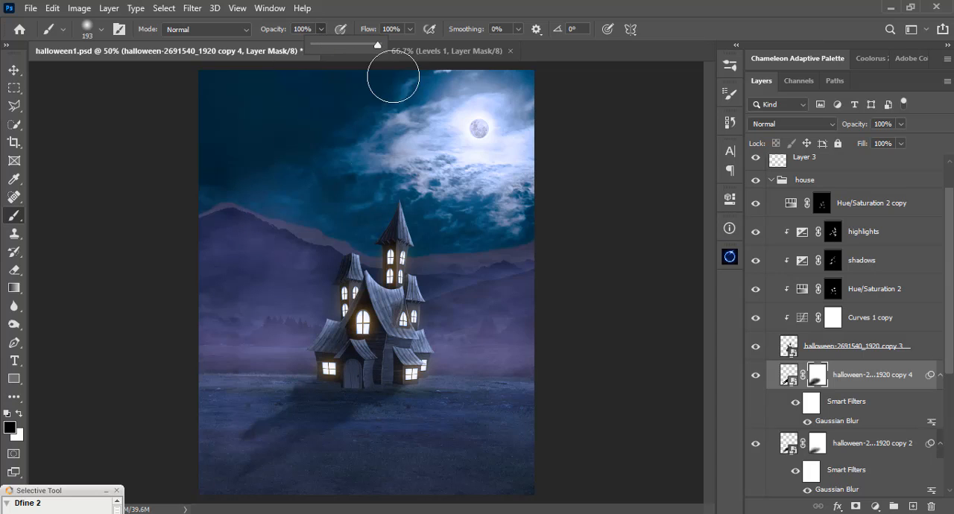
{"action": "left_click", "coordinate": [326, 377]}
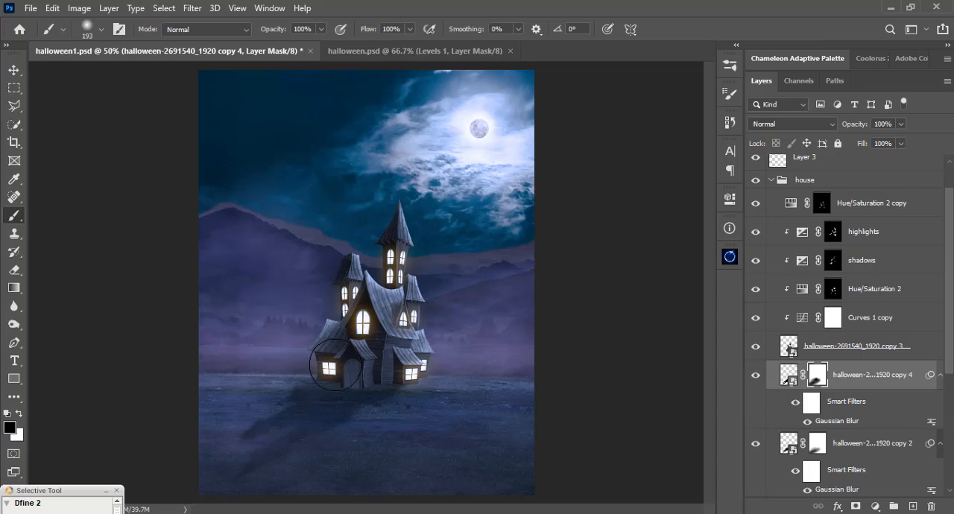
Refine the sharper shadow's mask at 9% brush opacity, using white near the house base and black along the far end.
{"action": "key", "text": "x"}
{"action": "left_click", "coordinate": [321, 30]}
{"action": "left_click_drag", "start_coordinate": [325, 44], "coordinate": [262, 50]}
{"action": "left_click", "coordinate": [354, 367]}
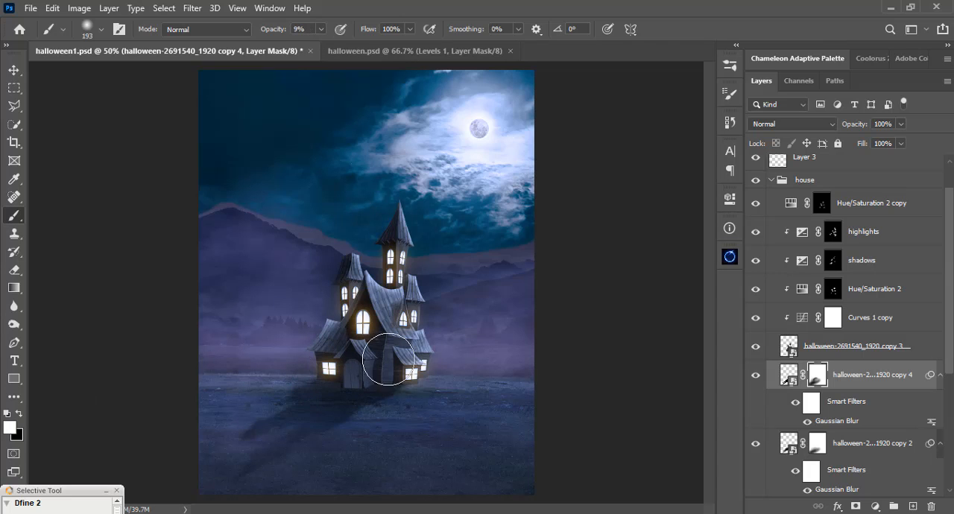
{"action": "key", "text": "ctrl+plus"}
{"action": "left_click_drag", "start_coordinate": [362, 394], "coordinate": [395, 322]}
{"action": "left_click_drag", "start_coordinate": [279, 354], "coordinate": [136, 436]}
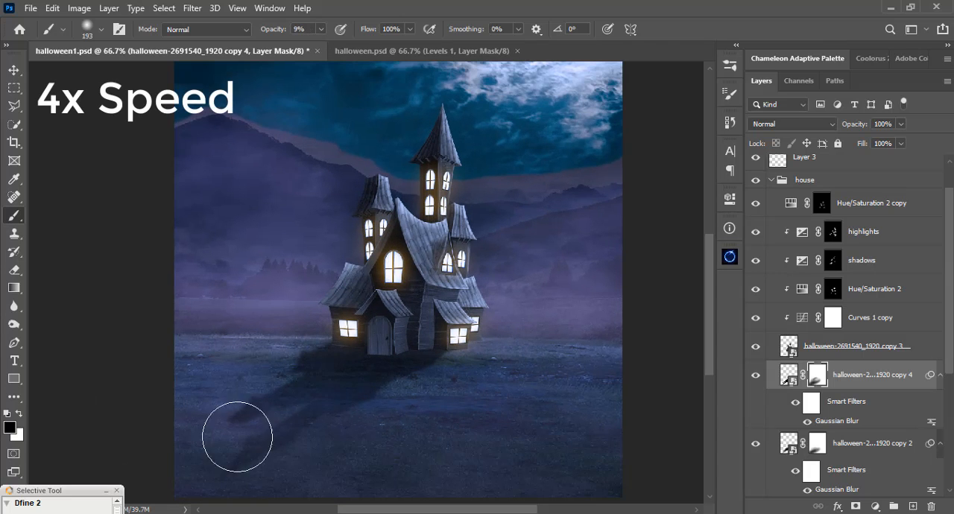
Raise the brush opacity to 11% and paint white on the sharper shadow's mask to bring the shadow back.
{"action": "key", "text": "x"}
{"action": "key", "text": "ctrl+0"}
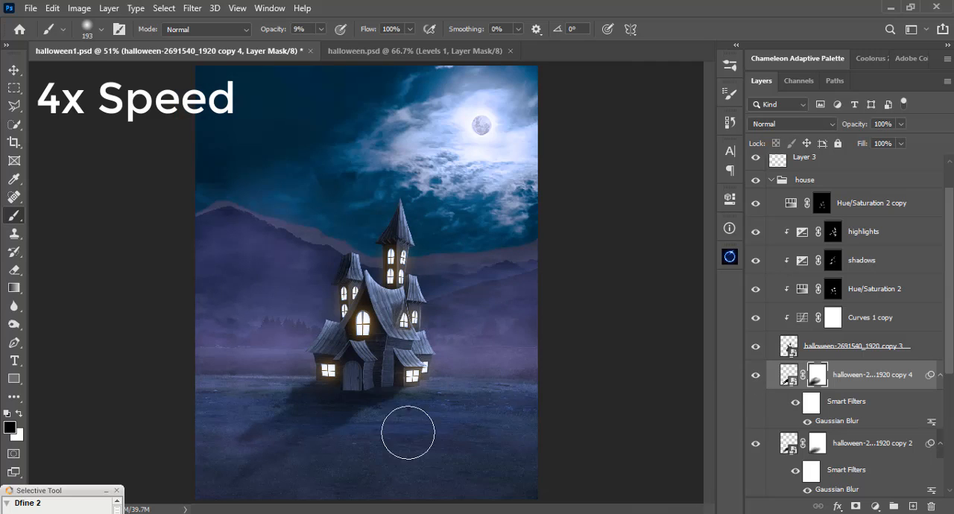
{"action": "key", "text": "x"}
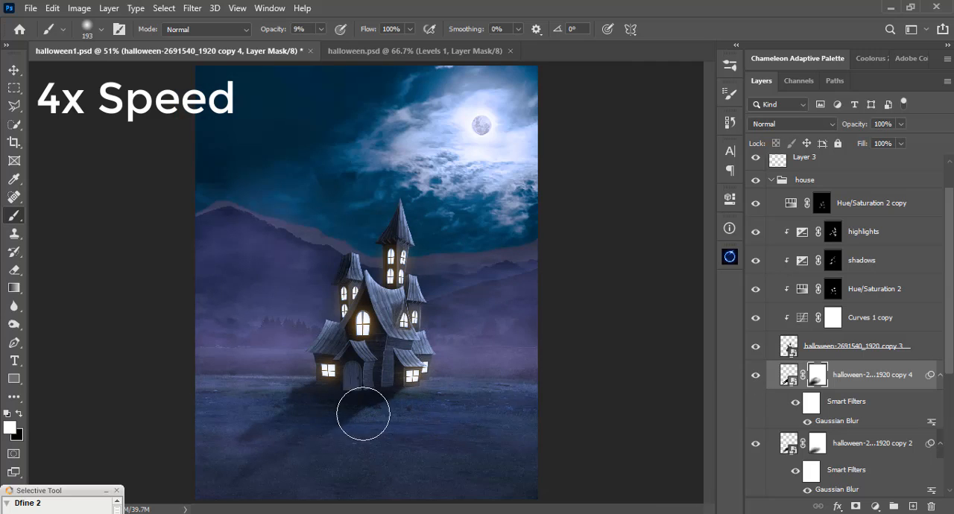
{"action": "left_click_drag", "start_coordinate": [319, 32], "coordinate": [323, 33]}
{"action": "key", "text": "x"}
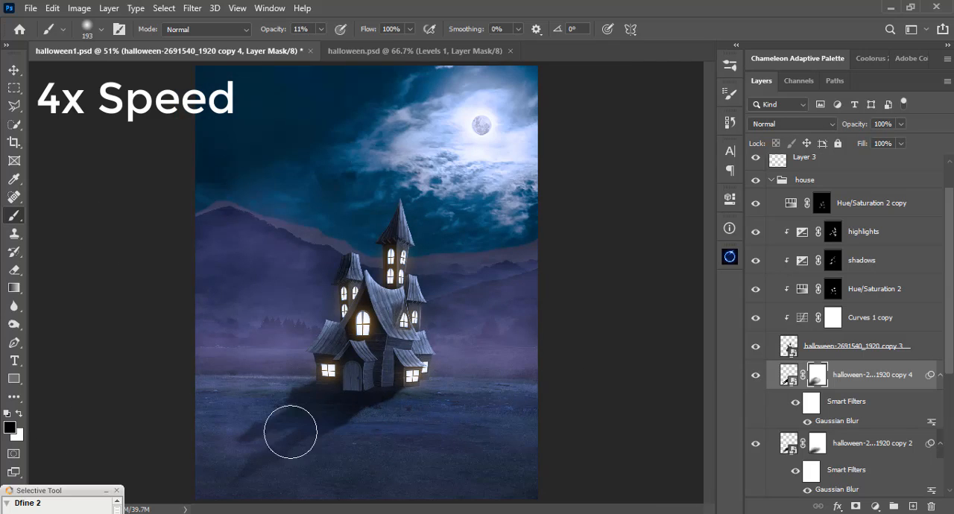
Balance the fade between both shadow layers' masks, painting with black and white at 11% opacity.
{"action": "key", "text": "alt+bracketleft"}
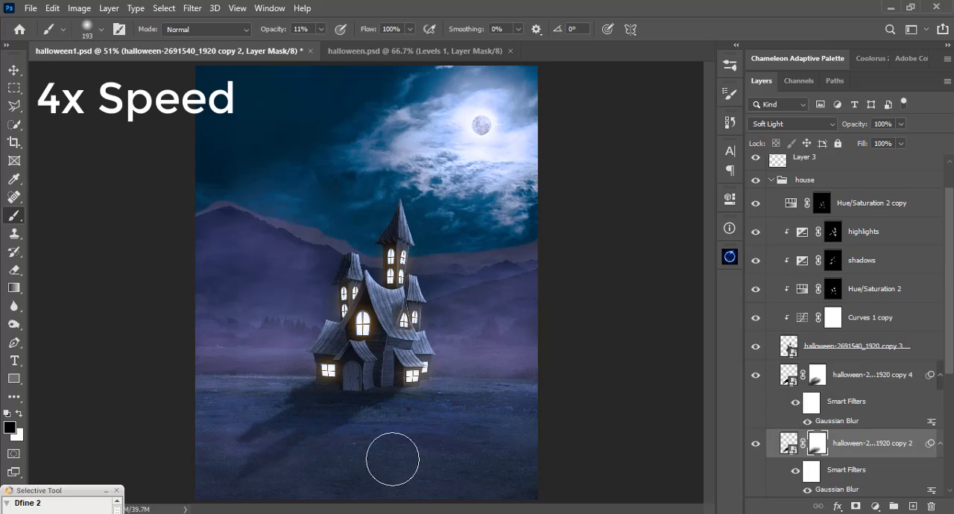
{"action": "key", "text": "alt+bracketright"}
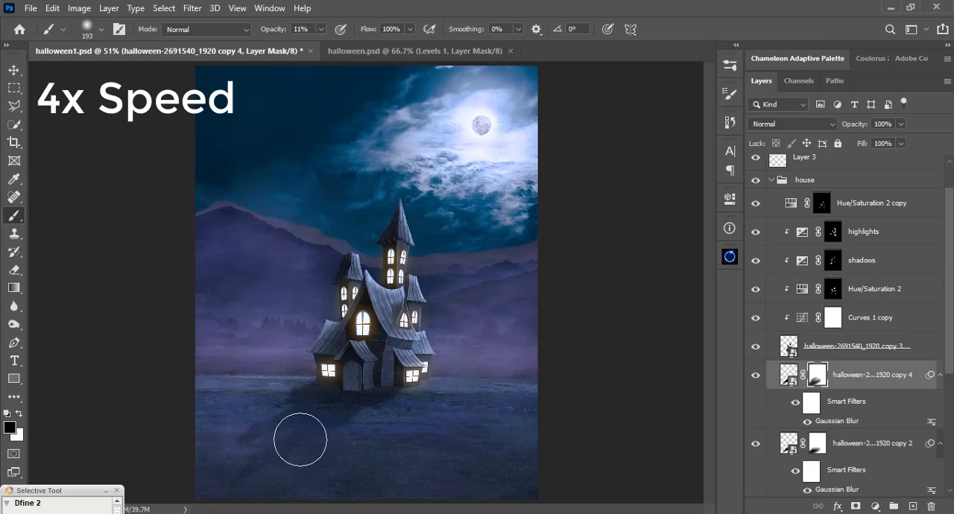
{"action": "left_click", "coordinate": [816, 451]}
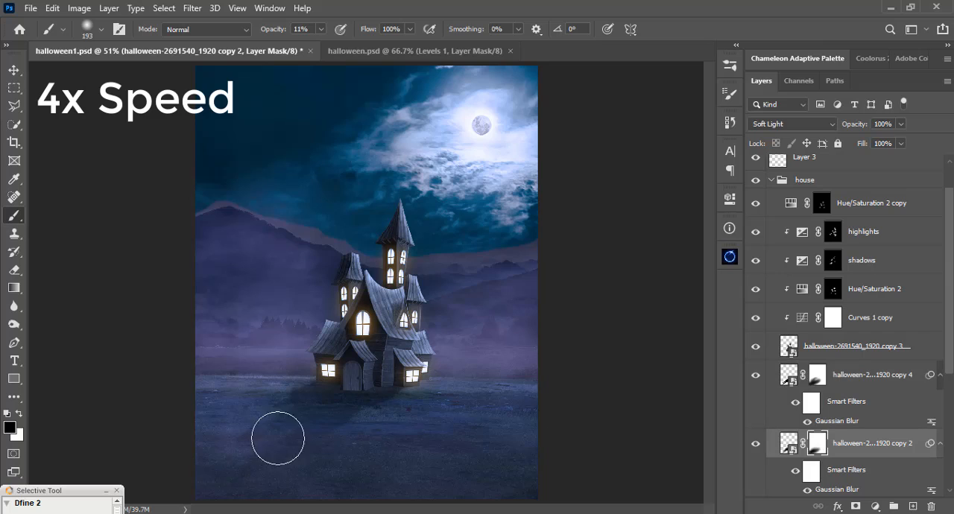
{"action": "key", "text": "x"}
{"action": "left_click", "coordinate": [818, 381]}
{"action": "key", "text": "x"}
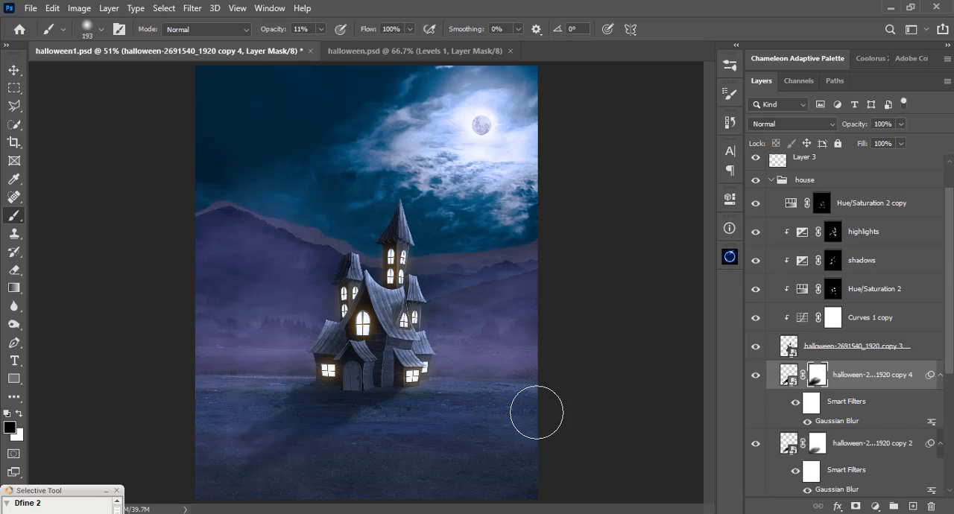
Target the sharper shadow layer's mask at the house base and reduce the soft round brush to 23 px.
{"action": "left_click", "coordinate": [788, 376]}
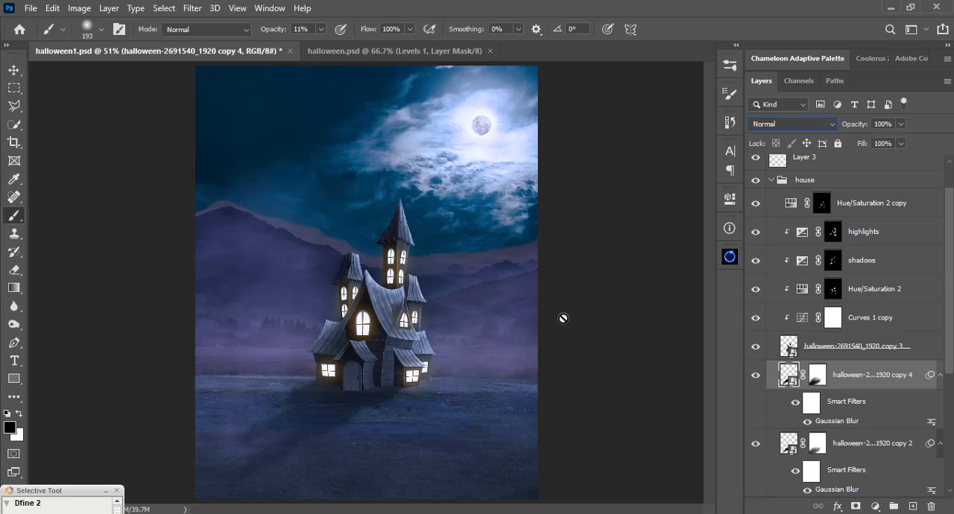
{"action": "key", "text": "ctrl+plus"}
{"action": "key", "text": "ctrl+plus"}
{"action": "key", "text": "ctrl+plus"}
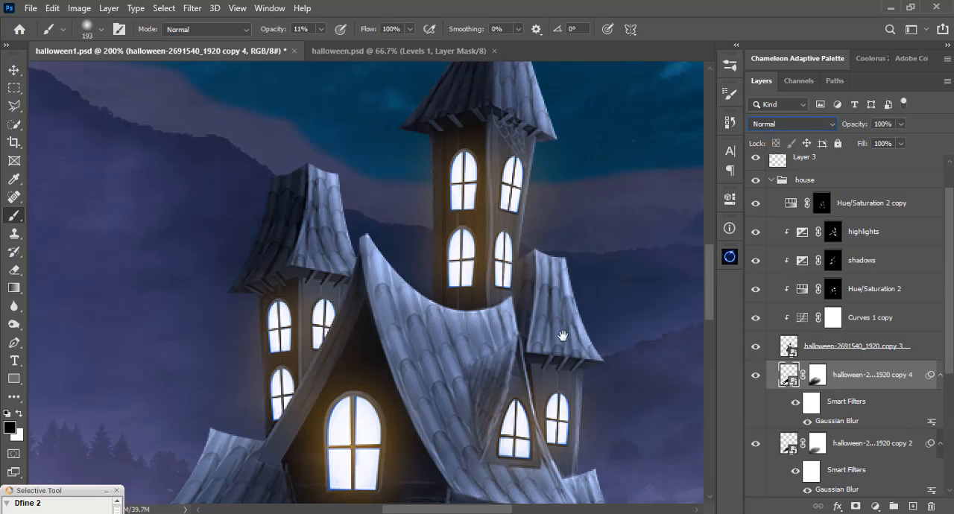
{"action": "scroll", "coordinate": [562, 337], "scroll_direction": "down", "scroll_amount": 5}
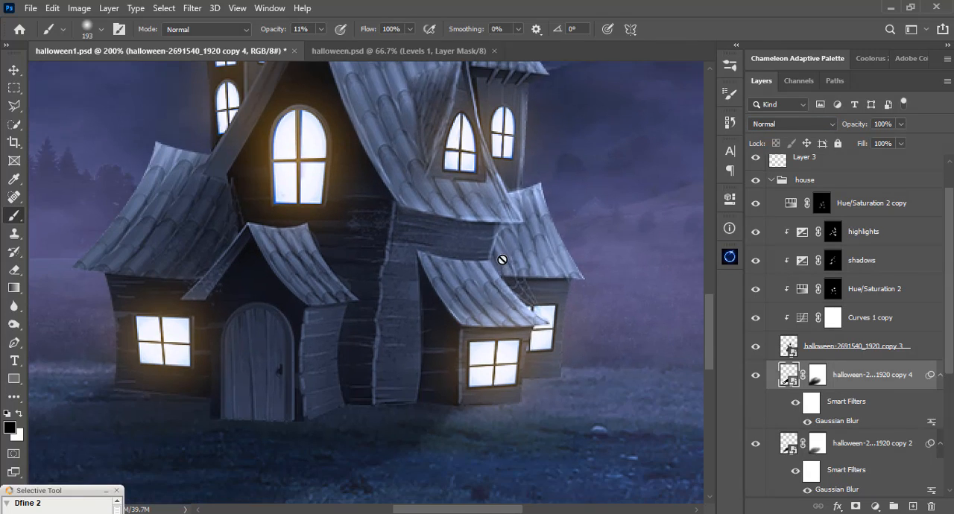
{"action": "key", "text": "ctrl+plus"}
{"action": "left_click_drag", "start_coordinate": [465, 388], "coordinate": [508, 279]}
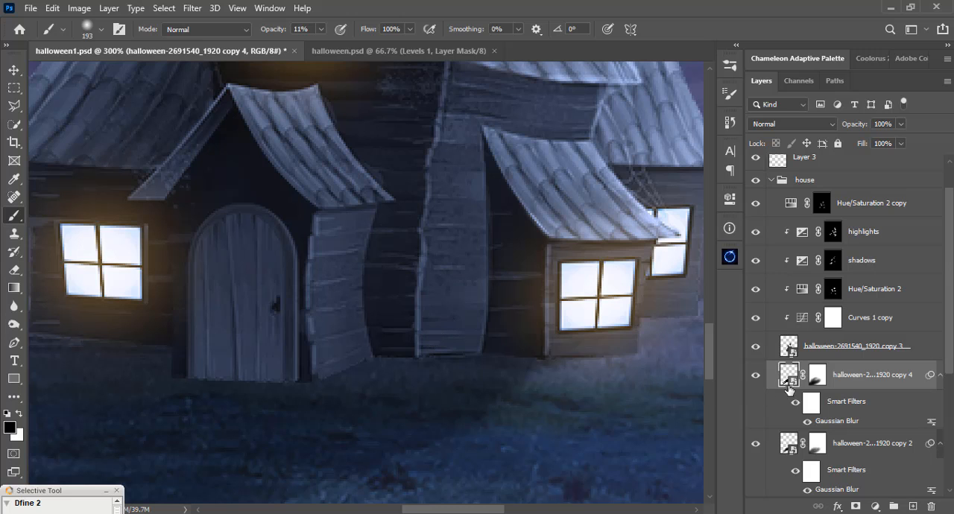
{"action": "left_click", "coordinate": [813, 377]}
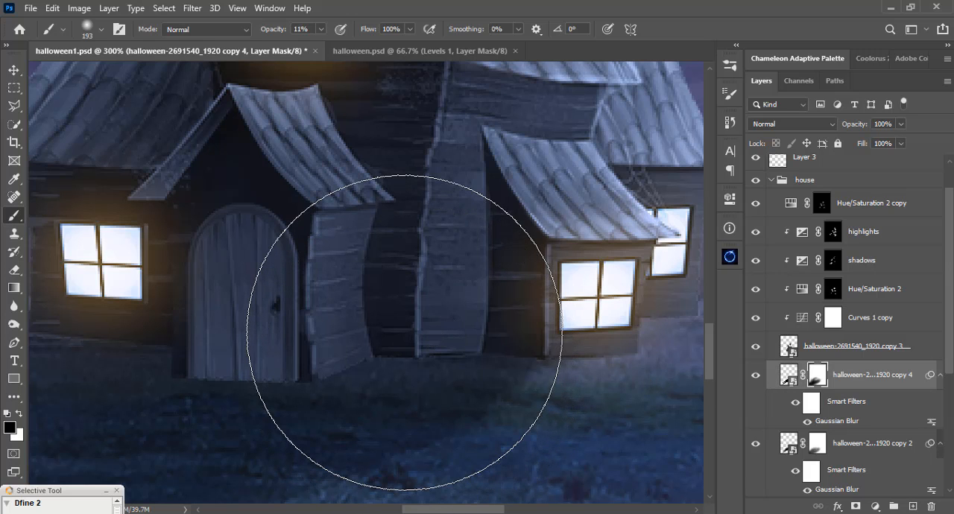
{"action": "right_click", "coordinate": [351, 246]}
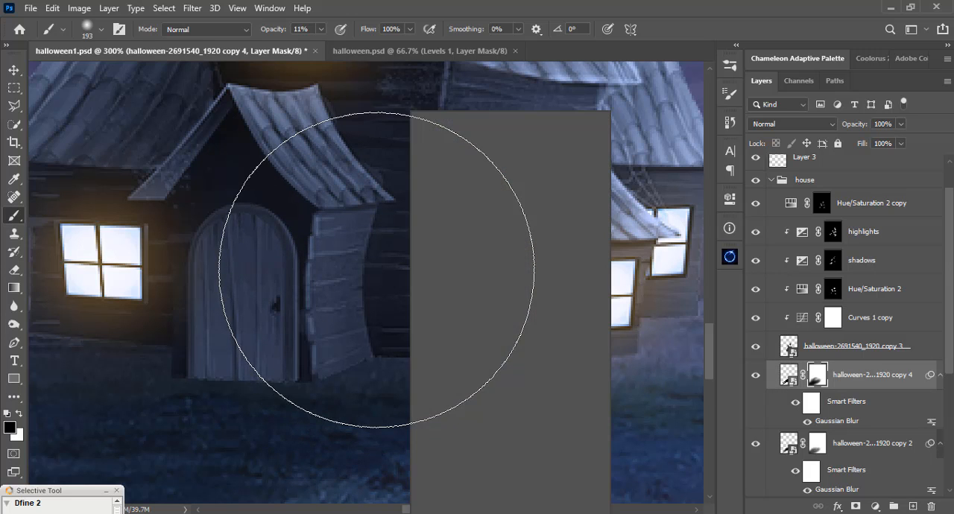
{"action": "left_click_drag", "start_coordinate": [516, 146], "coordinate": [461, 147]}
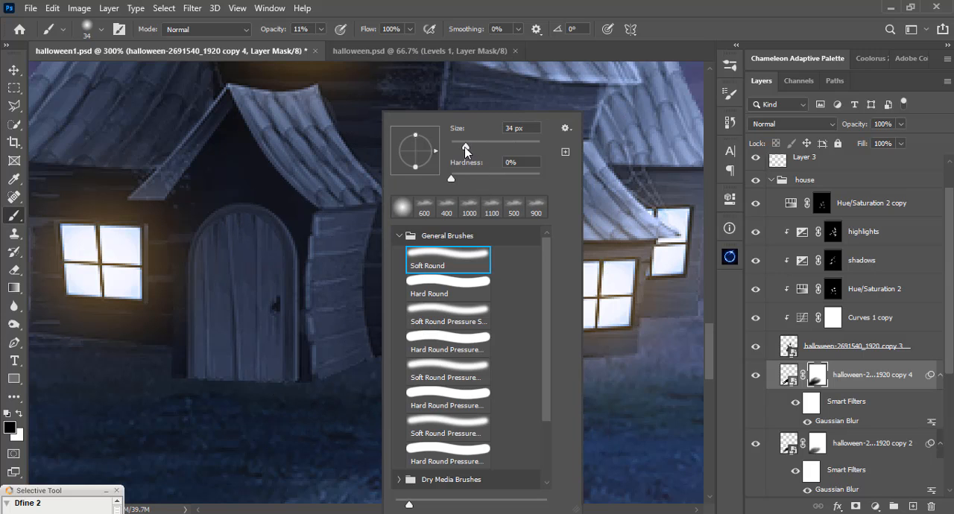
{"action": "left_click", "coordinate": [452, 6]}
{"action": "right_click", "coordinate": [447, 270]}
{"action": "left_click", "coordinate": [456, 8]}
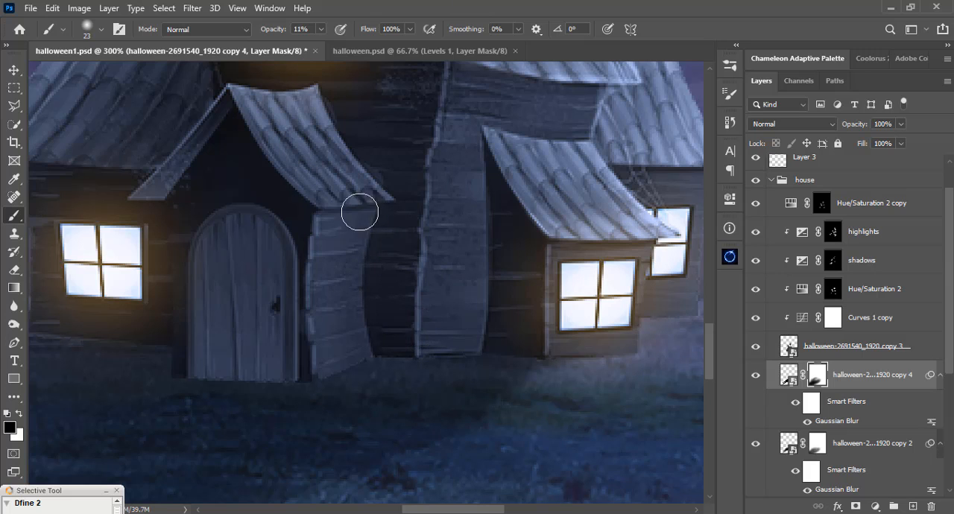
Paint white on the sharper shadow's mask along the house's bottom edge with a 6 px brush at 11% opacity.
{"action": "key", "text": "x"}
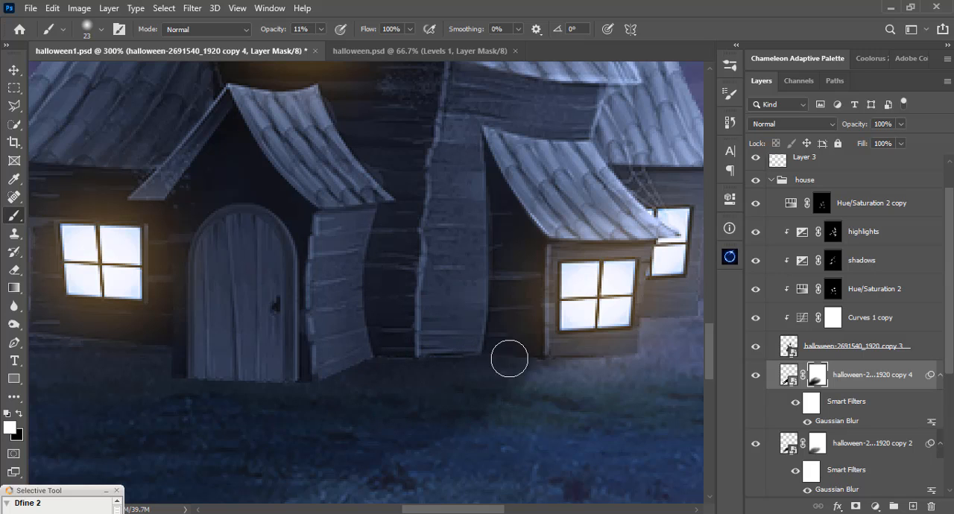
{"action": "right_click", "coordinate": [473, 356]}
{"action": "left_click_drag", "start_coordinate": [557, 147], "coordinate": [550, 147]}
{"action": "left_click", "coordinate": [538, 3]}
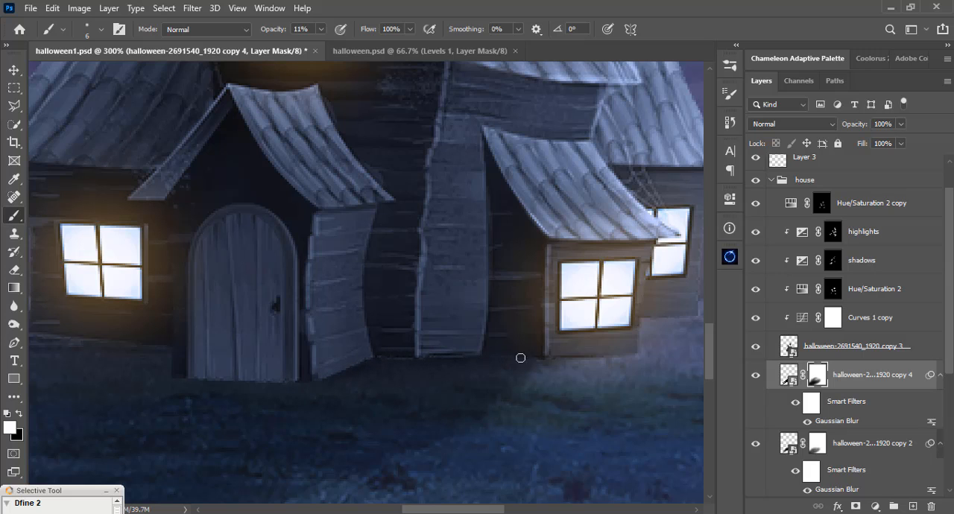
{"action": "left_click_drag", "start_coordinate": [213, 370], "coordinate": [360, 351]}
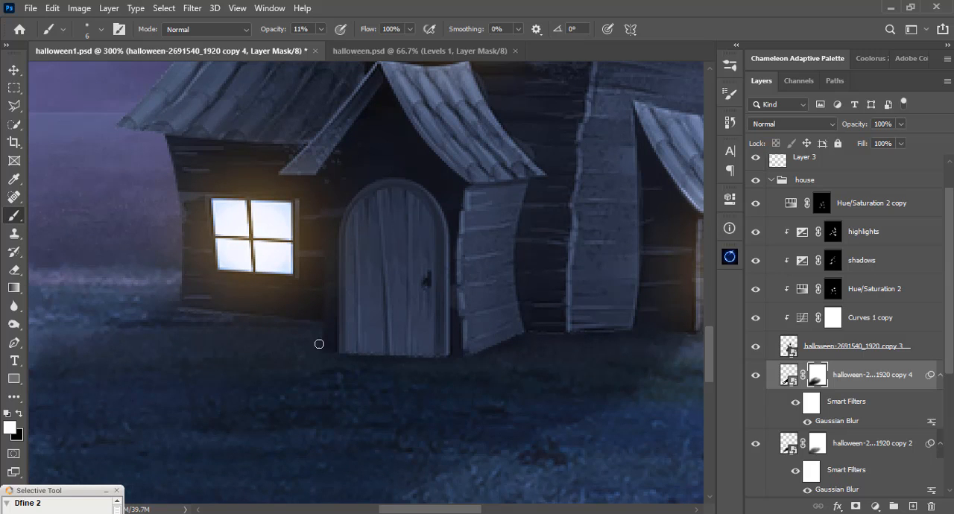
{"action": "left_click_drag", "start_coordinate": [253, 344], "coordinate": [317, 366]}
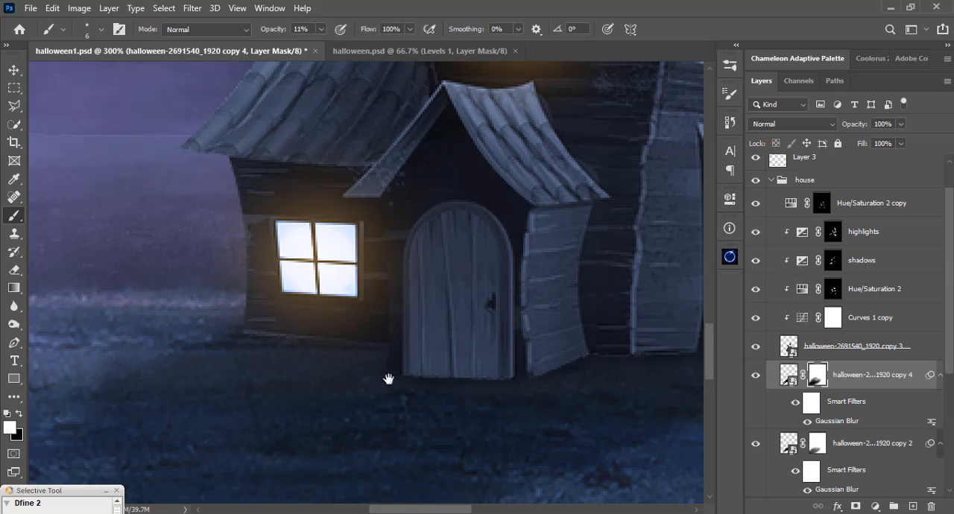
{"action": "left_click_drag", "start_coordinate": [388, 380], "coordinate": [254, 362]}
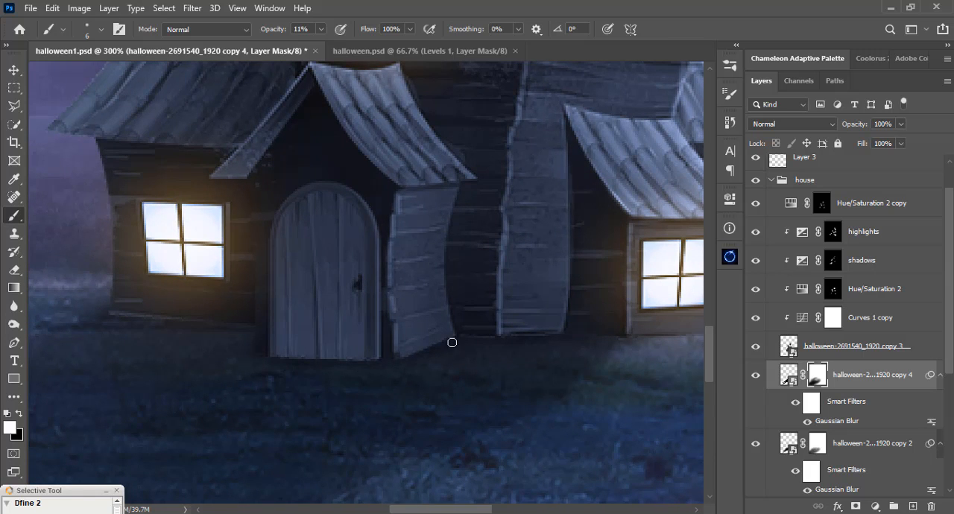
{"action": "left_click_drag", "start_coordinate": [472, 353], "coordinate": [338, 366]}
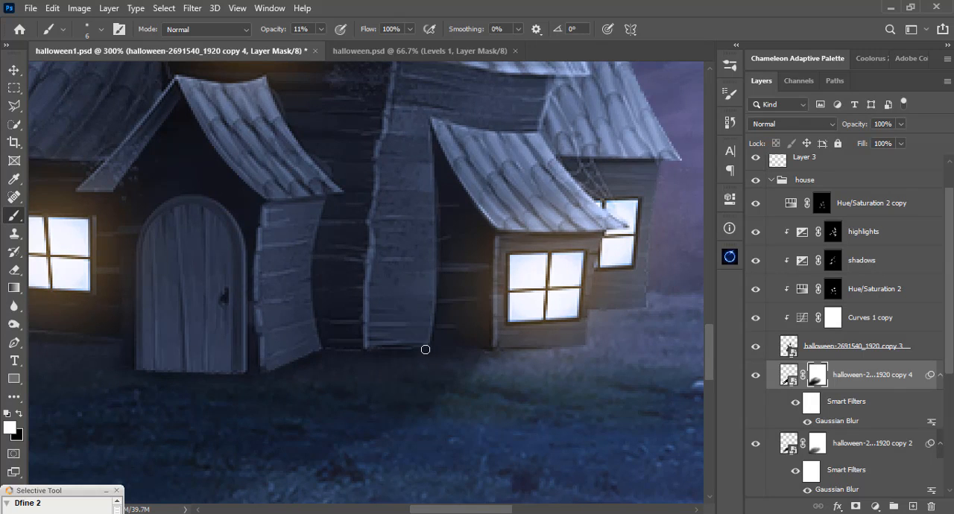
{"action": "left_click_drag", "start_coordinate": [299, 371], "coordinate": [538, 367]}
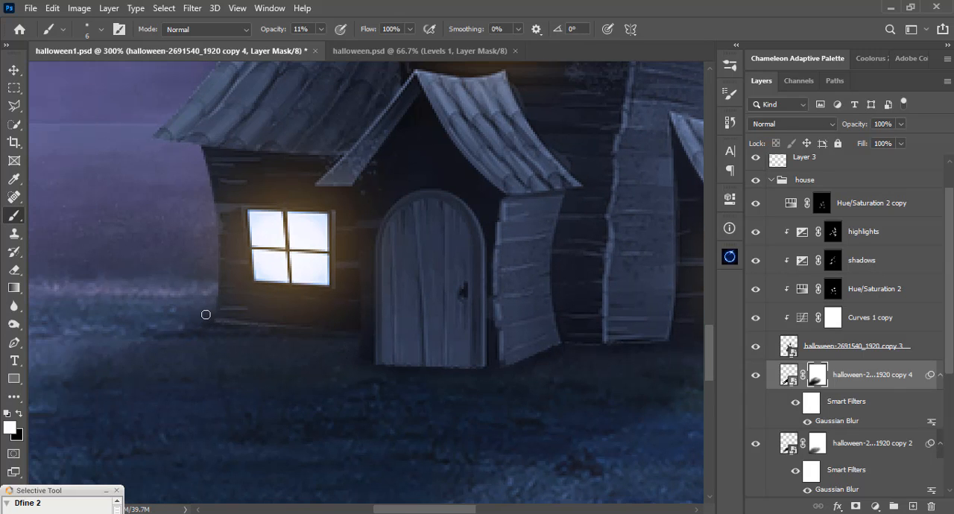
{"action": "key", "text": "ctrl+0"}
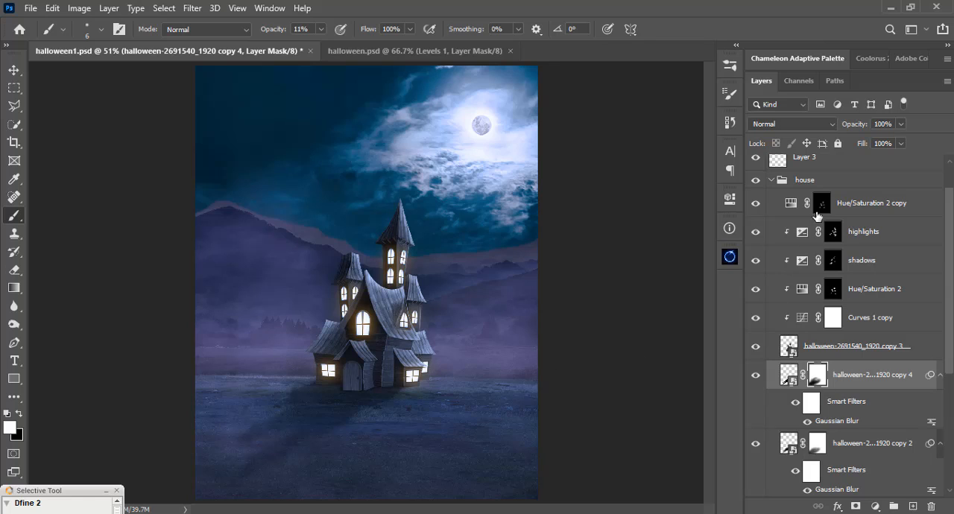
Compare the house with the shadows adjustment layer hidden and shown.
{"action": "left_click", "coordinate": [833, 292]}
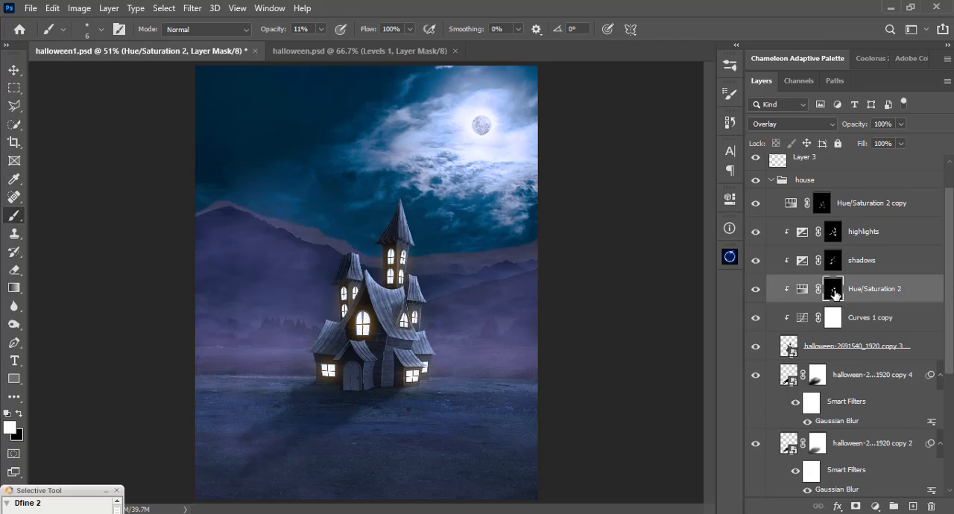
{"action": "left_click", "coordinate": [755, 261]}
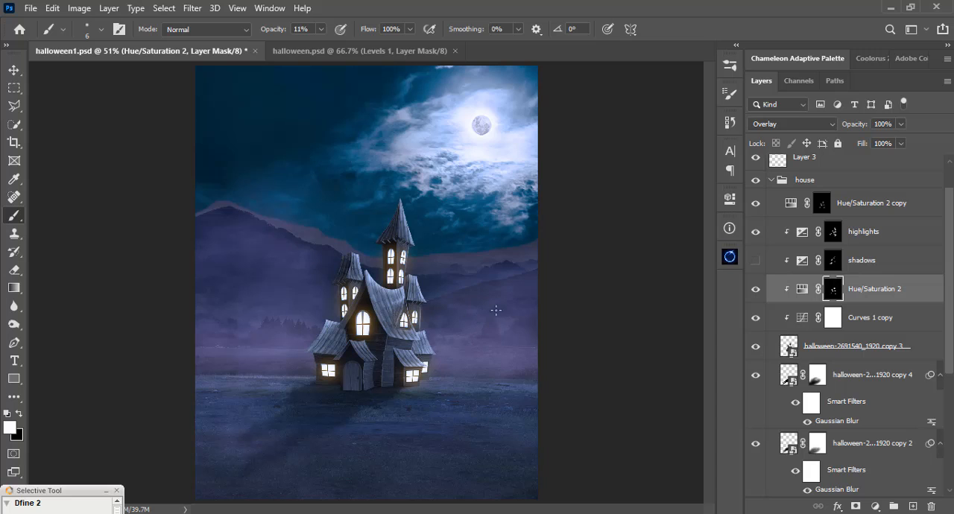
{"action": "left_click", "coordinate": [754, 260]}
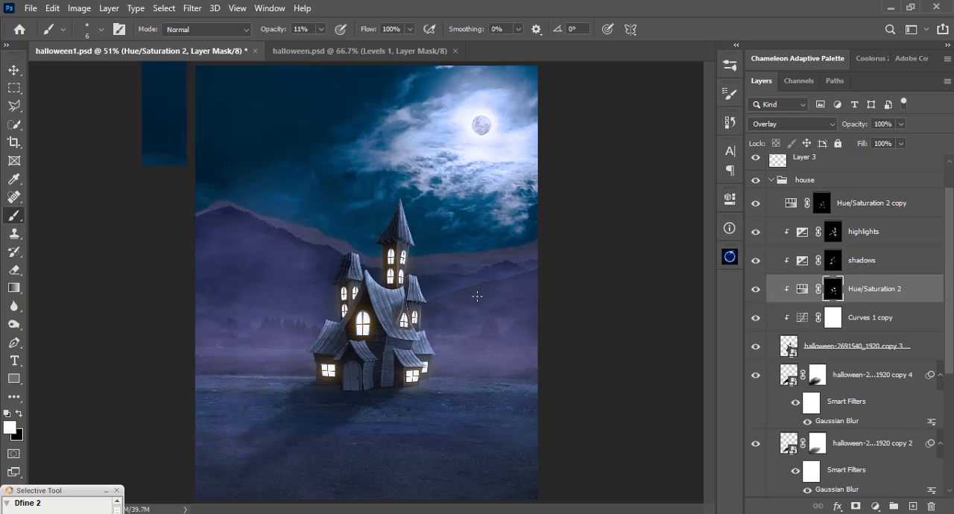
Raise the brush opacity to 100% for painting on the Hue/Saturation 2 mask near the house's door.
{"action": "scroll", "coordinate": [477, 297], "scroll_direction": "up", "scroll_amount": 3}
{"action": "key", "text": "ctrl+plus"}
{"action": "left_click_drag", "start_coordinate": [449, 378], "coordinate": [441, 160]}
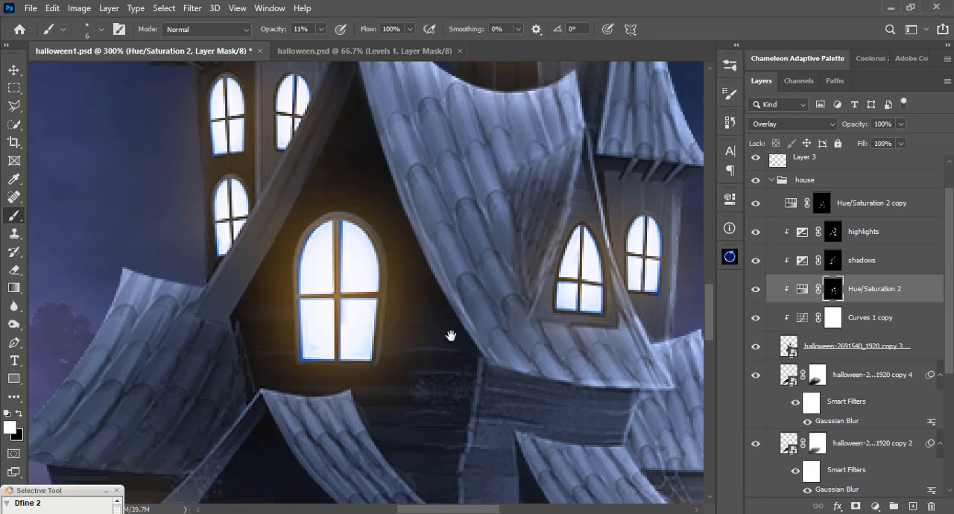
{"action": "left_click_drag", "start_coordinate": [449, 335], "coordinate": [433, 182]}
{"action": "left_click_drag", "start_coordinate": [483, 390], "coordinate": [467, 305]}
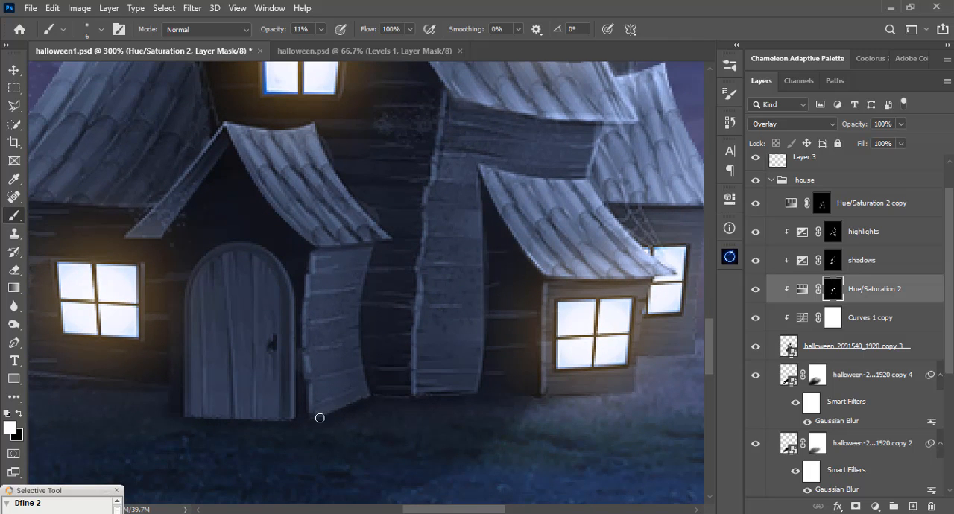
{"action": "left_click", "coordinate": [320, 31]}
{"action": "left_click_drag", "start_coordinate": [329, 46], "coordinate": [479, 59]}
{"action": "mouse_move", "coordinate": [362, 395]}
{"action": "left_mouse_down"}
{"action": "mouse_move", "coordinate": [276, 424]}
{"action": "mouse_move", "coordinate": [313, 424]}
{"action": "left_mouse_up"}
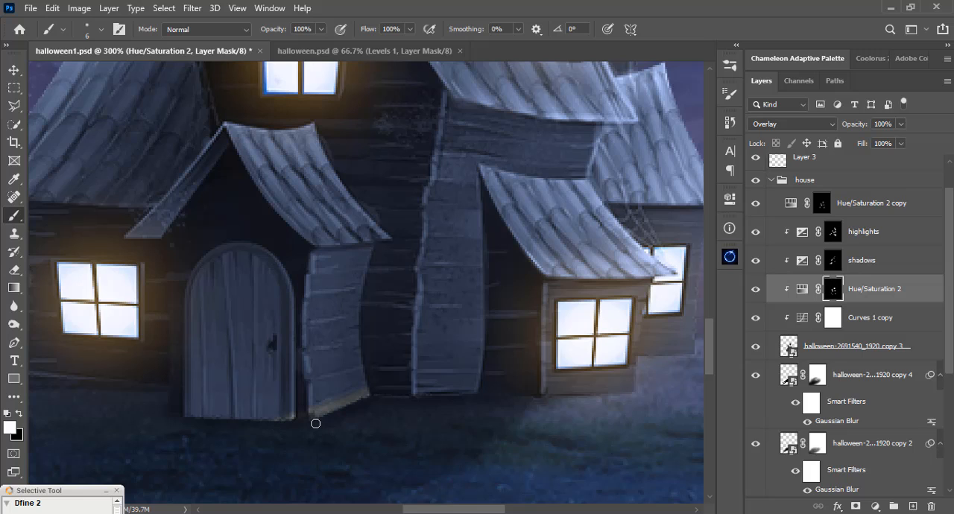
{"action": "left_click", "coordinate": [756, 292]}
{"action": "left_click", "coordinate": [756, 292]}
{"action": "key", "text": "ctrl+z"}
{"action": "key", "text": "ctrl+z"}
{"action": "key", "text": "ctrl+z"}
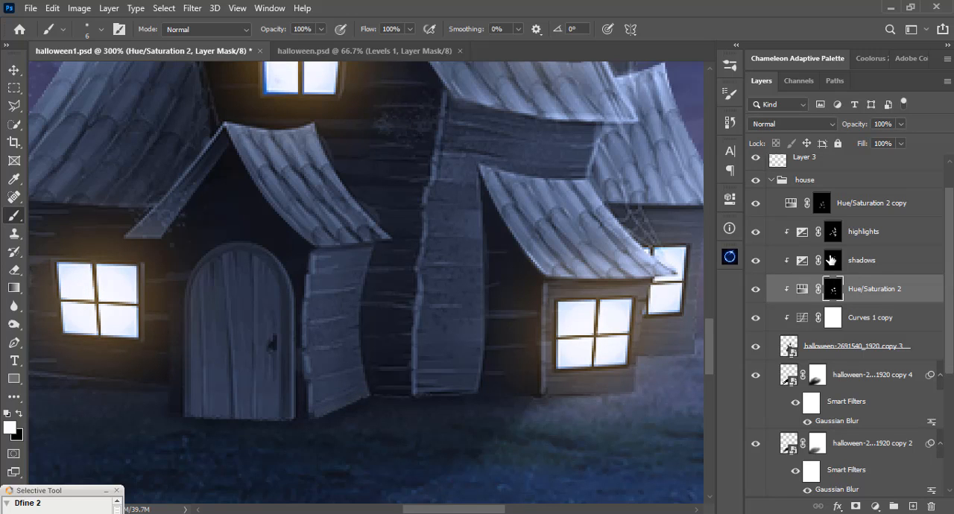
Darken the base of the house by painting white on the shadows layer's mask with a 26 px brush at 100% opacity.
{"action": "left_click", "coordinate": [830, 258]}
{"action": "left_click", "coordinate": [755, 265]}
{"action": "left_click", "coordinate": [756, 262]}
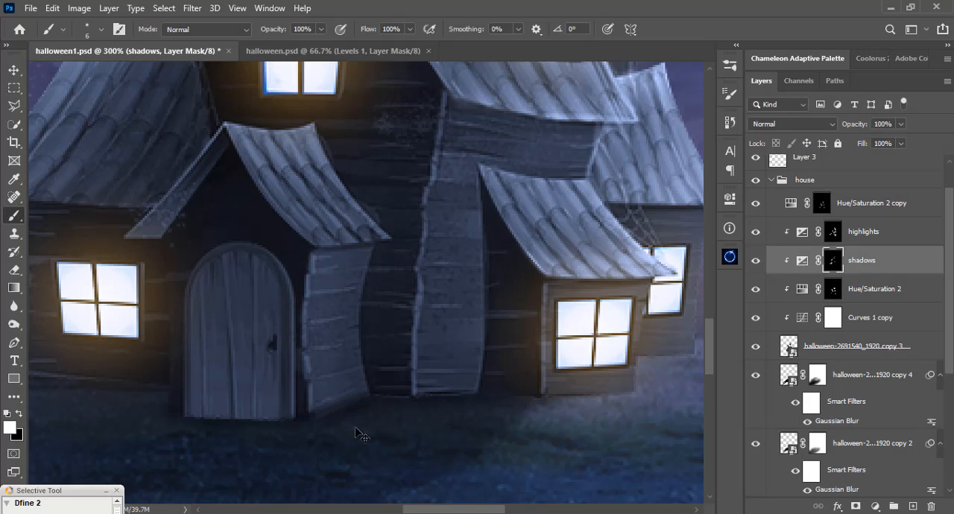
{"action": "right_click", "coordinate": [431, 353]}
{"action": "left_click_drag", "start_coordinate": [510, 147], "coordinate": [519, 147]}
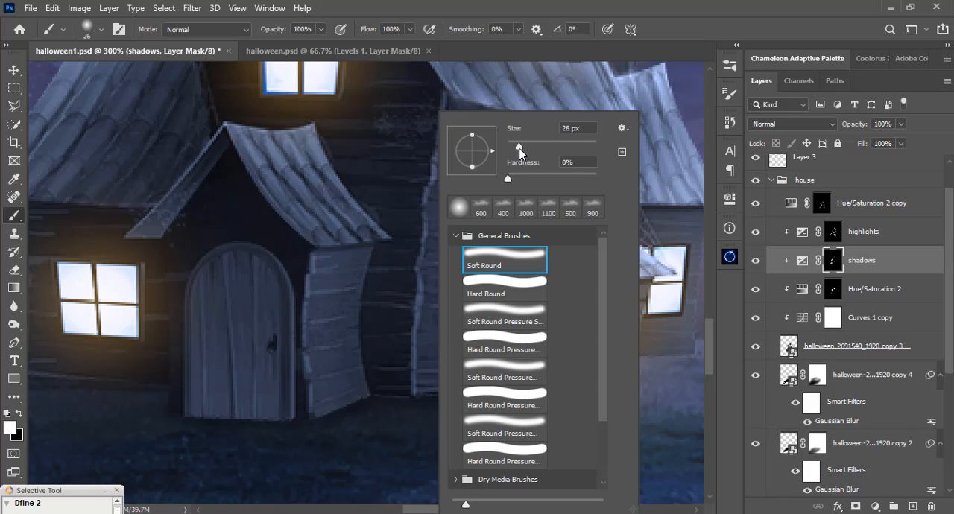
{"action": "left_click", "coordinate": [487, 6]}
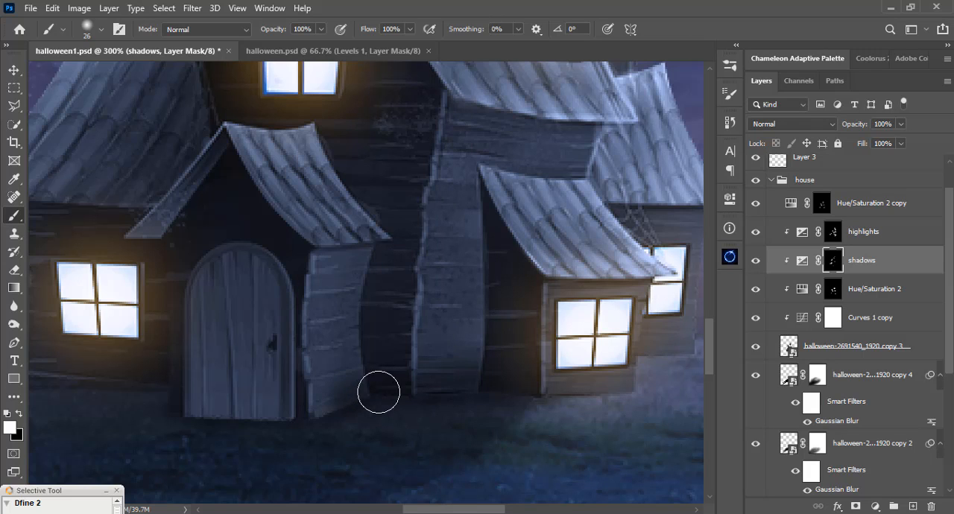
{"action": "left_click_drag", "start_coordinate": [199, 411], "coordinate": [353, 393]}
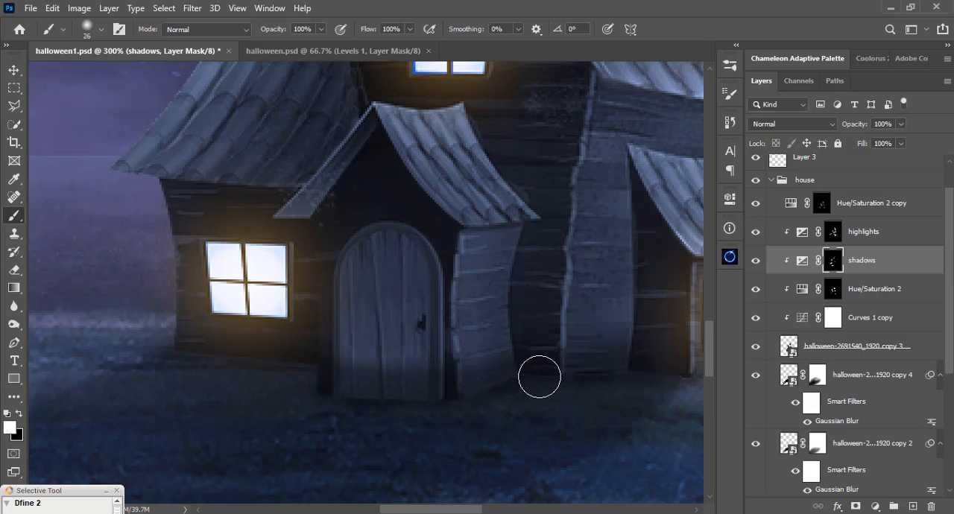
{"action": "left_click_drag", "start_coordinate": [539, 377], "coordinate": [321, 379]}
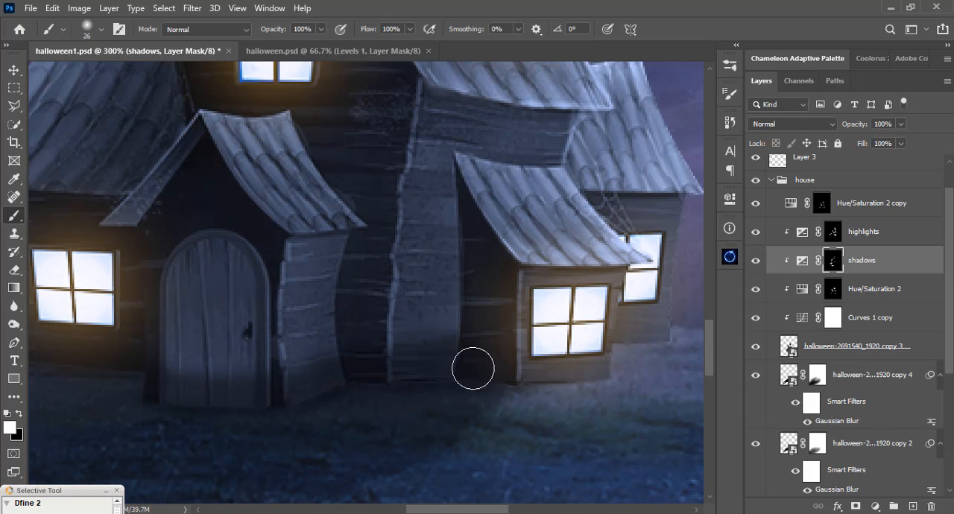
{"action": "mouse_move", "coordinate": [385, 358]}
{"action": "left_mouse_down"}
{"action": "mouse_move", "coordinate": [157, 382]}
{"action": "mouse_move", "coordinate": [266, 367]}
{"action": "left_mouse_up"}
{"action": "left_click_drag", "start_coordinate": [128, 349], "coordinate": [516, 363]}
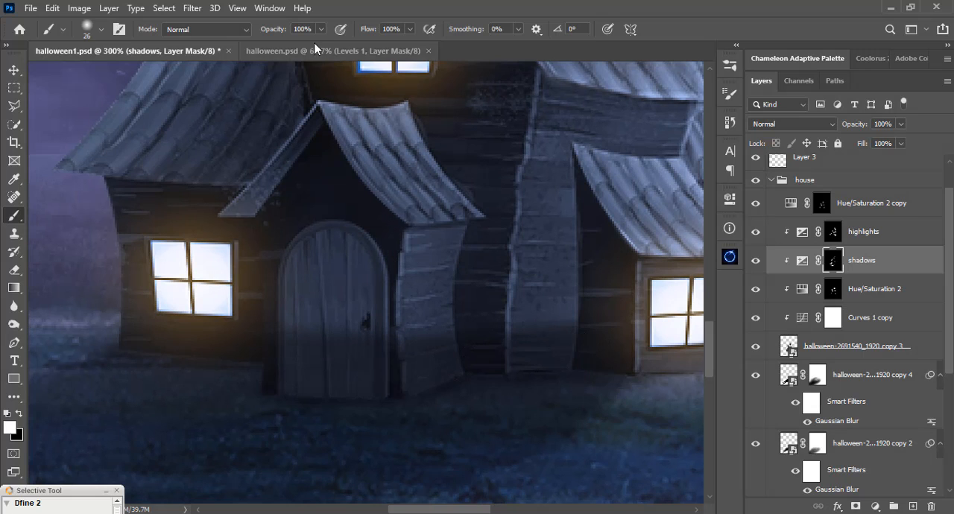
Soften the upper edge of the darkened house base by painting black on the shadows mask at 18% opacity.
{"action": "mouse_move", "coordinate": [322, 28]}
{"action": "left_mouse_down"}
{"action": "mouse_move", "coordinate": [260, 45]}
{"action": "mouse_move", "coordinate": [271, 46]}
{"action": "left_mouse_up"}
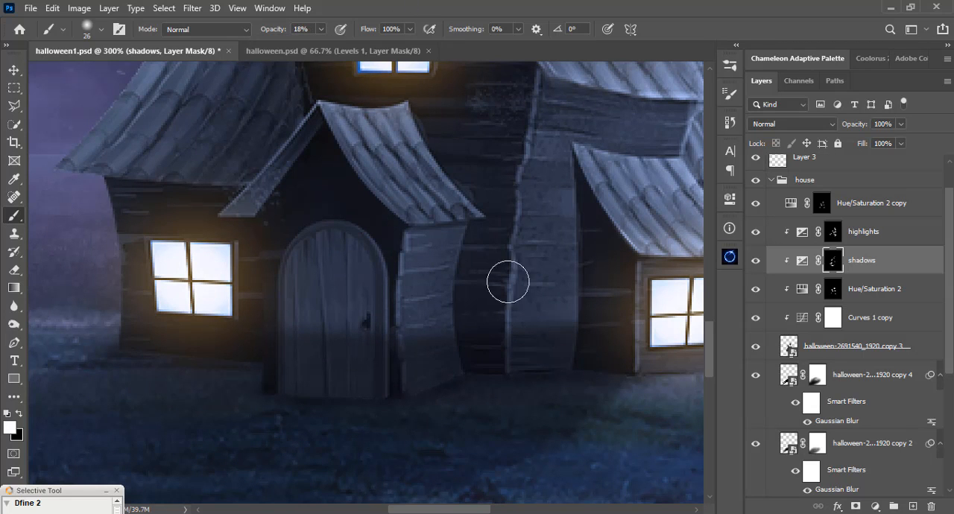
{"action": "key", "text": "x"}
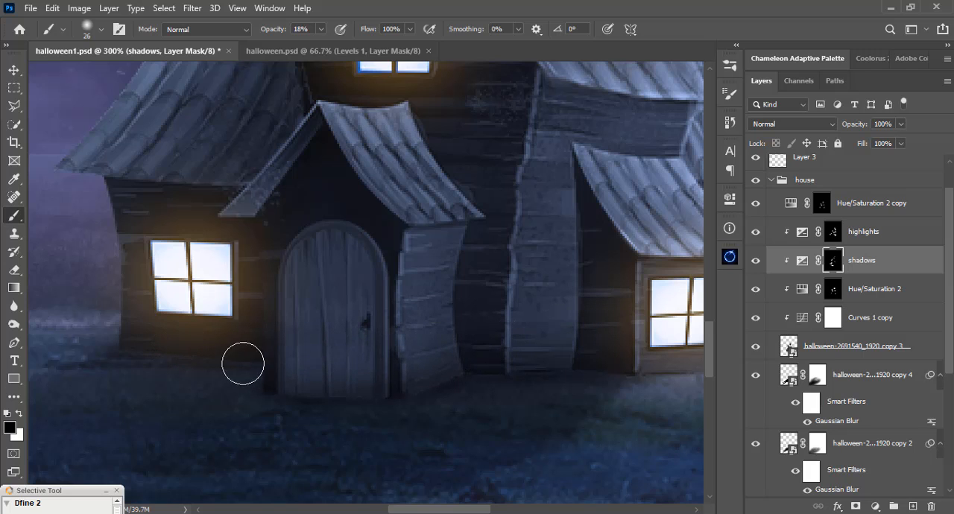
{"action": "left_click_drag", "start_coordinate": [261, 333], "coordinate": [413, 323]}
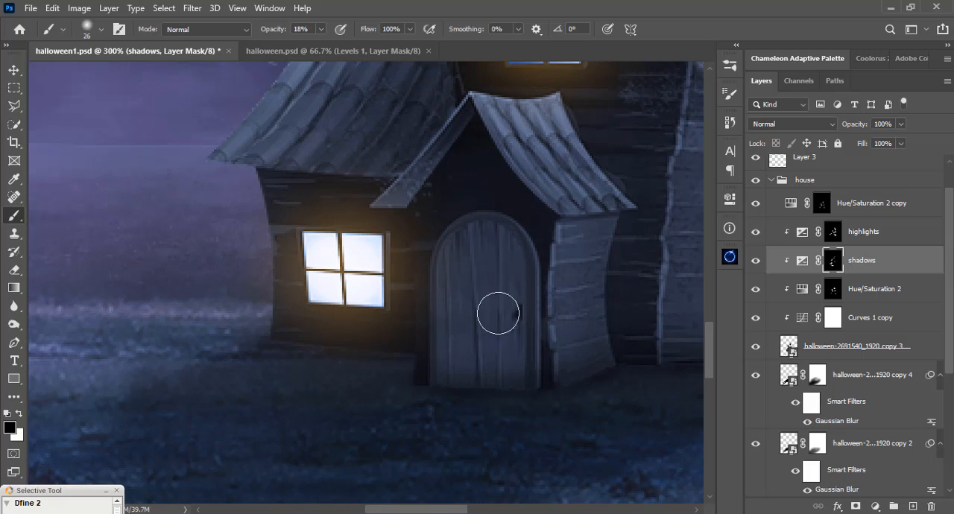
{"action": "left_click_drag", "start_coordinate": [487, 315], "coordinate": [196, 319]}
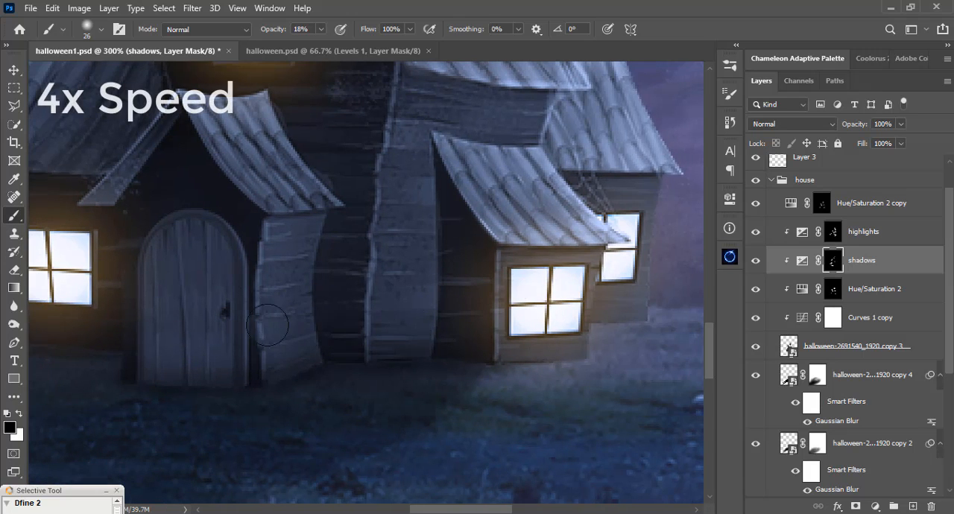
{"action": "left_click_drag", "start_coordinate": [175, 356], "coordinate": [300, 315]}
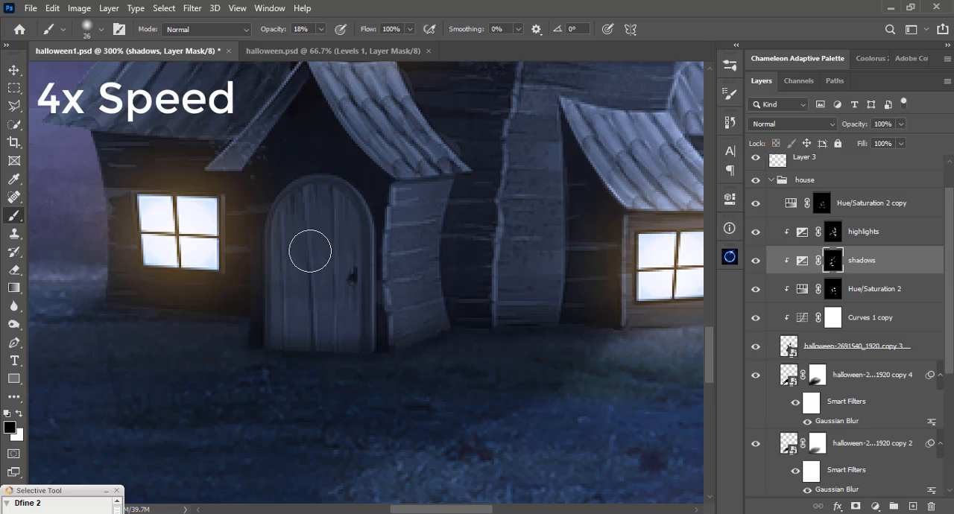
Darken the lower edges of the house beside the door by painting white on the shadows mask with a 9 px brush at 100% opacity.
{"action": "left_click", "coordinate": [322, 29]}
{"action": "left_click_drag", "start_coordinate": [319, 45], "coordinate": [376, 45]}
{"action": "right_click", "coordinate": [459, 141]}
{"action": "left_click_drag", "start_coordinate": [541, 147], "coordinate": [532, 147]}
{"action": "left_click", "coordinate": [537, 64]}
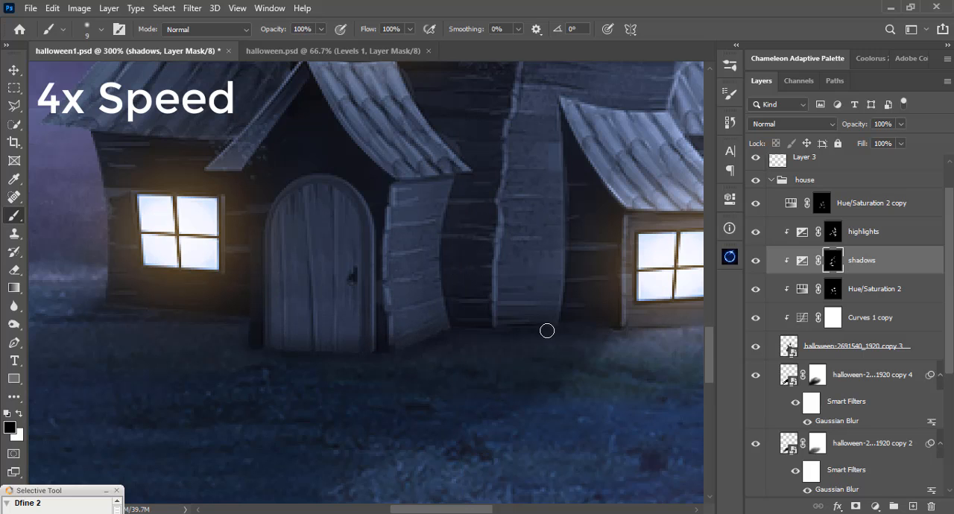
{"action": "key", "text": "x"}
{"action": "left_click_drag", "start_coordinate": [448, 330], "coordinate": [407, 352]}
{"action": "left_click_drag", "start_coordinate": [454, 329], "coordinate": [393, 359]}
{"action": "left_click_drag", "start_coordinate": [153, 354], "coordinate": [228, 350]}
Switch the mask brush to black at 8% opacity and check the darkened house base in the whole composite.
{"action": "key", "text": "x"}
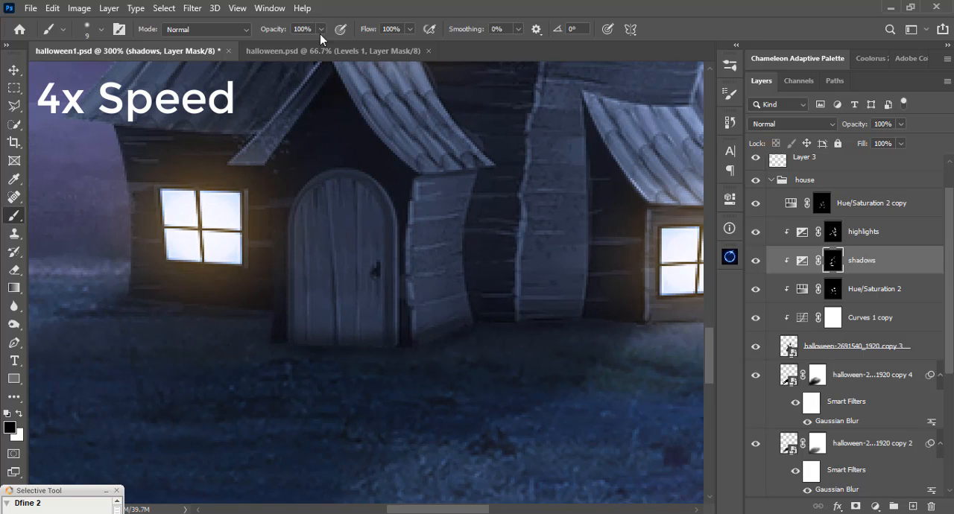
{"action": "left_click", "coordinate": [321, 30]}
{"action": "left_click_drag", "start_coordinate": [320, 46], "coordinate": [262, 49]}
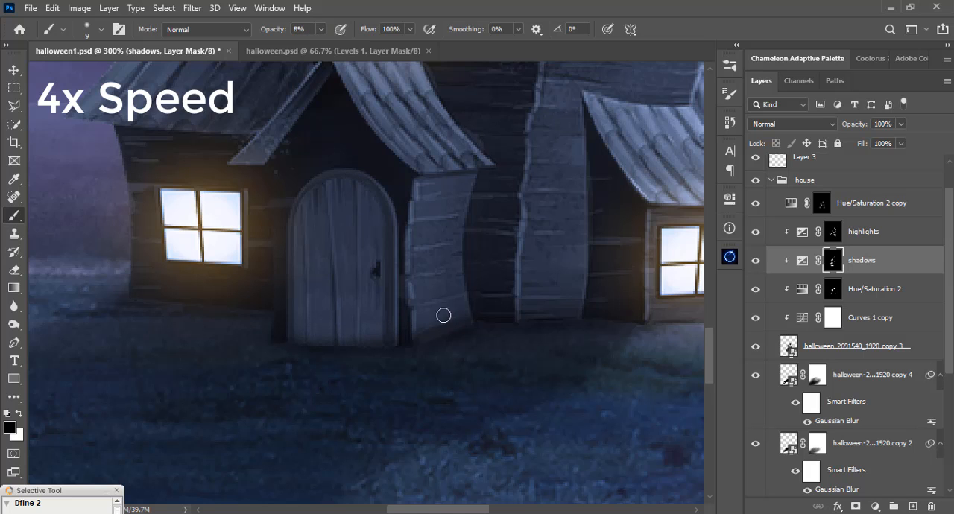
{"action": "scroll", "coordinate": [424, 328], "scroll_direction": "right", "scroll_amount": 3}
{"action": "key", "text": "ctrl+0"}
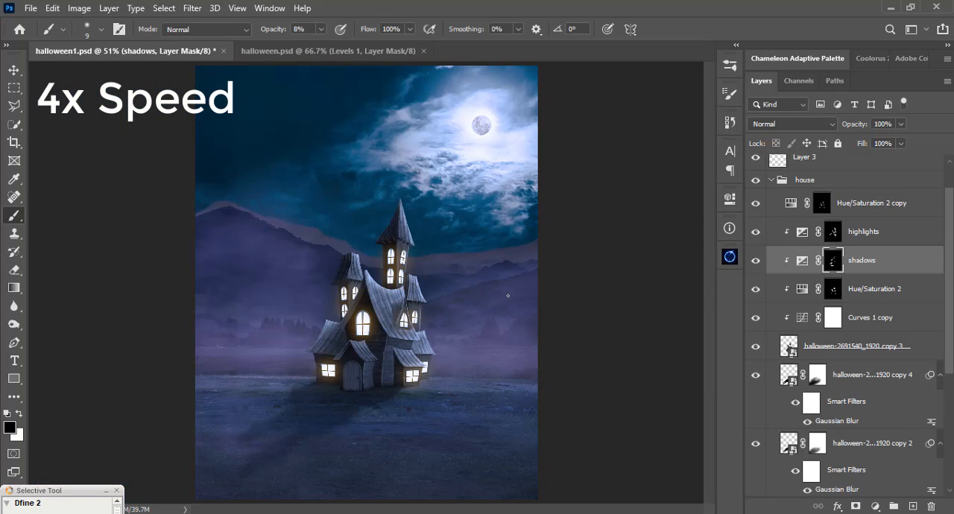
Try darkening the slanted roof board beside the large arched window with a 9 px white brush at 100% opacity on the shadows mask.
{"action": "scroll", "coordinate": [359, 330], "scroll_direction": "up", "scroll_amount": 6}
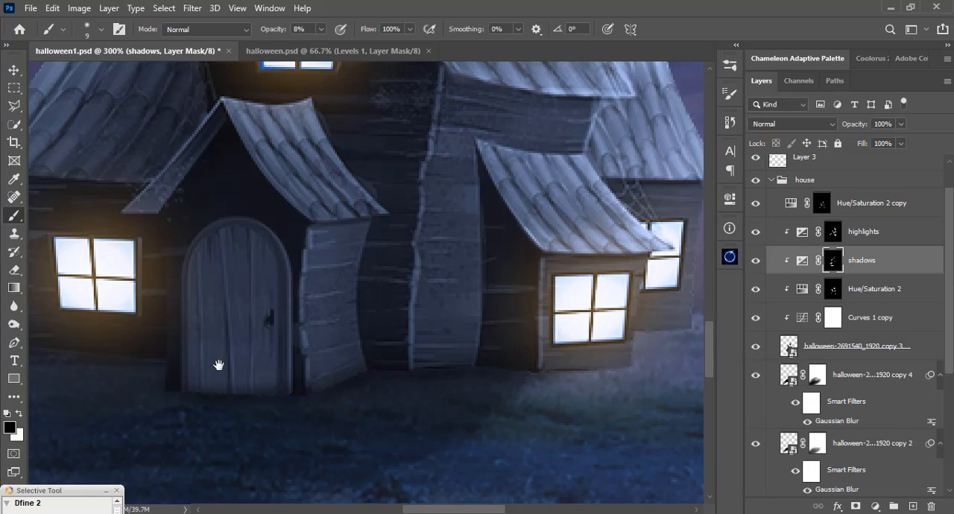
{"action": "left_click_drag", "start_coordinate": [219, 366], "coordinate": [337, 359]}
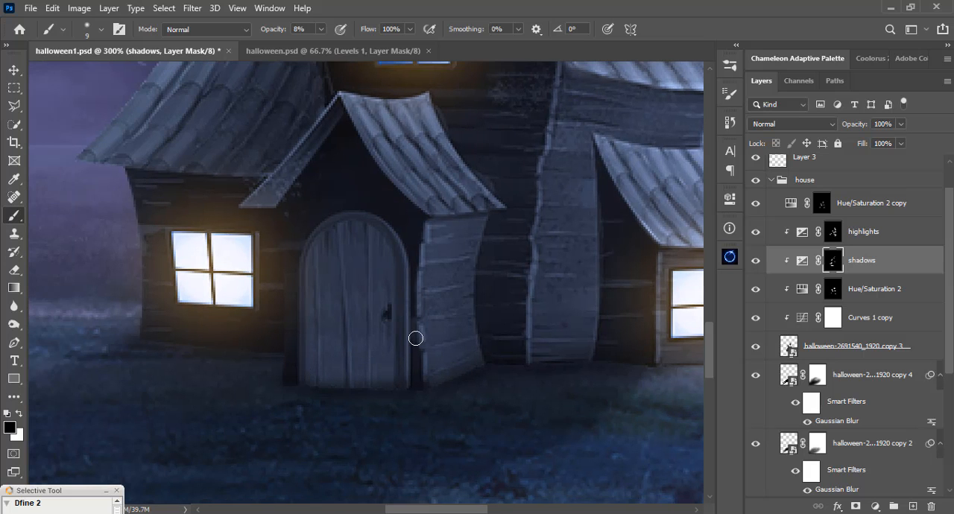
{"action": "left_click_drag", "start_coordinate": [431, 255], "coordinate": [421, 400]}
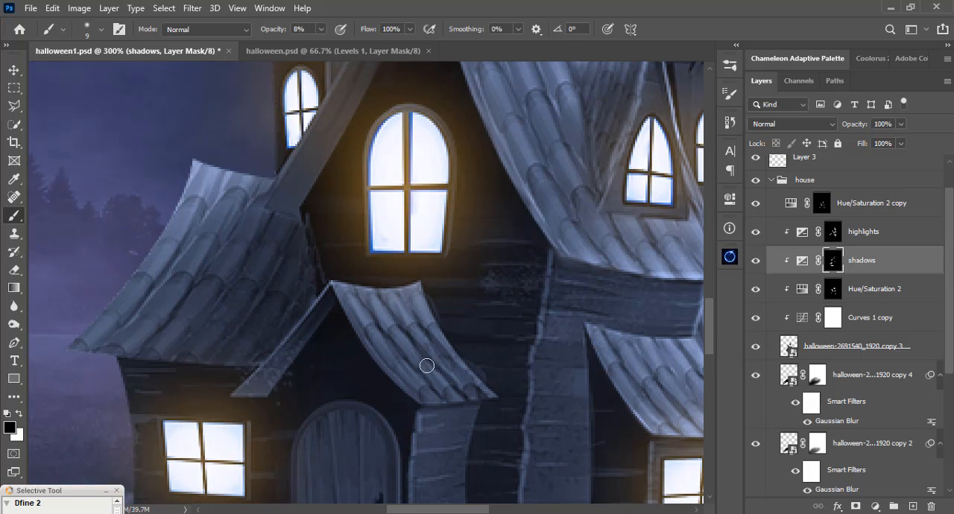
{"action": "left_click_drag", "start_coordinate": [423, 338], "coordinate": [436, 385]}
{"action": "left_click_drag", "start_coordinate": [399, 262], "coordinate": [406, 321]}
{"action": "left_click", "coordinate": [321, 29]}
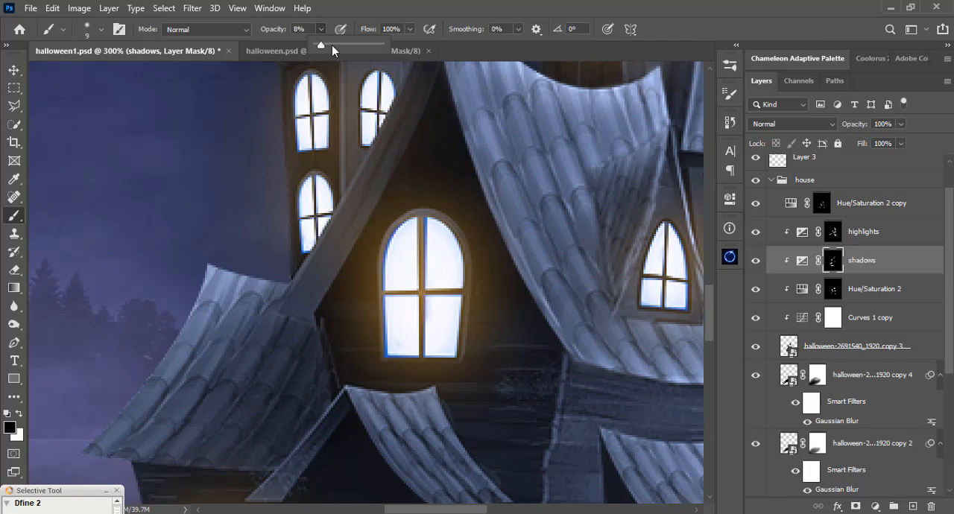
{"action": "left_click", "coordinate": [518, 6]}
{"action": "left_click_drag", "start_coordinate": [450, 118], "coordinate": [464, 151]}
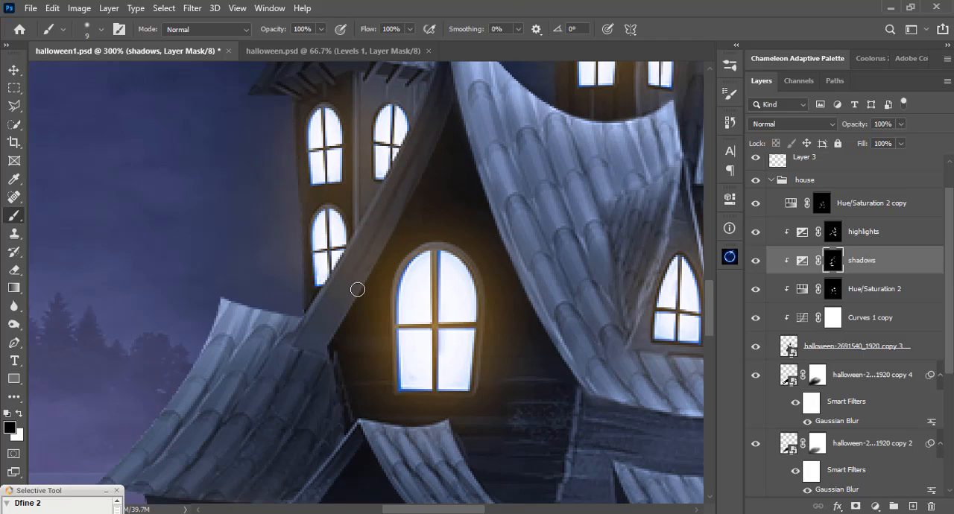
{"action": "key", "text": "x"}
{"action": "left_click_drag", "start_coordinate": [405, 213], "coordinate": [345, 293]}
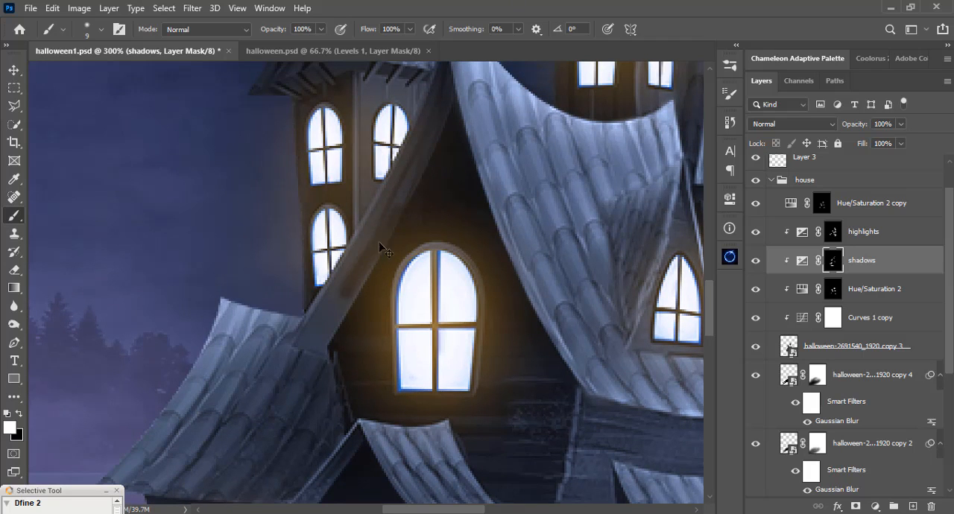
Darken the full length of the slanted roof board by painting white on the shadows mask with an 18 px soft brush.
{"action": "right_click", "coordinate": [387, 212]}
{"action": "left_click", "coordinate": [481, 145]}
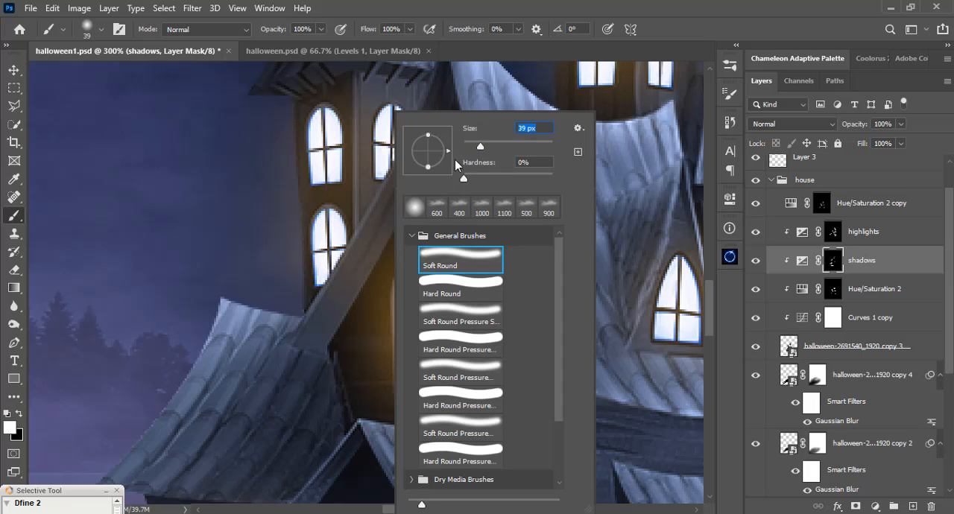
{"action": "left_click", "coordinate": [476, 145]}
{"action": "left_click", "coordinate": [484, 11]}
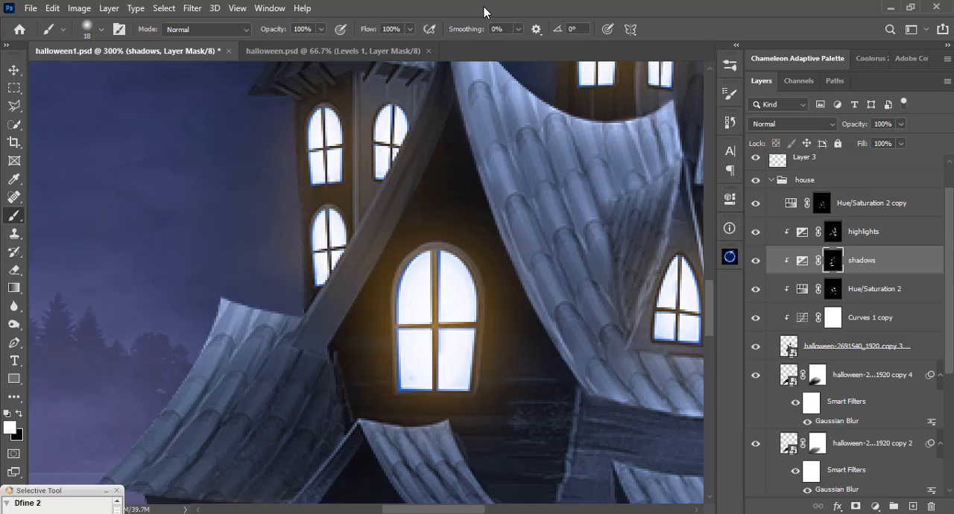
{"action": "left_click_drag", "start_coordinate": [419, 151], "coordinate": [315, 340]}
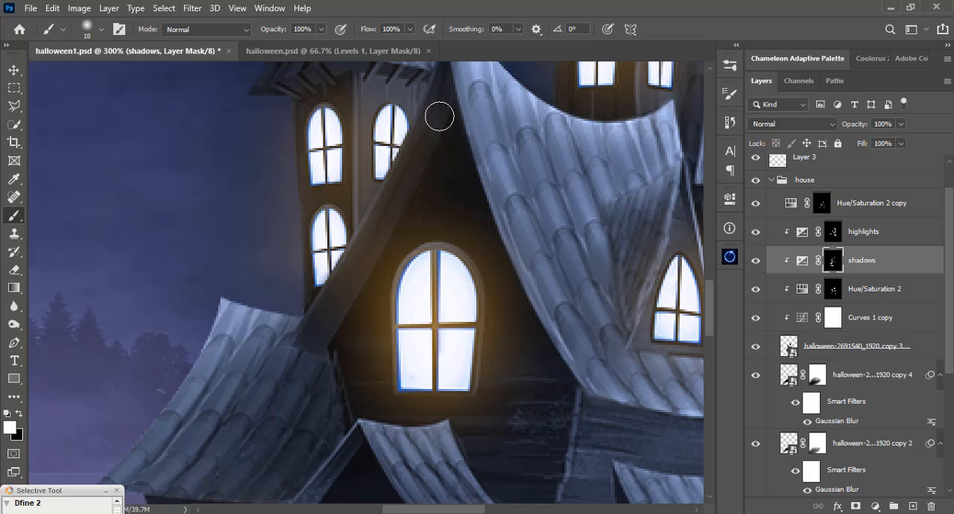
{"action": "mouse_move", "coordinate": [420, 152]}
{"action": "left_mouse_down"}
{"action": "mouse_move", "coordinate": [417, 198]}
{"action": "mouse_move", "coordinate": [423, 147]}
{"action": "left_mouse_up"}
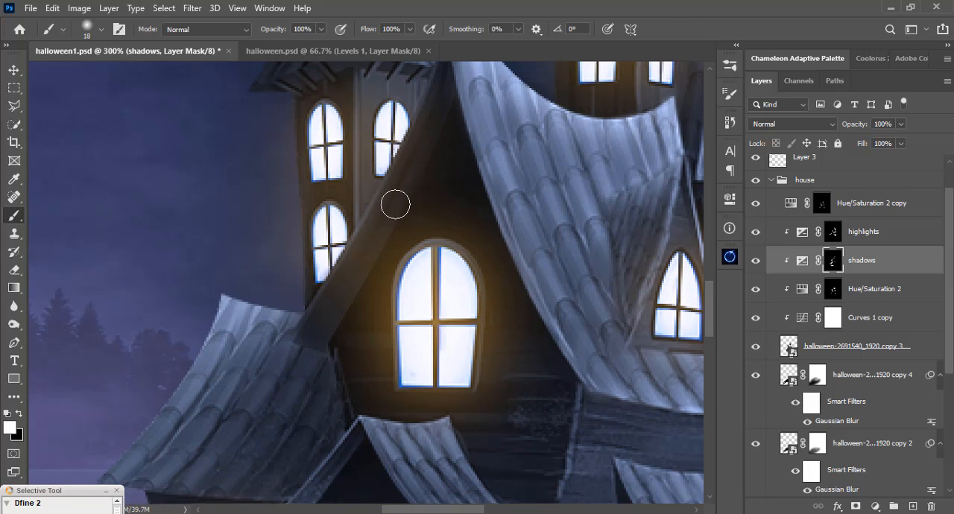
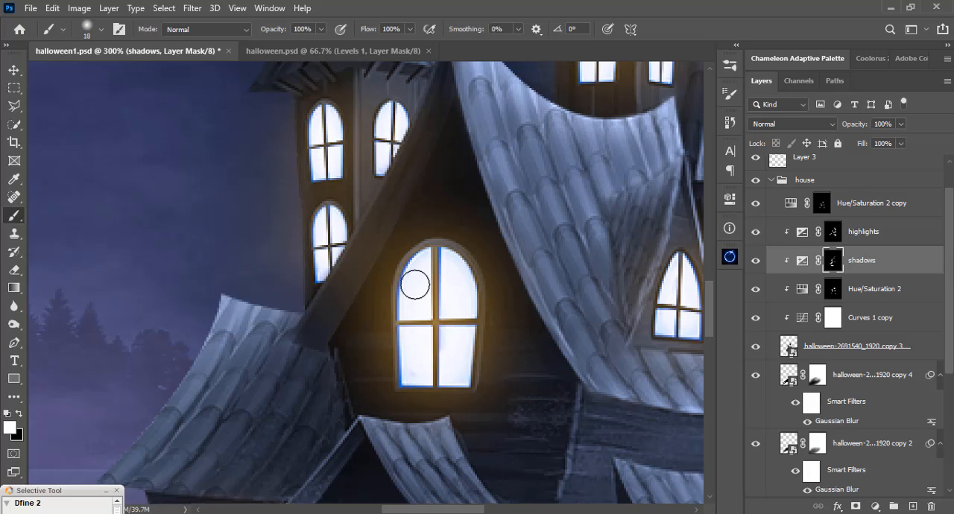
Soften the darkening on the slanted roof board beside the arched window by painting black at 15% opacity on the shadows mask.
{"action": "right_click", "coordinate": [397, 205]}
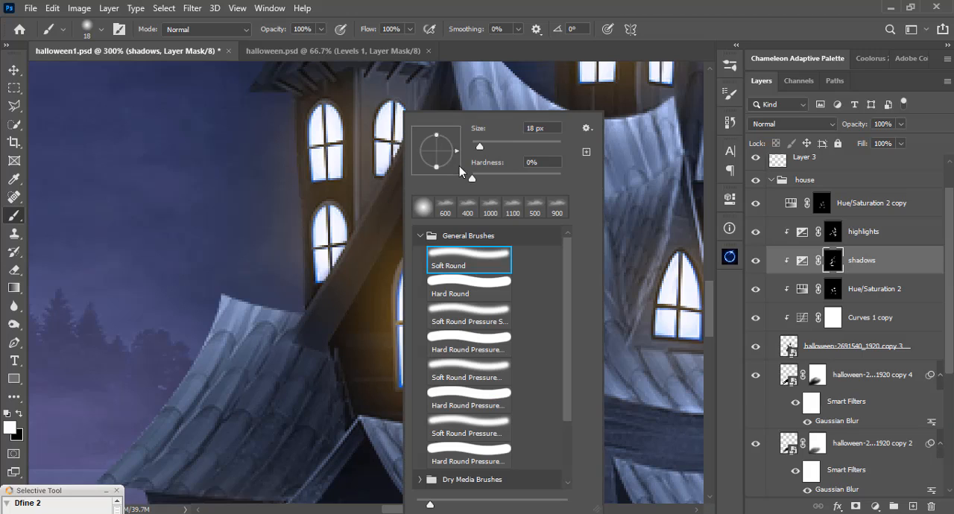
{"action": "key", "text": "Escape"}
{"action": "left_click", "coordinate": [320, 31]}
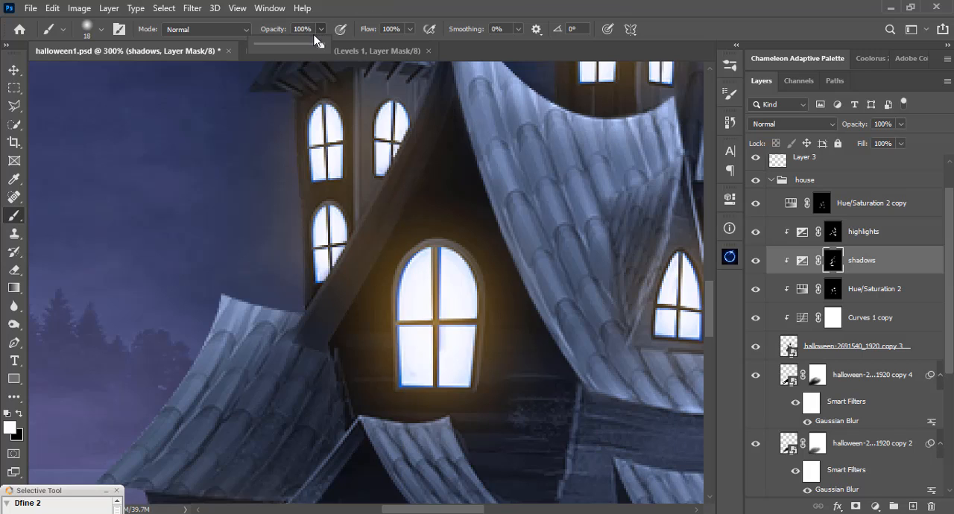
{"action": "left_click_drag", "start_coordinate": [282, 48], "coordinate": [267, 48]}
{"action": "left_click", "coordinate": [412, 6]}
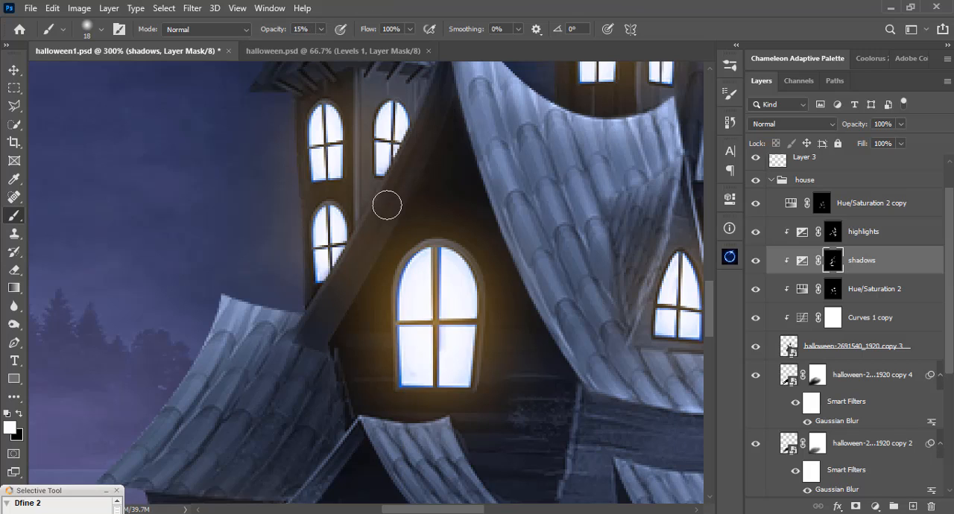
{"action": "key", "text": "x"}
{"action": "mouse_move", "coordinate": [322, 319]}
{"action": "left_mouse_down"}
{"action": "mouse_move", "coordinate": [339, 278]}
{"action": "mouse_move", "coordinate": [317, 318]}
{"action": "mouse_move", "coordinate": [321, 291]}
{"action": "mouse_move", "coordinate": [310, 334]}
{"action": "mouse_move", "coordinate": [427, 151]}
{"action": "mouse_move", "coordinate": [443, 117]}
{"action": "mouse_move", "coordinate": [380, 227]}
{"action": "mouse_move", "coordinate": [419, 161]}
{"action": "mouse_move", "coordinate": [450, 72]}
{"action": "mouse_move", "coordinate": [380, 259]}
{"action": "left_mouse_up"}
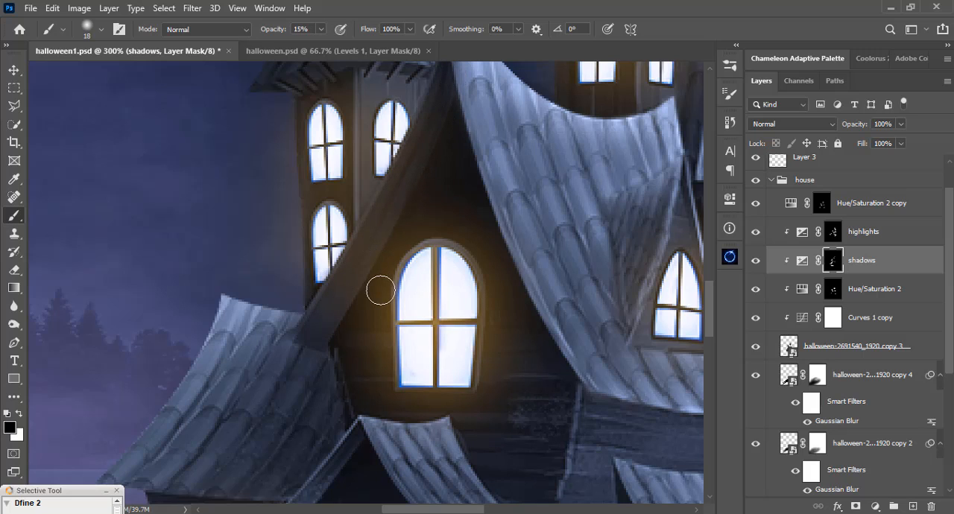
{"action": "left_click_drag", "start_coordinate": [392, 298], "coordinate": [415, 237]}
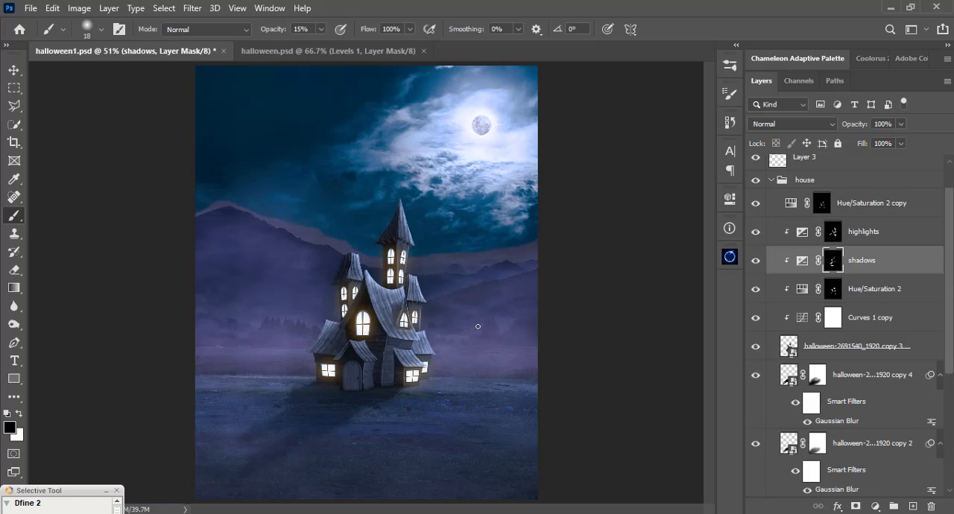
Move the sky layer slightly downward so the moon sits a little lower behind the house.
{"action": "key", "text": "v"}
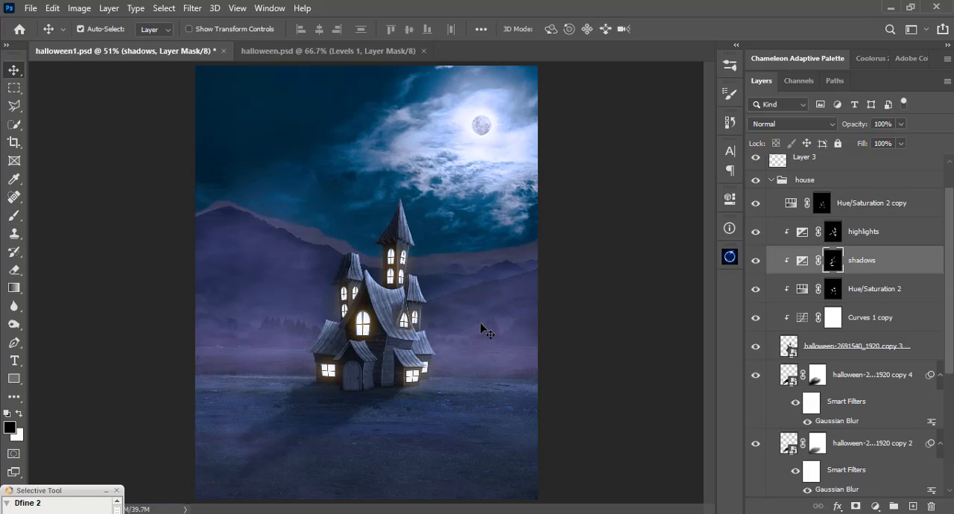
{"action": "left_click", "coordinate": [487, 164]}
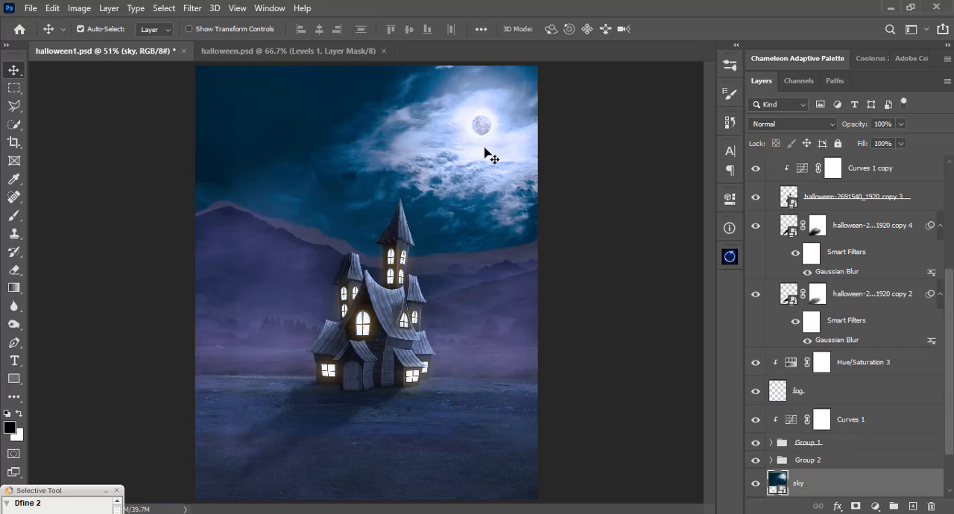
{"action": "left_click_drag", "start_coordinate": [483, 152], "coordinate": [485, 161]}
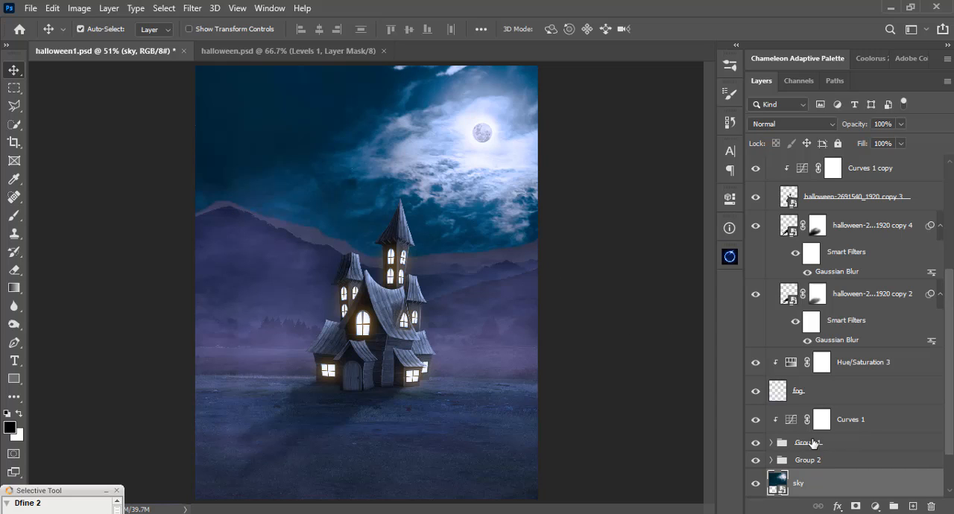
Identify the group holding the mountains by toggling its visibility, expand Group 2 and select the mountain photo's layer mask.
{"action": "left_click", "coordinate": [328, 261]}
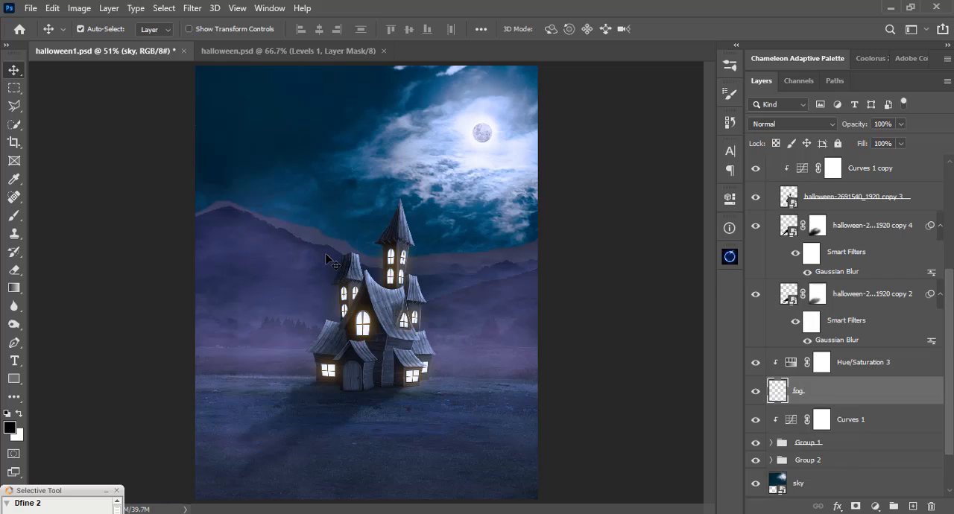
{"action": "left_click", "coordinate": [755, 445]}
{"action": "left_click", "coordinate": [756, 462]}
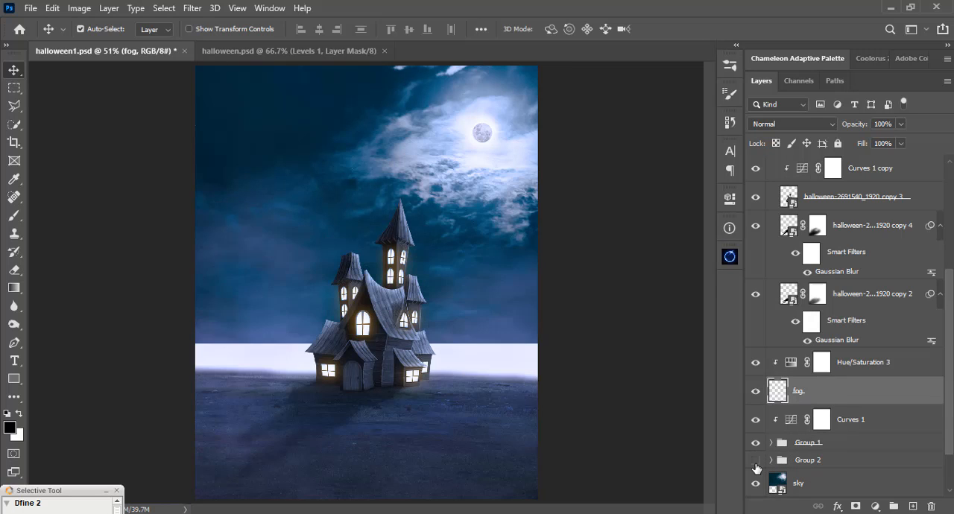
{"action": "left_click", "coordinate": [755, 462]}
{"action": "left_click", "coordinate": [771, 461]}
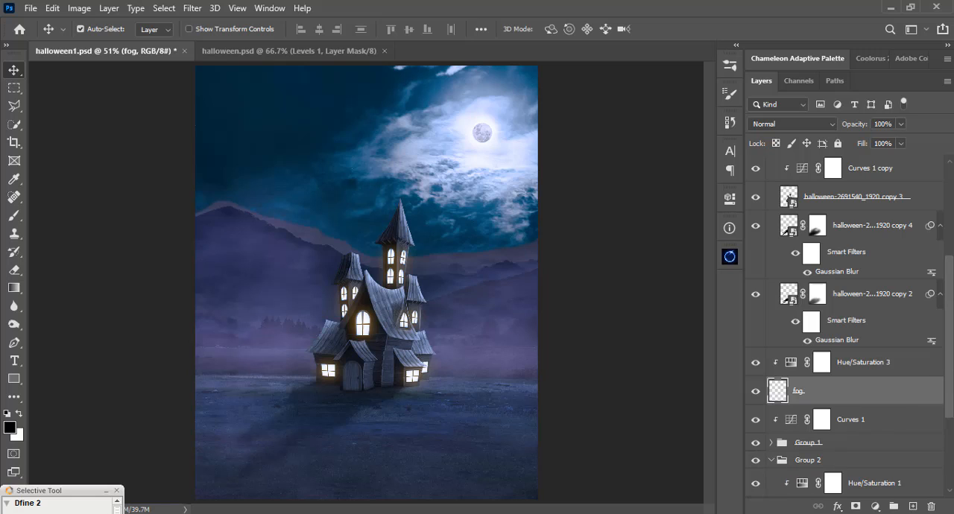
{"action": "scroll", "coordinate": [833, 402], "scroll_direction": "down", "scroll_amount": 4}
{"action": "left_click", "coordinate": [817, 401]}
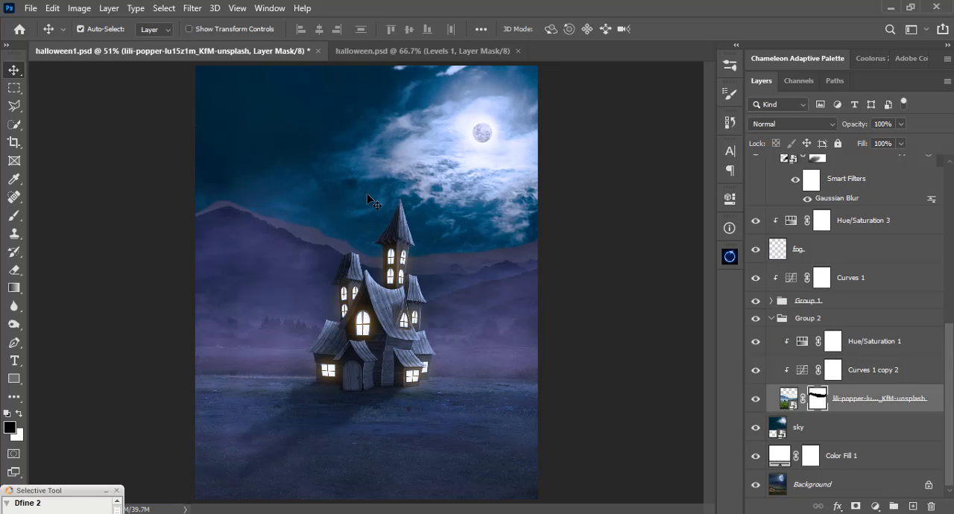
Frame the mountain ridge and open the Dry Media Brushes set among the brush presets.
{"action": "key", "text": "ctrl+1"}
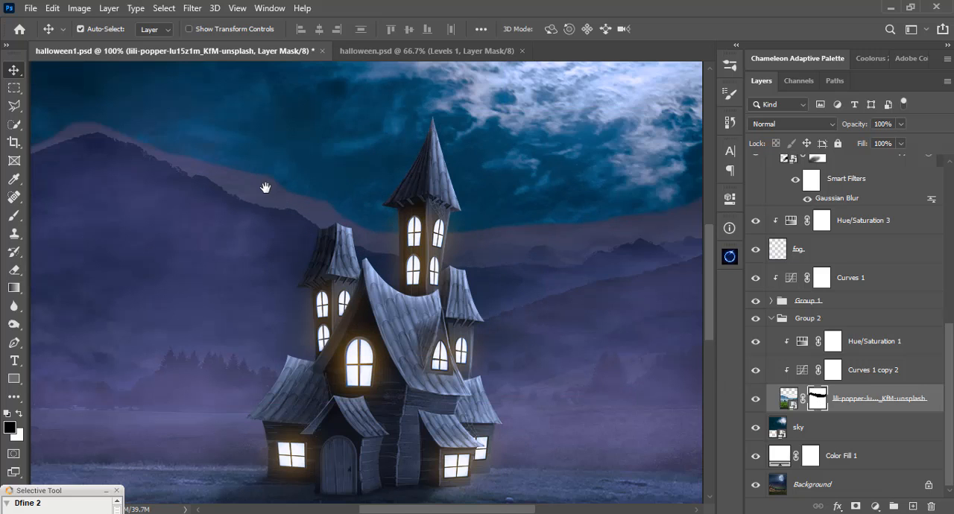
{"action": "left_click_drag", "start_coordinate": [266, 187], "coordinate": [434, 279]}
{"action": "key", "text": "ctrl+plus"}
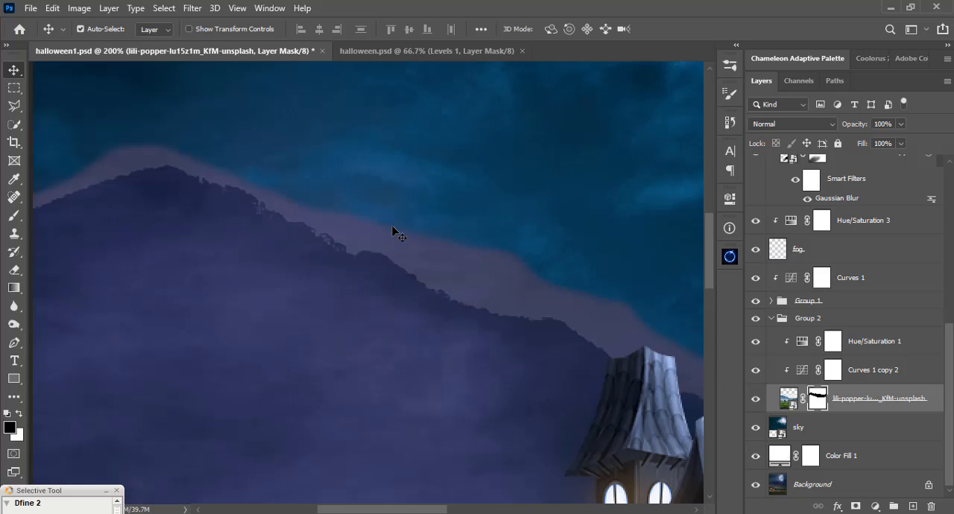
{"action": "key", "text": "ctrl+minus"}
{"action": "left_click_drag", "start_coordinate": [311, 265], "coordinate": [333, 314]}
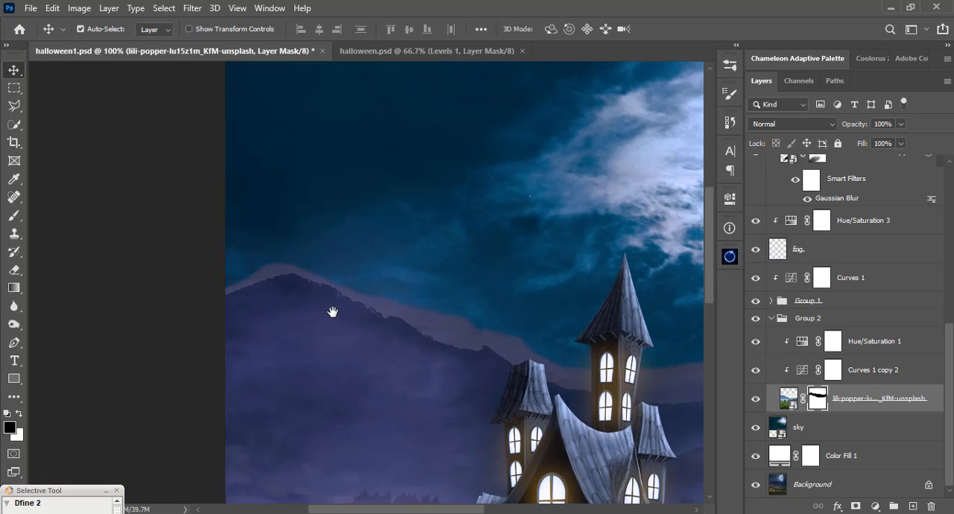
{"action": "key", "text": "b"}
{"action": "right_click", "coordinate": [344, 193]}
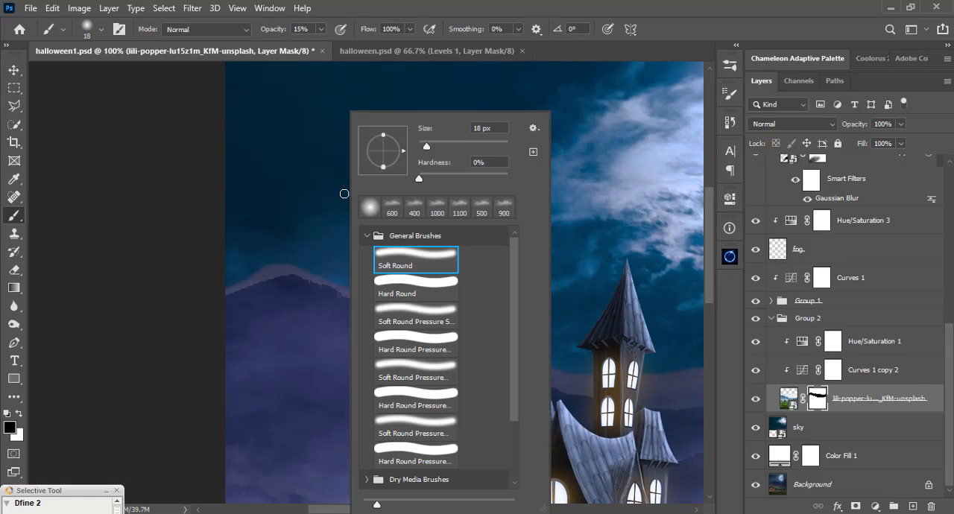
{"action": "left_click", "coordinate": [366, 236]}
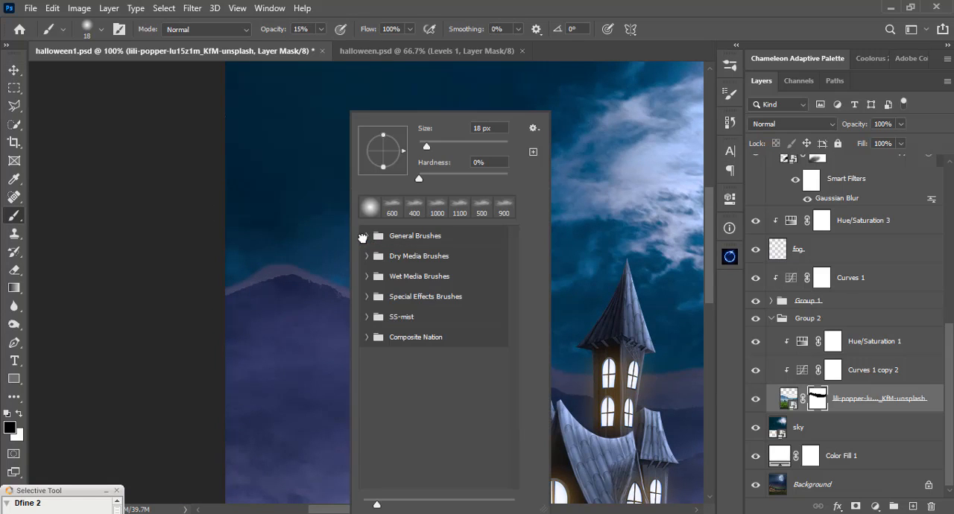
{"action": "left_click", "coordinate": [371, 256]}
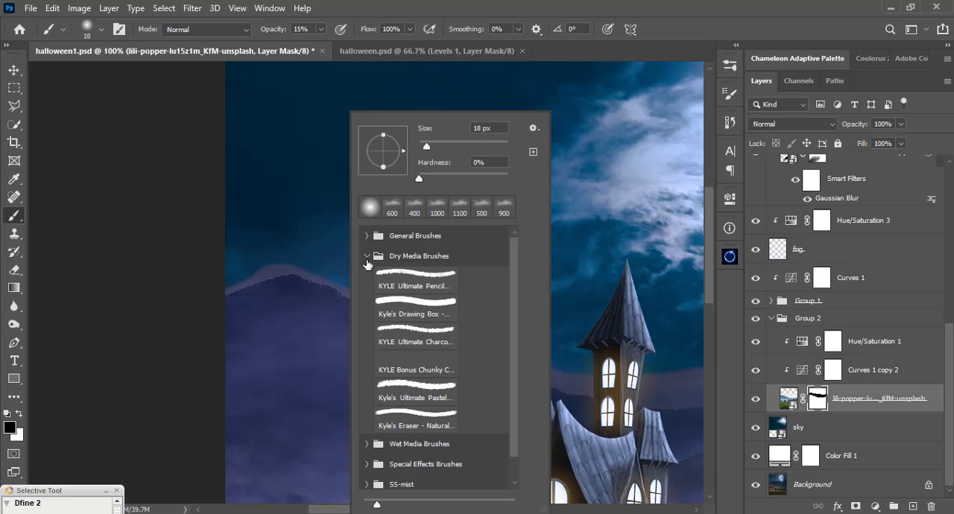
Try the KYLE Ultimate Pencil brush at 44 px, Kyle's Drawing Box and the KYLE Ultimate Charcoal brush at 94 px.
{"action": "left_click", "coordinate": [418, 284]}
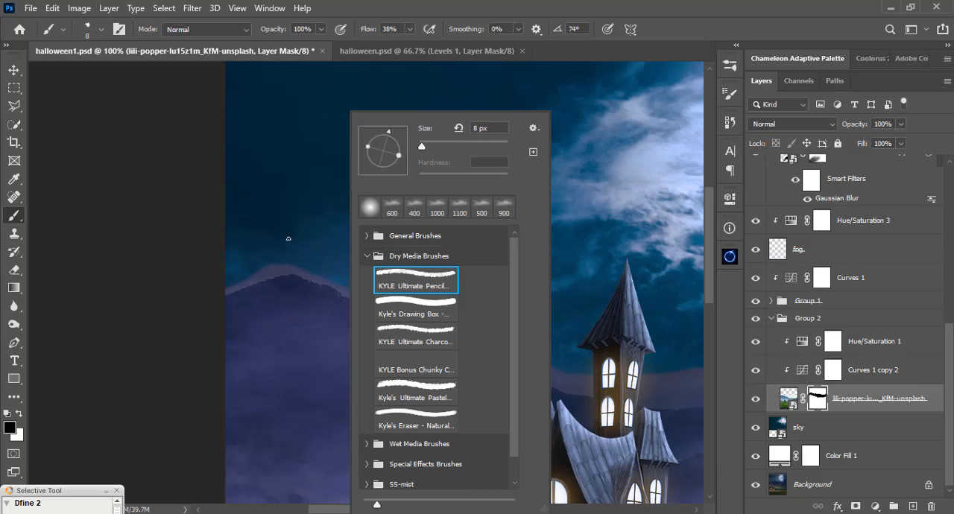
{"action": "left_click_drag", "start_coordinate": [422, 146], "coordinate": [438, 147]}
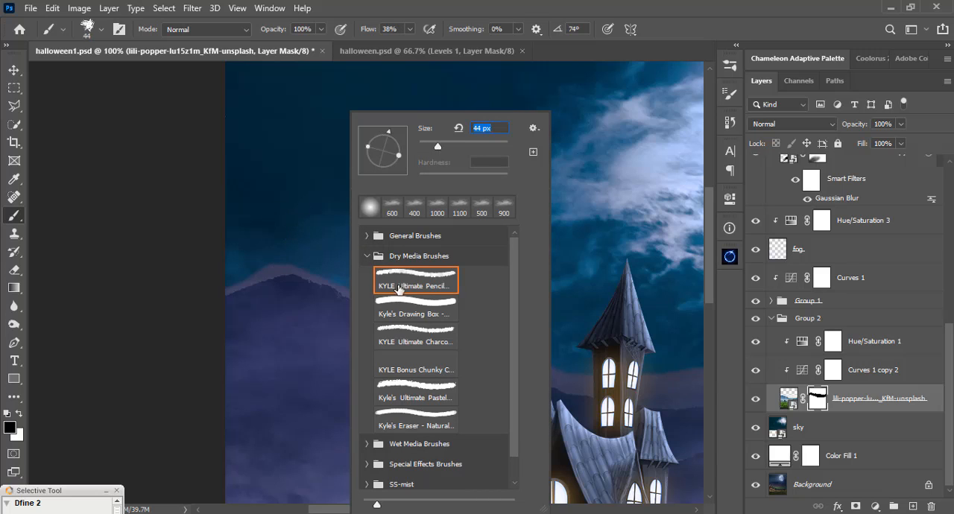
{"action": "left_click", "coordinate": [418, 306]}
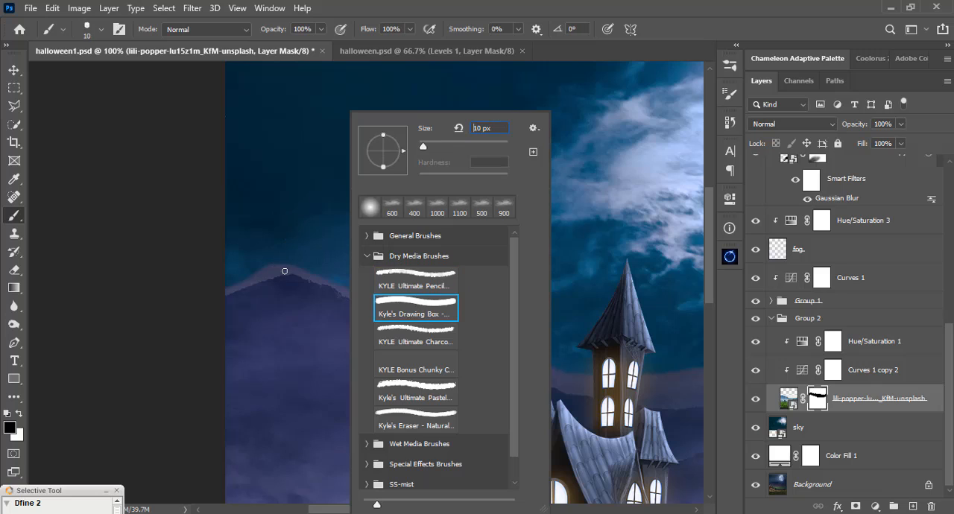
{"action": "left_click", "coordinate": [402, 333]}
{"action": "left_click_drag", "start_coordinate": [430, 146], "coordinate": [460, 145]}
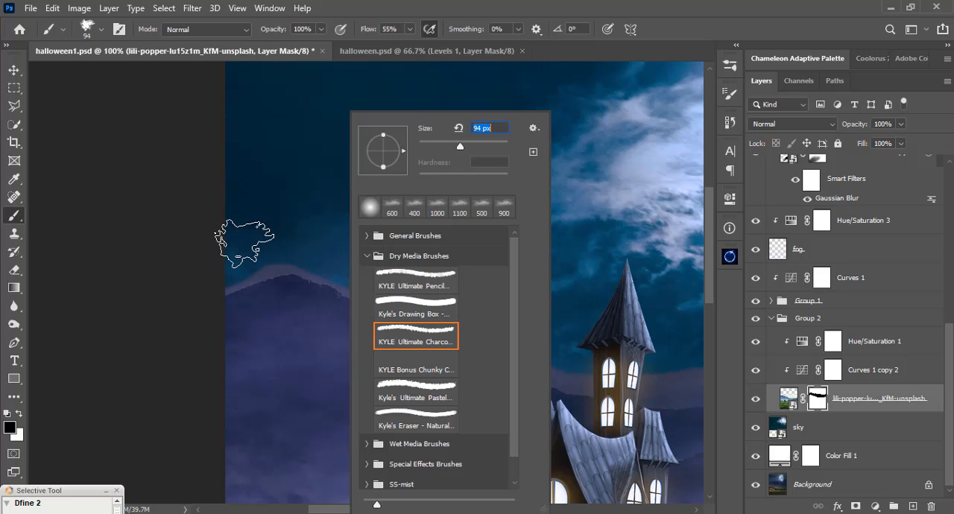
Choose Kyle's Ultimate Pastel brush at 60 px and set its flow to 100%.
{"action": "left_click", "coordinate": [414, 389]}
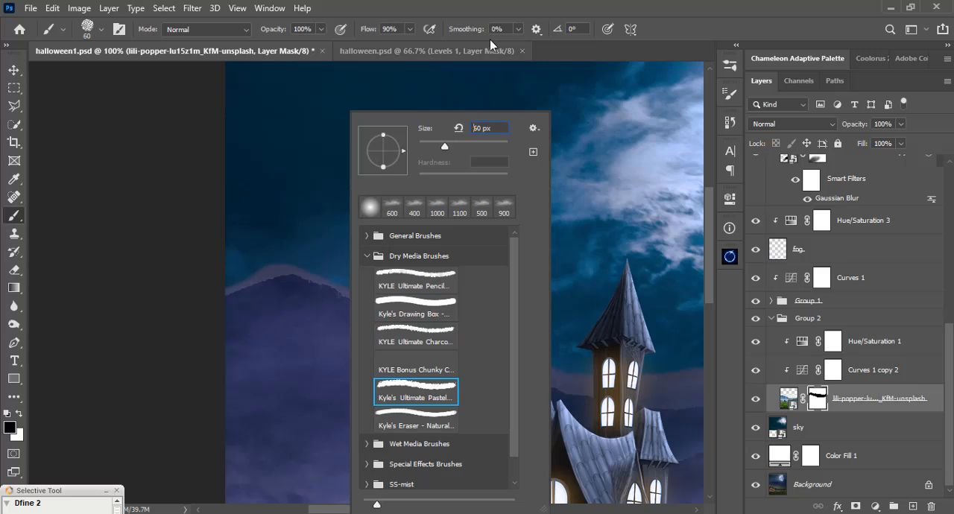
{"action": "left_click", "coordinate": [482, 9]}
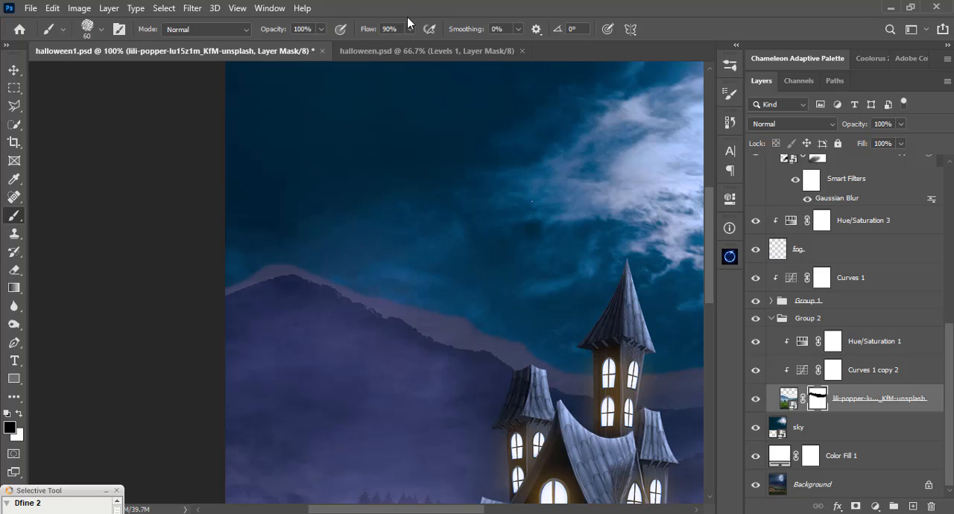
{"action": "left_click_drag", "start_coordinate": [410, 36], "coordinate": [416, 46]}
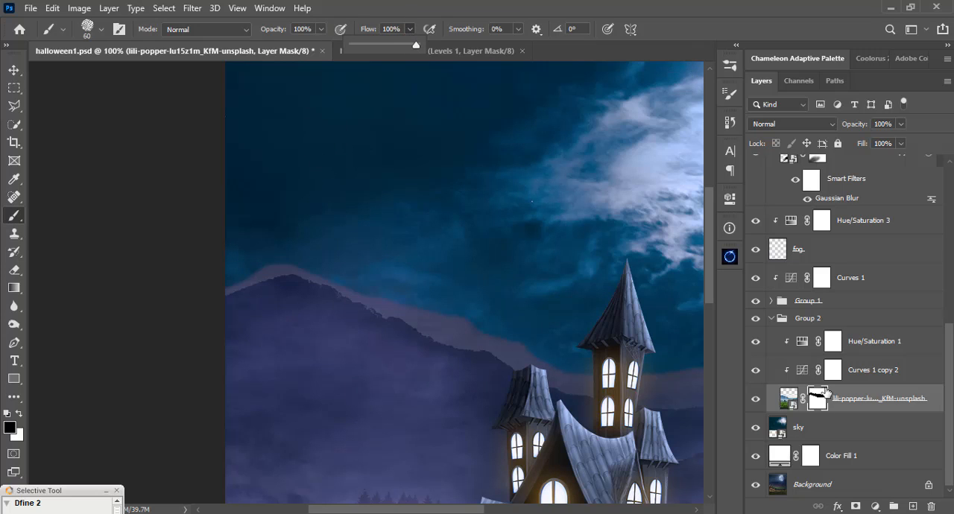
{"action": "left_click", "coordinate": [272, 238]}
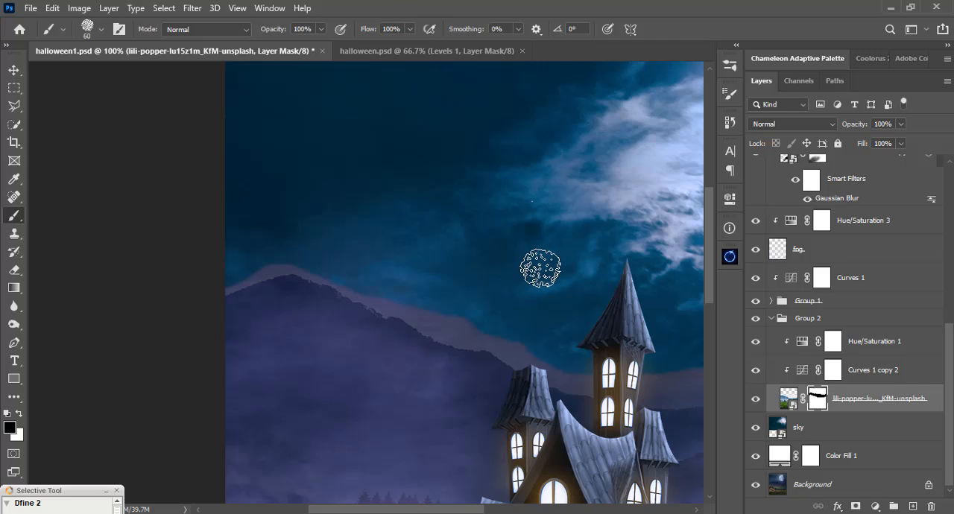
Mask out the pale fringe along the mountain's left slope and peak by painting black with the pastel brush at 26 px.
{"action": "key", "text": "ctrl+plus"}
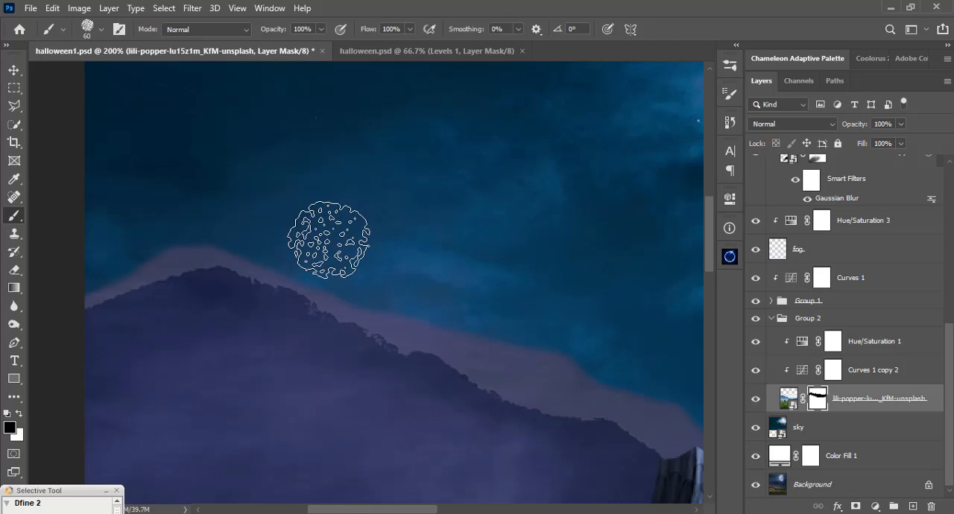
{"action": "left_click_drag", "start_coordinate": [315, 241], "coordinate": [407, 276]}
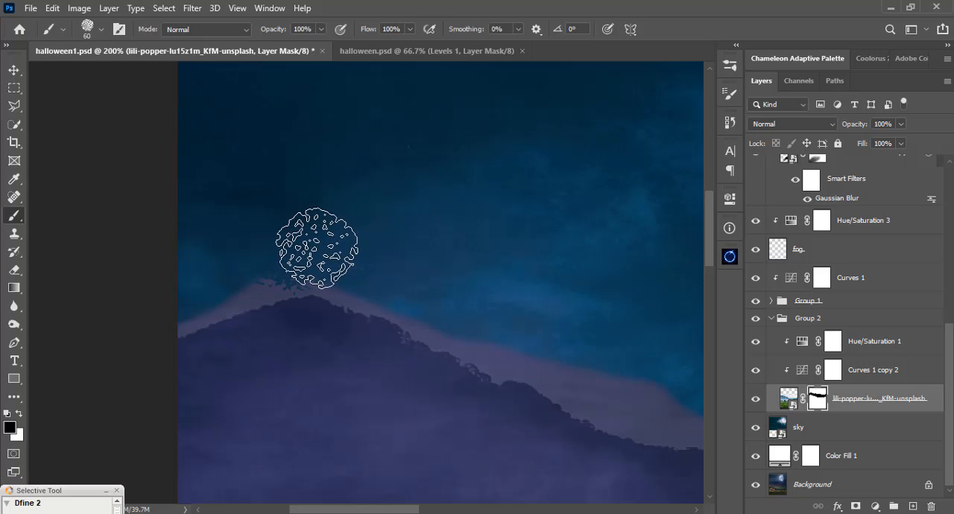
{"action": "right_click", "coordinate": [320, 214]}
{"action": "left_click_drag", "start_coordinate": [368, 146], "coordinate": [359, 147]}
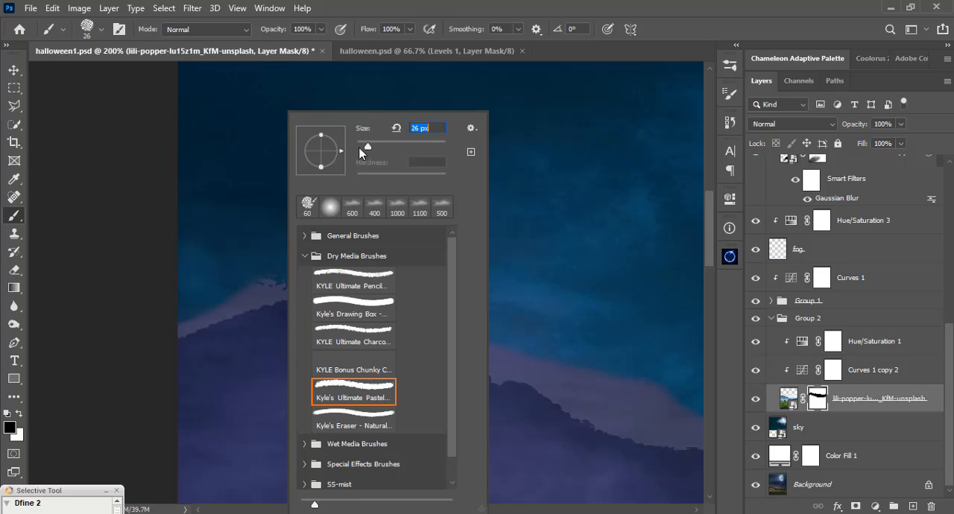
{"action": "key", "text": "Return"}
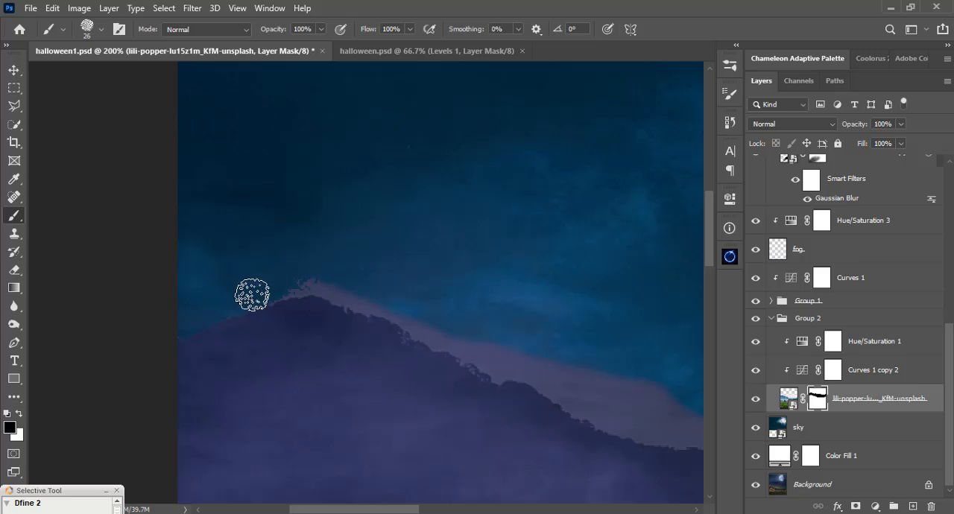
{"action": "mouse_move", "coordinate": [271, 282]}
{"action": "left_mouse_down"}
{"action": "mouse_move", "coordinate": [385, 276]}
{"action": "mouse_move", "coordinate": [310, 278]}
{"action": "left_mouse_up"}
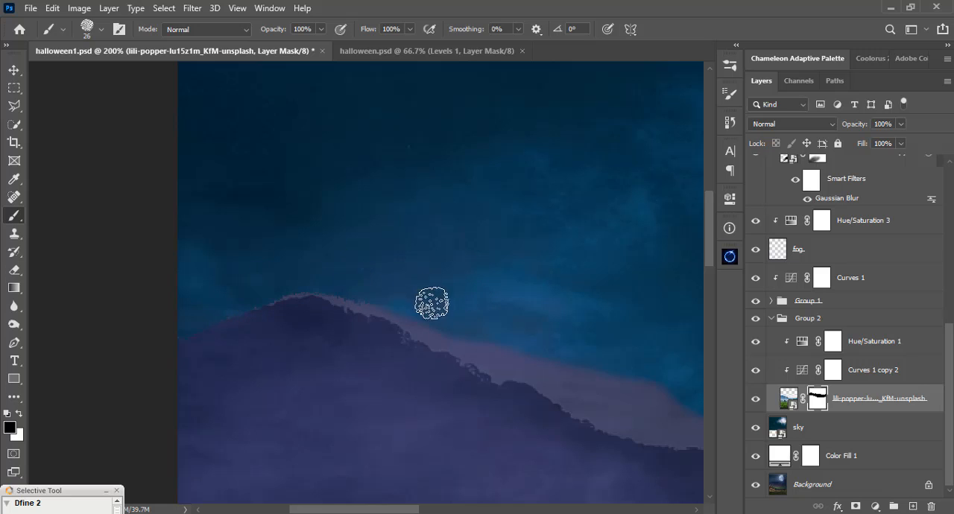
Enlarge the brush to 35 px and mask out the outer part of the pale fringe down the mountain's right slope.
{"action": "left_click_drag", "start_coordinate": [298, 363], "coordinate": [219, 356]}
{"action": "key", "text": "bracketright"}
{"action": "key", "text": "bracketright"}
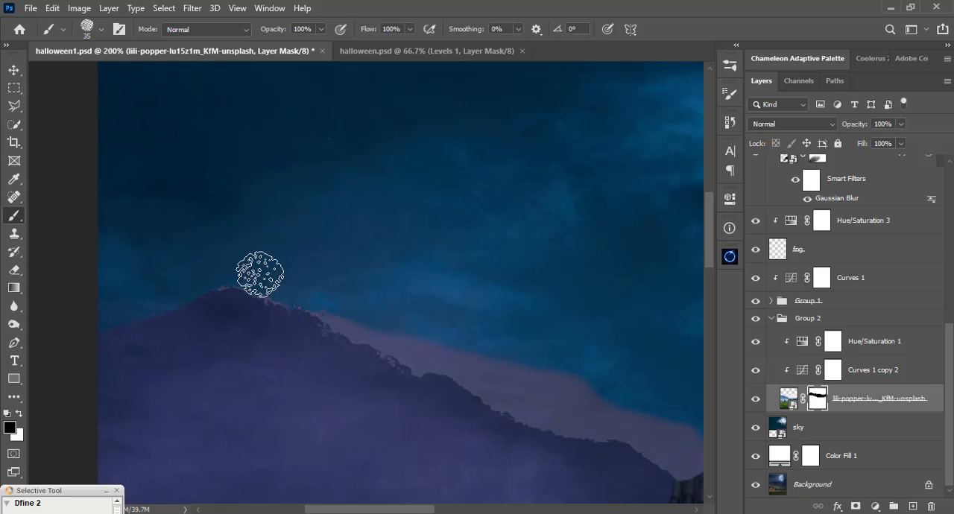
{"action": "mouse_move", "coordinate": [270, 270]}
{"action": "left_mouse_down"}
{"action": "mouse_move", "coordinate": [410, 334]}
{"action": "mouse_move", "coordinate": [575, 361]}
{"action": "left_mouse_up"}
Trim the remaining fringe above the trees on the mountain's upper right slope, varying the pastel brush size to follow the ridge.
{"action": "left_click_drag", "start_coordinate": [346, 303], "coordinate": [242, 264]}
{"action": "key", "text": "bracketleft"}
{"action": "key", "text": "bracketleft"}
{"action": "key", "text": "bracketleft"}
{"action": "key", "text": "bracketleft"}
{"action": "key", "text": "bracketleft"}
{"action": "key", "text": "bracketleft"}
{"action": "key", "text": "bracketleft"}
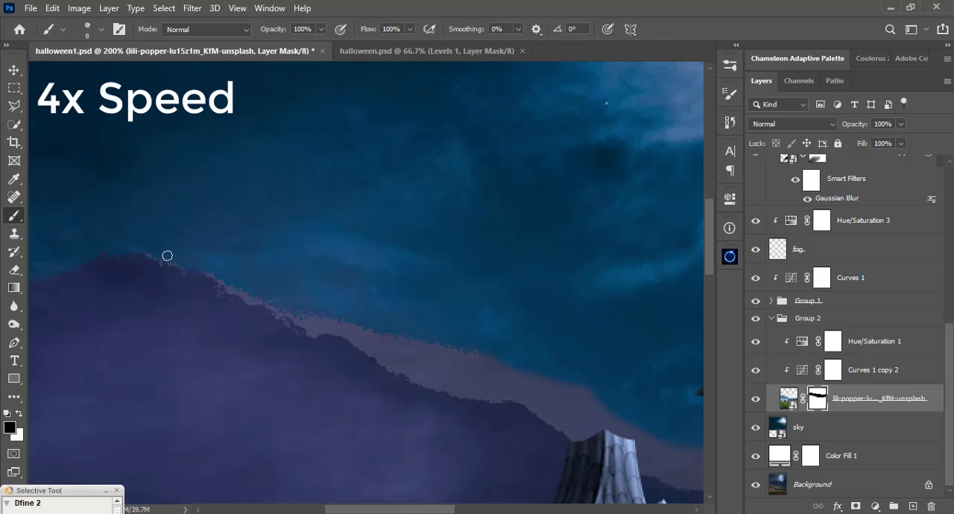
{"action": "key", "text": "bracketright"}
{"action": "key", "text": "bracketright"}
Mask out the wide pale band above the lower ridge toward the house towers with a larger brush, then reduce it to 10 px.
{"action": "key", "text": "bracketright"}
{"action": "key", "text": "bracketright"}
{"action": "key", "text": "bracketright"}
{"action": "key", "text": "bracketright"}
{"action": "mouse_move", "coordinate": [319, 320]}
{"action": "left_mouse_down"}
{"action": "mouse_move", "coordinate": [503, 375]}
{"action": "mouse_move", "coordinate": [434, 352]}
{"action": "left_mouse_up"}
{"action": "key", "text": "bracketleft"}
{"action": "key", "text": "bracketleft"}
{"action": "left_click_drag", "start_coordinate": [395, 388], "coordinate": [275, 319]}
Clean the last fringe along the lower ridge and between the two towers with the pastel brush at about 10 to 15 px.
{"action": "key", "text": "bracketright"}
{"action": "key", "text": "bracketright"}
{"action": "key", "text": "bracketright"}
{"action": "mouse_move", "coordinate": [489, 343]}
{"action": "left_mouse_down"}
{"action": "mouse_move", "coordinate": [347, 290]}
{"action": "mouse_move", "coordinate": [308, 296]}
{"action": "left_mouse_up"}
{"action": "key", "text": "bracketleft"}
{"action": "key", "text": "bracketleft"}
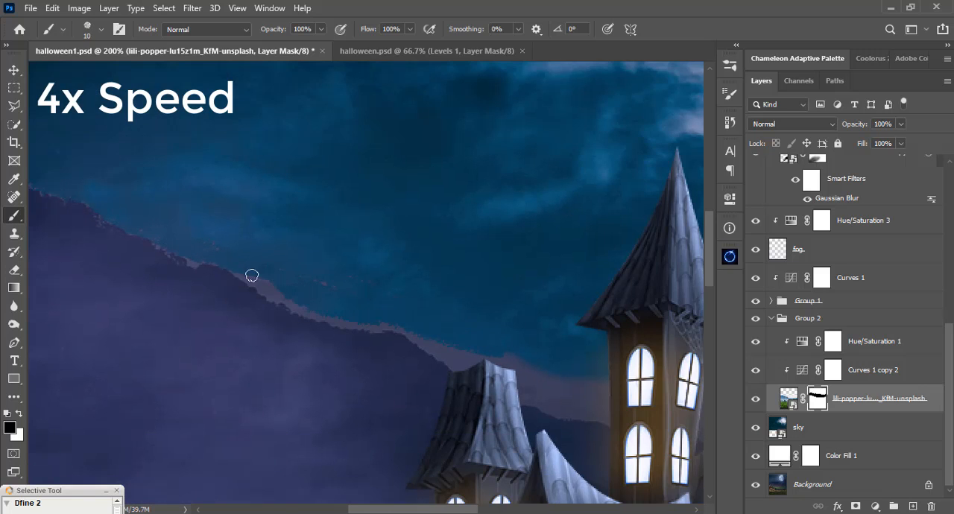
{"action": "mouse_move", "coordinate": [251, 275]}
{"action": "left_mouse_down"}
{"action": "mouse_move", "coordinate": [343, 322]}
{"action": "mouse_move", "coordinate": [438, 327]}
{"action": "mouse_move", "coordinate": [413, 334]}
{"action": "mouse_move", "coordinate": [497, 374]}
{"action": "left_mouse_up"}
{"action": "key", "text": "bracketright"}
{"action": "key", "text": "bracketright"}
{"action": "mouse_move", "coordinate": [497, 374]}
{"action": "left_mouse_down"}
{"action": "mouse_move", "coordinate": [609, 383]}
{"action": "mouse_move", "coordinate": [626, 410]}
{"action": "left_mouse_up"}
{"action": "key", "text": "bracketleft"}
{"action": "mouse_move", "coordinate": [553, 397]}
{"action": "left_mouse_down"}
{"action": "mouse_move", "coordinate": [591, 410]}
{"action": "mouse_move", "coordinate": [529, 389]}
{"action": "mouse_move", "coordinate": [565, 407]}
{"action": "left_mouse_up"}
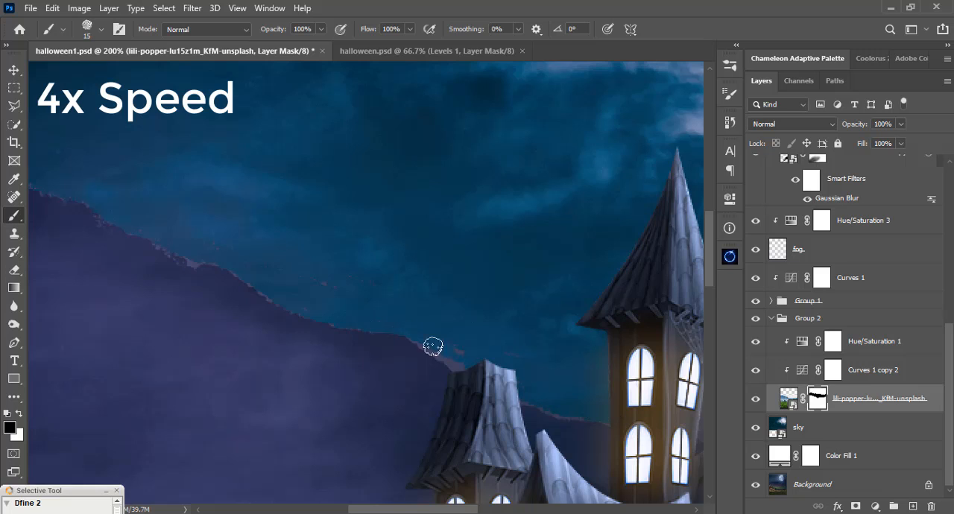
Clean the remaining specks along the large mountain's ridge toward the small tower, using the pastel brush at 15 px and then 5 px.
{"action": "left_click_drag", "start_coordinate": [432, 345], "coordinate": [453, 360]}
{"action": "mouse_move", "coordinate": [565, 401]}
{"action": "left_mouse_down"}
{"action": "mouse_move", "coordinate": [502, 366]}
{"action": "mouse_move", "coordinate": [497, 372]}
{"action": "left_mouse_up"}
{"action": "left_click_drag", "start_coordinate": [328, 288], "coordinate": [494, 367]}
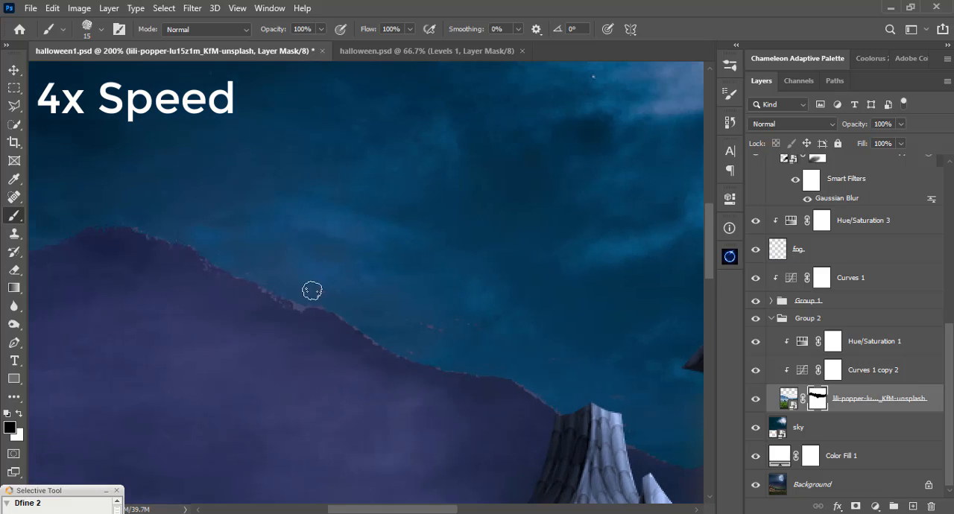
{"action": "left_click_drag", "start_coordinate": [216, 261], "coordinate": [289, 281]}
{"action": "key", "text": "bracketleft"}
{"action": "key", "text": "bracketleft"}
{"action": "key", "text": "bracketleft"}
{"action": "key", "text": "bracketleft"}
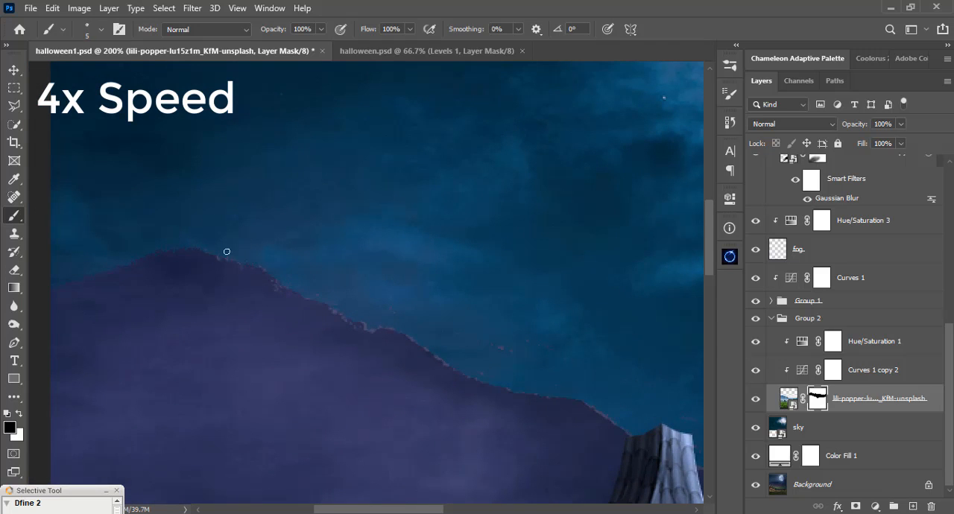
{"action": "left_click_drag", "start_coordinate": [360, 336], "coordinate": [271, 298]}
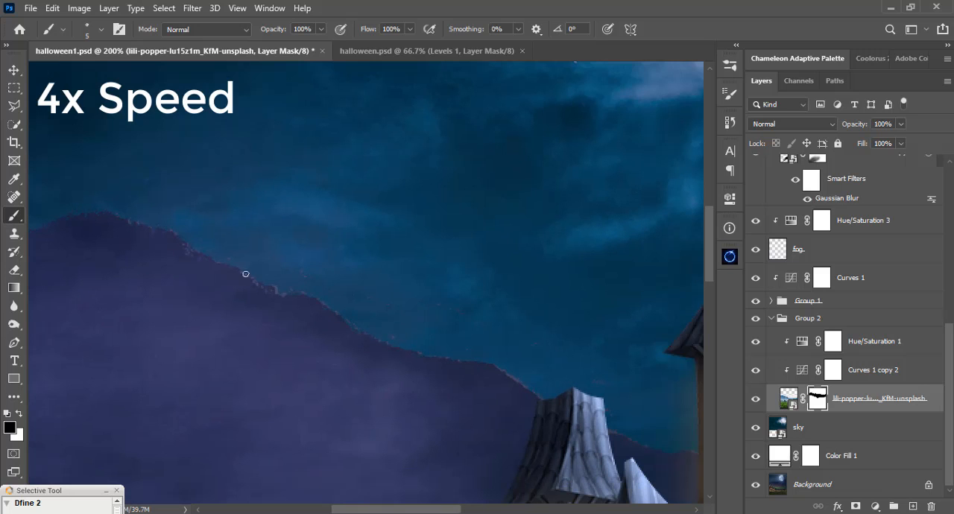
Enlarge the brush to 30 px and mask out the upper part of the pale band above the distant mountains beside the tall tower.
{"action": "left_click_drag", "start_coordinate": [581, 265], "coordinate": [251, 205]}
{"action": "left_click_drag", "start_coordinate": [583, 264], "coordinate": [252, 205]}
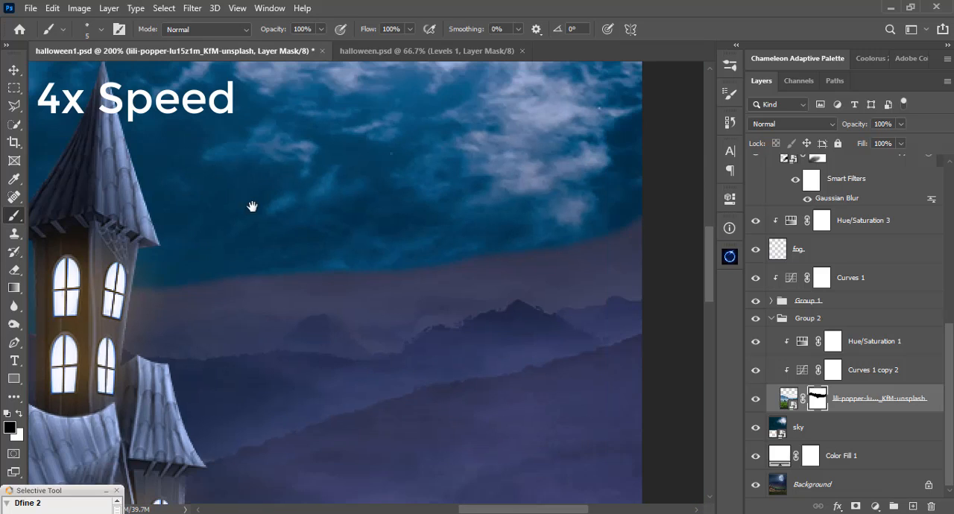
{"action": "key", "text": "bracketright"}
{"action": "key", "text": "bracketright"}
{"action": "key", "text": "bracketright"}
{"action": "key", "text": "bracketright"}
{"action": "key", "text": "bracketright"}
{"action": "key", "text": "bracketright"}
{"action": "key", "text": "bracketright"}
{"action": "key", "text": "bracketright"}
{"action": "key", "text": "bracketright"}
{"action": "mouse_move", "coordinate": [637, 237]}
{"action": "left_mouse_down"}
{"action": "mouse_move", "coordinate": [499, 270]}
{"action": "mouse_move", "coordinate": [279, 282]}
{"action": "left_mouse_up"}
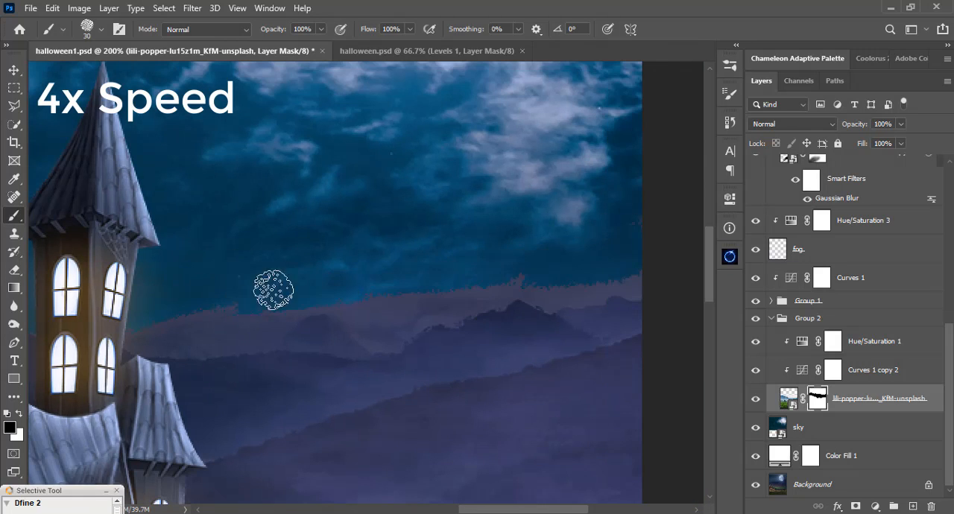
Reduce the brush to 9 px and trim the remaining pale band down to the outline of the distant peaks.
{"action": "key", "text": "bracketleft"}
{"action": "key", "text": "bracketleft"}
{"action": "key", "text": "bracketleft"}
{"action": "mouse_move", "coordinate": [630, 286]}
{"action": "left_mouse_down"}
{"action": "mouse_move", "coordinate": [597, 293]}
{"action": "mouse_move", "coordinate": [490, 279]}
{"action": "mouse_move", "coordinate": [293, 306]}
{"action": "mouse_move", "coordinate": [225, 335]}
{"action": "mouse_move", "coordinate": [134, 313]}
{"action": "left_mouse_up"}
{"action": "mouse_move", "coordinate": [449, 313]}
{"action": "left_mouse_down"}
{"action": "mouse_move", "coordinate": [577, 305]}
{"action": "mouse_move", "coordinate": [621, 292]}
{"action": "mouse_move", "coordinate": [351, 322]}
{"action": "mouse_move", "coordinate": [339, 311]}
{"action": "left_mouse_up"}
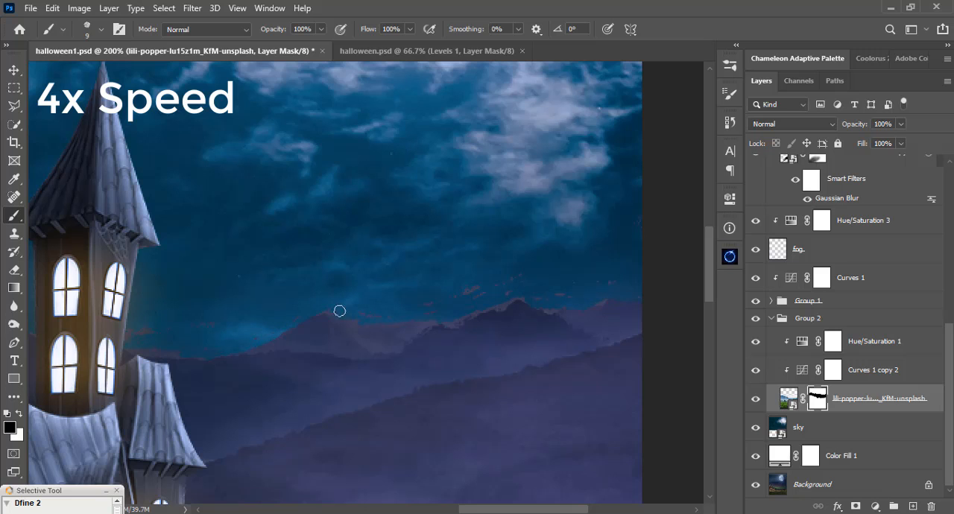
Mask out stray specks above the distant peaks with a larger brush, then touch up the large mountain's slope at 15 px.
{"action": "key", "text": "bracketright"}
{"action": "key", "text": "bracketright"}
{"action": "key", "text": "bracketright"}
{"action": "left_click_drag", "start_coordinate": [492, 279], "coordinate": [427, 303]}
{"action": "key", "text": "bracketleft"}
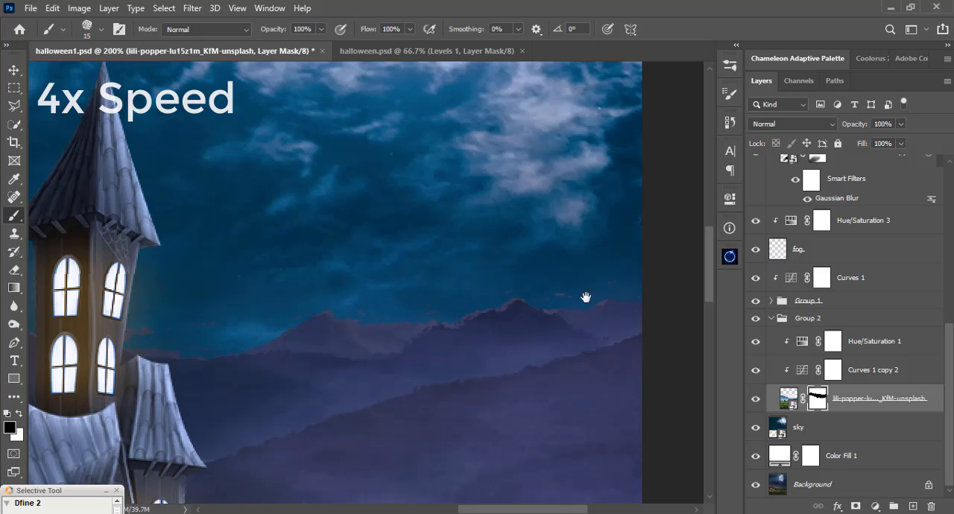
{"action": "left_click_drag", "start_coordinate": [117, 210], "coordinate": [586, 295]}
{"action": "left_click_drag", "start_coordinate": [306, 310], "coordinate": [464, 347]}
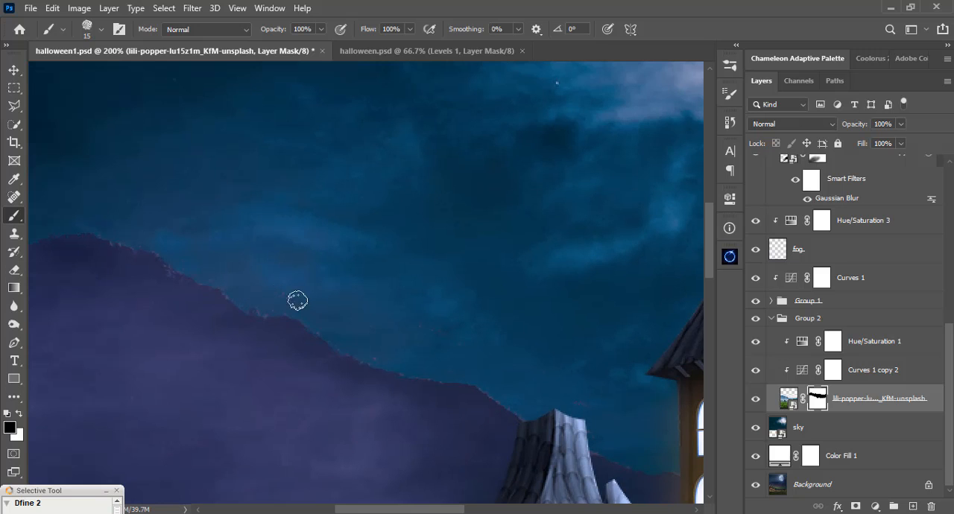
{"action": "key", "text": "ctrl+0"}
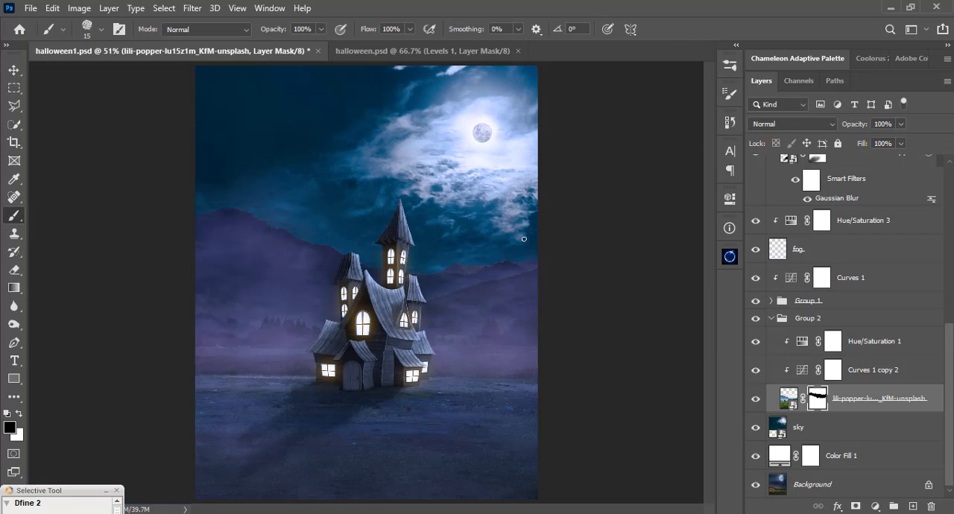
Add a Hue/Saturation adjustment layer directly above the sky layer and enable Colorize.
{"action": "key", "text": "v"}
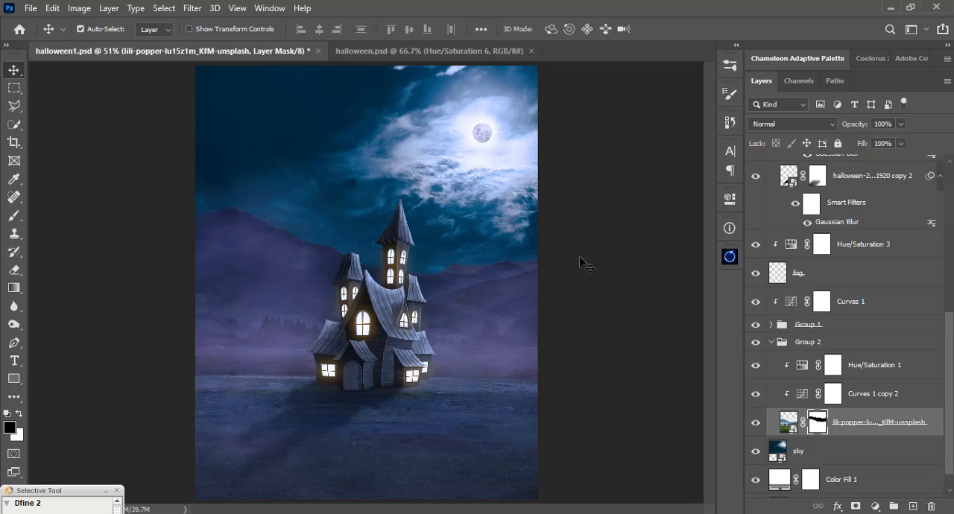
{"action": "left_click", "coordinate": [451, 222]}
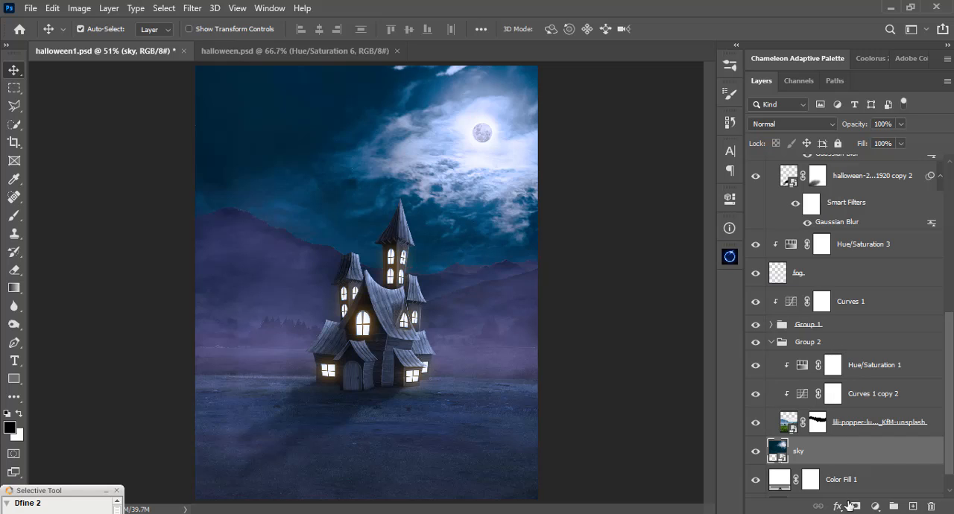
{"action": "left_click", "coordinate": [875, 508]}
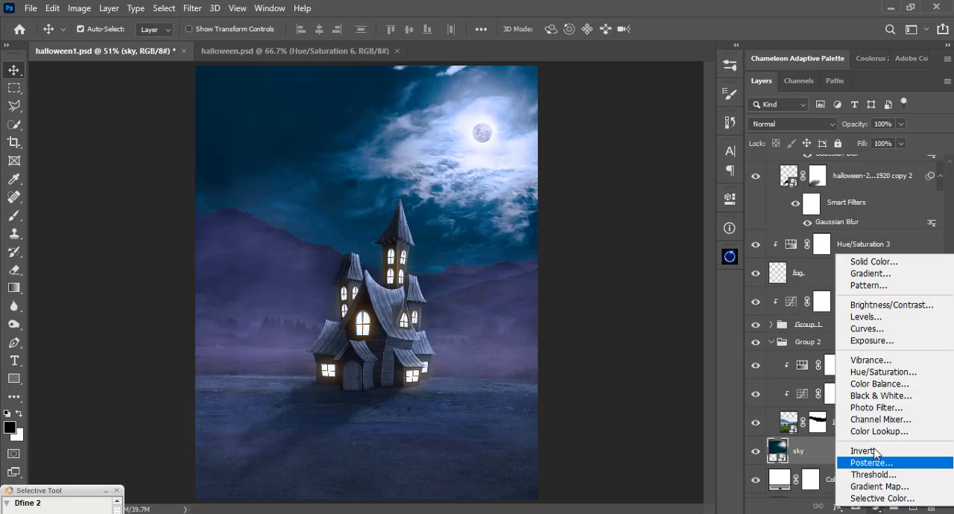
{"action": "left_click", "coordinate": [881, 375]}
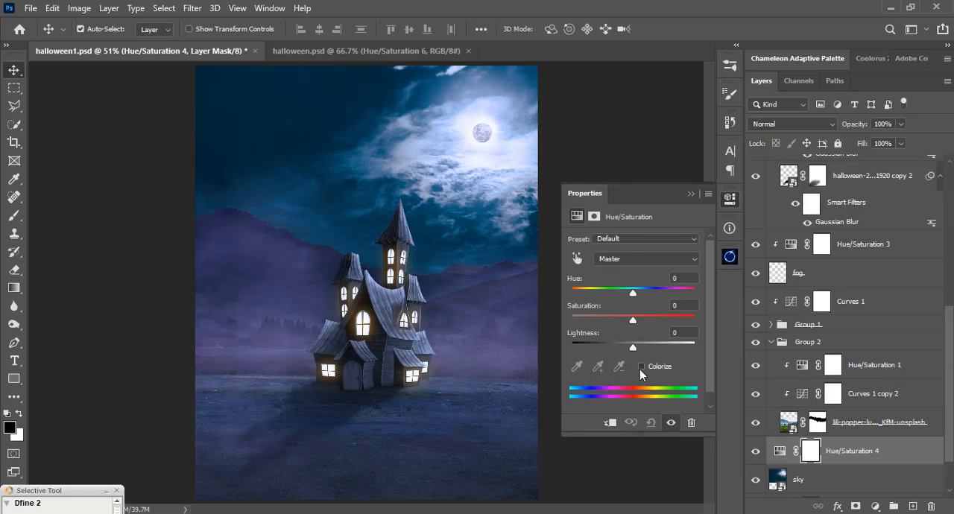
{"action": "left_click", "coordinate": [640, 367]}
Tint the sky blue by setting the colorize hue to 221 and raising the saturation above 25.
{"action": "left_click_drag", "start_coordinate": [628, 298], "coordinate": [654, 299]}
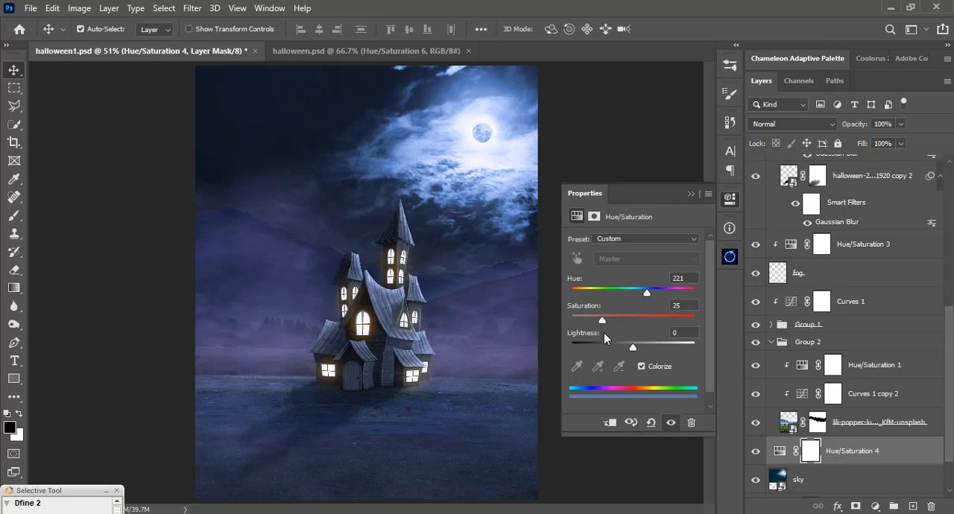
{"action": "mouse_move", "coordinate": [602, 321]}
{"action": "left_mouse_down"}
{"action": "mouse_move", "coordinate": [665, 326]}
{"action": "mouse_move", "coordinate": [619, 322]}
{"action": "left_mouse_up"}
{"action": "double_click", "coordinate": [663, 334]}
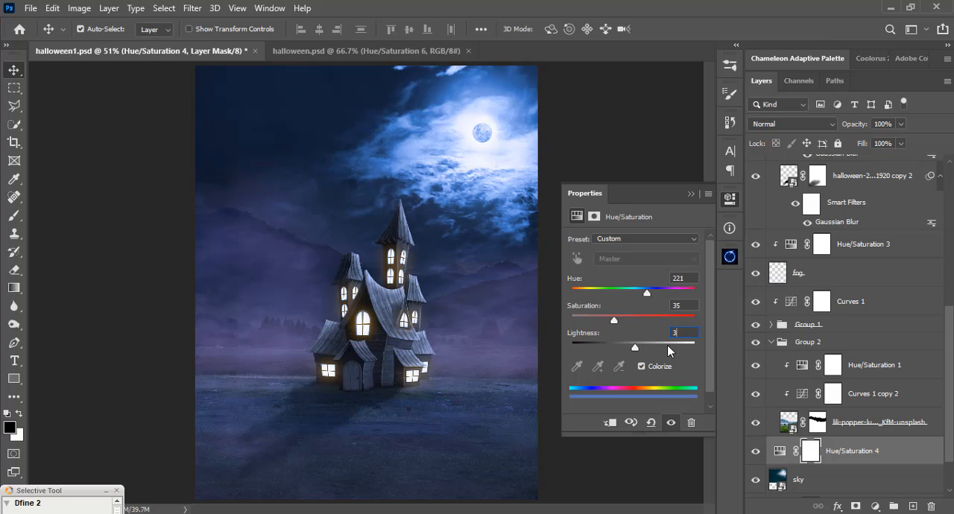
{"action": "left_click", "coordinate": [691, 194]}
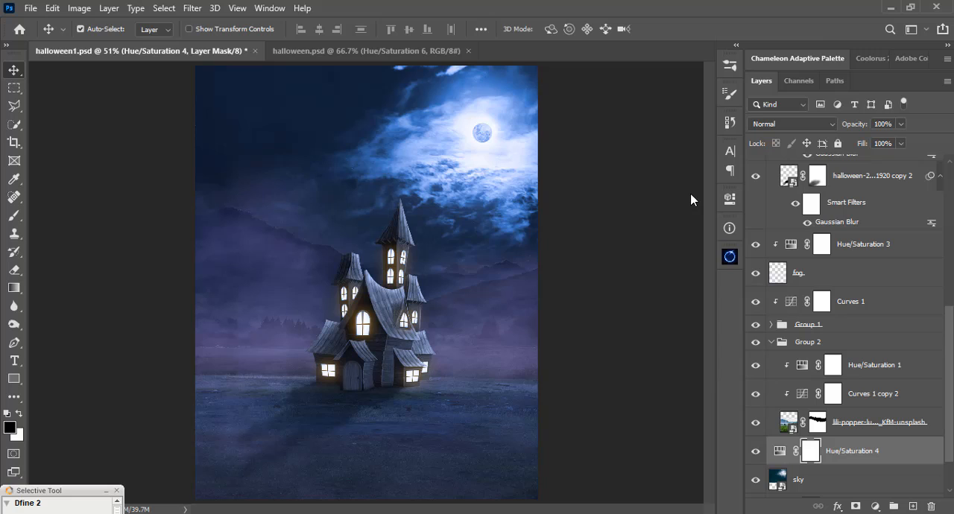
Select the fog layer and compare the scene with the fog hidden and shown.
{"action": "left_click", "coordinate": [779, 274]}
{"action": "left_click", "coordinate": [756, 274]}
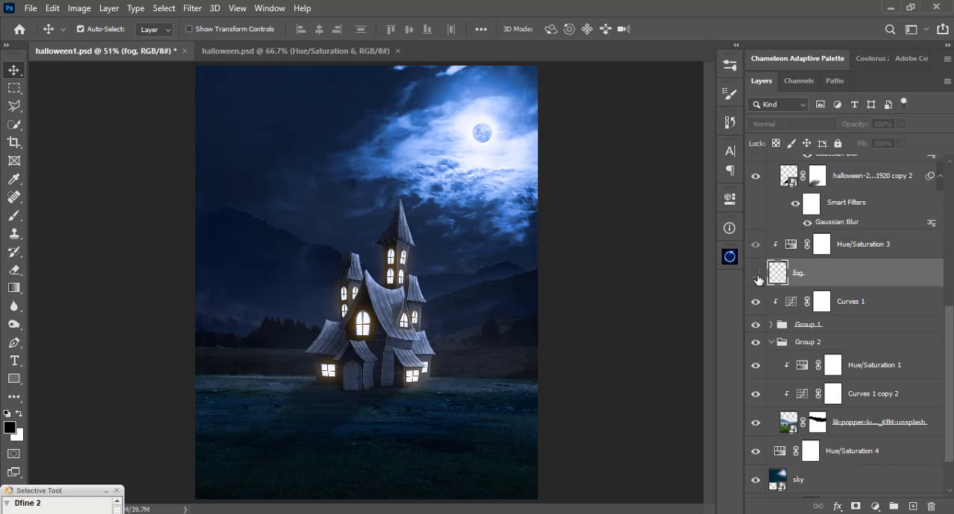
{"action": "left_click", "coordinate": [756, 275]}
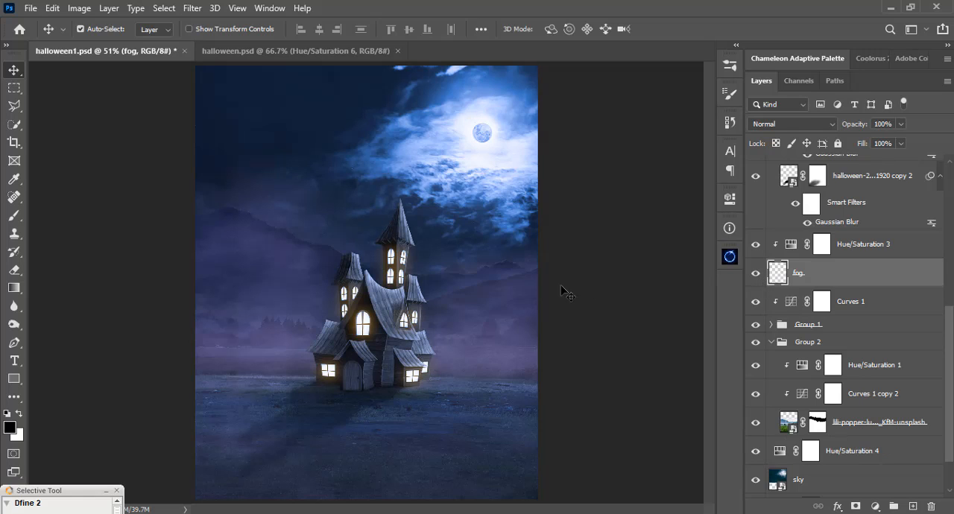
Choose the dense03 mist brush from the SS-mist set and lower its opacity to 26%.
{"action": "key", "text": "b"}
{"action": "right_click", "coordinate": [422, 237]}
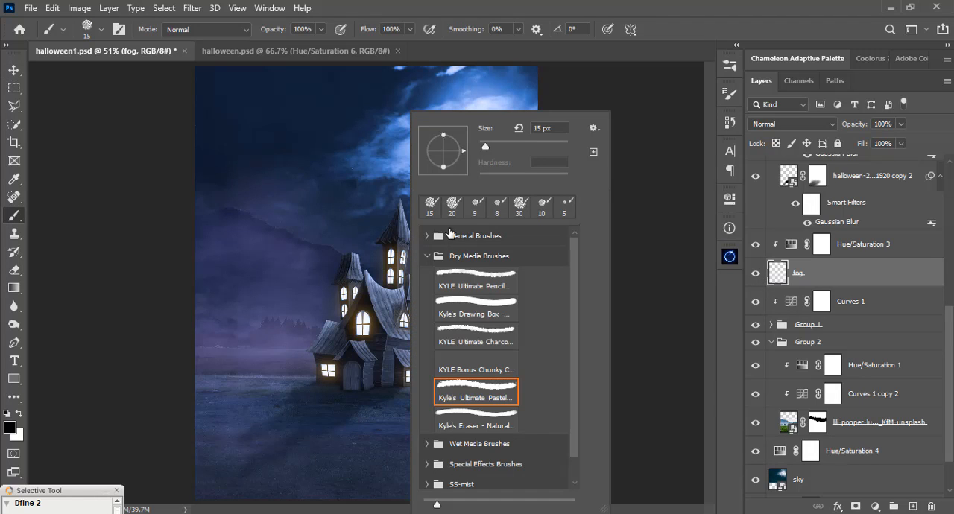
{"action": "left_click", "coordinate": [428, 256]}
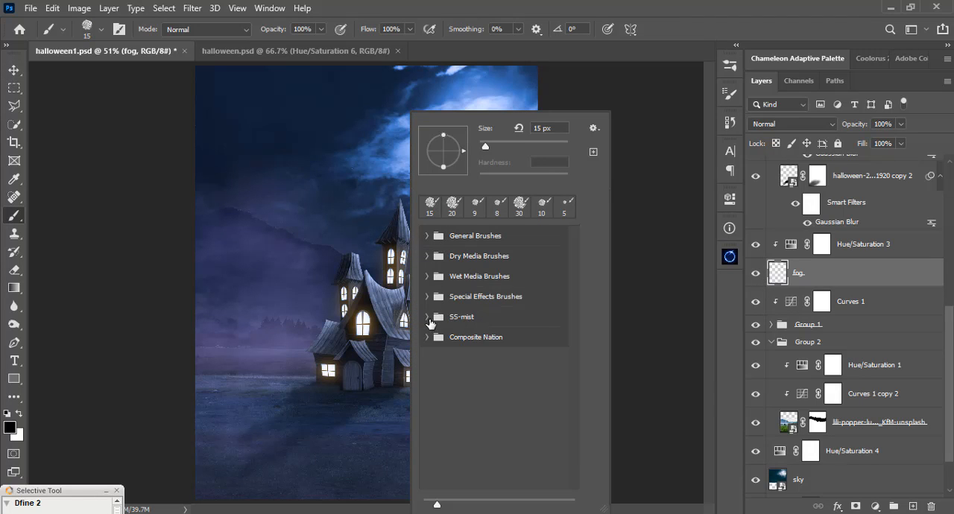
{"action": "left_click", "coordinate": [428, 320]}
{"action": "left_click", "coordinate": [465, 395]}
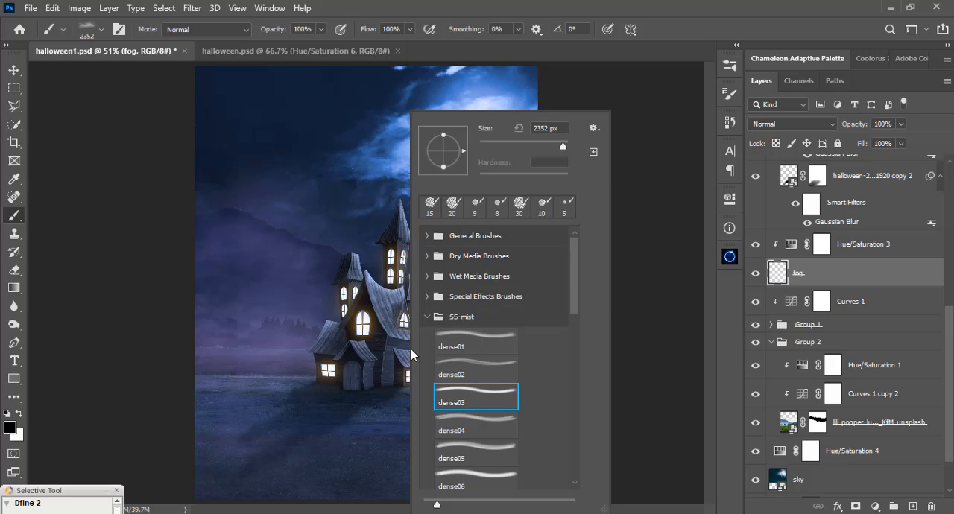
{"action": "key", "text": "Return"}
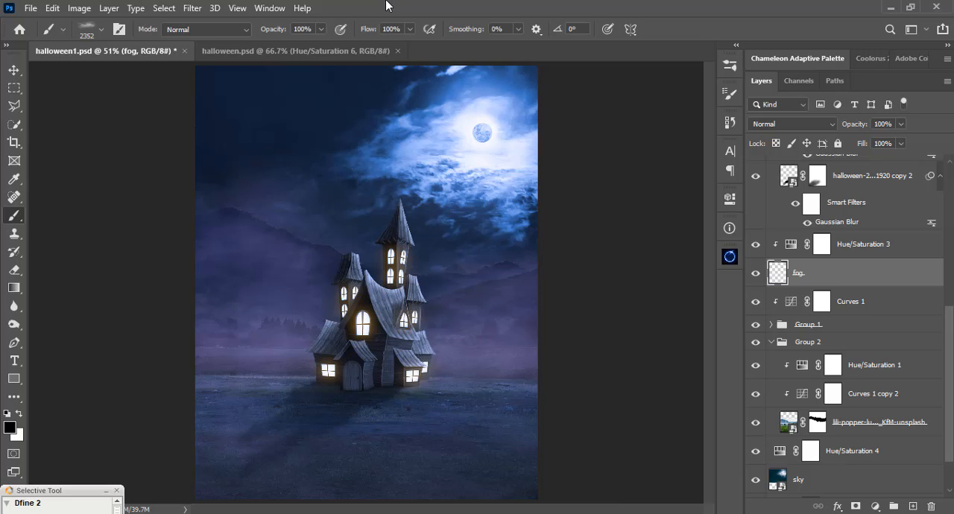
{"action": "left_click", "coordinate": [319, 29]}
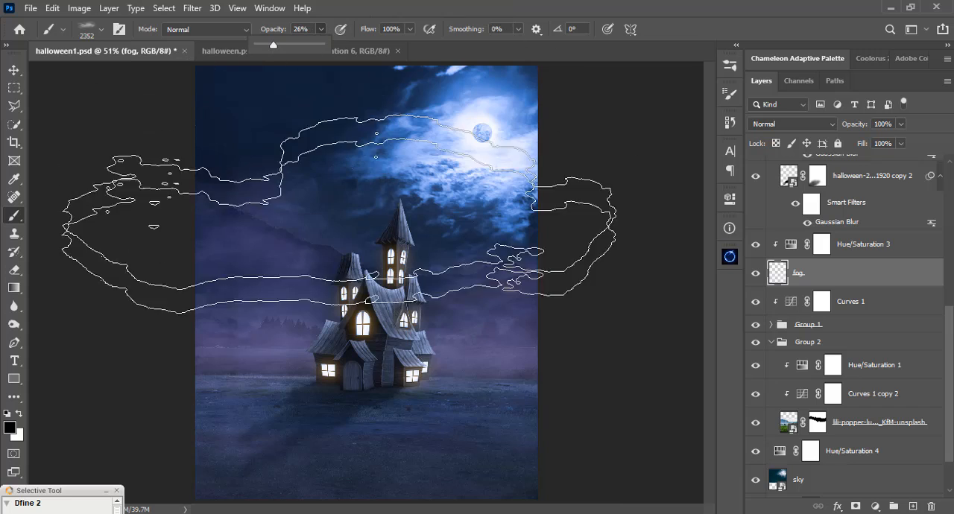
Reduce the mist brush to 1102 px and brush black over the fog on the foreground ground.
{"action": "right_click", "coordinate": [360, 190]}
{"action": "left_click_drag", "start_coordinate": [452, 150], "coordinate": [439, 147]}
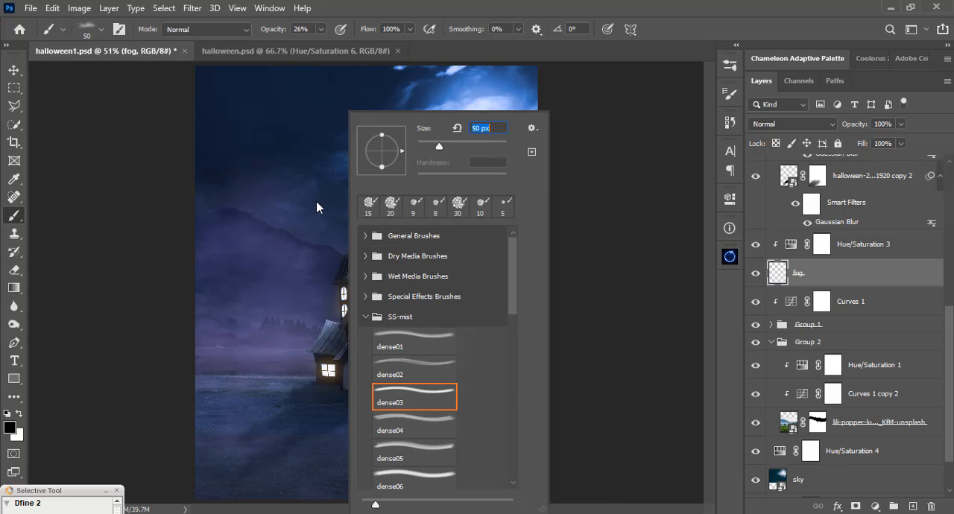
{"action": "type", "text": "1102"}
{"action": "key", "text": "Return"}
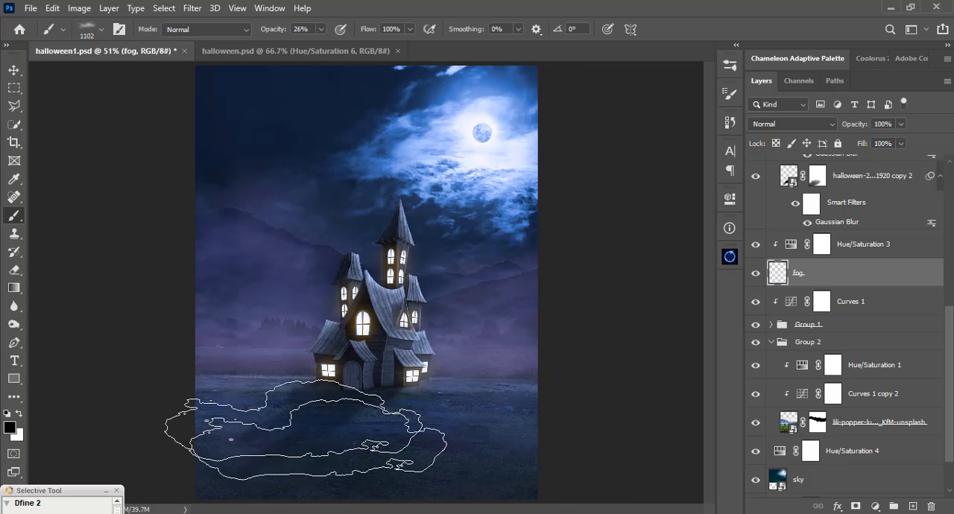
Set the mist brush to 900 px and brush white fog over the foreground ground.
{"action": "right_click", "coordinate": [477, 367]}
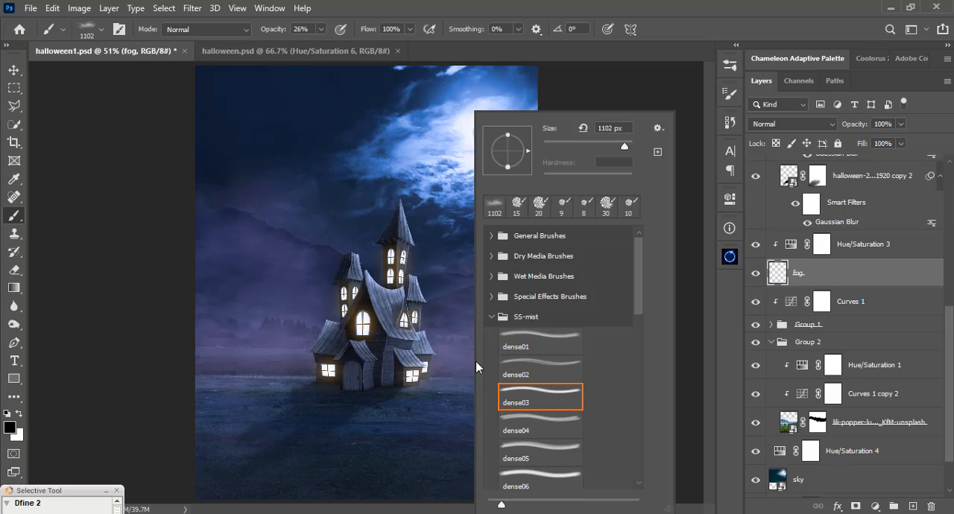
{"action": "double_click", "coordinate": [613, 127]}
{"action": "type", "text": "2352"}
{"action": "key", "text": "Return"}
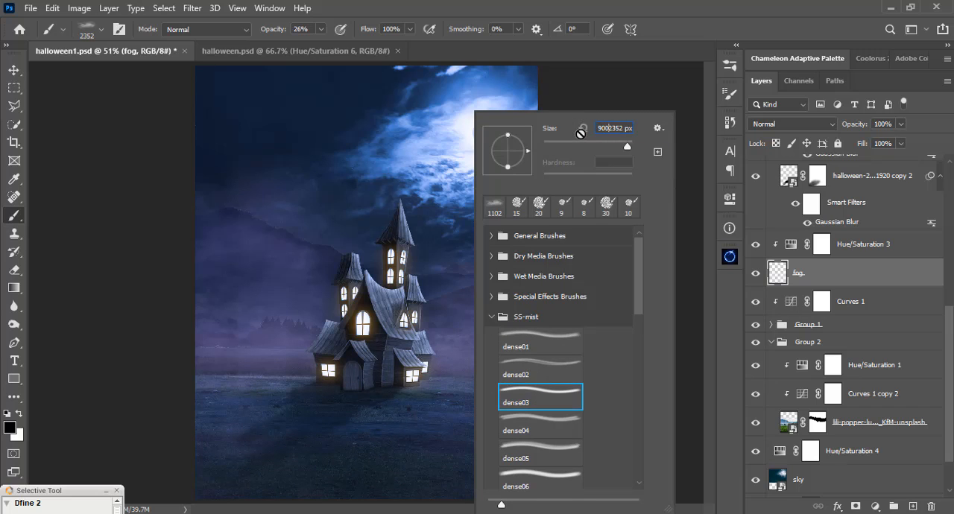
{"action": "key", "text": "ctrl+a"}
{"action": "type", "text": "900"}
{"action": "key", "text": "Return"}
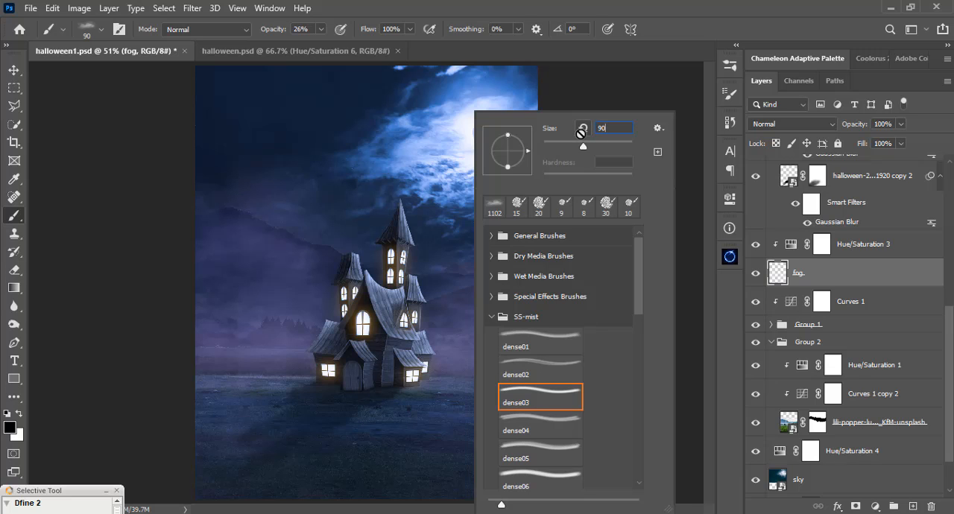
{"action": "left_click", "coordinate": [463, 4]}
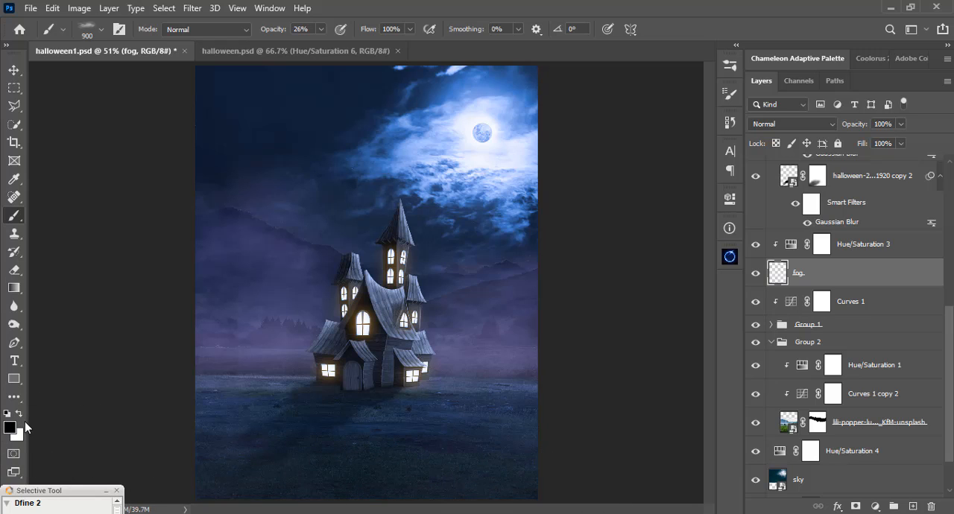
{"action": "left_click", "coordinate": [18, 414]}
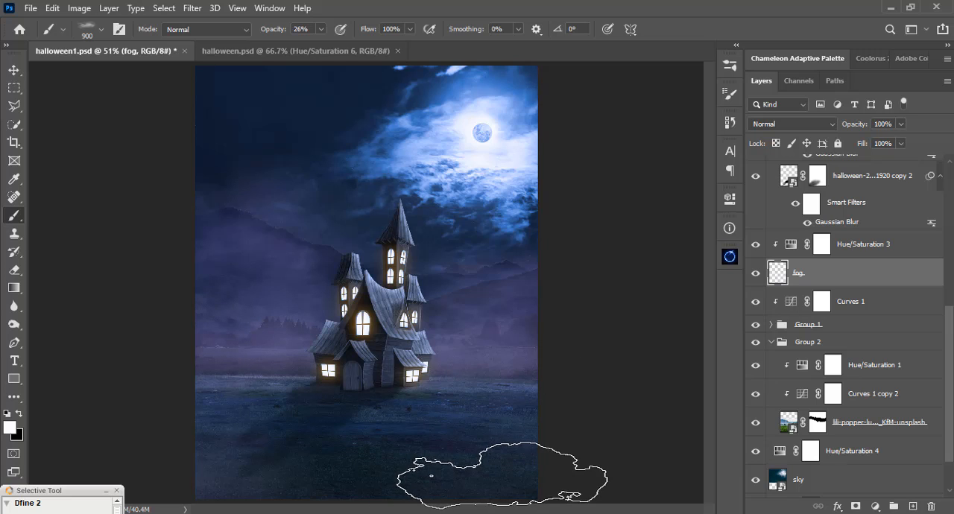
{"action": "key", "text": "v"}
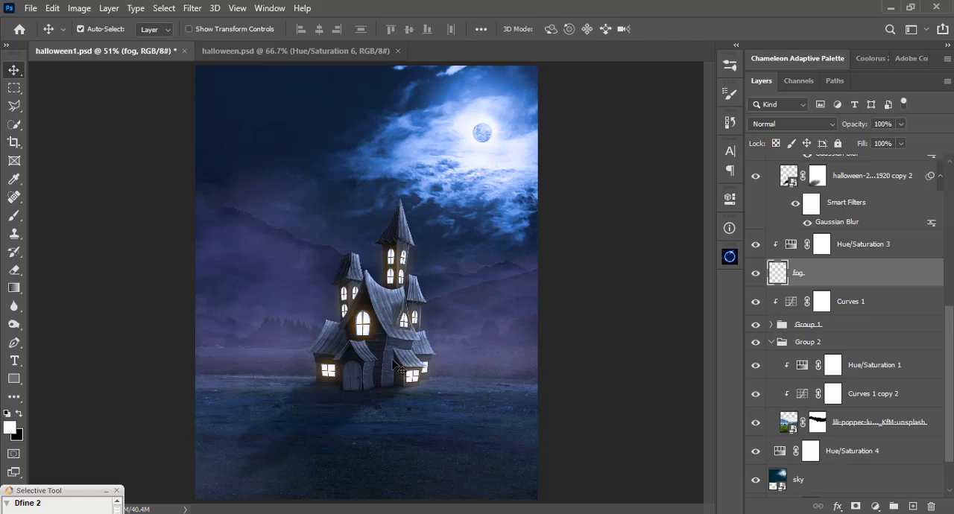
Select the shadows adjustment layer and hide it to check its shading on the lower part of the house.
{"action": "key", "text": "ctrl+1"}
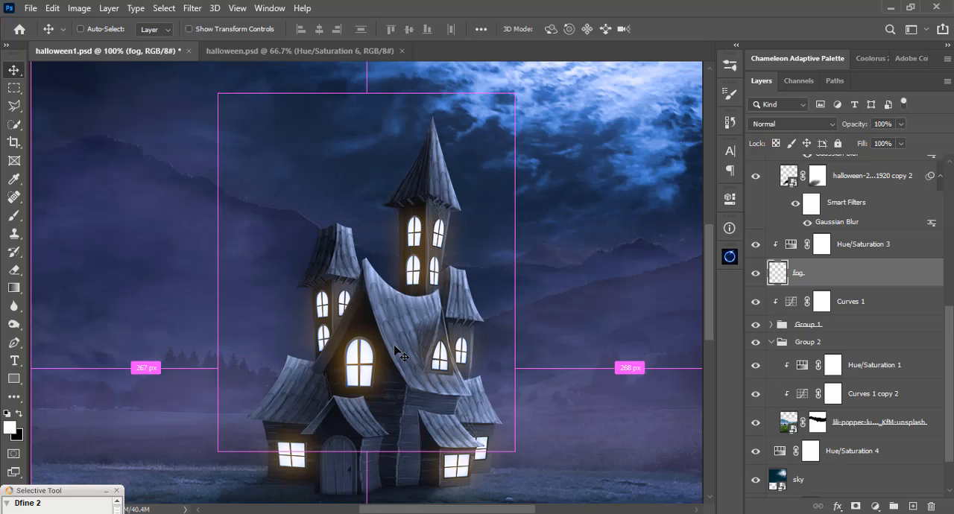
{"action": "scroll", "coordinate": [401, 365], "scroll_direction": "down", "scroll_amount": 5}
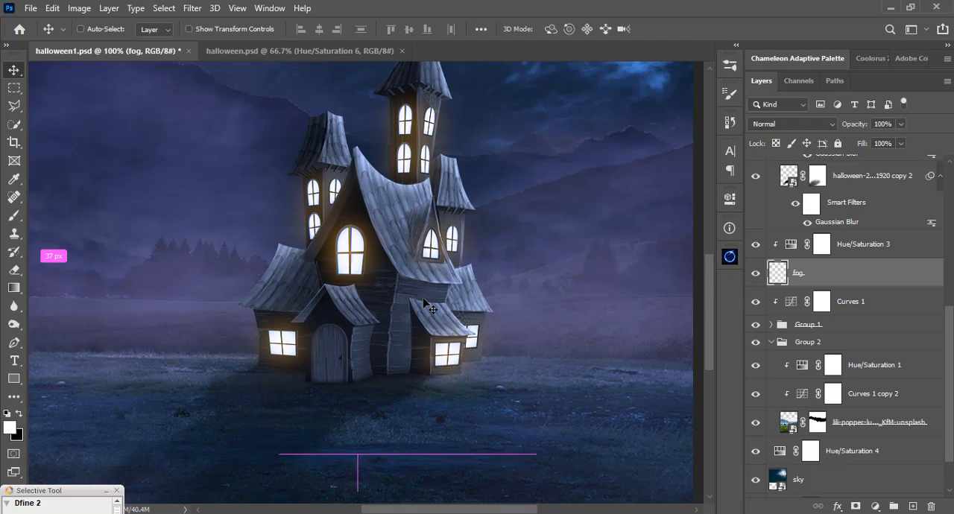
{"action": "key", "text": "ctrl+equal"}
{"action": "left_click_drag", "start_coordinate": [424, 298], "coordinate": [423, 250]}
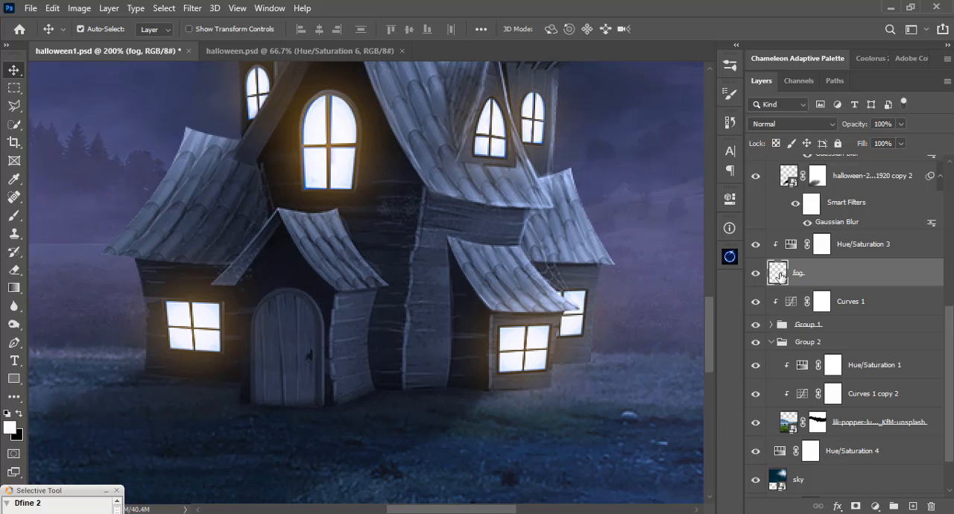
{"action": "left_click", "coordinate": [293, 375]}
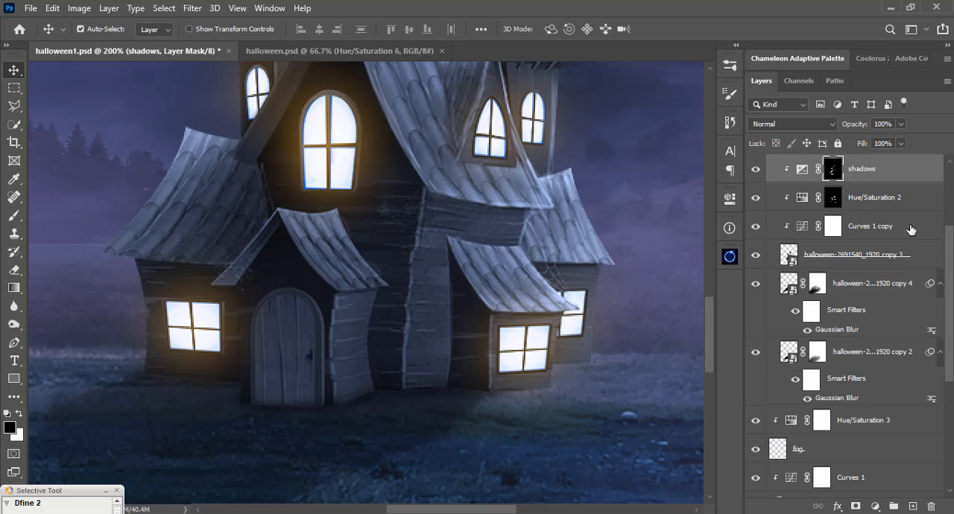
{"action": "left_click", "coordinate": [755, 169]}
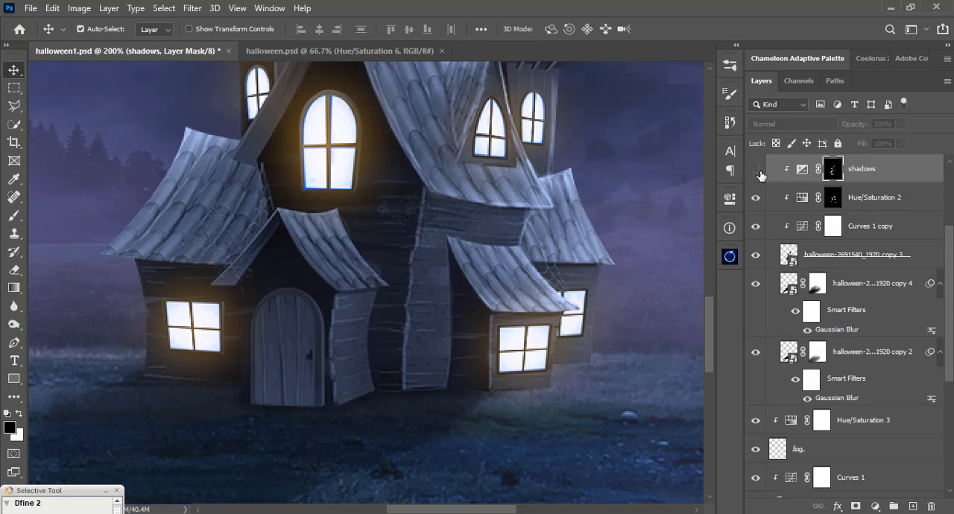
Show the shadows layer again and switch to the Soft Round brush at 100% opacity.
{"action": "left_click", "coordinate": [755, 169]}
{"action": "key", "text": "b"}
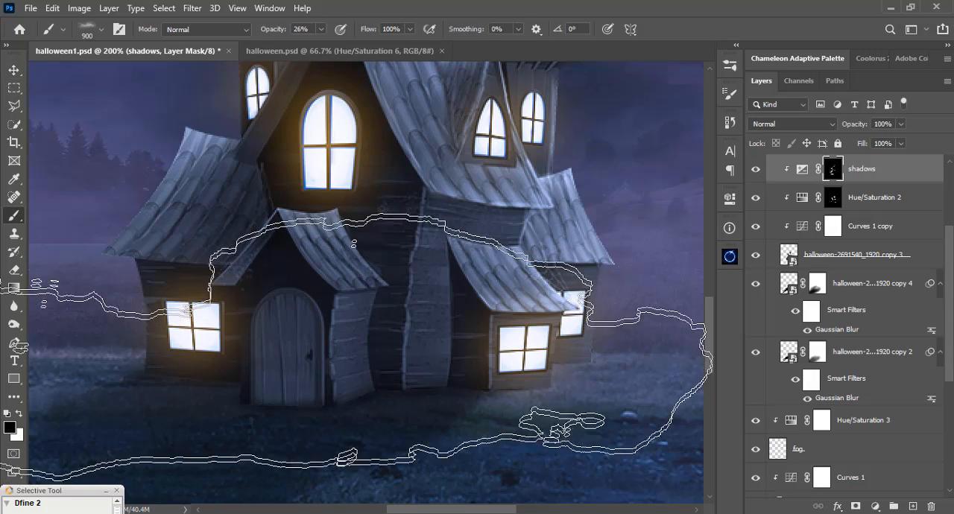
{"action": "right_click", "coordinate": [317, 319]}
{"action": "left_click", "coordinate": [307, 235]}
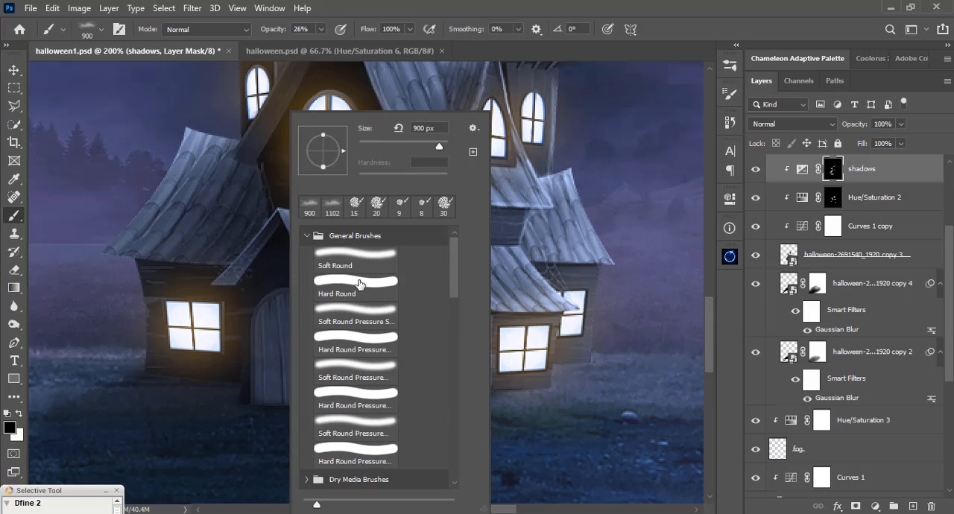
{"action": "left_click", "coordinate": [345, 266]}
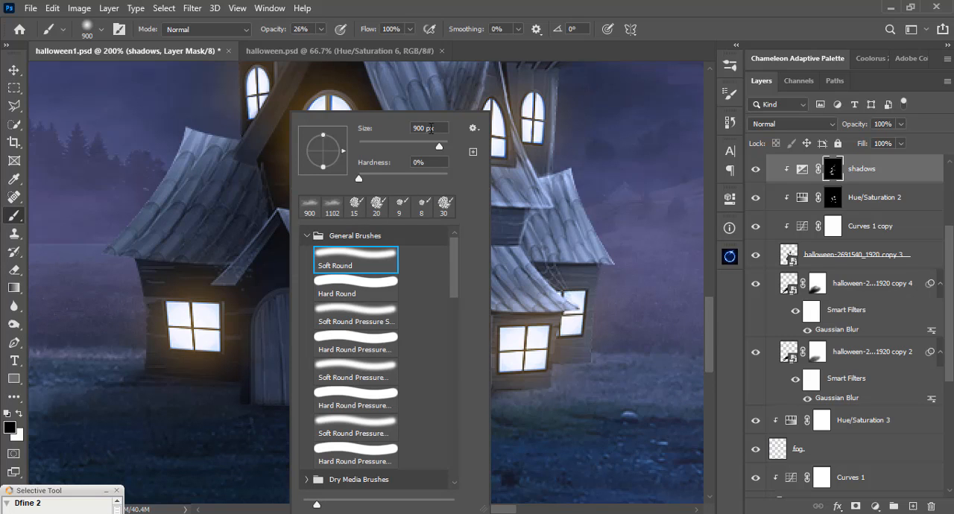
{"action": "left_click", "coordinate": [381, 11]}
{"action": "left_click", "coordinate": [321, 31]}
{"action": "left_click_drag", "start_coordinate": [330, 45], "coordinate": [383, 47]}
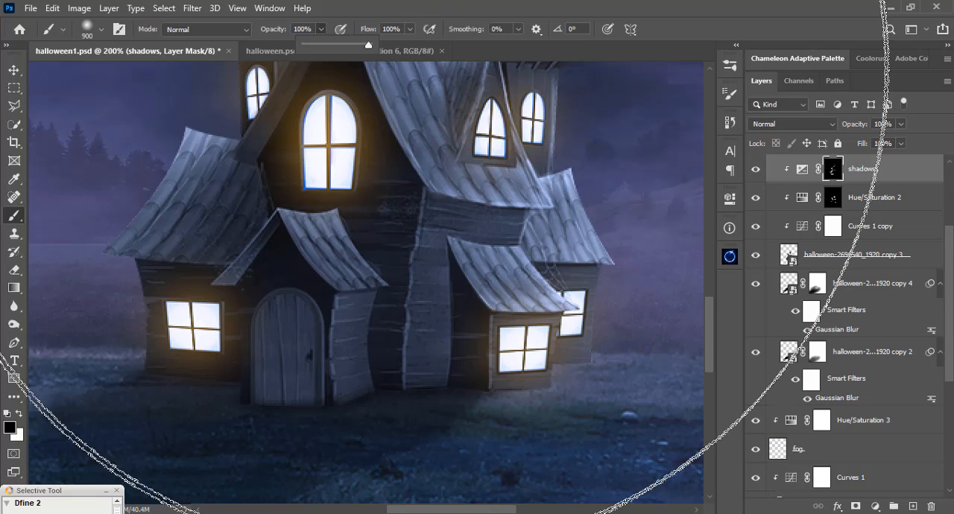
Size the soft brush to 73 px and paint white on the shadows mask to darken the house's front door.
{"action": "right_click", "coordinate": [318, 245]}
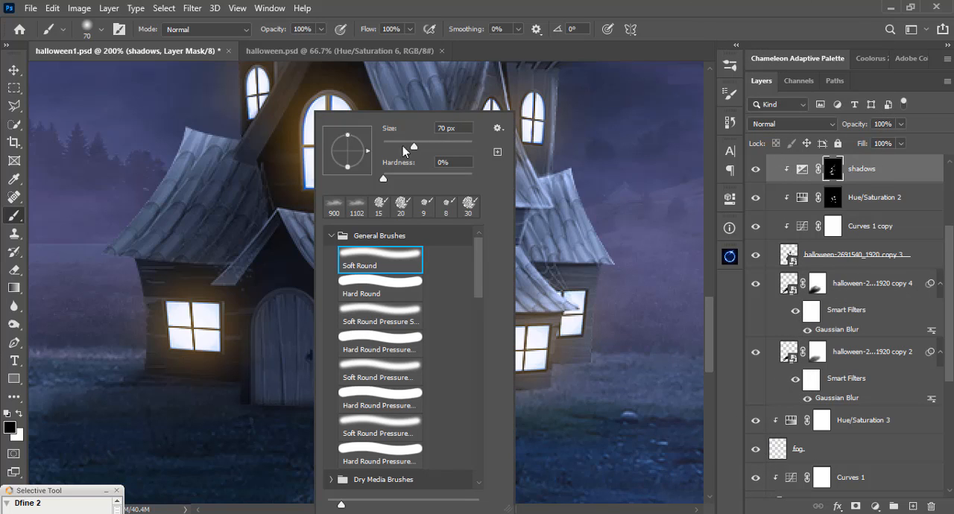
{"action": "type", "text": "105"}
{"action": "key", "text": "Return"}
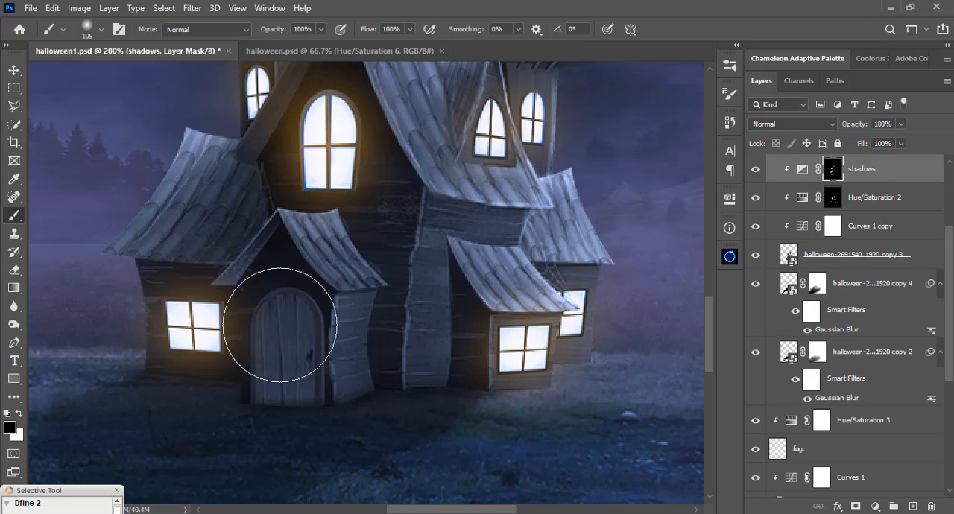
{"action": "right_click", "coordinate": [301, 333]}
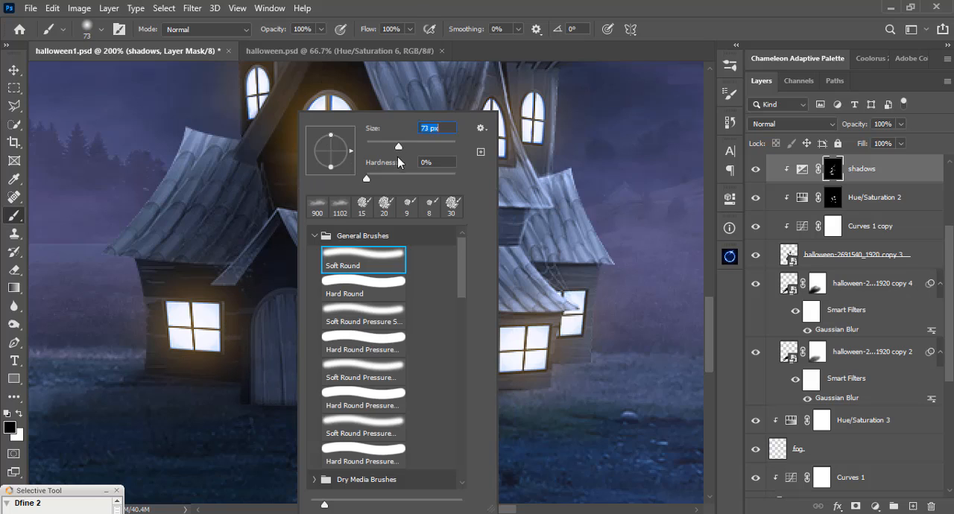
{"action": "key", "text": "Return"}
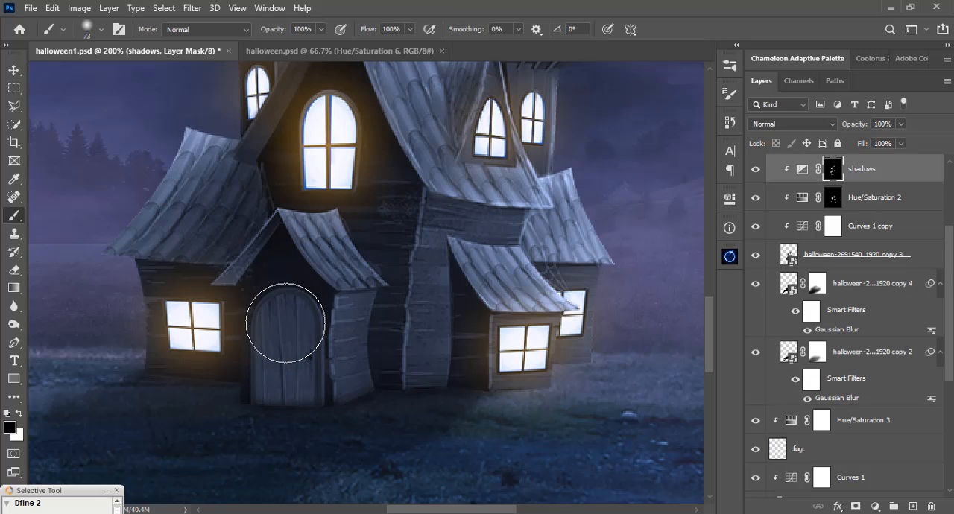
{"action": "key", "text": "x"}
{"action": "mouse_move", "coordinate": [285, 322]}
{"action": "left_mouse_down"}
{"action": "mouse_move", "coordinate": [287, 365]}
{"action": "mouse_move", "coordinate": [274, 374]}
{"action": "mouse_move", "coordinate": [295, 379]}
{"action": "mouse_move", "coordinate": [281, 379]}
{"action": "mouse_move", "coordinate": [288, 327]}
{"action": "mouse_move", "coordinate": [285, 383]}
{"action": "mouse_move", "coordinate": [297, 277]}
{"action": "left_mouse_up"}
Reduce the brush to 14 px and paint shadow along the sloping front edge of the porch roof.
{"action": "right_click", "coordinate": [306, 112]}
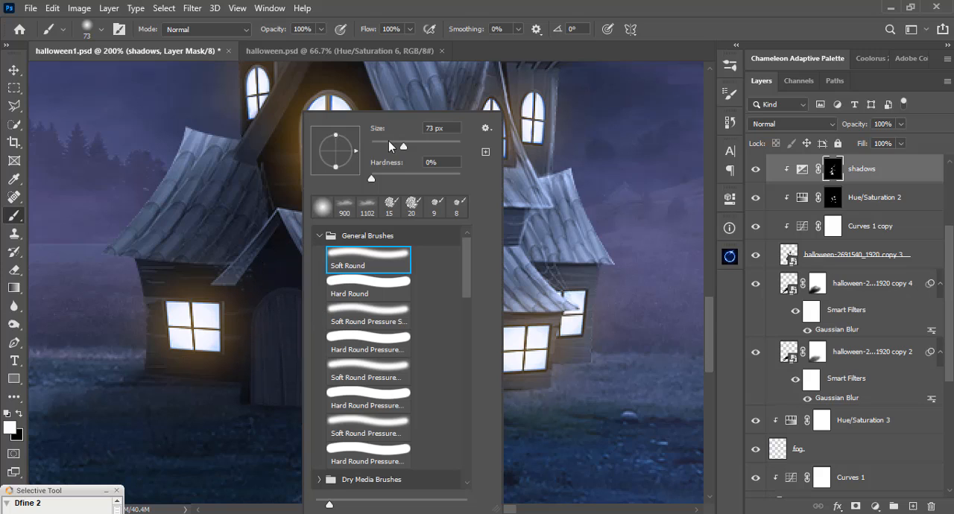
{"action": "left_click", "coordinate": [389, 142]}
{"action": "left_click_drag", "start_coordinate": [386, 151], "coordinate": [377, 148]}
{"action": "left_click_drag", "start_coordinate": [260, 242], "coordinate": [224, 280]}
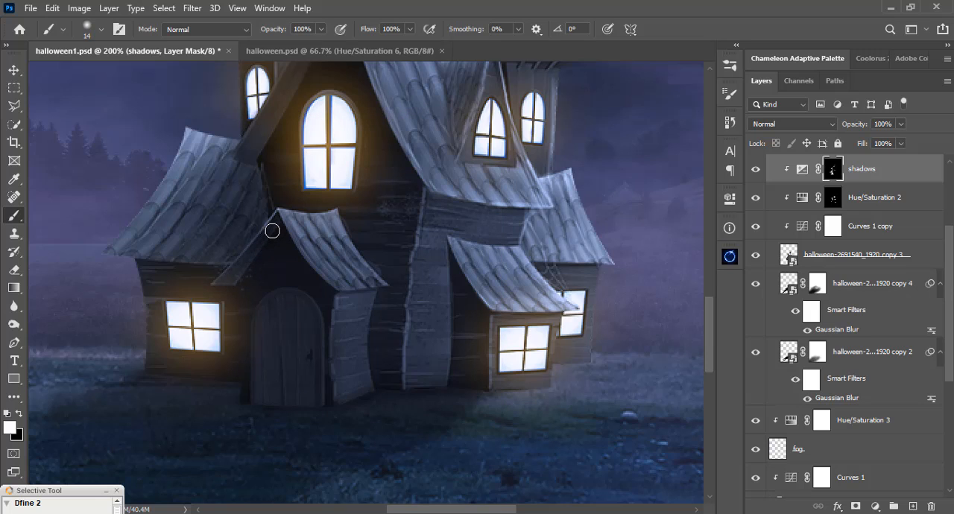
Paint shadow with a 20 px brush over the lit wall section between the porch and the small windowed annex.
{"action": "key", "text": "bracketleft"}
{"action": "key", "text": "bracketright"}
{"action": "key", "text": "bracketright"}
{"action": "key", "text": "bracketright"}
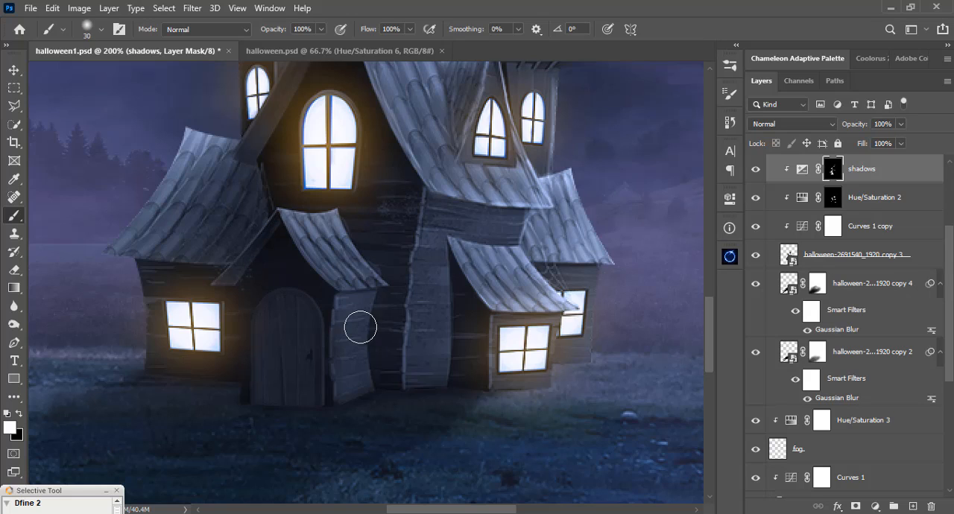
{"action": "key", "text": "bracketleft"}
{"action": "left_click_drag", "start_coordinate": [440, 258], "coordinate": [385, 389]}
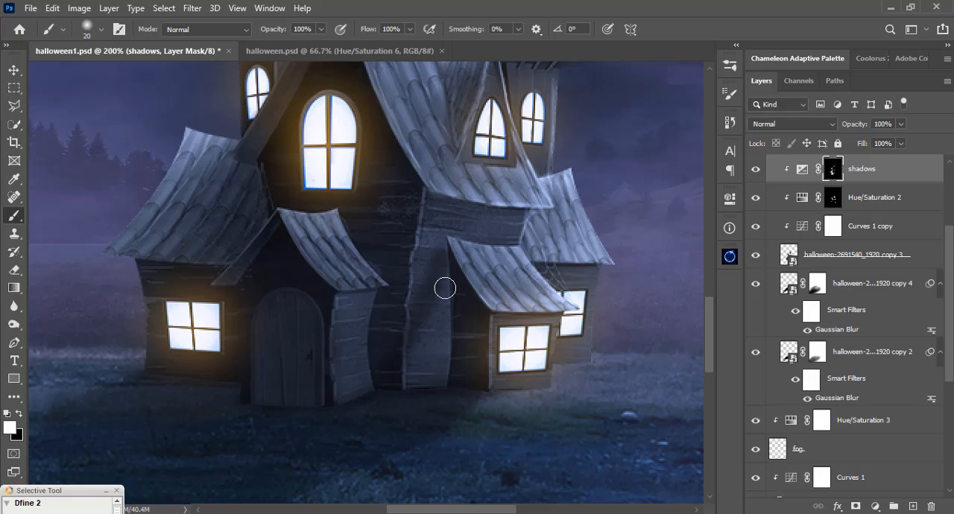
{"action": "left_click_drag", "start_coordinate": [445, 288], "coordinate": [415, 365]}
{"action": "left_click_drag", "start_coordinate": [444, 311], "coordinate": [407, 374]}
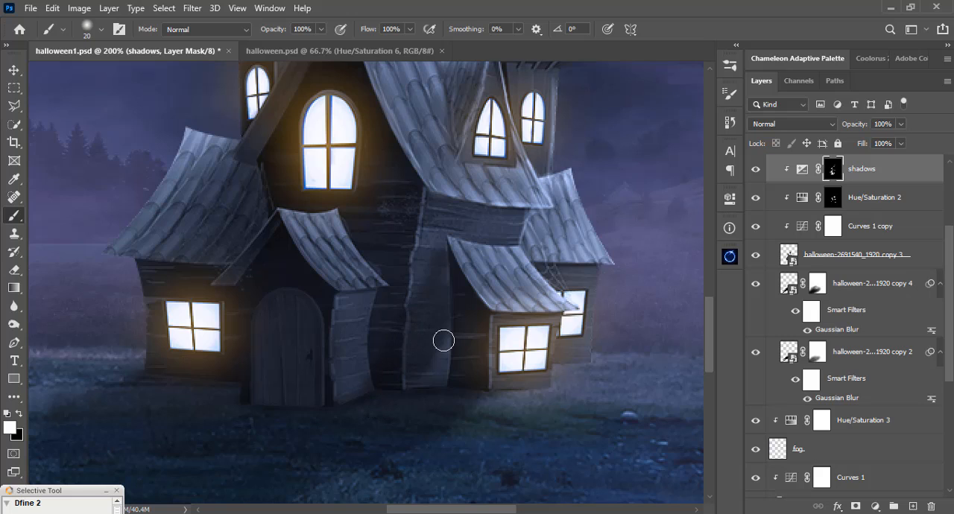
{"action": "left_click_drag", "start_coordinate": [442, 338], "coordinate": [412, 383]}
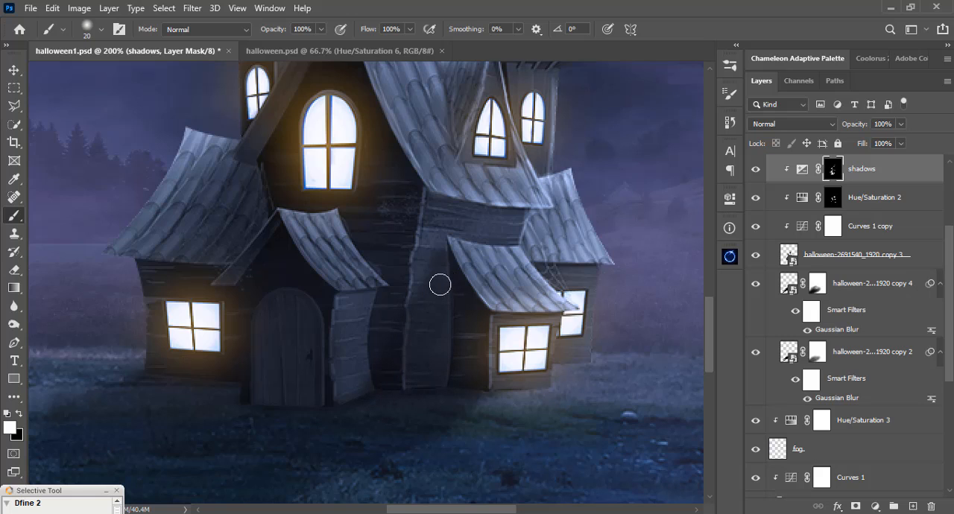
Reduce the brush to 8 px and paint a narrow white stroke on the mask to shade the side wall under the porch roof.
{"action": "key", "text": "bracketleft"}
{"action": "key", "text": "bracketleft"}
{"action": "key", "text": "bracketleft"}
{"action": "key", "text": "bracketright"}
{"action": "key", "text": "bracketright"}
{"action": "key", "text": "bracketright"}
{"action": "key", "text": "bracketright"}
{"action": "key", "text": "x"}
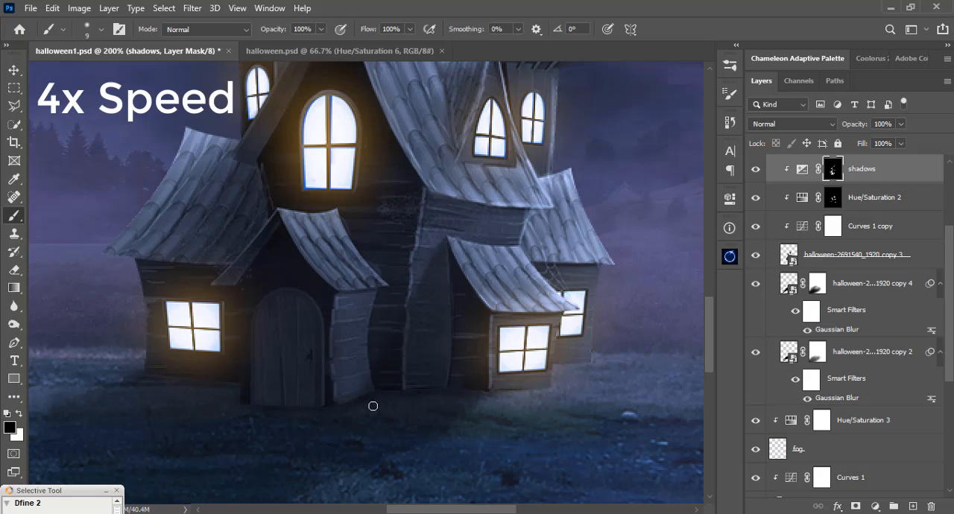
{"action": "key", "text": "bracketleft"}
{"action": "key", "text": "x"}
{"action": "left_click_drag", "start_coordinate": [373, 293], "coordinate": [341, 294]}
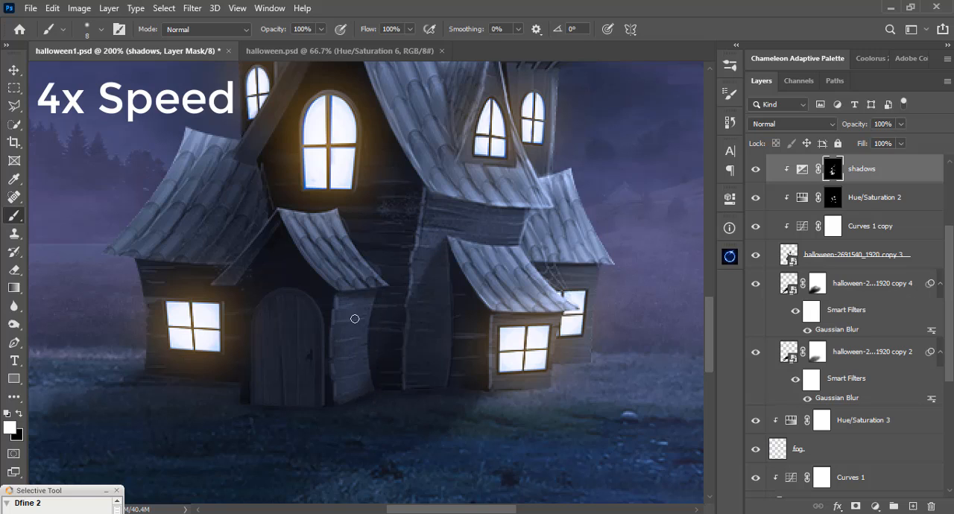
Enlarge the brush to 20 px, lower its opacity to 60% and paint shadow down the porch's side wall.
{"action": "key", "text": "bracketright"}
{"action": "key", "text": "bracketright"}
{"action": "left_click_drag", "start_coordinate": [391, 250], "coordinate": [393, 315]}
{"action": "left_click_drag", "start_coordinate": [363, 419], "coordinate": [362, 368]}
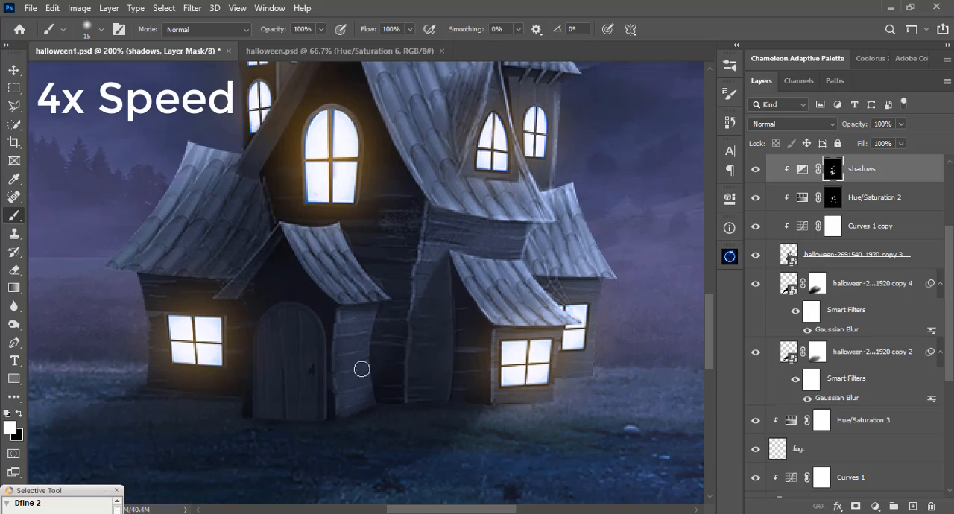
{"action": "key", "text": "bracketright"}
{"action": "left_click", "coordinate": [320, 30]}
{"action": "left_click_drag", "start_coordinate": [323, 44], "coordinate": [294, 45]}
{"action": "mouse_move", "coordinate": [347, 325]}
{"action": "left_mouse_down"}
{"action": "mouse_move", "coordinate": [350, 400]}
{"action": "mouse_move", "coordinate": [347, 358]}
{"action": "mouse_move", "coordinate": [355, 390]}
{"action": "mouse_move", "coordinate": [347, 386]}
{"action": "left_mouse_up"}
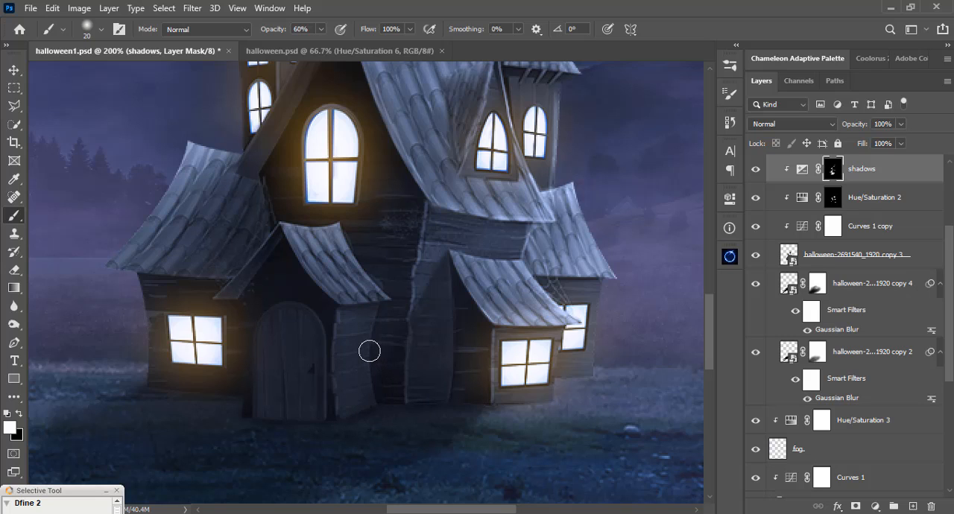
Place the carved pumpkin photo above the Curves 1 layer and move it up so the pumpkin sits above the house.
{"action": "key", "text": "ctrl+0"}
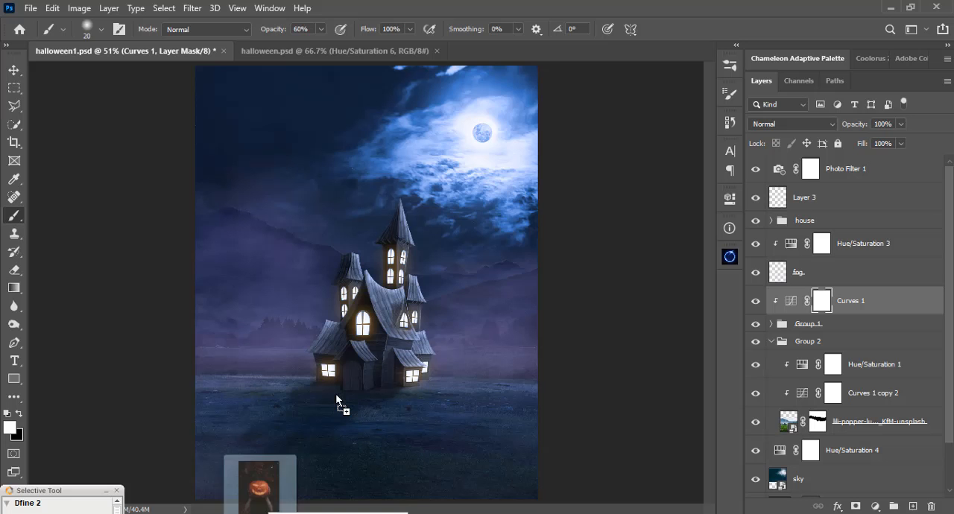
{"action": "left_click_drag", "start_coordinate": [336, 393], "coordinate": [384, 326]}
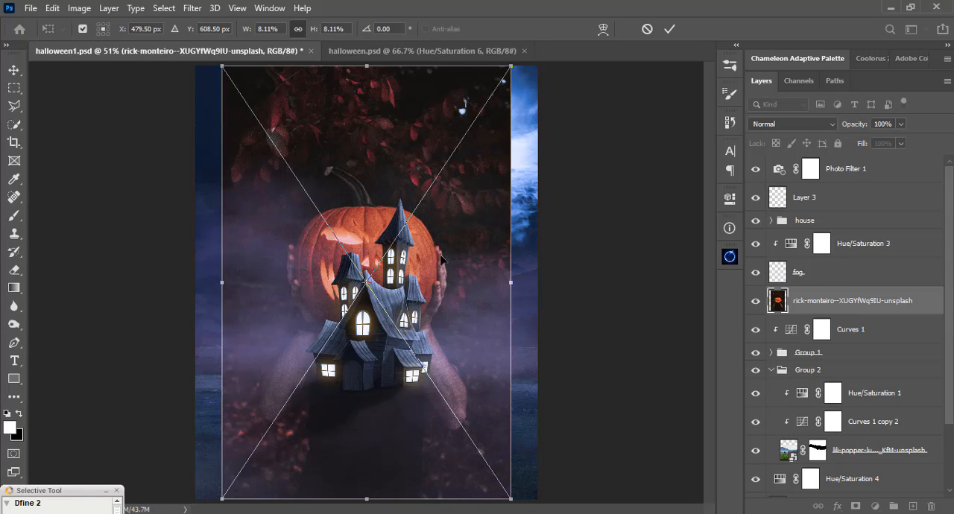
{"action": "left_click_drag", "start_coordinate": [427, 345], "coordinate": [445, 213]}
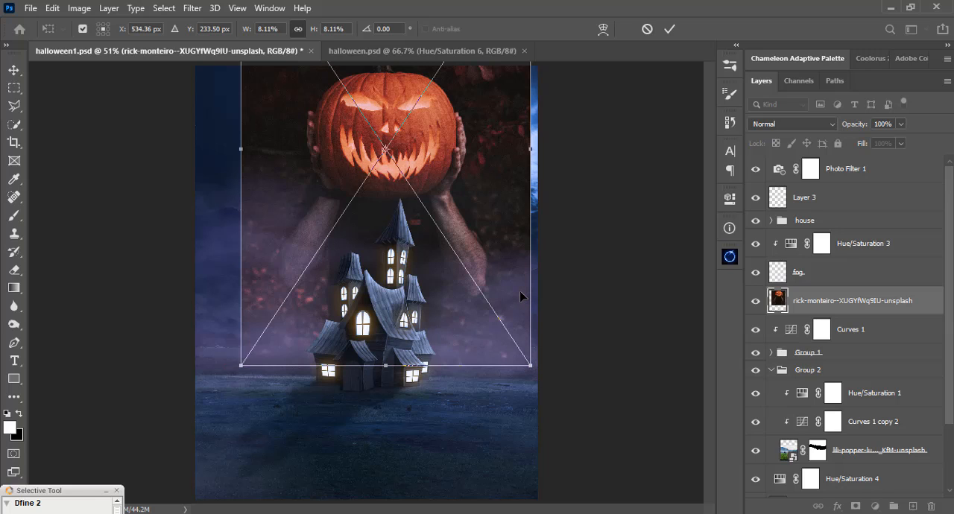
{"action": "key", "text": "Return"}
Convert the placed pumpkin photo layer to a Smart Object.
{"action": "key", "text": "b"}
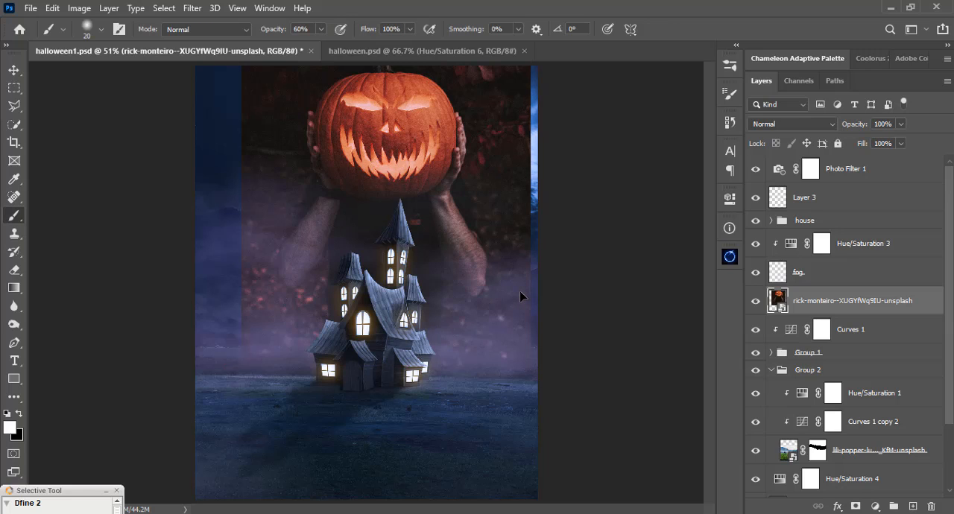
{"action": "right_click", "coordinate": [810, 308]}
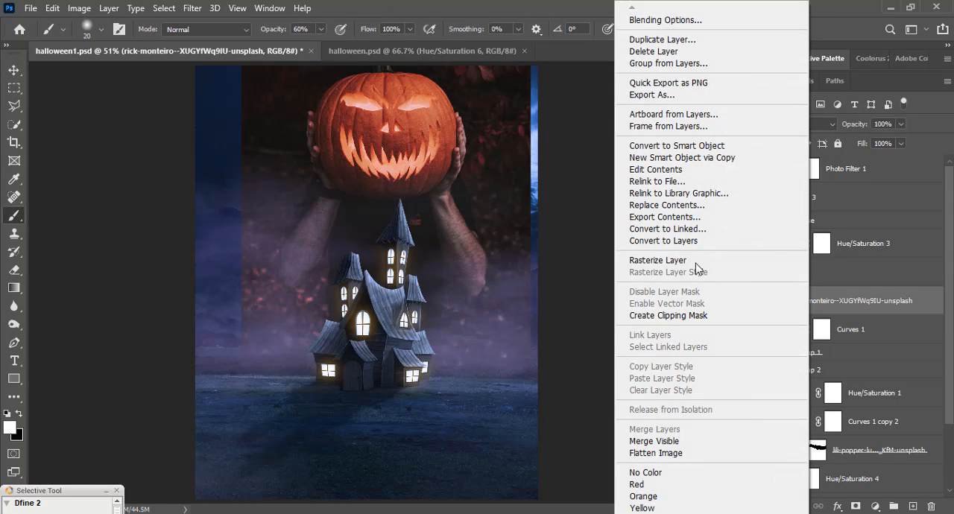
{"action": "left_click", "coordinate": [697, 150]}
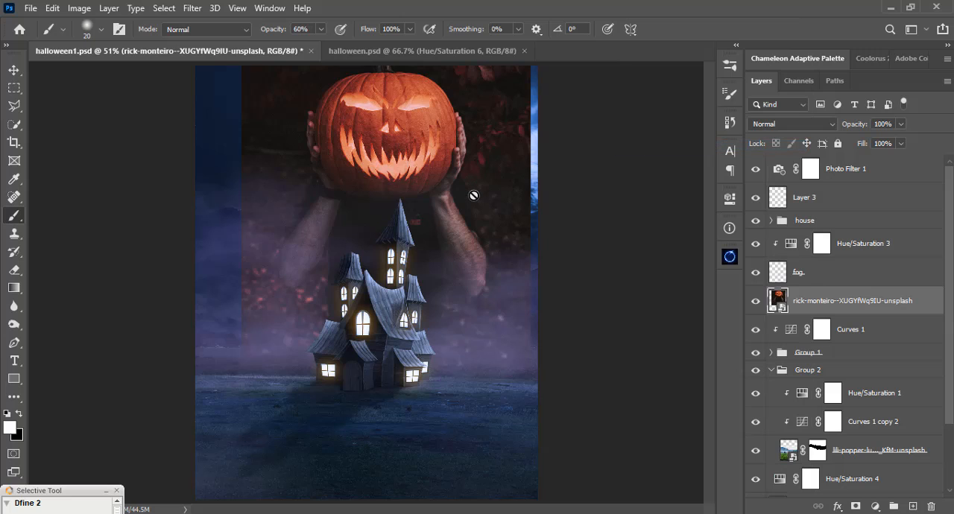
Scale the pumpkin photo down to about two-thirds of its size and position it in the sky above the house.
{"action": "key", "text": "ctrl+t"}
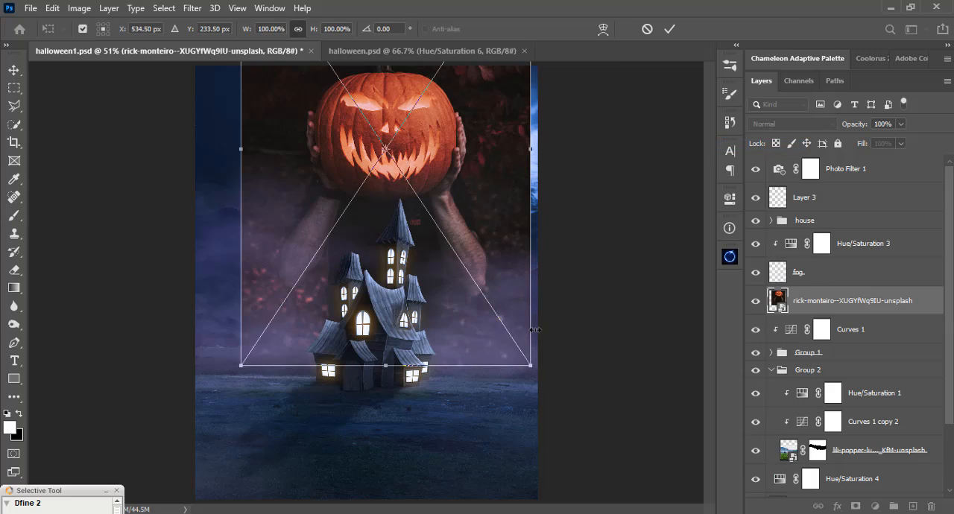
{"action": "left_click_drag", "start_coordinate": [527, 366], "coordinate": [438, 221]}
{"action": "left_click_drag", "start_coordinate": [371, 100], "coordinate": [403, 163]}
{"action": "key", "text": "Return"}
{"action": "key", "text": "b"}
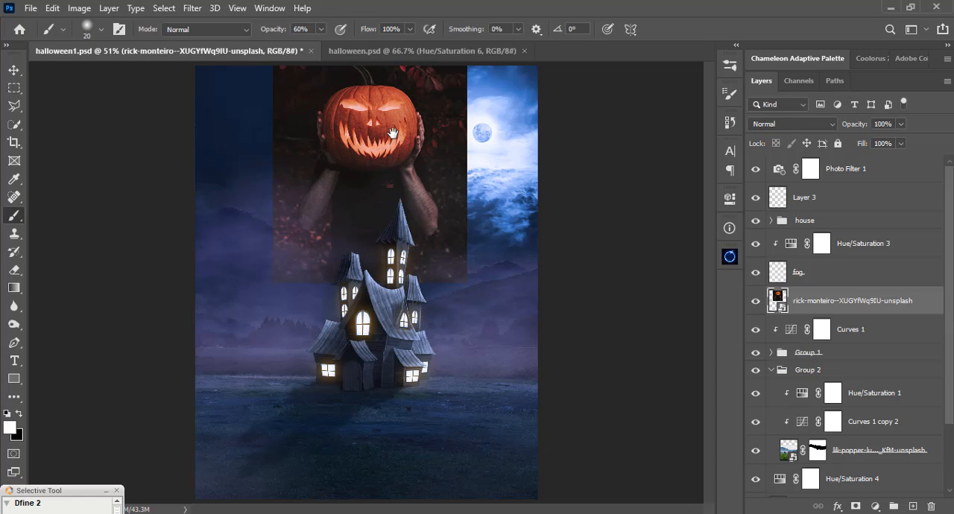
{"action": "key", "text": "v"}
{"action": "left_click_drag", "start_coordinate": [392, 132], "coordinate": [374, 159]}
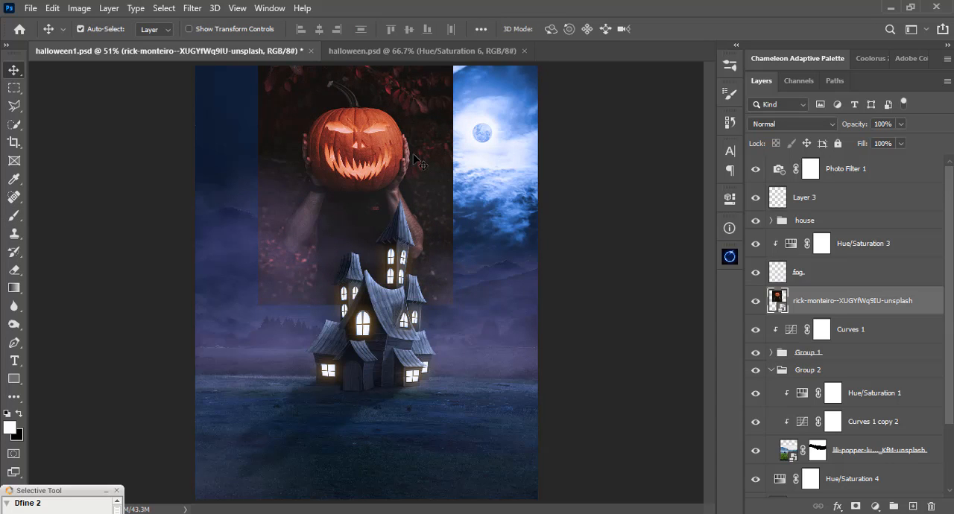
Start a Pen tool path at the pumpkin's upper left edge and trace its left side, bottom and right side.
{"action": "key", "text": "ctrl+plus"}
{"action": "key", "text": "ctrl+plus"}
{"action": "left_click_drag", "start_coordinate": [415, 144], "coordinate": [436, 322]}
{"action": "key", "text": "ctrl+plus"}
{"action": "key", "text": "ctrl+minus"}
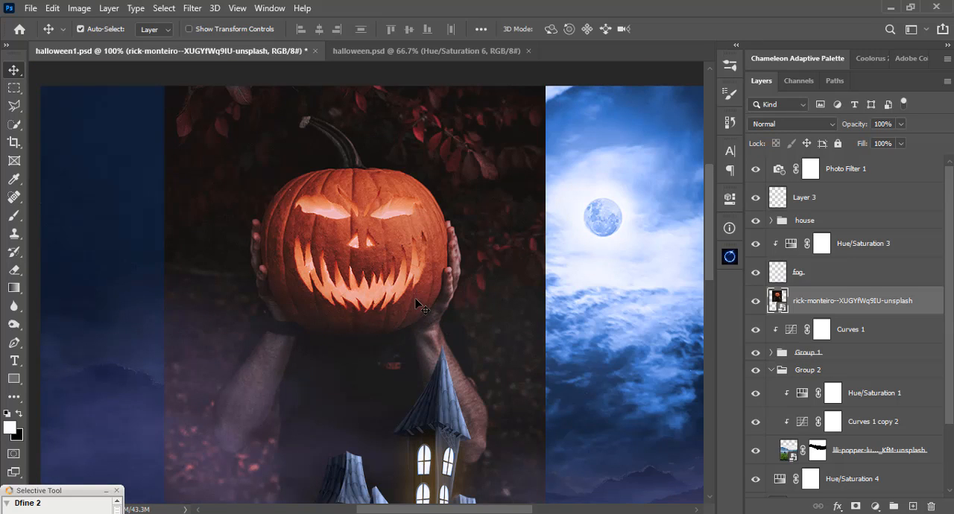
{"action": "key", "text": "p"}
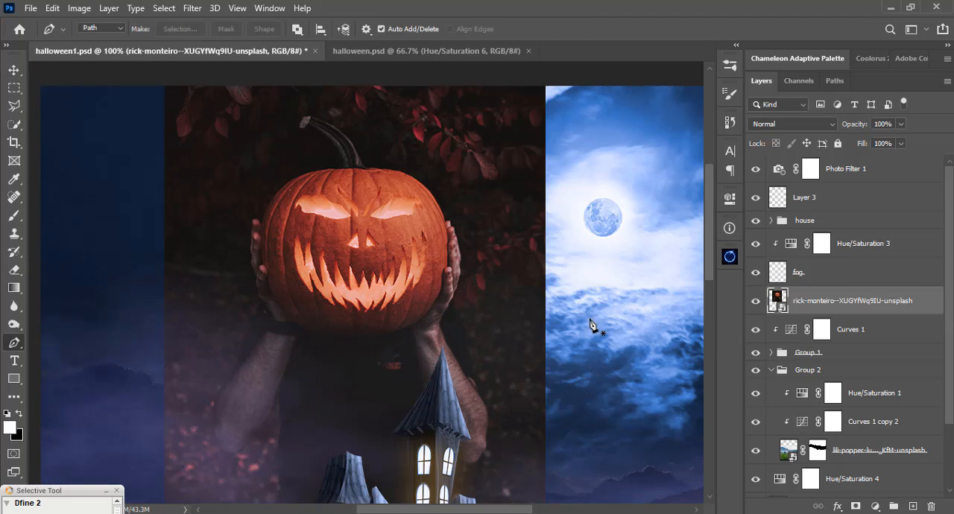
{"action": "left_click", "coordinate": [297, 178]}
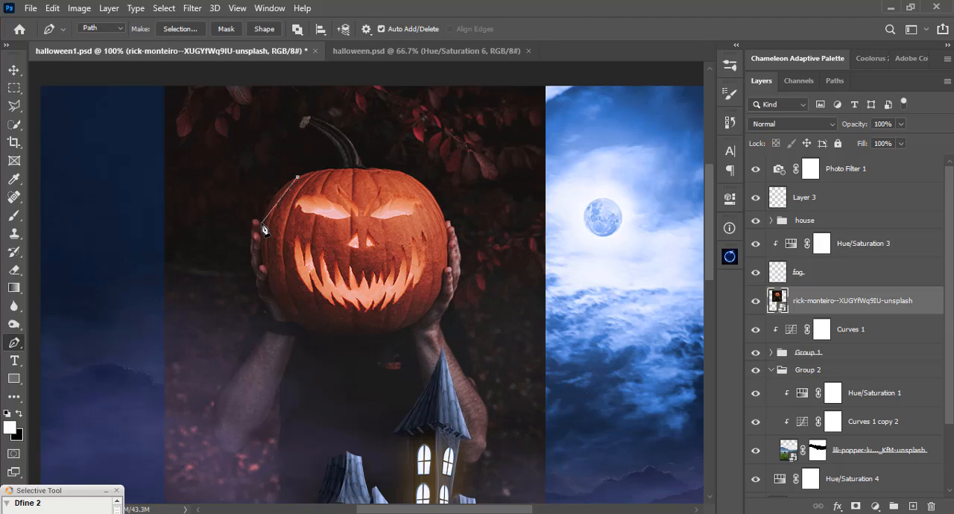
{"action": "left_click_drag", "start_coordinate": [263, 222], "coordinate": [256, 258]}
{"action": "left_click", "coordinate": [283, 317]}
{"action": "left_click_drag", "start_coordinate": [317, 337], "coordinate": [331, 341]}
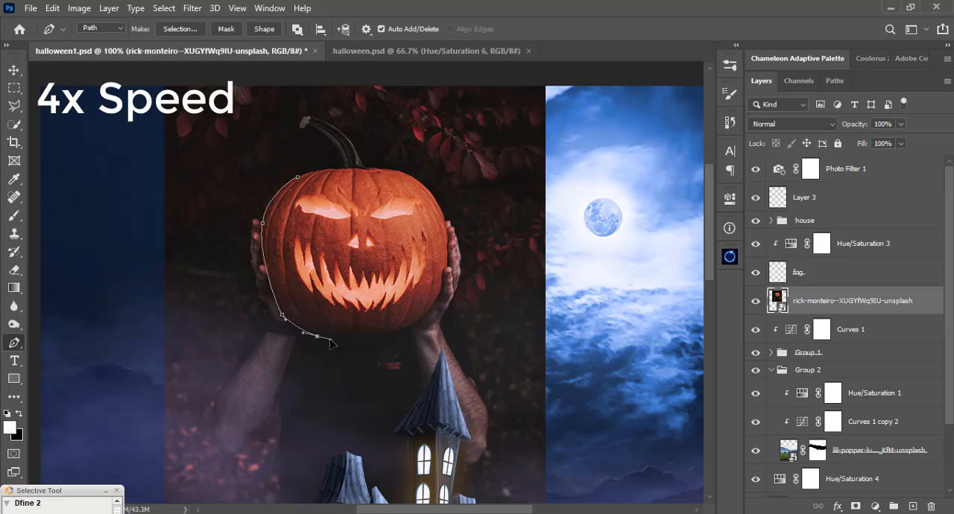
{"action": "left_click", "coordinate": [372, 337]}
{"action": "left_click", "coordinate": [399, 330]}
{"action": "left_click", "coordinate": [425, 318]}
{"action": "left_click", "coordinate": [440, 292]}
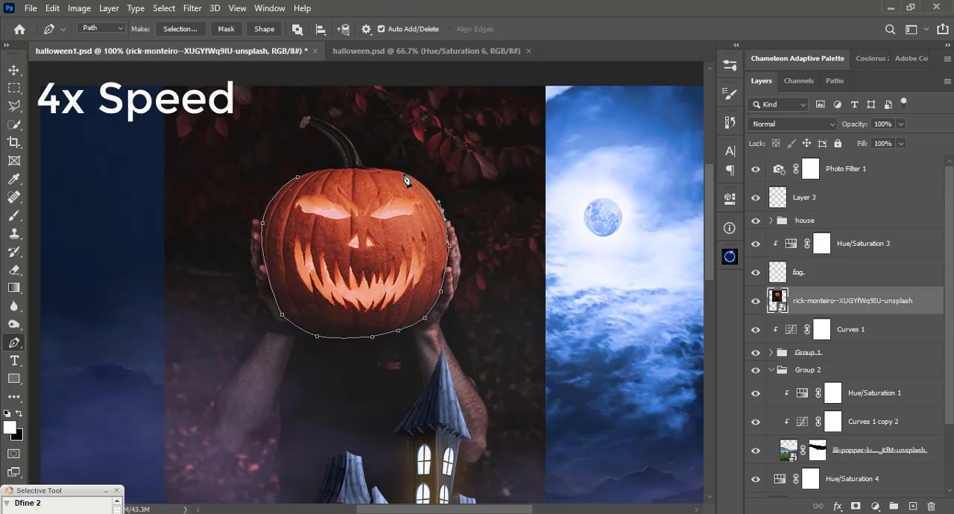
Continue the pen path over the pumpkin's upper right edge and around the tip of its stem.
{"action": "left_click_drag", "start_coordinate": [404, 174], "coordinate": [361, 148]}
{"action": "left_click_drag", "start_coordinate": [362, 149], "coordinate": [377, 219]}
{"action": "mouse_move", "coordinate": [327, 188]}
{"action": "left_mouse_down"}
{"action": "mouse_move", "coordinate": [283, 187]}
{"action": "mouse_move", "coordinate": [312, 189]}
{"action": "left_mouse_up"}
{"action": "key", "text": "ctrl+z"}
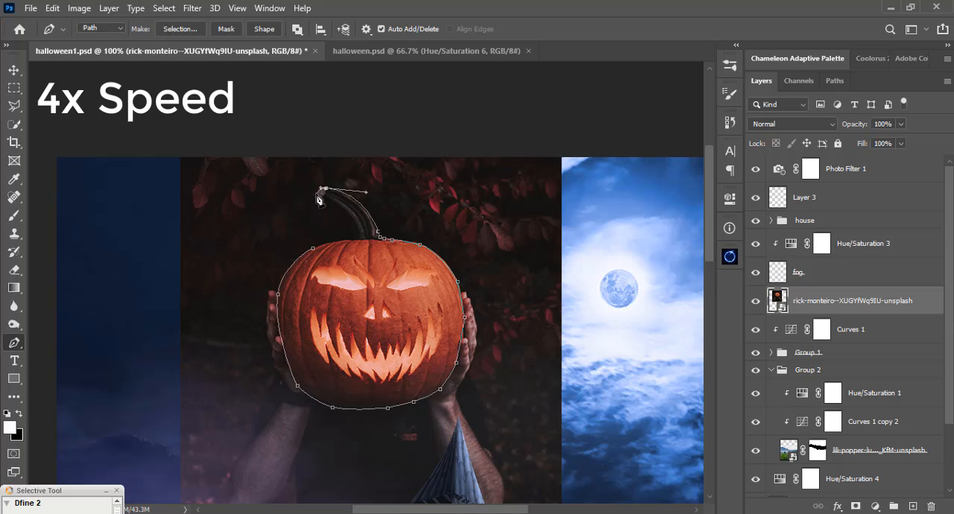
Finish the path down the stem to close the pumpkin outline and refine its curve along the left side and bottom.
{"action": "left_click_drag", "start_coordinate": [358, 240], "coordinate": [361, 266]}
{"action": "left_click_drag", "start_coordinate": [283, 348], "coordinate": [279, 351]}
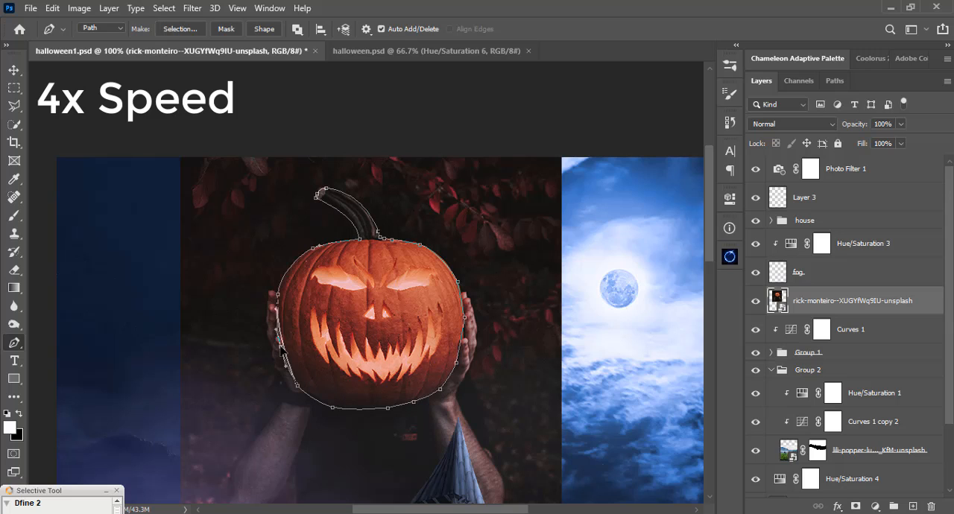
{"action": "left_click_drag", "start_coordinate": [333, 408], "coordinate": [336, 409]}
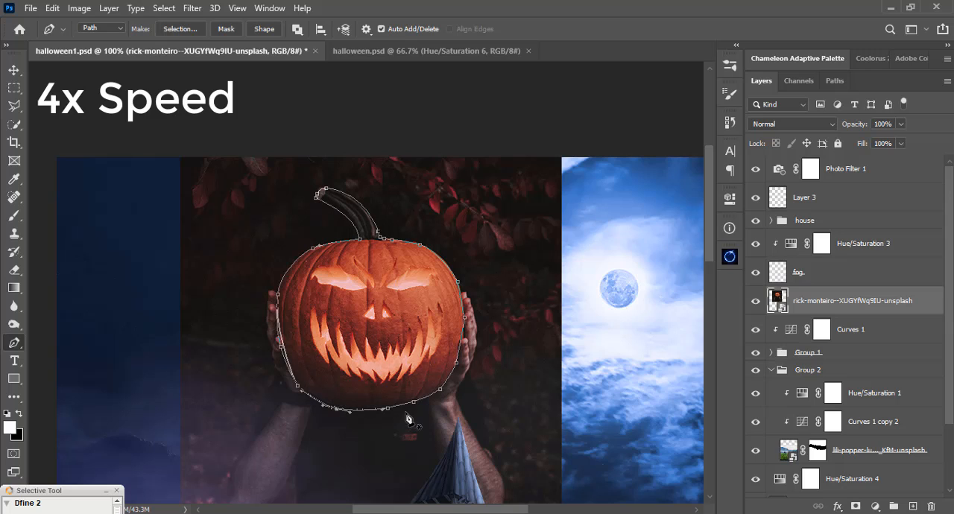
Finish the pumpkin path's lower edge, convert it to a selection and mask the photo so only the pumpkin remains.
{"action": "left_click", "coordinate": [414, 403], "text": "ctrl"}
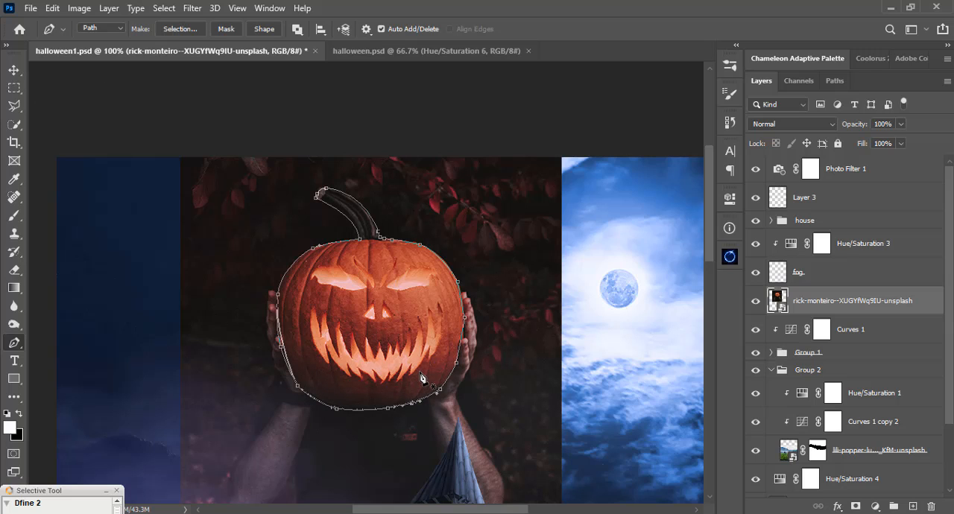
{"action": "key", "text": "ctrl+Return"}
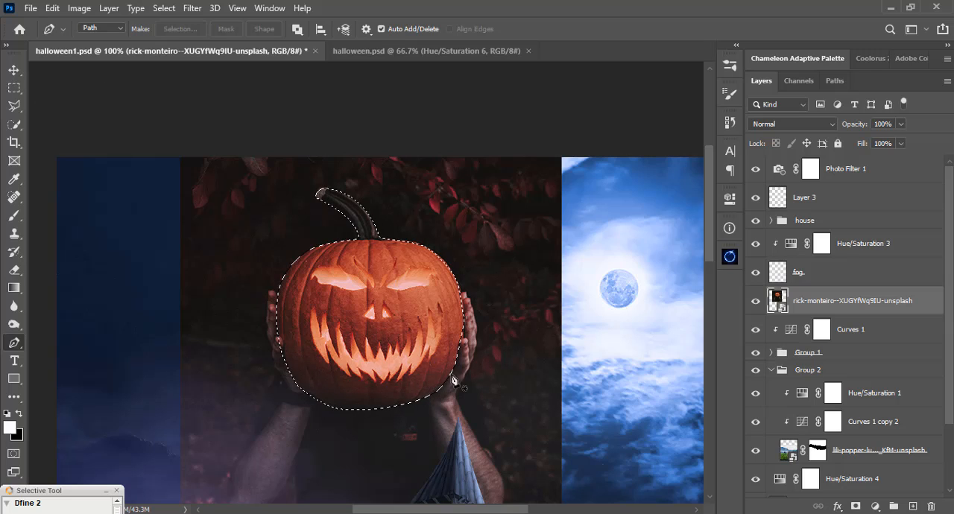
{"action": "left_click", "coordinate": [857, 507]}
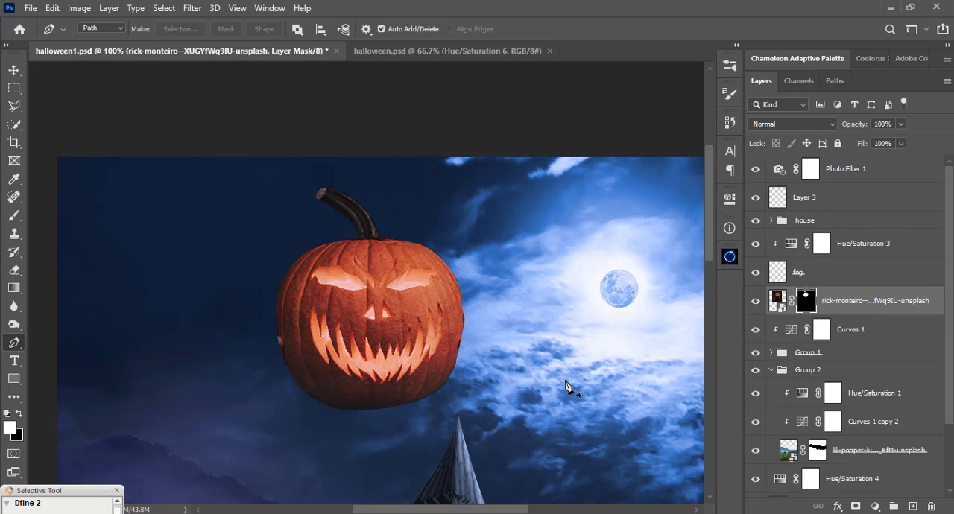
Touch up the pumpkin mask's right edge with a 31 px brush at 95% hardness and 100% opacity, undoing the unwanted changes.
{"action": "scroll", "coordinate": [525, 402], "scroll_direction": "down", "scroll_amount": 3}
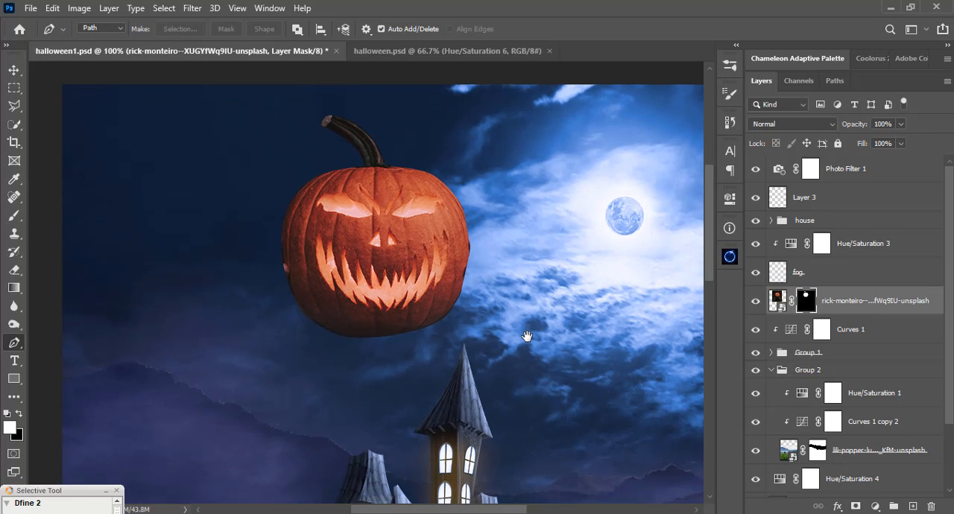
{"action": "key", "text": "b"}
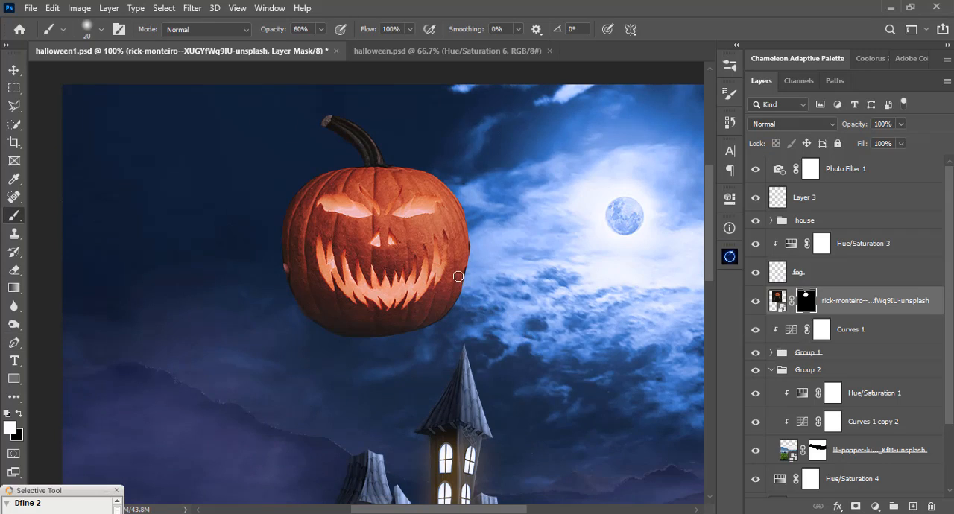
{"action": "right_click", "coordinate": [462, 226]}
{"action": "left_click_drag", "start_coordinate": [553, 176], "coordinate": [616, 183]}
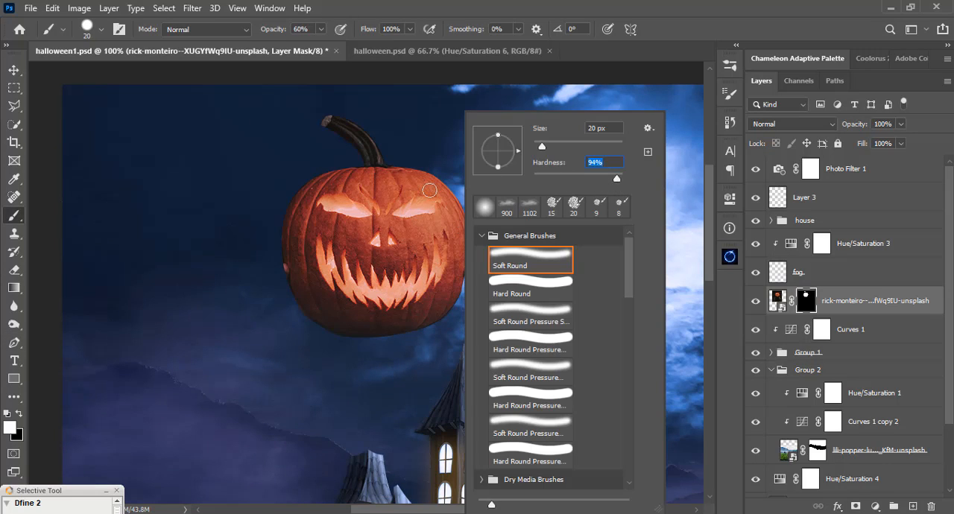
{"action": "left_click_drag", "start_coordinate": [542, 147], "coordinate": [547, 145]}
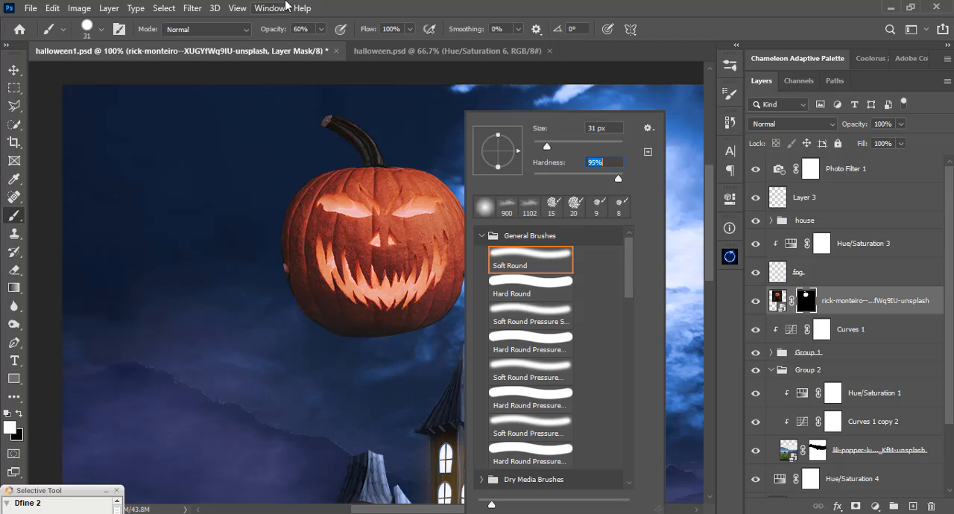
{"action": "left_click", "coordinate": [320, 29]}
{"action": "left_click_drag", "start_coordinate": [324, 45], "coordinate": [462, 7]}
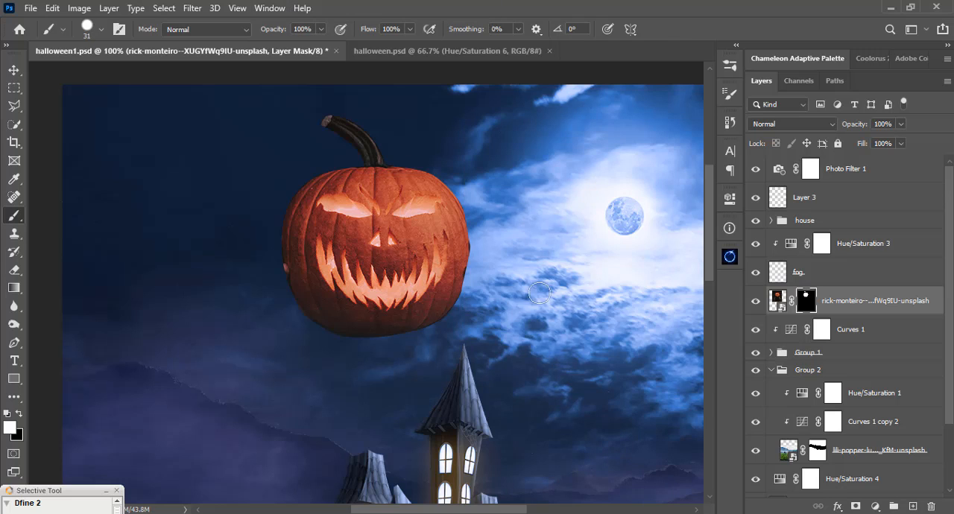
{"action": "left_click_drag", "start_coordinate": [481, 246], "coordinate": [496, 259]}
{"action": "key", "text": "x"}
{"action": "key", "text": "ctrl+z"}
{"action": "key", "text": "ctrl+z"}
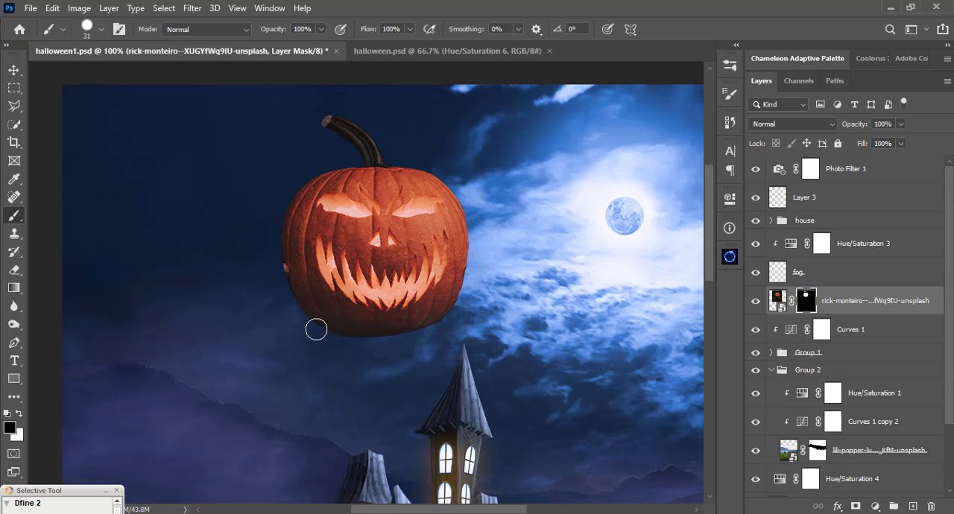
Add a new layer above the pumpkin photo and clip it to the pumpkin.
{"action": "left_click", "coordinate": [912, 506]}
{"action": "key", "text": "x"}
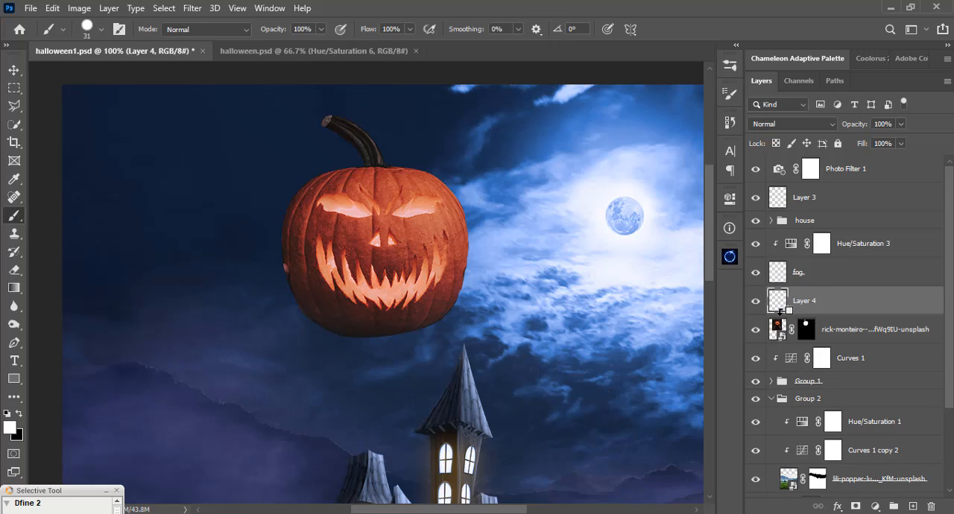
{"action": "left_click", "coordinate": [781, 314], "text": "alt"}
Retouch the finger remnants on the pumpkin's edges with a 17 px Clone Stamp on the clipped layer.
{"action": "key", "text": "s"}
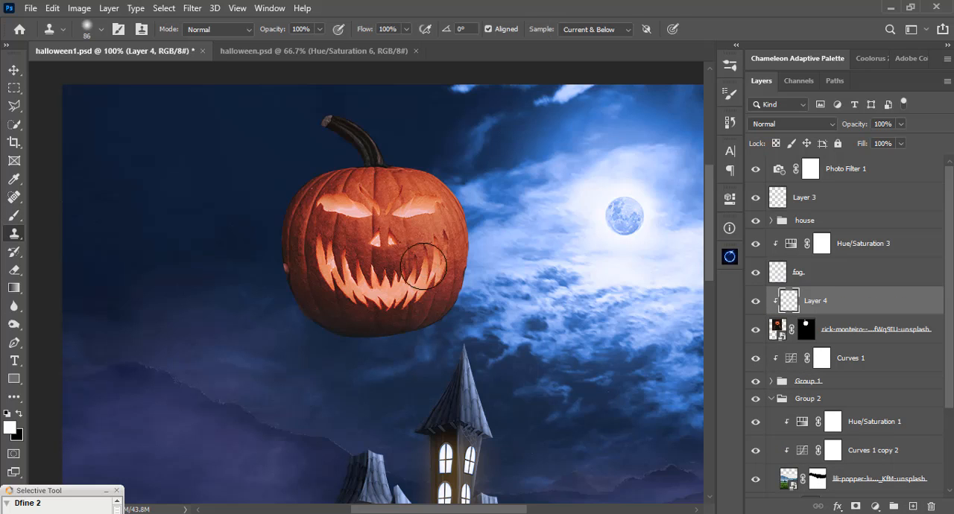
{"action": "right_click", "coordinate": [309, 251]}
{"action": "left_click_drag", "start_coordinate": [421, 148], "coordinate": [395, 146]}
{"action": "left_click", "coordinate": [436, 3]}
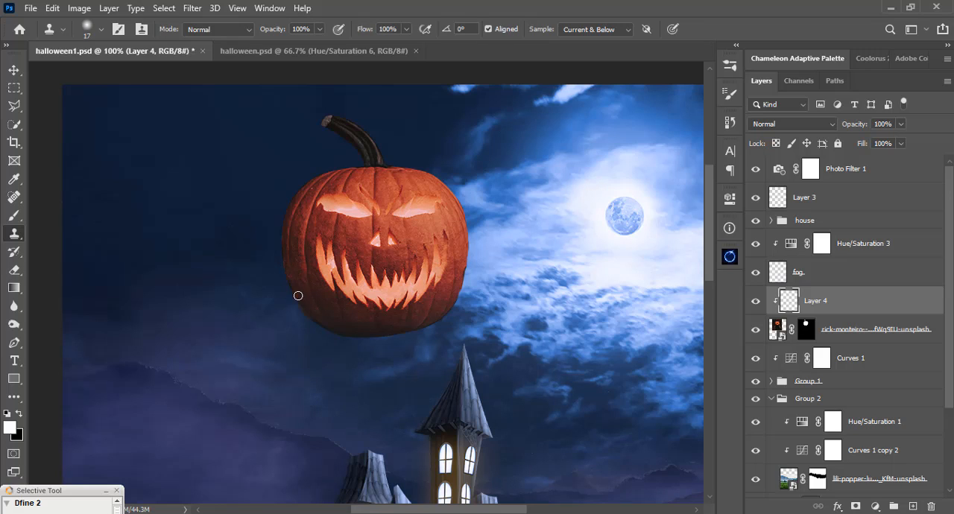
{"action": "left_click", "coordinate": [454, 285], "text": "alt"}
Combine the pumpkin photo and its clipped retouching layer into one smart object.
{"action": "key", "text": "v"}
{"action": "key", "text": "alt+v"}
{"action": "left_click", "coordinate": [613, 3]}
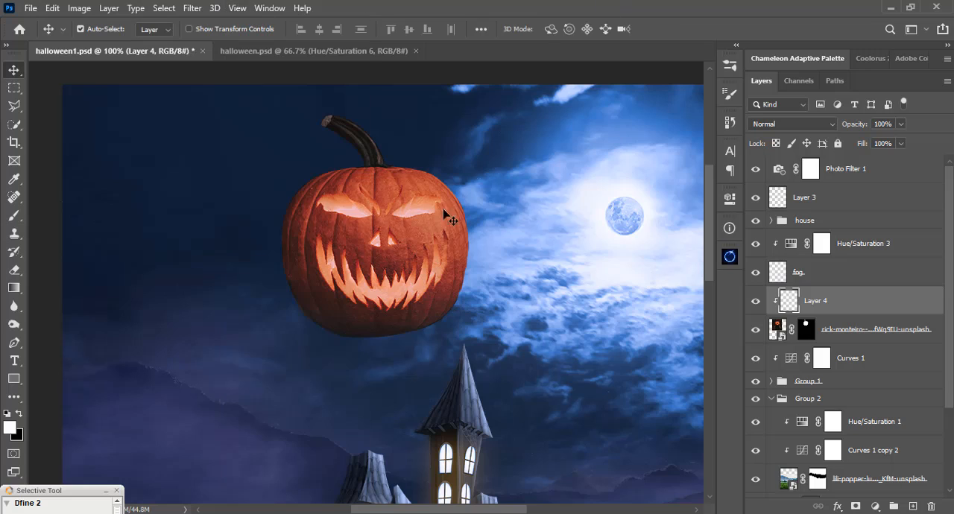
{"action": "left_click", "coordinate": [372, 243]}
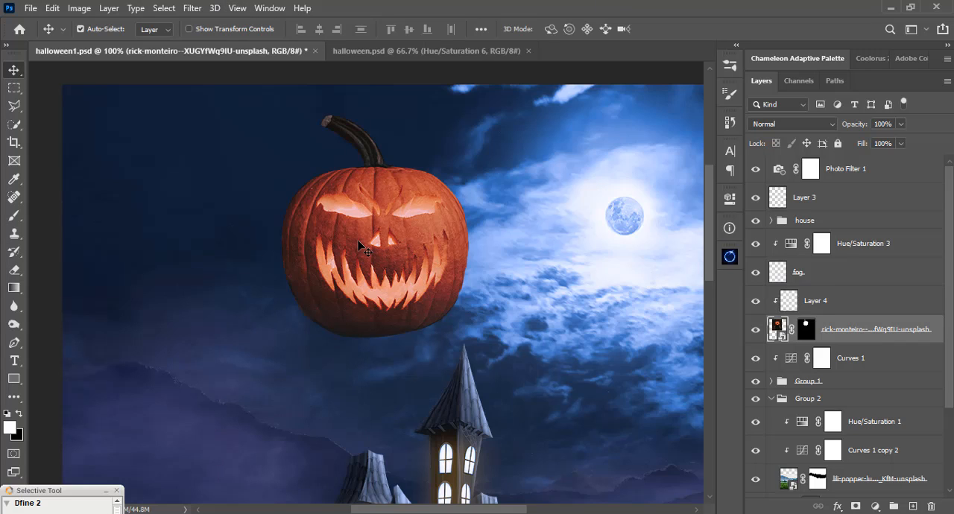
{"action": "left_click", "coordinate": [829, 302], "text": "ctrl"}
{"action": "right_click", "coordinate": [828, 302]}
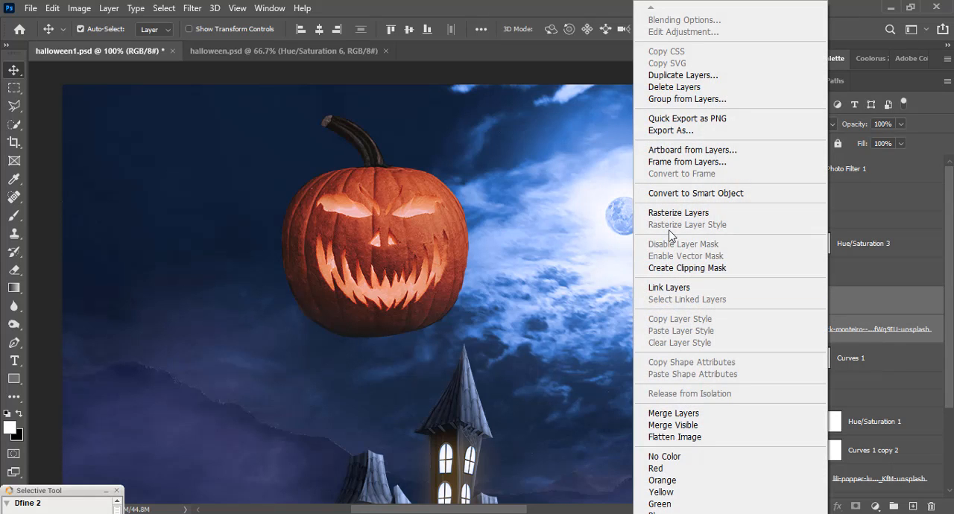
{"action": "left_click", "coordinate": [670, 194]}
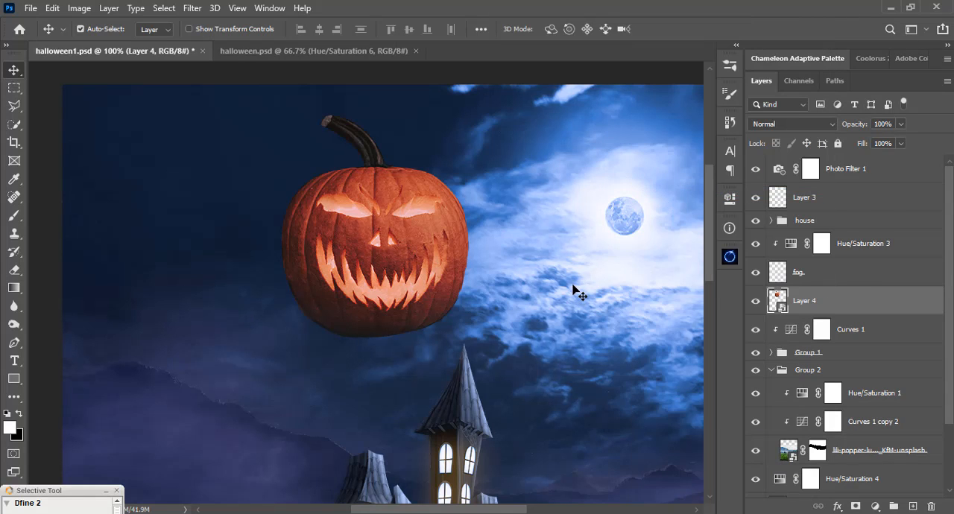
Scale the pumpkin to 20.65%, place it on top of the house's left tower and rotate it -4.5°.
{"action": "key", "text": "ctrl+minus"}
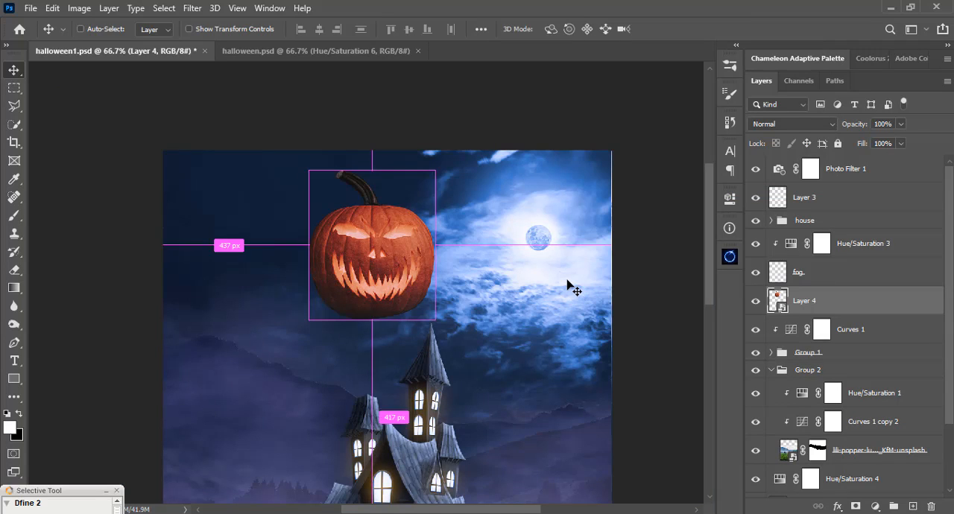
{"action": "key", "text": "ctrl+t"}
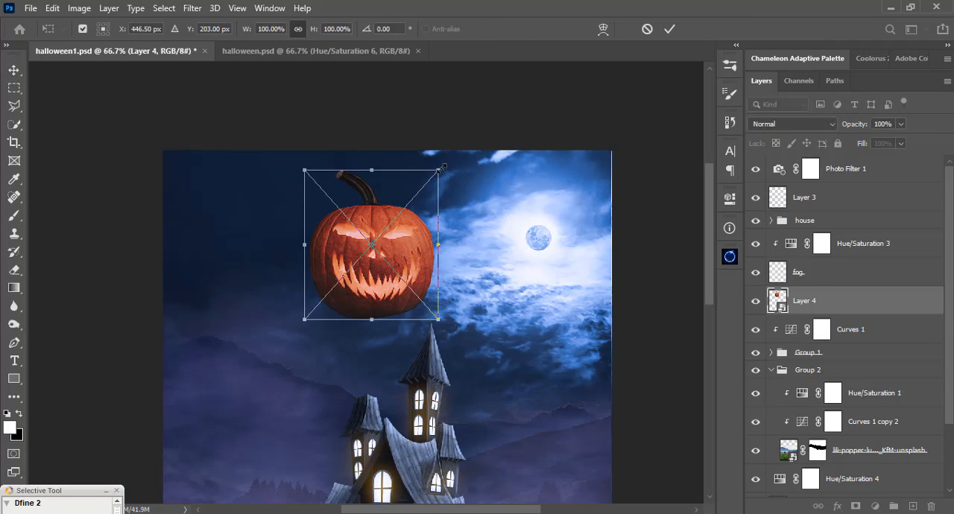
{"action": "left_click_drag", "start_coordinate": [442, 168], "coordinate": [398, 246]}
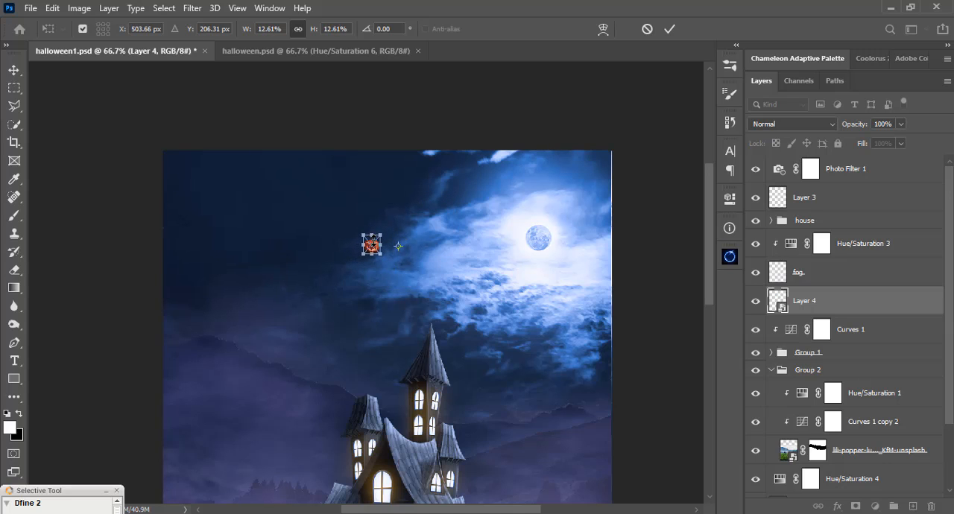
{"action": "key", "text": "ctrl+plus"}
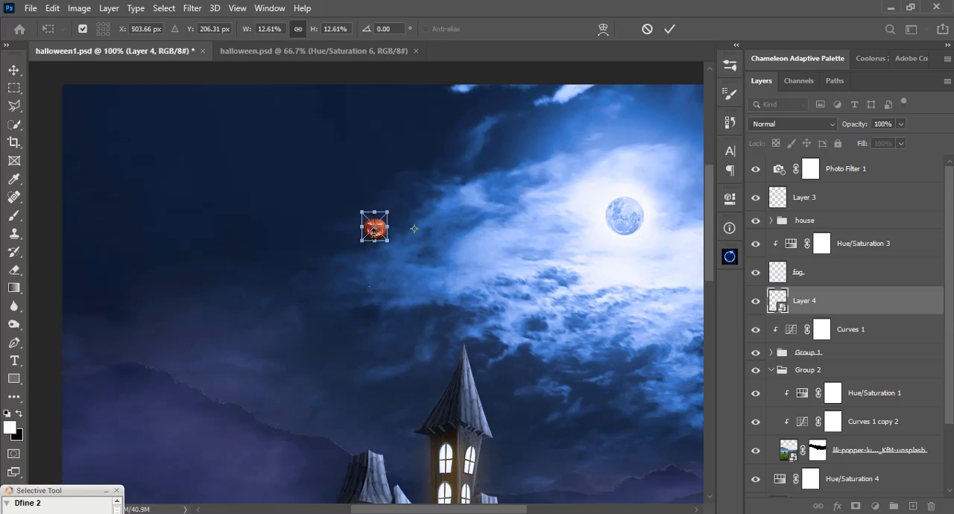
{"action": "mouse_move", "coordinate": [388, 246]}
{"action": "left_mouse_down"}
{"action": "mouse_move", "coordinate": [398, 258]}
{"action": "mouse_move", "coordinate": [383, 235]}
{"action": "mouse_move", "coordinate": [390, 198]}
{"action": "mouse_move", "coordinate": [370, 214]}
{"action": "mouse_move", "coordinate": [392, 216]}
{"action": "mouse_move", "coordinate": [394, 228]}
{"action": "mouse_move", "coordinate": [366, 226]}
{"action": "mouse_move", "coordinate": [403, 186]}
{"action": "left_mouse_up"}
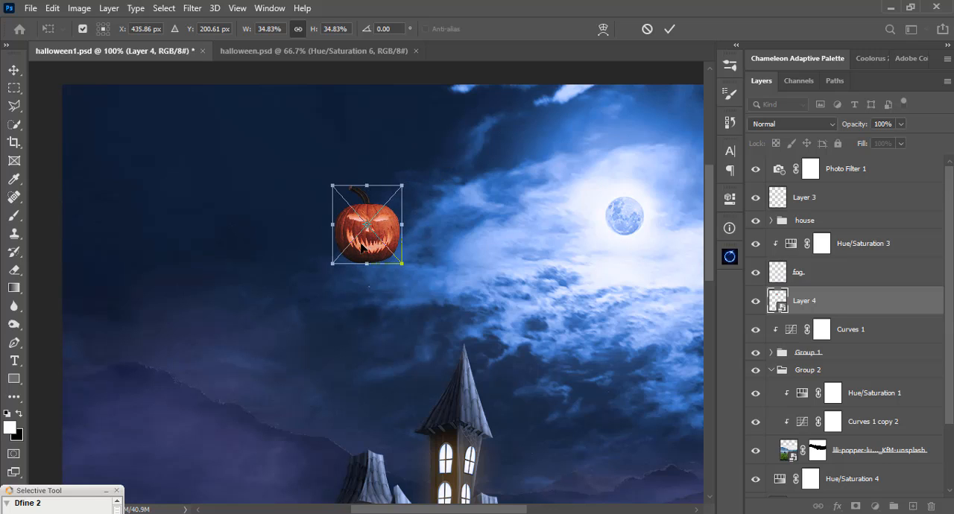
{"action": "left_click_drag", "start_coordinate": [366, 257], "coordinate": [363, 402]}
{"action": "left_click_drag", "start_coordinate": [358, 272], "coordinate": [353, 179]}
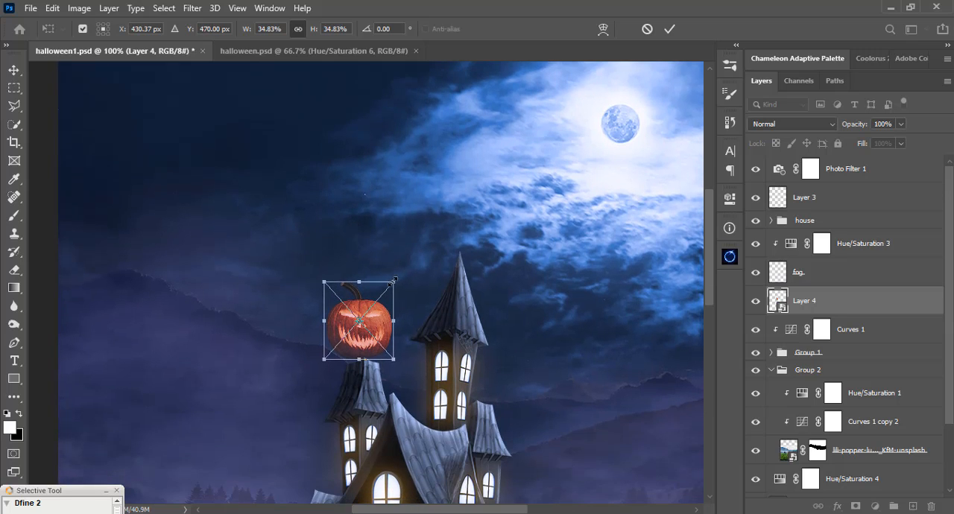
{"action": "left_click_drag", "start_coordinate": [394, 280], "coordinate": [374, 346]}
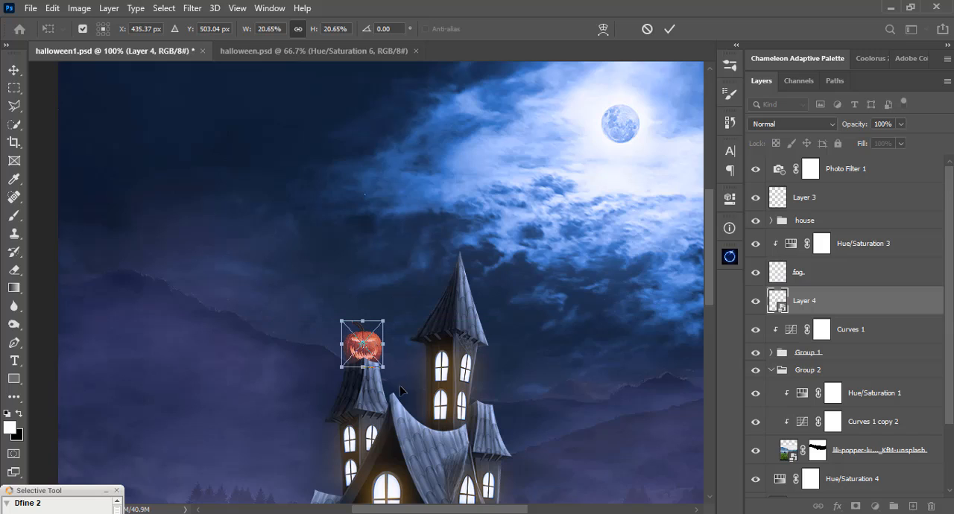
{"action": "left_click_drag", "start_coordinate": [401, 390], "coordinate": [405, 384]}
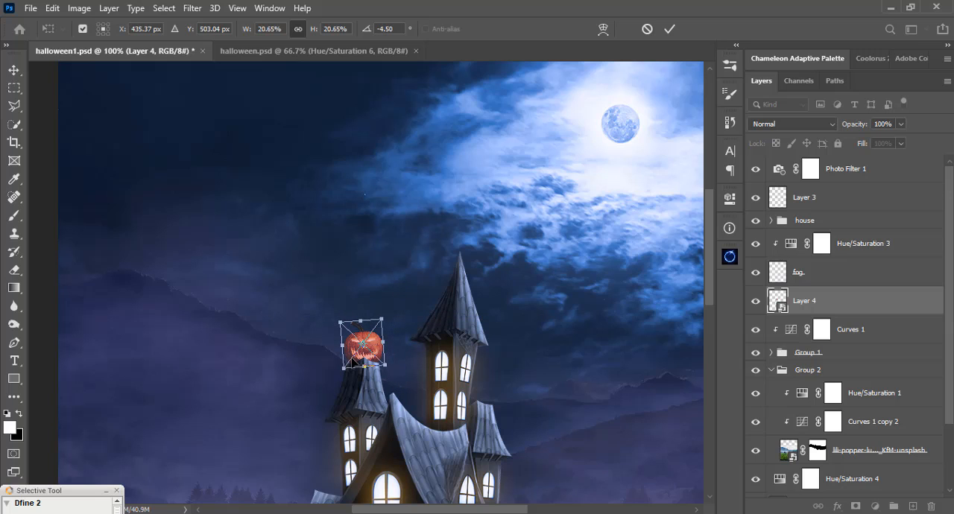
{"action": "key", "text": "Return"}
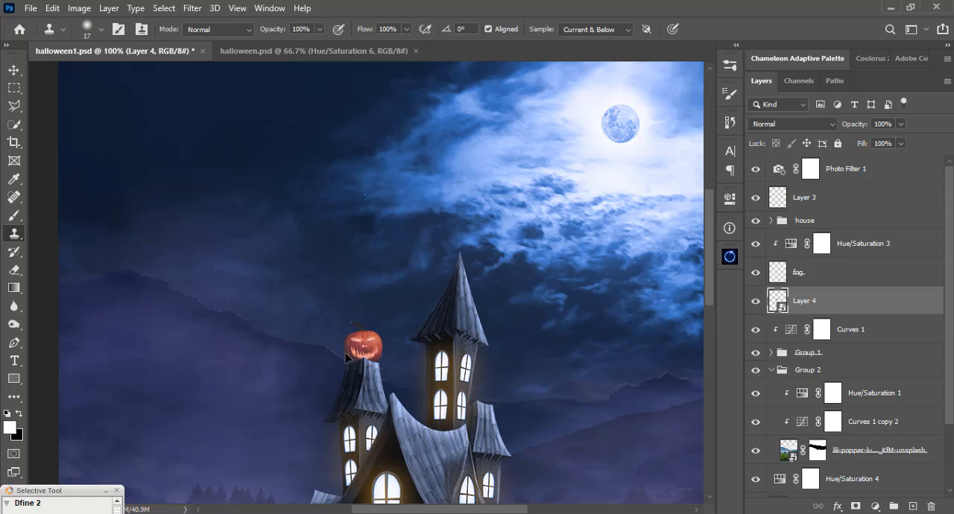
{"action": "key", "text": "v"}
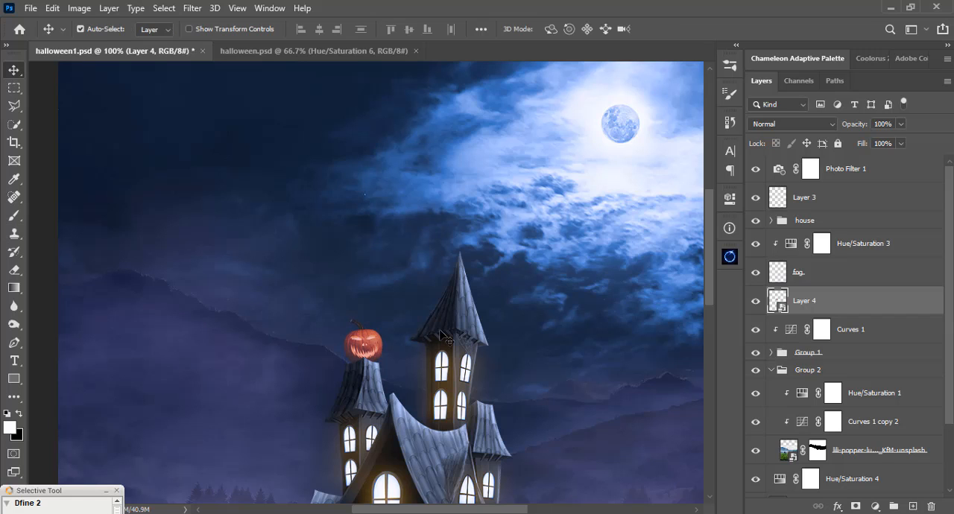
{"action": "key", "text": "ctrl+plus"}
{"action": "key", "text": "ctrl+plus"}
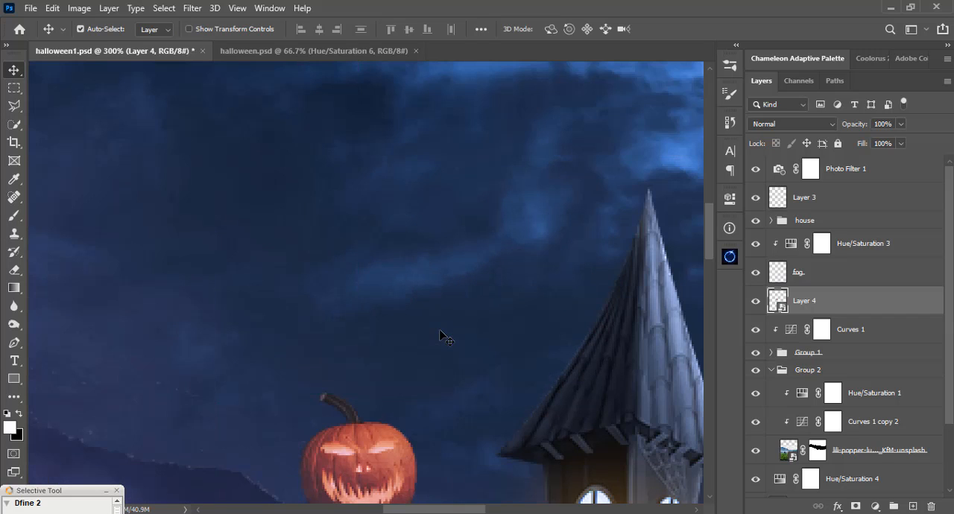
{"action": "left_click_drag", "start_coordinate": [457, 283], "coordinate": [461, 179]}
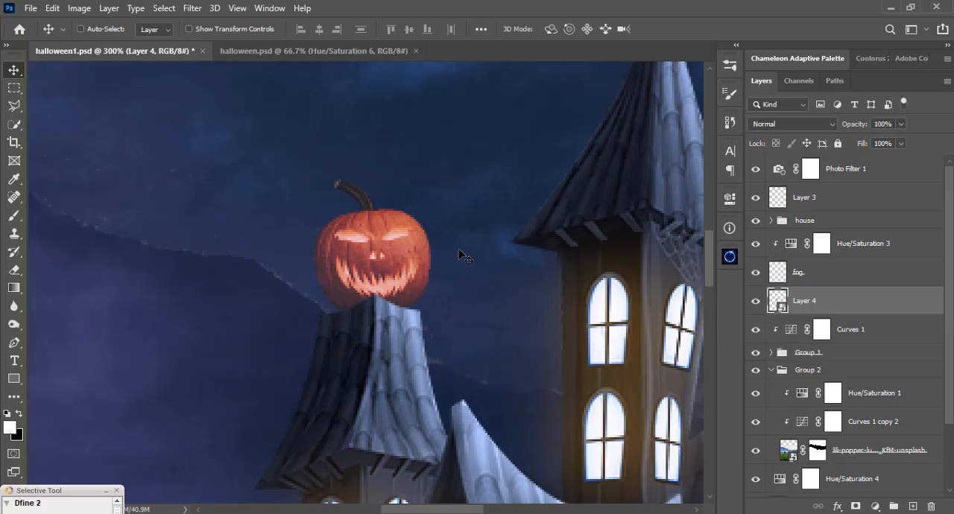
{"action": "key", "text": "ctrl+0"}
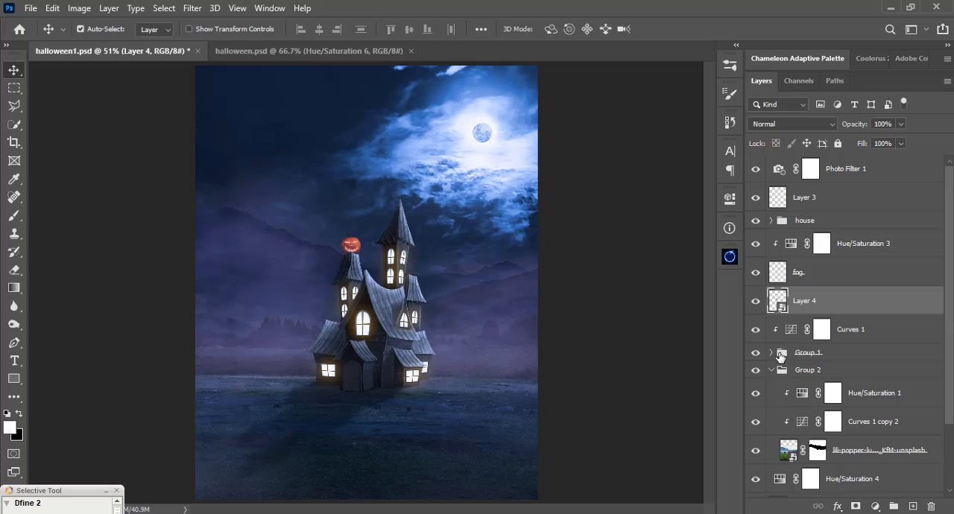
Add an Exposure adjustment clipped to the pumpkin with exposure set to -3.26.
{"action": "left_click", "coordinate": [875, 507]}
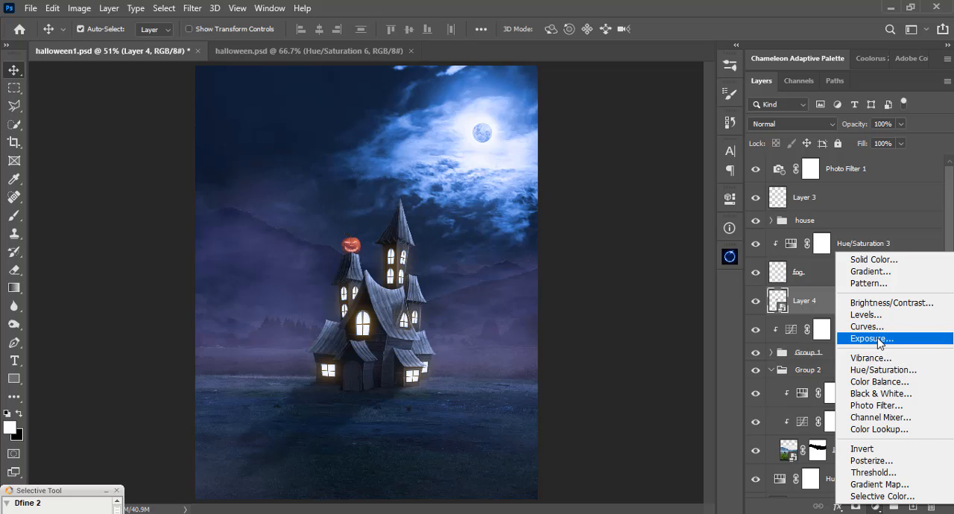
{"action": "left_click", "coordinate": [873, 338]}
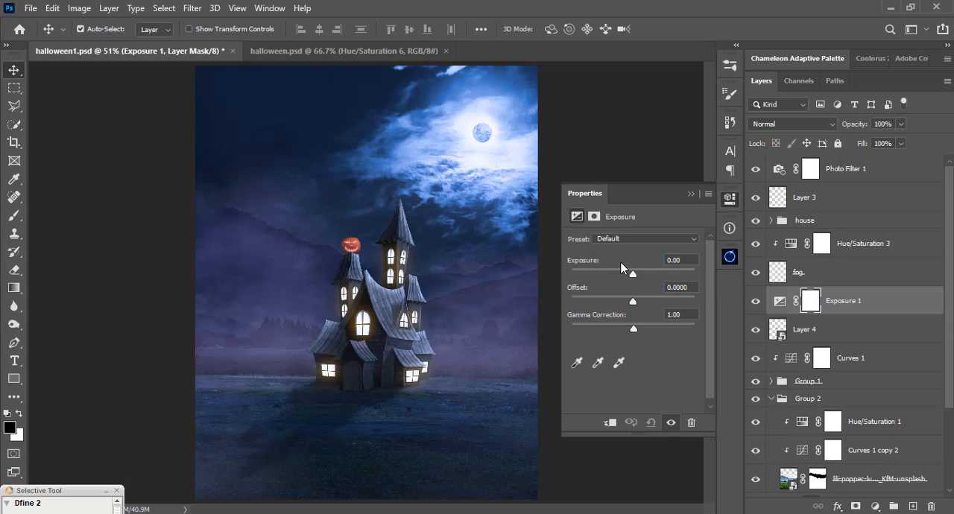
{"action": "left_click", "coordinate": [610, 422]}
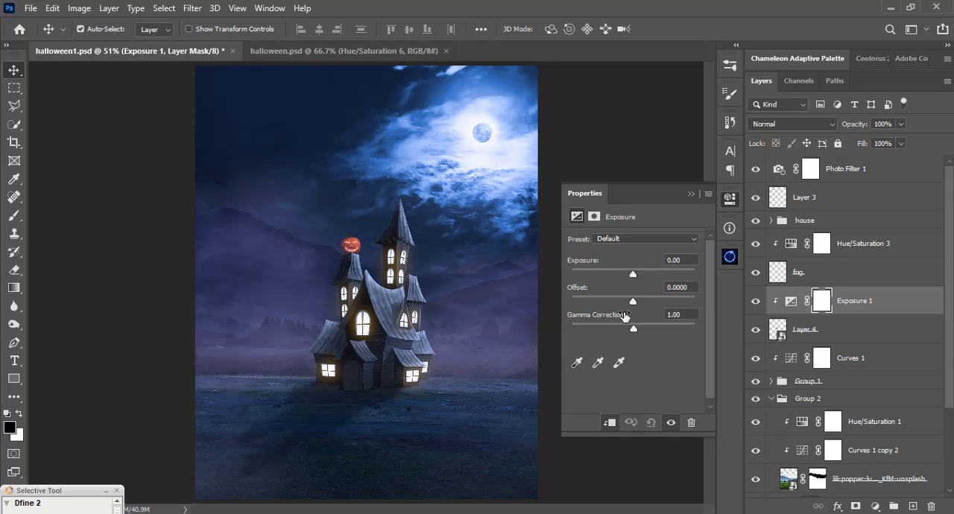
{"action": "left_click_drag", "start_coordinate": [624, 272], "coordinate": [605, 273]}
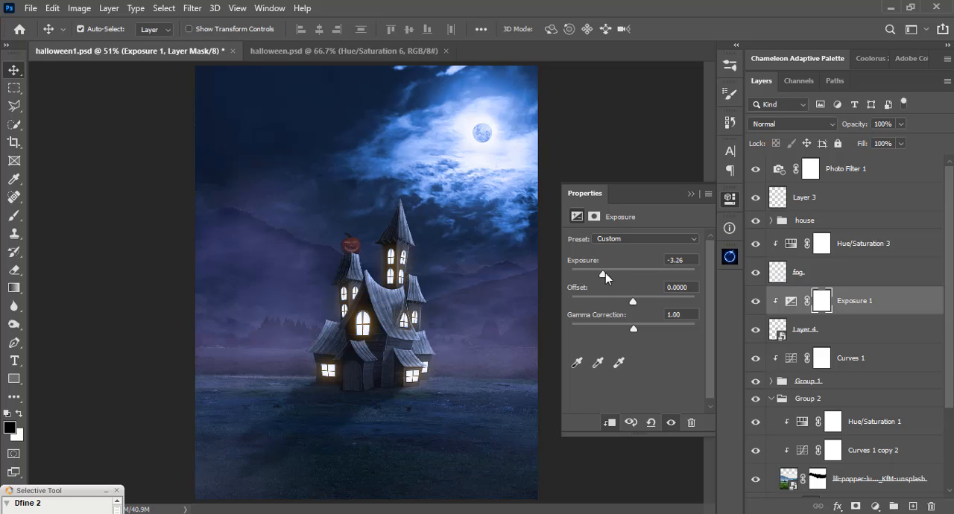
{"action": "left_click", "coordinate": [694, 191]}
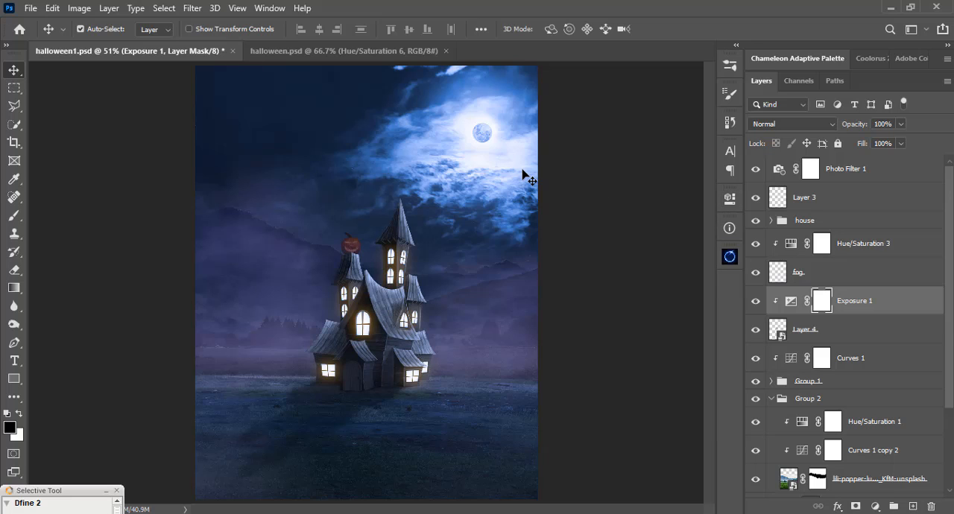
Invert the Exposure adjustment's mask to black to hide the darkening on the pumpkin.
{"action": "key", "text": "ctrl+i"}
{"action": "key", "text": "ctrl+plus"}
{"action": "key", "text": "ctrl+plus"}
{"action": "key", "text": "ctrl+plus"}
{"action": "key", "text": "ctrl+plus"}
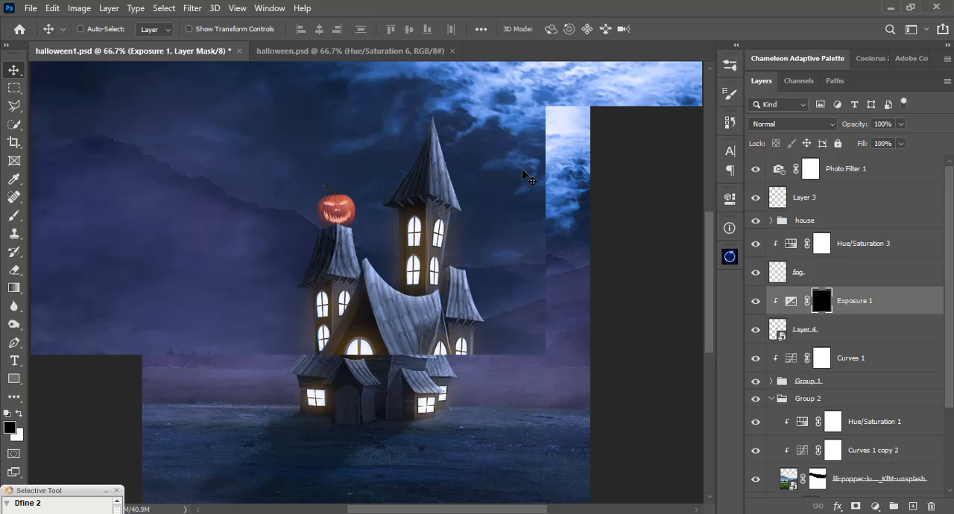
Paint white on the first Exposure mask with a 17 px brush at 0% hardness to darken the pumpkin.
{"action": "left_click_drag", "start_coordinate": [436, 149], "coordinate": [504, 263]}
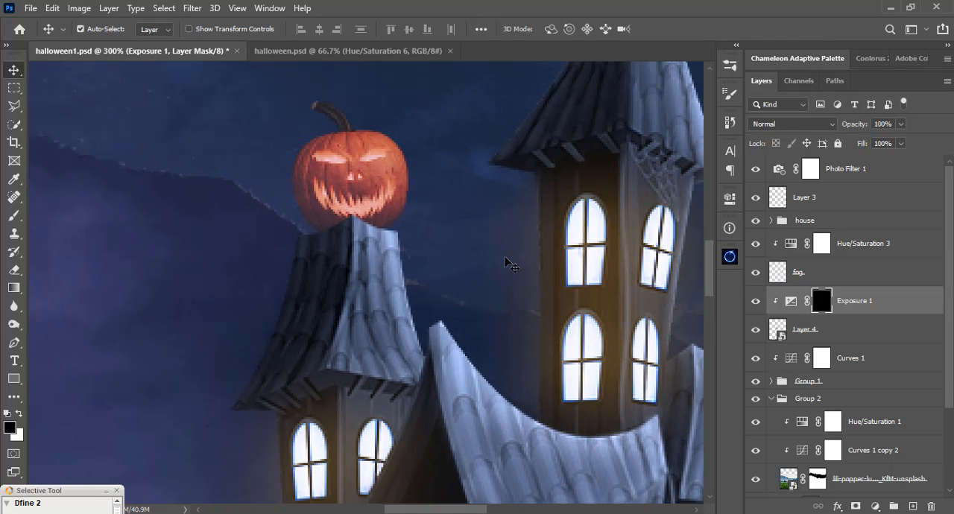
{"action": "key", "text": "b"}
{"action": "right_click", "coordinate": [363, 215]}
{"action": "left_click_drag", "start_coordinate": [444, 148], "coordinate": [440, 149]}
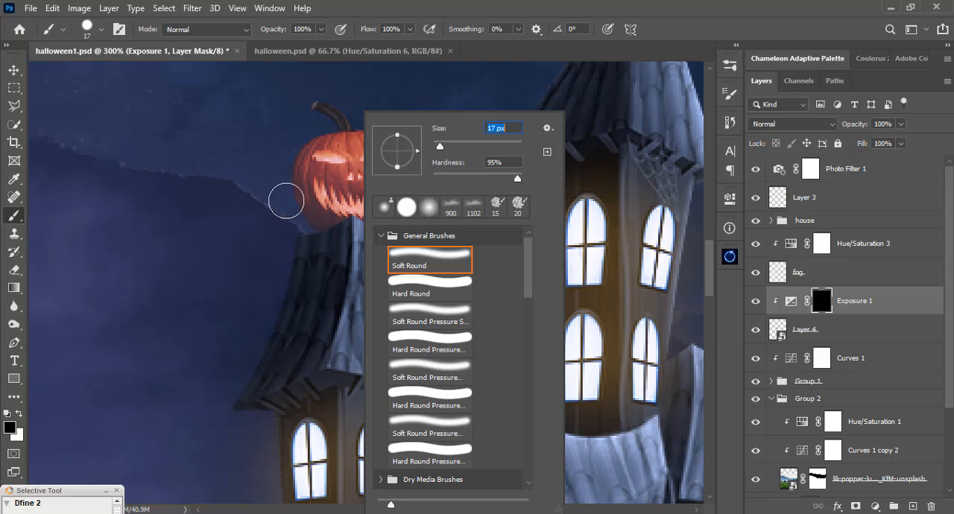
{"action": "left_click_drag", "start_coordinate": [516, 179], "coordinate": [341, 183]}
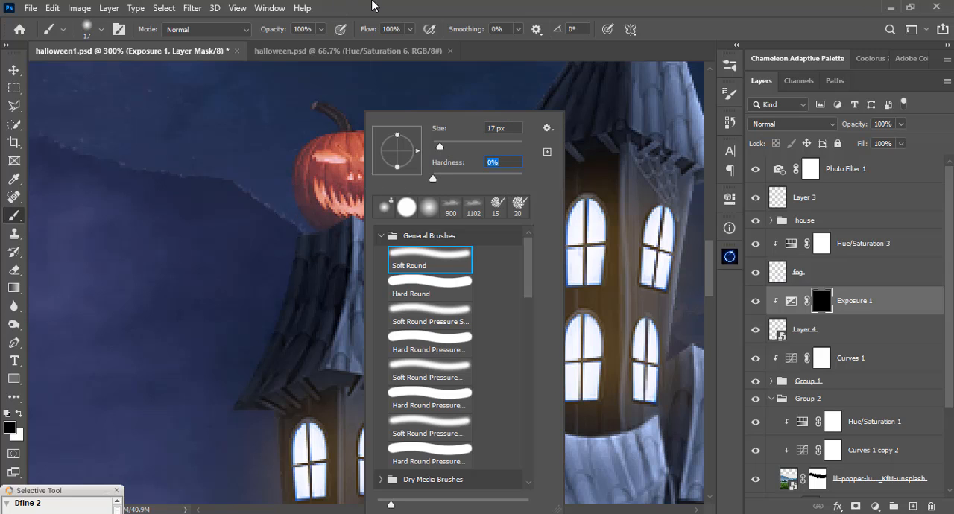
{"action": "key", "text": "Return"}
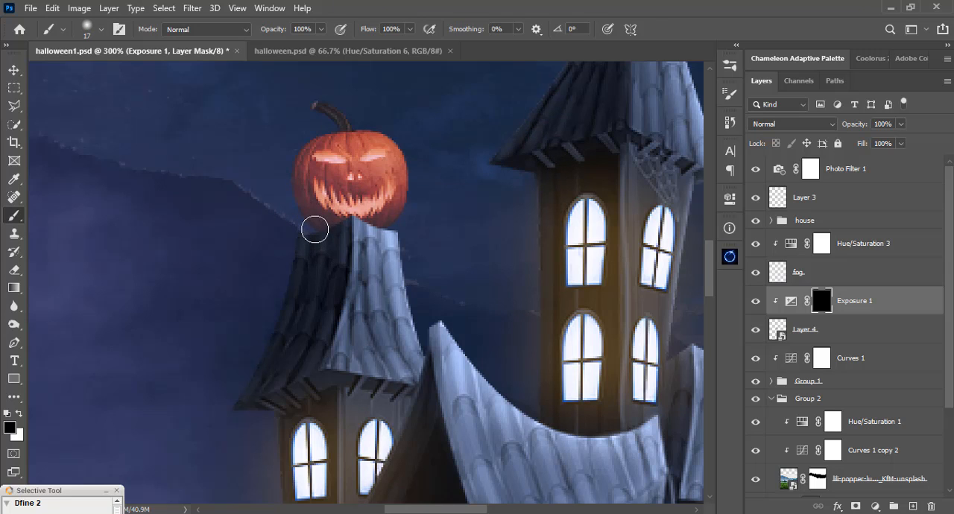
{"action": "key", "text": "x"}
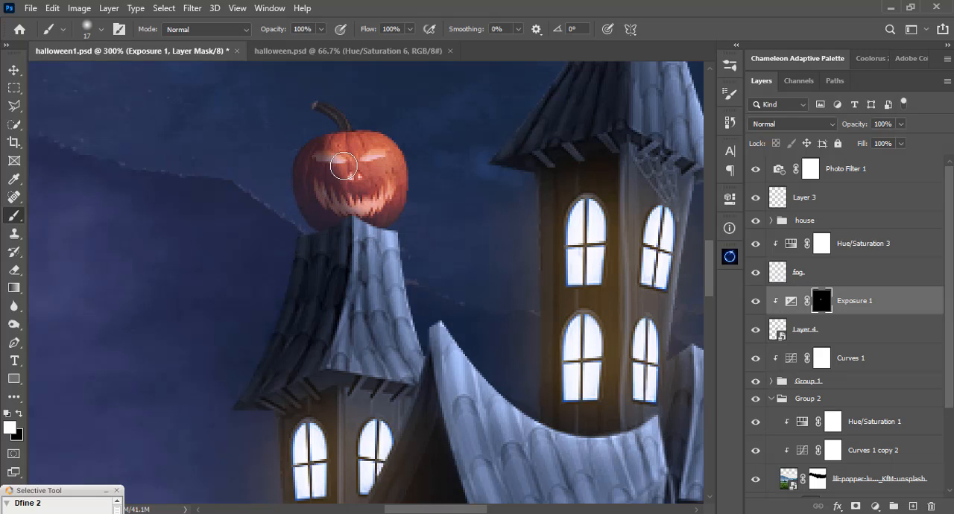
Build up the pumpkin's shading on the mask in white with a 39 px soft brush at 16% opacity.
{"action": "left_click_drag", "start_coordinate": [320, 35], "coordinate": [270, 48]}
{"action": "right_click", "coordinate": [348, 104]}
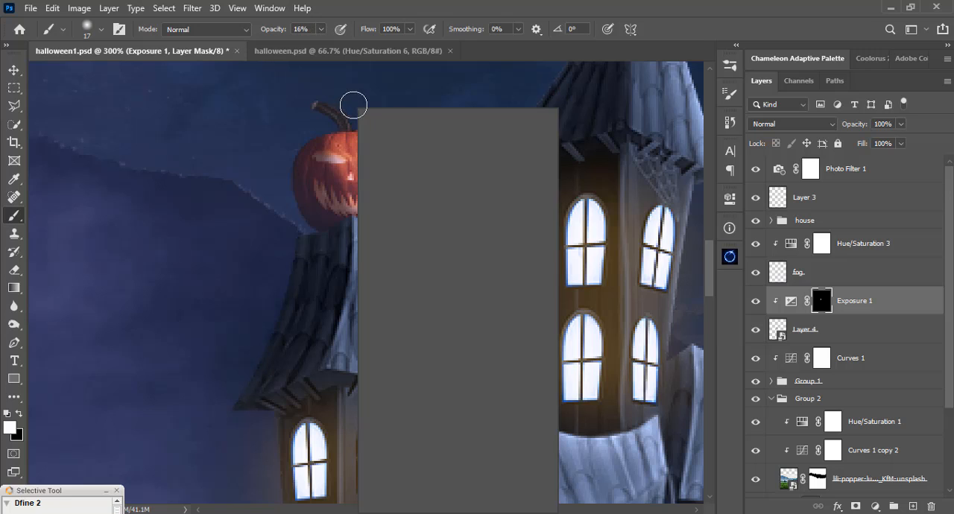
{"action": "left_click", "coordinate": [443, 144]}
{"action": "left_click", "coordinate": [445, 3]}
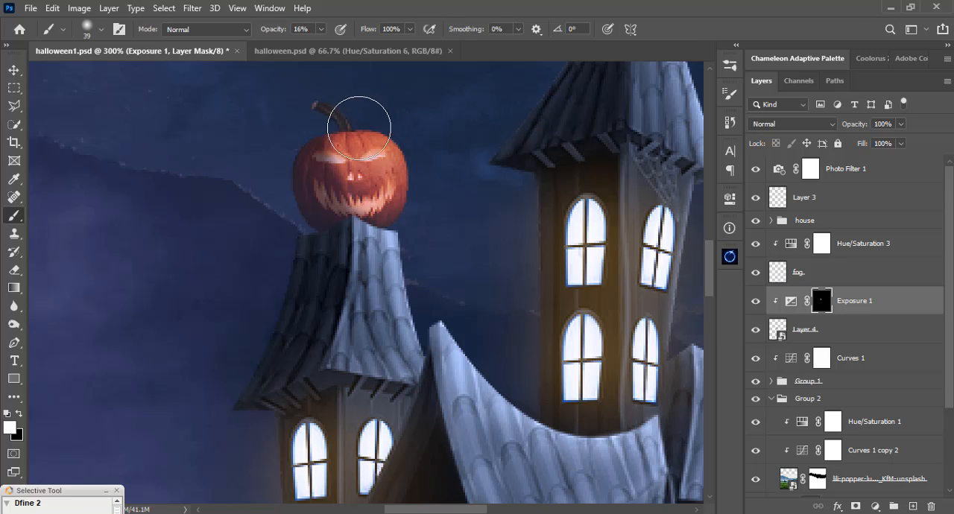
{"action": "left_click_drag", "start_coordinate": [382, 197], "coordinate": [384, 202]}
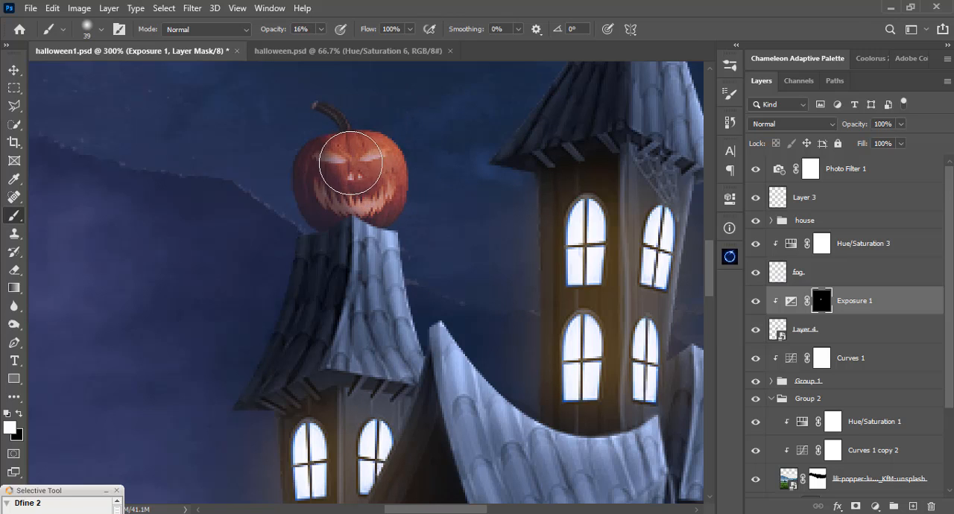
Paint black on the first Exposure mask at 16% opacity, reducing the brush to 29 px, to lighten the pumpkin's face.
{"action": "key", "text": "x"}
{"action": "mouse_move", "coordinate": [370, 169]}
{"action": "left_mouse_down"}
{"action": "mouse_move", "coordinate": [386, 191]}
{"action": "mouse_move", "coordinate": [395, 175]}
{"action": "mouse_move", "coordinate": [389, 197]}
{"action": "mouse_move", "coordinate": [338, 154]}
{"action": "mouse_move", "coordinate": [371, 200]}
{"action": "mouse_move", "coordinate": [343, 144]}
{"action": "mouse_move", "coordinate": [376, 172]}
{"action": "mouse_move", "coordinate": [341, 164]}
{"action": "mouse_move", "coordinate": [327, 136]}
{"action": "mouse_move", "coordinate": [364, 161]}
{"action": "mouse_move", "coordinate": [345, 156]}
{"action": "mouse_move", "coordinate": [373, 193]}
{"action": "mouse_move", "coordinate": [327, 149]}
{"action": "mouse_move", "coordinate": [387, 168]}
{"action": "left_mouse_up"}
{"action": "right_click", "coordinate": [423, 150]}
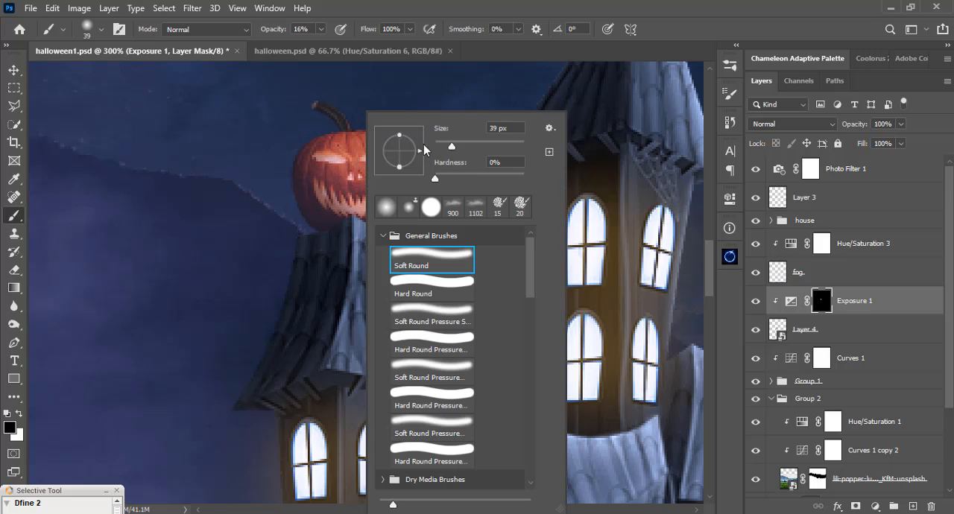
{"action": "left_click_drag", "start_coordinate": [448, 149], "coordinate": [447, 150]}
{"action": "left_click", "coordinate": [422, 4]}
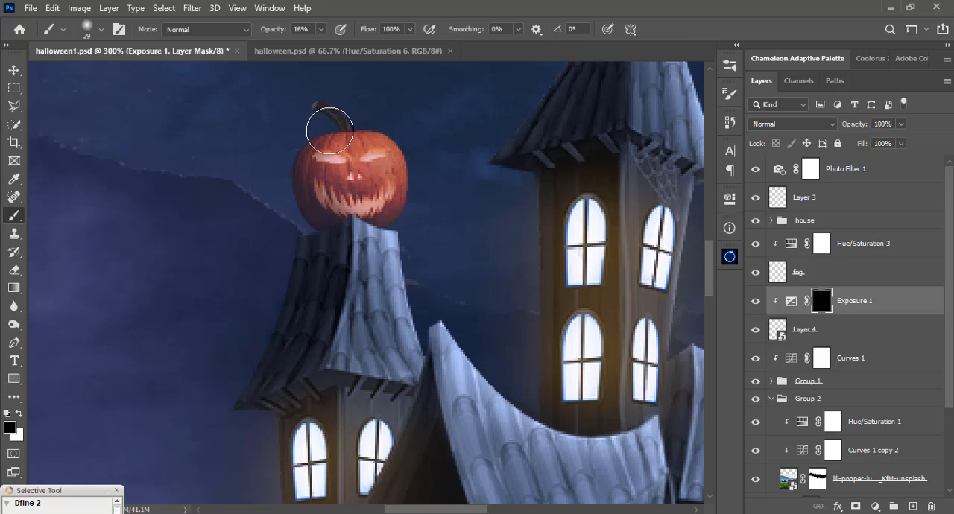
{"action": "mouse_move", "coordinate": [330, 160]}
{"action": "left_mouse_down"}
{"action": "mouse_move", "coordinate": [341, 194]}
{"action": "mouse_move", "coordinate": [322, 175]}
{"action": "mouse_move", "coordinate": [373, 213]}
{"action": "mouse_move", "coordinate": [323, 149]}
{"action": "mouse_move", "coordinate": [345, 176]}
{"action": "mouse_move", "coordinate": [344, 208]}
{"action": "mouse_move", "coordinate": [343, 189]}
{"action": "mouse_move", "coordinate": [328, 176]}
{"action": "mouse_move", "coordinate": [354, 198]}
{"action": "mouse_move", "coordinate": [339, 182]}
{"action": "mouse_move", "coordinate": [376, 198]}
{"action": "mouse_move", "coordinate": [338, 191]}
{"action": "mouse_move", "coordinate": [349, 209]}
{"action": "left_mouse_up"}
{"action": "left_click", "coordinate": [755, 301]}
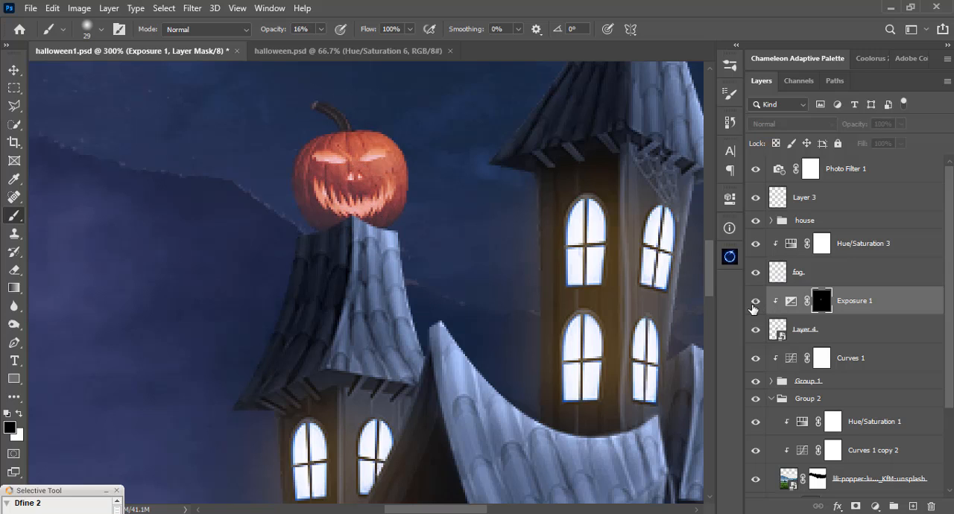
{"action": "left_click", "coordinate": [754, 302]}
{"action": "mouse_move", "coordinate": [383, 159]}
{"action": "left_mouse_down"}
{"action": "mouse_move", "coordinate": [365, 176]}
{"action": "mouse_move", "coordinate": [336, 171]}
{"action": "mouse_move", "coordinate": [330, 182]}
{"action": "mouse_move", "coordinate": [360, 210]}
{"action": "mouse_move", "coordinate": [338, 199]}
{"action": "mouse_move", "coordinate": [346, 192]}
{"action": "mouse_move", "coordinate": [331, 164]}
{"action": "mouse_move", "coordinate": [335, 196]}
{"action": "mouse_move", "coordinate": [364, 202]}
{"action": "left_mouse_up"}
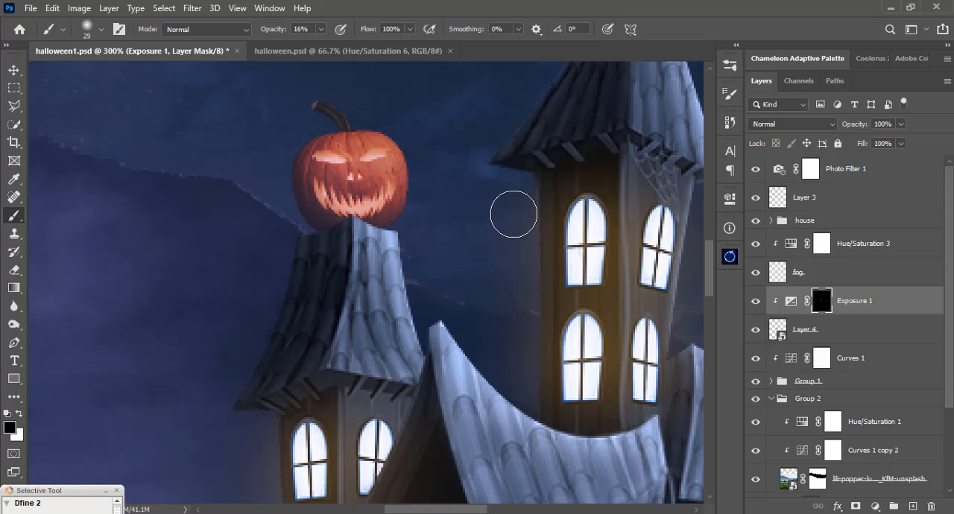
Add a second Exposure adjustment clipped to the pumpkin with exposure +3.41 and invert its mask to black.
{"action": "key", "text": "v"}
{"action": "left_click", "coordinate": [399, 186]}
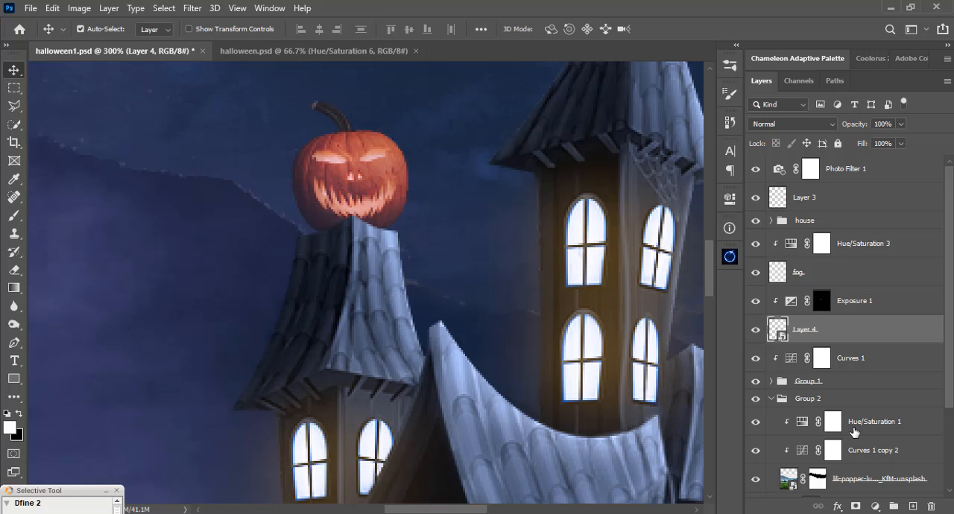
{"action": "left_click", "coordinate": [846, 306]}
{"action": "left_click", "coordinate": [875, 506]}
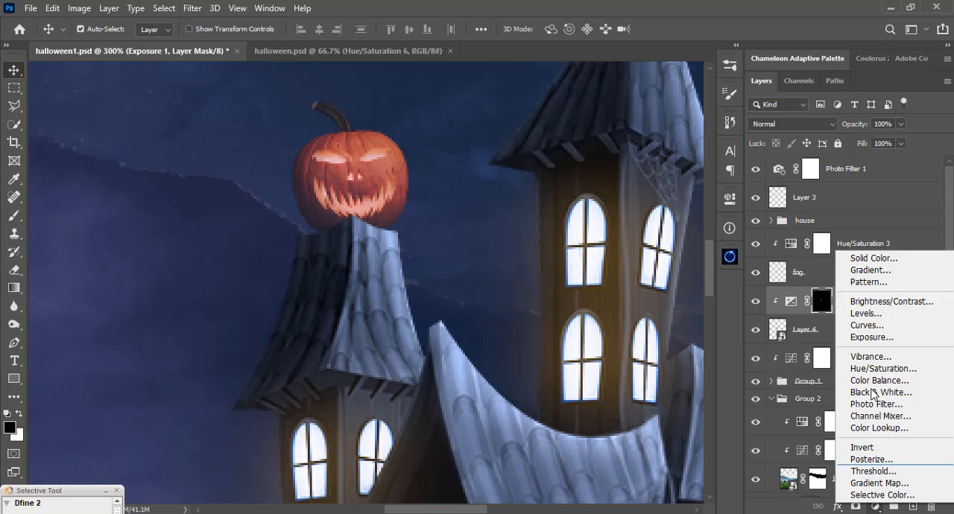
{"action": "left_click", "coordinate": [869, 337]}
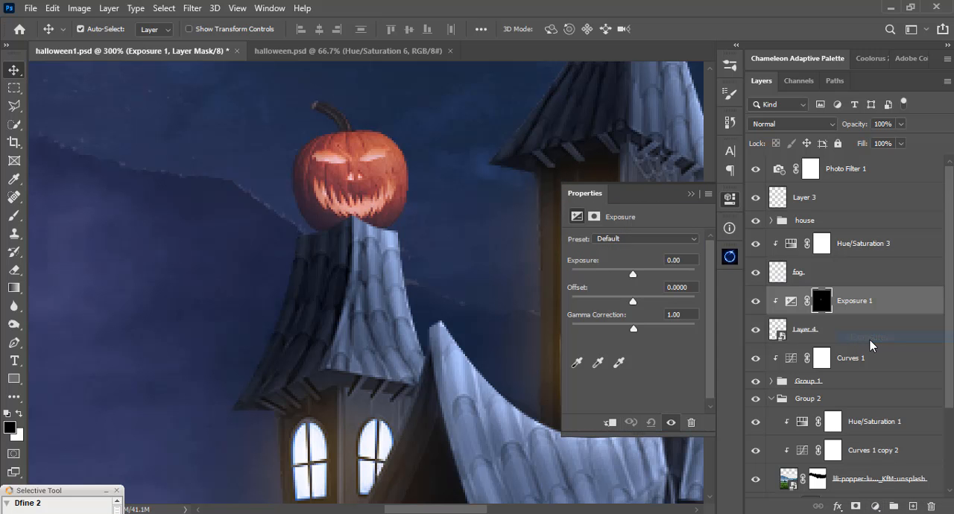
{"action": "left_click", "coordinate": [609, 423]}
{"action": "left_click_drag", "start_coordinate": [636, 277], "coordinate": [665, 282]}
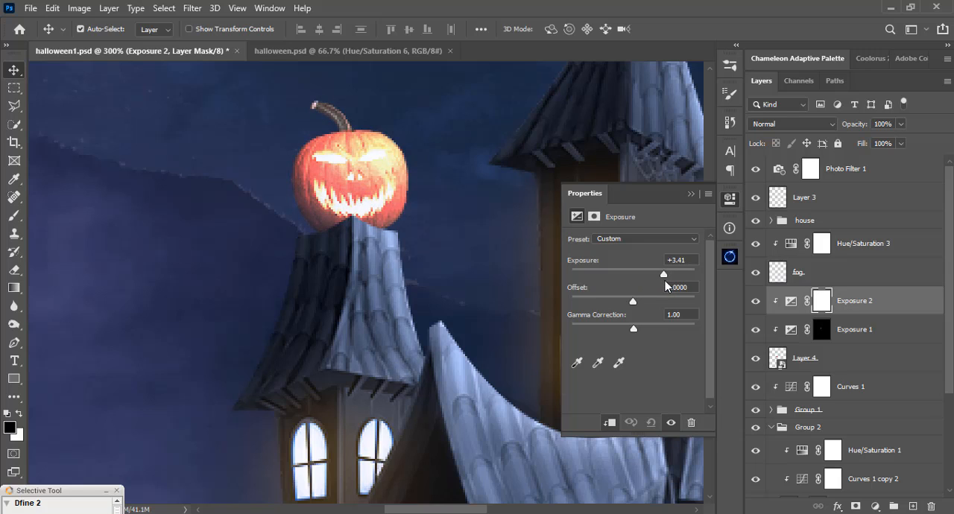
{"action": "left_click", "coordinate": [691, 195]}
{"action": "key", "text": "ctrl+i"}
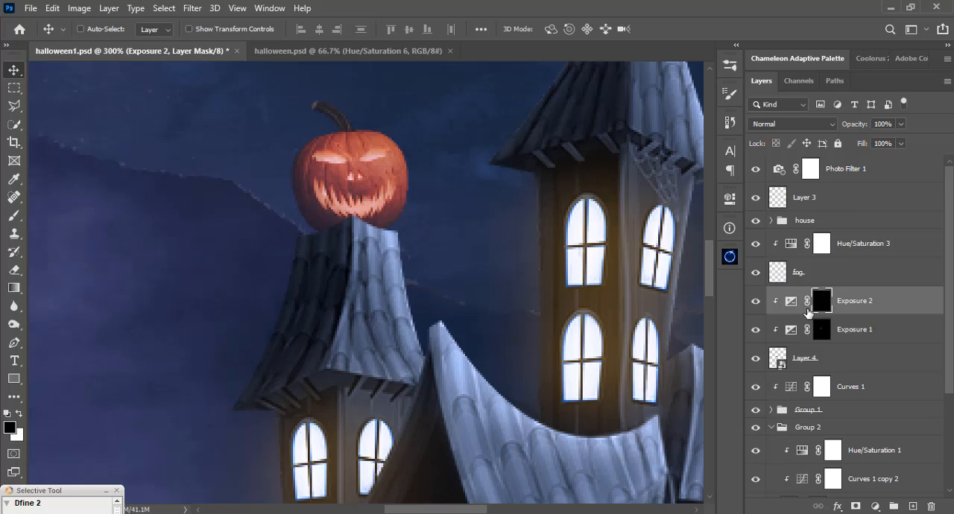
Paint white on the second Exposure mask with a 29 px soft brush at 100% opacity to add highlights to the pumpkin.
{"action": "key", "text": "b"}
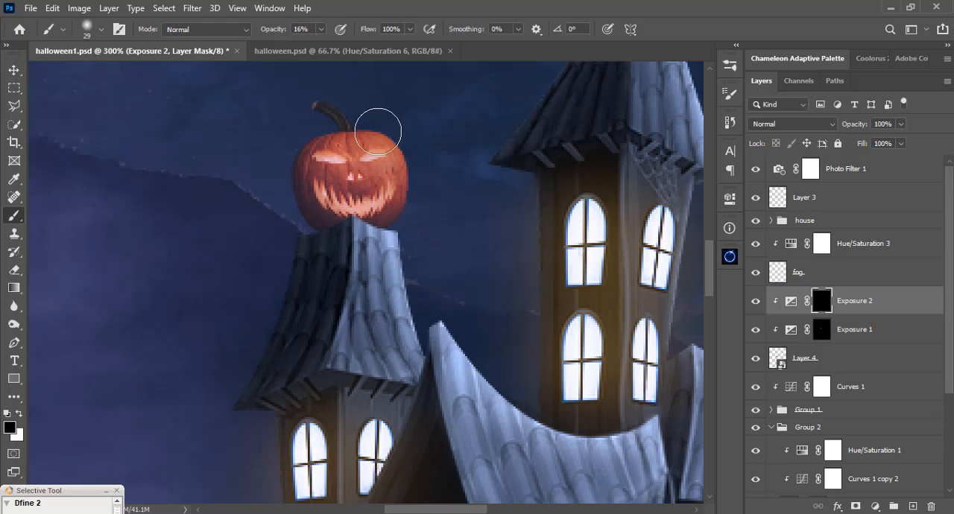
{"action": "key", "text": "0"}
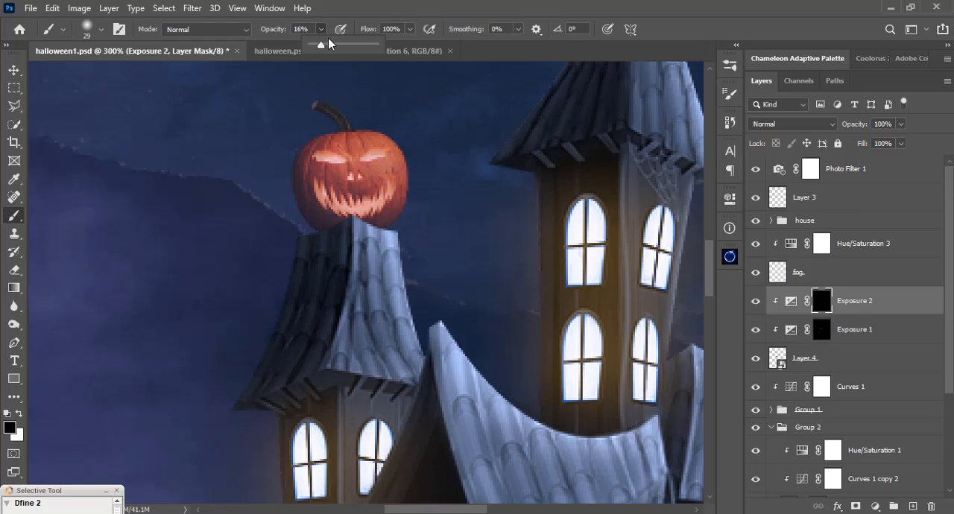
{"action": "key", "text": "x"}
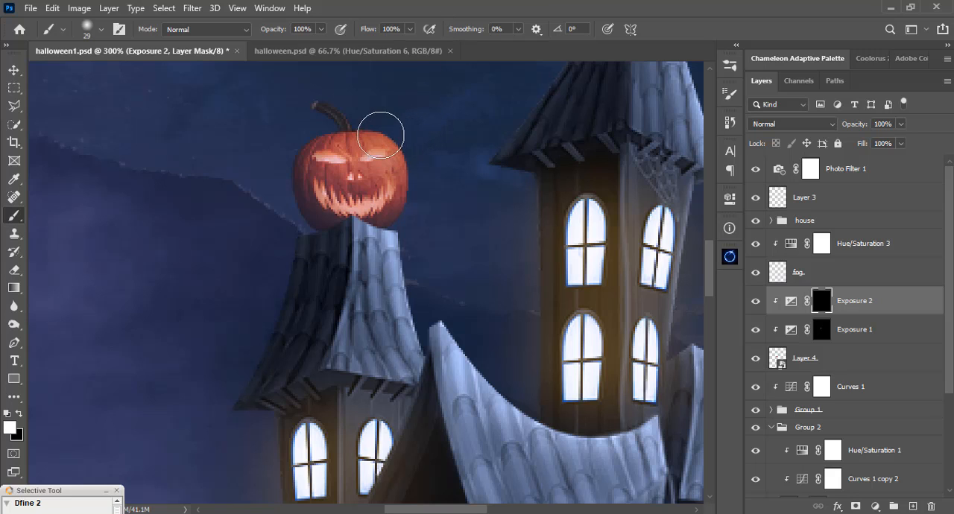
{"action": "mouse_move", "coordinate": [383, 132]}
{"action": "left_mouse_down"}
{"action": "mouse_move", "coordinate": [408, 158]}
{"action": "mouse_move", "coordinate": [410, 184]}
{"action": "mouse_move", "coordinate": [348, 100]}
{"action": "mouse_move", "coordinate": [386, 116]}
{"action": "mouse_move", "coordinate": [417, 271]}
{"action": "mouse_move", "coordinate": [415, 238]}
{"action": "mouse_move", "coordinate": [387, 187]}
{"action": "mouse_move", "coordinate": [380, 205]}
{"action": "mouse_move", "coordinate": [407, 239]}
{"action": "mouse_move", "coordinate": [410, 269]}
{"action": "mouse_move", "coordinate": [396, 241]}
{"action": "left_mouse_up"}
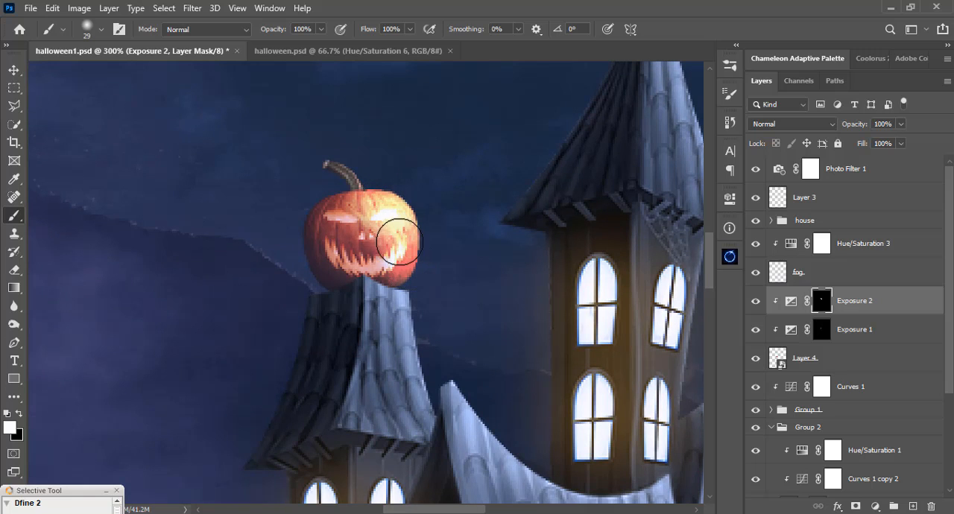
Soften the highlights on the pumpkin's face by painting black at 18% opacity, reducing the brush to 18 px.
{"action": "left_click", "coordinate": [321, 30]}
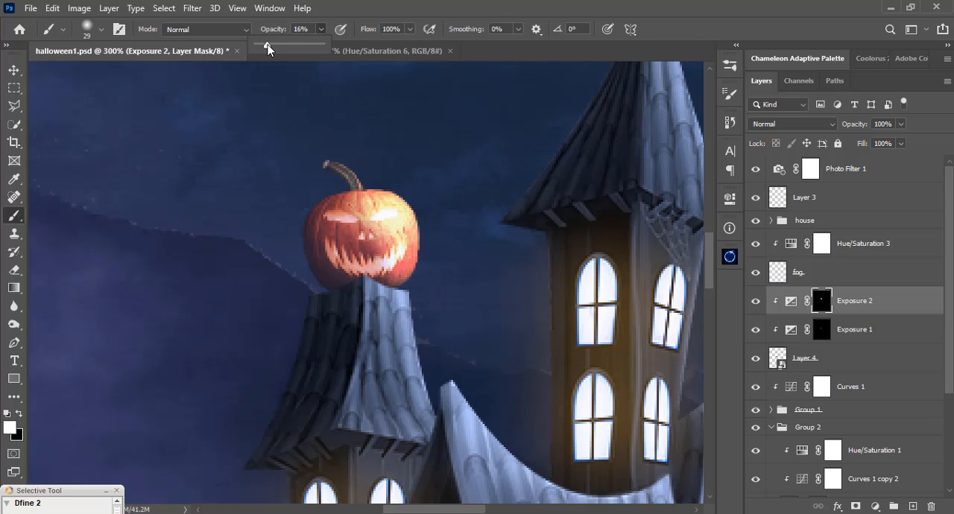
{"action": "left_click", "coordinate": [431, 4]}
{"action": "key", "text": "x"}
{"action": "mouse_move", "coordinate": [386, 211]}
{"action": "left_mouse_down"}
{"action": "mouse_move", "coordinate": [368, 222]}
{"action": "mouse_move", "coordinate": [401, 286]}
{"action": "mouse_move", "coordinate": [372, 213]}
{"action": "mouse_move", "coordinate": [411, 261]}
{"action": "left_mouse_up"}
{"action": "right_click", "coordinate": [492, 225]}
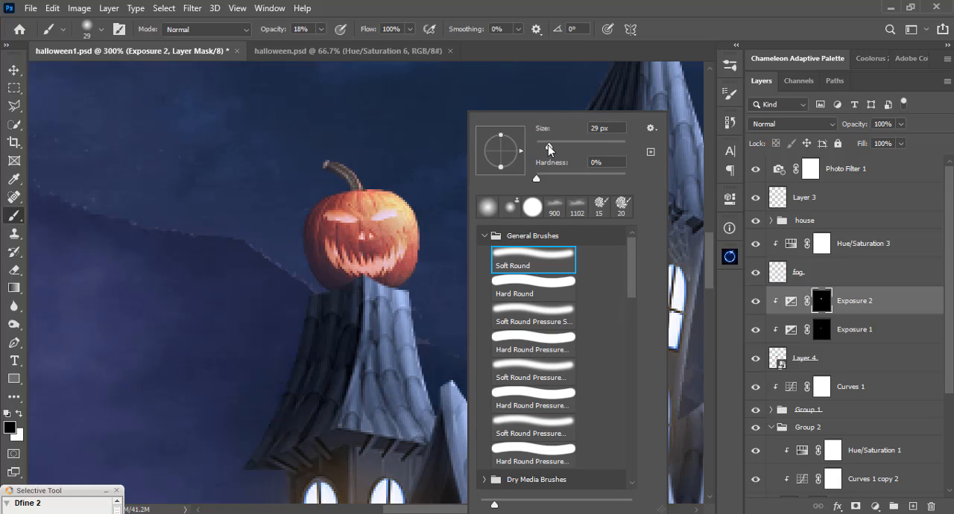
{"action": "left_click_drag", "start_coordinate": [548, 147], "coordinate": [544, 146]}
{"action": "left_click", "coordinate": [517, 4]}
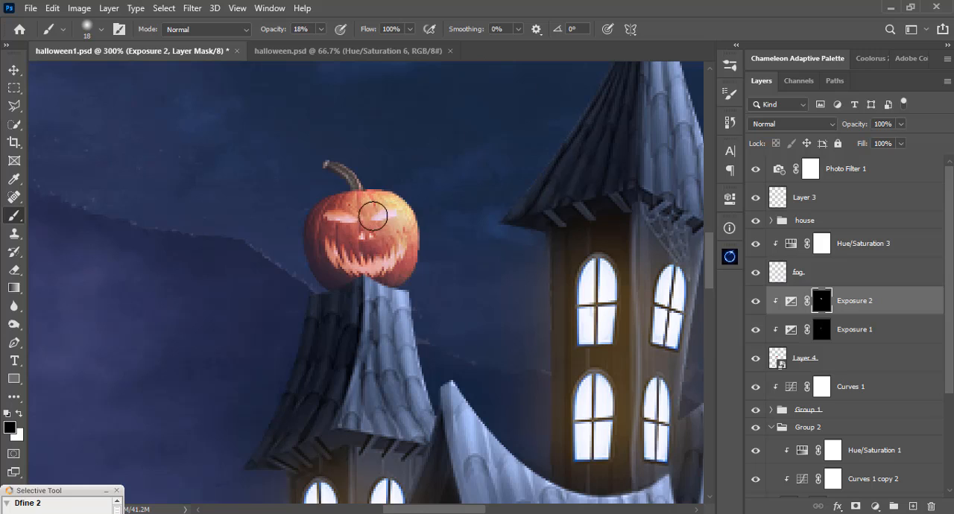
{"action": "mouse_move", "coordinate": [373, 216]}
{"action": "left_mouse_down"}
{"action": "mouse_move", "coordinate": [391, 275]}
{"action": "mouse_move", "coordinate": [358, 208]}
{"action": "mouse_move", "coordinate": [401, 256]}
{"action": "mouse_move", "coordinate": [388, 196]}
{"action": "mouse_move", "coordinate": [424, 289]}
{"action": "left_mouse_up"}
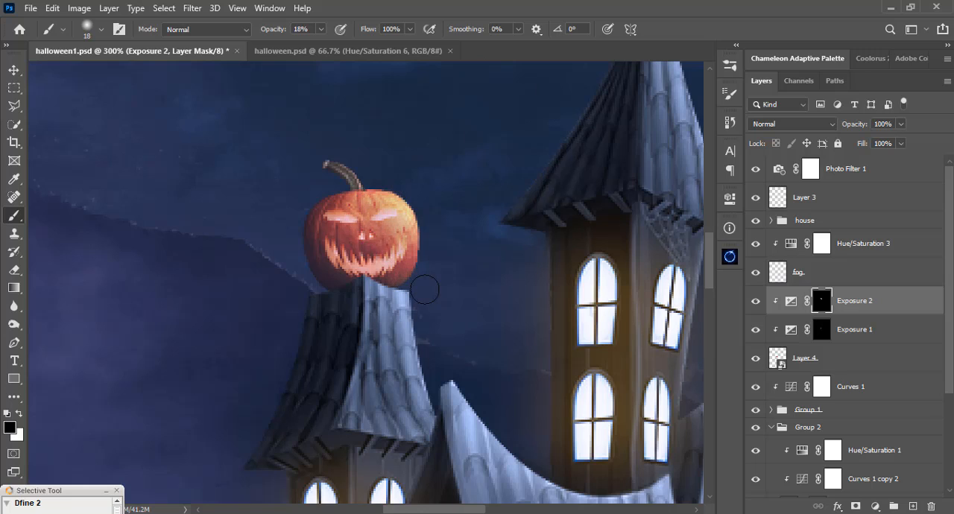
Tone down the highlight on the pumpkin's stem by painting black with a 4 px brush.
{"action": "right_click", "coordinate": [410, 210]}
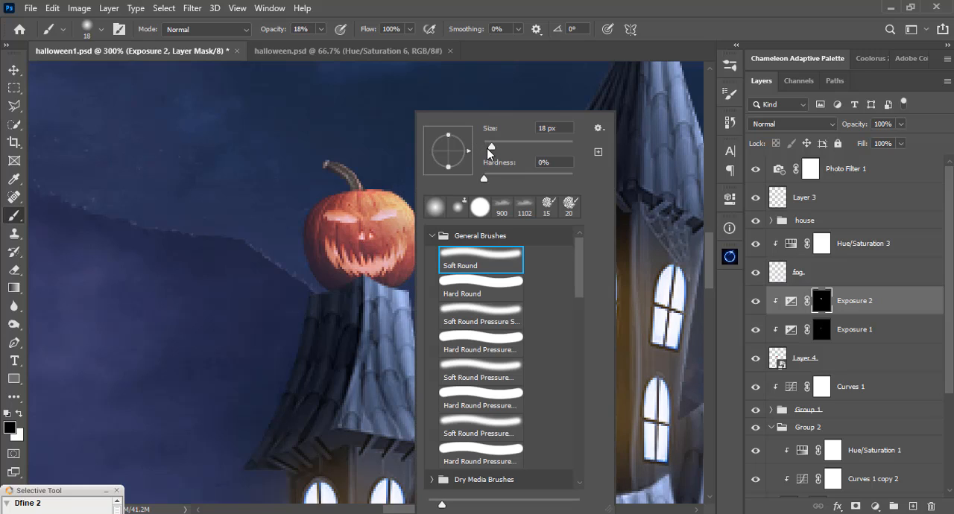
{"action": "left_click_drag", "start_coordinate": [488, 148], "coordinate": [485, 148]}
{"action": "left_click_drag", "start_coordinate": [327, 167], "coordinate": [335, 174]}
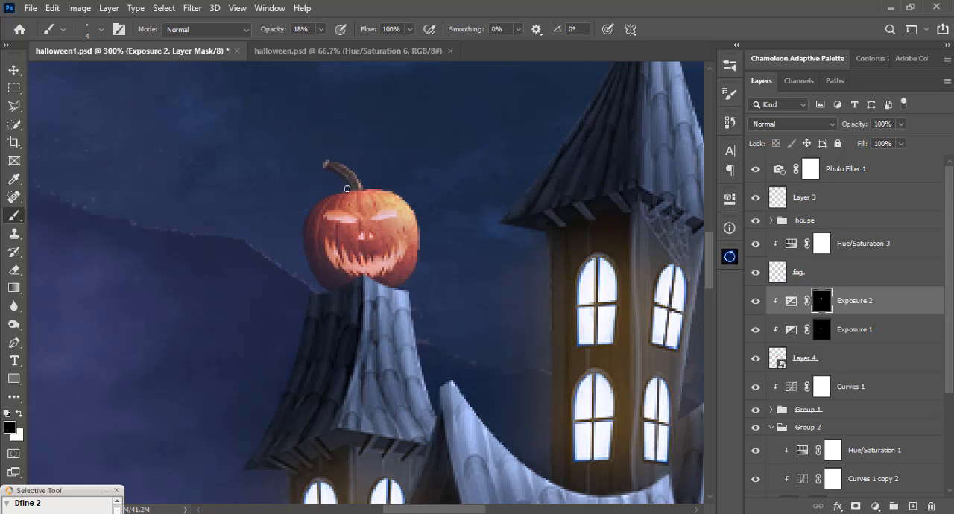
Refine the pumpkin's facial highlights in black with a soft brush enlarged to 17 px, and compare with the adjustment hidden.
{"action": "right_click", "coordinate": [389, 206]}
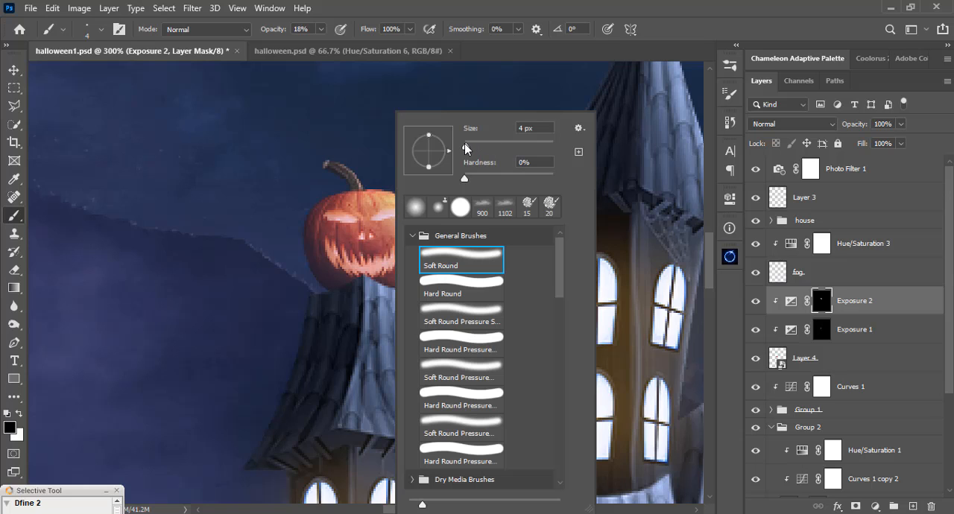
{"action": "left_click_drag", "start_coordinate": [464, 146], "coordinate": [469, 145]}
{"action": "key", "text": "Return"}
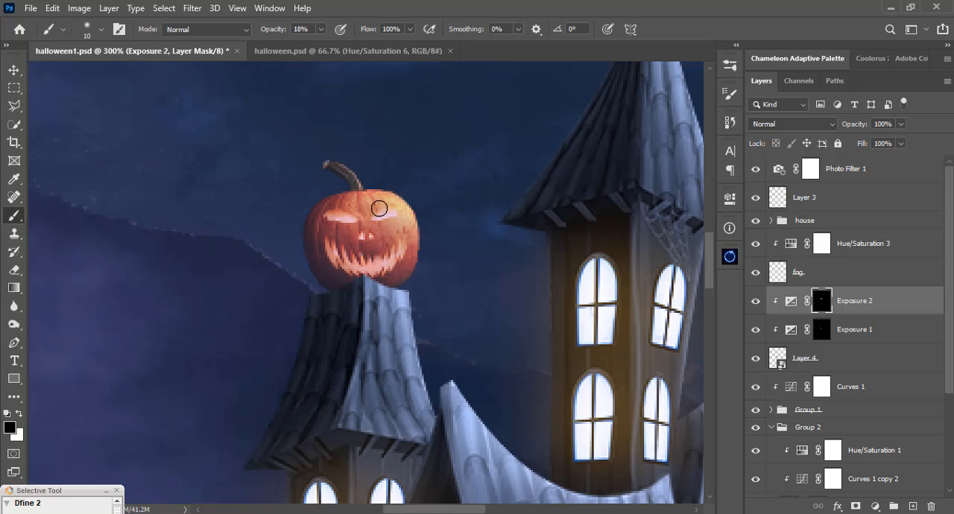
{"action": "right_click", "coordinate": [379, 208]}
{"action": "left_click", "coordinate": [466, 146]}
{"action": "key", "text": "Return"}
{"action": "right_click", "coordinate": [381, 197]}
{"action": "left_click_drag", "start_coordinate": [452, 152], "coordinate": [449, 153]}
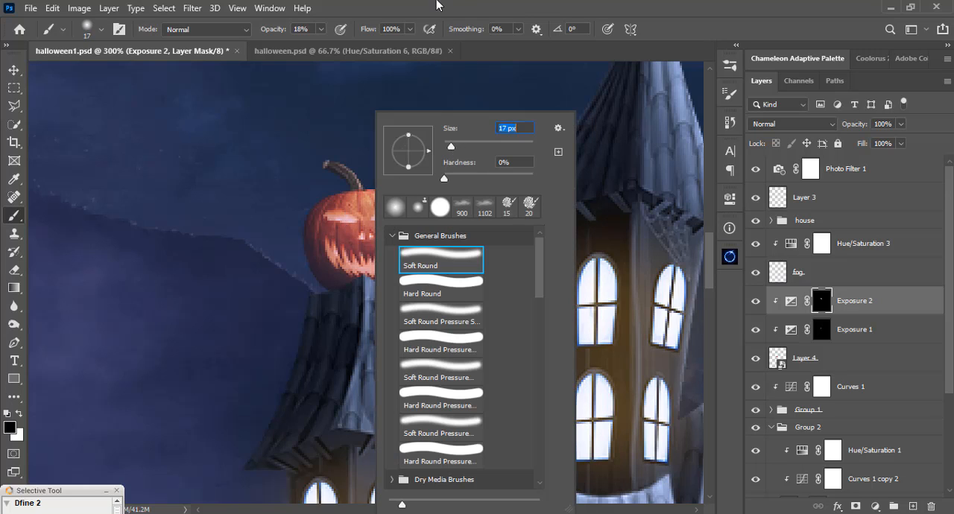
{"action": "key", "text": "Return"}
{"action": "mouse_move", "coordinate": [405, 243]}
{"action": "left_mouse_down"}
{"action": "mouse_move", "coordinate": [388, 211]}
{"action": "mouse_move", "coordinate": [404, 237]}
{"action": "mouse_move", "coordinate": [373, 213]}
{"action": "mouse_move", "coordinate": [402, 236]}
{"action": "mouse_move", "coordinate": [383, 206]}
{"action": "mouse_move", "coordinate": [407, 233]}
{"action": "mouse_move", "coordinate": [395, 213]}
{"action": "mouse_move", "coordinate": [408, 246]}
{"action": "mouse_move", "coordinate": [372, 210]}
{"action": "left_mouse_up"}
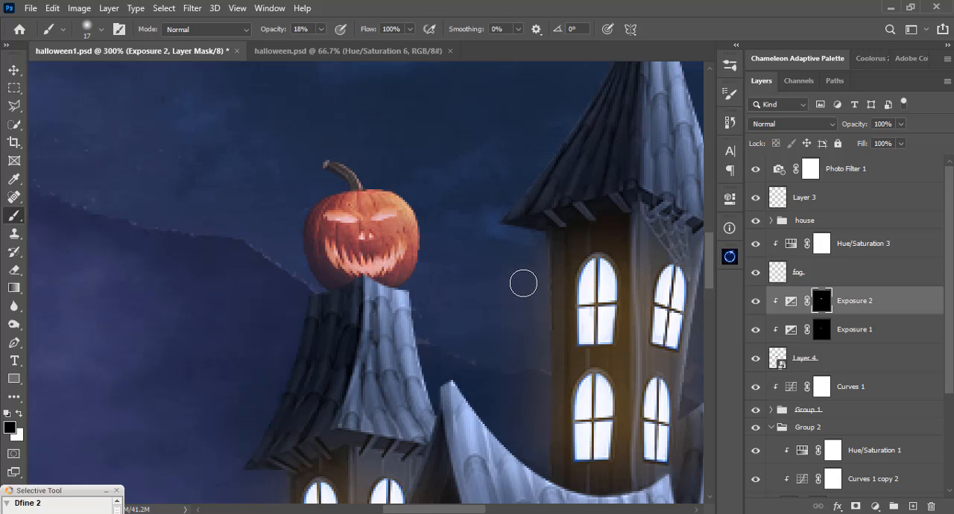
{"action": "left_click", "coordinate": [757, 301]}
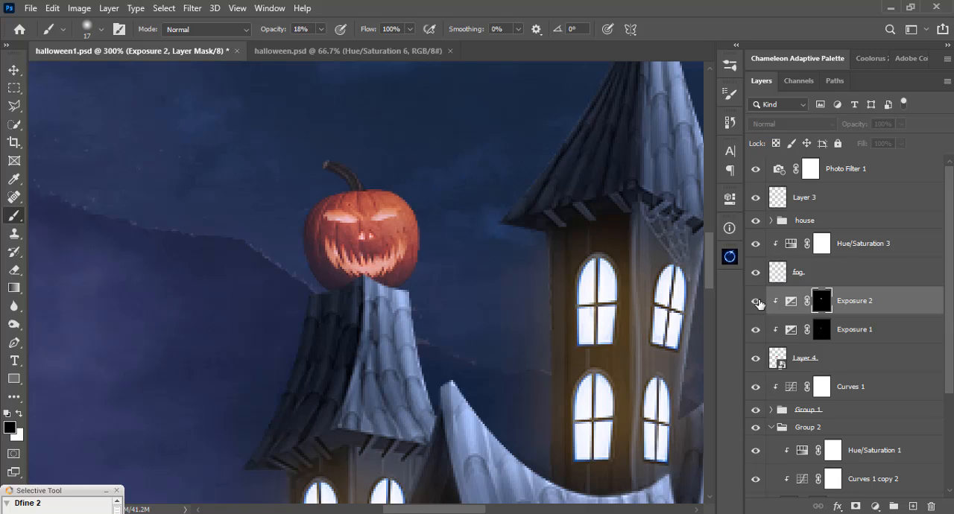
{"action": "left_click", "coordinate": [756, 301]}
Add a Hue/Saturation adjustment clipped to the pumpkin above Exposure 2, and colorize it at hue 0 with moderate saturation for a red tint.
{"action": "left_click", "coordinate": [876, 506]}
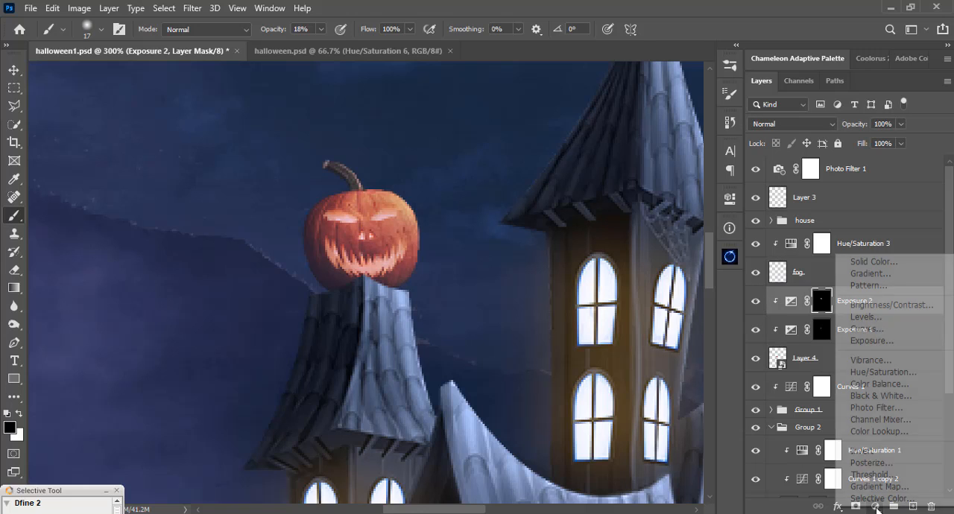
{"action": "left_click", "coordinate": [876, 372]}
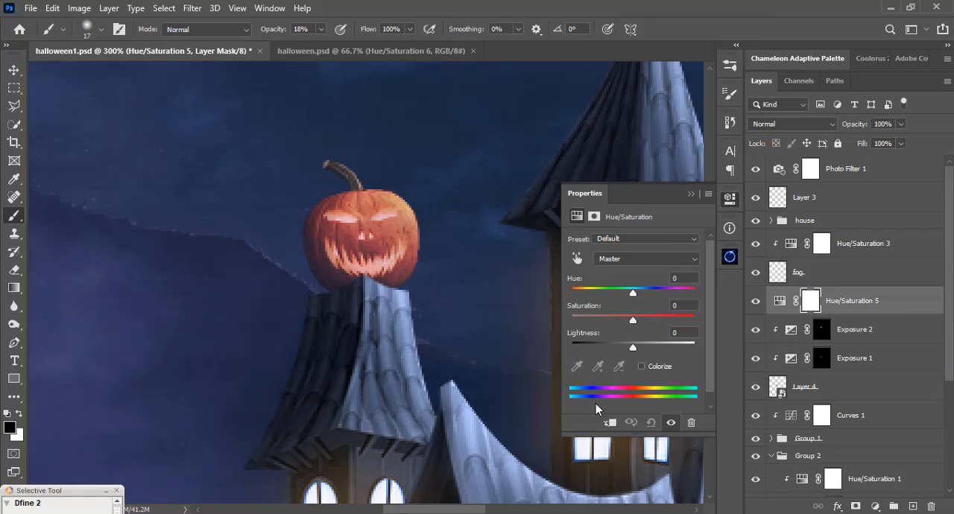
{"action": "left_click", "coordinate": [608, 423]}
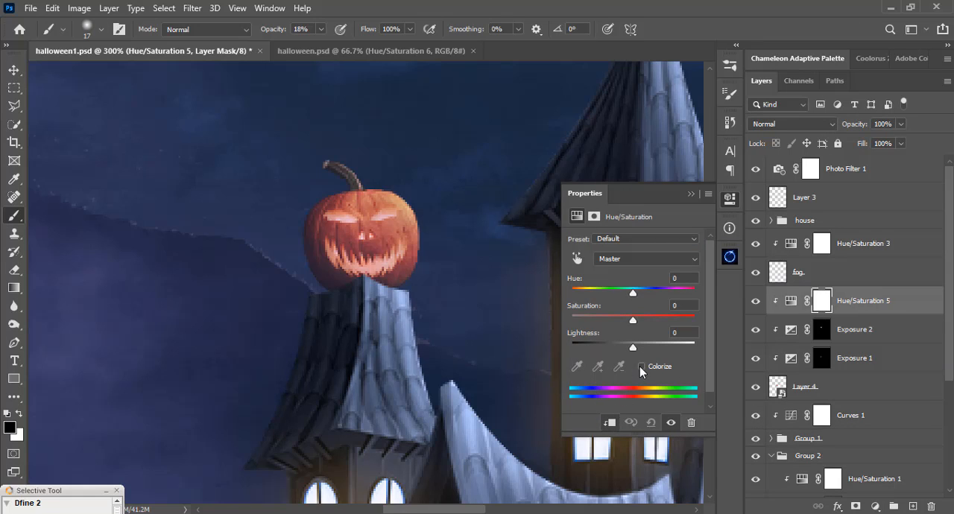
{"action": "left_click", "coordinate": [640, 366]}
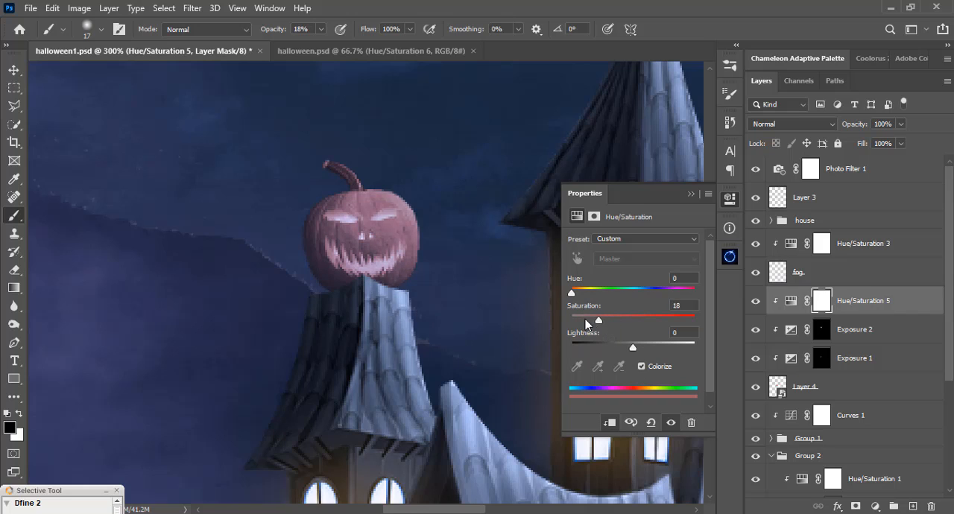
{"action": "left_click_drag", "start_coordinate": [585, 319], "coordinate": [668, 318]}
{"action": "left_click_drag", "start_coordinate": [649, 323], "coordinate": [608, 322]}
{"action": "mouse_move", "coordinate": [575, 293]}
{"action": "left_mouse_down"}
{"action": "mouse_move", "coordinate": [589, 293]}
{"action": "mouse_move", "coordinate": [566, 297]}
{"action": "left_mouse_up"}
{"action": "left_click", "coordinate": [691, 195]}
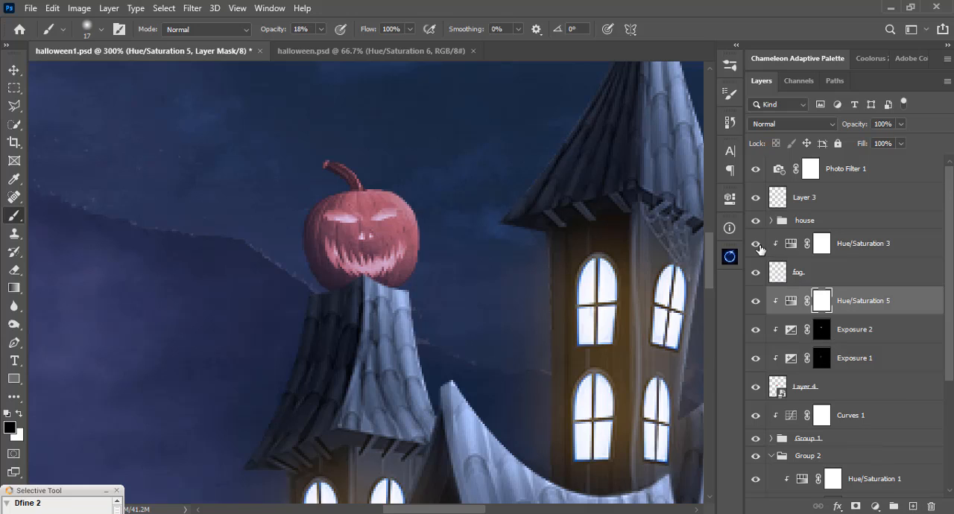
Inspect the layer groups for the window glow adjustment, collapse Group 2, and compare the house with Hue/Saturation 2 hidden and shown.
{"action": "scroll", "coordinate": [827, 393], "scroll_direction": "down", "scroll_amount": 1}
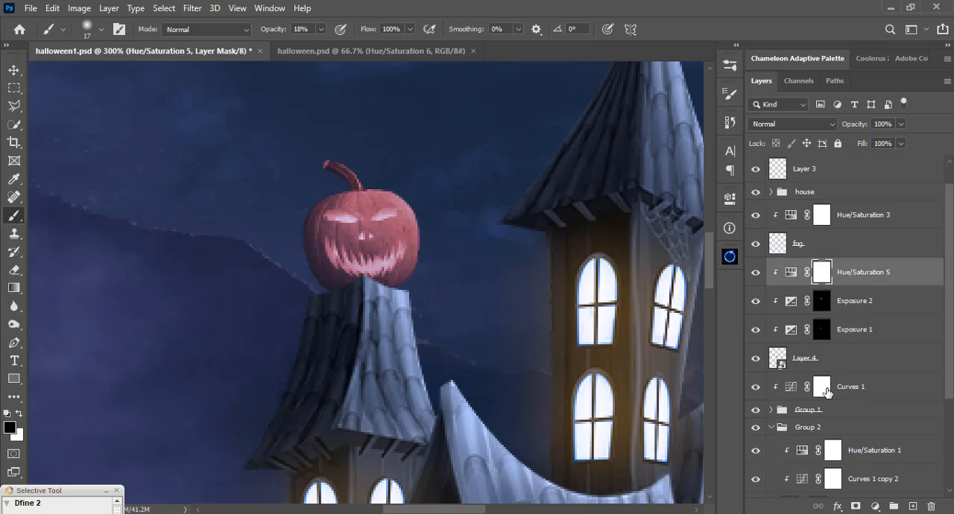
{"action": "left_click", "coordinate": [772, 410]}
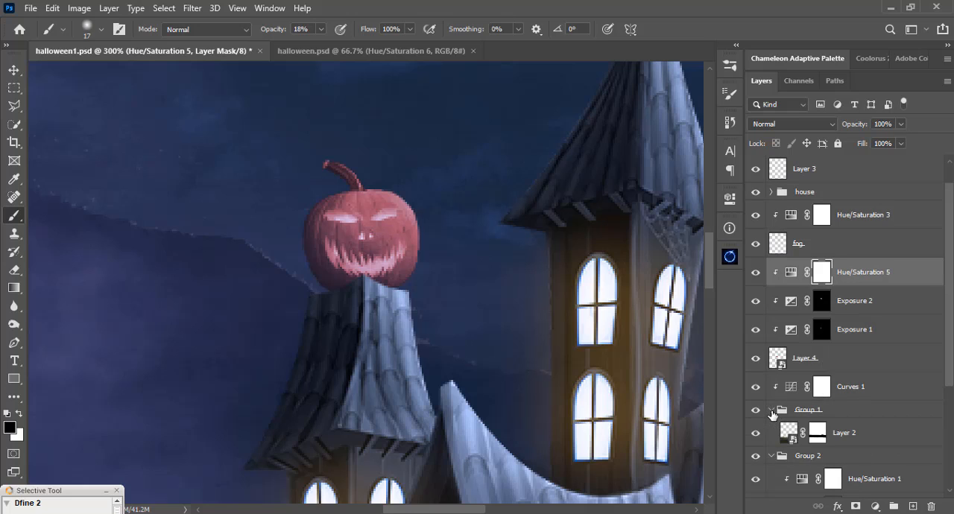
{"action": "left_click", "coordinate": [771, 410]}
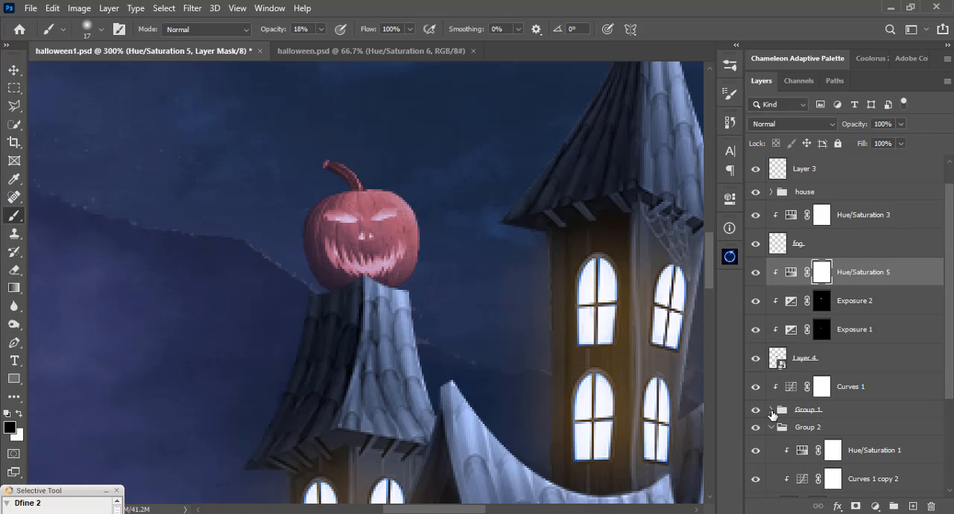
{"action": "scroll", "coordinate": [791, 392], "scroll_direction": "down", "scroll_amount": 2}
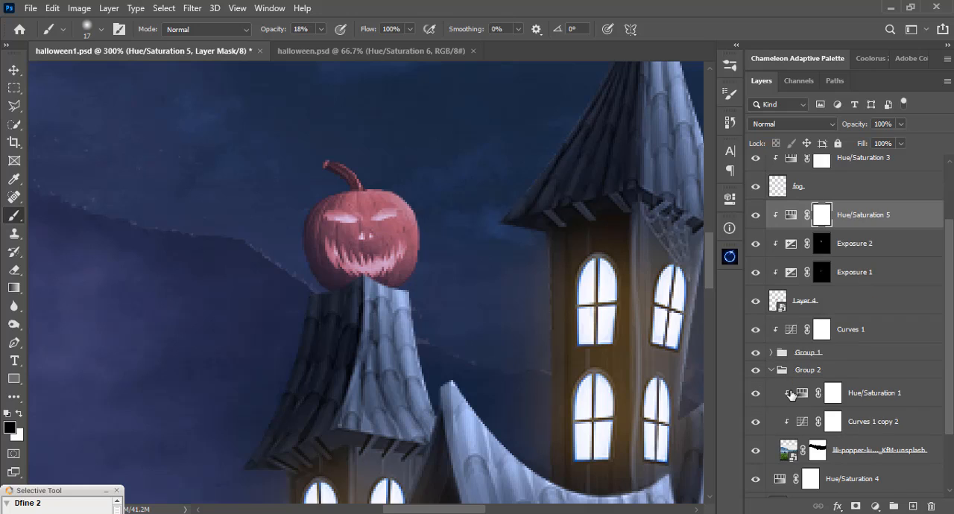
{"action": "scroll", "coordinate": [792, 395], "scroll_direction": "down", "scroll_amount": 1}
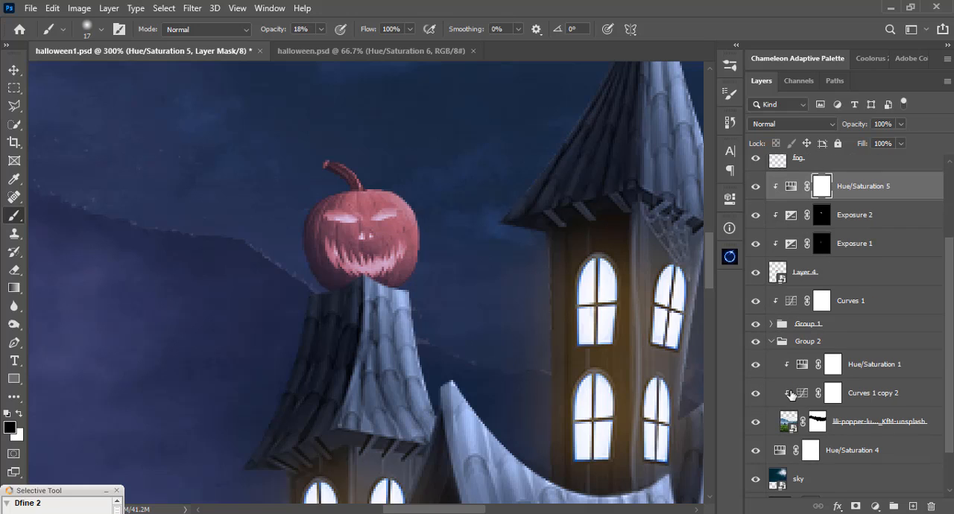
{"action": "left_click", "coordinate": [772, 342]}
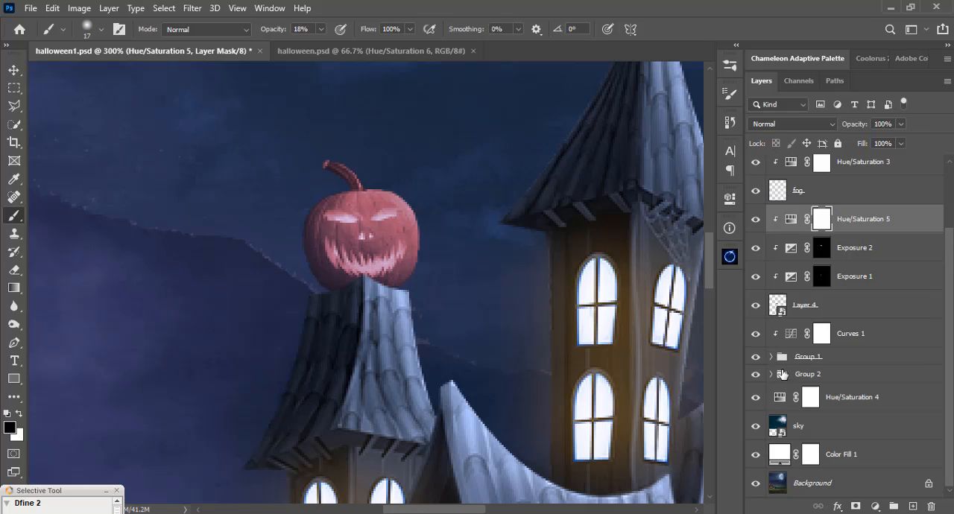
{"action": "scroll", "coordinate": [784, 383], "scroll_direction": "up", "scroll_amount": 2}
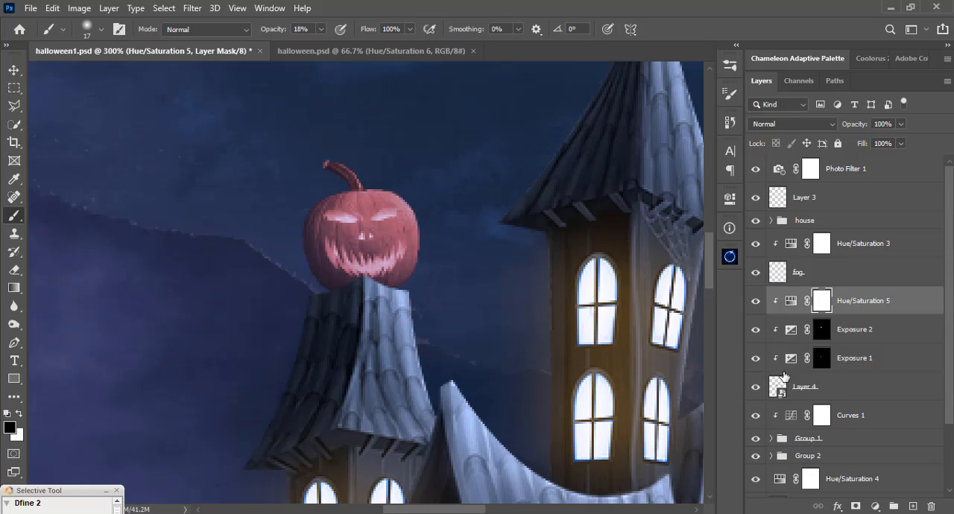
{"action": "left_click", "coordinate": [771, 220]}
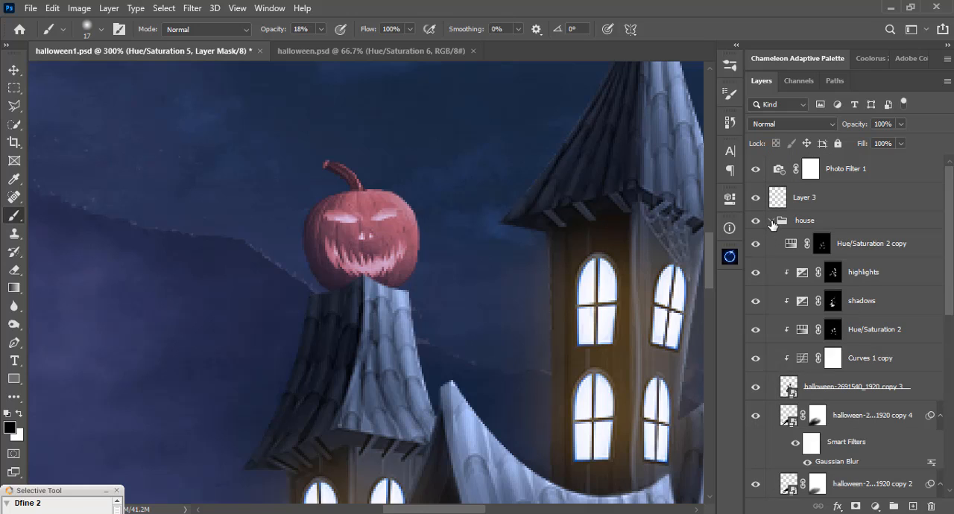
{"action": "left_click", "coordinate": [821, 246]}
{"action": "scroll", "coordinate": [953, 253], "scroll_direction": "down", "scroll_amount": 3}
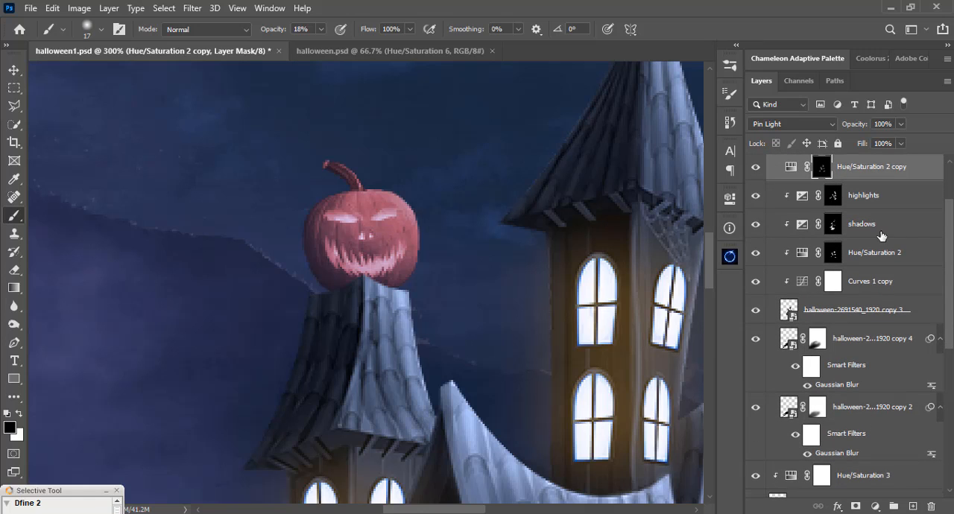
{"action": "left_click", "coordinate": [833, 254]}
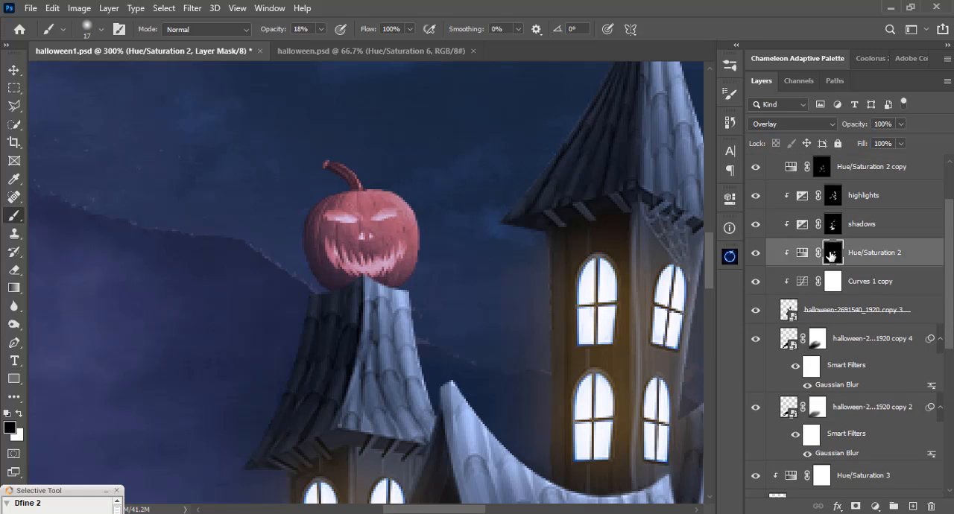
{"action": "left_click", "coordinate": [756, 254]}
{"action": "left_click", "coordinate": [755, 254]}
Duplicate the house group's Hue/Saturation 2 adjustment to the position directly above Hue/Saturation 5, below the fog layer.
{"action": "left_click_drag", "start_coordinate": [949, 258], "coordinate": [949, 284]}
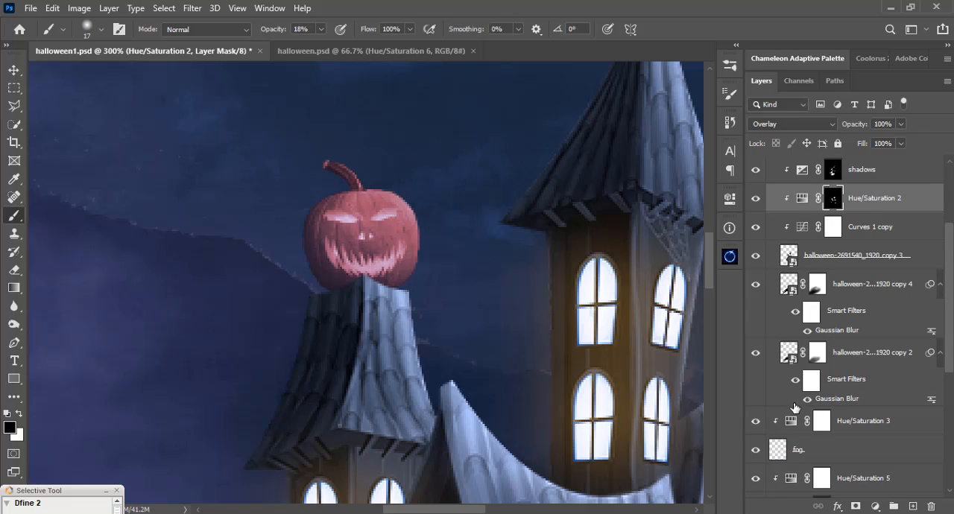
{"action": "scroll", "coordinate": [793, 412], "scroll_direction": "down", "scroll_amount": 3}
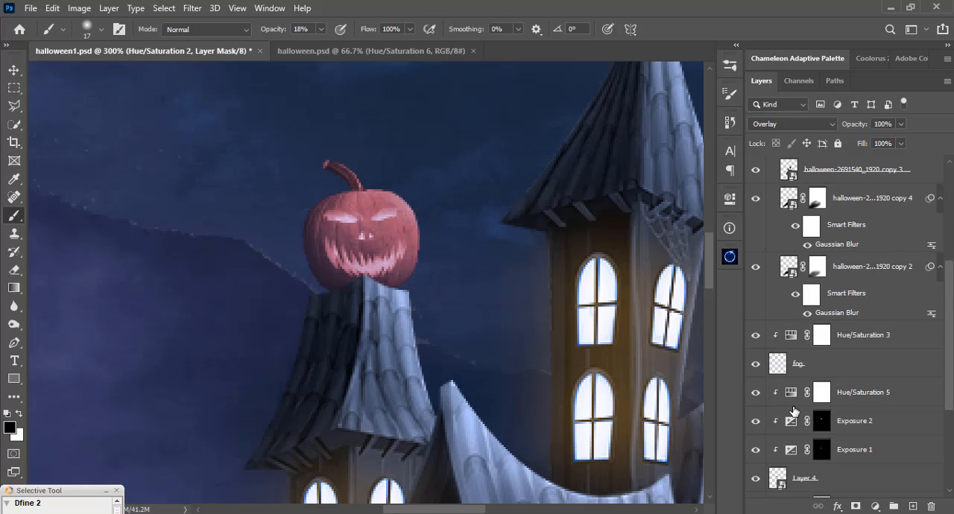
{"action": "scroll", "coordinate": [793, 412], "scroll_direction": "up", "scroll_amount": 2}
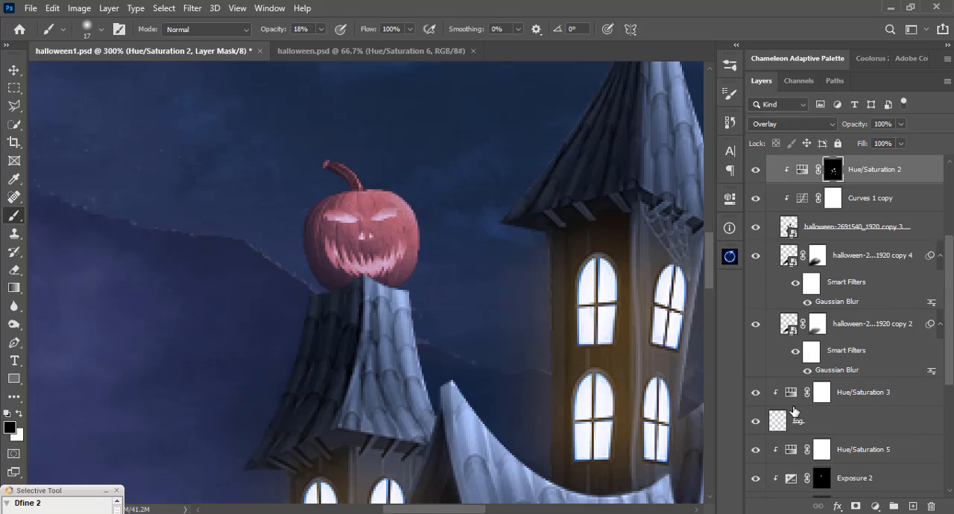
{"action": "left_click_drag", "start_coordinate": [864, 172], "coordinate": [842, 435]}
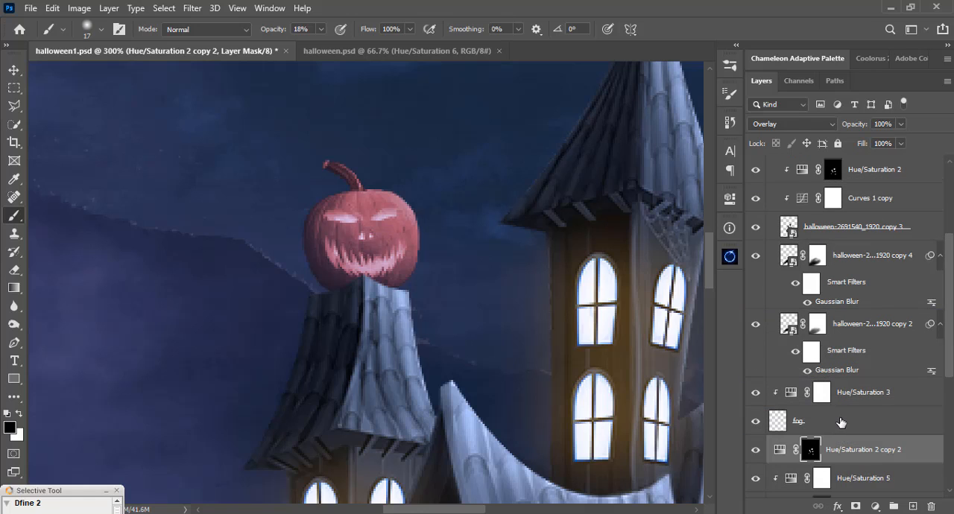
{"action": "scroll", "coordinate": [840, 422], "scroll_direction": "down", "scroll_amount": 1}
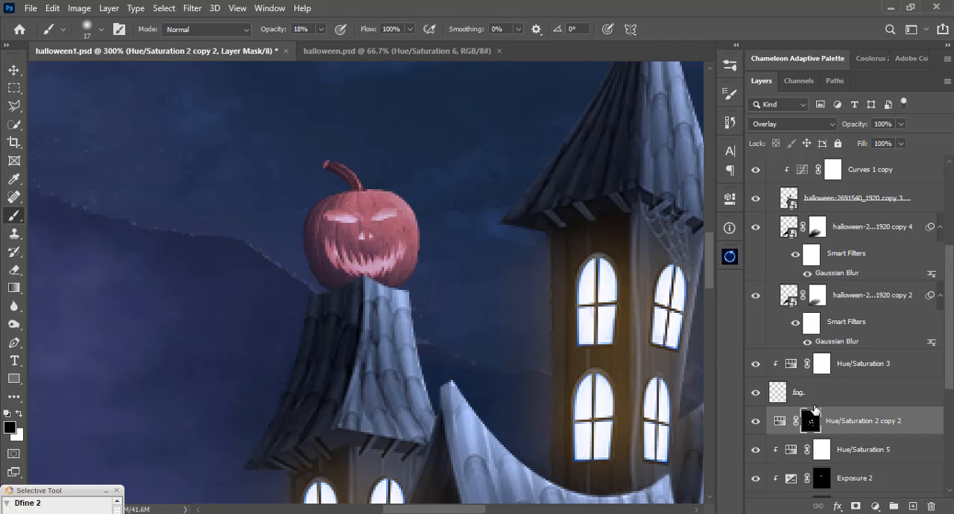
Reset the copied adjustment's mask to solid black, set its blend mode to Normal, and clip it to the pumpkin.
{"action": "key", "text": "ctrl+i"}
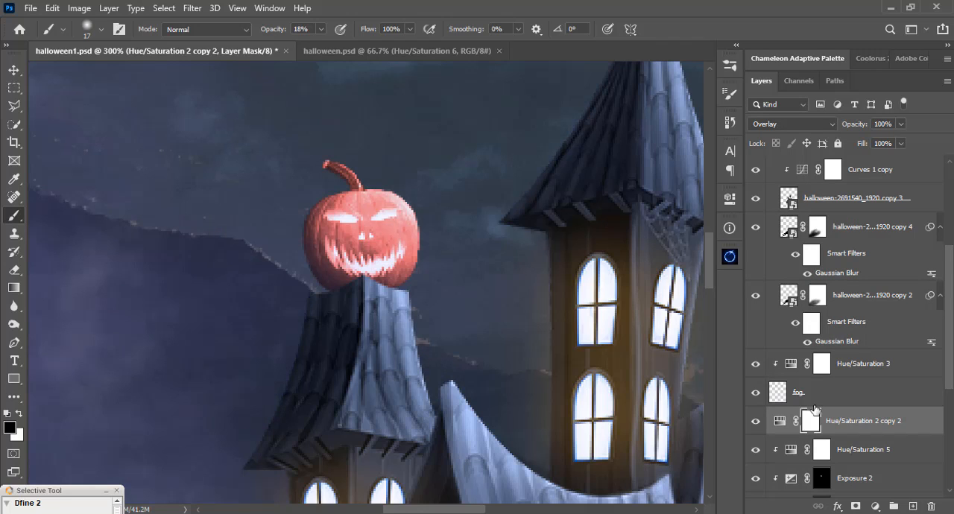
{"action": "left_click", "coordinate": [801, 125]}
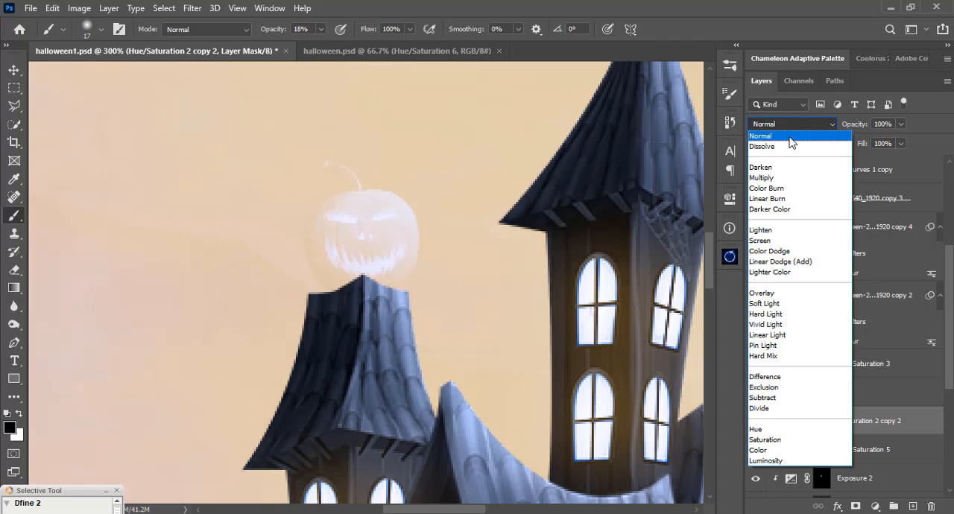
{"action": "left_click", "coordinate": [792, 142]}
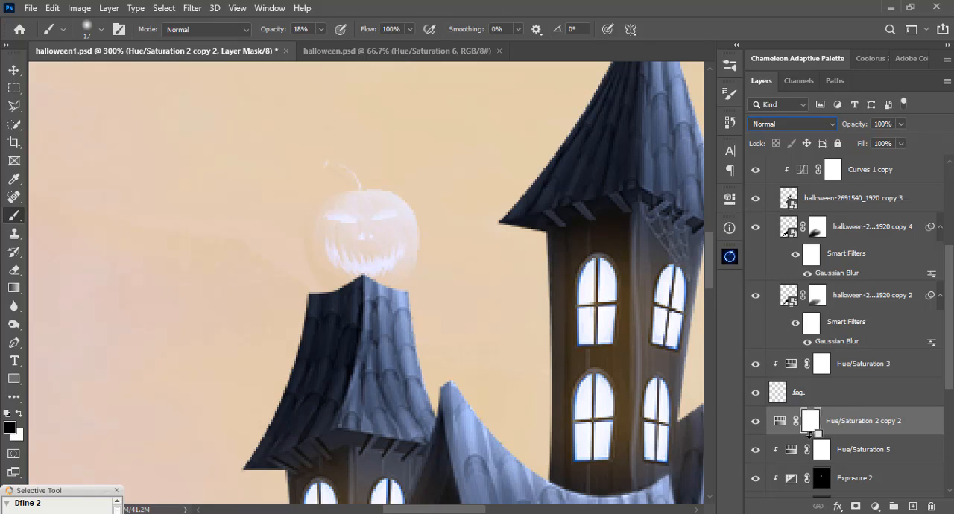
{"action": "left_click", "coordinate": [812, 434], "text": "alt"}
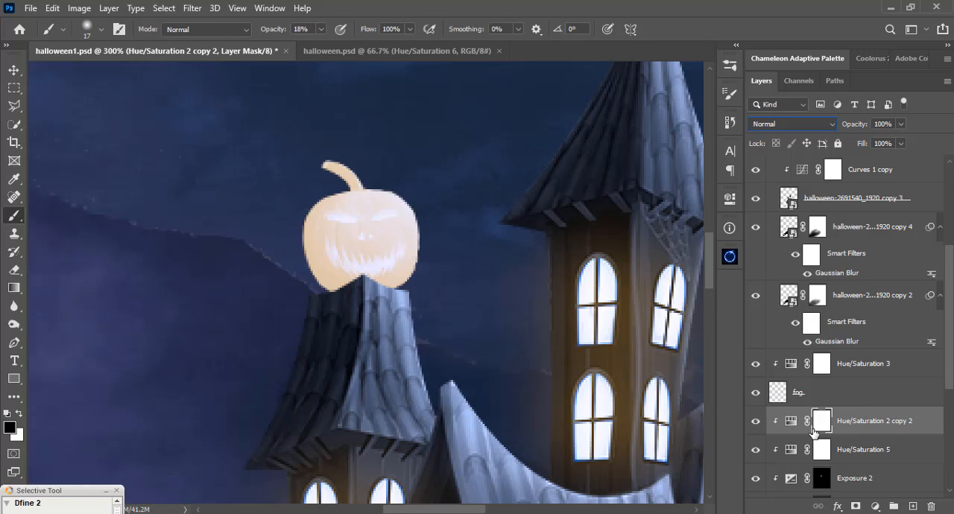
{"action": "key", "text": "ctrl+i"}
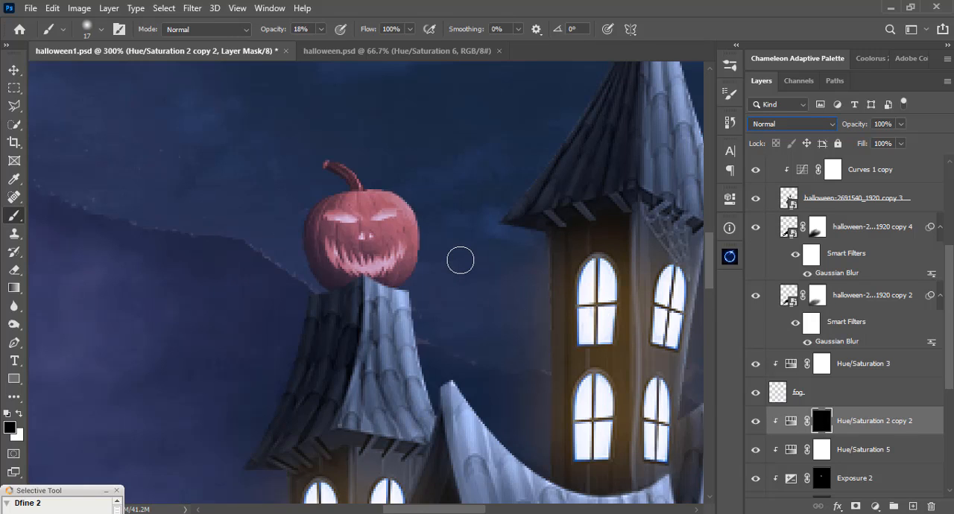
Paint white over the pumpkin's mouth on the black mask with a 9 px soft brush at 100% opacity to make it glow.
{"action": "key", "text": "ctrl+plus"}
{"action": "right_click", "coordinate": [443, 206]}
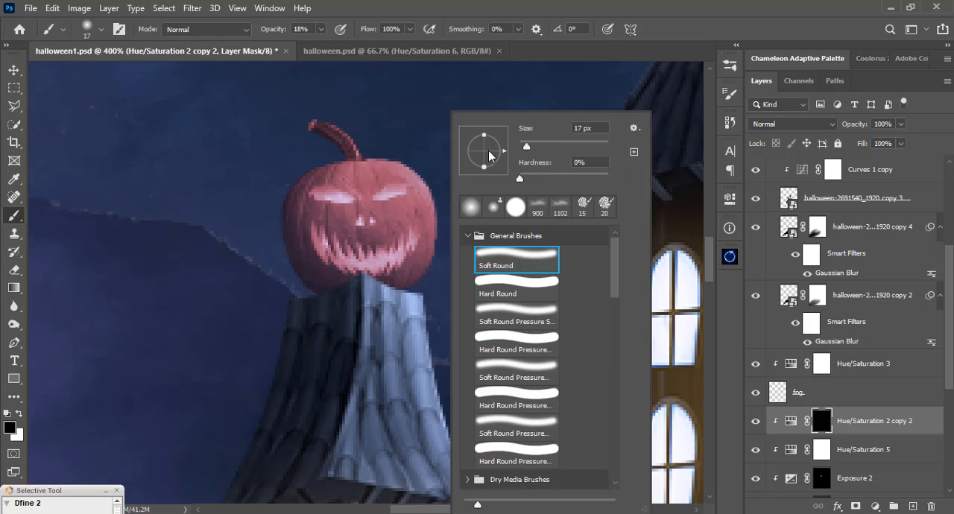
{"action": "left_click_drag", "start_coordinate": [526, 149], "coordinate": [522, 146]}
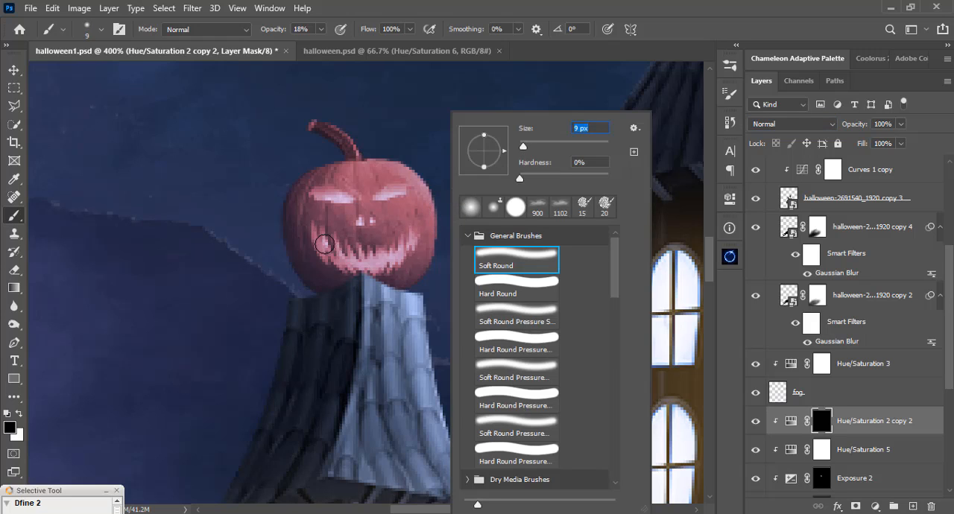
{"action": "key", "text": "Return"}
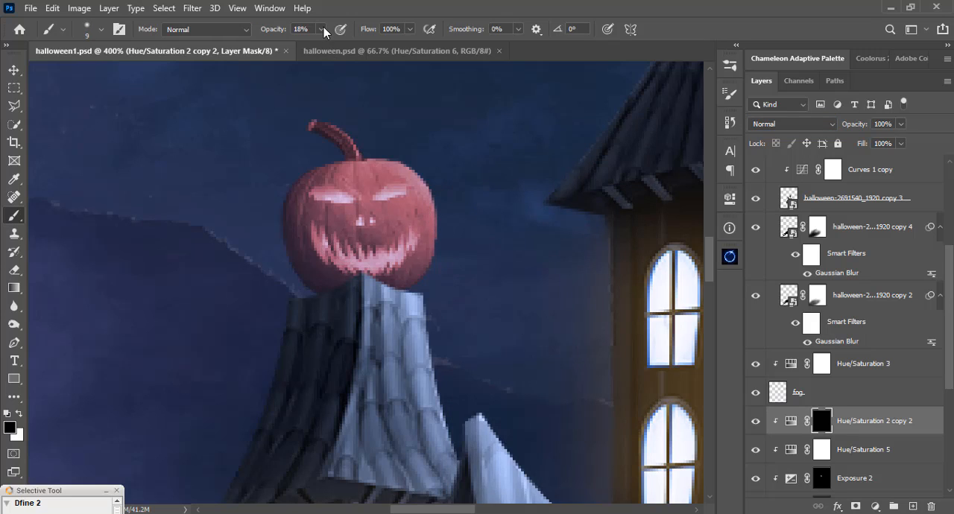
{"action": "left_click", "coordinate": [321, 30]}
{"action": "left_click_drag", "start_coordinate": [323, 45], "coordinate": [403, 48]}
{"action": "left_click", "coordinate": [19, 414]}
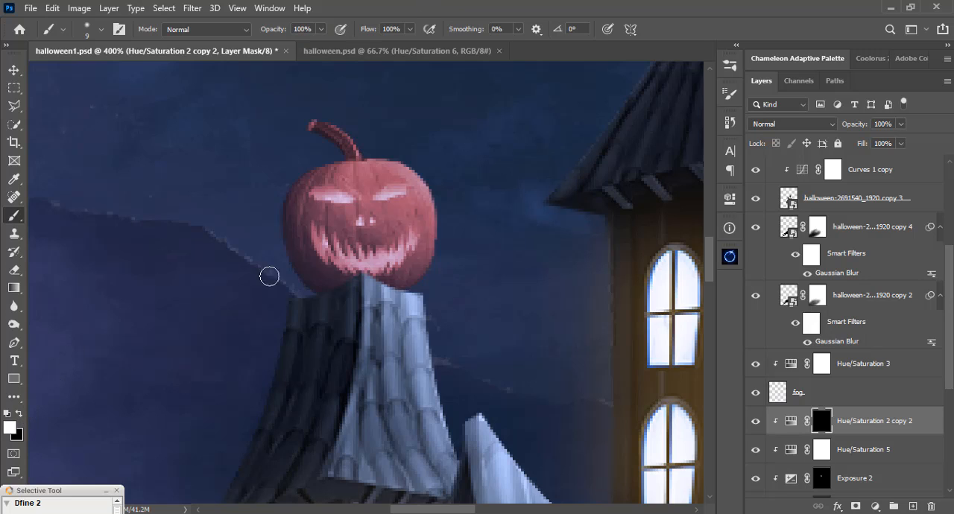
{"action": "mouse_move", "coordinate": [328, 244]}
{"action": "left_mouse_down"}
{"action": "mouse_move", "coordinate": [365, 267]}
{"action": "mouse_move", "coordinate": [388, 262]}
{"action": "mouse_move", "coordinate": [416, 235]}
{"action": "mouse_move", "coordinate": [342, 248]}
{"action": "mouse_move", "coordinate": [320, 238]}
{"action": "mouse_move", "coordinate": [316, 246]}
{"action": "left_mouse_up"}
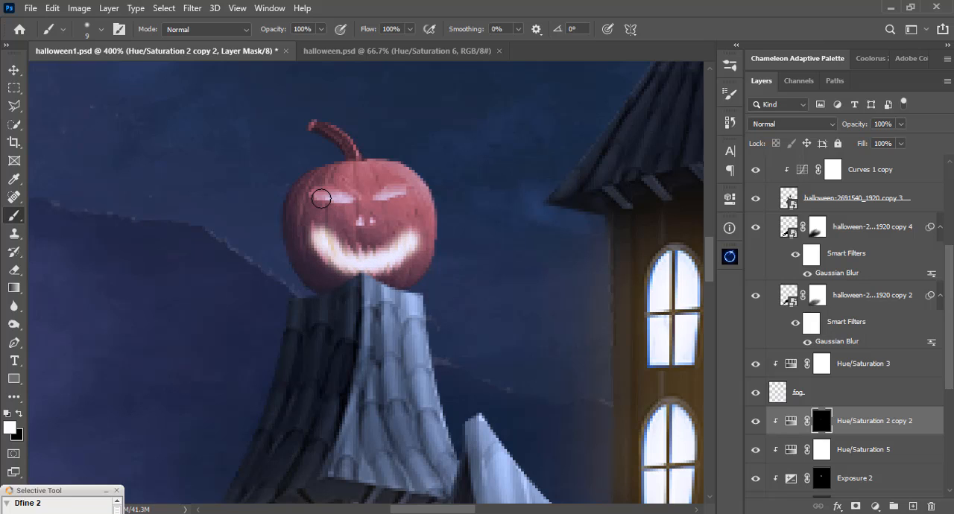
Paint white over both of the pumpkin's eyes on the same mask with a smaller soft brush.
{"action": "key", "text": "bracketleft"}
{"action": "key", "text": "bracketleft"}
{"action": "key", "text": "bracketleft"}
{"action": "key", "text": "bracketleft"}
{"action": "mouse_move", "coordinate": [313, 195]}
{"action": "left_mouse_down"}
{"action": "mouse_move", "coordinate": [390, 196]}
{"action": "mouse_move", "coordinate": [403, 192]}
{"action": "left_mouse_up"}
{"action": "key", "text": "bracketleft"}
{"action": "key", "text": "bracketright"}
{"action": "key", "text": "bracketright"}
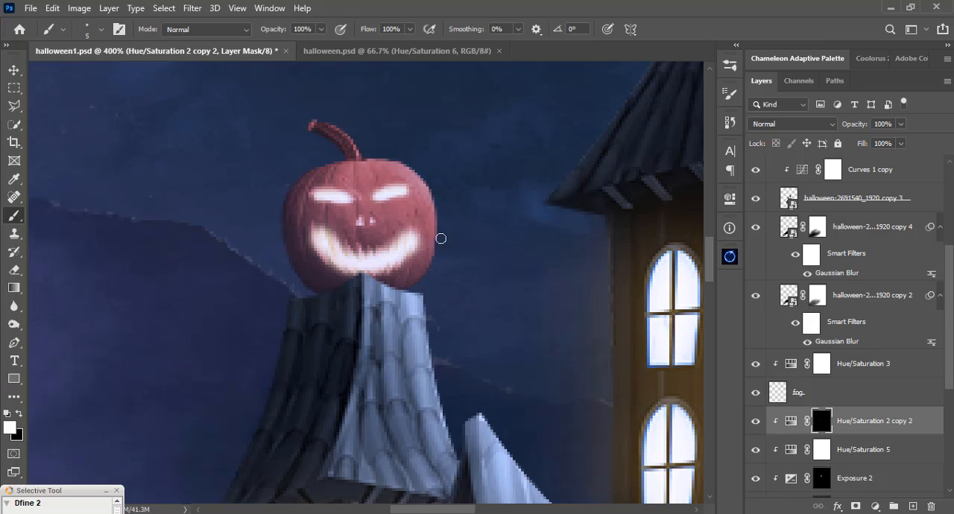
Set the Hue/Saturation 2 copy 2 adjustment's blend mode to Overlay and duplicate it with the copy's blend mode set to Pin Light.
{"action": "left_click", "coordinate": [769, 125]}
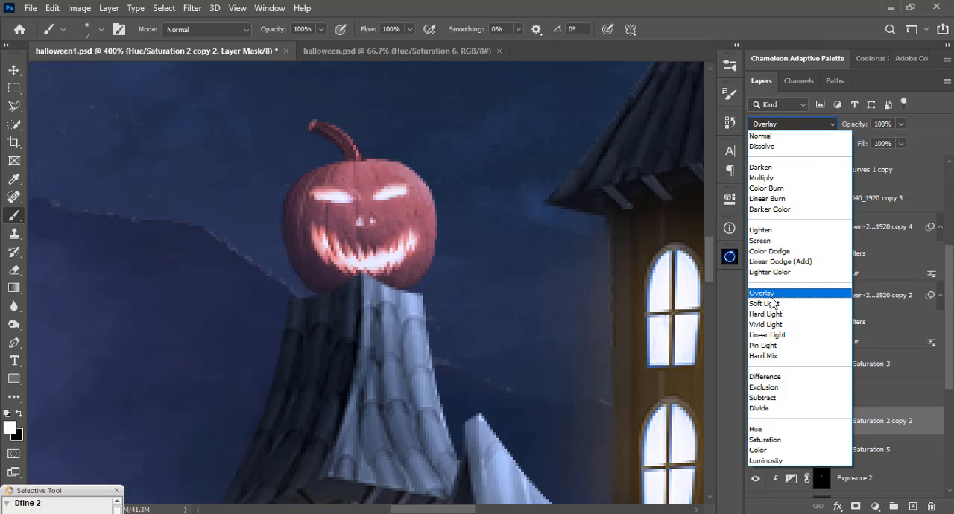
{"action": "left_click", "coordinate": [772, 296]}
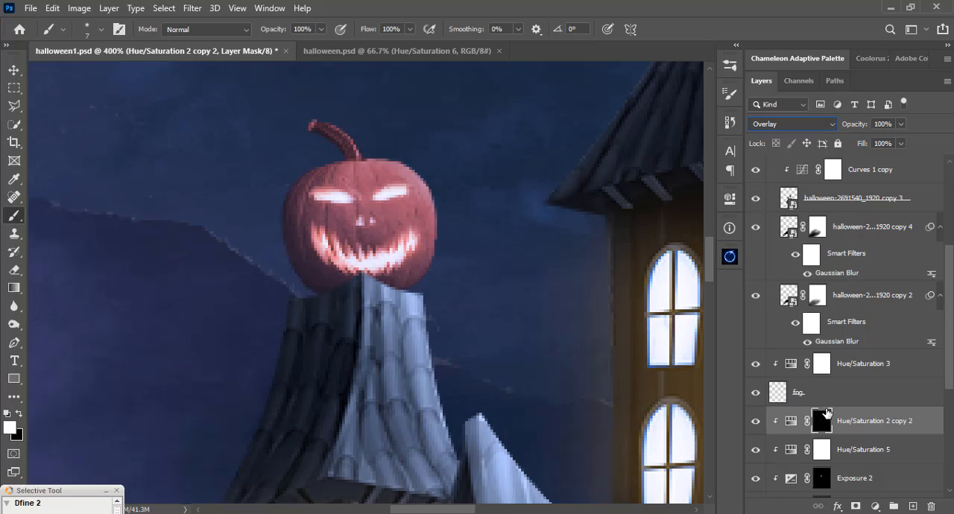
{"action": "key", "text": "ctrl+j"}
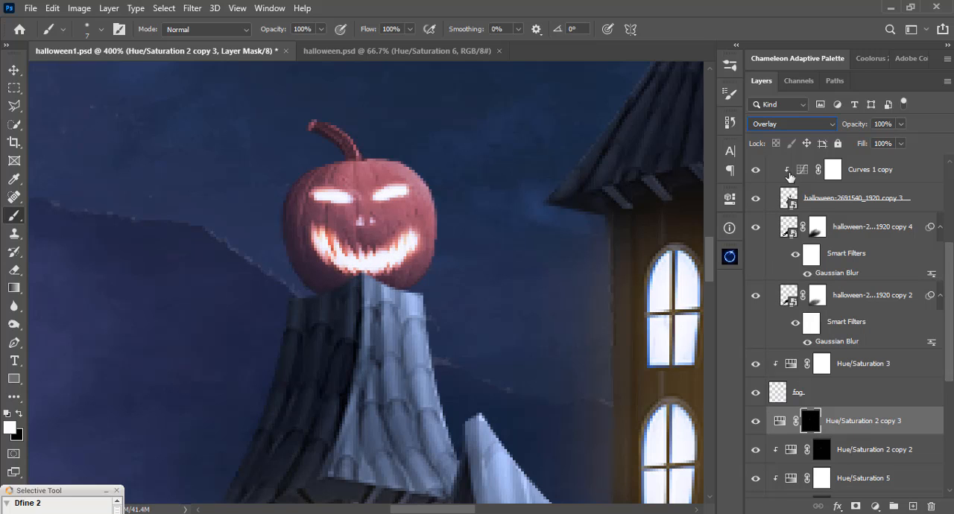
{"action": "left_click", "coordinate": [789, 125]}
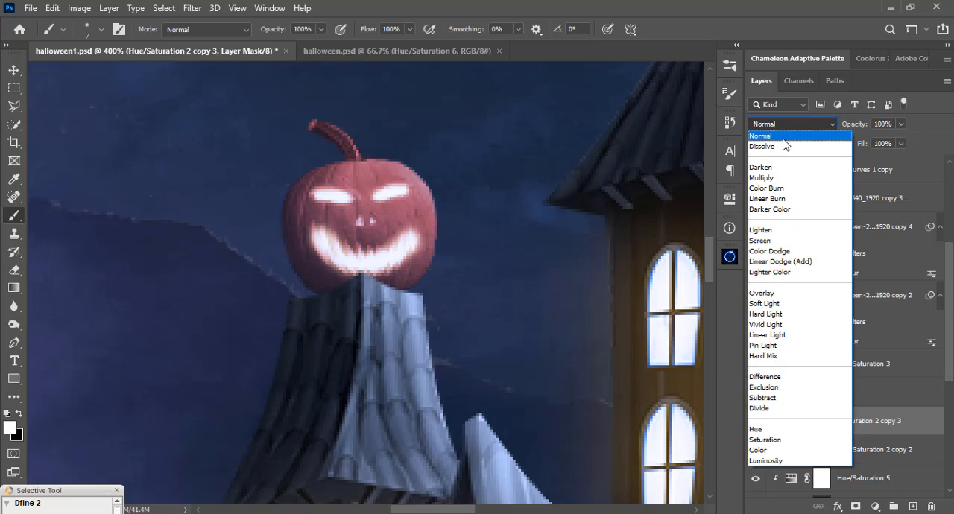
{"action": "left_click", "coordinate": [772, 346]}
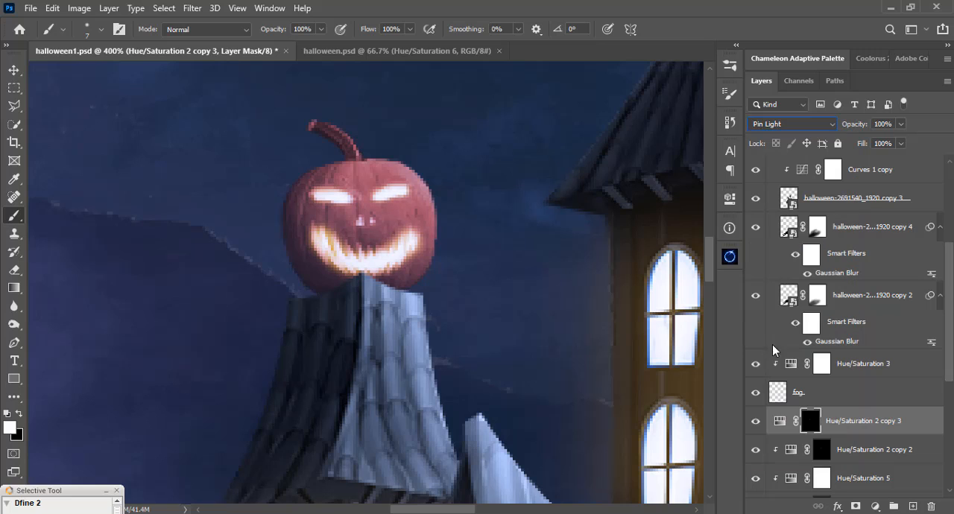
Apply a Gaussian Blur with a 6.4 pixel radius to the mask of the duplicated Hue/Saturation adjustment.
{"action": "left_click", "coordinate": [196, 10]}
{"action": "mouse_move", "coordinate": [222, 168]}
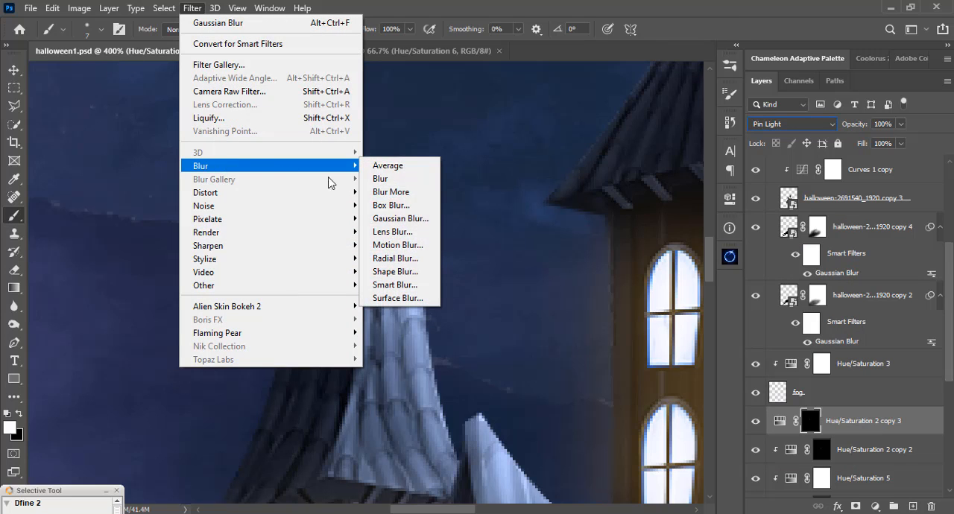
{"action": "left_click", "coordinate": [378, 219]}
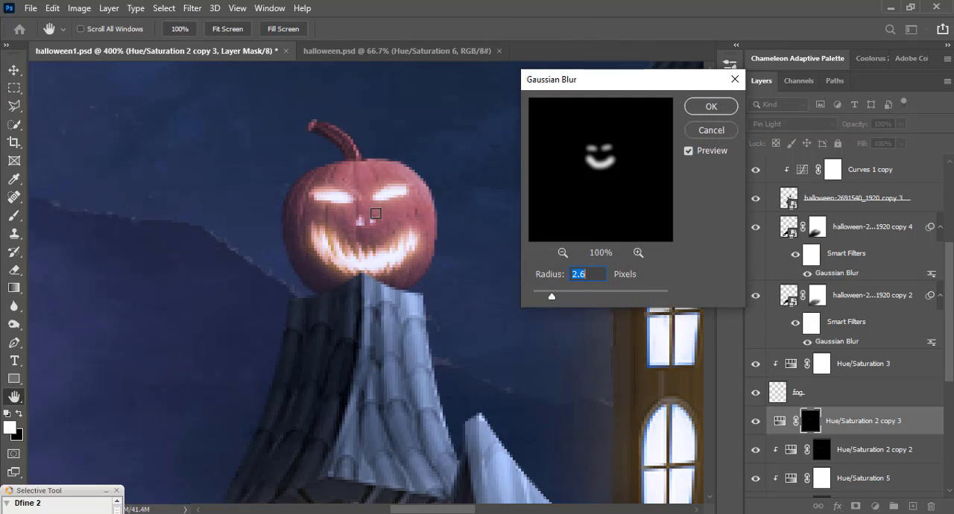
{"action": "left_click", "coordinate": [574, 297]}
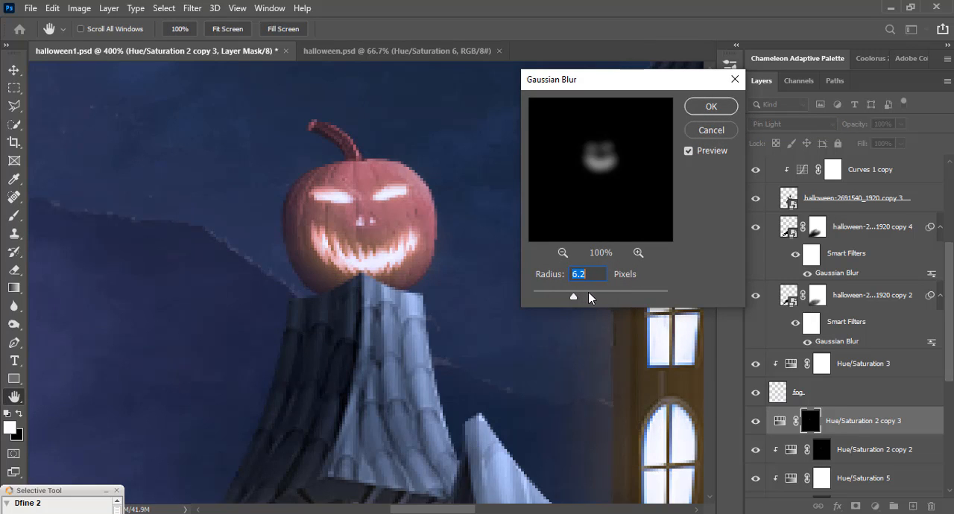
{"action": "left_click", "coordinate": [566, 294]}
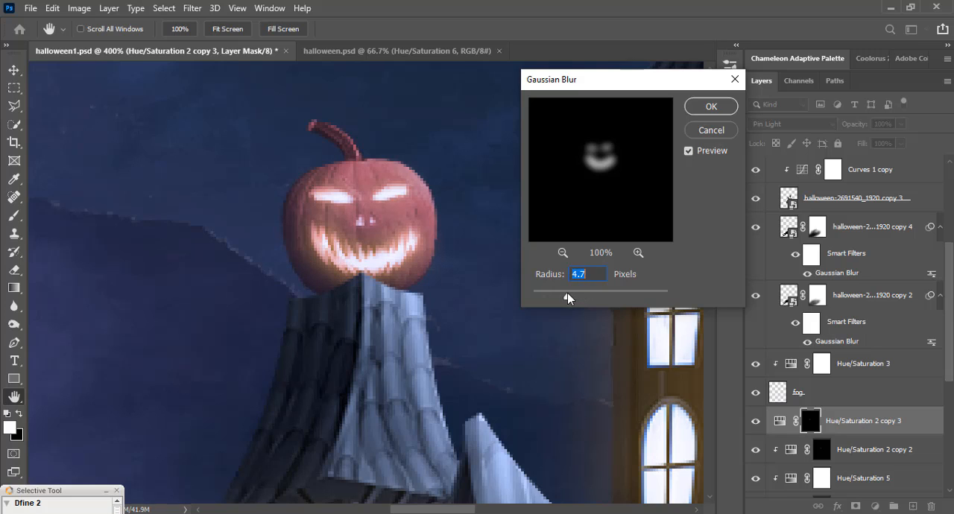
{"action": "left_click", "coordinate": [575, 295]}
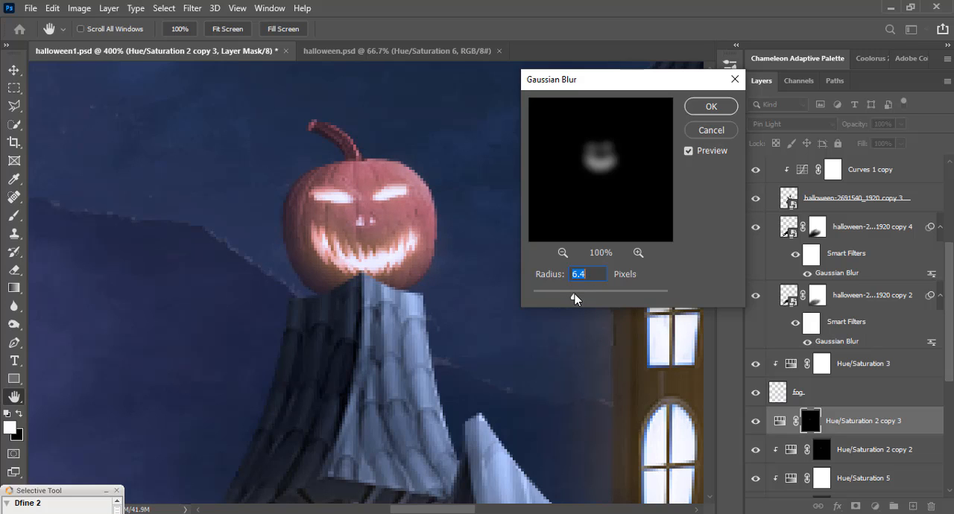
{"action": "left_click", "coordinate": [697, 114]}
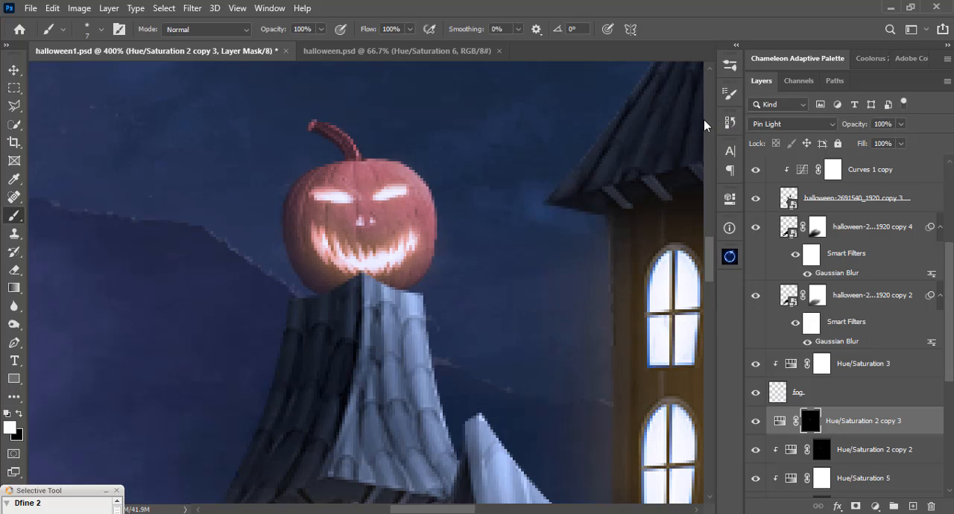
Reduce the opacity of the Hue/Saturation 2 copy 3 adjustment to 58%.
{"action": "left_click", "coordinate": [899, 124]}
{"action": "left_click", "coordinate": [874, 140]}
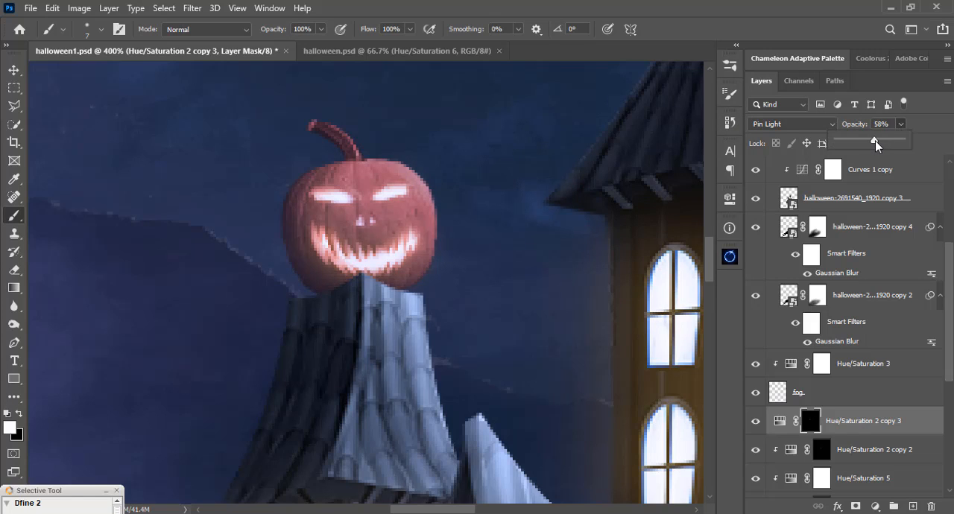
{"action": "left_click", "coordinate": [753, 7]}
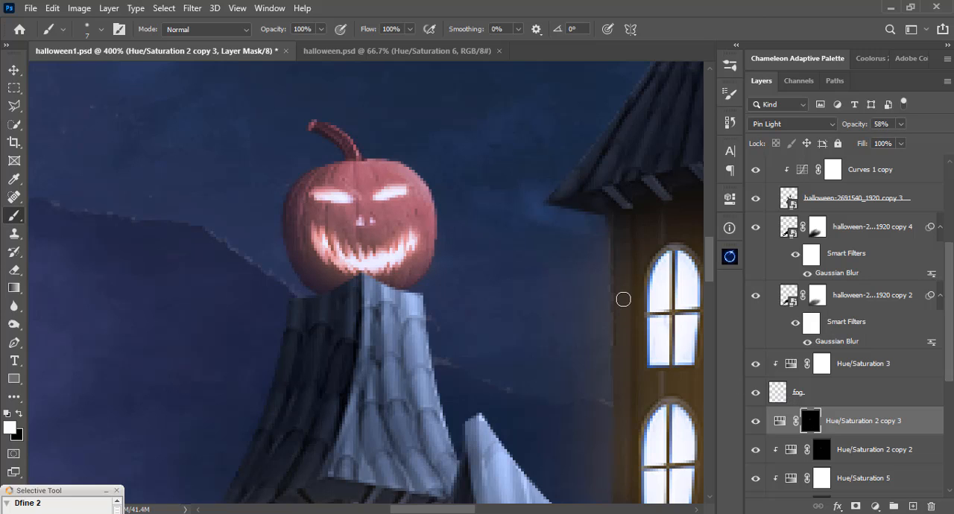
{"action": "key", "text": "ctrl+0"}
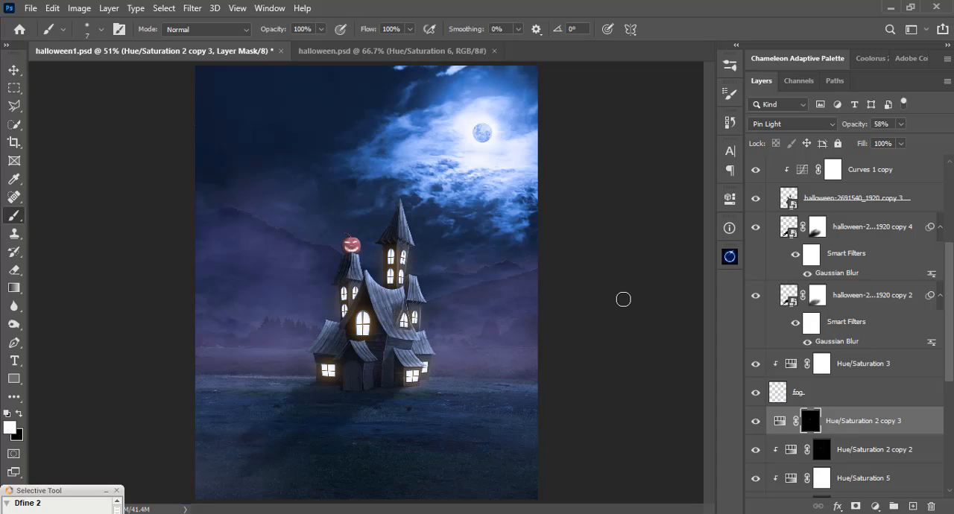
Compare the pumpkin's shading and highlights with the Exposure 2 and Exposure 1 adjustments hidden and shown.
{"action": "key", "text": "v"}
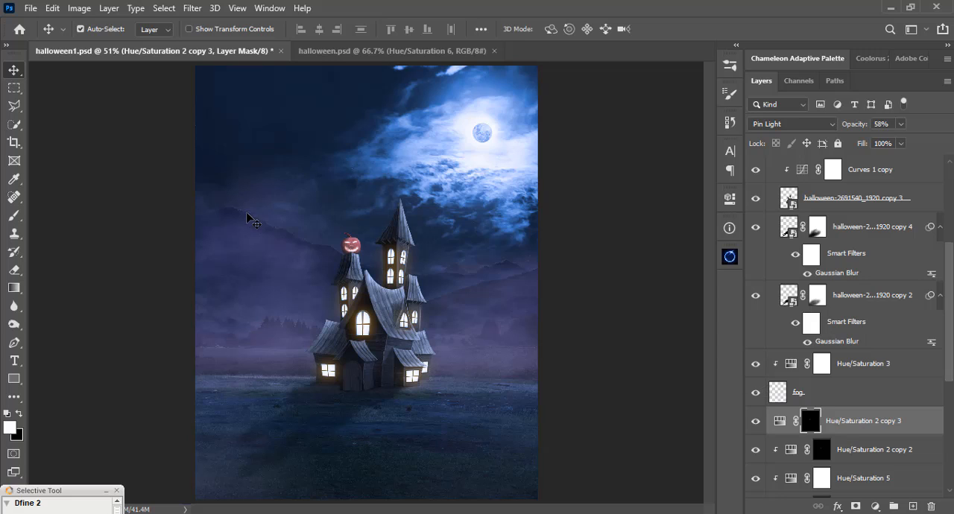
{"action": "key", "text": "ctrl"}
{"action": "key", "text": "ctrl+plus"}
{"action": "key", "text": "ctrl+plus"}
{"action": "key", "text": "ctrl+plus"}
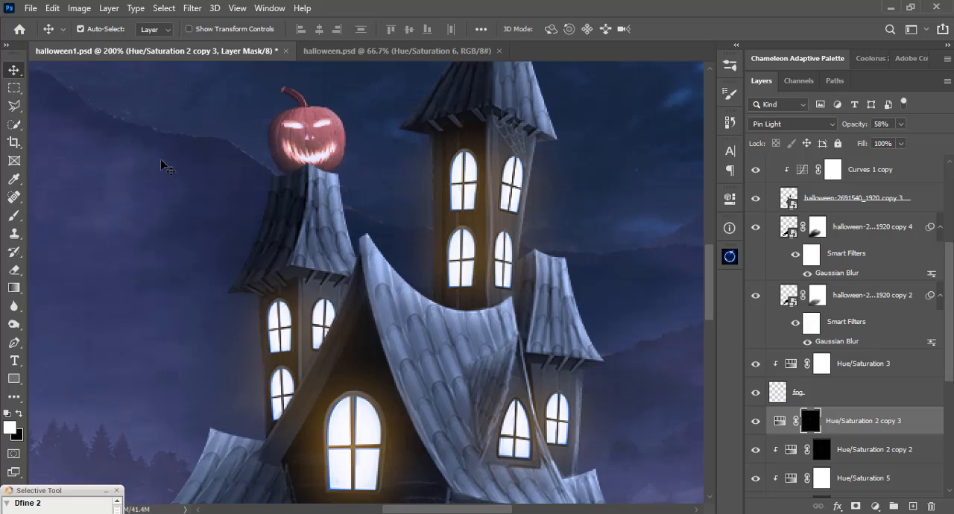
{"action": "key", "text": "space"}
{"action": "left_click_drag", "start_coordinate": [287, 208], "coordinate": [307, 268]}
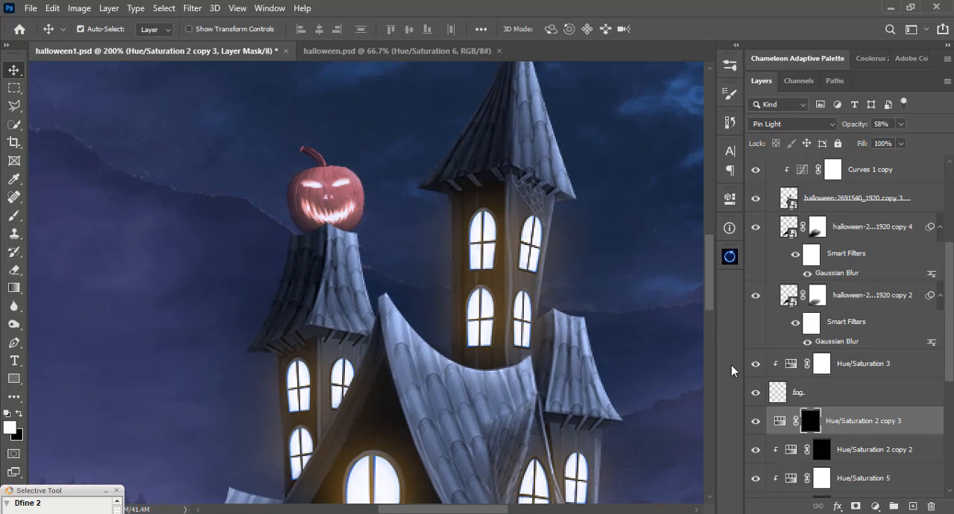
{"action": "left_click", "coordinate": [826, 462]}
{"action": "scroll", "coordinate": [825, 461], "scroll_direction": "down", "scroll_amount": 2}
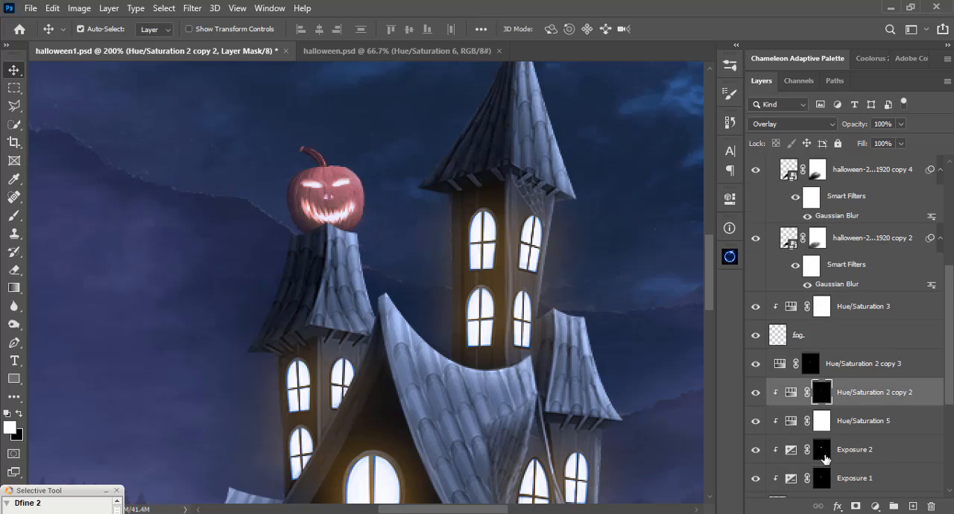
{"action": "left_click", "coordinate": [825, 457]}
{"action": "left_click", "coordinate": [754, 450]}
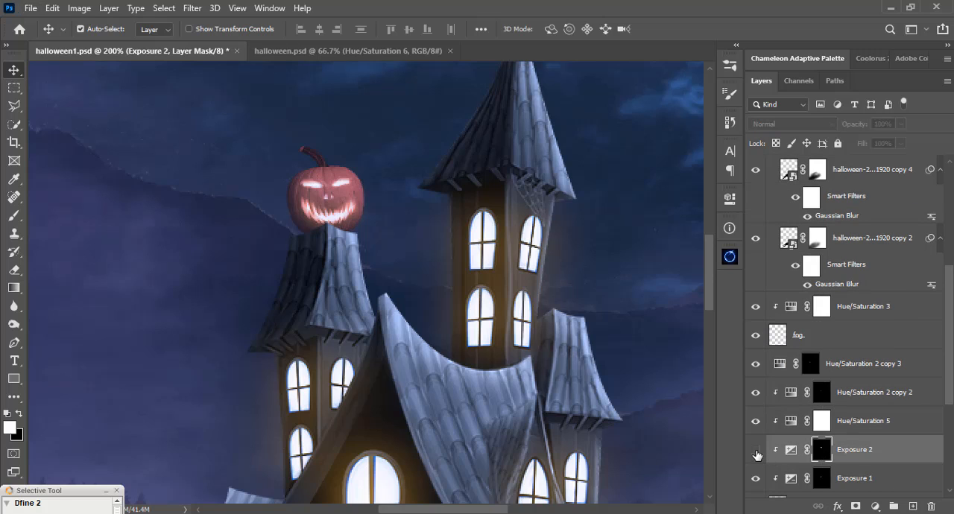
{"action": "left_click", "coordinate": [755, 450]}
{"action": "scroll", "coordinate": [796, 455], "scroll_direction": "down", "scroll_amount": 1}
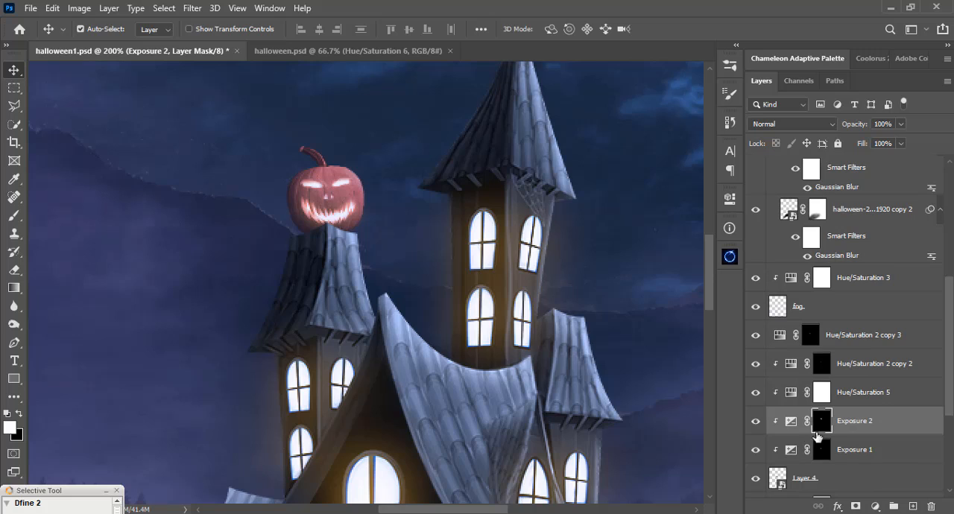
{"action": "key", "text": "b"}
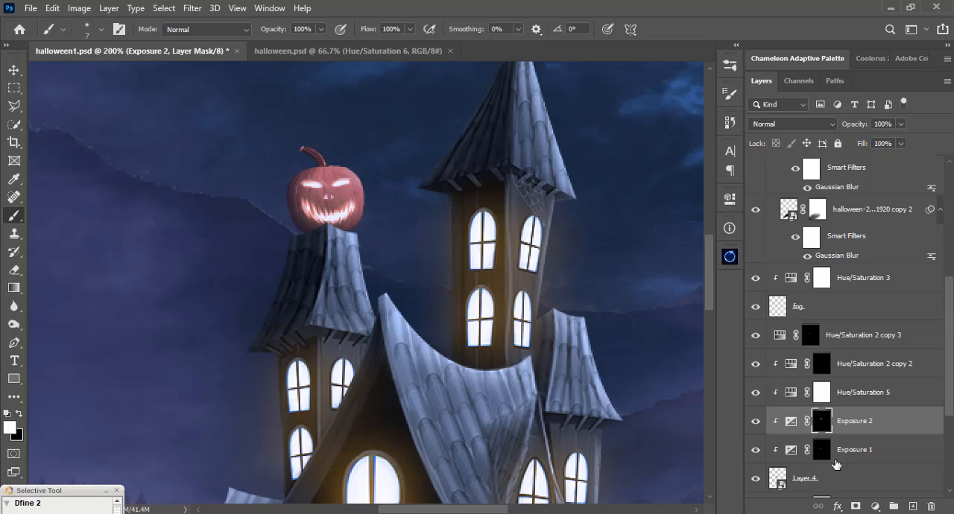
{"action": "left_click", "coordinate": [810, 451]}
{"action": "left_click", "coordinate": [755, 450]}
{"action": "left_click", "coordinate": [755, 450]}
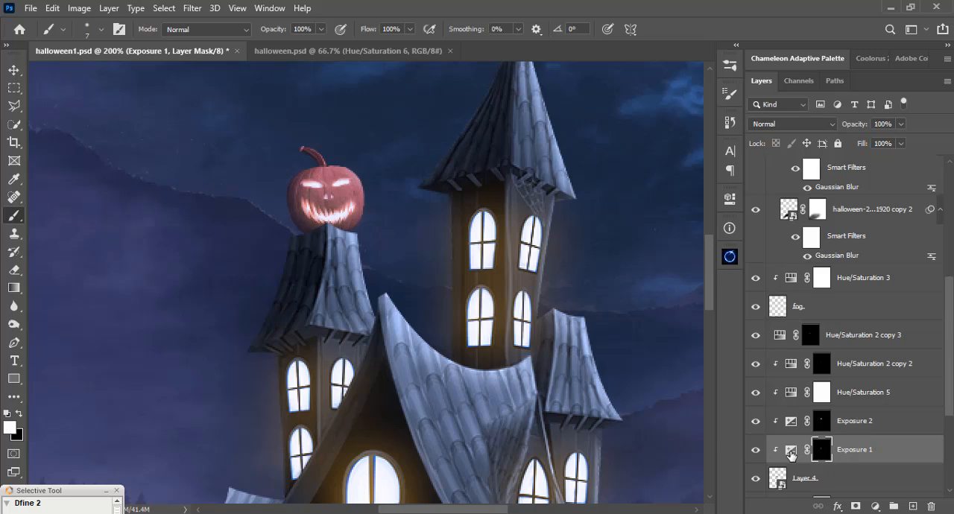
Fine-tune the negative exposure value of the Exposure 1 adjustment that shades the pumpkin.
{"action": "double_click", "coordinate": [790, 452]}
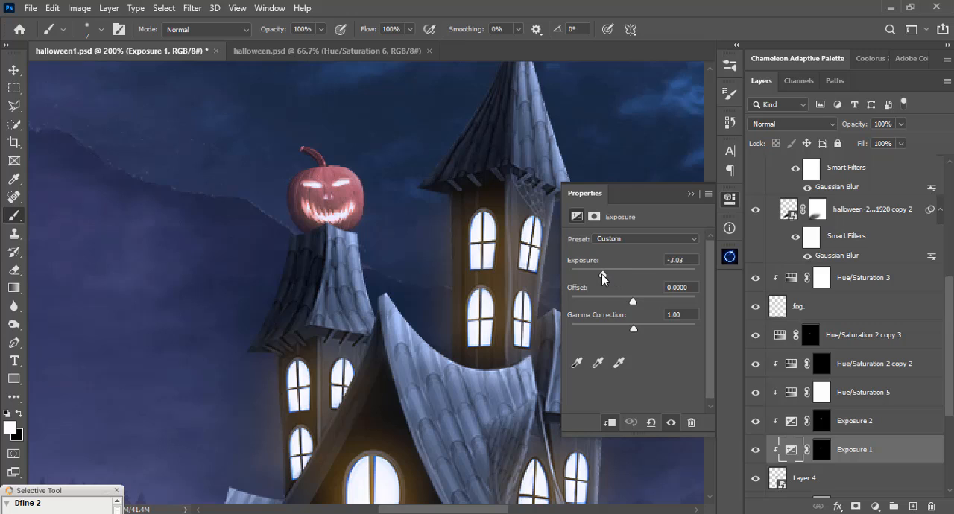
{"action": "left_click_drag", "start_coordinate": [605, 275], "coordinate": [591, 275]}
{"action": "left_click_drag", "start_coordinate": [582, 274], "coordinate": [603, 274]}
{"action": "left_click", "coordinate": [690, 193]}
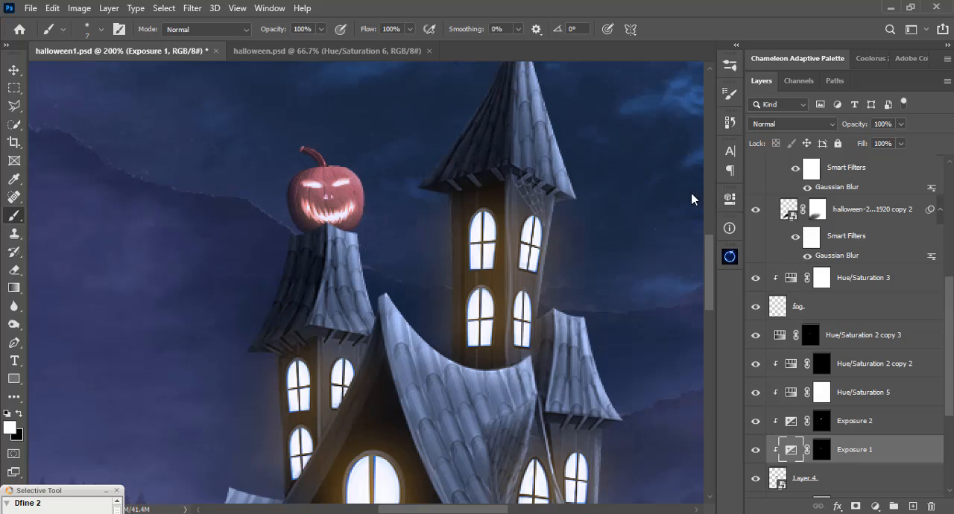
Paint white on the Exposure 1 mask along the pumpkin's lower left side with a 23 px soft round brush.
{"action": "left_click", "coordinate": [821, 452]}
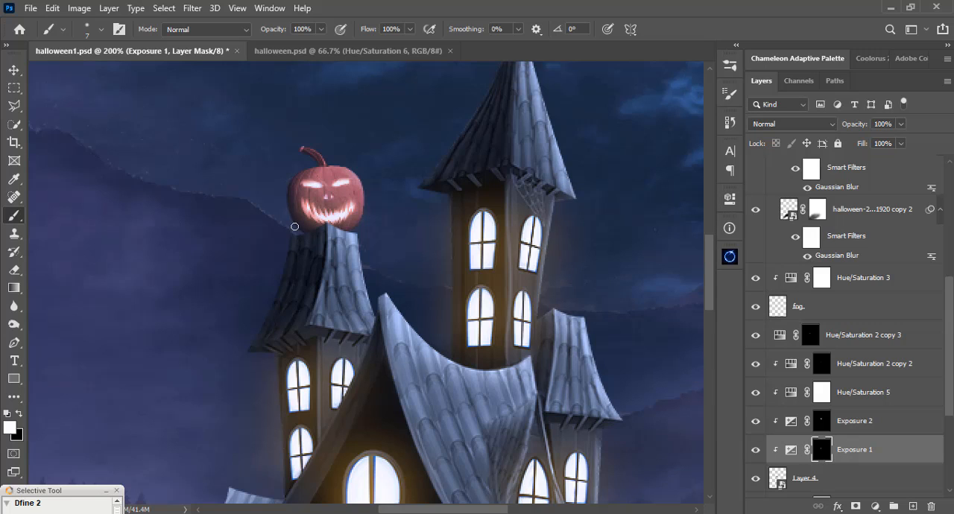
{"action": "right_click", "coordinate": [284, 189]}
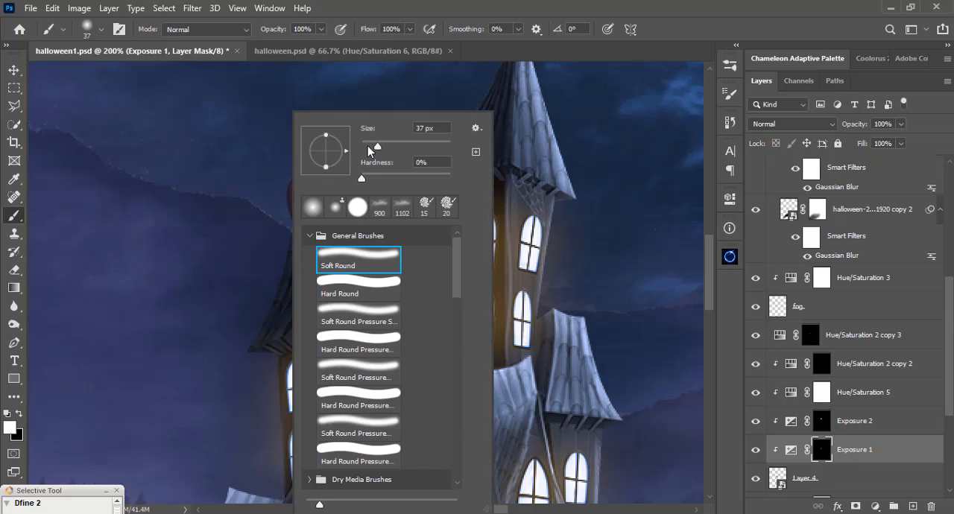
{"action": "left_click_drag", "start_coordinate": [377, 148], "coordinate": [372, 148]}
{"action": "left_click", "coordinate": [352, 42]}
{"action": "mouse_move", "coordinate": [294, 213]}
{"action": "left_mouse_down"}
{"action": "mouse_move", "coordinate": [312, 234]}
{"action": "mouse_move", "coordinate": [280, 199]}
{"action": "mouse_move", "coordinate": [320, 232]}
{"action": "mouse_move", "coordinate": [279, 200]}
{"action": "mouse_move", "coordinate": [273, 185]}
{"action": "mouse_move", "coordinate": [290, 187]}
{"action": "mouse_move", "coordinate": [285, 173]}
{"action": "mouse_move", "coordinate": [272, 222]}
{"action": "mouse_move", "coordinate": [308, 214]}
{"action": "left_mouse_up"}
Refine the Exposure 1 mask around the pumpkin's mouth and base with black at 13% brush opacity.
{"action": "key", "text": "x"}
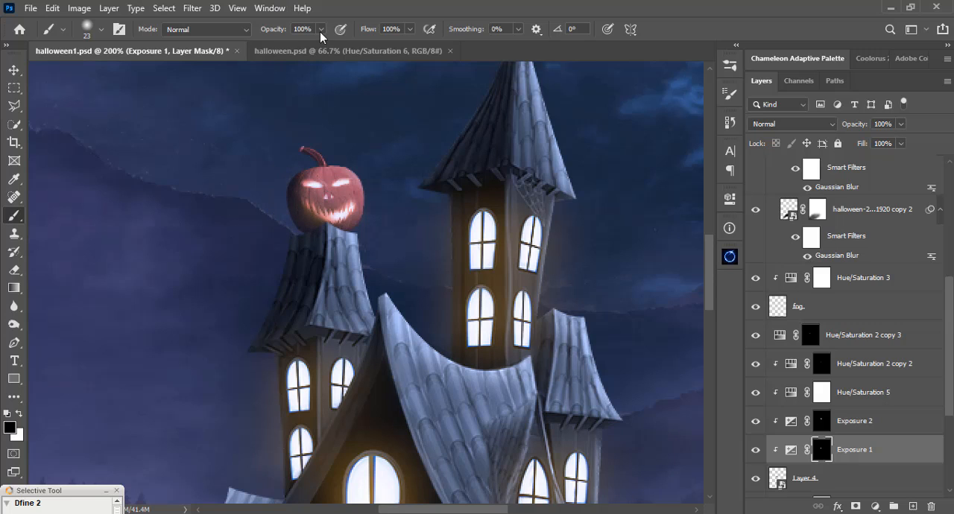
{"action": "mouse_move", "coordinate": [320, 30]}
{"action": "left_mouse_down"}
{"action": "mouse_move", "coordinate": [304, 45]}
{"action": "mouse_move", "coordinate": [264, 47]}
{"action": "left_mouse_up"}
{"action": "mouse_move", "coordinate": [316, 203]}
{"action": "left_mouse_down"}
{"action": "mouse_move", "coordinate": [336, 222]}
{"action": "mouse_move", "coordinate": [312, 202]}
{"action": "mouse_move", "coordinate": [335, 220]}
{"action": "mouse_move", "coordinate": [302, 149]}
{"action": "mouse_move", "coordinate": [328, 231]}
{"action": "mouse_move", "coordinate": [292, 152]}
{"action": "mouse_move", "coordinate": [325, 236]}
{"action": "mouse_move", "coordinate": [308, 203]}
{"action": "mouse_move", "coordinate": [340, 227]}
{"action": "mouse_move", "coordinate": [307, 188]}
{"action": "mouse_move", "coordinate": [346, 236]}
{"action": "mouse_move", "coordinate": [308, 186]}
{"action": "mouse_move", "coordinate": [347, 222]}
{"action": "mouse_move", "coordinate": [309, 200]}
{"action": "mouse_move", "coordinate": [329, 224]}
{"action": "left_mouse_up"}
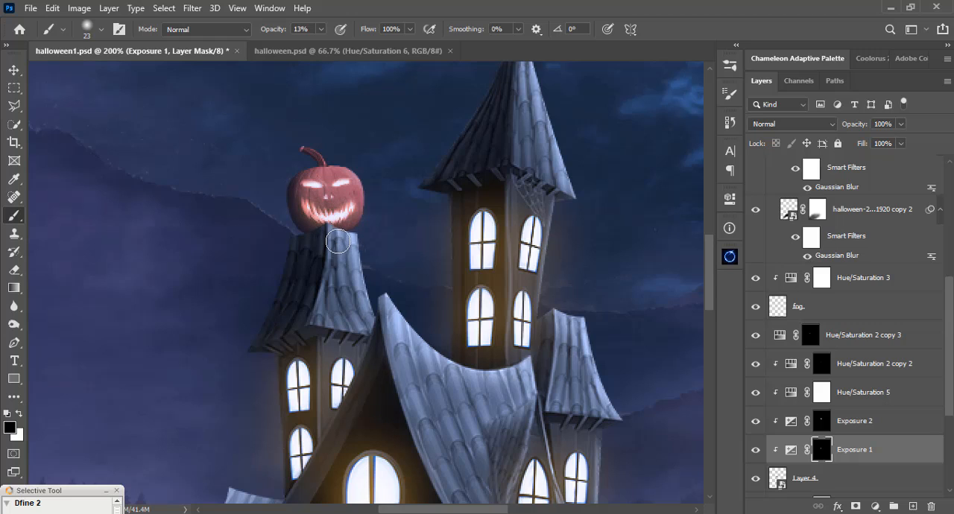
{"action": "mouse_move", "coordinate": [334, 229]}
{"action": "left_mouse_down"}
{"action": "mouse_move", "coordinate": [310, 210]}
{"action": "mouse_move", "coordinate": [324, 223]}
{"action": "mouse_move", "coordinate": [301, 177]}
{"action": "mouse_move", "coordinate": [320, 221]}
{"action": "mouse_move", "coordinate": [326, 211]}
{"action": "mouse_move", "coordinate": [310, 193]}
{"action": "mouse_move", "coordinate": [348, 234]}
{"action": "mouse_move", "coordinate": [316, 199]}
{"action": "mouse_move", "coordinate": [309, 165]}
{"action": "mouse_move", "coordinate": [309, 183]}
{"action": "mouse_move", "coordinate": [364, 240]}
{"action": "mouse_move", "coordinate": [327, 227]}
{"action": "mouse_move", "coordinate": [322, 217]}
{"action": "mouse_move", "coordinate": [354, 233]}
{"action": "mouse_move", "coordinate": [329, 194]}
{"action": "mouse_move", "coordinate": [371, 239]}
{"action": "mouse_move", "coordinate": [321, 203]}
{"action": "mouse_move", "coordinate": [333, 243]}
{"action": "left_mouse_up"}
{"action": "key", "text": "x"}
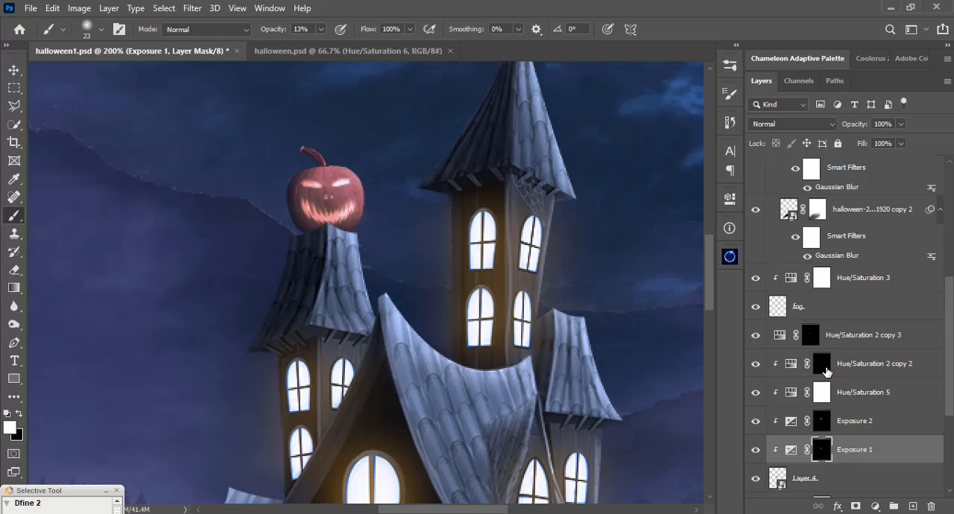
Raise the exposure value of the Exposure 2 adjustment to about +6.8 to strengthen the pumpkin's highlights.
{"action": "double_click", "coordinate": [792, 421]}
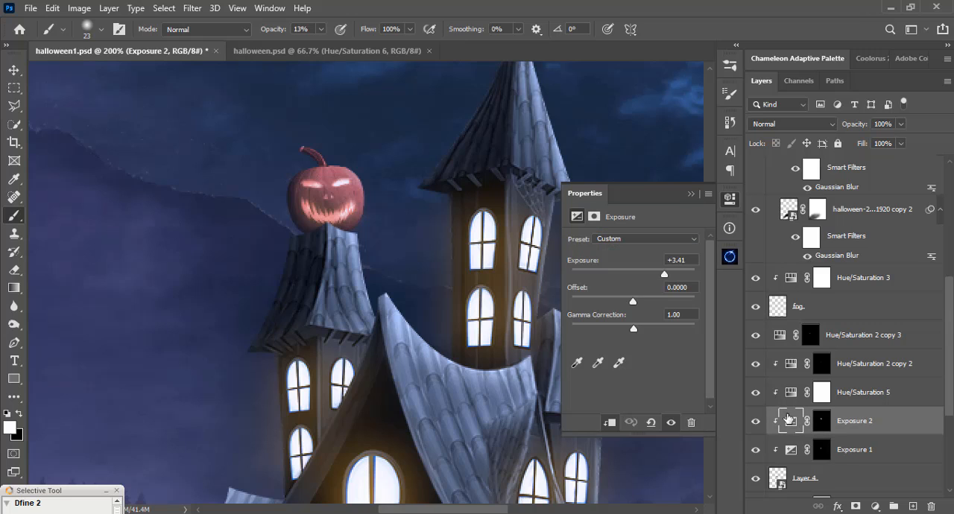
{"action": "left_click_drag", "start_coordinate": [673, 276], "coordinate": [675, 277]}
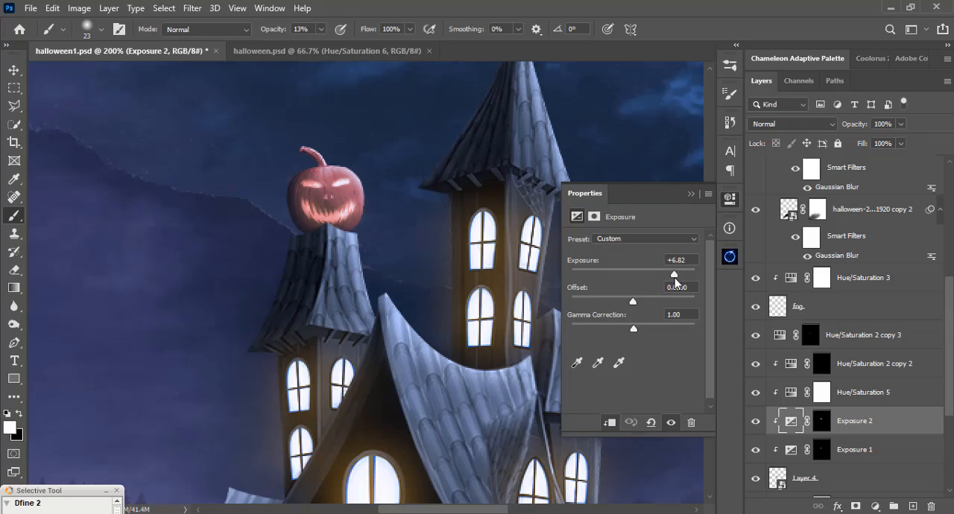
{"action": "left_click_drag", "start_coordinate": [674, 277], "coordinate": [673, 281]}
{"action": "left_click", "coordinate": [692, 194]}
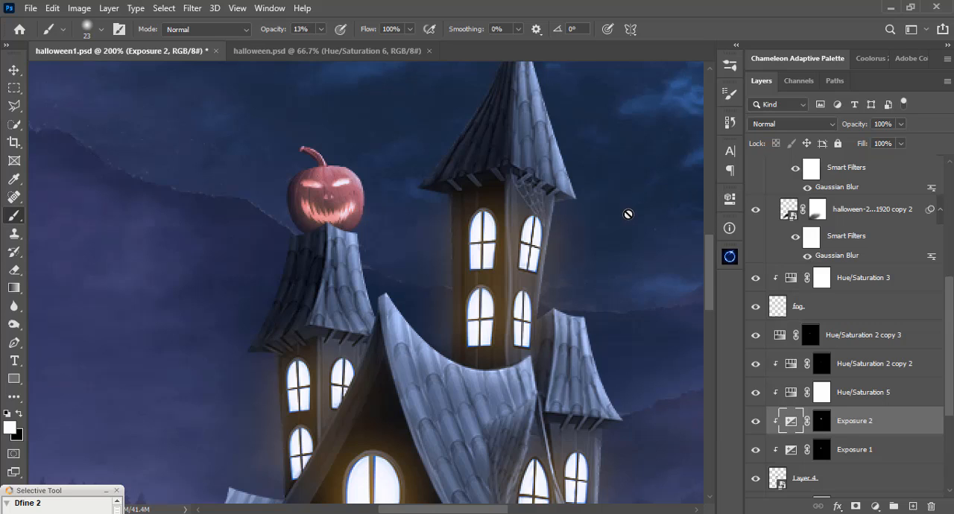
Group the pumpkin layer with its Exposure and Hue/Saturation adjustments, from Hue/Saturation 2 copy 3 down to Layer 4, and name the group "pumpkin".
{"action": "key", "text": "ctrl+0"}
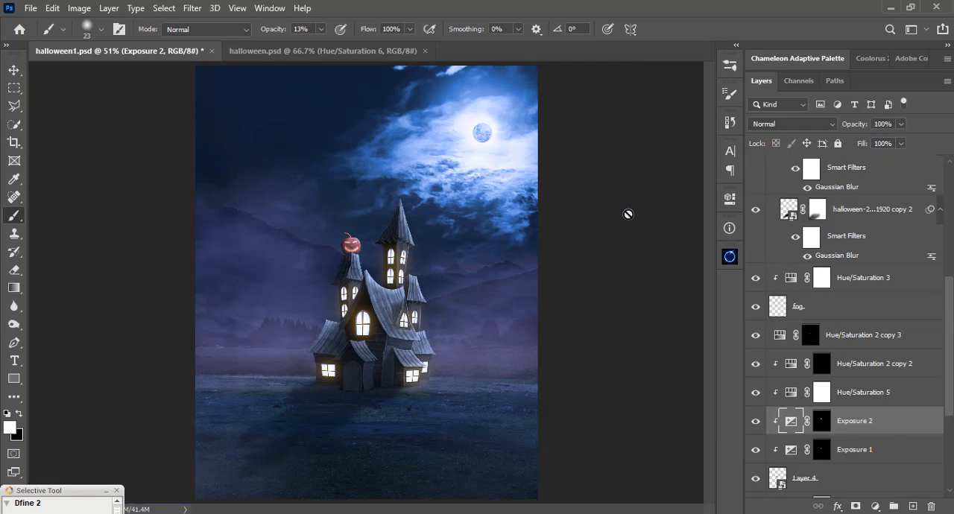
{"action": "key", "text": "v"}
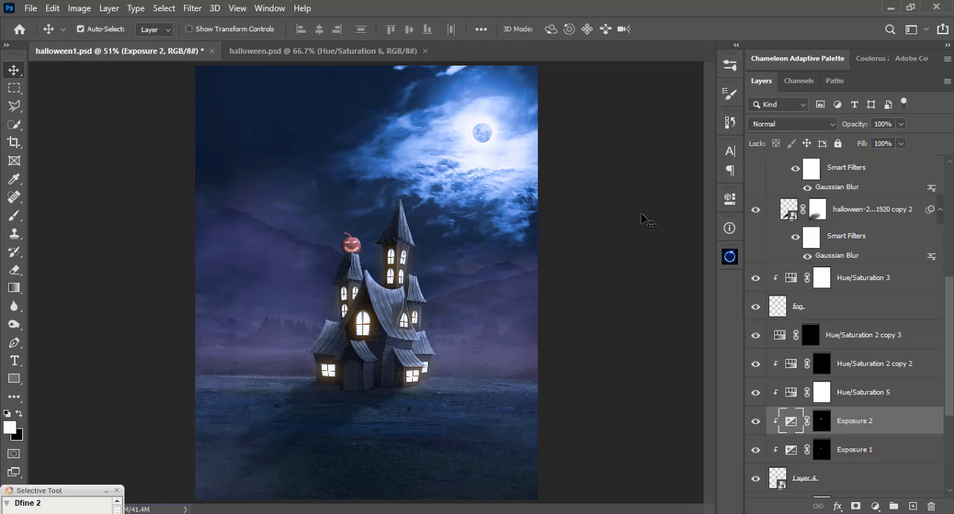
{"action": "left_click", "coordinate": [833, 337]}
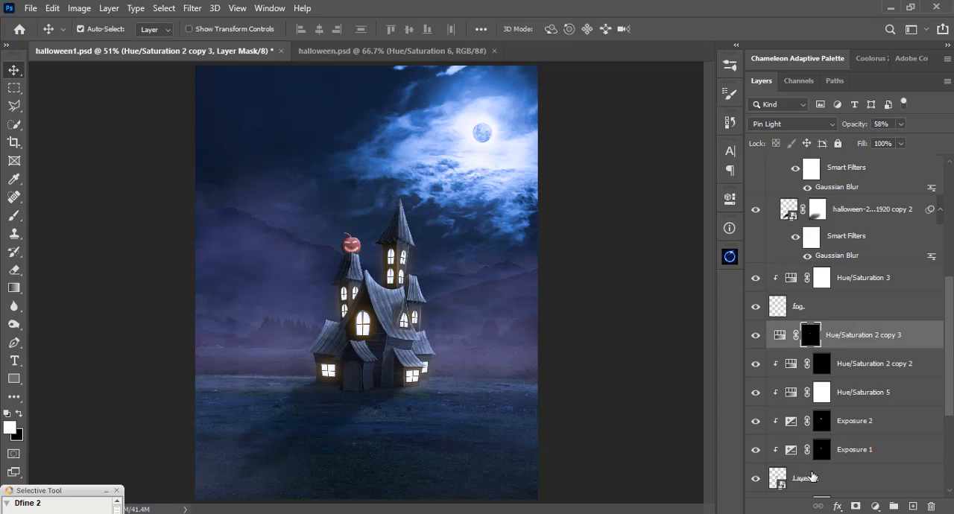
{"action": "left_click", "coordinate": [844, 477], "text": "shift"}
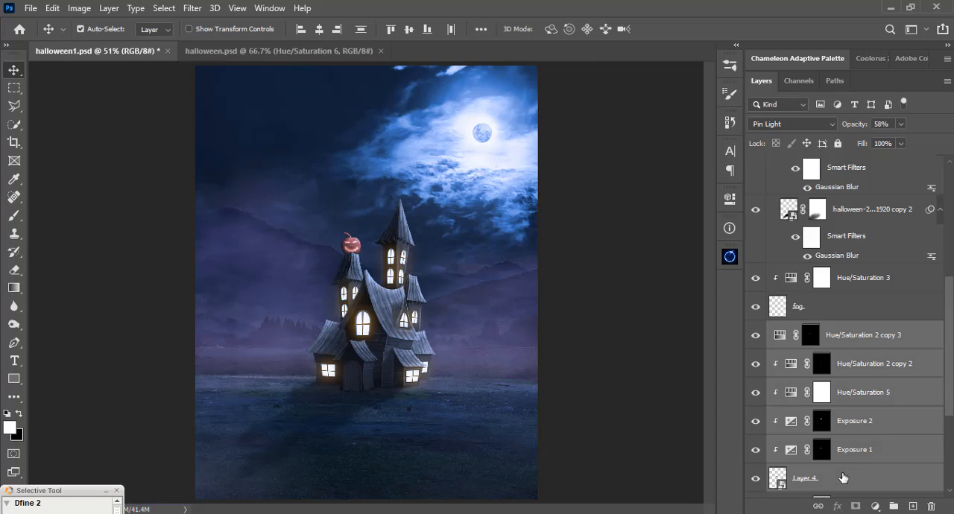
{"action": "key", "text": "ctrl+g"}
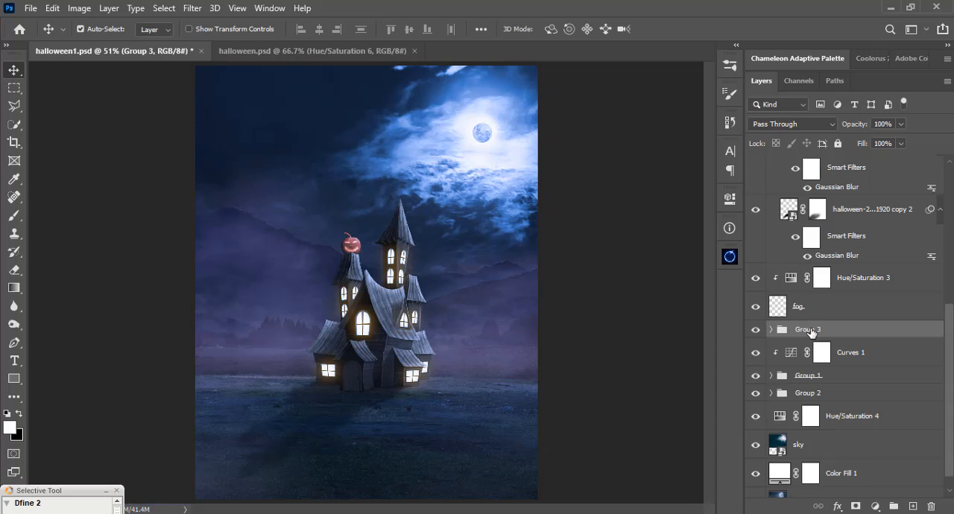
{"action": "double_click", "coordinate": [811, 329]}
{"action": "type", "text": "ou"}
{"action": "key", "text": "Return"}
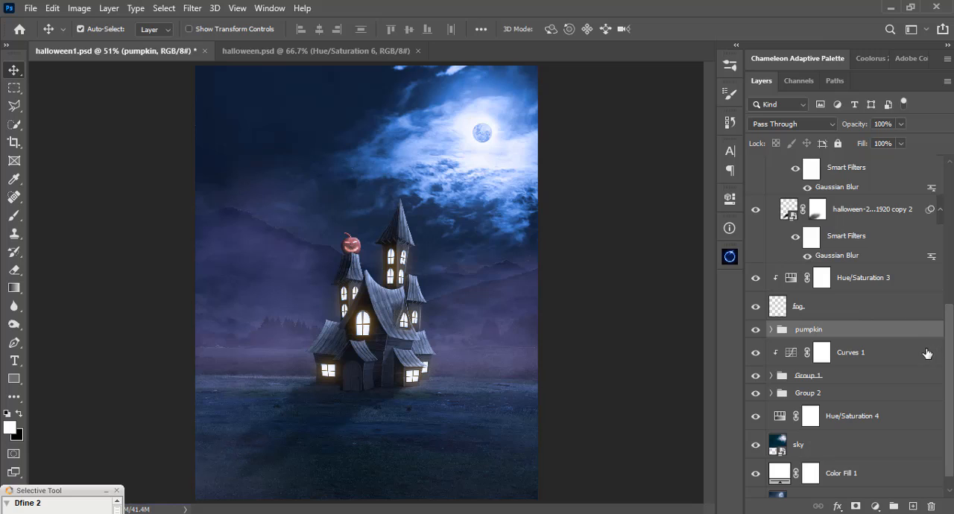
{"action": "scroll", "coordinate": [923, 355], "scroll_direction": "down", "scroll_amount": 1}
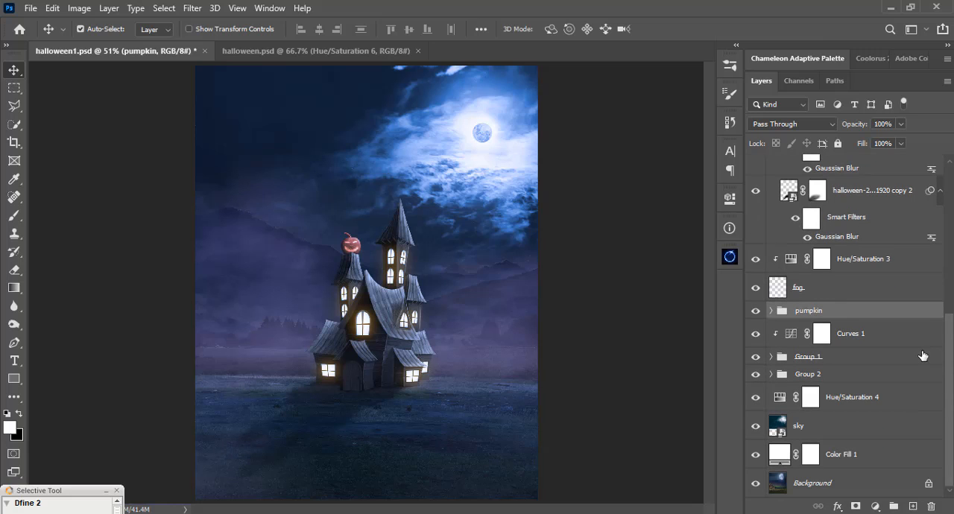
{"action": "scroll", "coordinate": [922, 356], "scroll_direction": "up", "scroll_amount": 3}
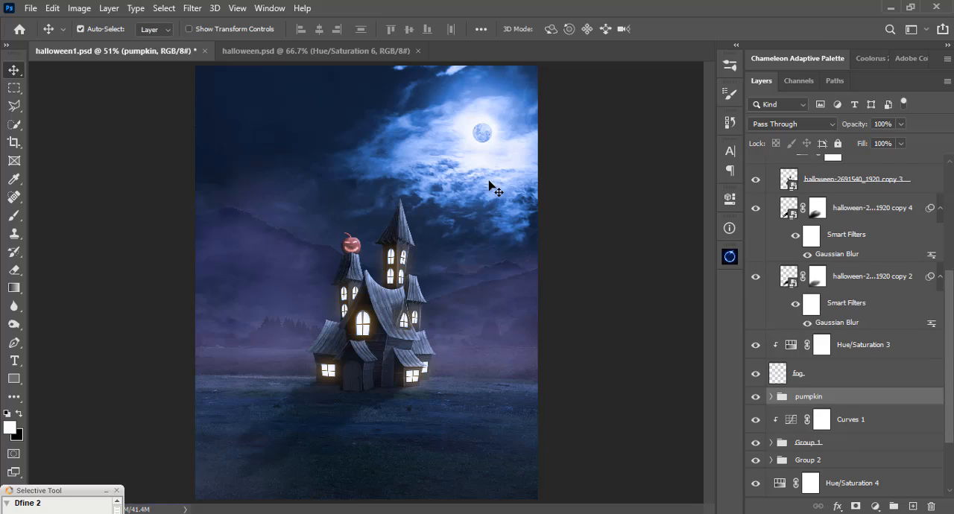
{"action": "key", "text": "ctrl+plus"}
{"action": "key", "text": "ctrl+plus"}
{"action": "key", "text": "ctrl+plus"}
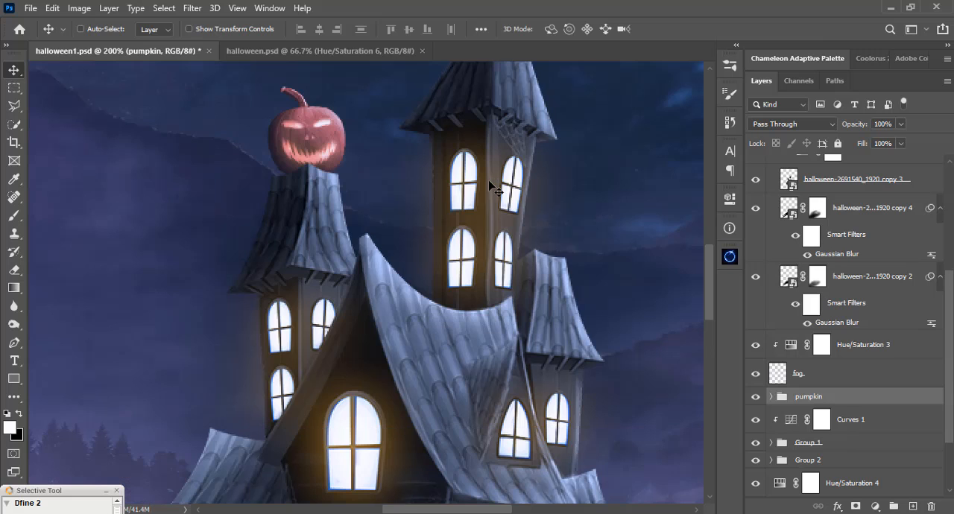
{"action": "key", "text": "ctrl+0"}
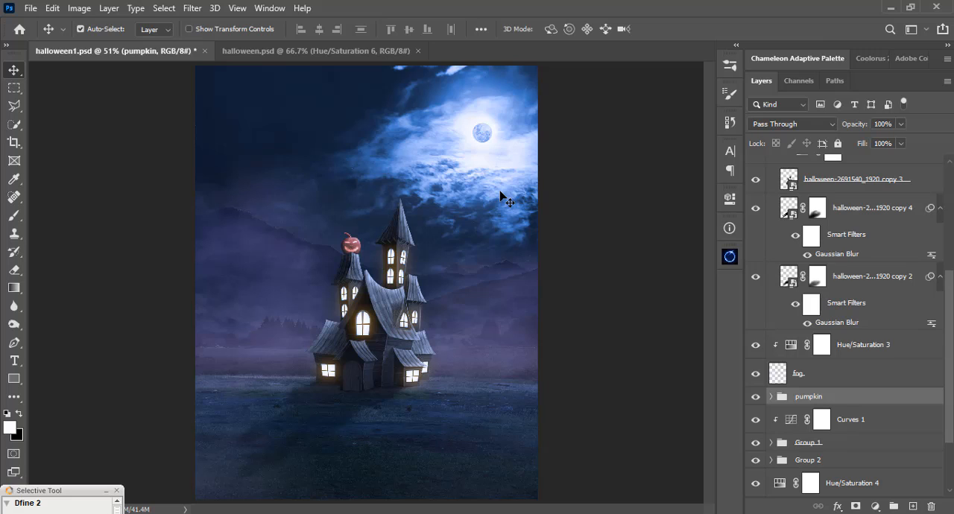
Collapse the house group and select the Photo Filter 1 adjustment above it, with black as the foreground colour.
{"action": "key", "text": "b"}
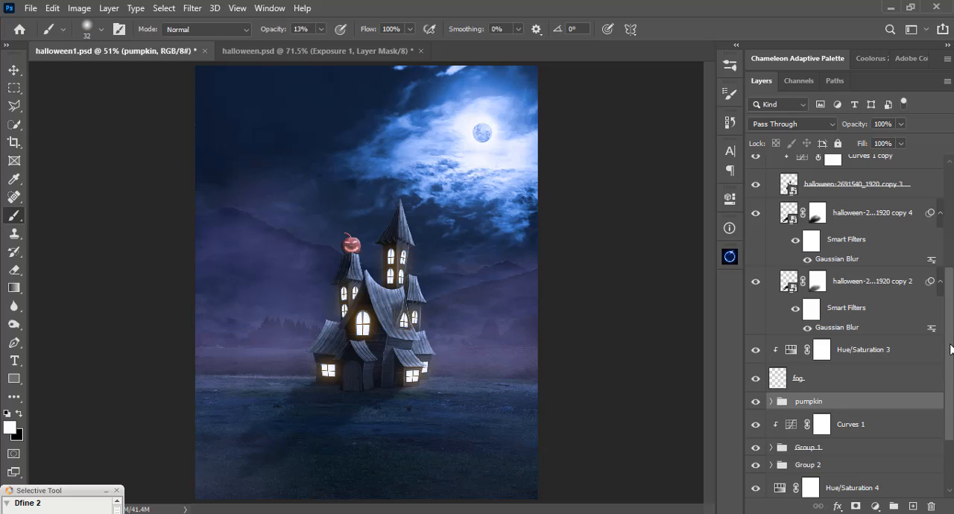
{"action": "left_click_drag", "start_coordinate": [951, 348], "coordinate": [950, 230]}
{"action": "left_click", "coordinate": [772, 221]}
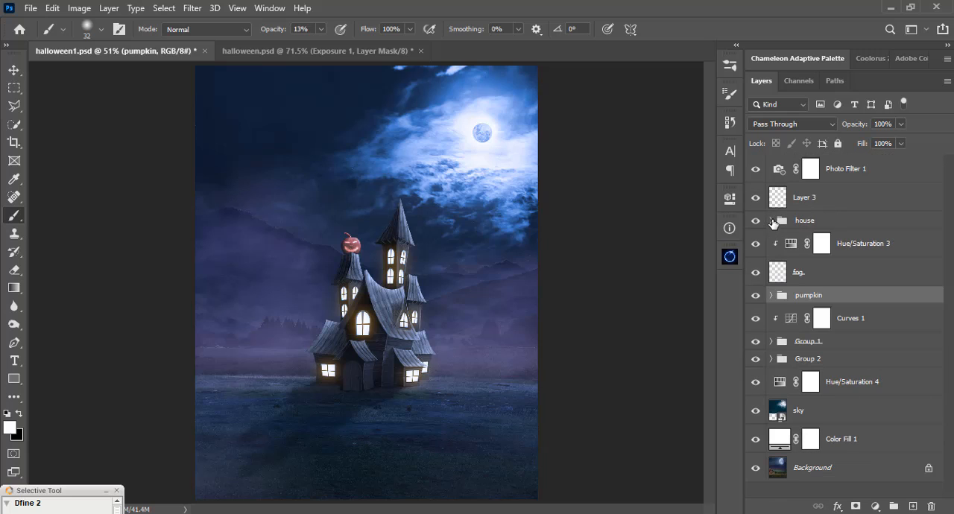
{"action": "left_click", "coordinate": [832, 172]}
{"action": "key", "text": "x"}
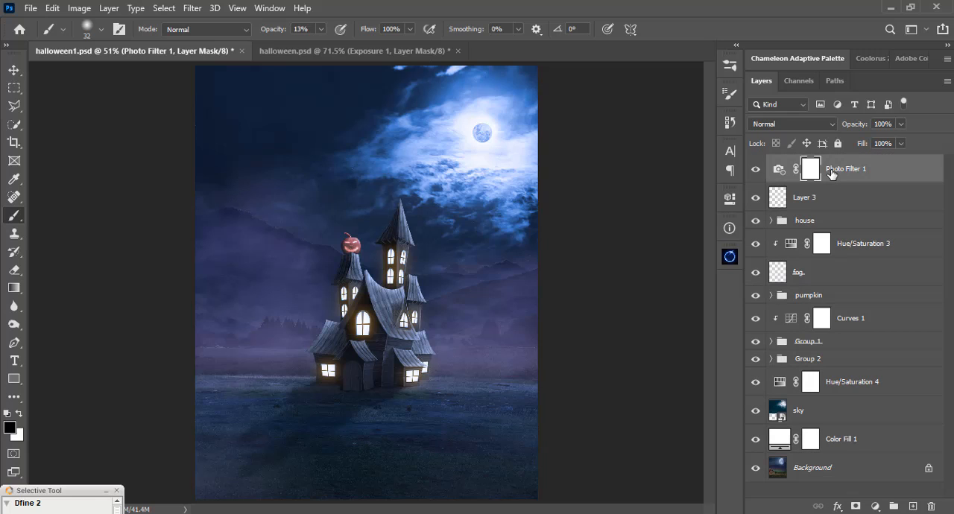
Move the sky layer slightly down and to the left so the moon sits further from the image's right edge.
{"action": "key", "text": "c"}
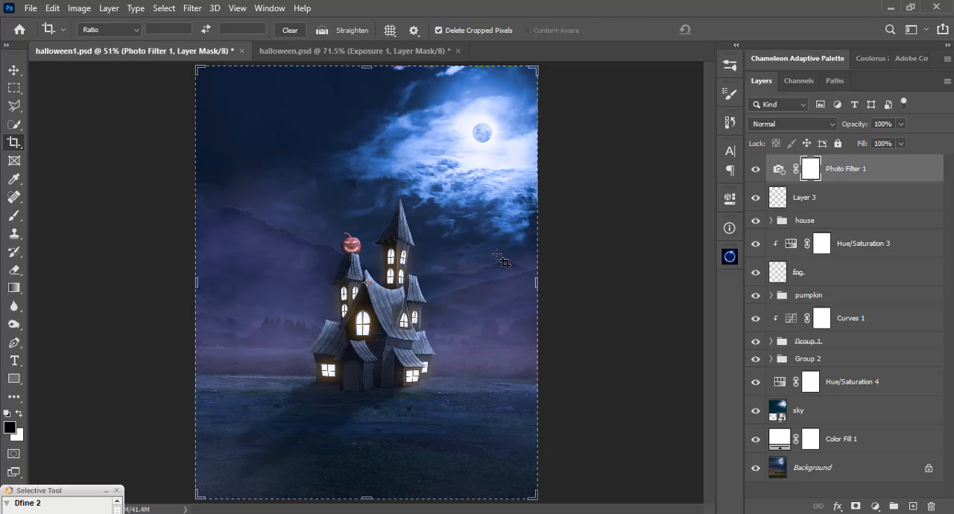
{"action": "left_click", "coordinate": [13, 70]}
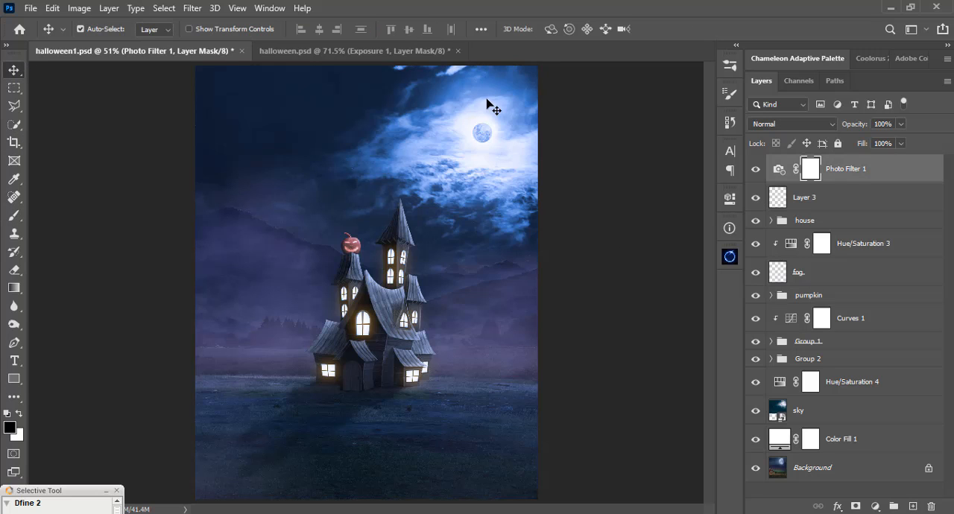
{"action": "left_click", "coordinate": [483, 136]}
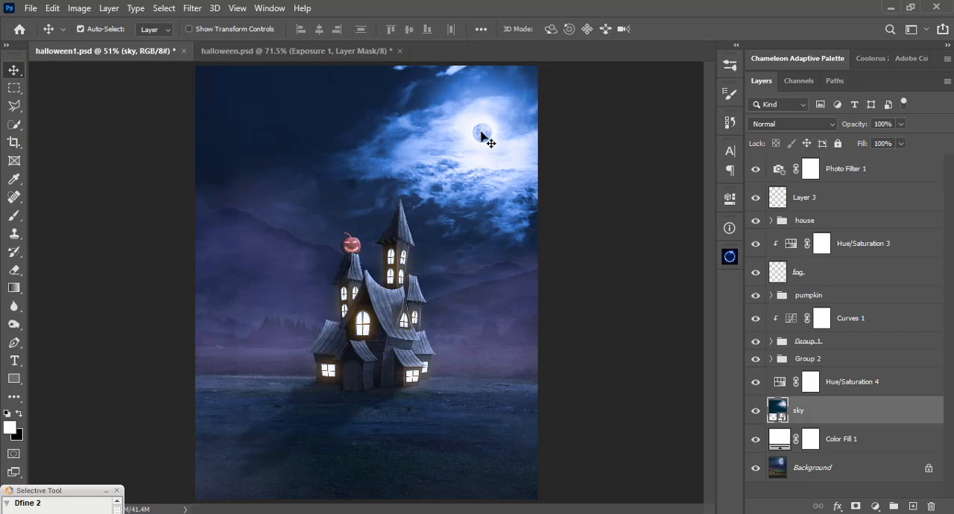
{"action": "mouse_move", "coordinate": [482, 136]}
{"action": "left_mouse_down"}
{"action": "mouse_move", "coordinate": [461, 152]}
{"action": "mouse_move", "coordinate": [470, 142]}
{"action": "left_mouse_up"}
Crop the canvas slightly tighter around the haunted house and moon by trimming its edges.
{"action": "key", "text": "c"}
{"action": "left_click_drag", "start_coordinate": [366, 66], "coordinate": [374, 73]}
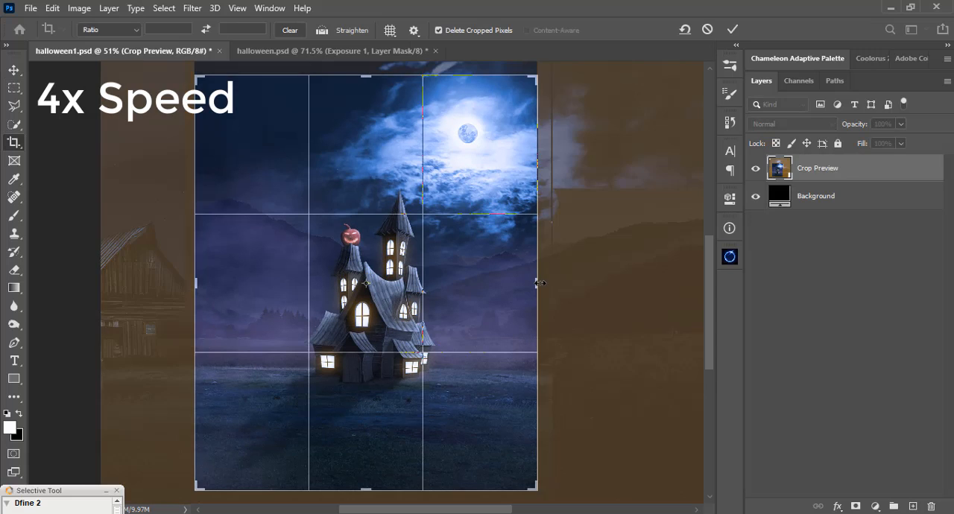
{"action": "left_click_drag", "start_coordinate": [198, 284], "coordinate": [206, 282]}
{"action": "left_click_drag", "start_coordinate": [368, 491], "coordinate": [368, 483]}
{"action": "left_click_drag", "start_coordinate": [529, 282], "coordinate": [530, 281]}
{"action": "left_click_drag", "start_coordinate": [371, 480], "coordinate": [371, 480]}
{"action": "left_click_drag", "start_coordinate": [364, 85], "coordinate": [363, 89]}
{"action": "key", "text": "Return"}
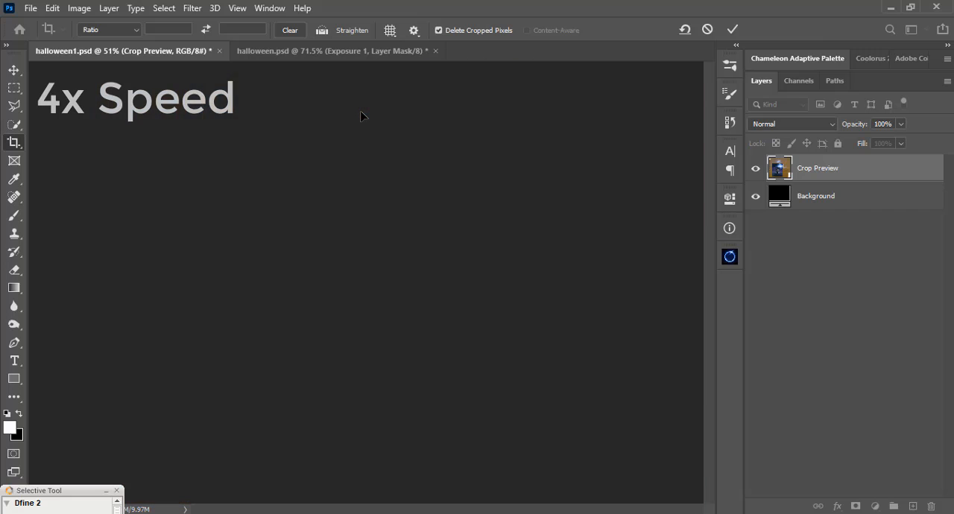